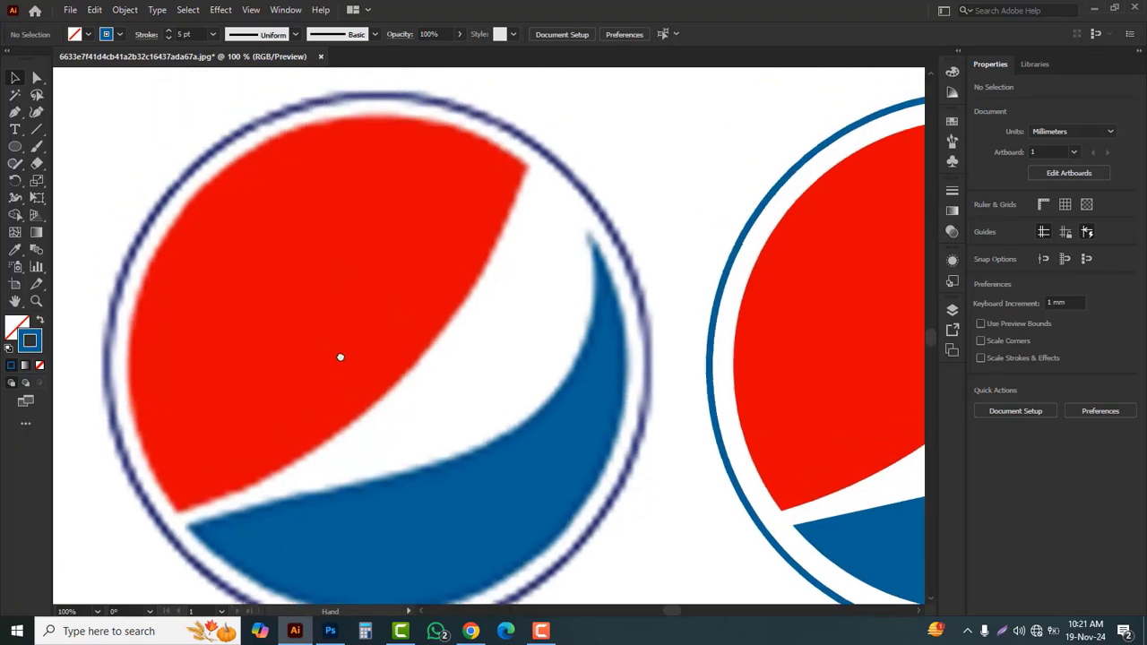
# - Examine the blurry Pepsi logo image up close and compare it with the sharp vector redraw beside it
pyautogui.scroll(-2, 340, 357)
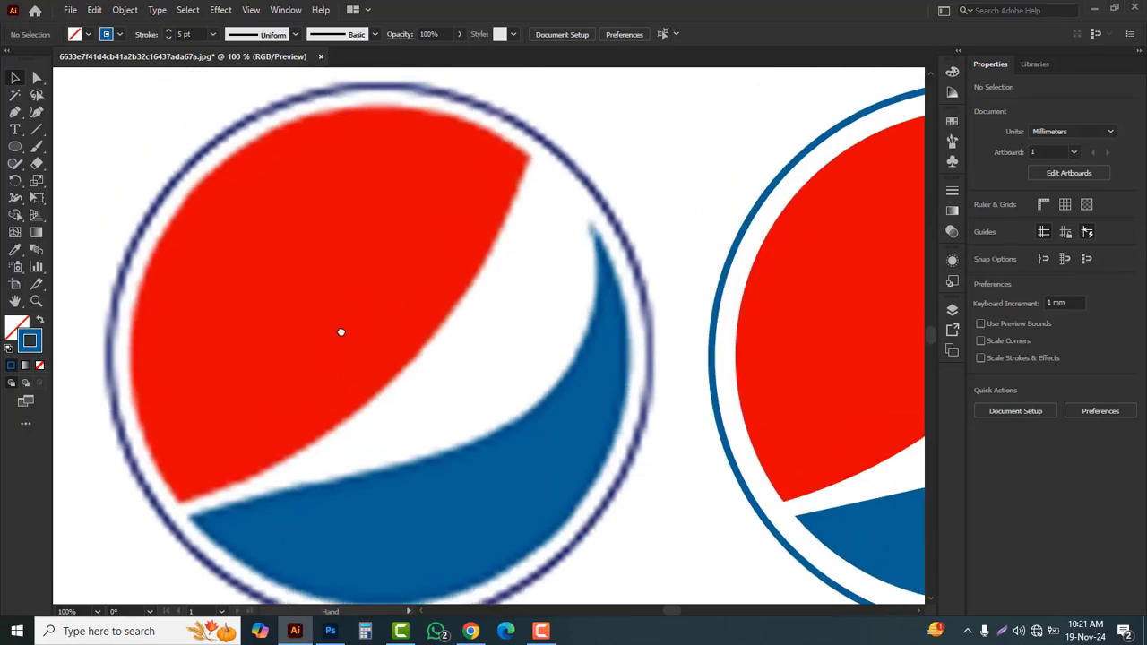
pyautogui.keyDown('alt'); pyautogui.scroll(1, 456, 499); pyautogui.keyUp('alt')
pyautogui.moveTo(345, 333); pyautogui.dragTo(342, 510)
pyautogui.moveTo(535, 271); pyautogui.dragTo(438, 329)
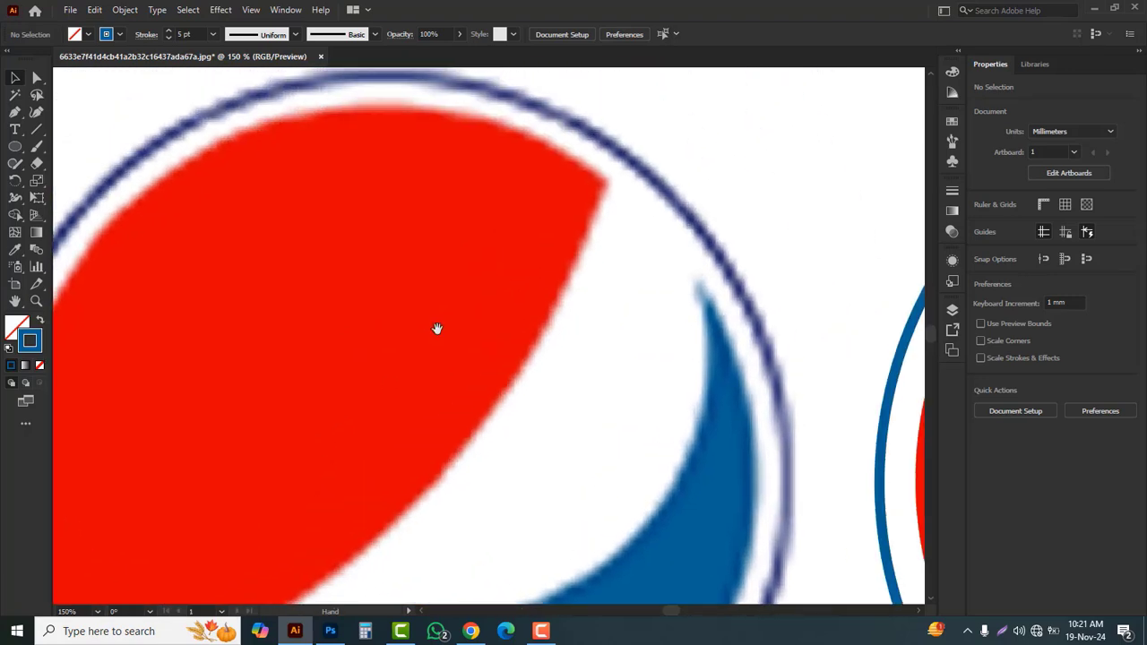
pyautogui.keyDown('alt'); pyautogui.click(516, 308); pyautogui.keyUp('alt')
pyautogui.moveTo(723, 410); pyautogui.dragTo(448, 328)
pyautogui.moveTo(612, 348); pyautogui.dragTo(463, 379)
pyautogui.hotkey('ctrl', '=')
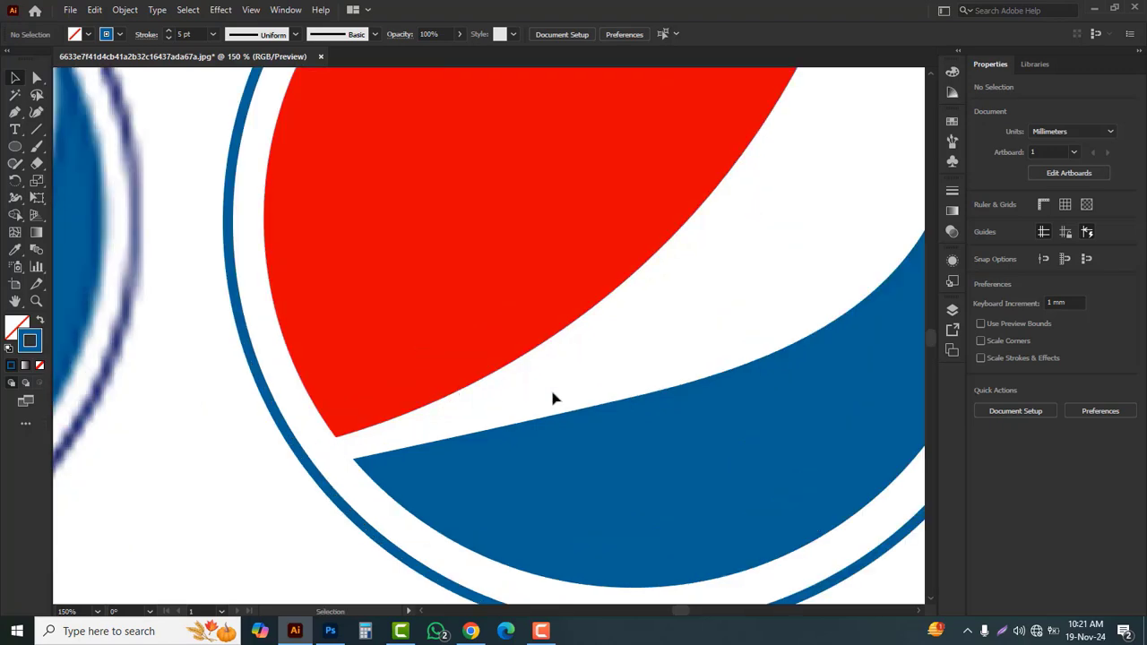
pyautogui.hotkey('ctrl', '-')
pyautogui.hotkey('ctrl', '=')
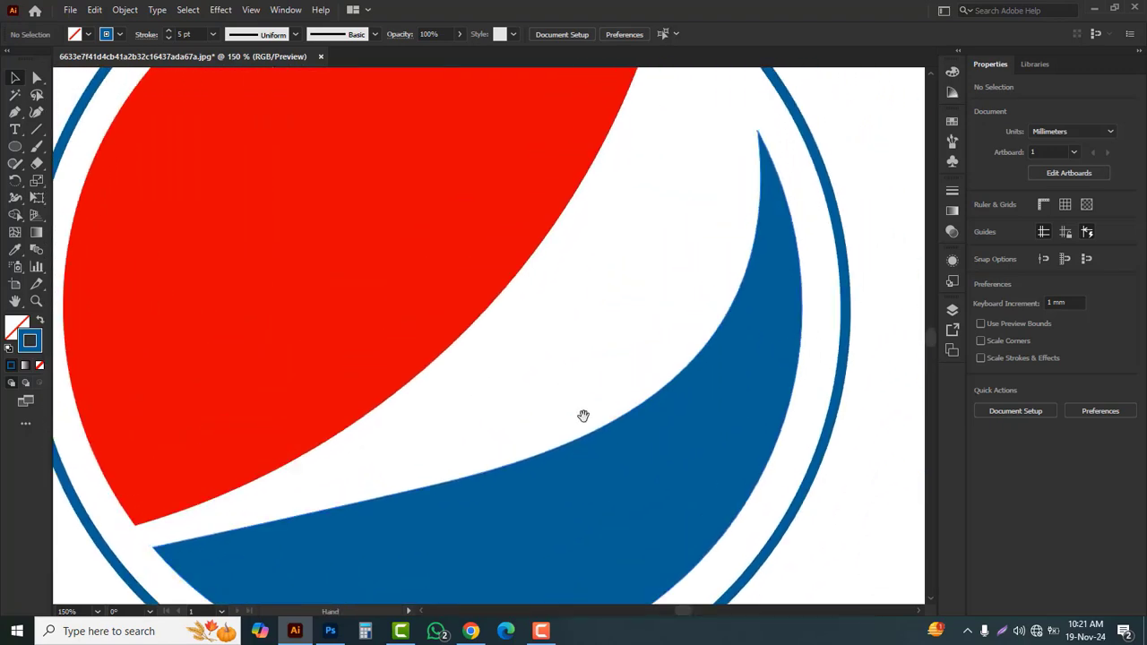
pyautogui.moveTo(621, 320); pyautogui.dragTo(643, 441)
pyautogui.moveTo(478, 305); pyautogui.dragTo(500, 333)
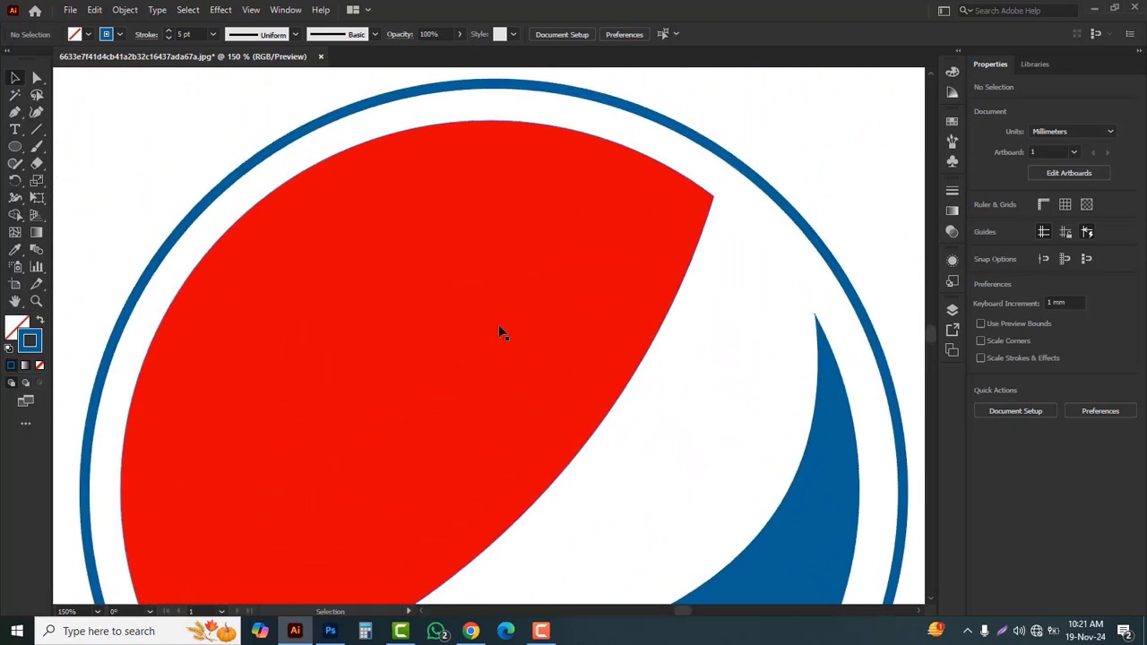
pyautogui.hotkey('ctrl', 'alt', 'space')
pyautogui.click(436, 316)
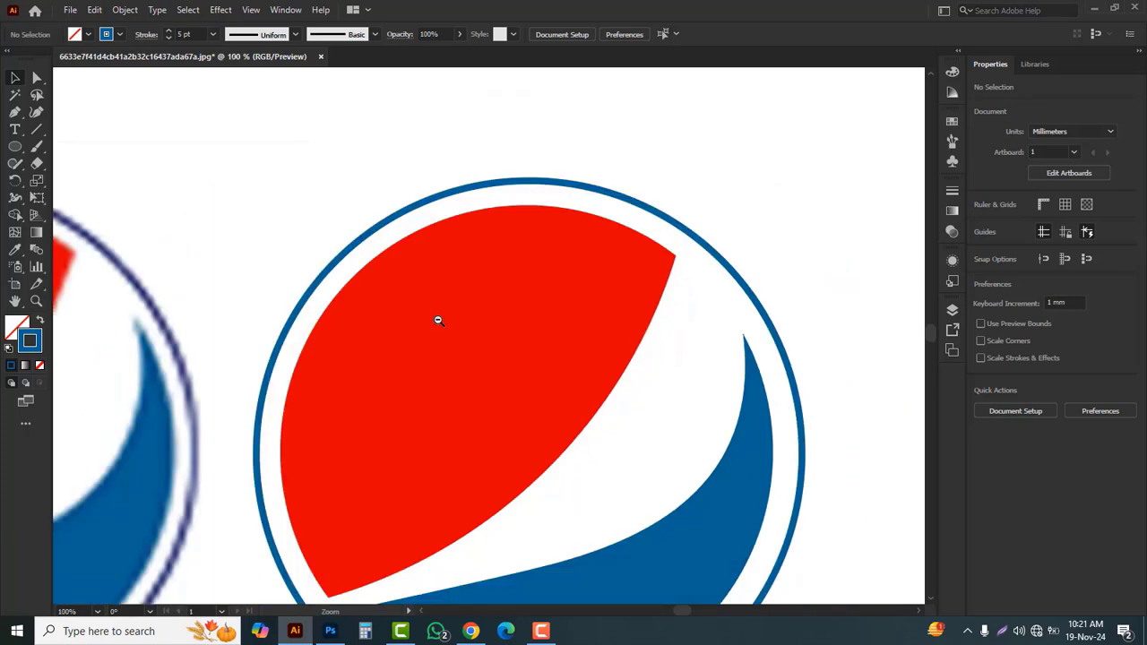
pyautogui.click(443, 324)
pyautogui.moveTo(518, 385); pyautogui.dragTo(597, 354)
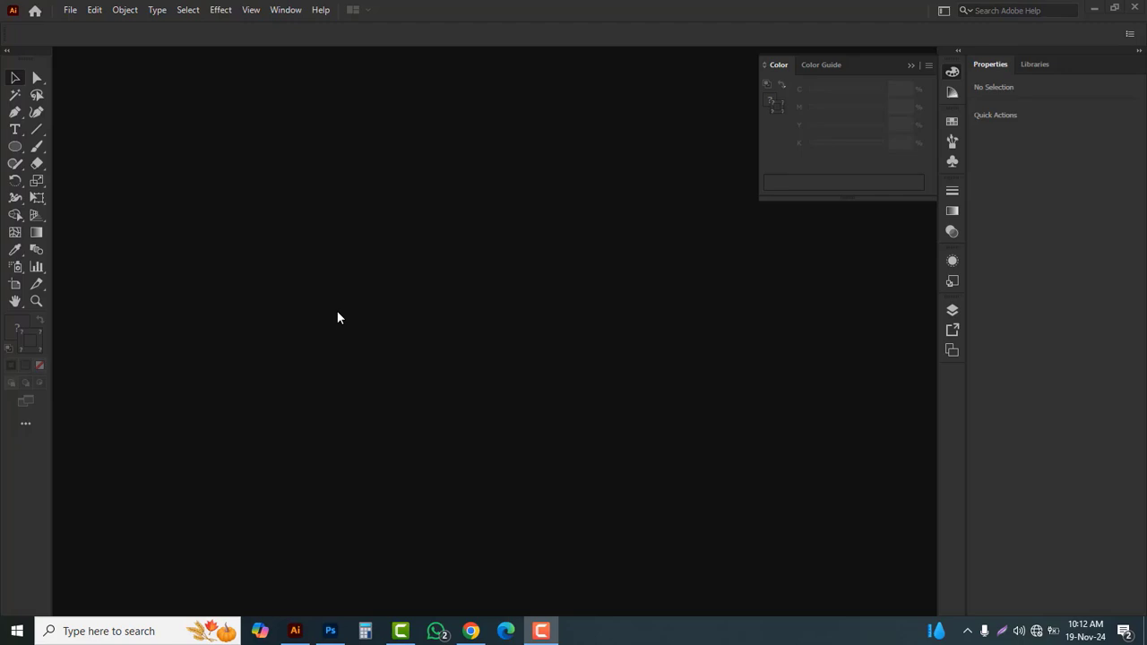
# - Open the Pepsi logo image 6633e7f41d4cb41a2b32c16437ada67a from the Desktop folder
pyautogui.click(71, 10)
pyautogui.click(98, 59)
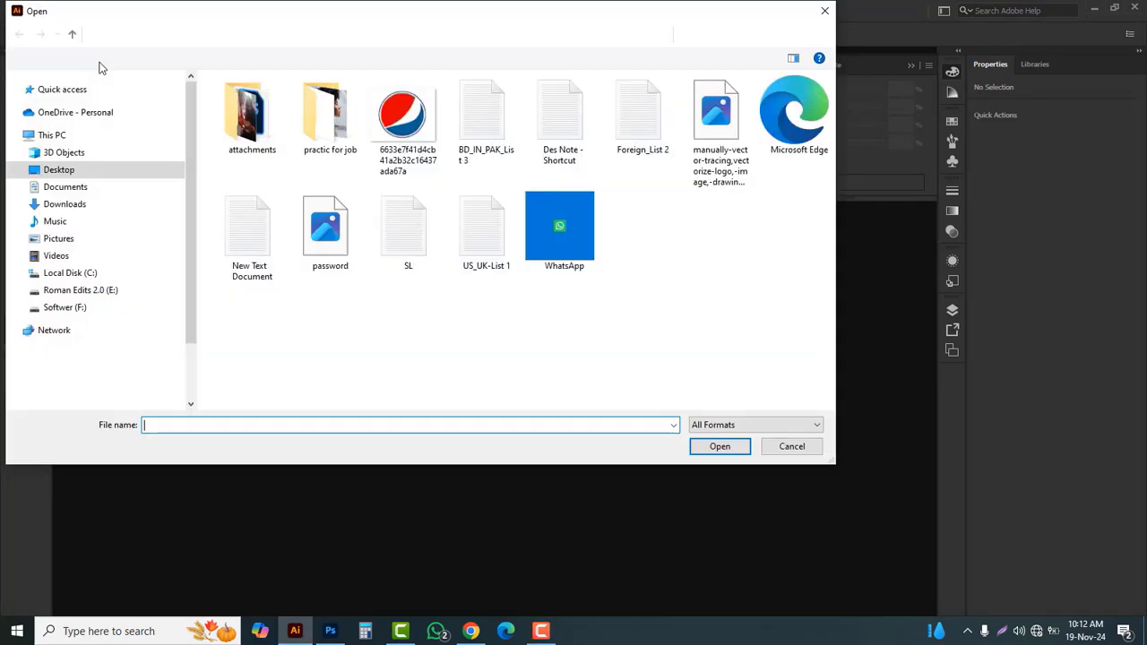
pyautogui.click(70, 108)
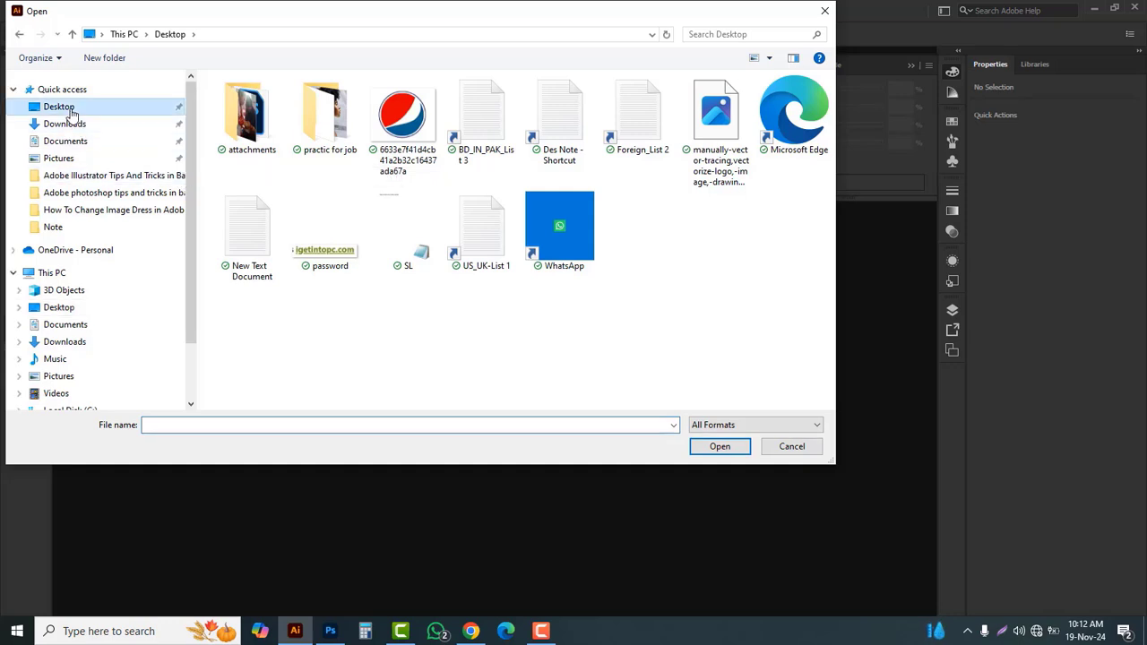
pyautogui.click(405, 121)
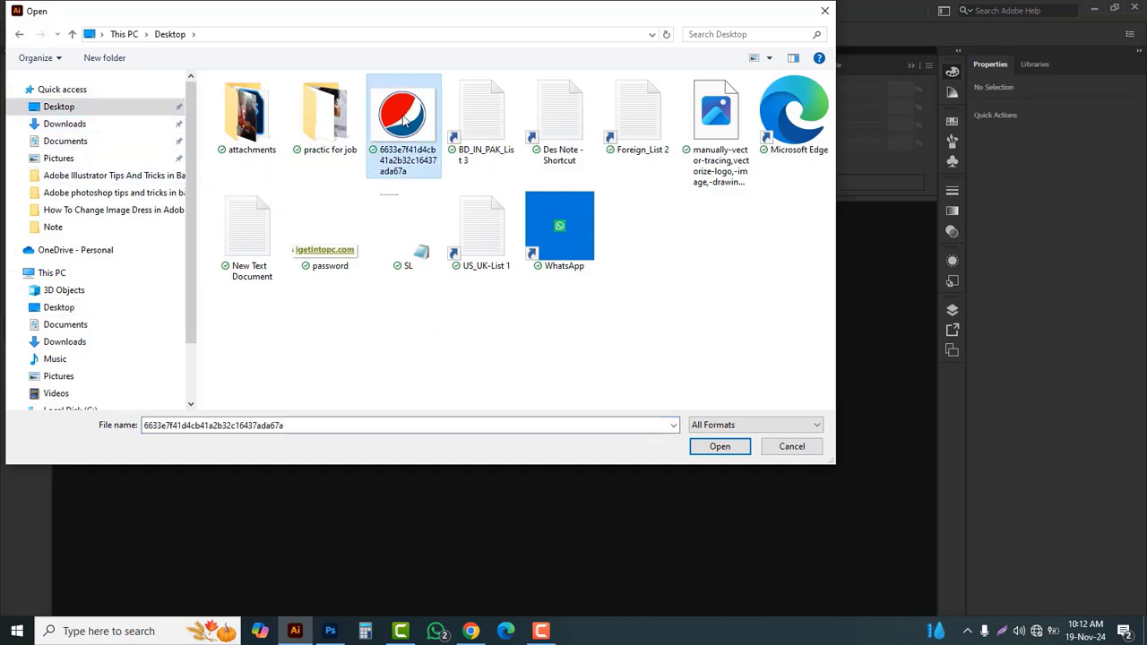
pyautogui.click(704, 448)
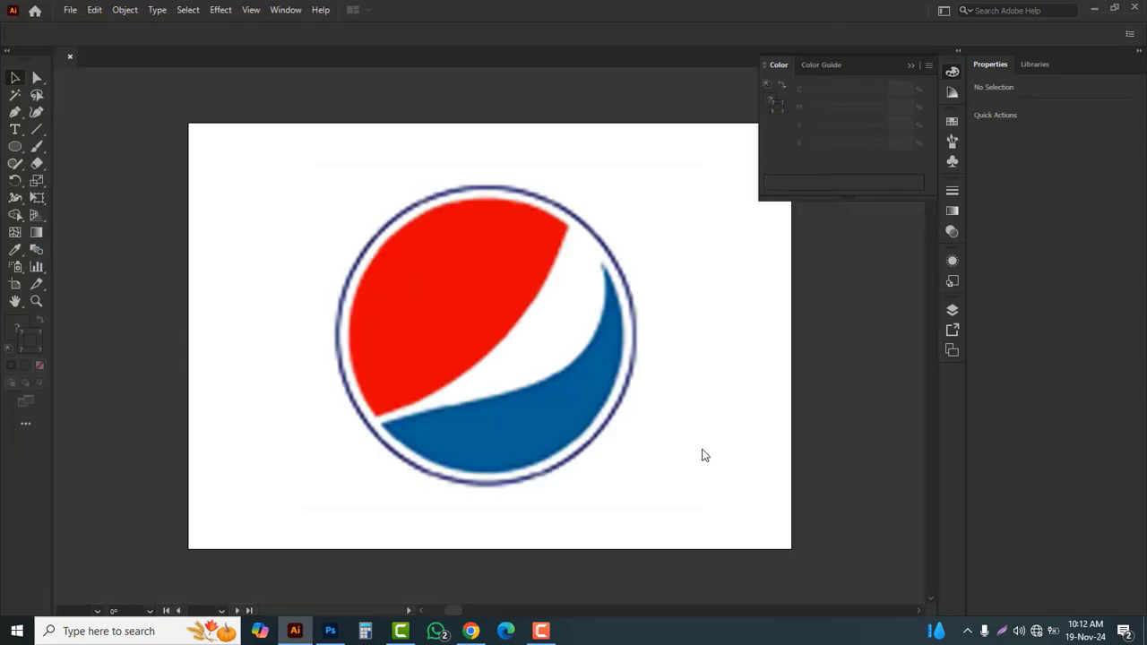
# - Examine the edges of the logo's red shape, blue shape and outer ring up close
pyautogui.hotkey('ctrl', 'space')
pyautogui.keyDown('ctrl'); pyautogui.click(492, 337); pyautogui.keyUp('ctrl')
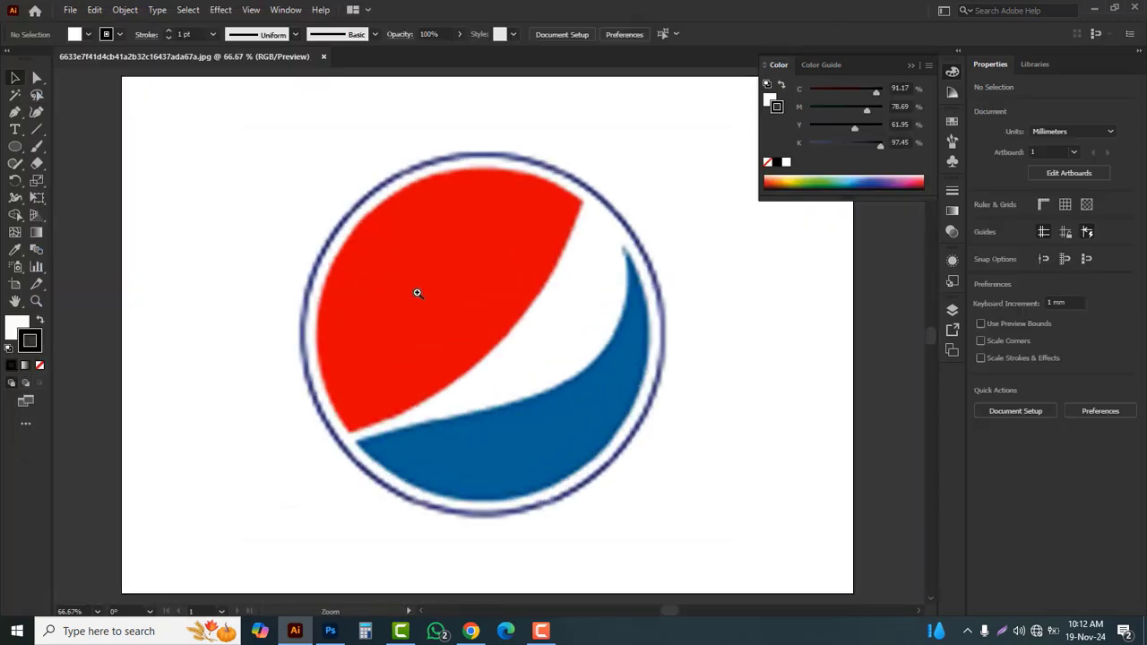
pyautogui.keyDown('ctrl'); pyautogui.click(418, 293); pyautogui.keyUp('ctrl')
pyautogui.keyDown('ctrl'); pyautogui.click(563, 364); pyautogui.keyUp('ctrl')
pyautogui.moveTo(528, 325); pyautogui.dragTo(451, 402)
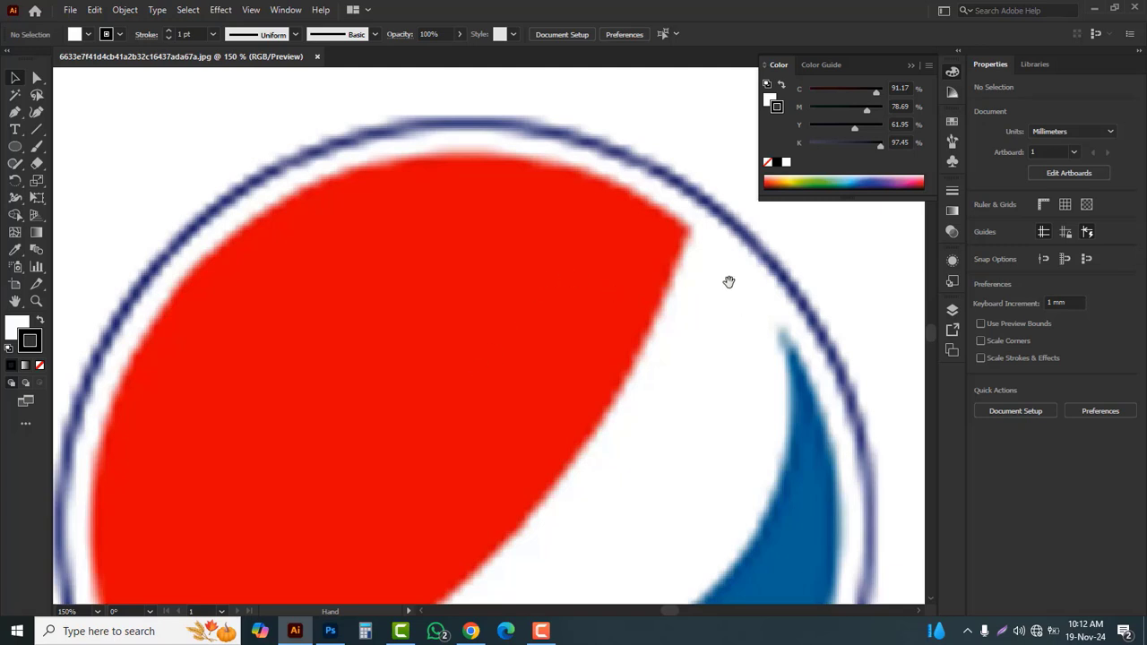
pyautogui.moveTo(730, 277); pyautogui.dragTo(657, 268)
pyautogui.moveTo(751, 459); pyautogui.dragTo(722, 287)
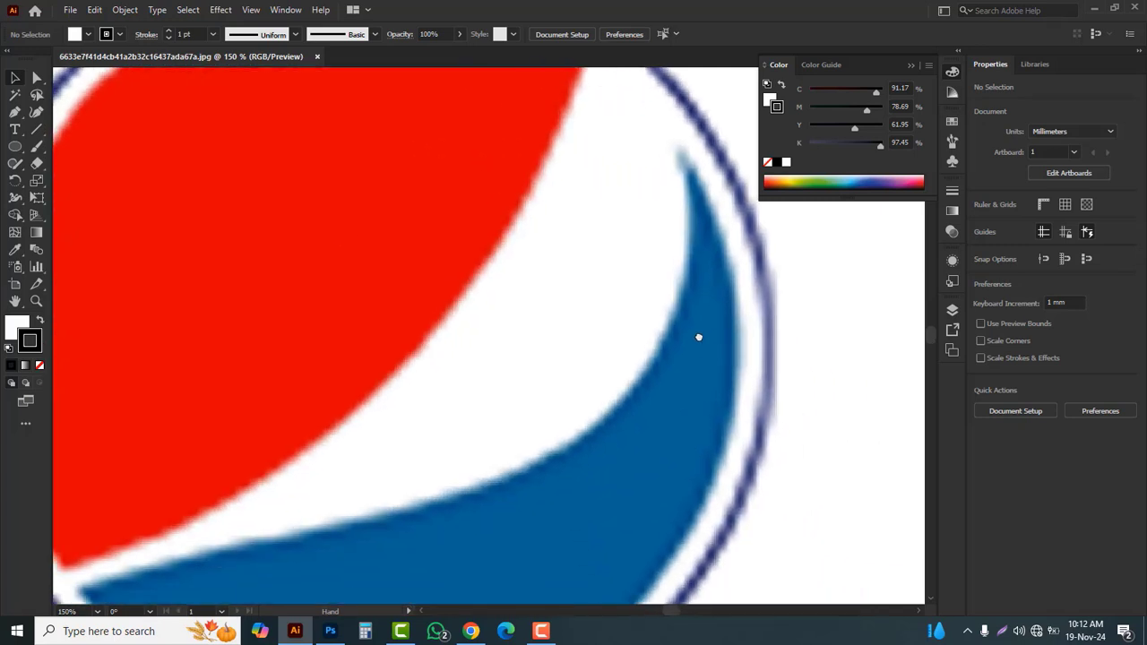
pyautogui.moveTo(688, 439); pyautogui.dragTo(688, 293)
pyautogui.moveTo(619, 455); pyautogui.dragTo(700, 409)
pyautogui.moveTo(389, 516); pyautogui.dragTo(461, 555)
pyautogui.moveTo(330, 354); pyautogui.dragTo(366, 476)
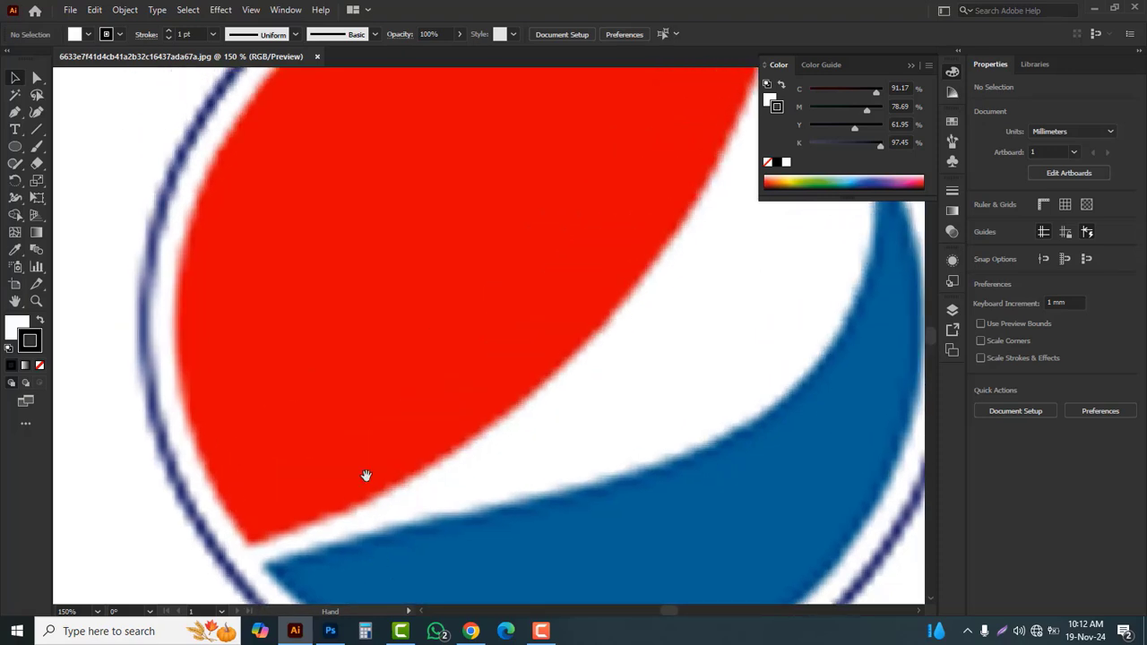
pyautogui.moveTo(414, 380); pyautogui.dragTo(339, 481)
pyautogui.moveTo(569, 289); pyautogui.dragTo(475, 396)
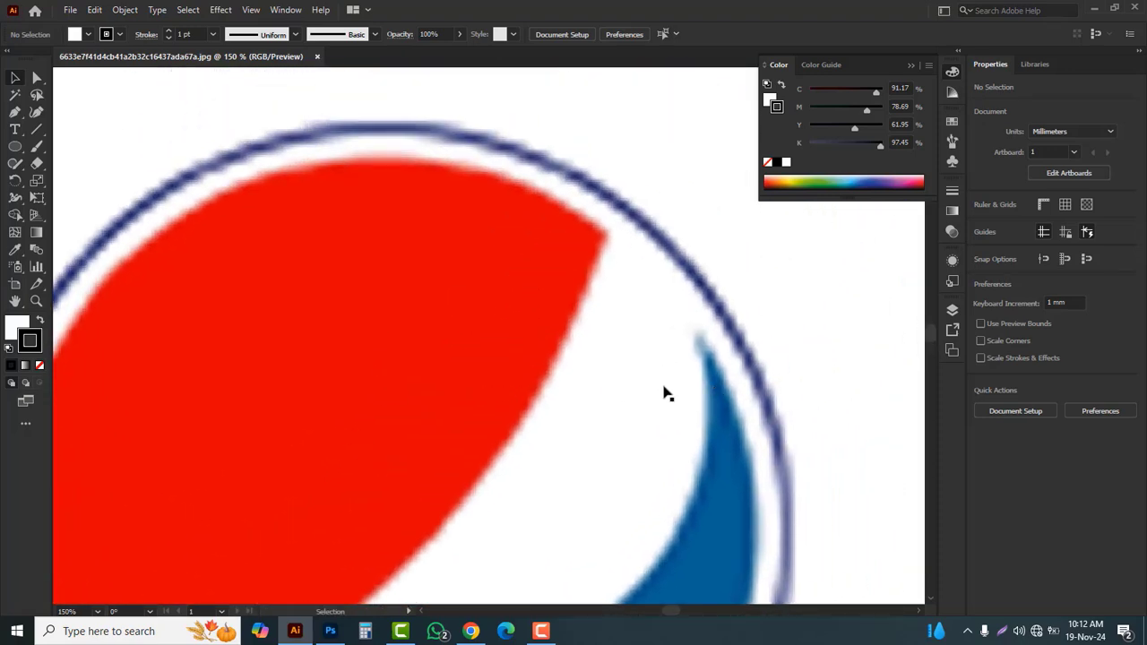
pyautogui.hotkey('ctrl', 'alt', 'space')
pyautogui.click(544, 344)
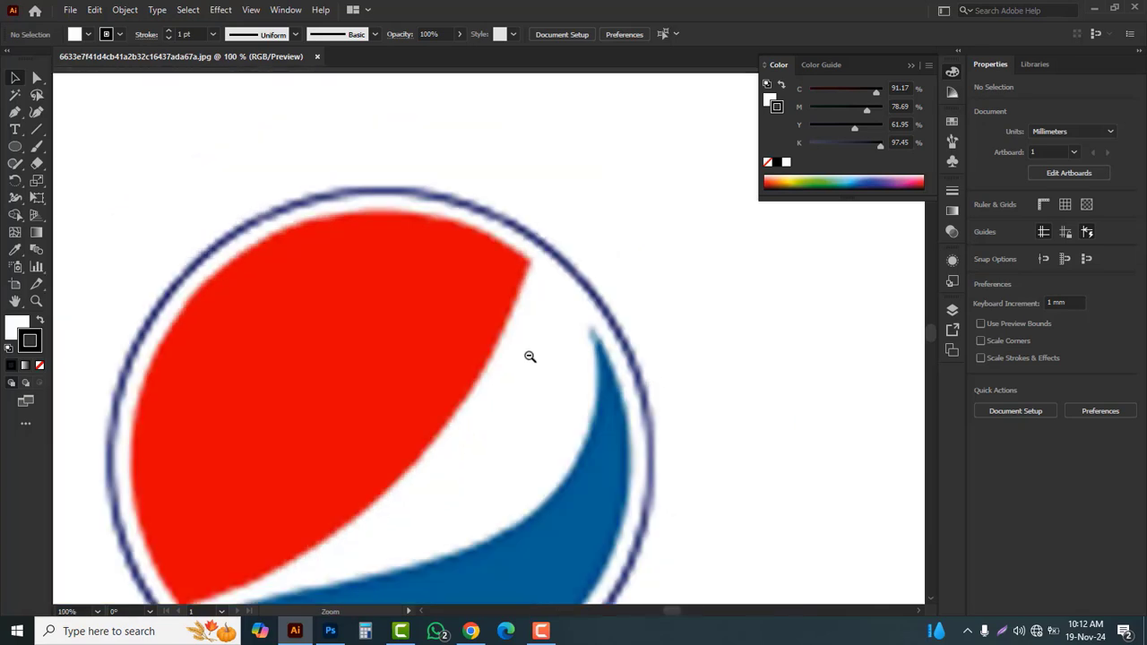
pyautogui.click(529, 357)
pyautogui.moveTo(526, 371); pyautogui.dragTo(548, 361)
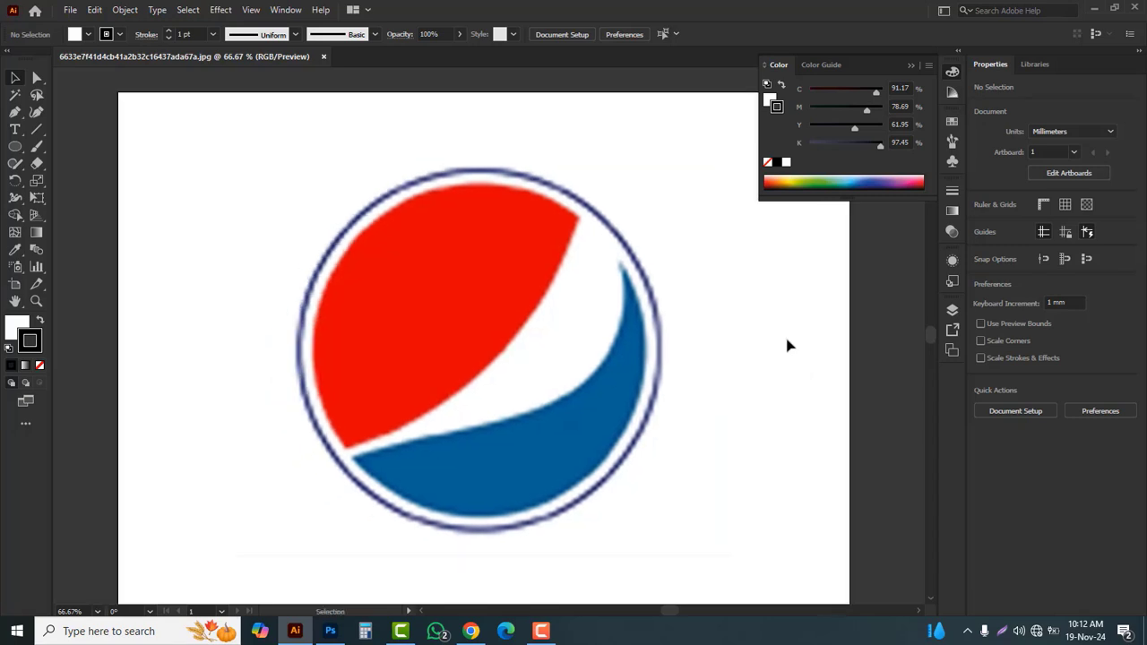
# - Lock the Pepsi logo image in place on the artboard as a tracing reference
pyautogui.click(518, 376)
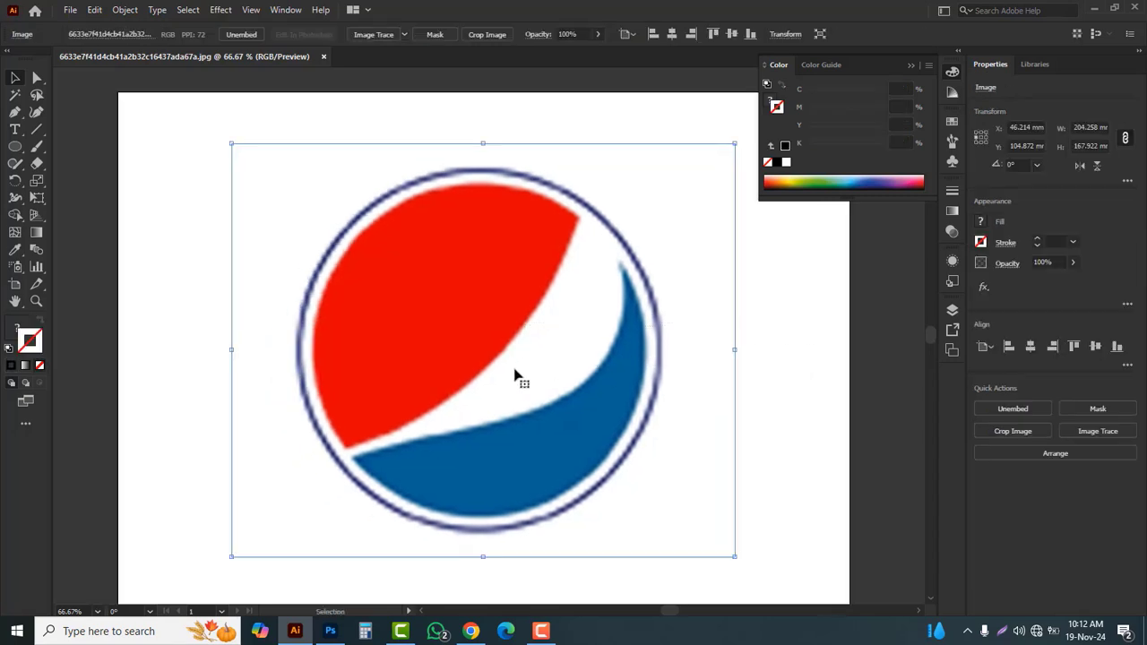
pyautogui.click(126, 11)
pyautogui.moveTo(152, 117)
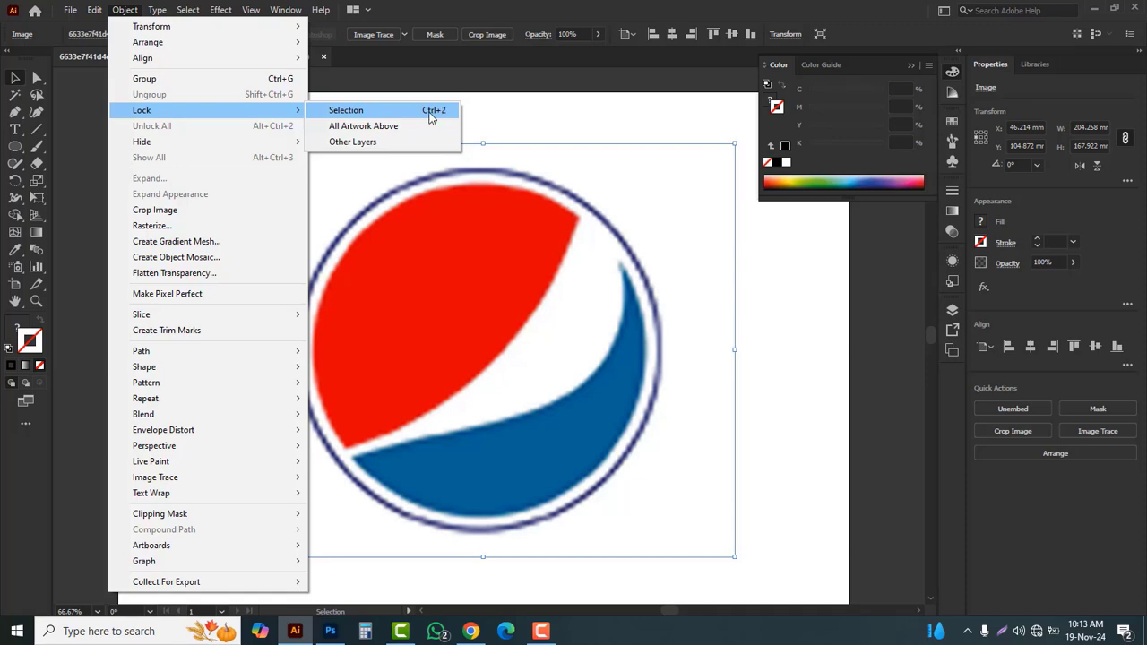
pyautogui.click(346, 111)
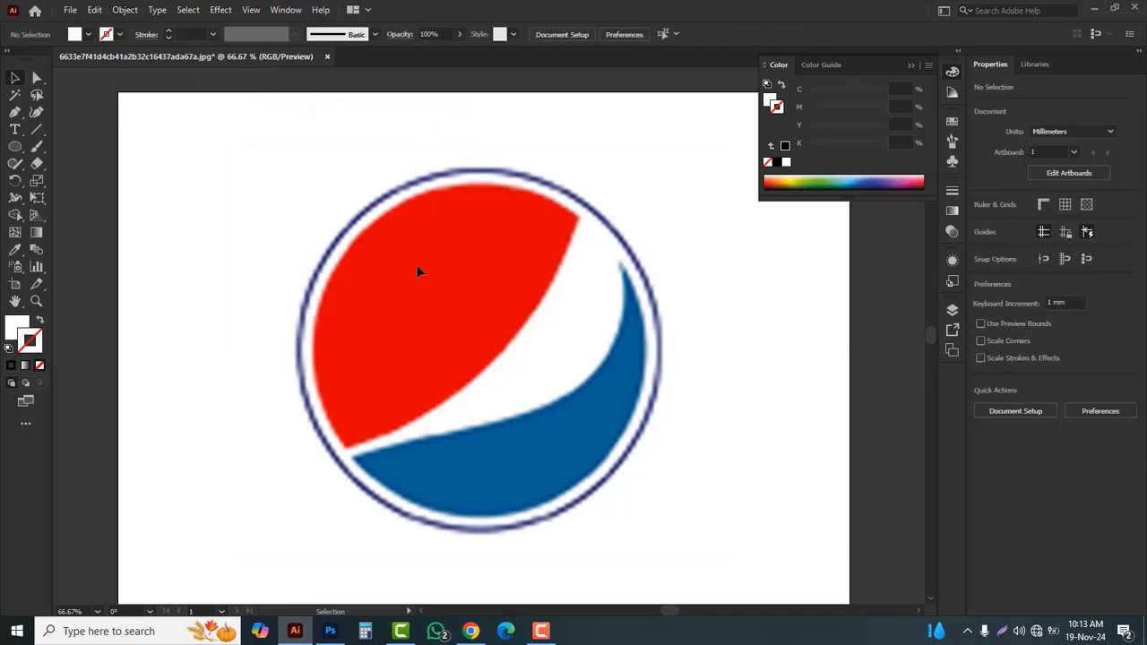
# - Draw a circle about 180 mm in diameter over the logo and give it no fill and a black stroke
pyautogui.moveTo(16, 149); pyautogui.dragTo(93, 187)
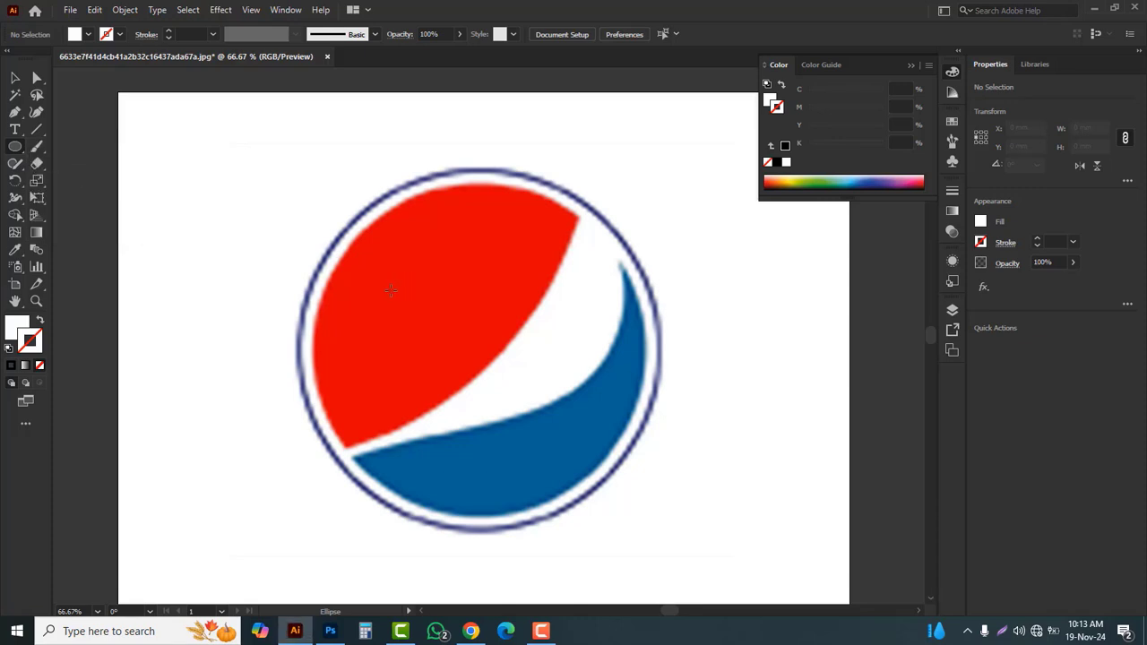
pyautogui.moveTo(367, 277)
pyautogui.mouseDown()
pyautogui.moveTo(444, 391)
pyautogui.moveTo(430, 466)
pyautogui.moveTo(525, 499)
pyautogui.mouseUp()
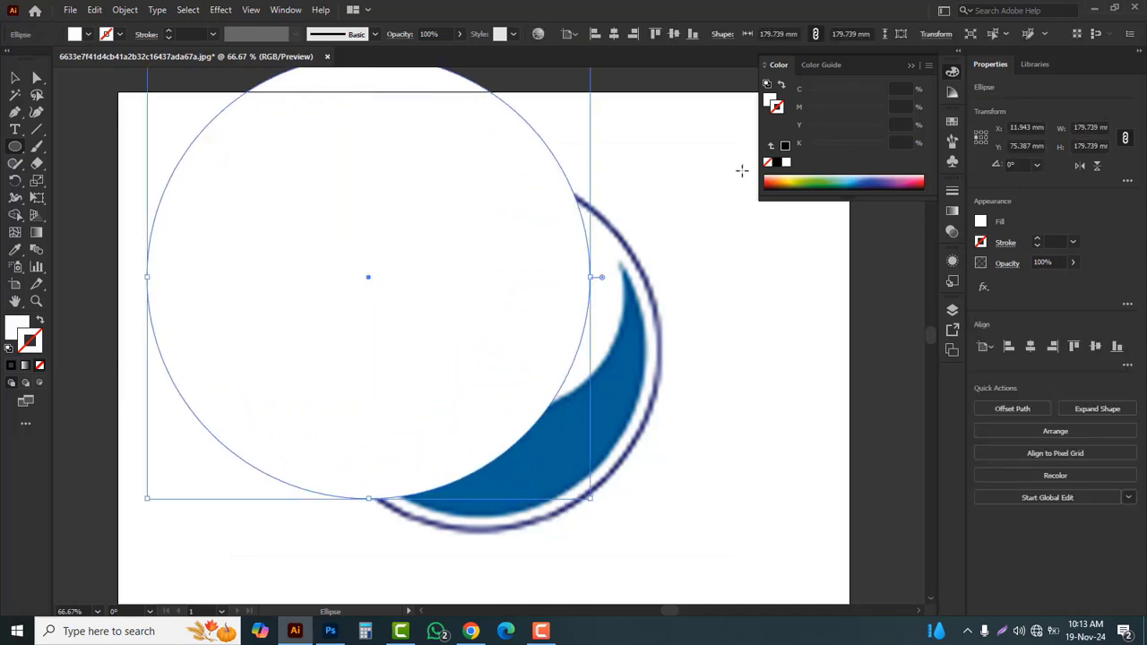
pyautogui.click(770, 101)
pyautogui.click(767, 164)
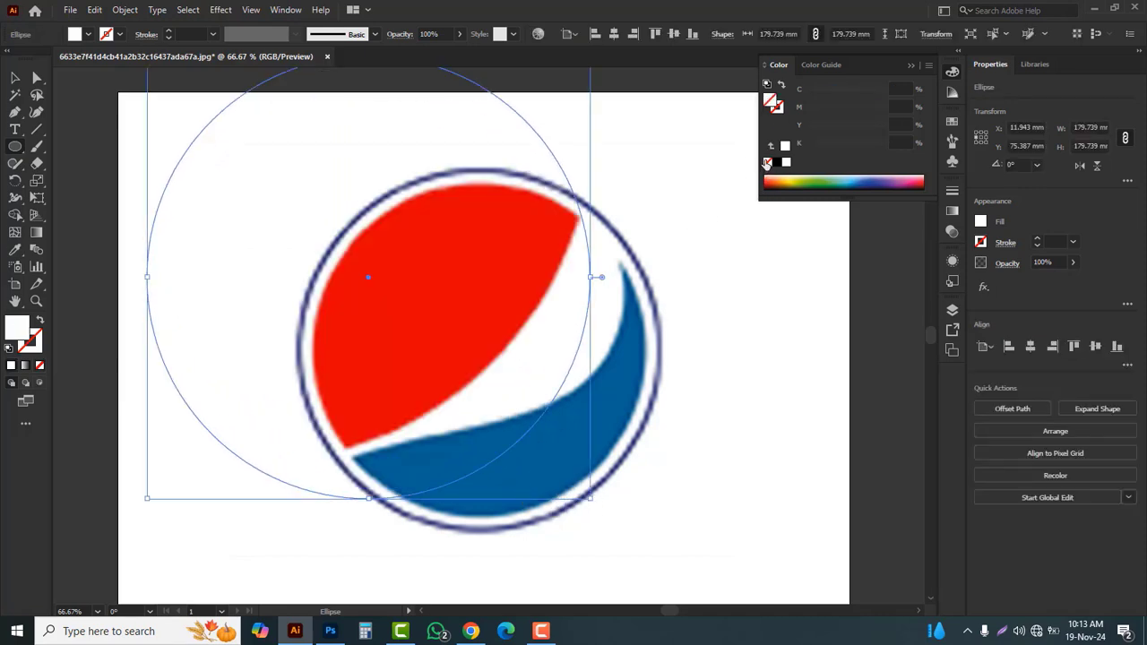
pyautogui.click(778, 109)
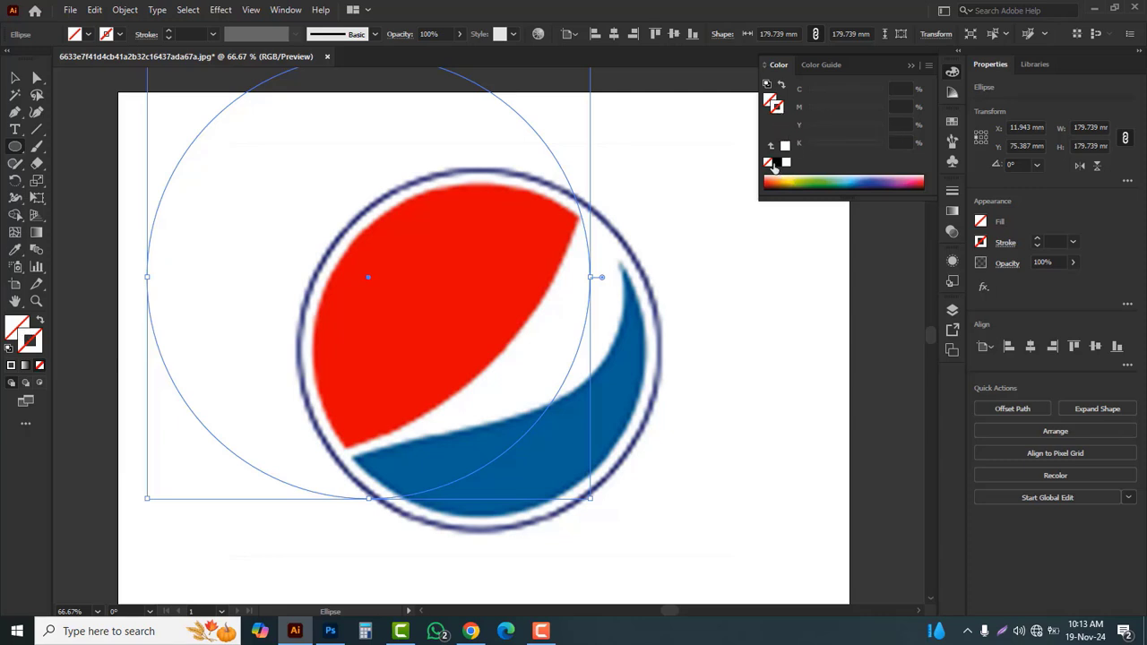
pyautogui.click(777, 163)
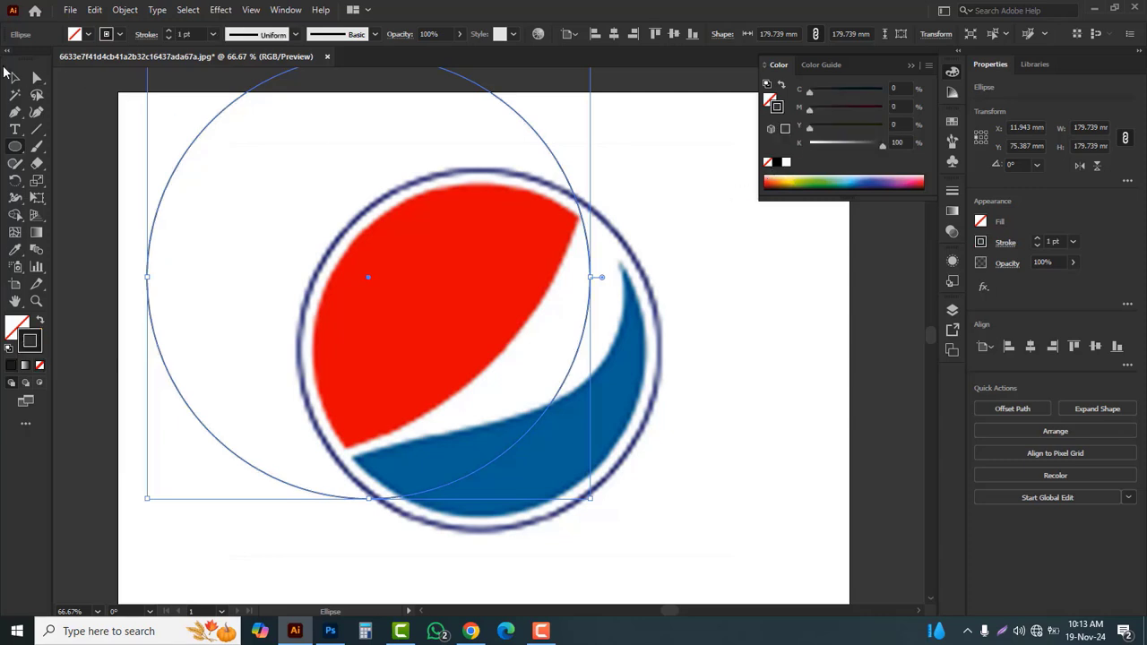
# - Move the circle and enlarge it to about 254 mm so its arc follows the red shape's inner curve
pyautogui.click(14, 78)
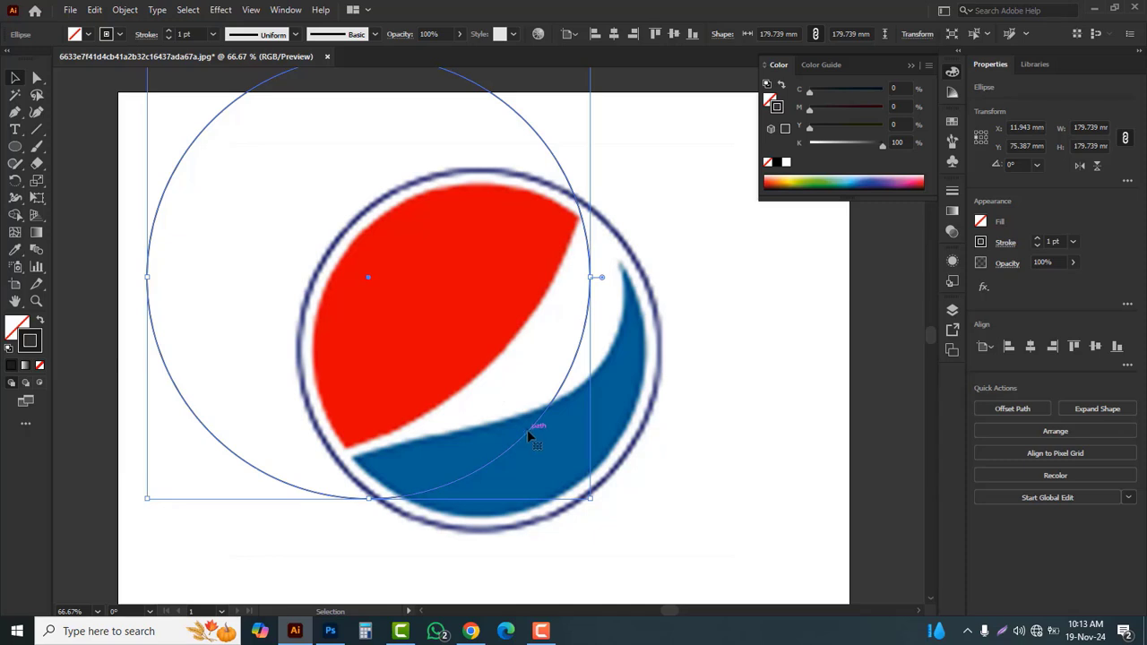
pyautogui.moveTo(529, 431); pyautogui.dragTo(502, 359)
pyautogui.keyDown('ctrl'); pyautogui.keyDown('alt'); pyautogui.click(458, 312); pyautogui.keyUp('alt'); pyautogui.keyUp('ctrl')
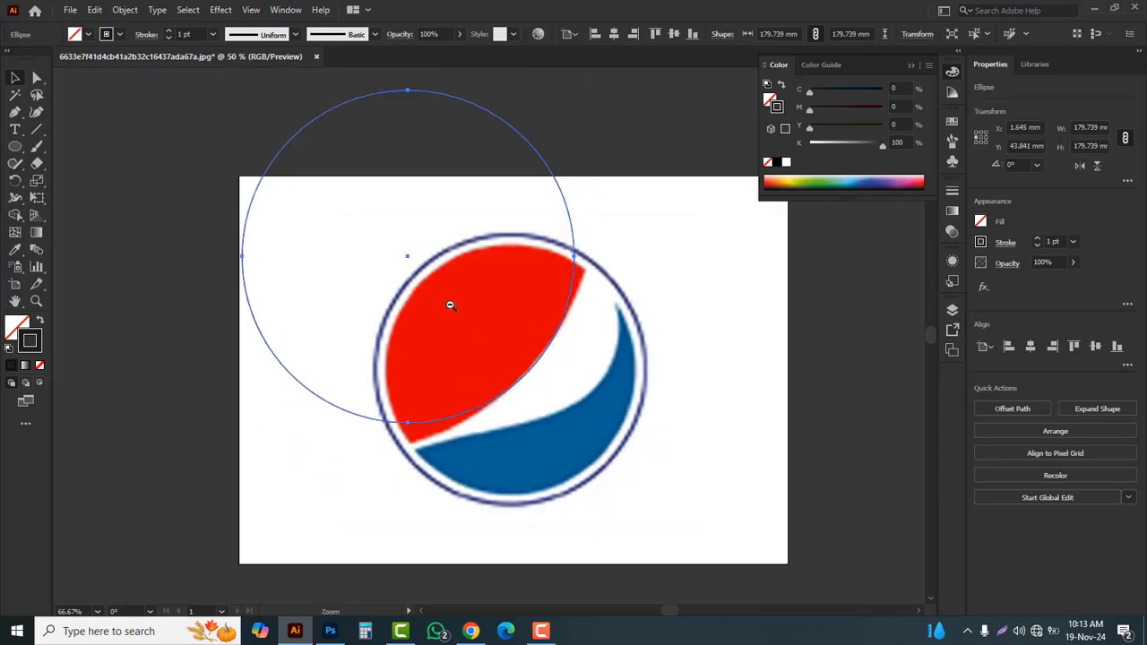
pyautogui.keyDown('ctrl'); pyautogui.keyDown('alt'); pyautogui.click(451, 306); pyautogui.keyUp('alt'); pyautogui.keyUp('ctrl')
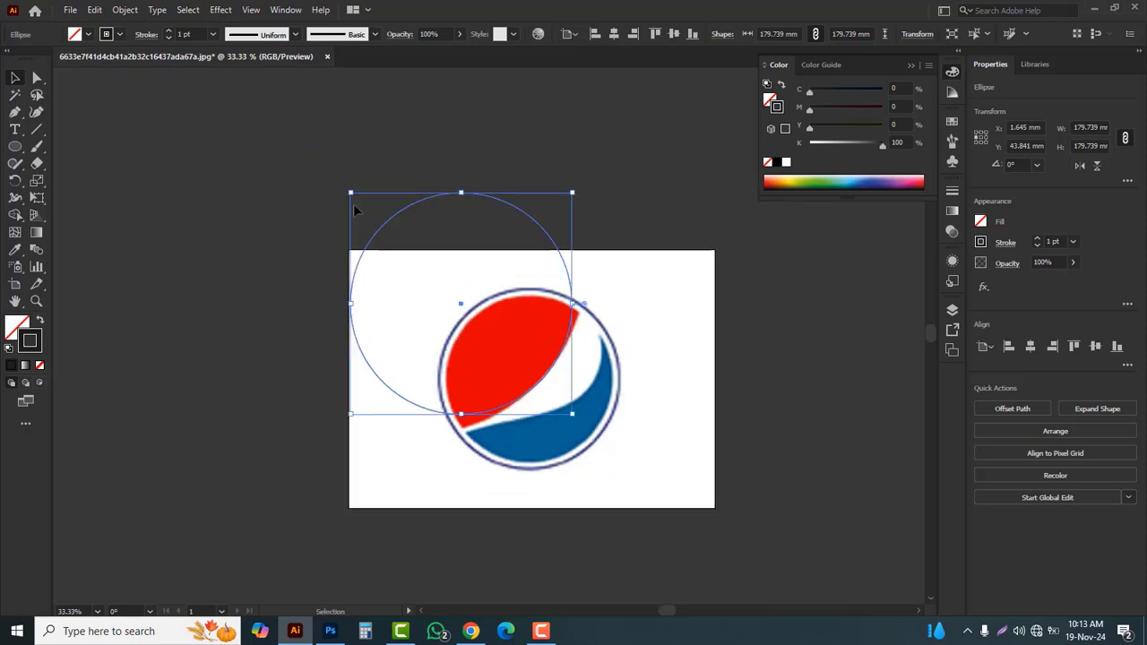
pyautogui.moveTo(351, 193); pyautogui.dragTo(283, 125)
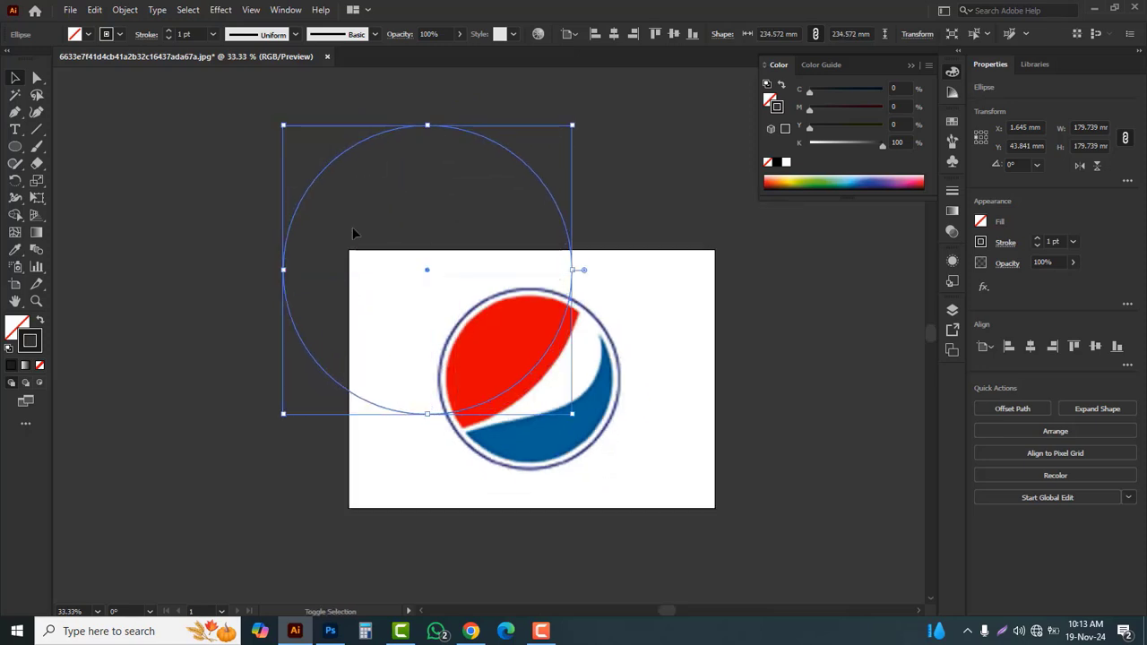
pyautogui.moveTo(543, 366); pyautogui.dragTo(547, 376)
pyautogui.moveTo(583, 429); pyautogui.dragTo(594, 437)
pyautogui.moveTo(545, 397); pyautogui.dragTo(535, 377)
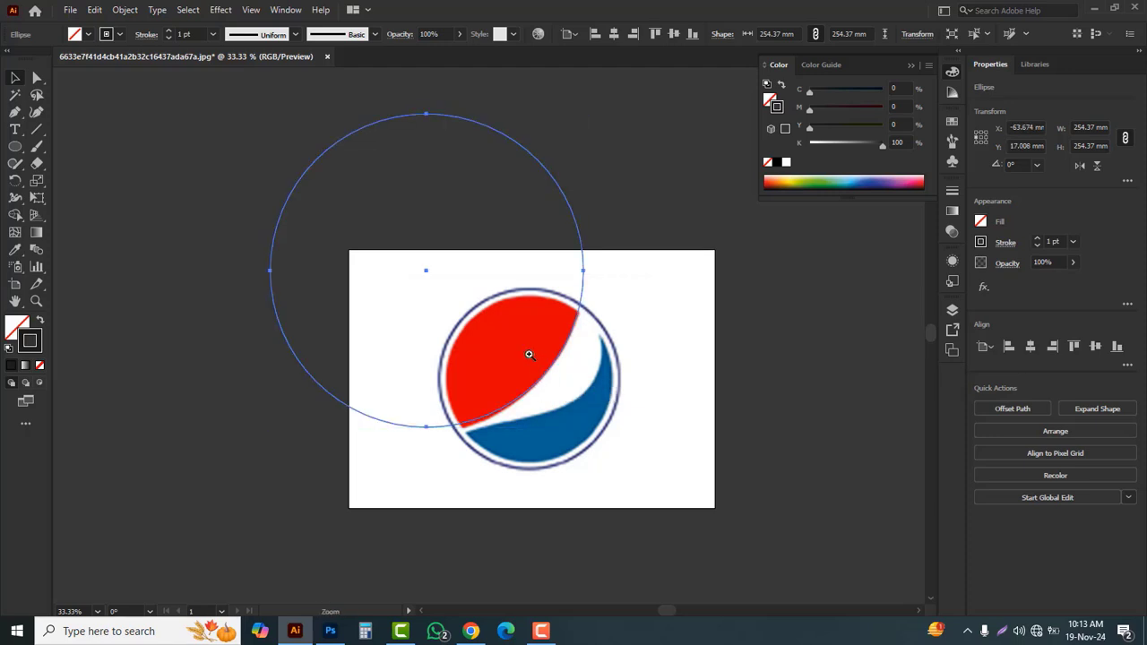
# - Refine the circle's fit by enlarging it to about 276 mm and aligning its arc with the red shape's inner edge
pyautogui.click(529, 355)
pyautogui.click(451, 335)
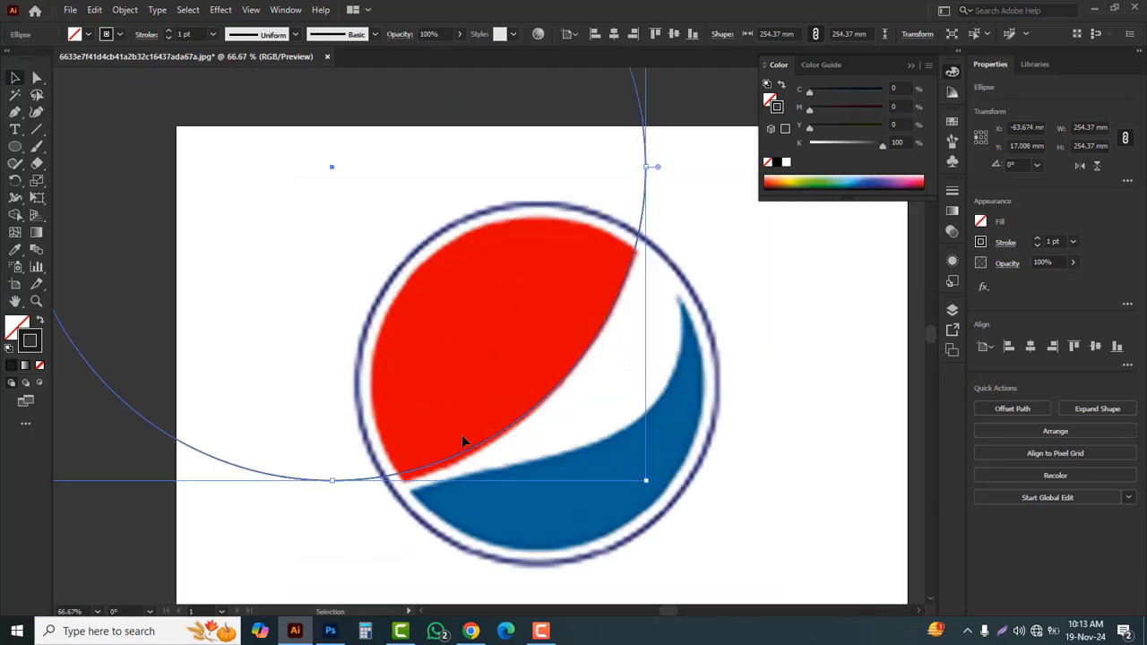
pyautogui.moveTo(645, 480); pyautogui.dragTo(672, 507)
pyautogui.moveTo(569, 413)
pyautogui.mouseDown()
pyautogui.moveTo(557, 391)
pyautogui.moveTo(550, 402)
pyautogui.mouseUp()
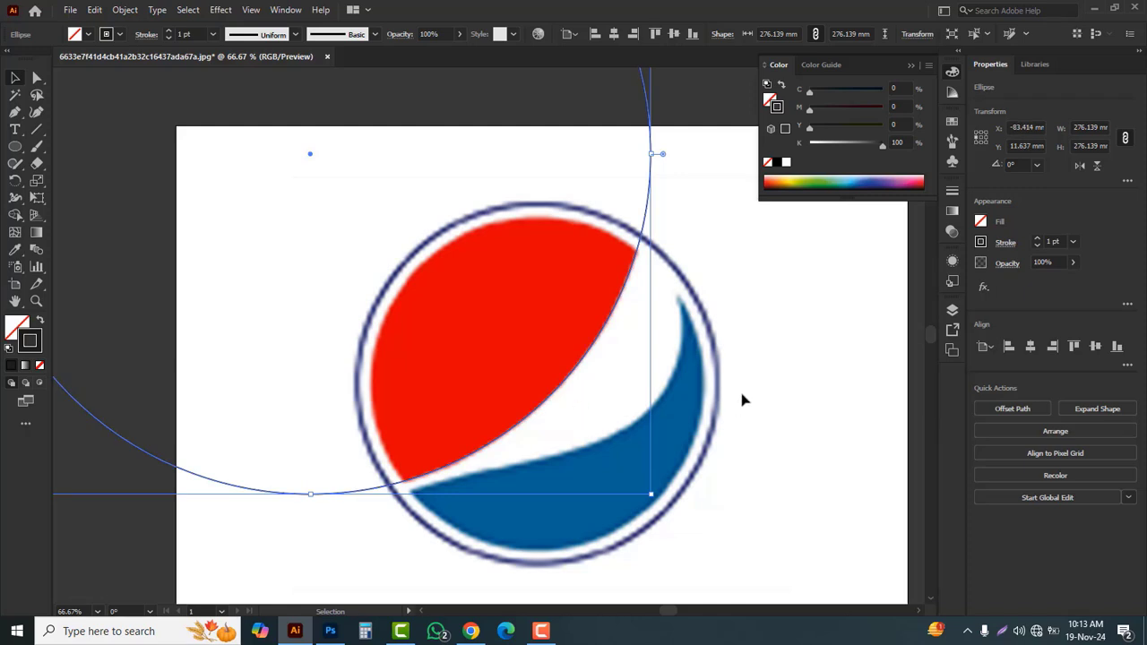
# - Trace the blue shape's upper edge with a curved Pen tool path that extends past both ends, then deselect it
pyautogui.moveTo(13, 115); pyautogui.dragTo(79, 114)
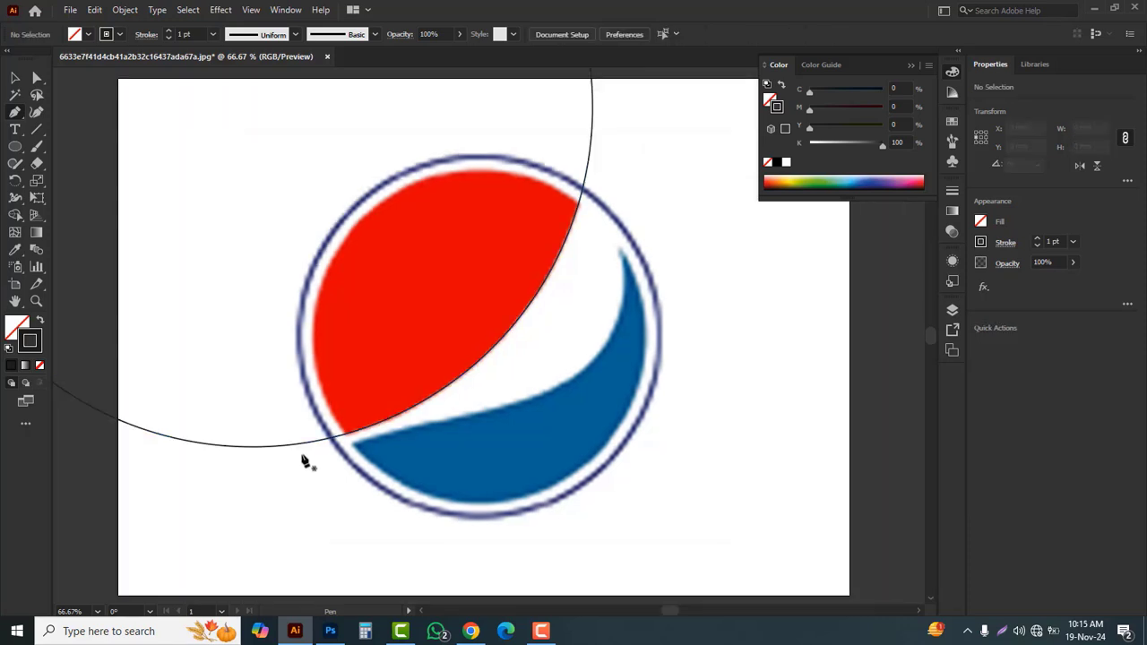
pyautogui.click(302, 454)
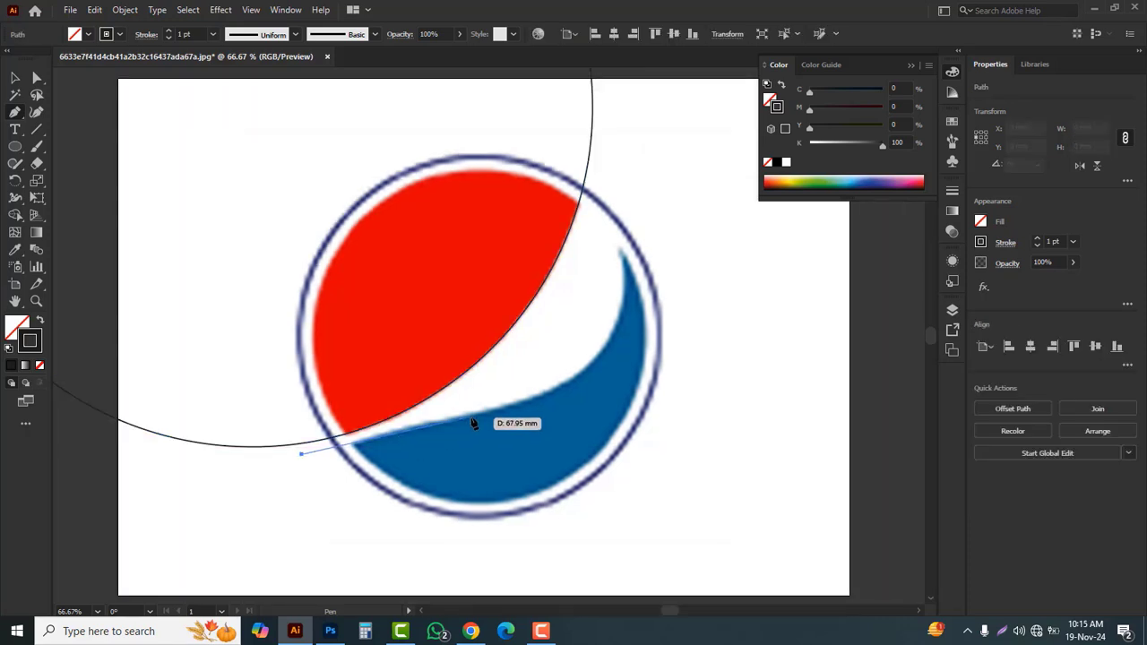
pyautogui.moveTo(475, 418); pyautogui.dragTo(549, 400)
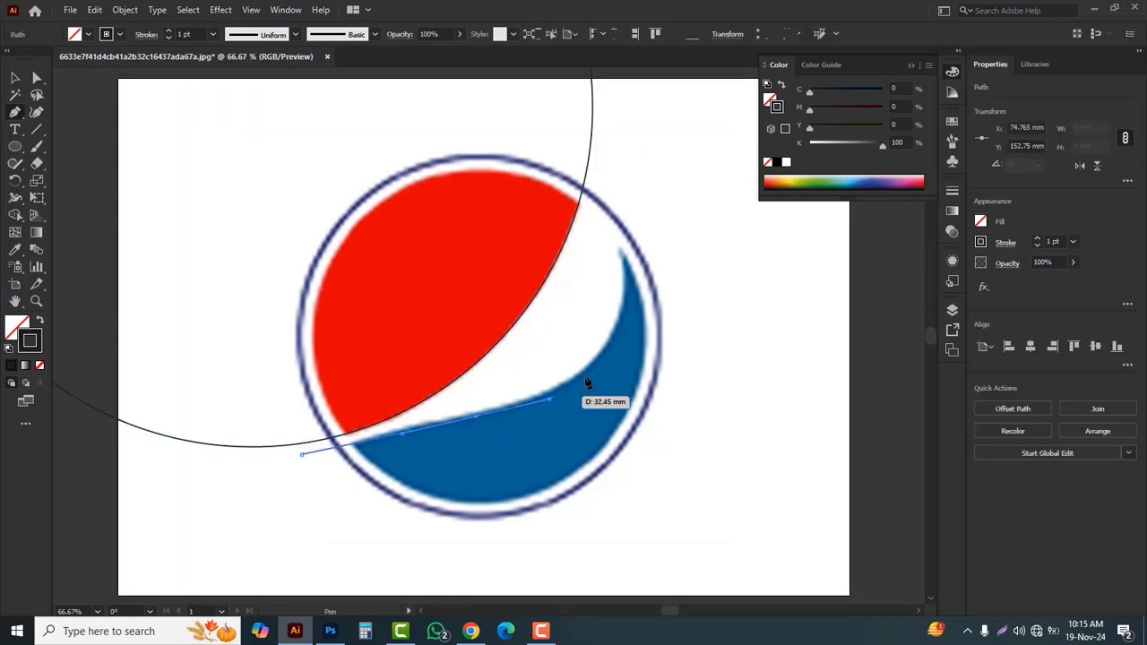
pyautogui.moveTo(601, 180); pyautogui.dragTo(596, 149)
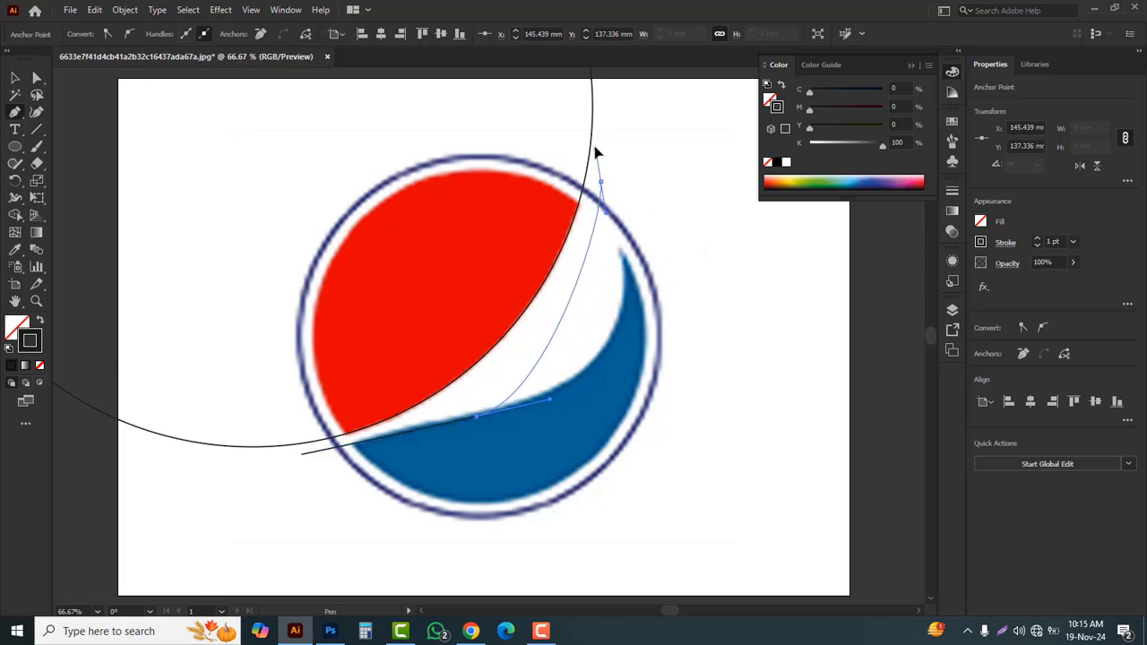
pyautogui.press('ctrl')
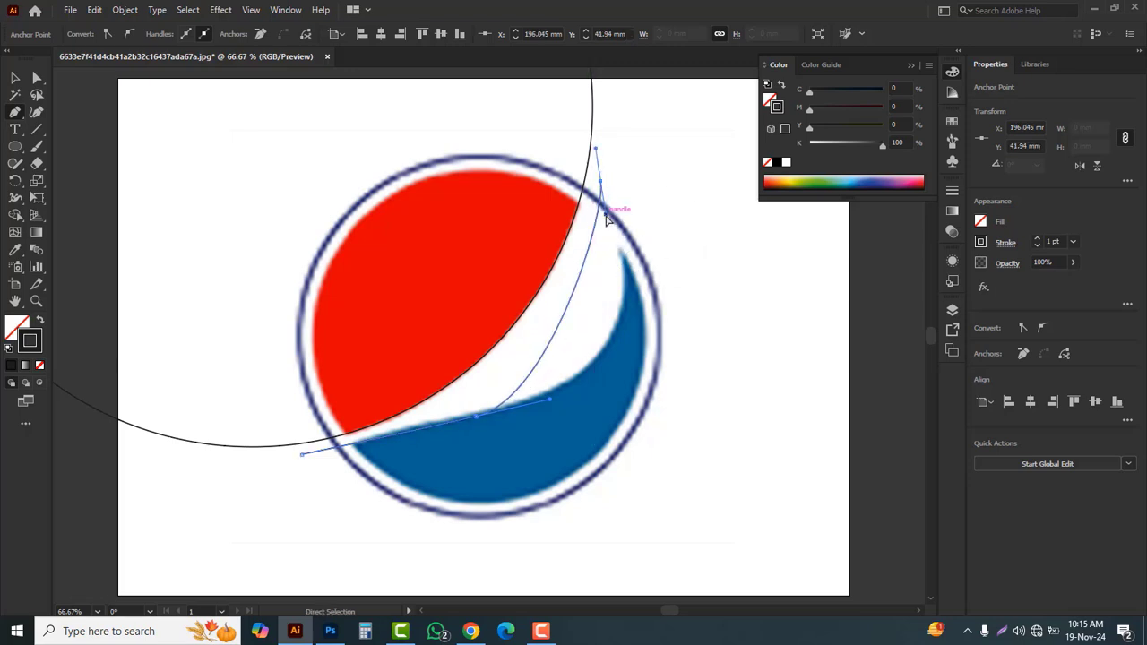
pyautogui.moveTo(607, 218); pyautogui.dragTo(678, 361)
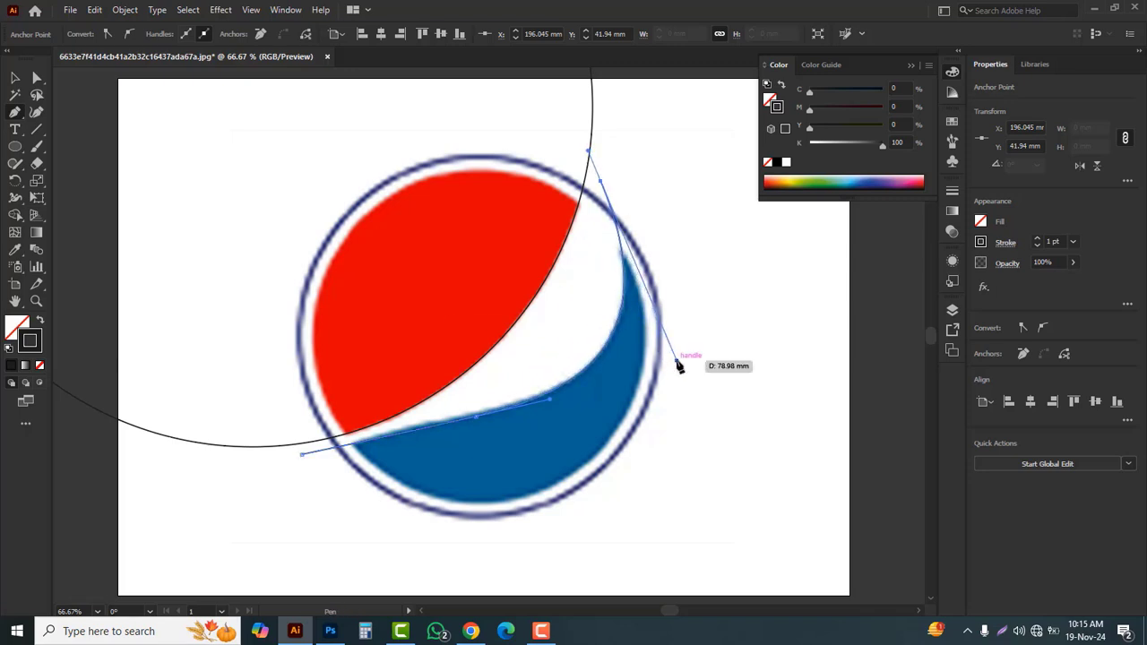
pyautogui.click(15, 79)
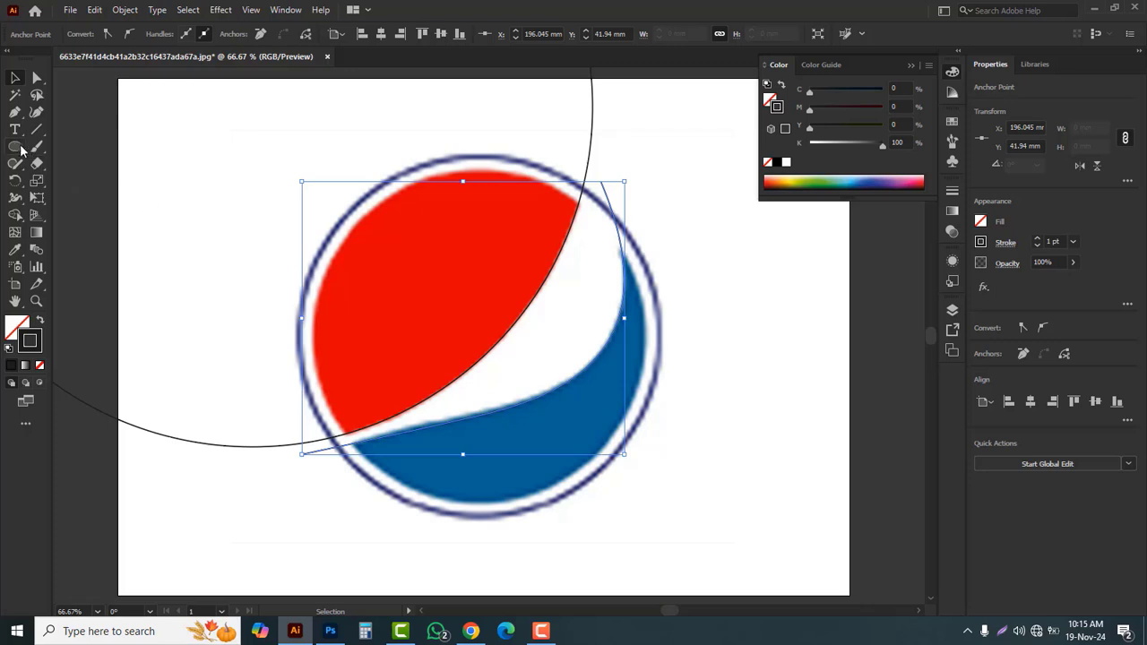
pyautogui.hotkey('ctrl', 'shift', 'a')
# - Draw a circle about 133 mm in diameter and align it with the outer edges of the red and blue shapes
pyautogui.moveTo(15, 147); pyautogui.dragTo(90, 183)
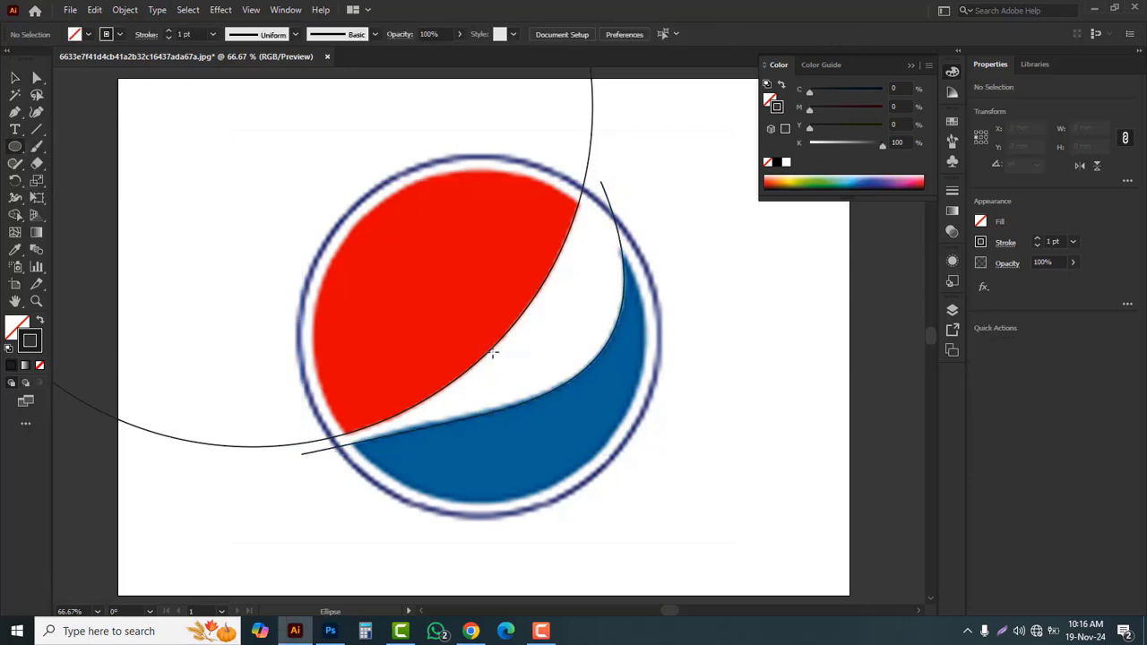
pyautogui.moveTo(493, 354); pyautogui.dragTo(611, 515)
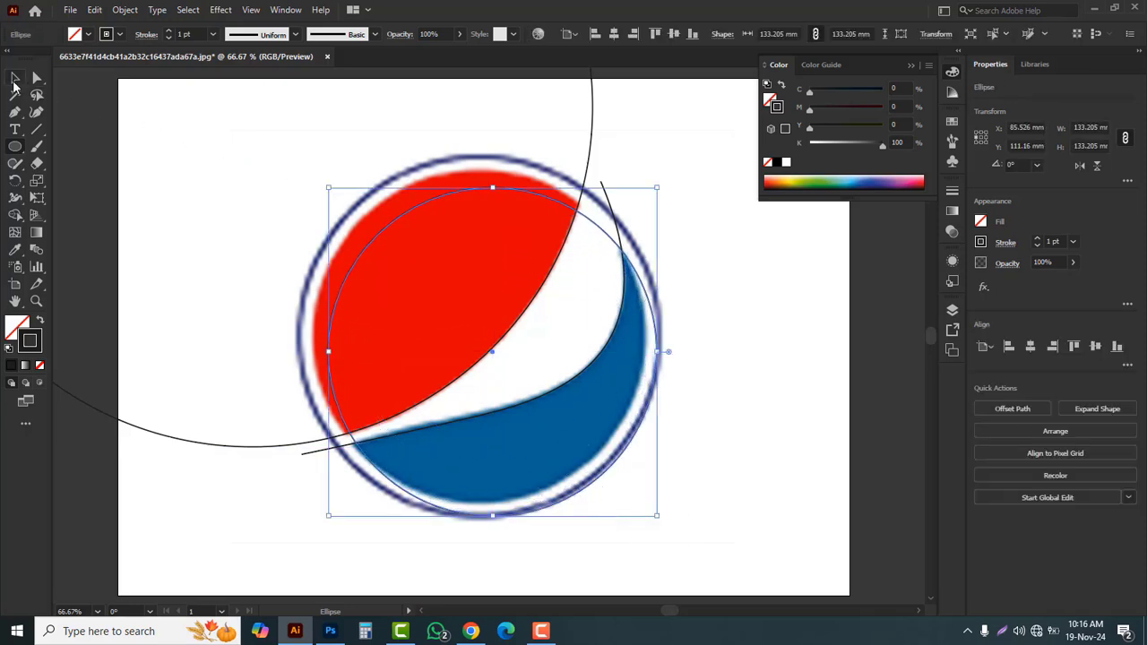
pyautogui.click(15, 79)
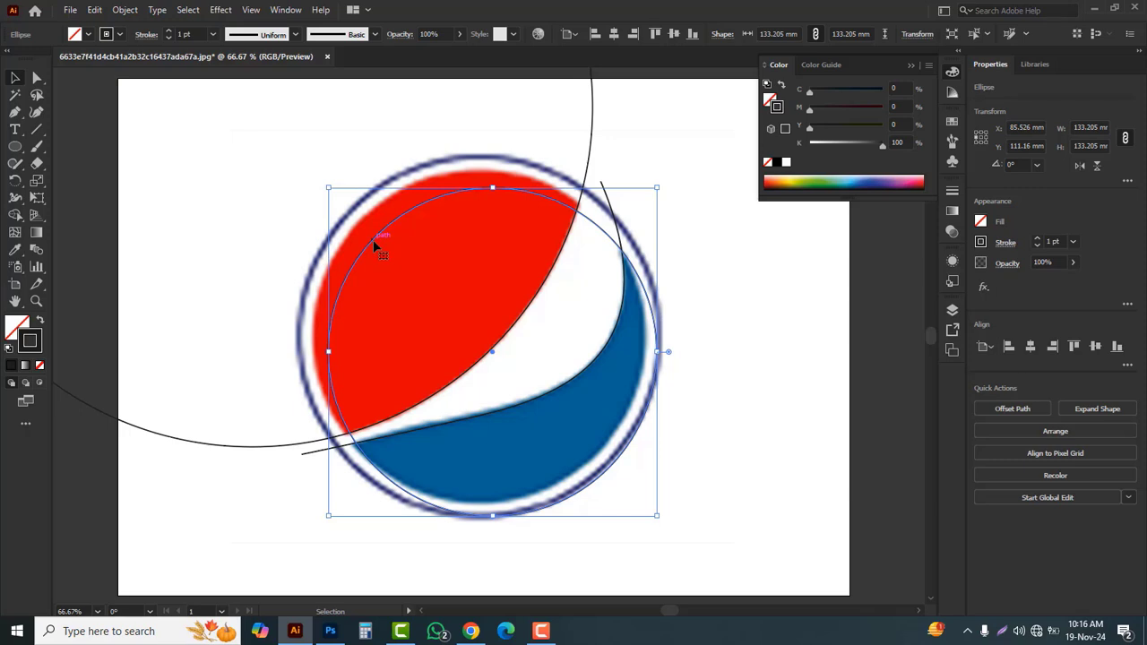
pyautogui.moveTo(374, 241); pyautogui.dragTo(358, 222)
# - Select all traced paths and fill the red region with C 0, M 100, Y 100, K 0 using Shape Builder
pyautogui.moveTo(224, 160); pyautogui.dragTo(742, 502)
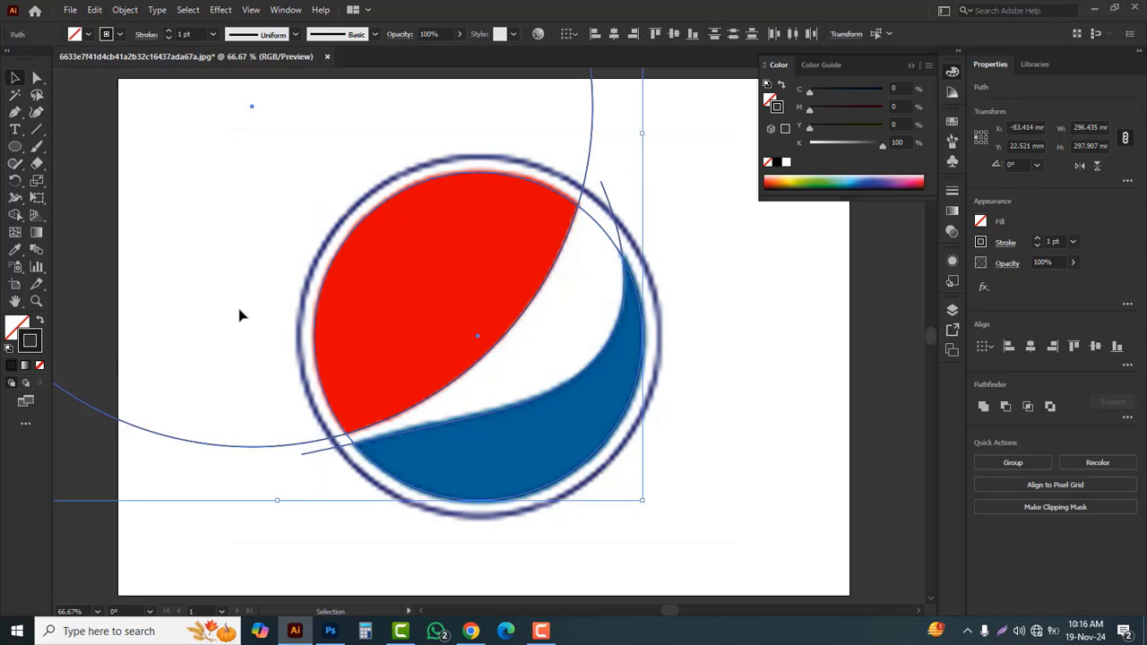
pyautogui.moveTo(16, 217); pyautogui.dragTo(94, 223)
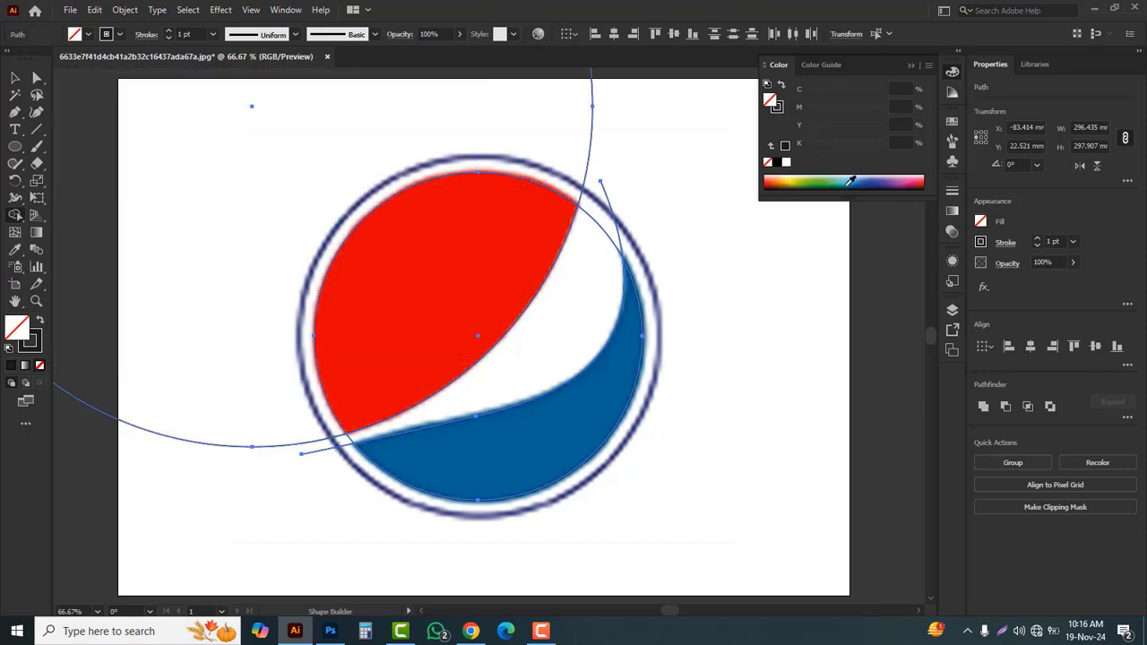
pyautogui.click(797, 180)
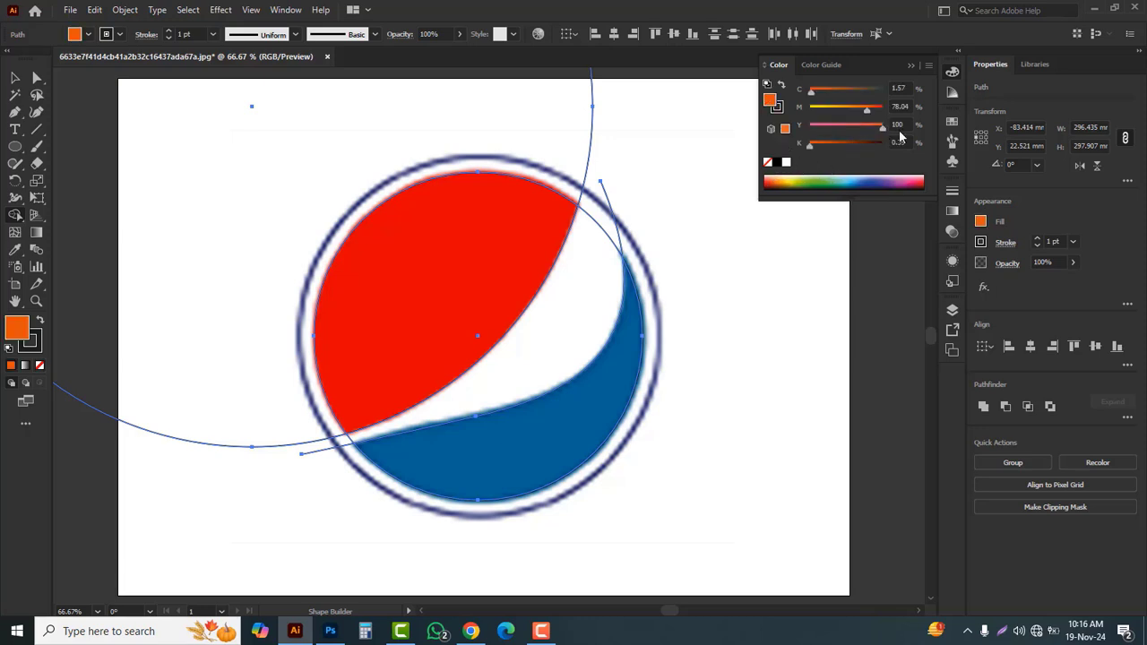
pyautogui.moveTo(869, 109); pyautogui.dragTo(886, 109)
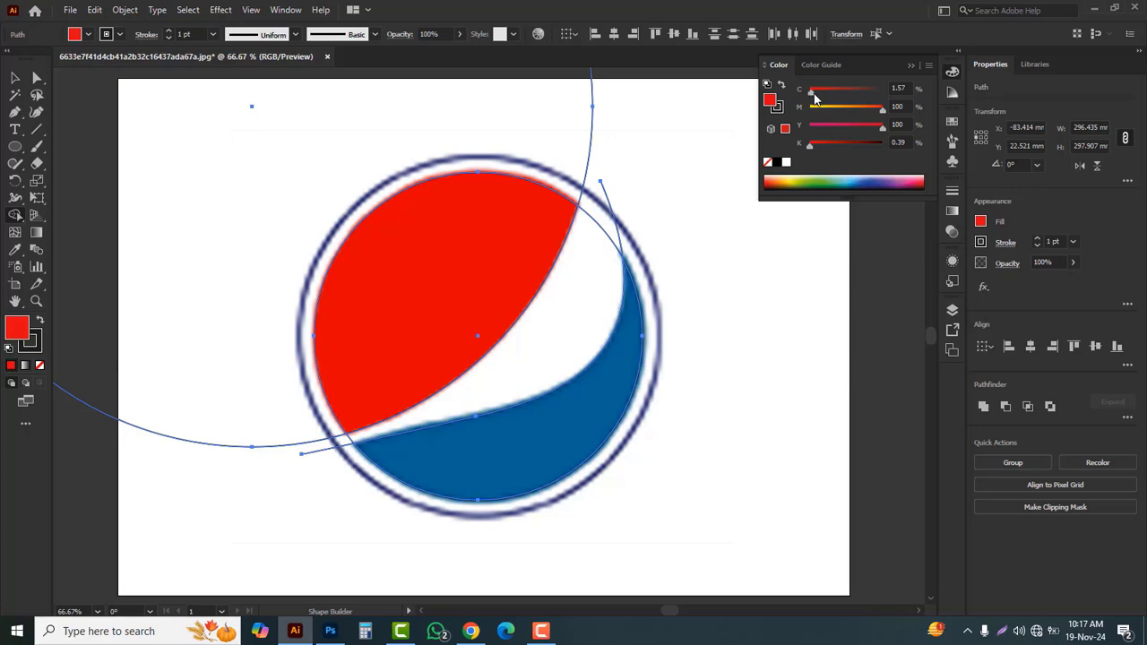
pyautogui.moveTo(814, 93); pyautogui.dragTo(794, 113)
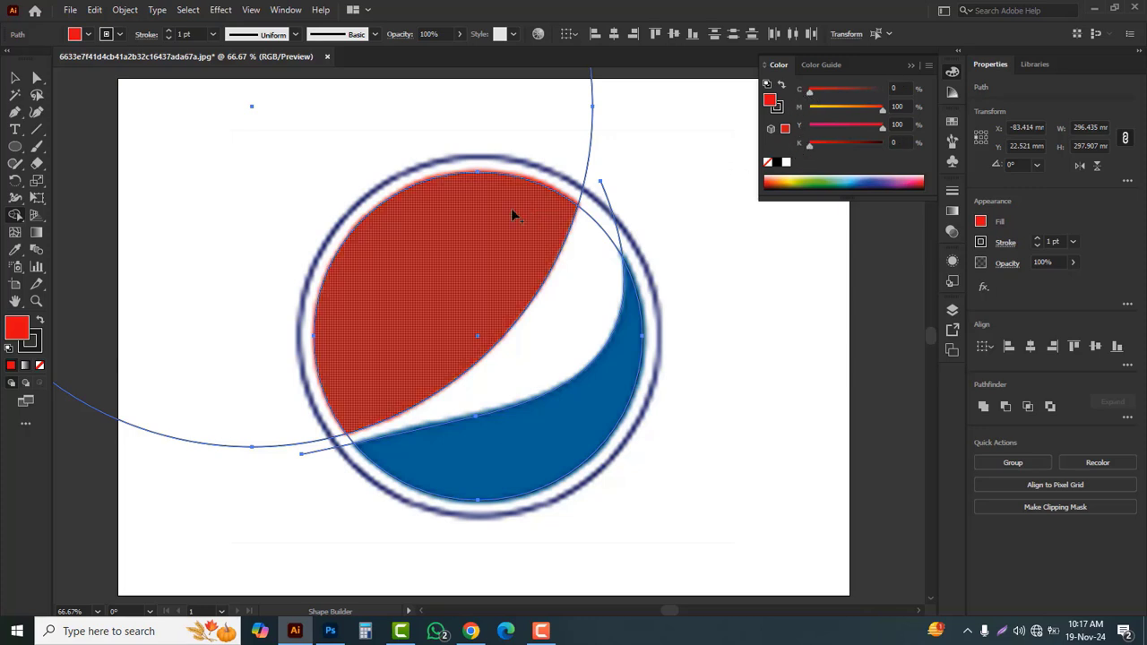
pyautogui.click(416, 306)
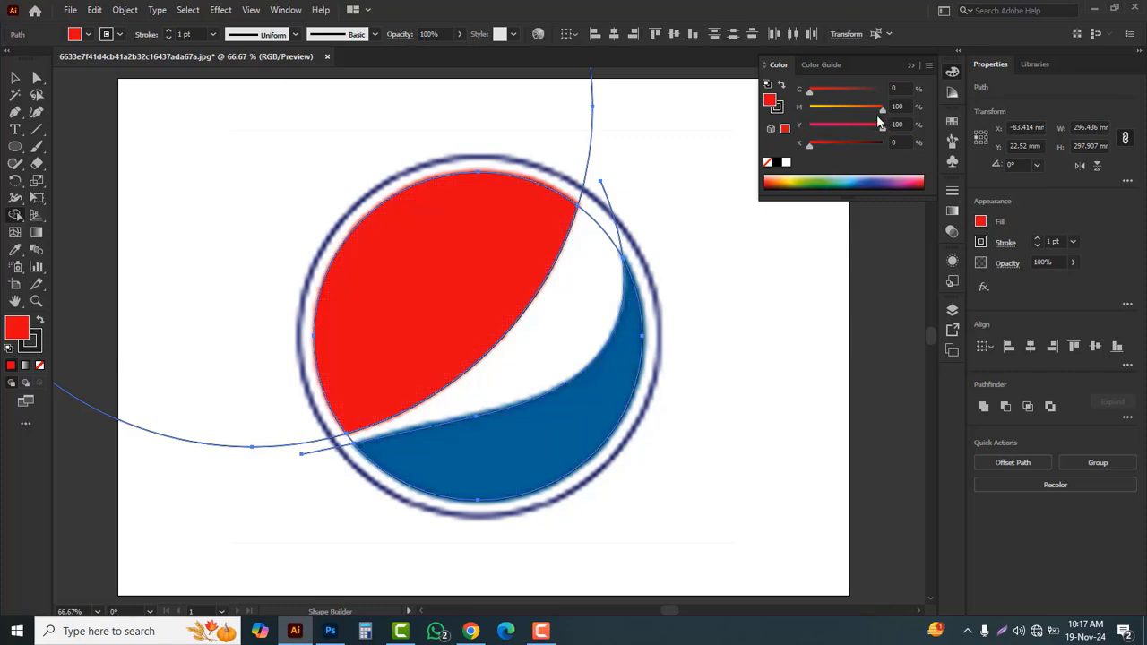
# - Fill the lower blue region with C 100, M 100, Y 0, K 0 using Shape Builder
pyautogui.click(872, 180)
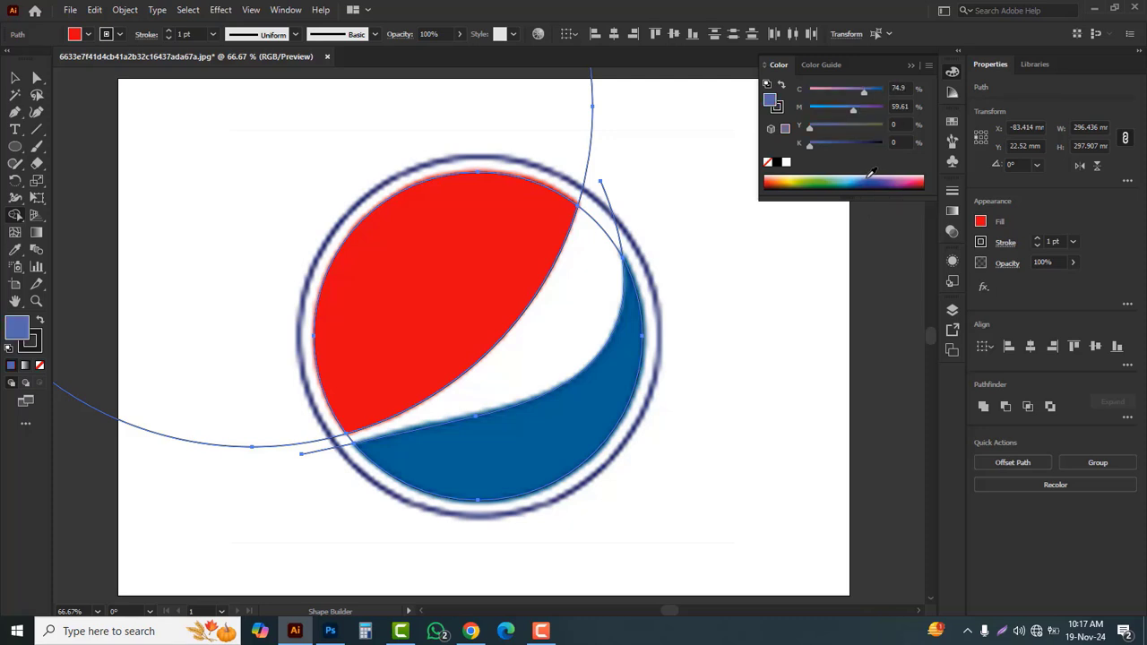
pyautogui.moveTo(868, 95)
pyautogui.mouseDown()
pyautogui.moveTo(885, 94)
pyautogui.moveTo(886, 110)
pyautogui.mouseUp()
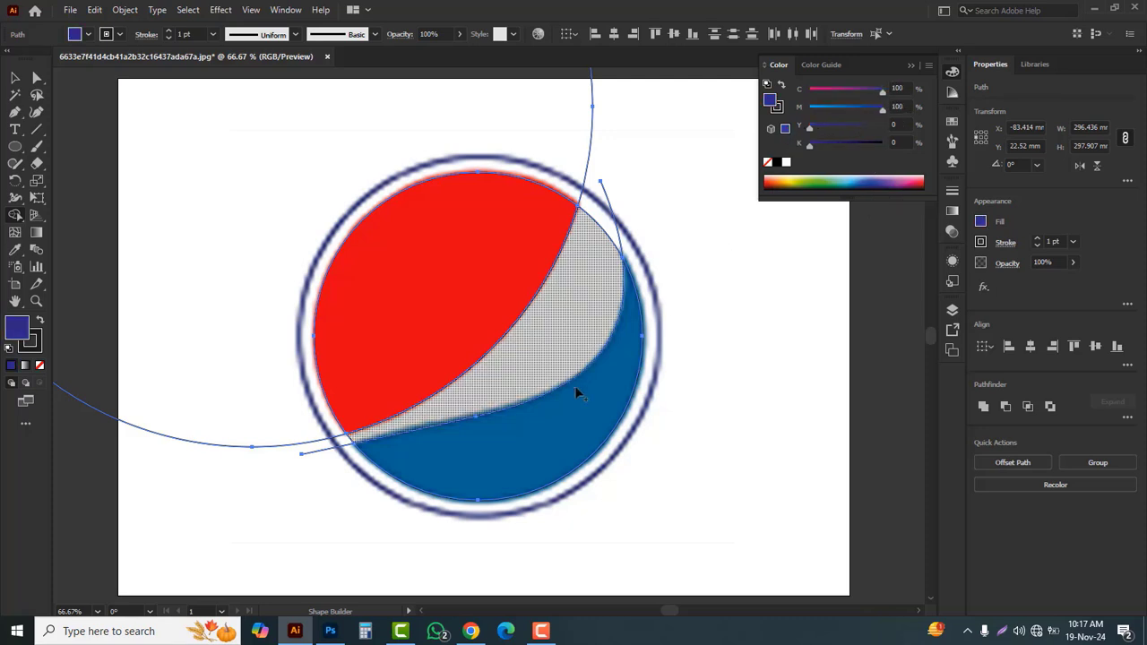
pyautogui.click(523, 447)
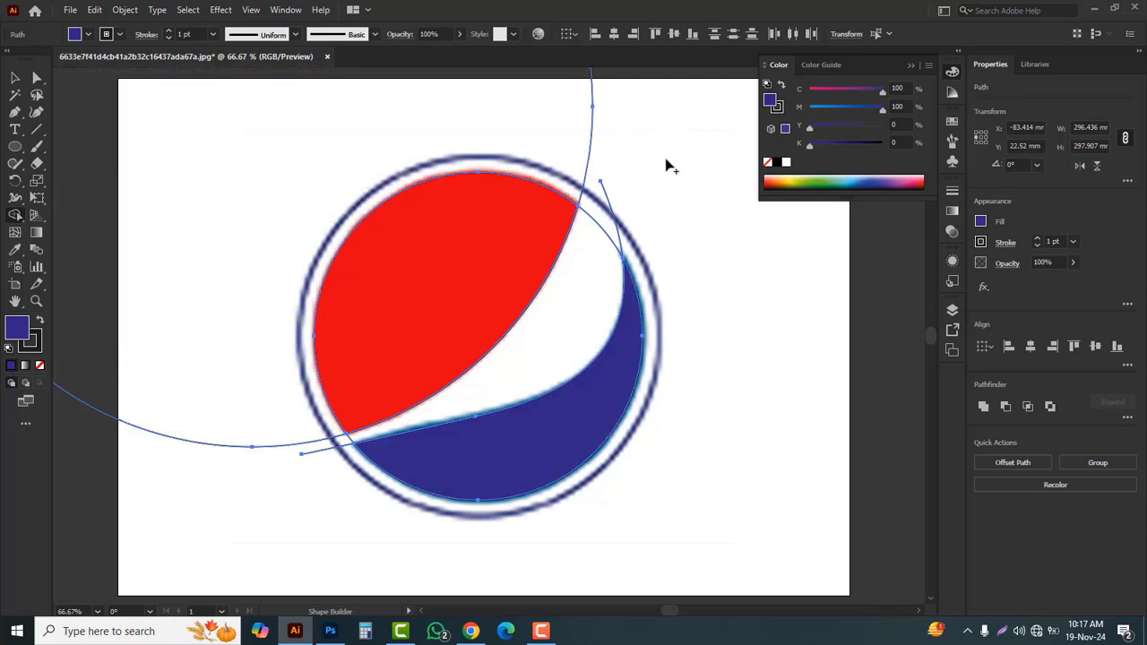
# - Remove the excess path segments outside the circle and the white middle region using Shape Builder
pyautogui.press('alt')
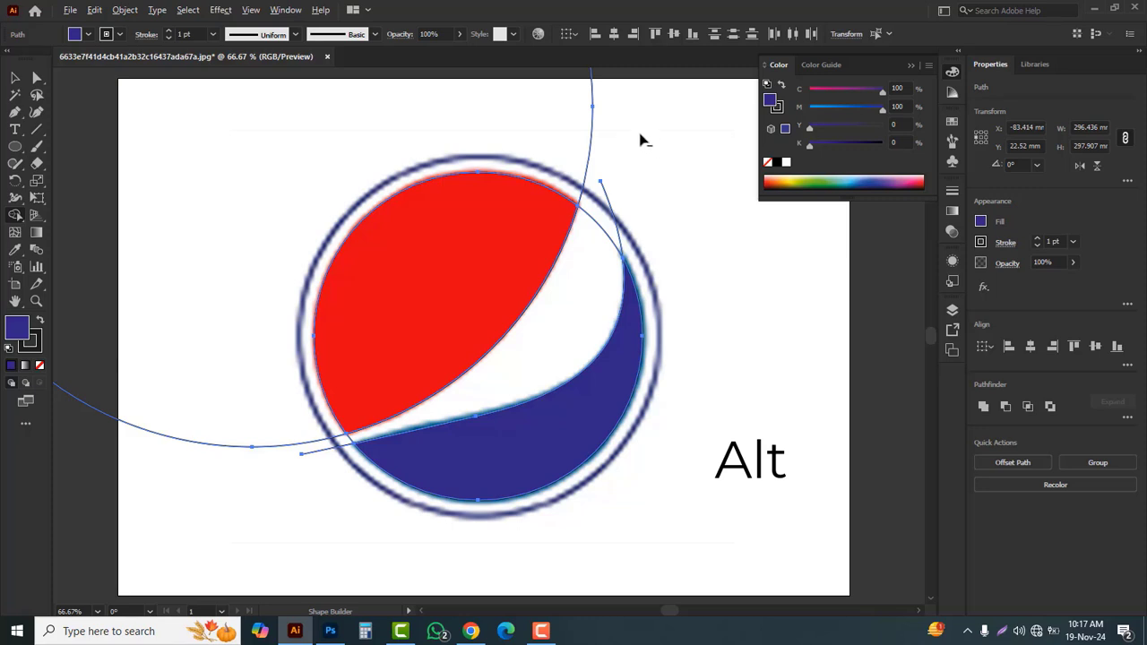
pyautogui.moveTo(653, 138)
pyautogui.mouseDown()
pyautogui.moveTo(570, 115)
pyautogui.moveTo(397, 116)
pyautogui.mouseUp()
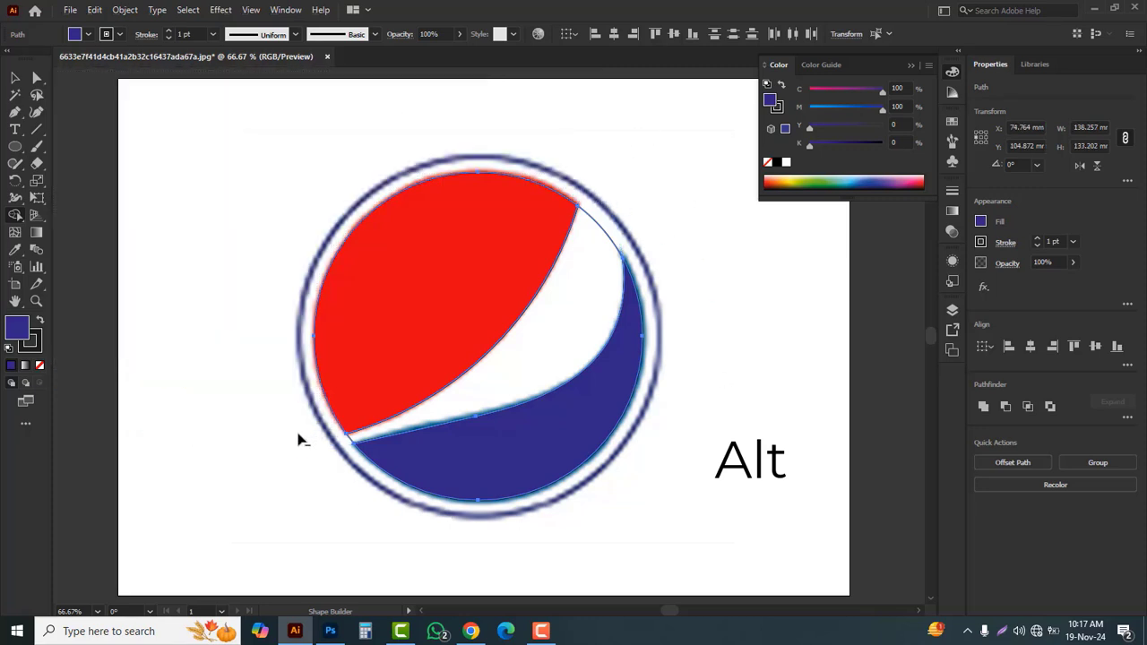
pyautogui.keyDown('alt'); pyautogui.click(334, 445); pyautogui.keyUp('alt')
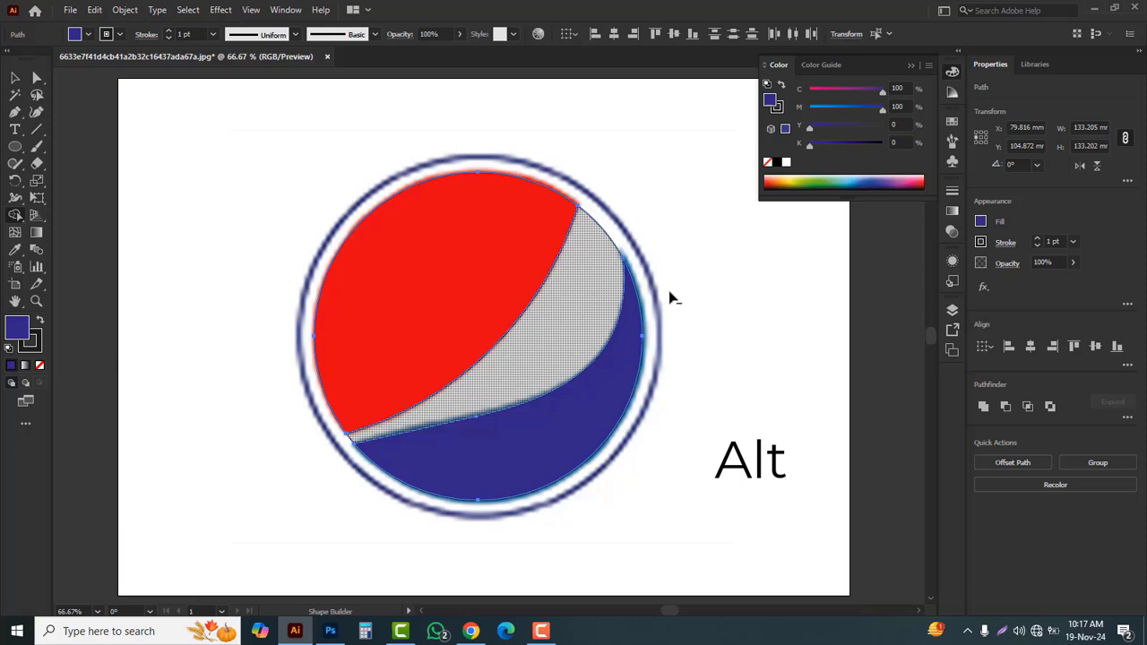
pyautogui.keyDown('alt'); pyautogui.click(588, 259); pyautogui.keyUp('alt')
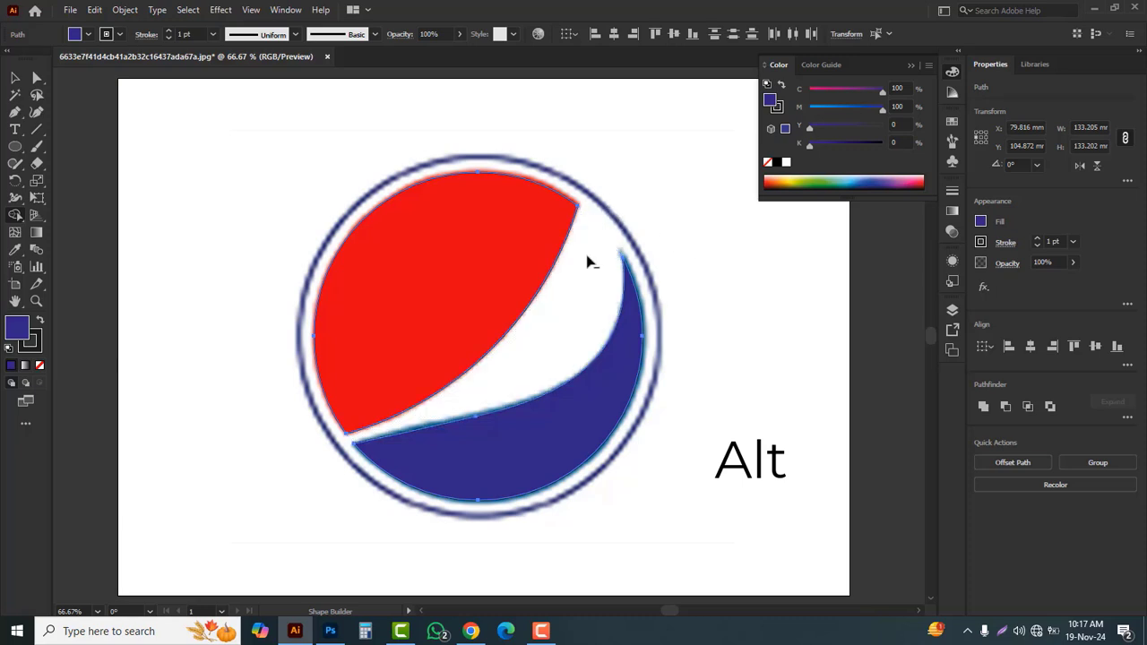
# - Move the red and blue shapes off the reference image, undo both moves and clear the selection
pyautogui.click(15, 78)
pyautogui.moveTo(413, 269); pyautogui.dragTo(235, 257)
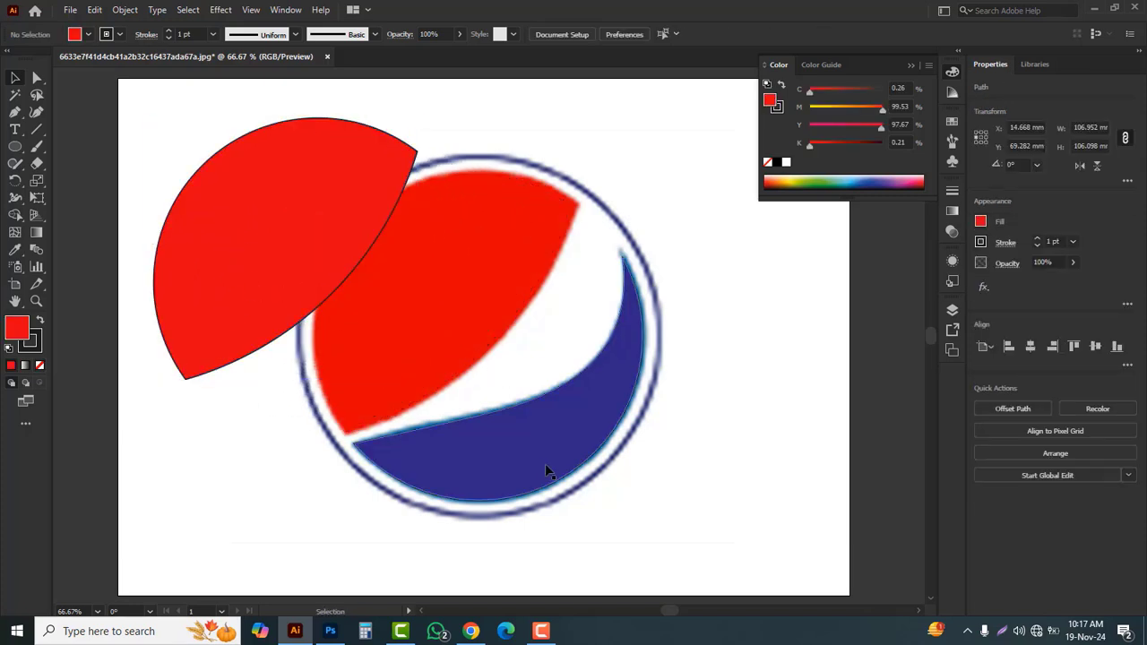
pyautogui.moveTo(545, 463); pyautogui.dragTo(722, 511)
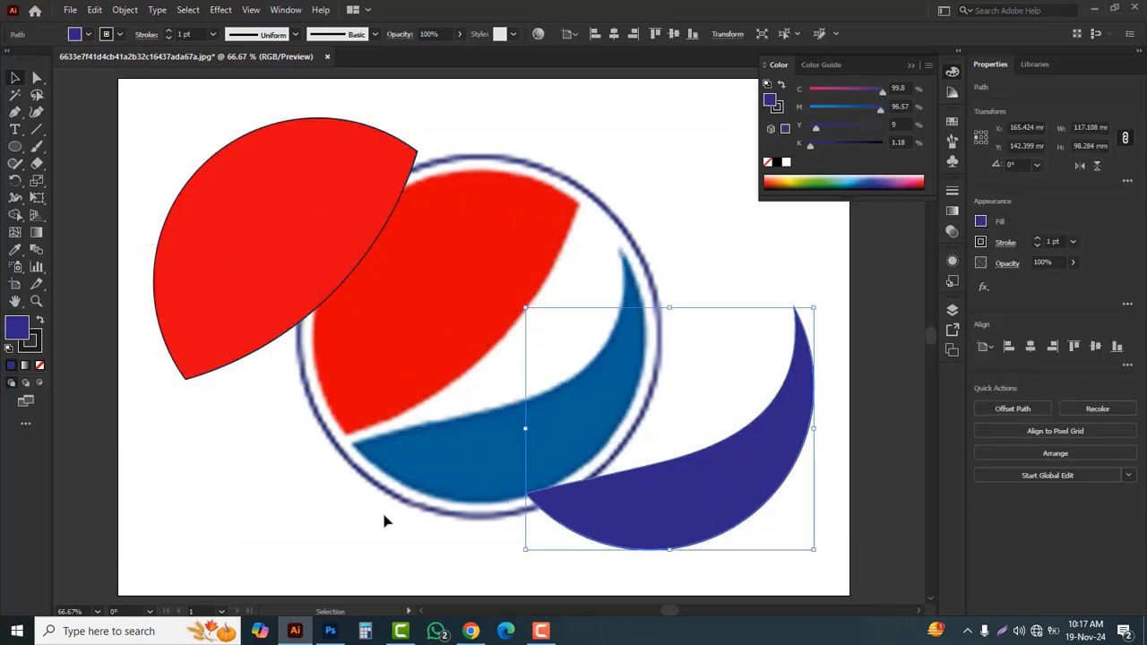
pyautogui.hotkey('ctrl', 'z')
pyautogui.hotkey('ctrl', 'z')
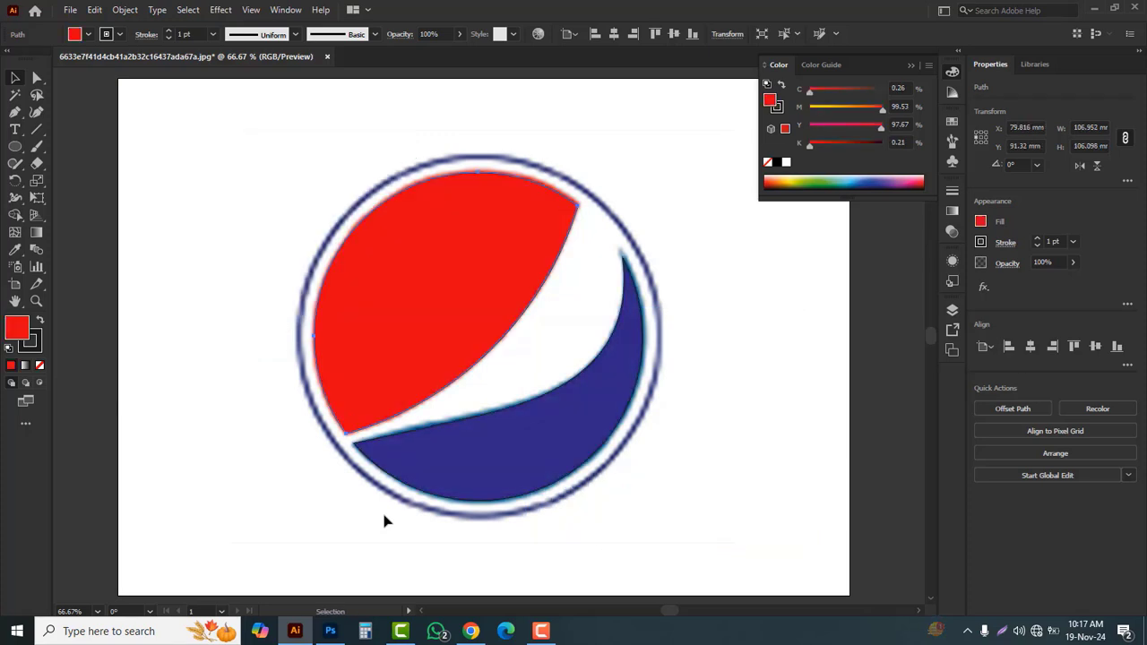
pyautogui.click(688, 461)
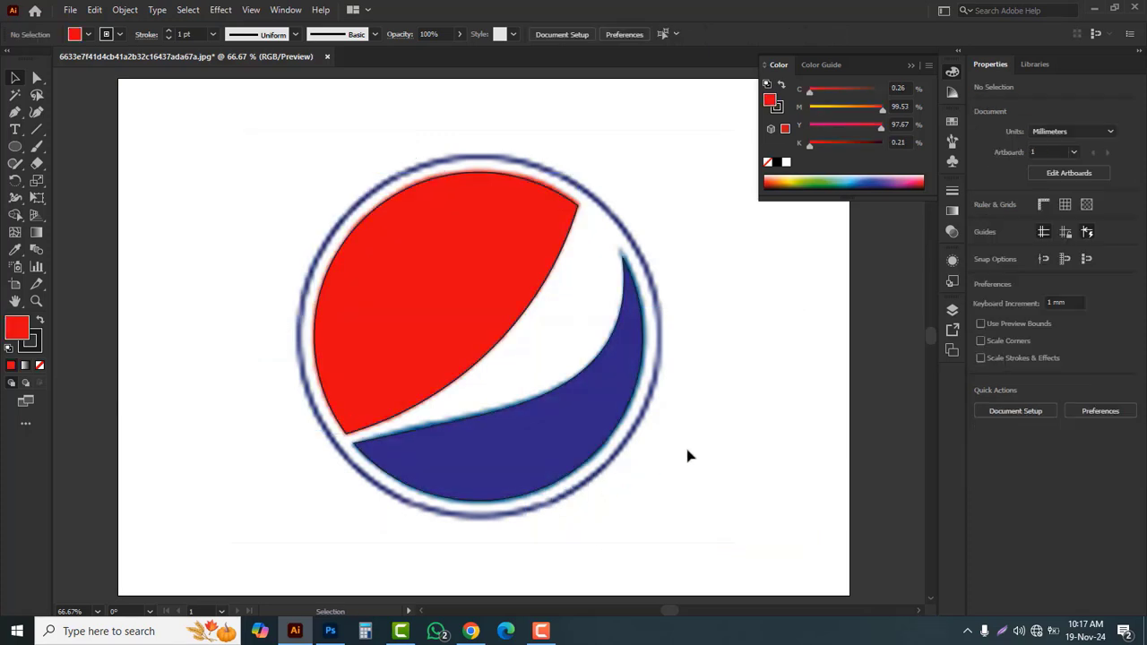
# - Draw a circle about 144 mm in diameter over the logo's outer ring and give it no fill
pyautogui.click(16, 147)
pyautogui.click(99, 183)
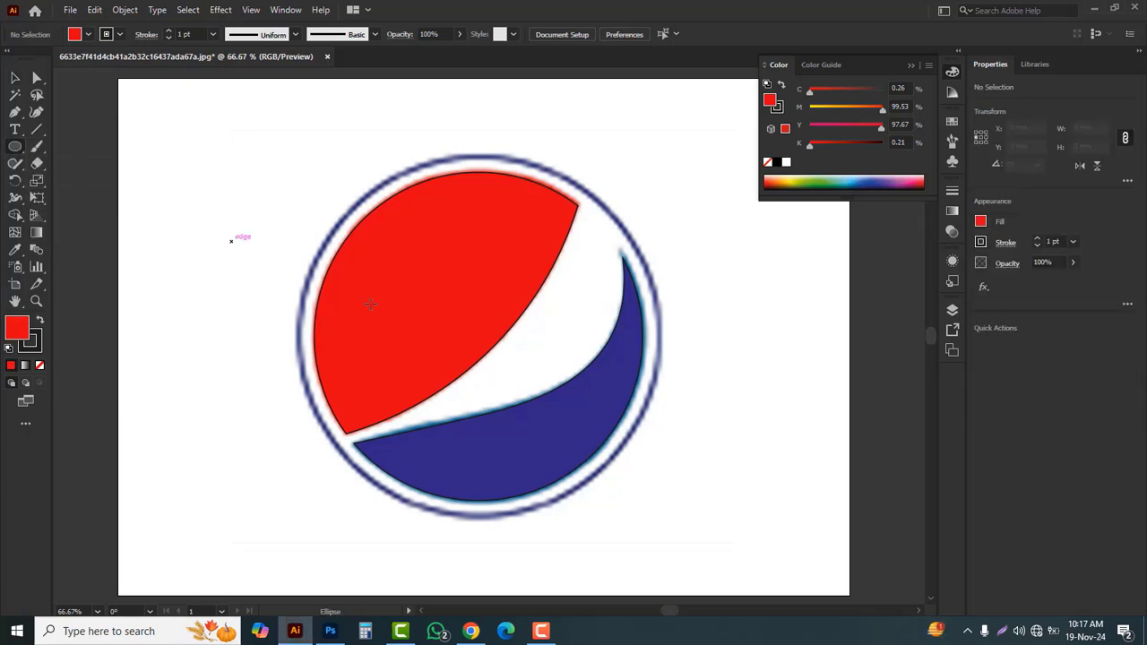
pyautogui.moveTo(488, 344); pyautogui.dragTo(640, 521)
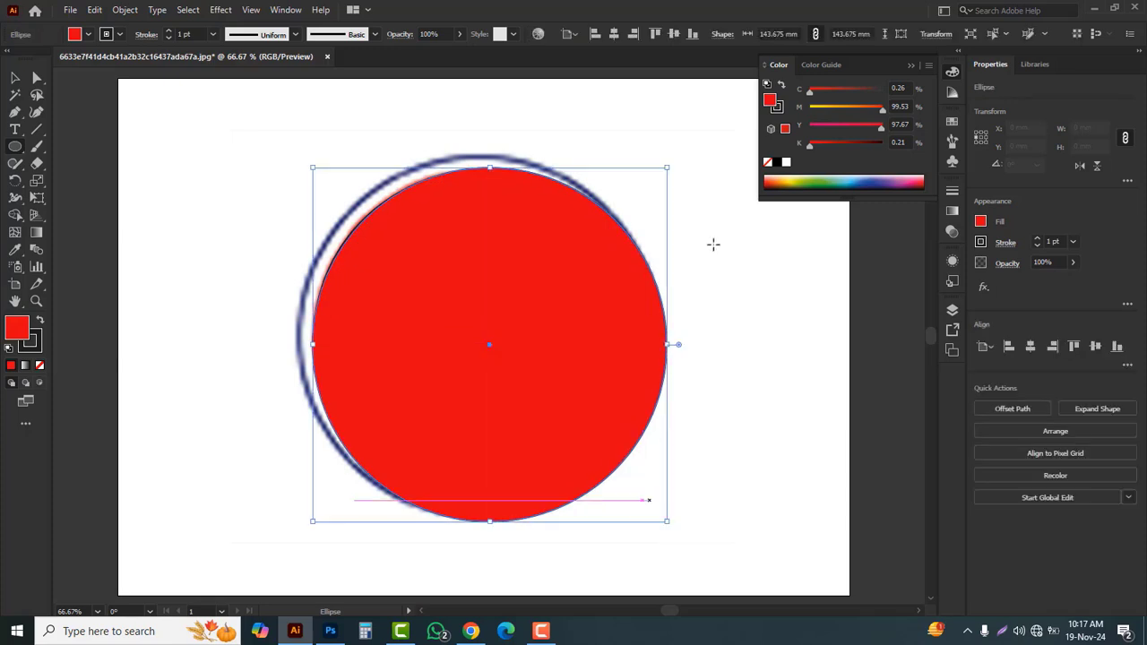
pyautogui.click(768, 163)
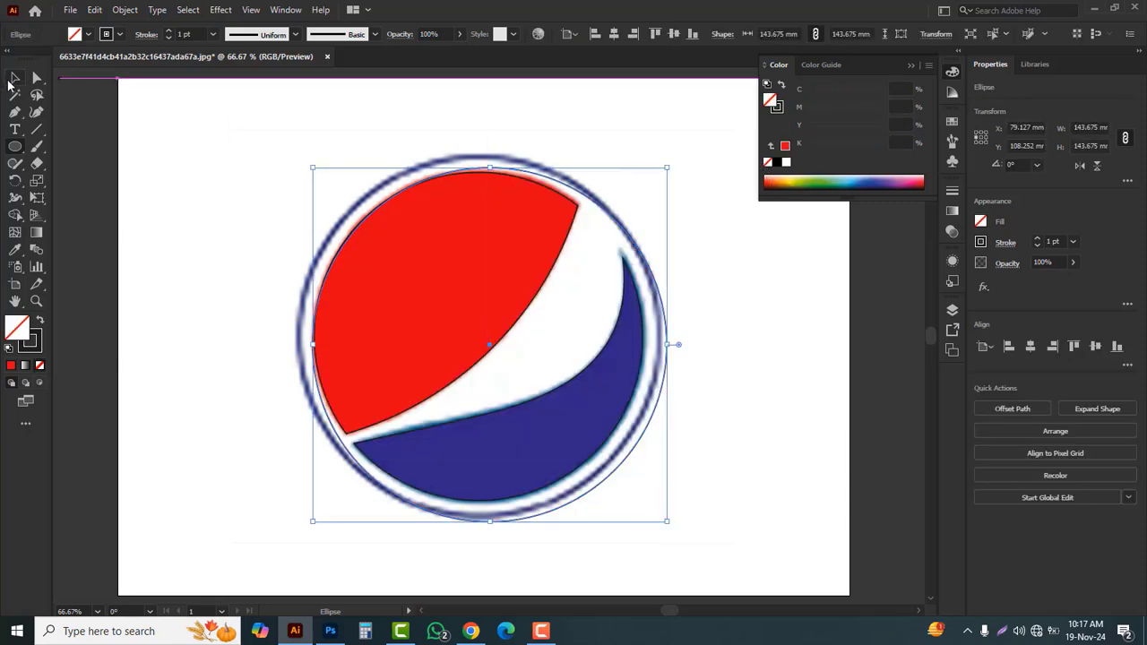
# - Move the circle onto the logo's outer ring and enlarge it to about 148 mm so it matches the ring
pyautogui.click(18, 80)
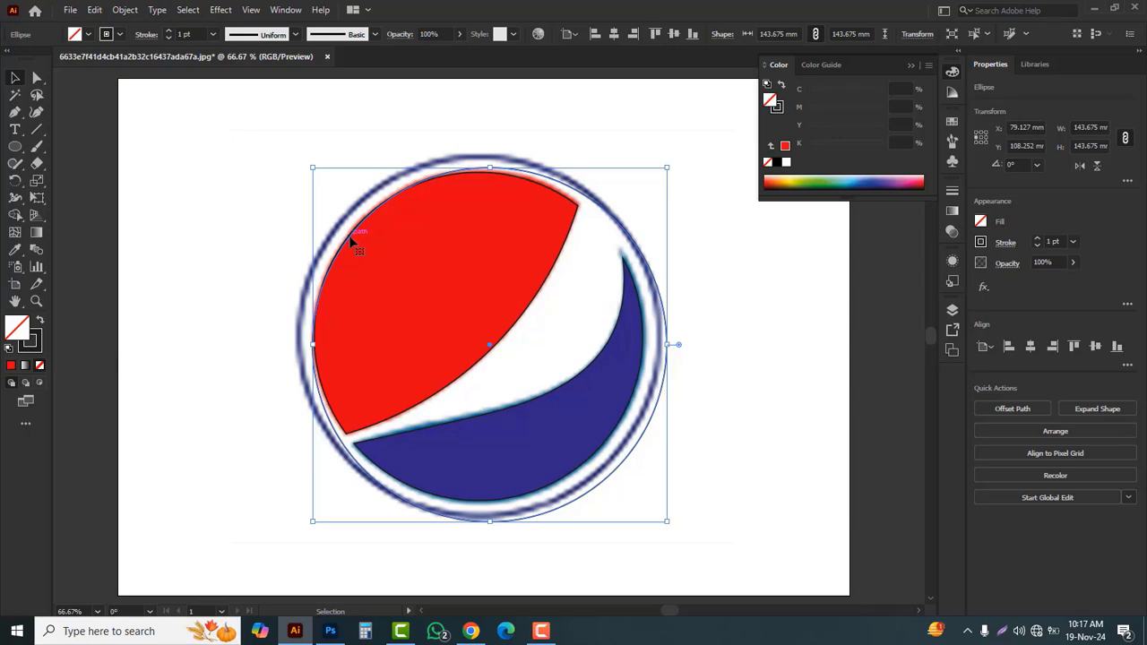
pyautogui.moveTo(350, 240); pyautogui.dragTo(336, 233)
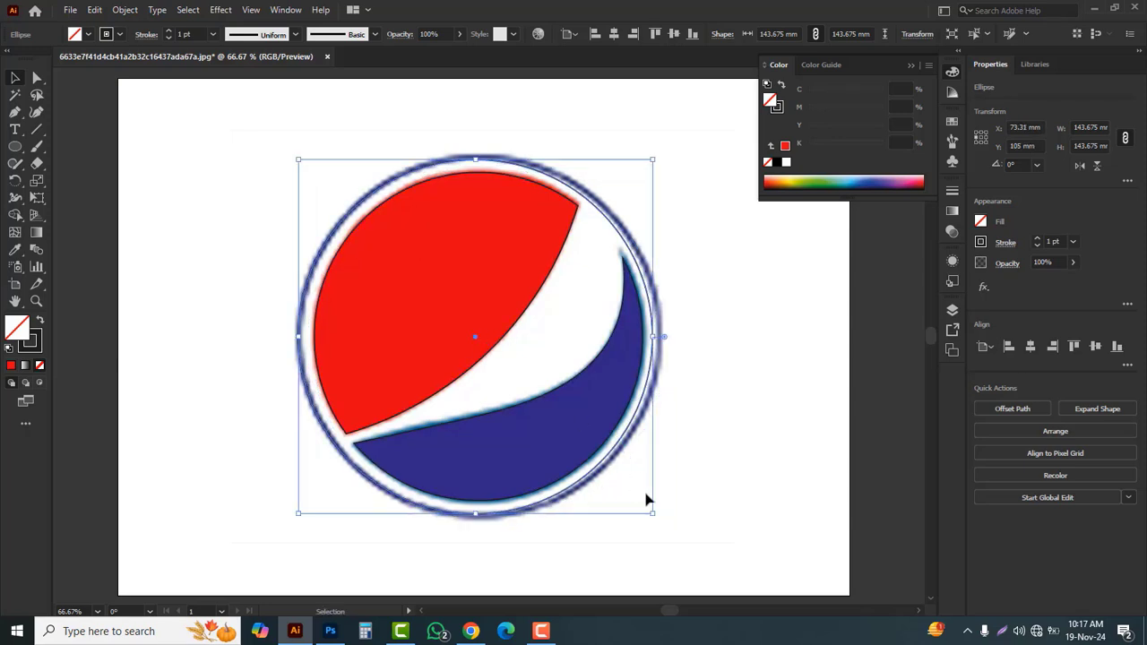
pyautogui.moveTo(654, 514); pyautogui.dragTo(660, 520)
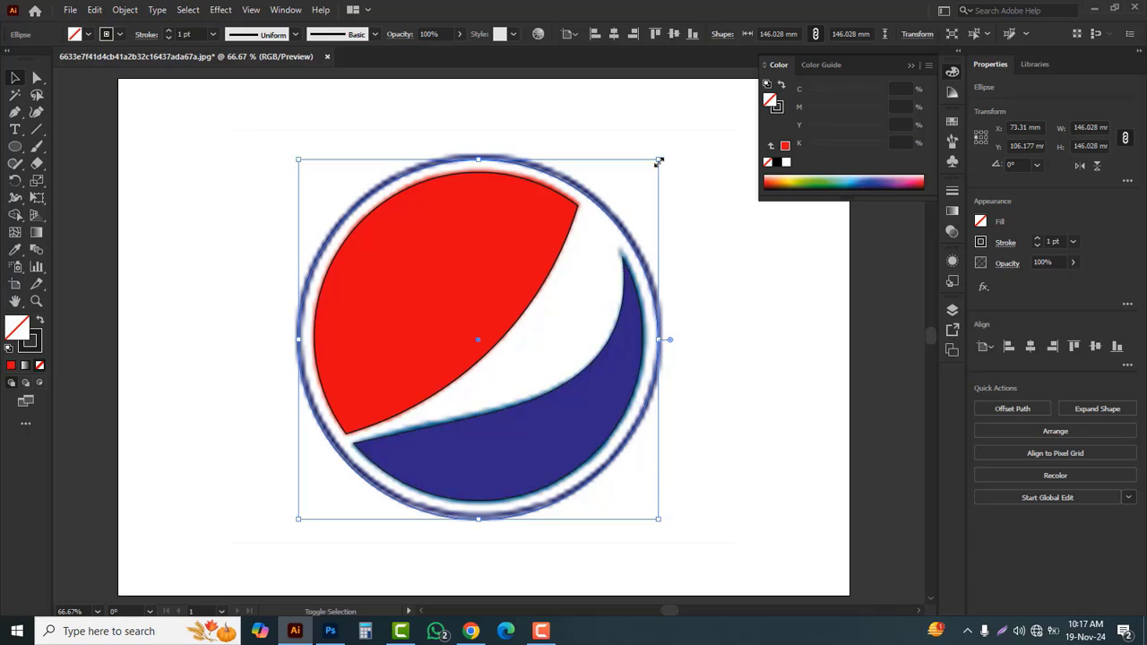
pyautogui.moveTo(659, 160); pyautogui.dragTo(661, 154)
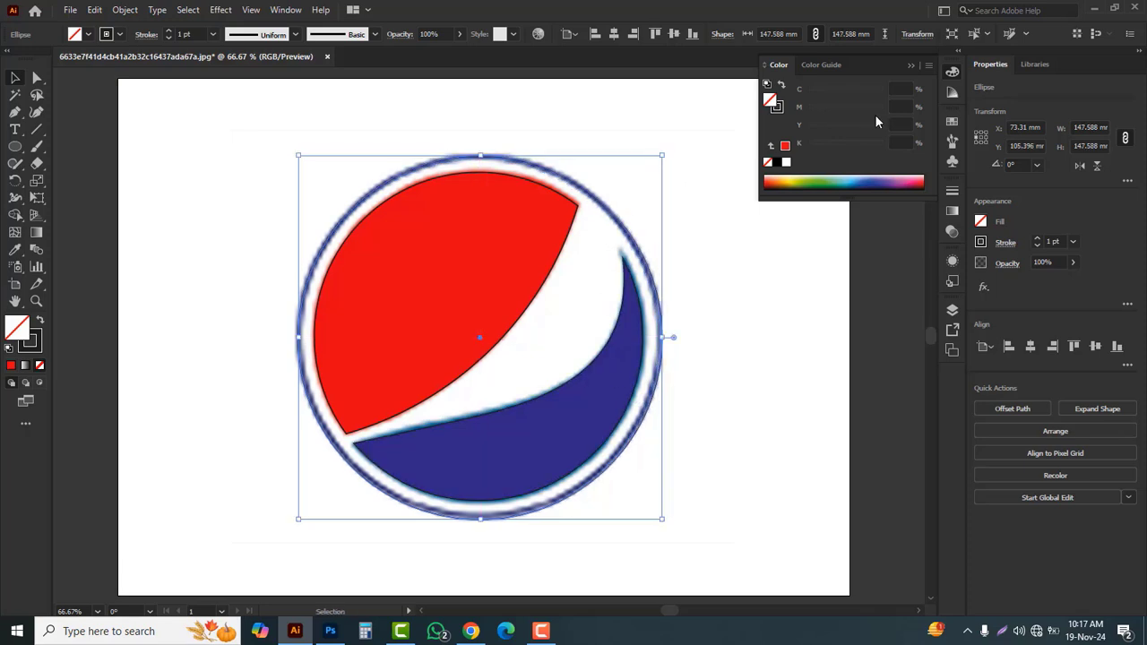
# - Set the outer circle's stroke weight to 5 pt
pyautogui.click(777, 107)
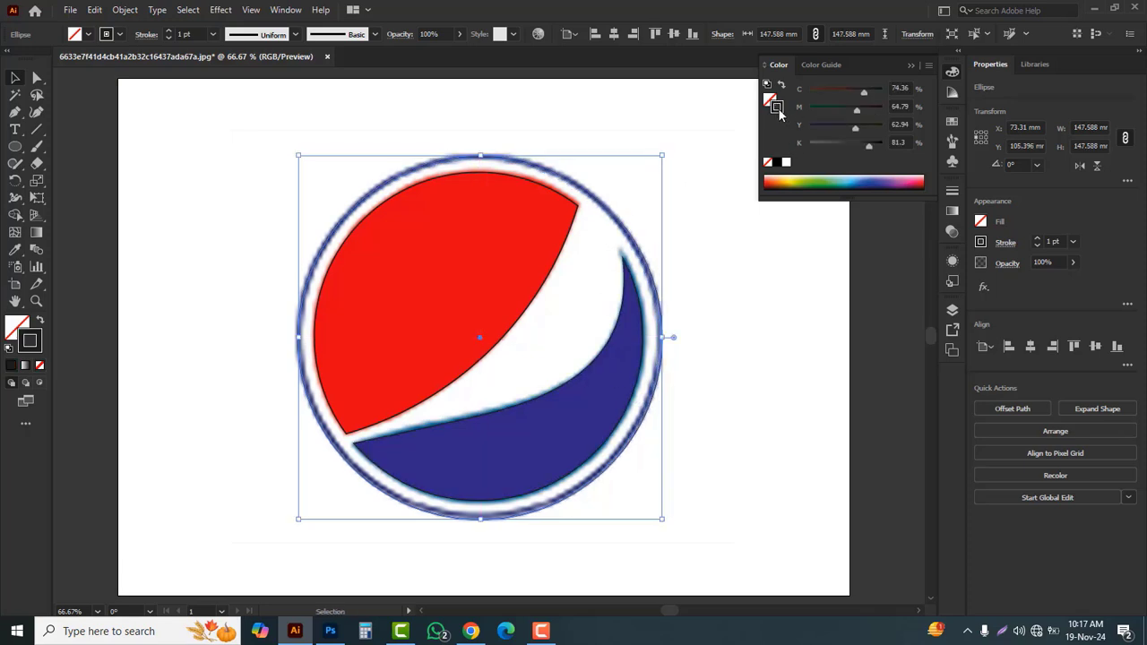
pyautogui.click(1037, 239)
pyautogui.click(1037, 239)
pyautogui.click(1038, 239)
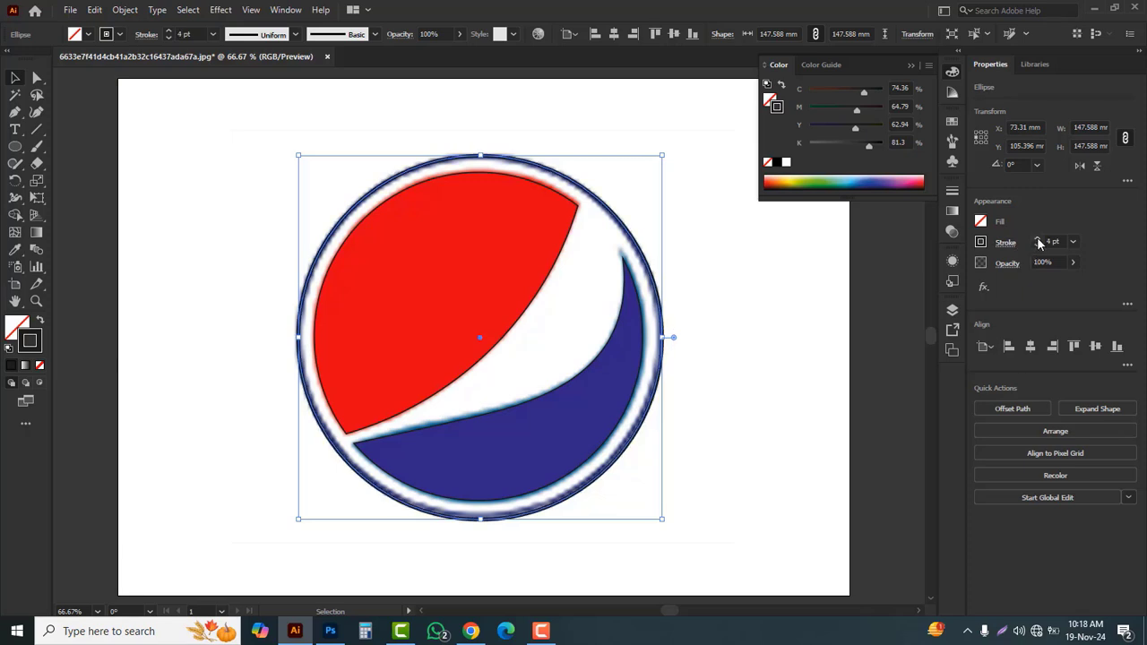
pyautogui.click(1037, 239)
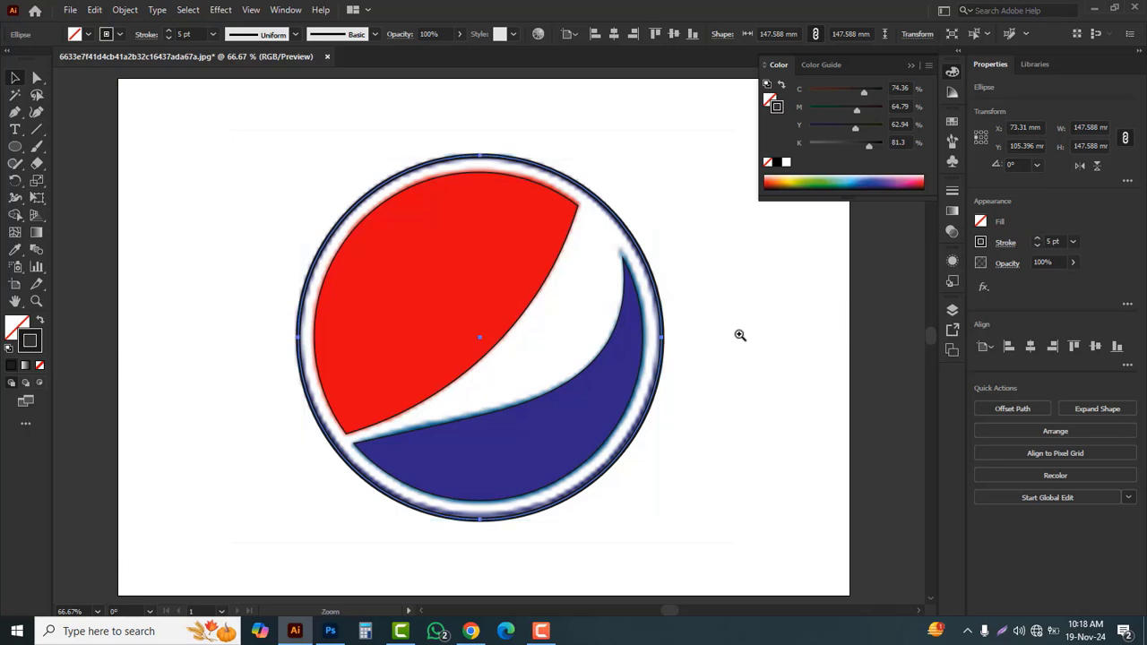
# - Move the traced circle, red shape and blue shape together about 163 mm to the right of the reference image and deselect them
pyautogui.hotkey('ctrl', '-')
pyautogui.moveTo(543, 374); pyautogui.dragTo(609, 405)
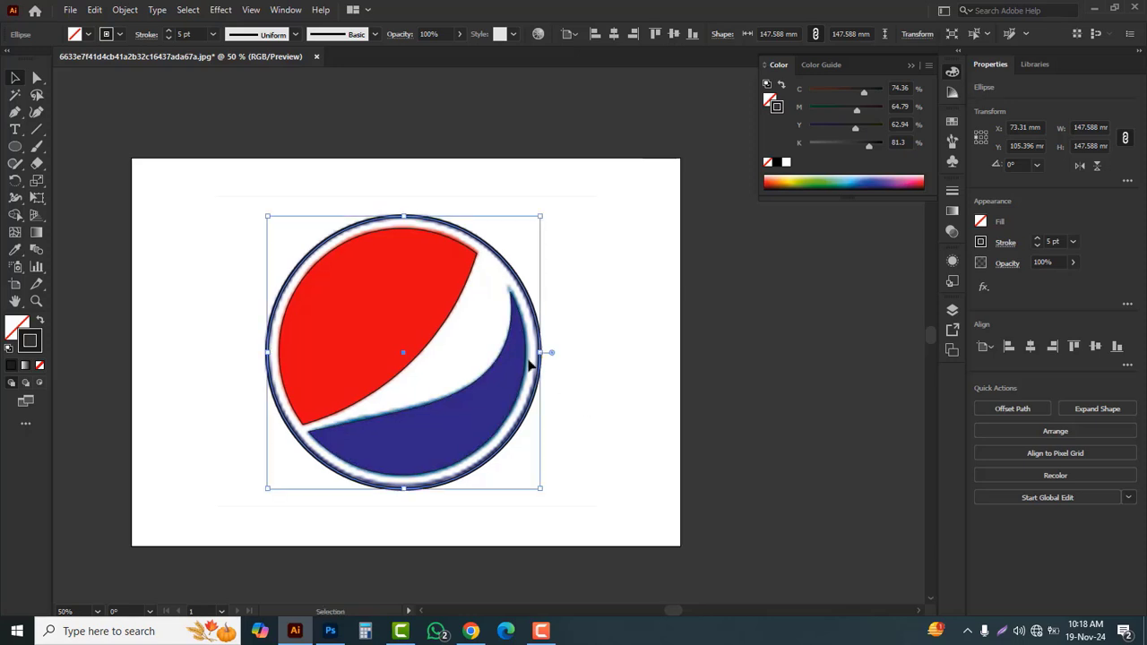
pyautogui.moveTo(201, 205); pyautogui.dragTo(822, 440)
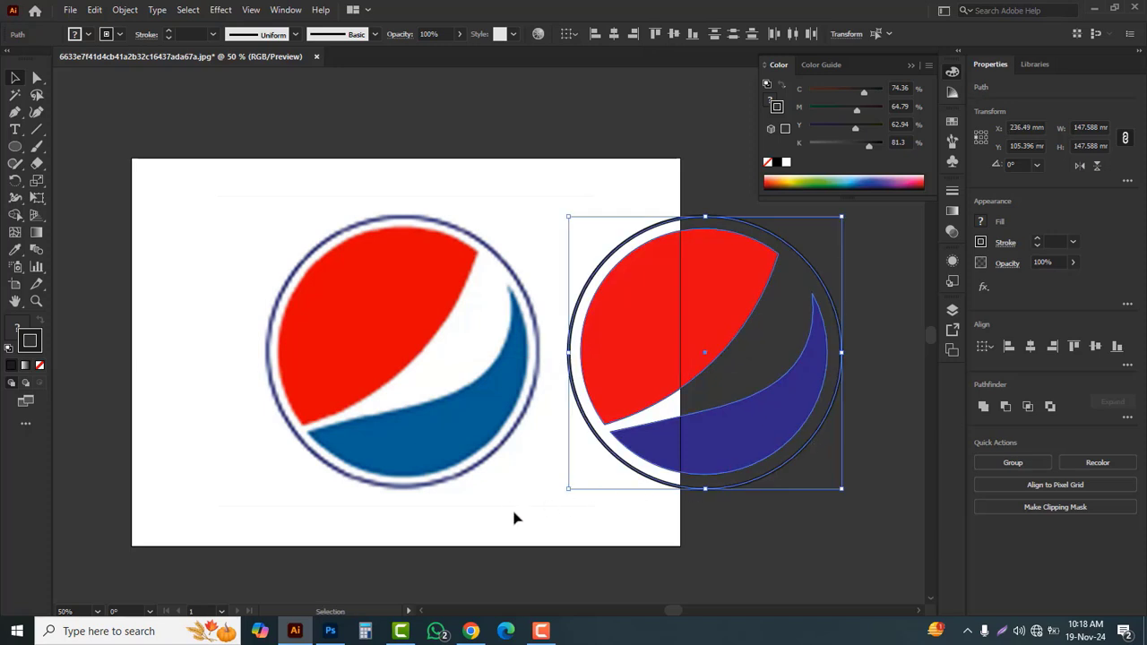
pyautogui.click(377, 500)
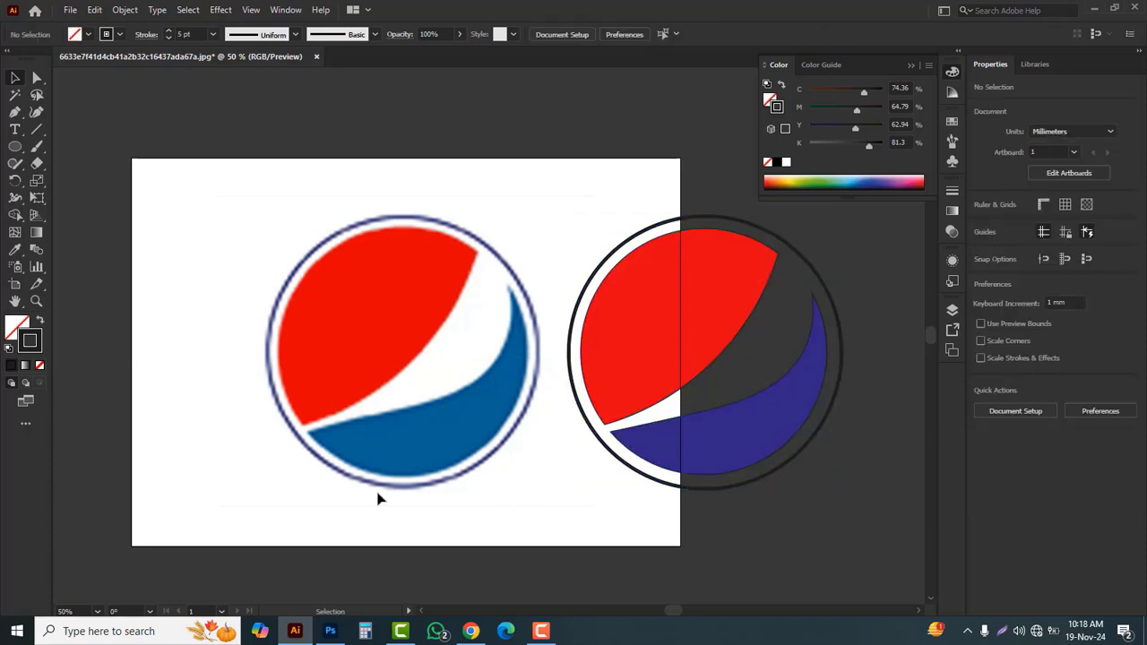
# - Resize the artboard to about 374 mm wide so it spans both the reference image and the traced logo
pyautogui.click(16, 285)
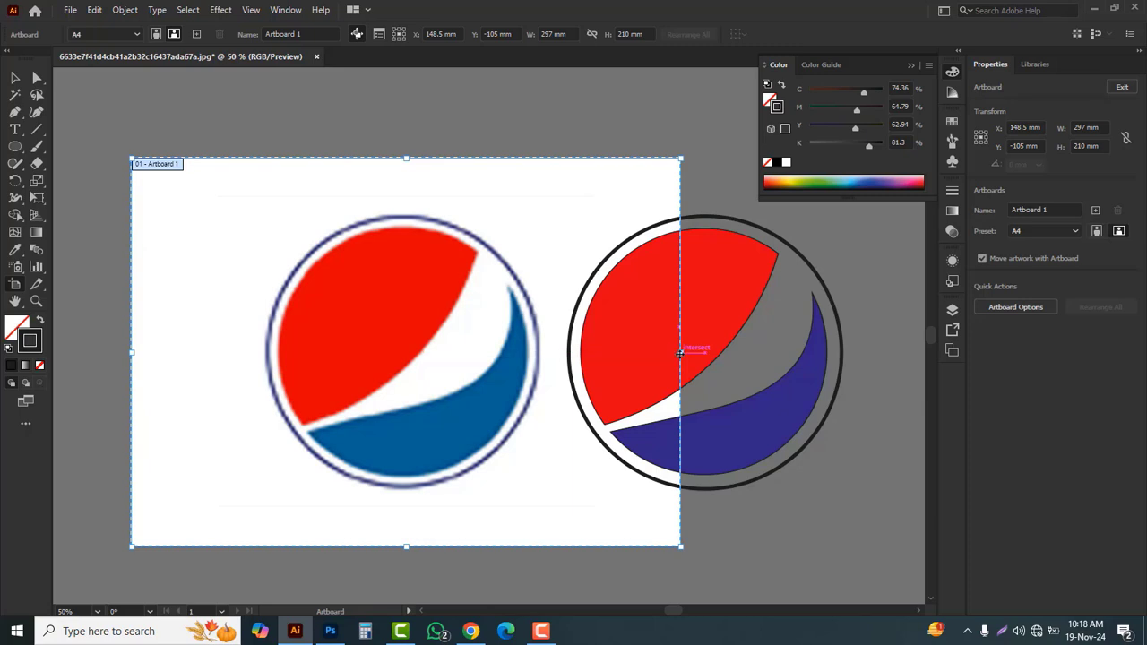
pyautogui.moveTo(683, 352); pyautogui.dragTo(904, 383)
pyautogui.moveTo(132, 355); pyautogui.dragTo(215, 362)
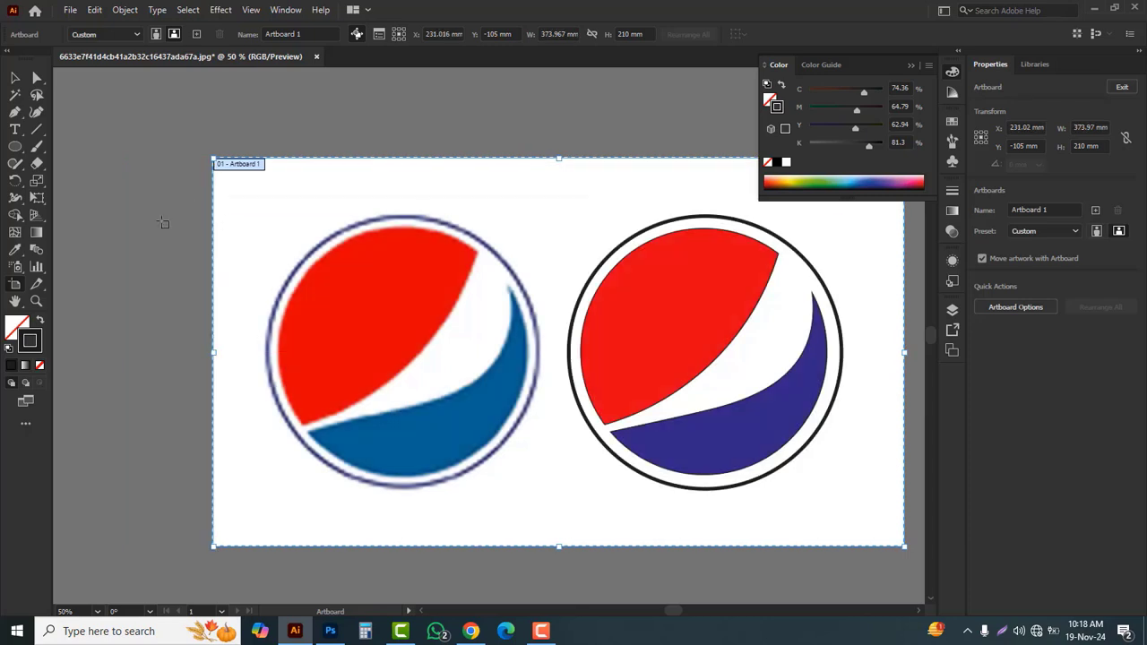
pyautogui.click(15, 79)
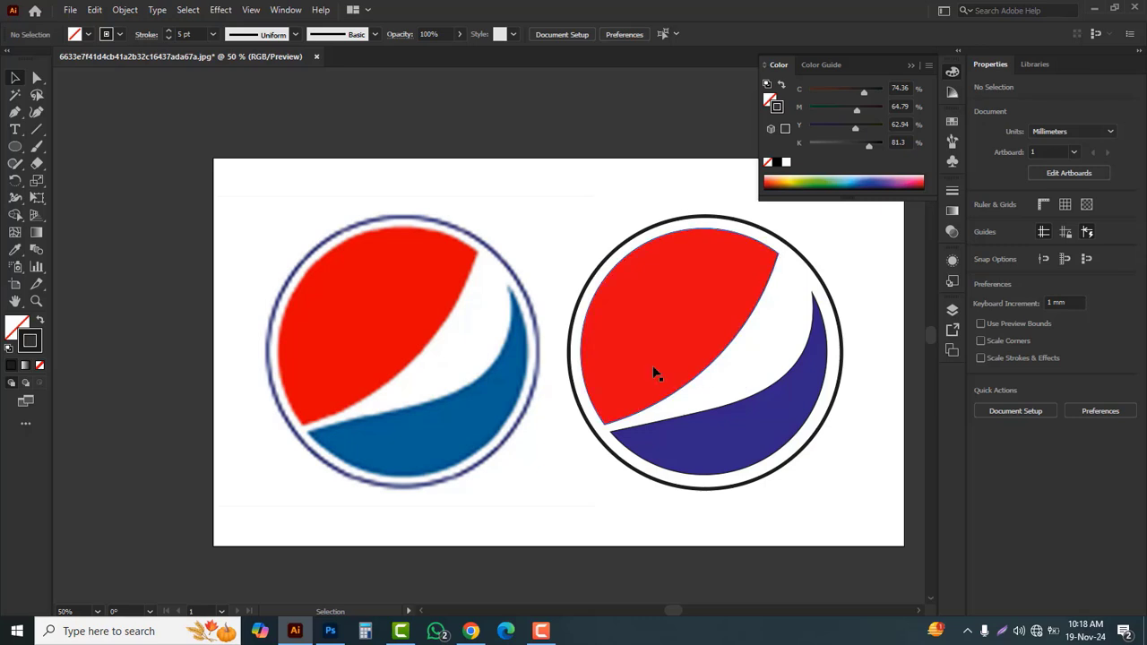
# - Recolour the traced lower shape with the Eyedropper, sampling the blue of the reference logo, and deselect it
pyautogui.scroll(1, 602, 359)
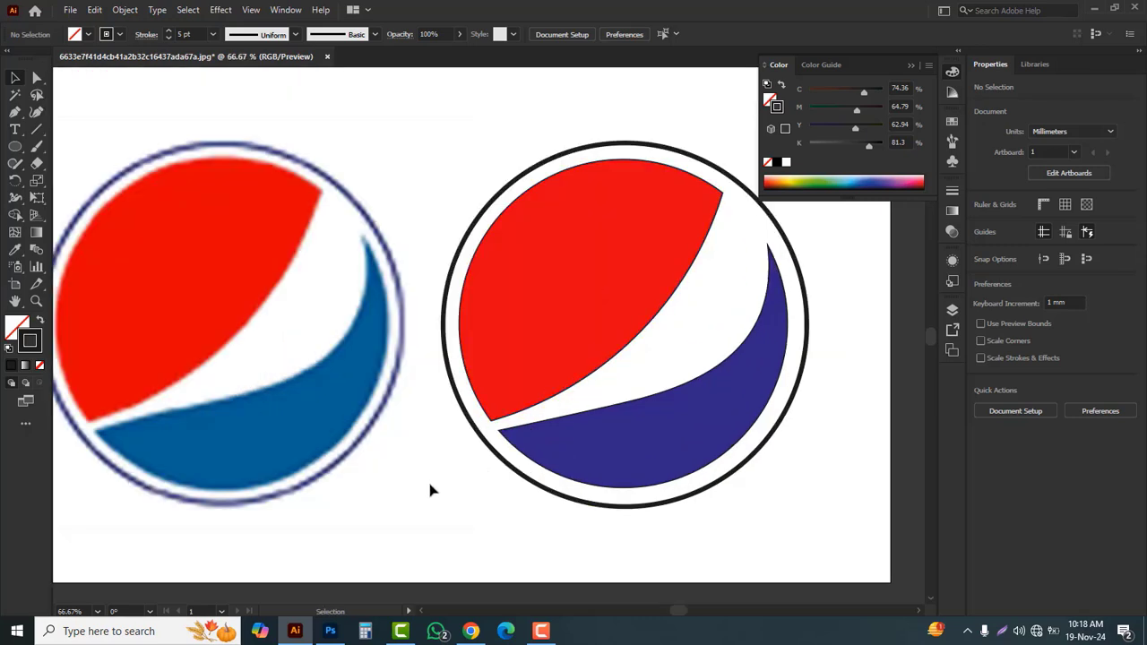
pyautogui.click(529, 483)
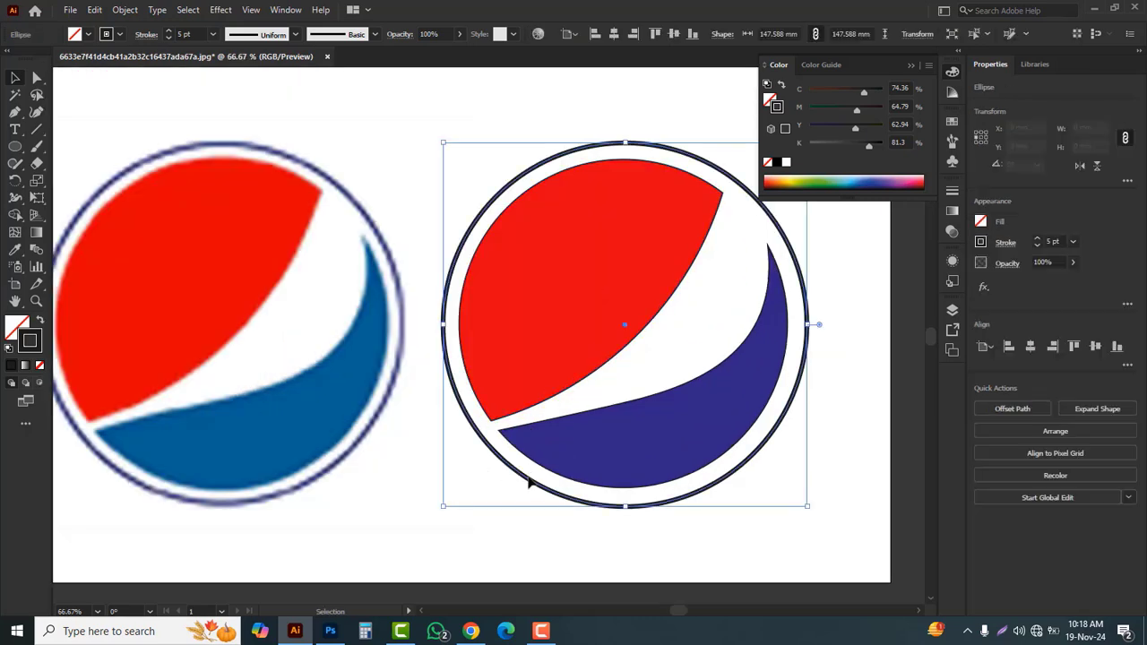
pyautogui.click(427, 533)
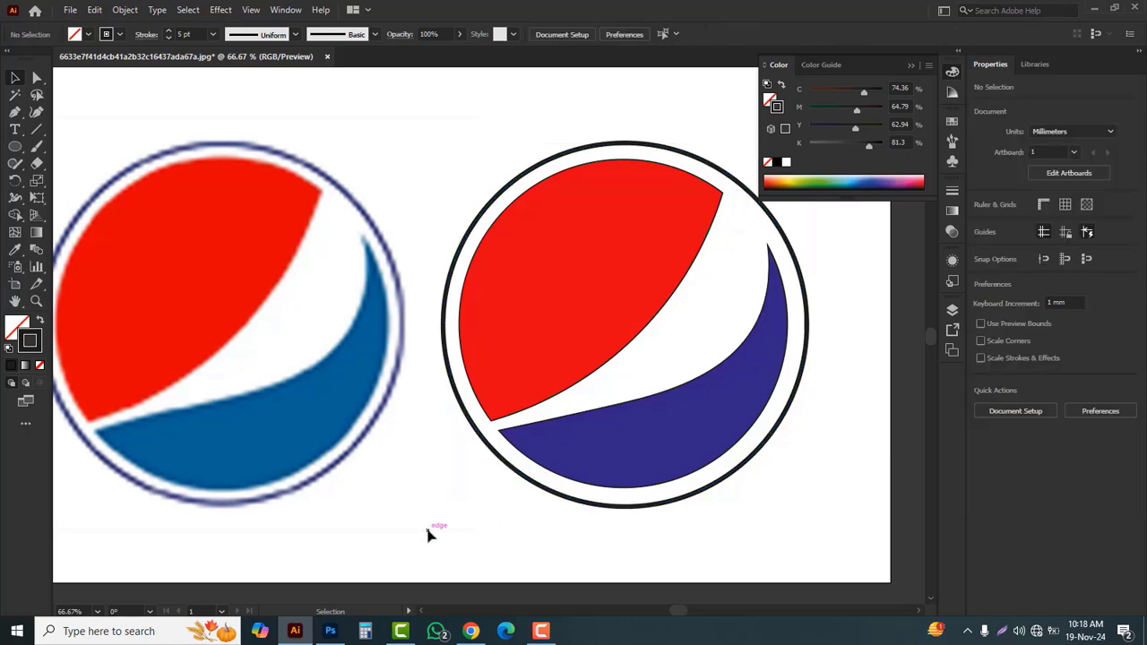
pyautogui.click(613, 446)
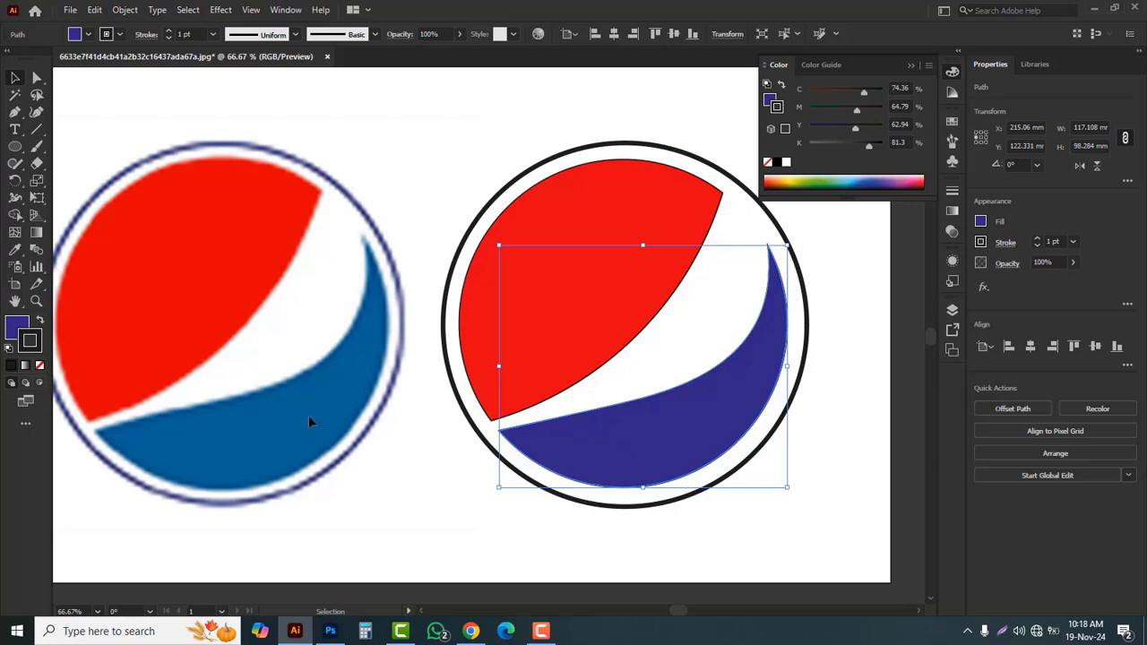
pyautogui.click(14, 250)
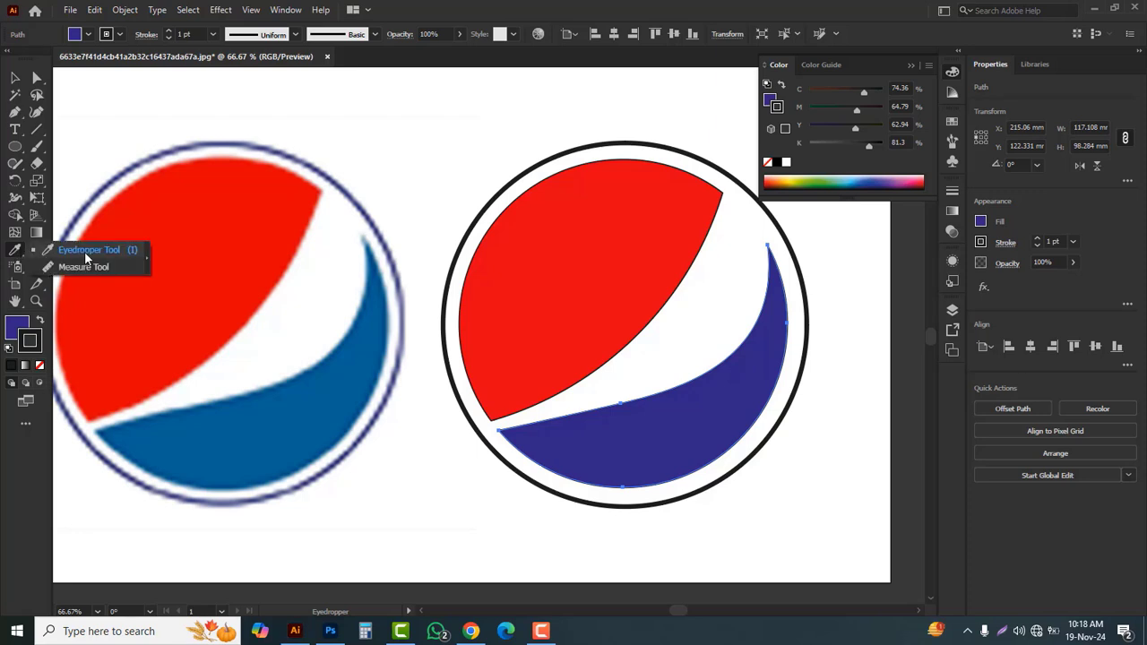
pyautogui.click(87, 255)
pyautogui.click(295, 418)
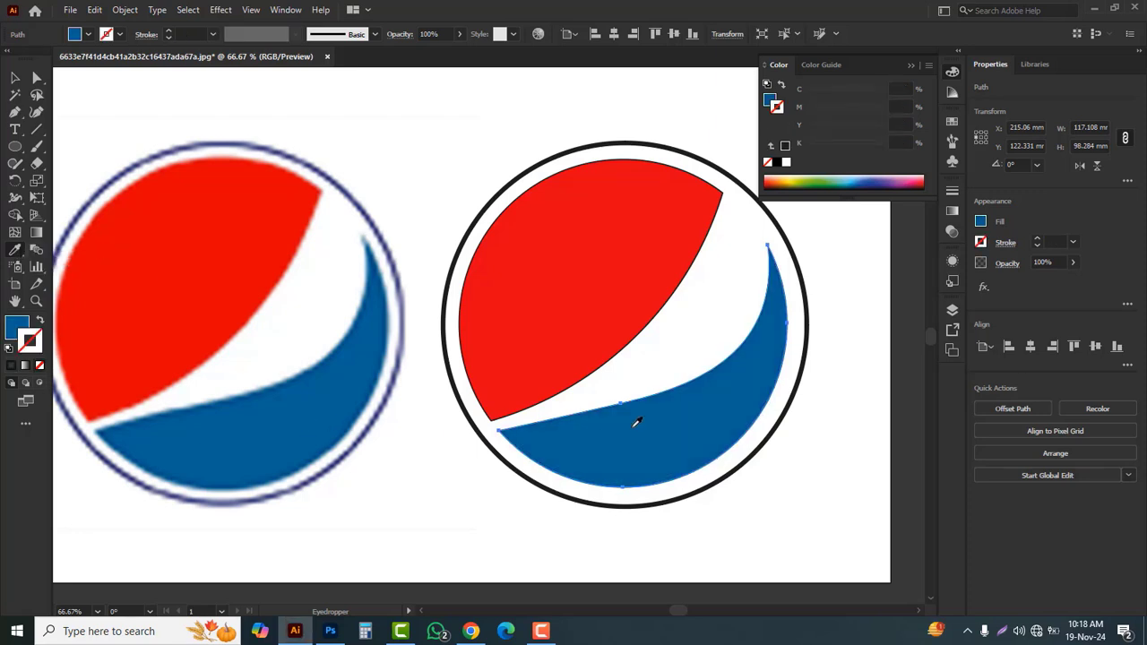
pyautogui.click(14, 78)
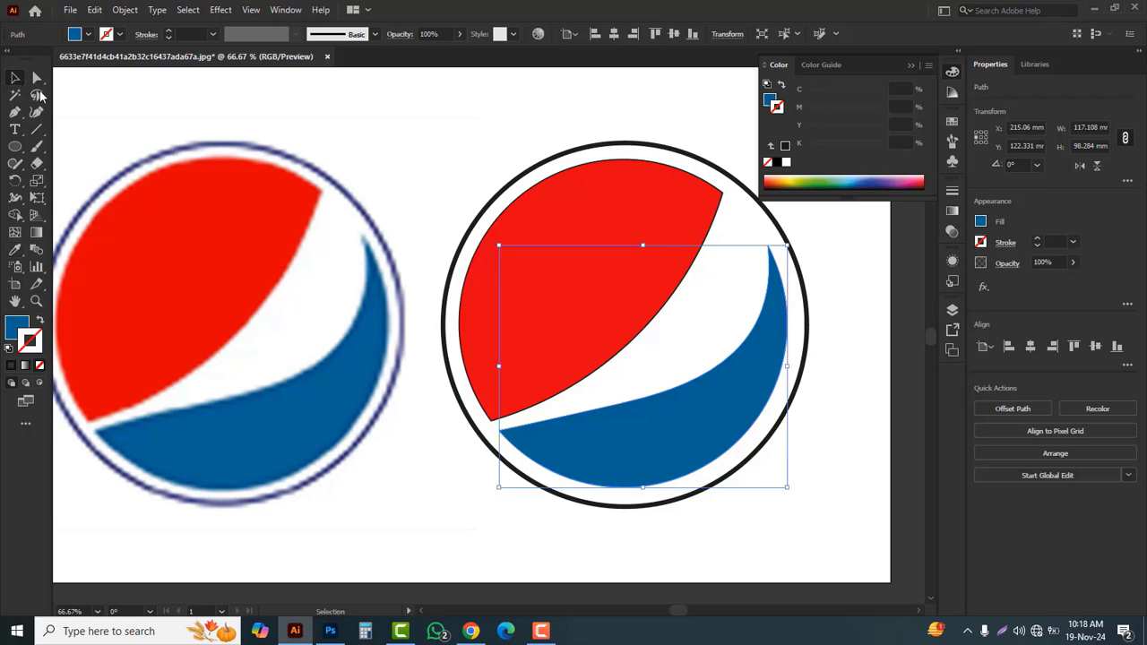
pyautogui.click(735, 224)
# - Recolour the traced upper shape with the Eyedropper, sampling the red of the reference logo
pyautogui.click(650, 239)
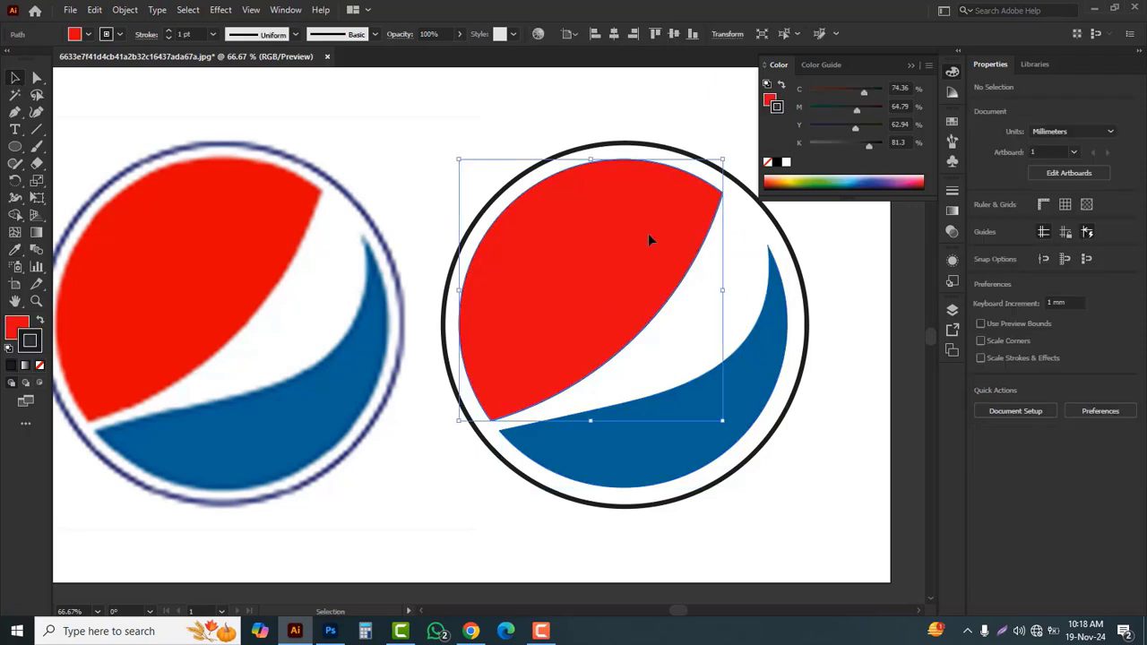
pyautogui.click(15, 251)
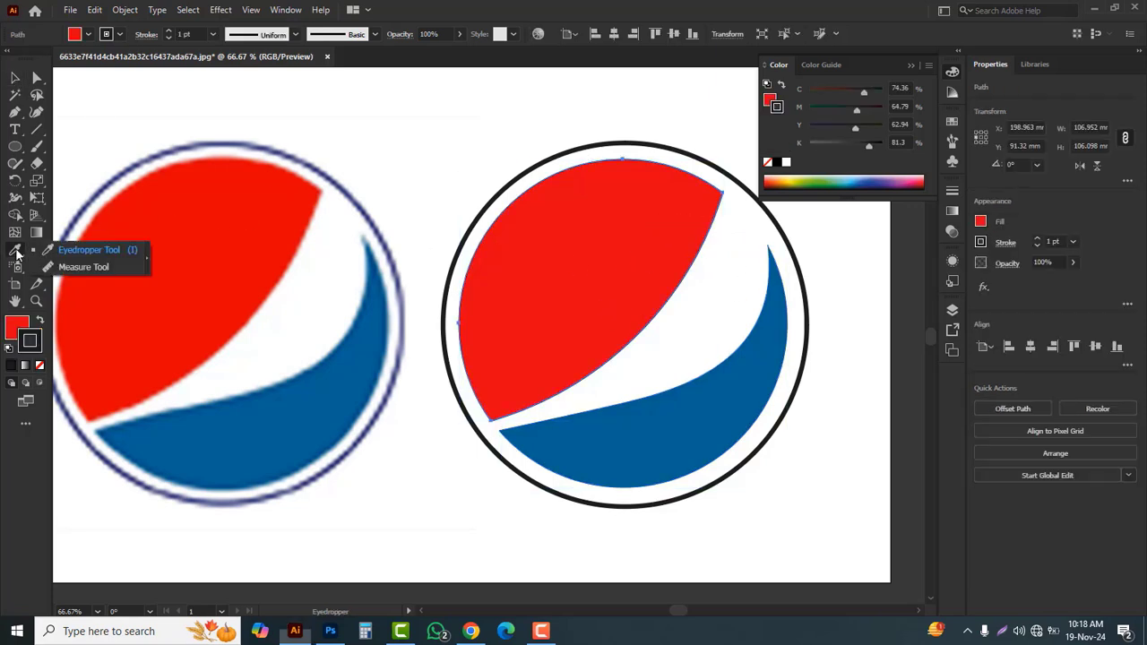
pyautogui.click(90, 250)
pyautogui.click(194, 248)
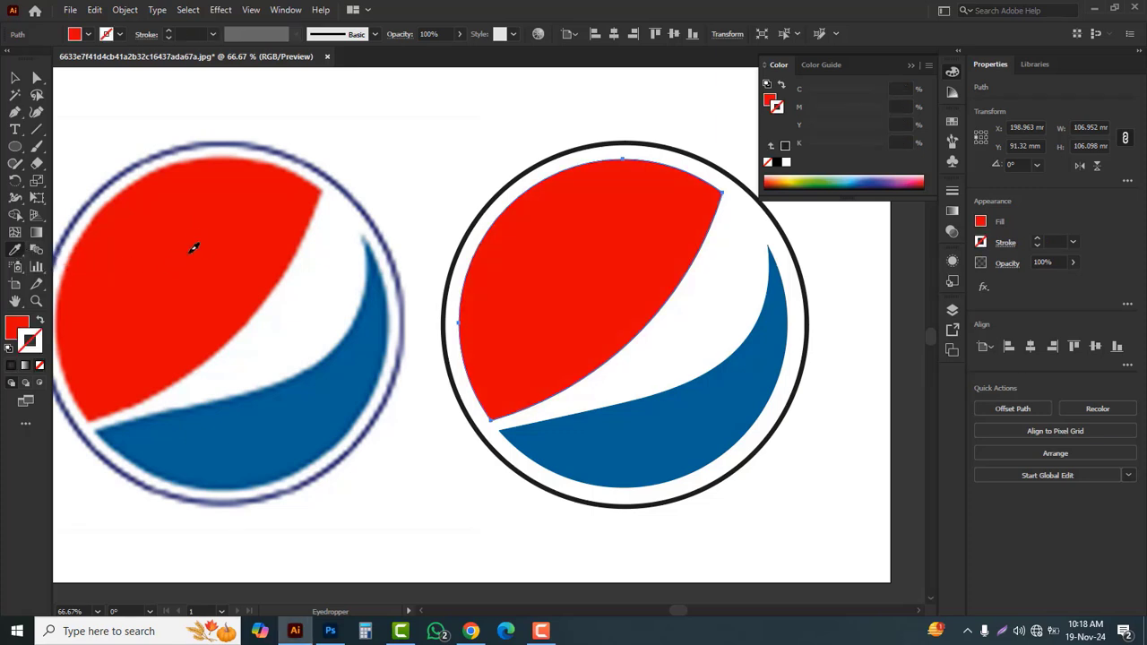
pyautogui.click(15, 78)
pyautogui.click(493, 149)
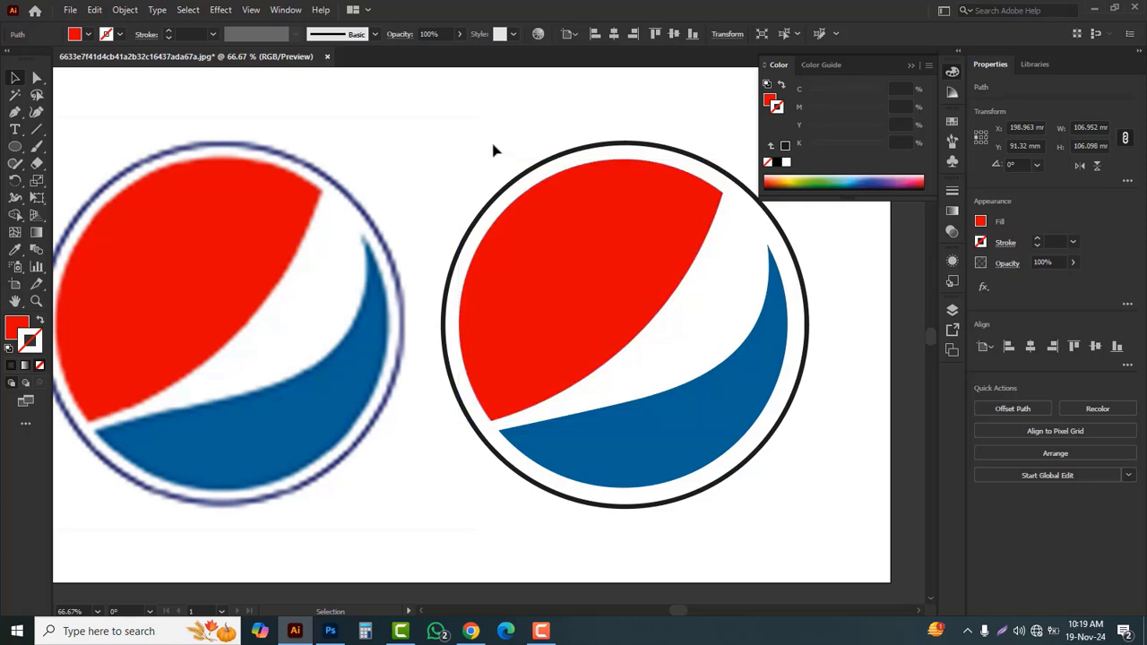
# - Check the blue shape's CMYK fill values and set the outer ring's stroke colour to C 92, M 55, Y 20, K 5
pyautogui.click(548, 166)
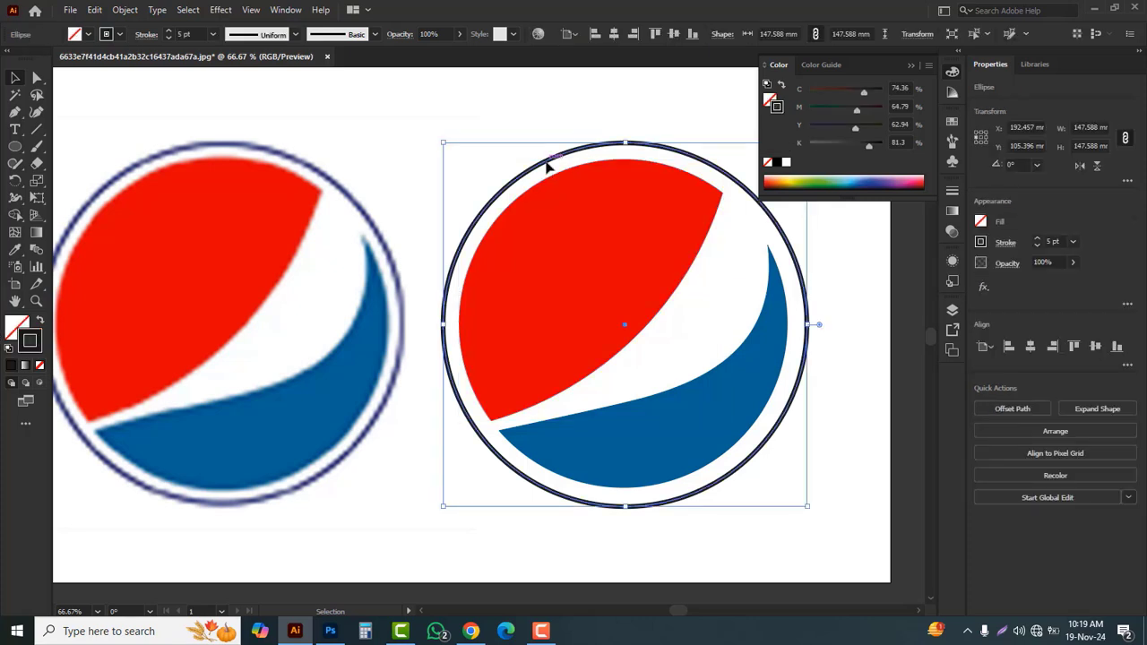
pyautogui.click(690, 422)
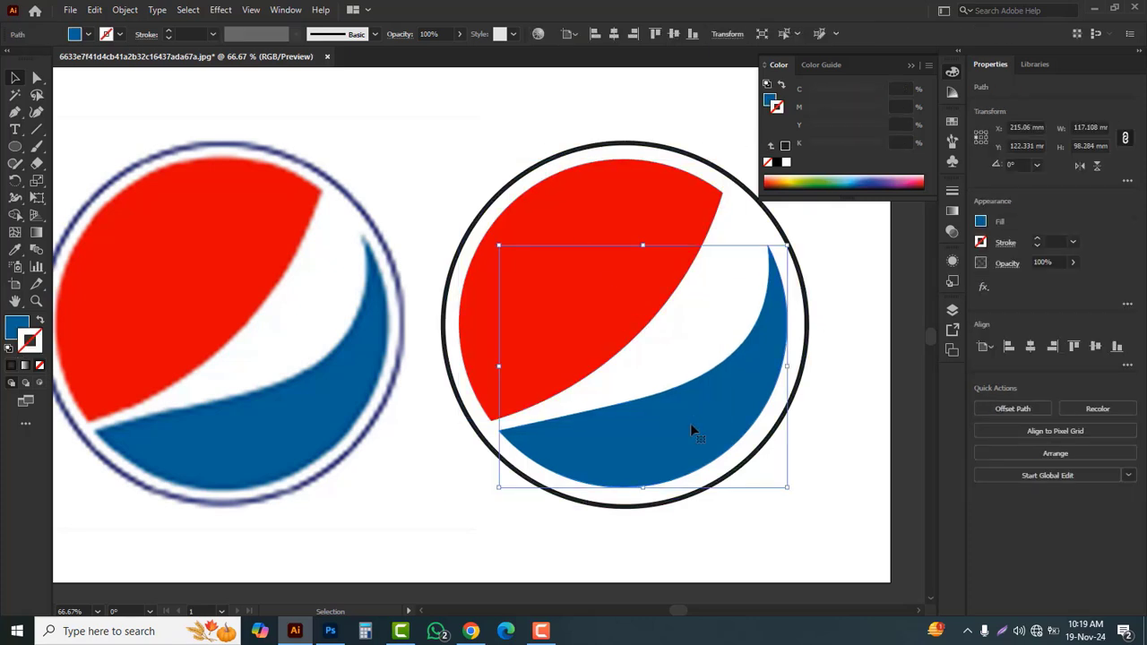
pyautogui.click(770, 100)
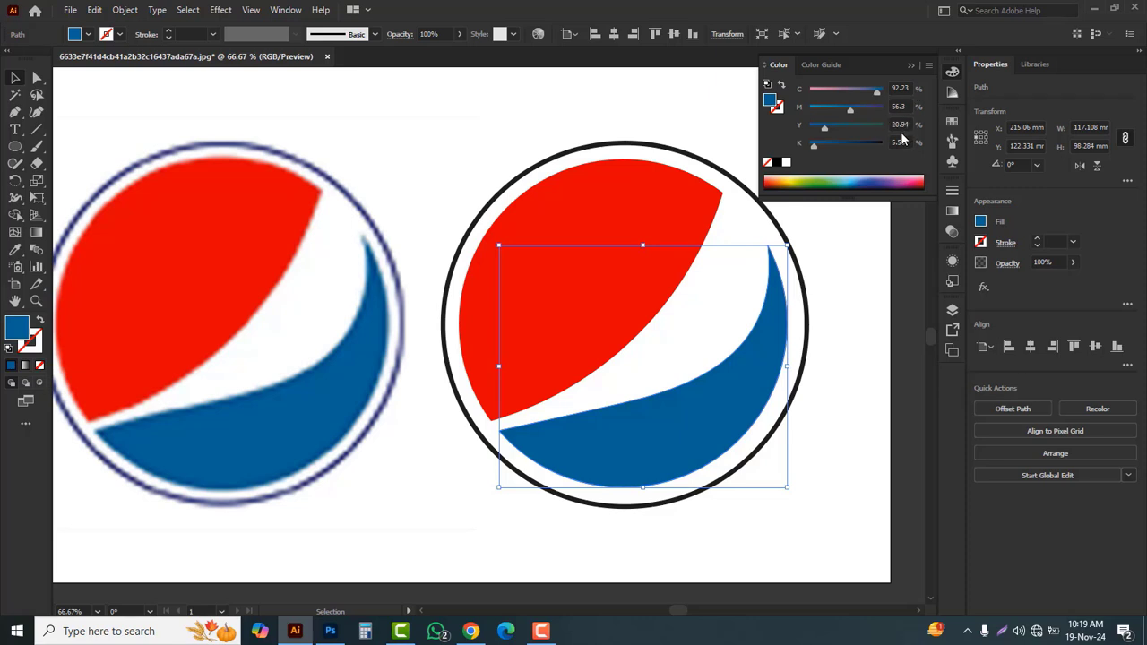
pyautogui.click(805, 339)
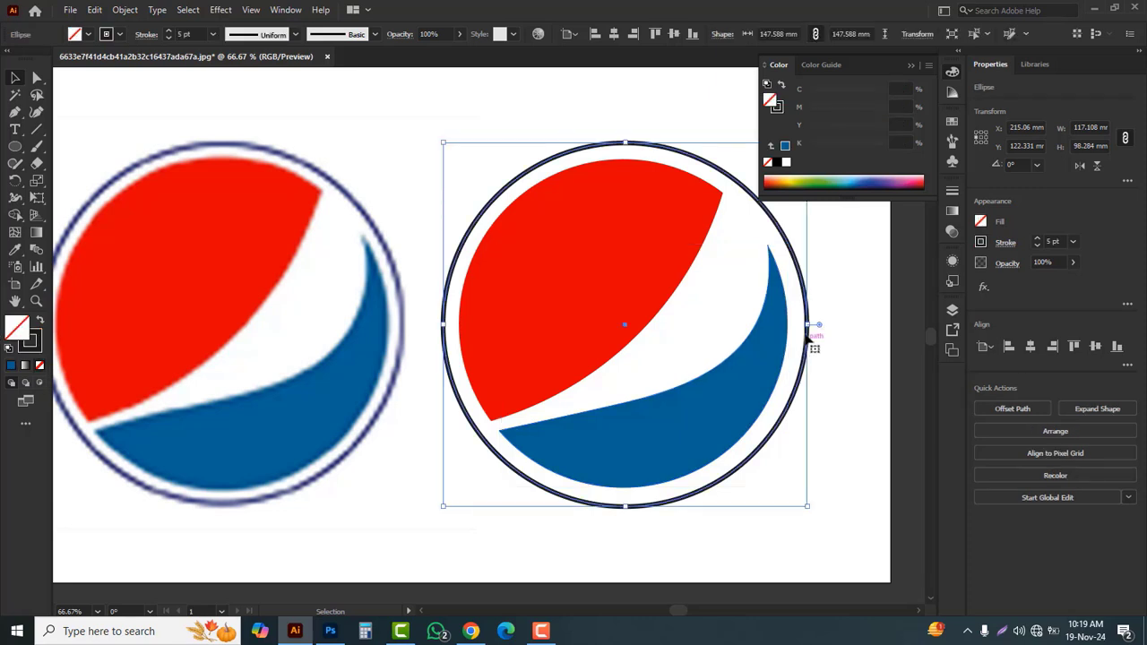
pyautogui.click(778, 108)
pyautogui.click(911, 87)
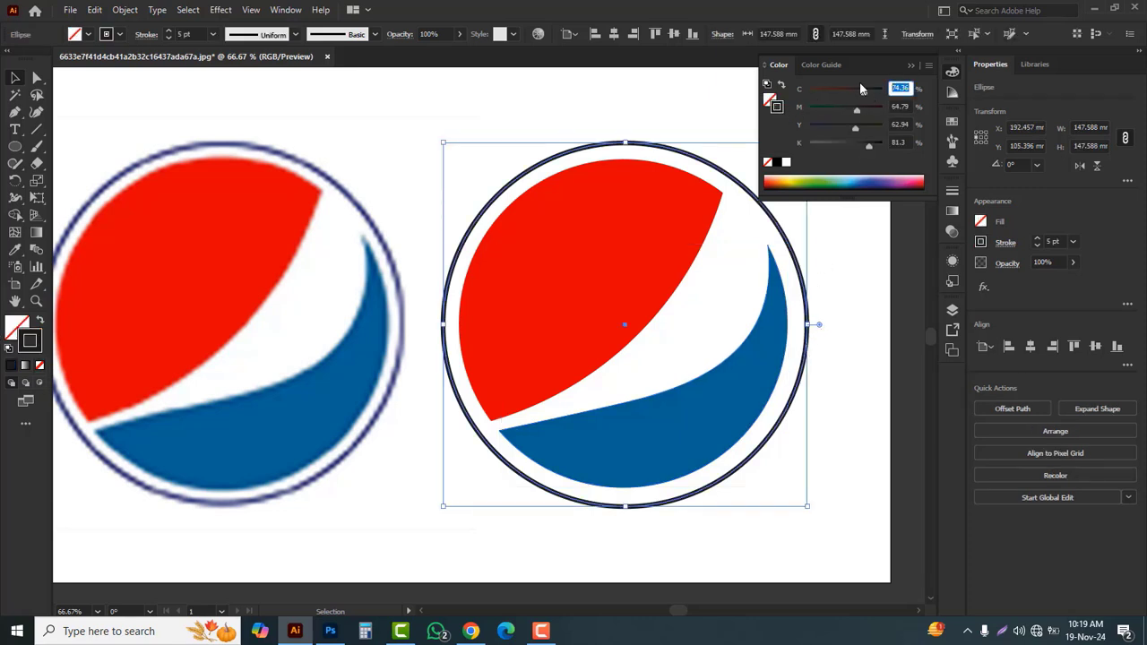
pyautogui.write('92')
pyautogui.click(910, 106)
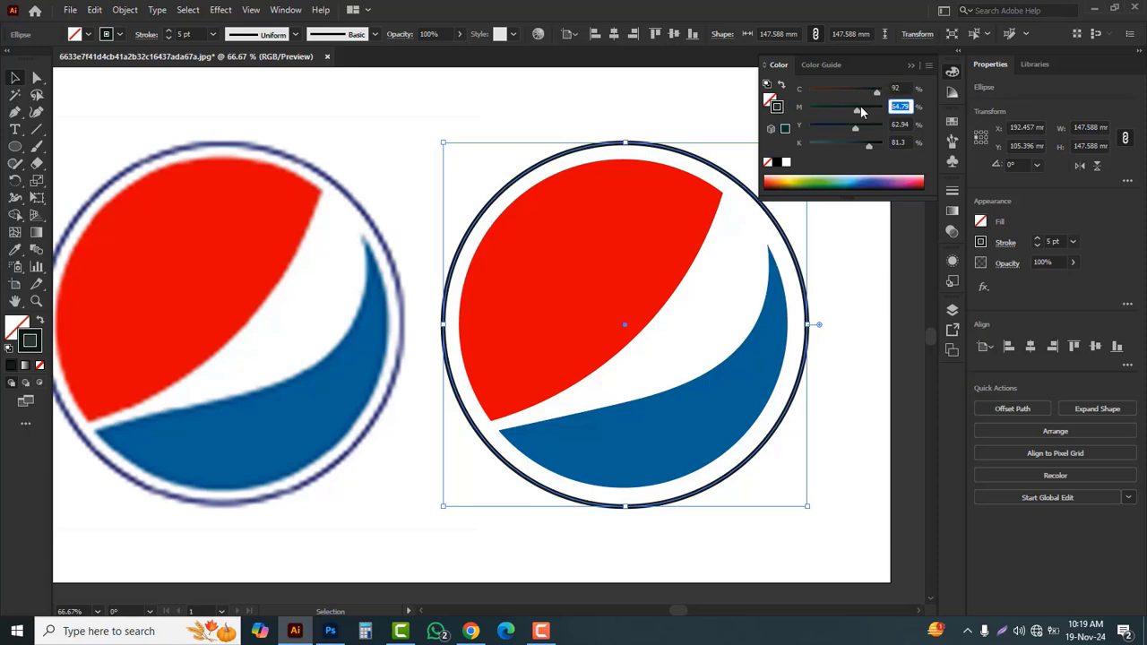
pyautogui.write('55')
pyautogui.click(908, 125)
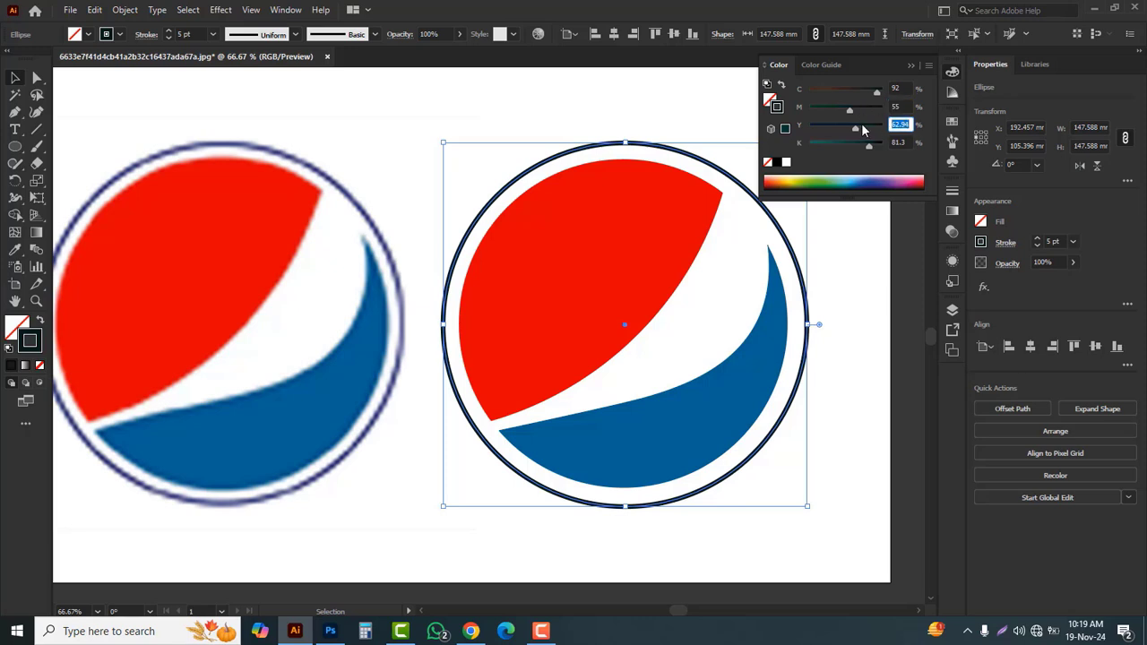
pyautogui.write('20')
pyautogui.press('Tab')
pyautogui.write('5')
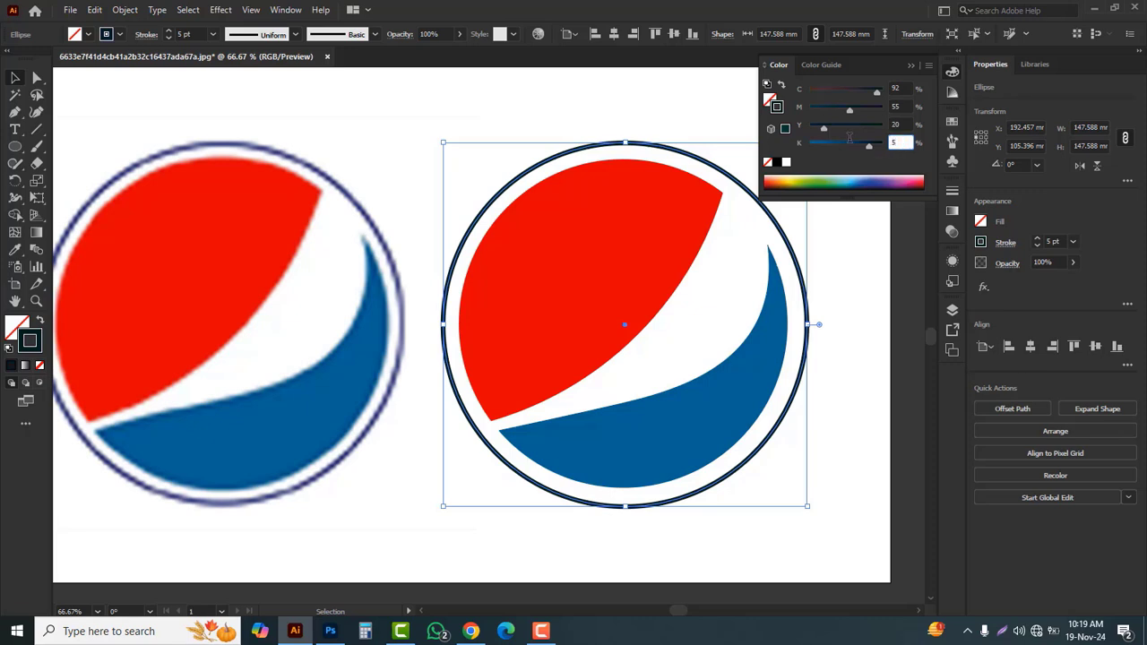
pyautogui.press('Return')
pyautogui.click(839, 385)
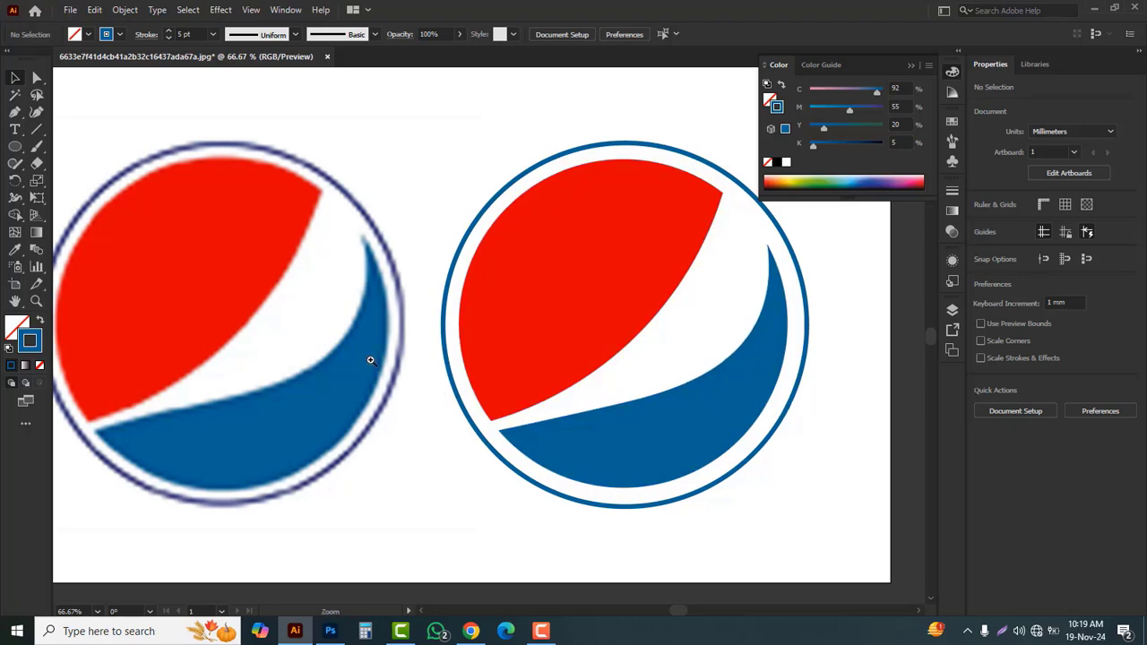
# - Examine the edges of the blurry reference logo and the traced vector logo up close to compare their sharpness
pyautogui.hotkey('ctrl', '=')
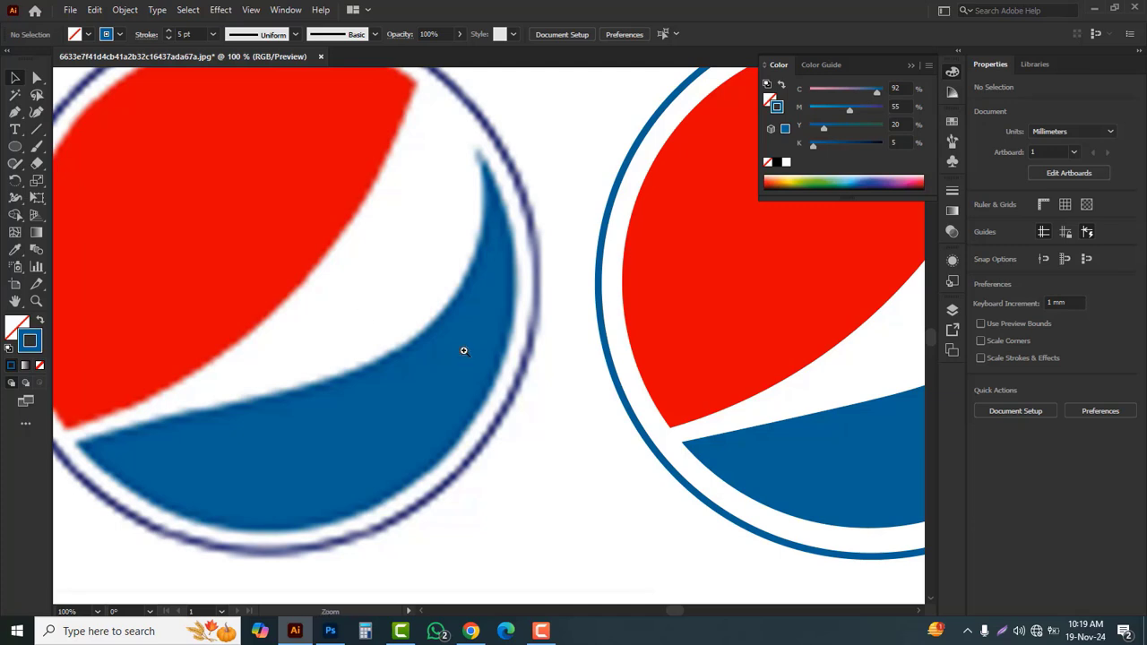
pyautogui.click(464, 350)
pyautogui.moveTo(579, 350); pyautogui.dragTo(511, 340)
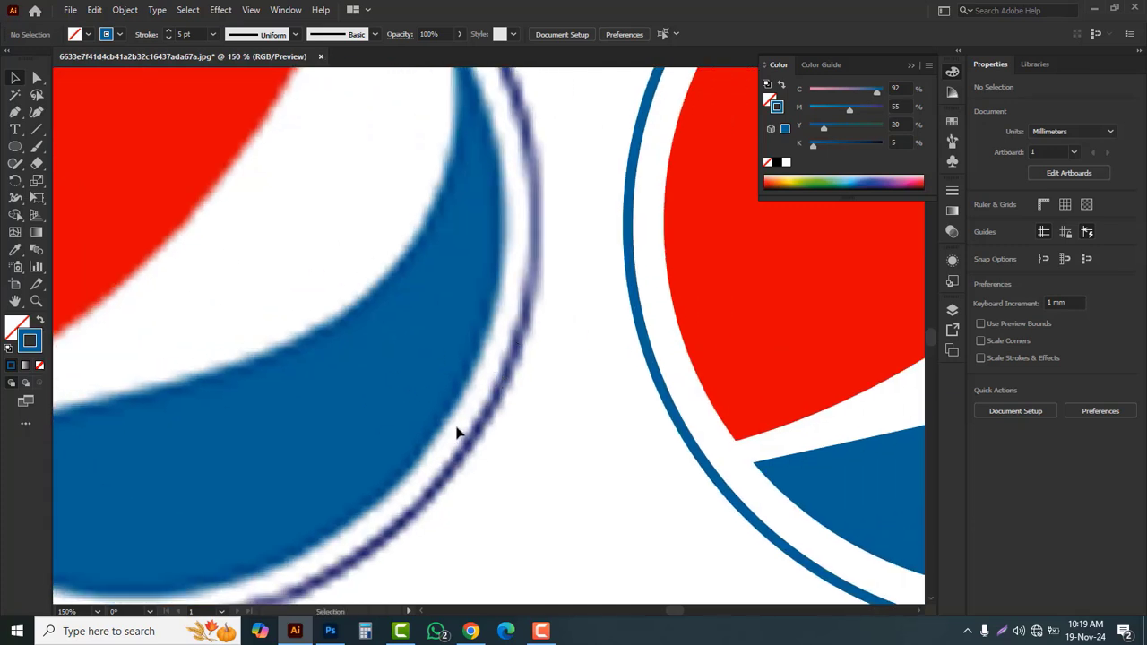
pyautogui.moveTo(648, 430); pyautogui.dragTo(412, 452)
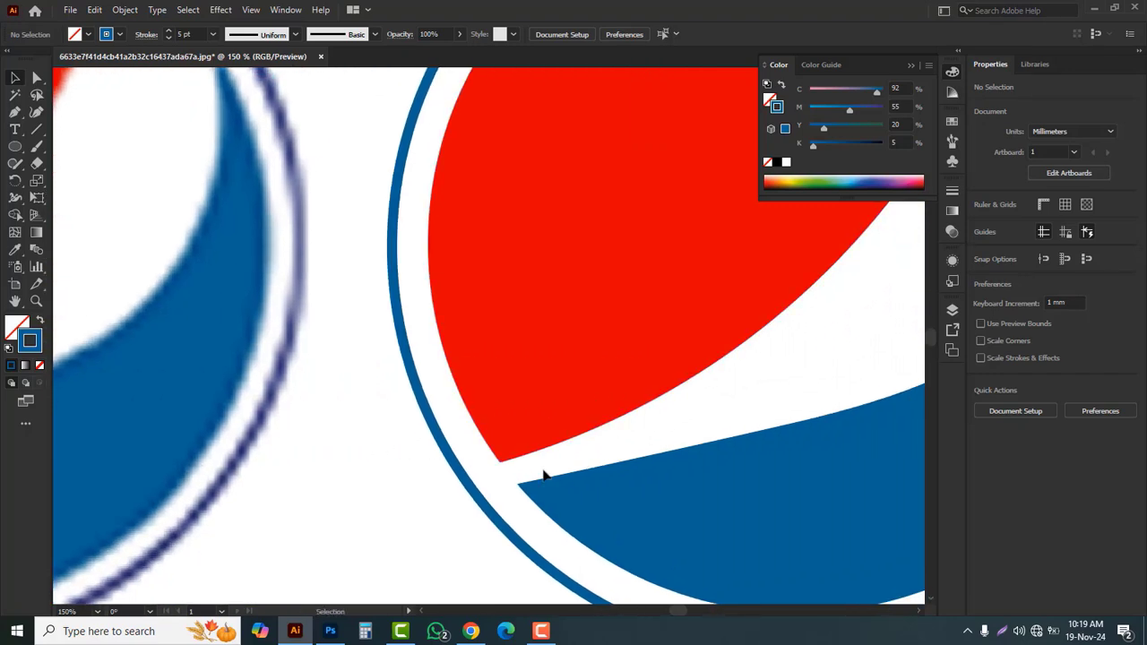
pyautogui.click(518, 455)
pyautogui.click(565, 329)
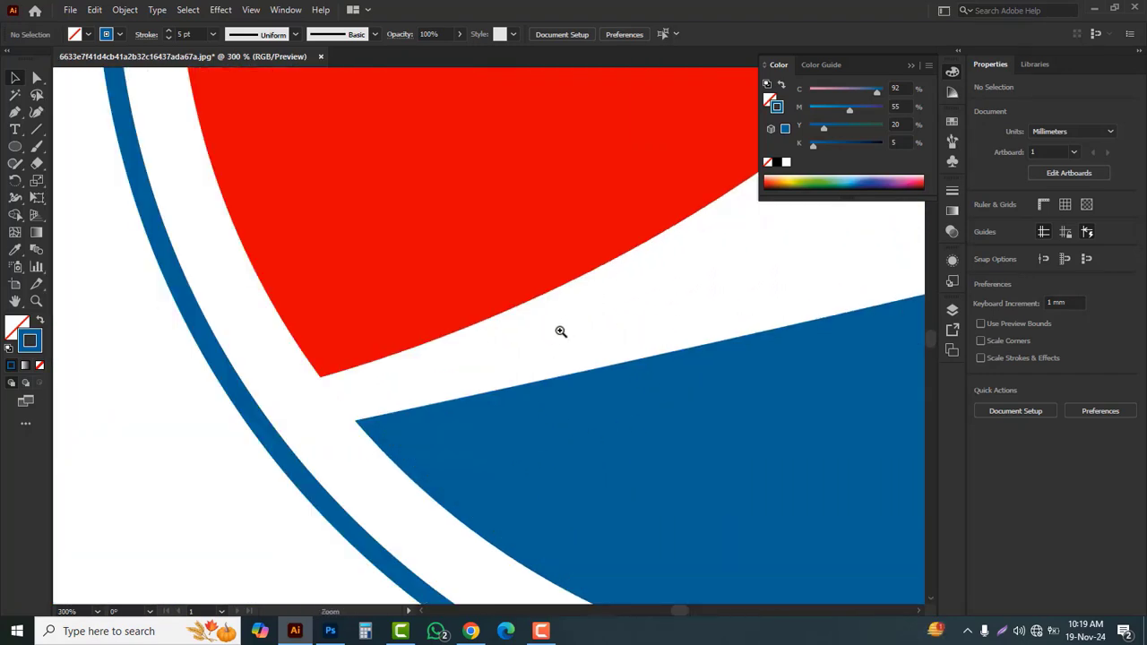
pyautogui.click(482, 360)
pyautogui.moveTo(730, 397)
pyautogui.mouseDown()
pyautogui.moveTo(716, 346)
pyautogui.moveTo(586, 200)
pyautogui.moveTo(653, 289)
pyautogui.moveTo(525, 314)
pyautogui.mouseUp()
pyautogui.moveTo(654, 212)
pyautogui.mouseDown()
pyautogui.moveTo(558, 218)
pyautogui.moveTo(496, 340)
pyautogui.mouseUp()
pyautogui.moveTo(495, 386)
pyautogui.mouseDown()
pyautogui.moveTo(212, 367)
pyautogui.moveTo(501, 381)
pyautogui.mouseUp()
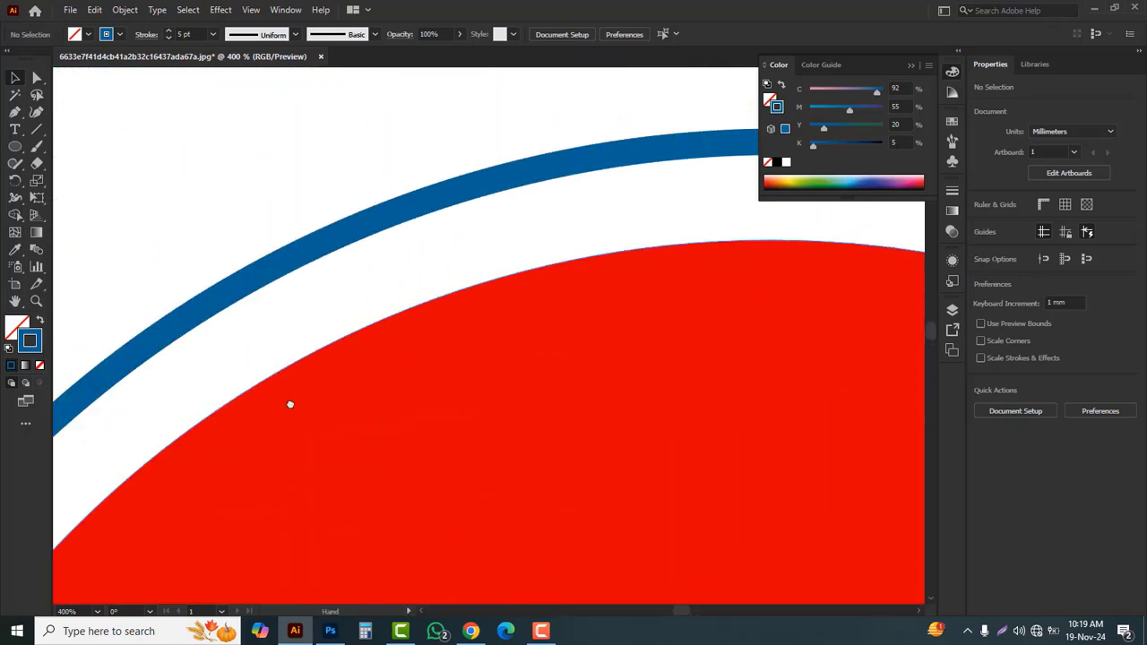
pyautogui.moveTo(290, 404); pyautogui.dragTo(320, 417)
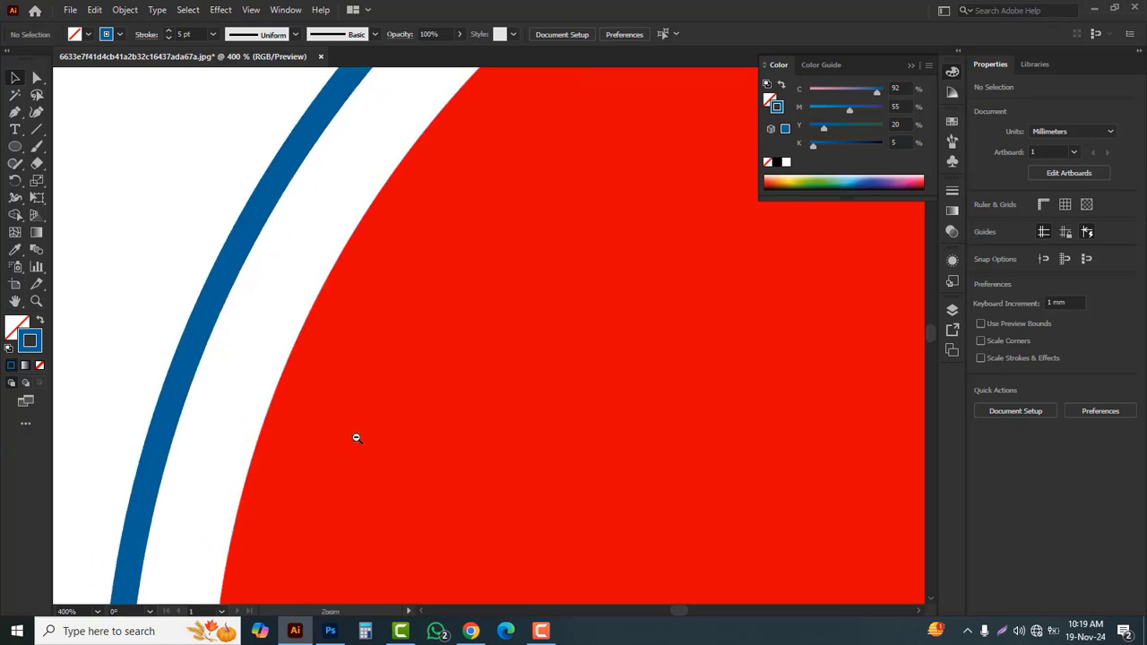
# - Compare the blurry reference logo with the traced vector logo at several magnifications, checking overall shapes, colours and edge sharpness
pyautogui.keyDown('alt'); pyautogui.click(410, 452); pyautogui.keyUp('alt')
pyautogui.keyDown('alt'); pyautogui.click(410, 453); pyautogui.keyUp('alt')
pyautogui.keyDown('alt'); pyautogui.click(412, 450); pyautogui.keyUp('alt')
pyautogui.keyDown('alt'); pyautogui.click(412, 450); pyautogui.keyUp('alt')
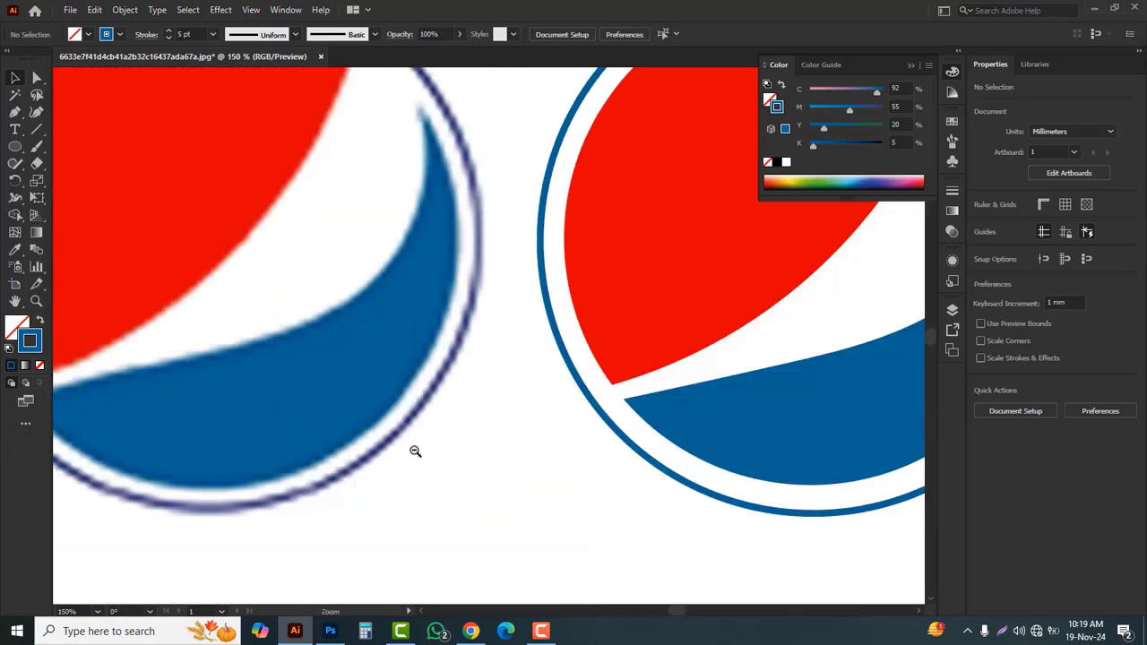
pyautogui.keyDown('alt'); pyautogui.click(529, 400); pyautogui.keyUp('alt')
pyautogui.moveTo(489, 356); pyautogui.dragTo(484, 431)
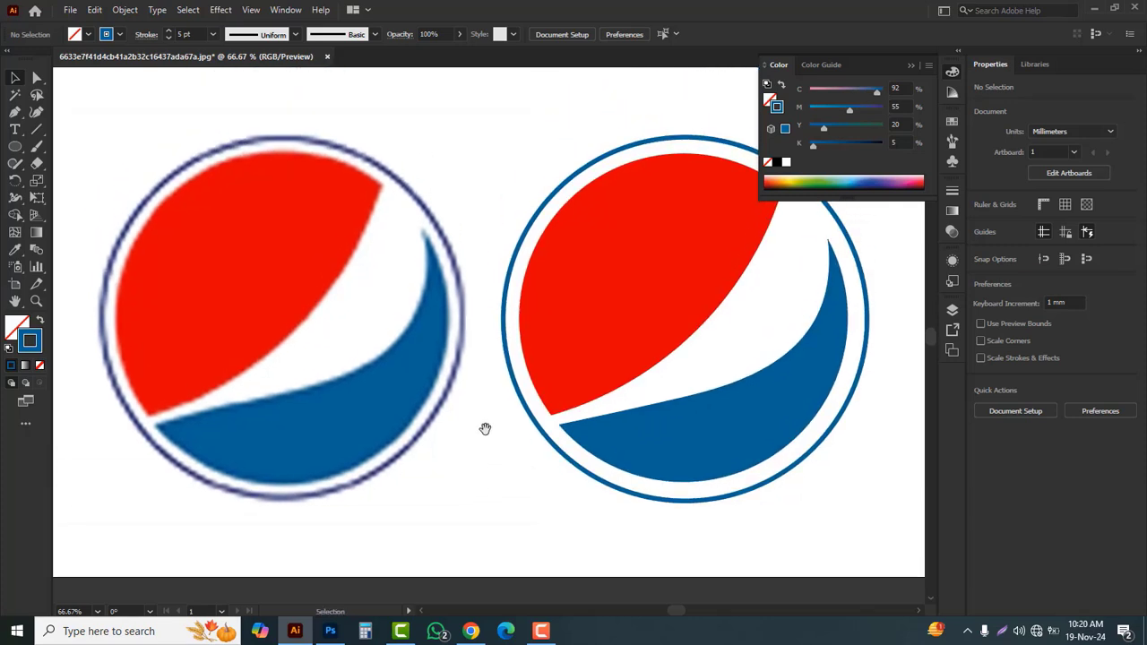
pyautogui.hotkey('ctrl', '+')
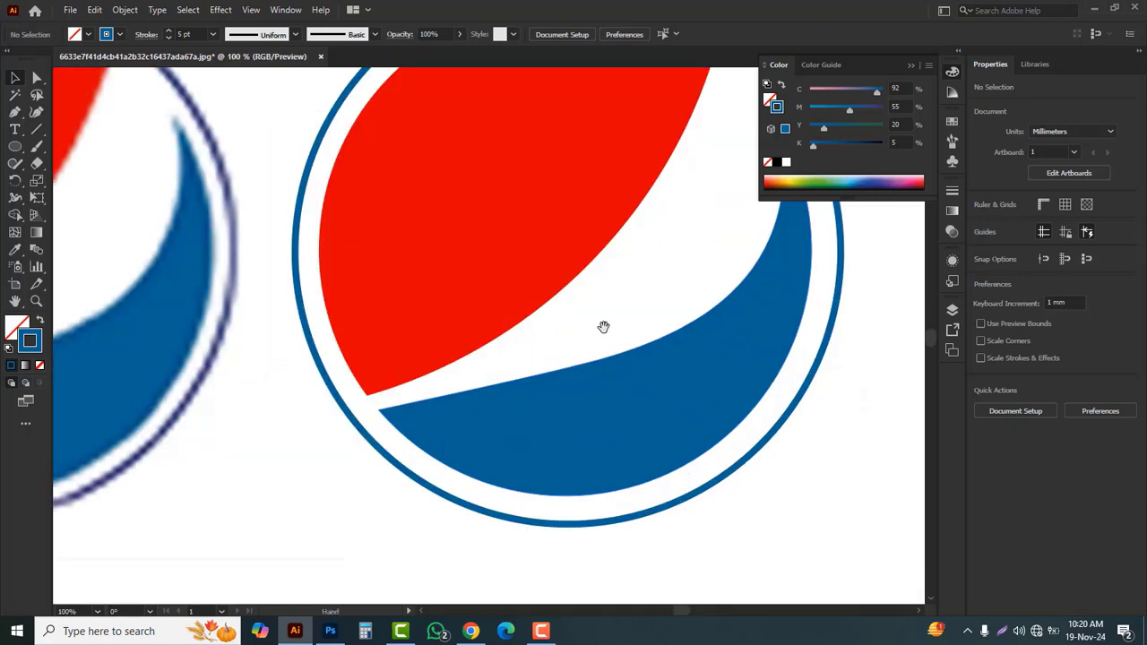
pyautogui.moveTo(604, 326); pyautogui.dragTo(538, 427)
pyautogui.moveTo(445, 443); pyautogui.dragTo(489, 410)
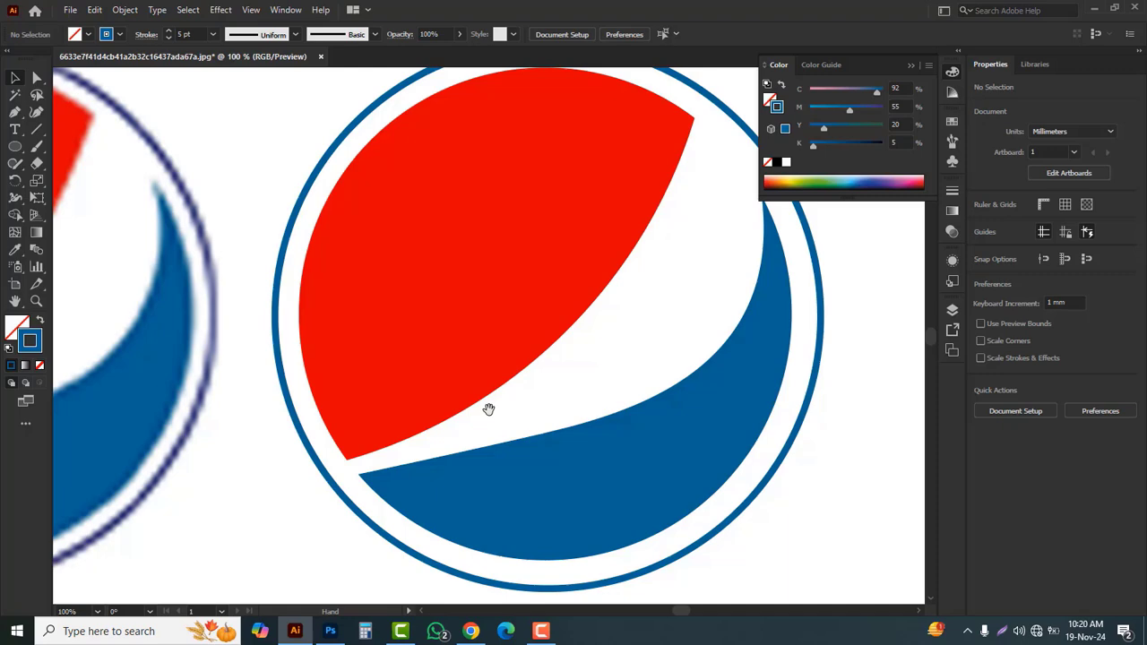
pyautogui.hotkey('ctrl', 'space')
pyautogui.keyDown('ctrl'); pyautogui.keyDown('alt'); pyautogui.click(266, 387); pyautogui.keyUp('alt'); pyautogui.keyUp('ctrl')
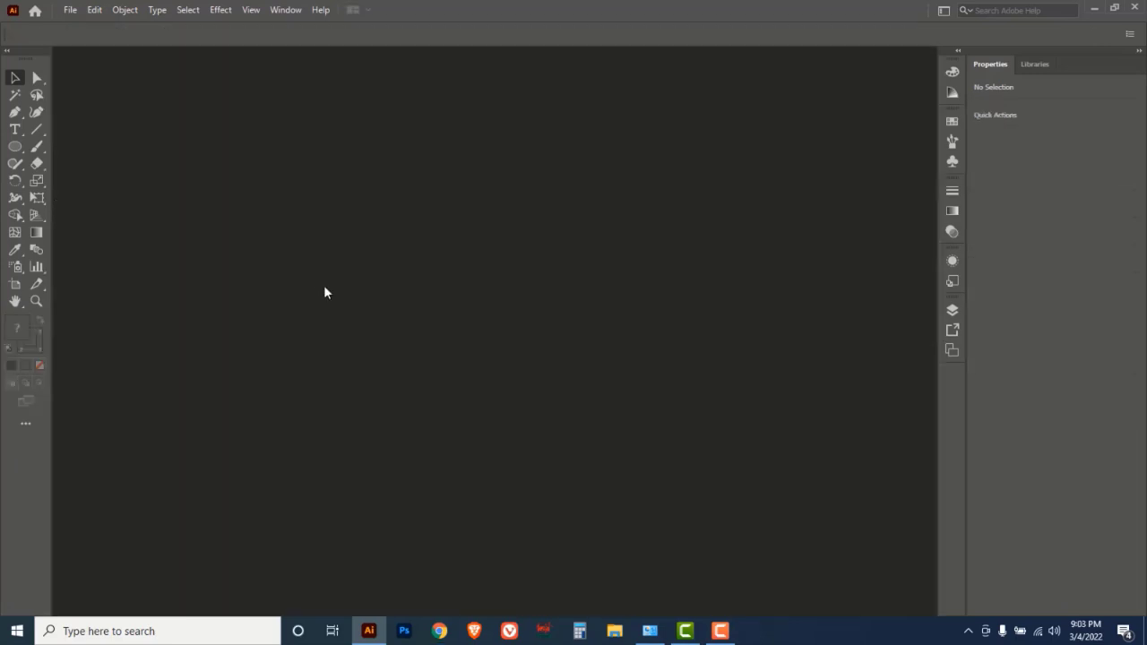
# - Create a new landscape A4 document in CMYK colour mode at 300 ppi
pyautogui.click(70, 11)
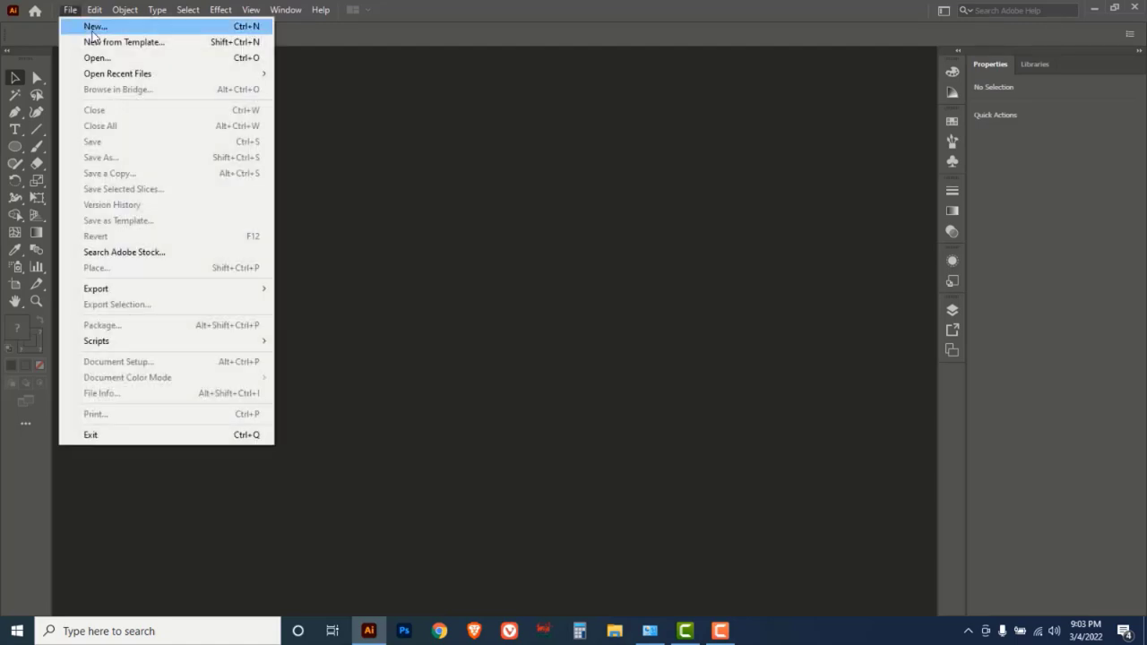
pyautogui.click(95, 27)
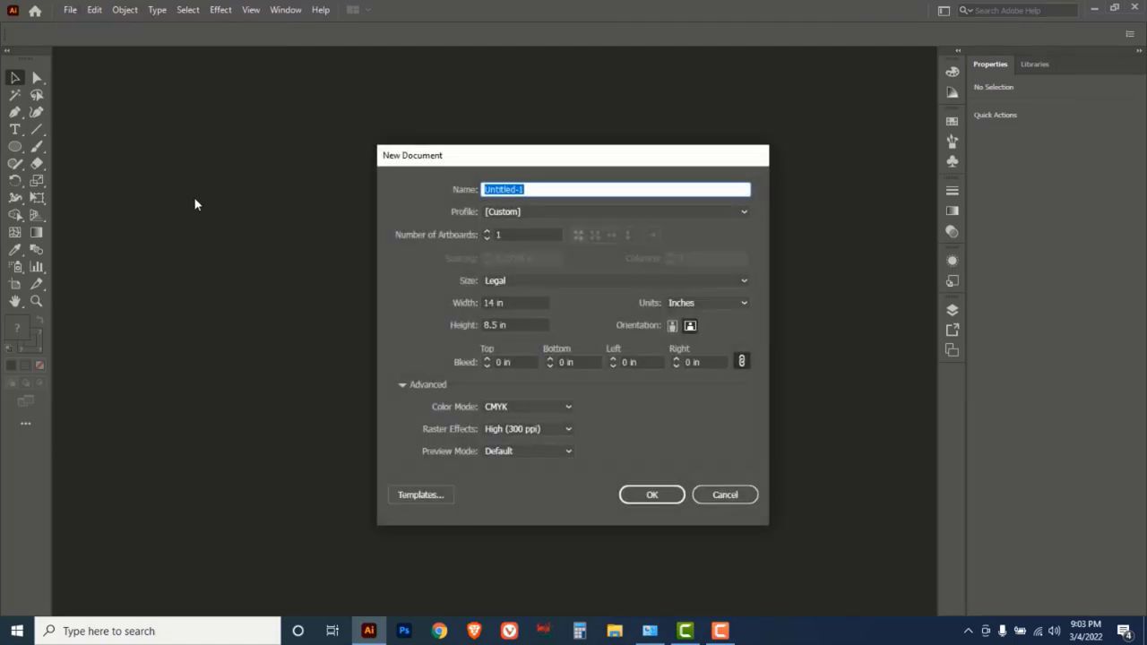
pyautogui.click(744, 281)
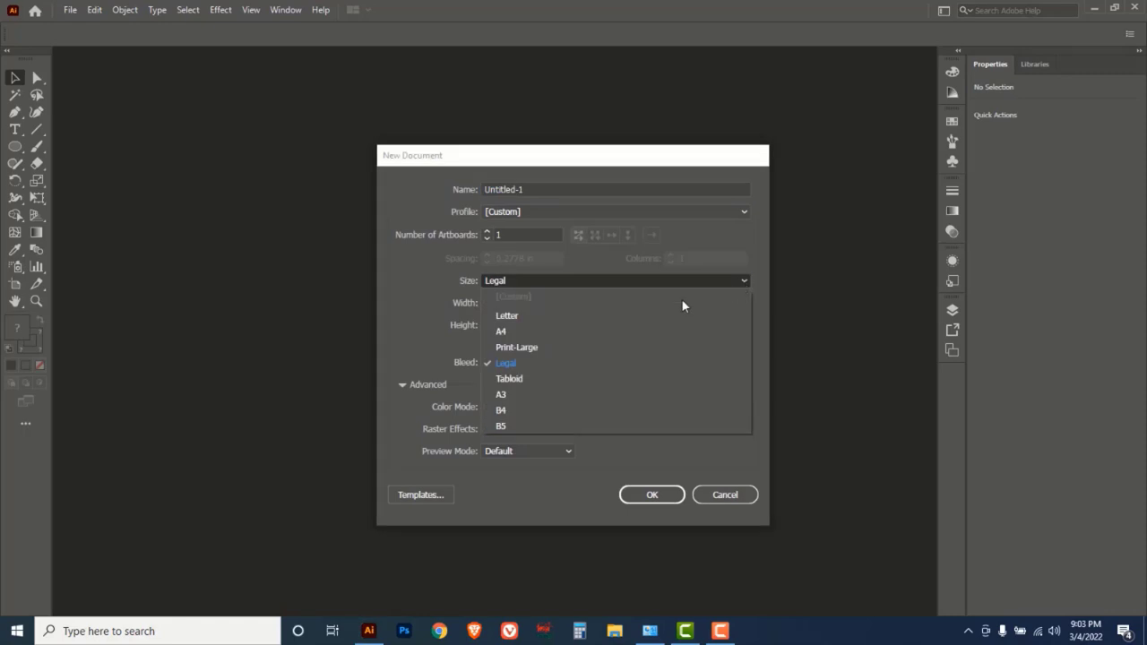
pyautogui.click(501, 332)
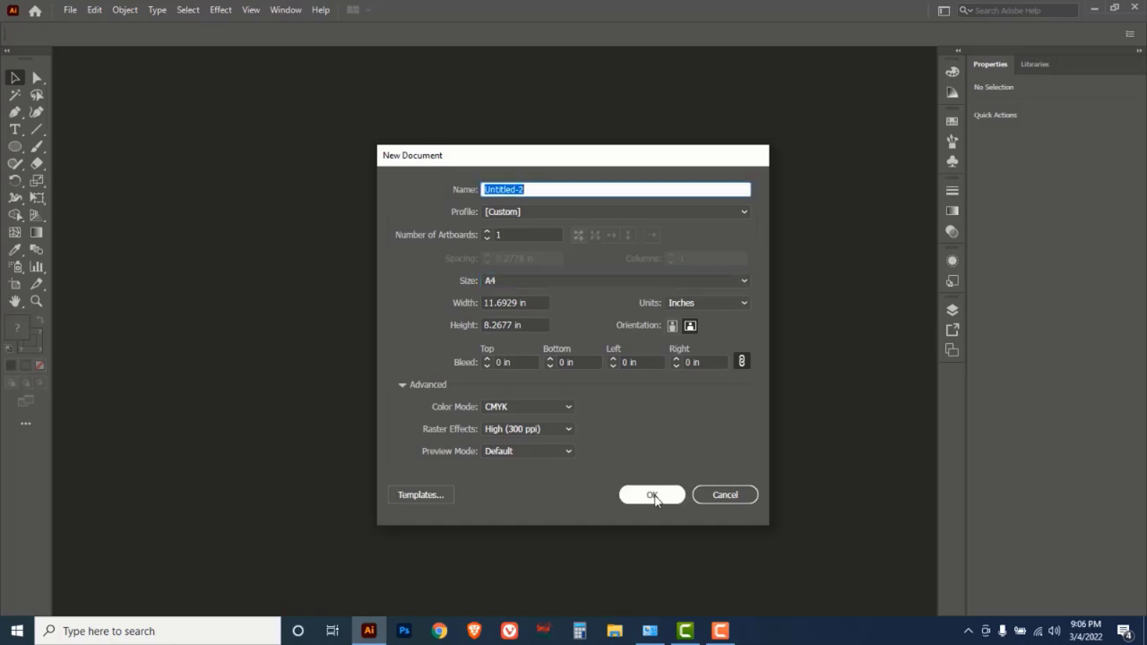
pyautogui.click(653, 495)
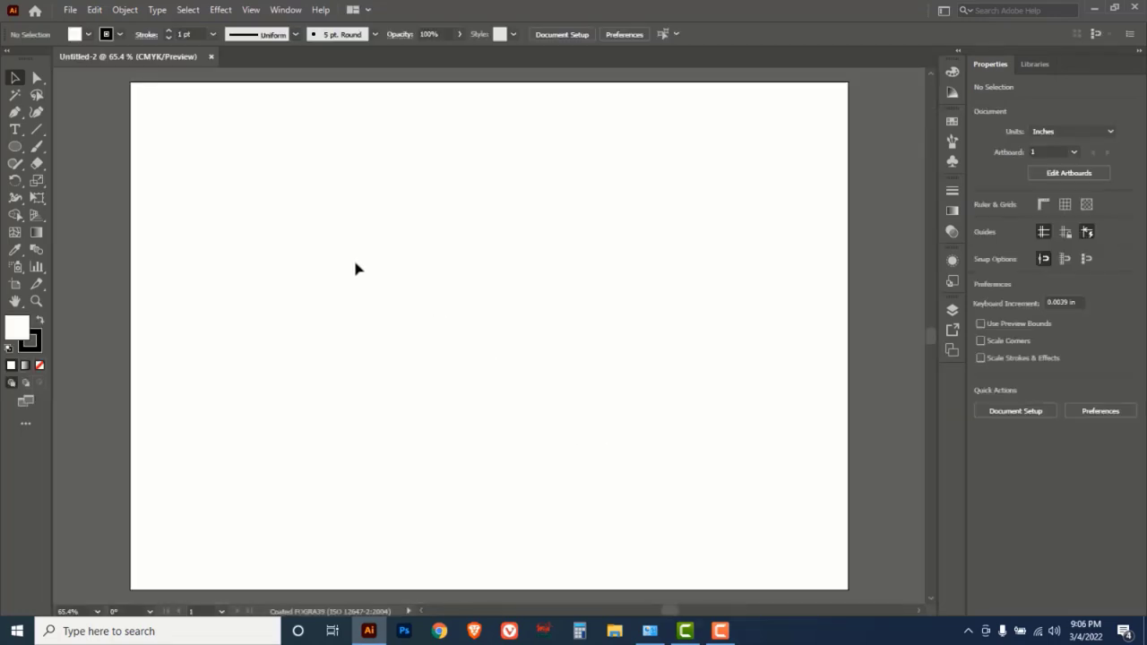
# - Add the point text "SM" near the middle of the artboard with the Type tool and select it as an object
pyautogui.moveTo(15, 129); pyautogui.dragTo(78, 134)
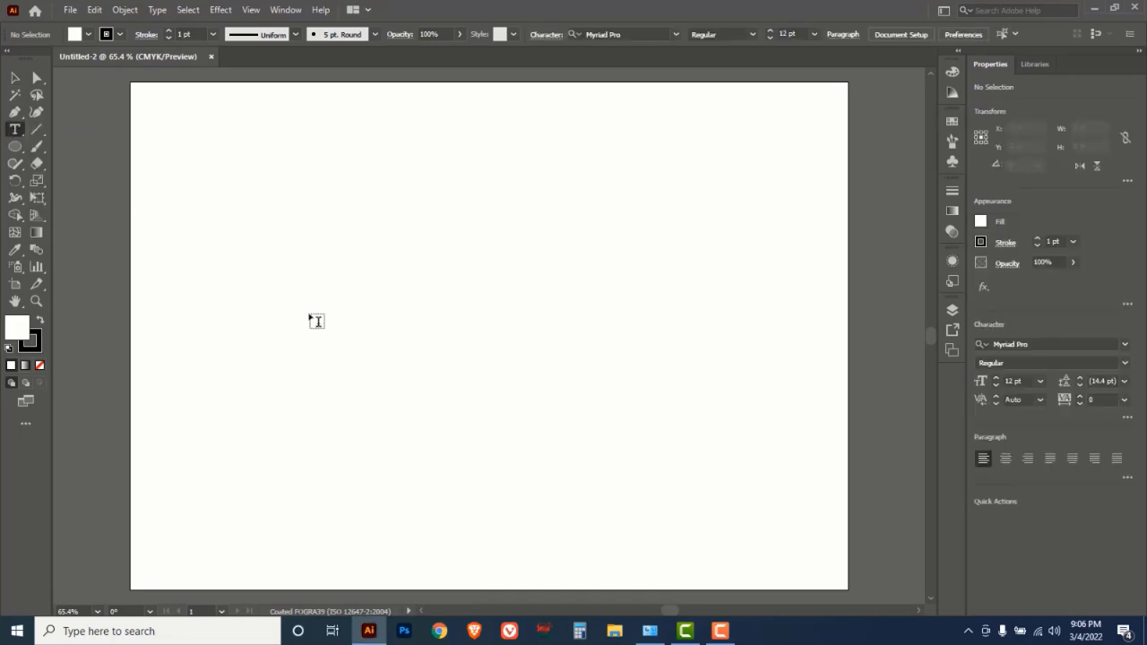
pyautogui.click(350, 260)
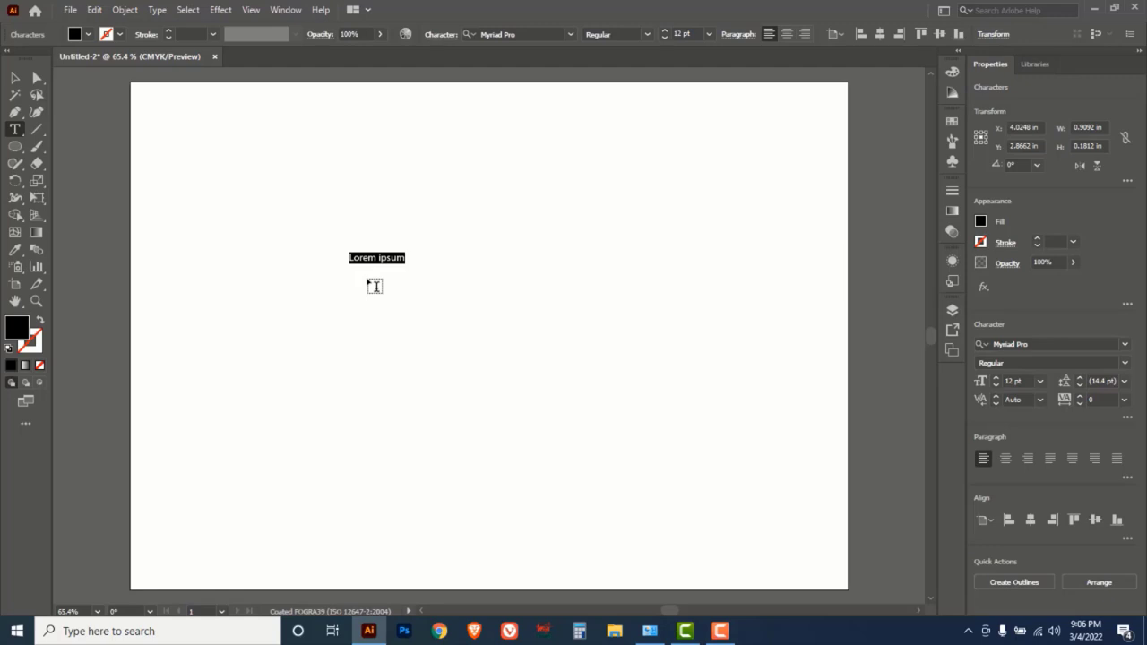
pyautogui.write('s')
pyautogui.click(14, 79)
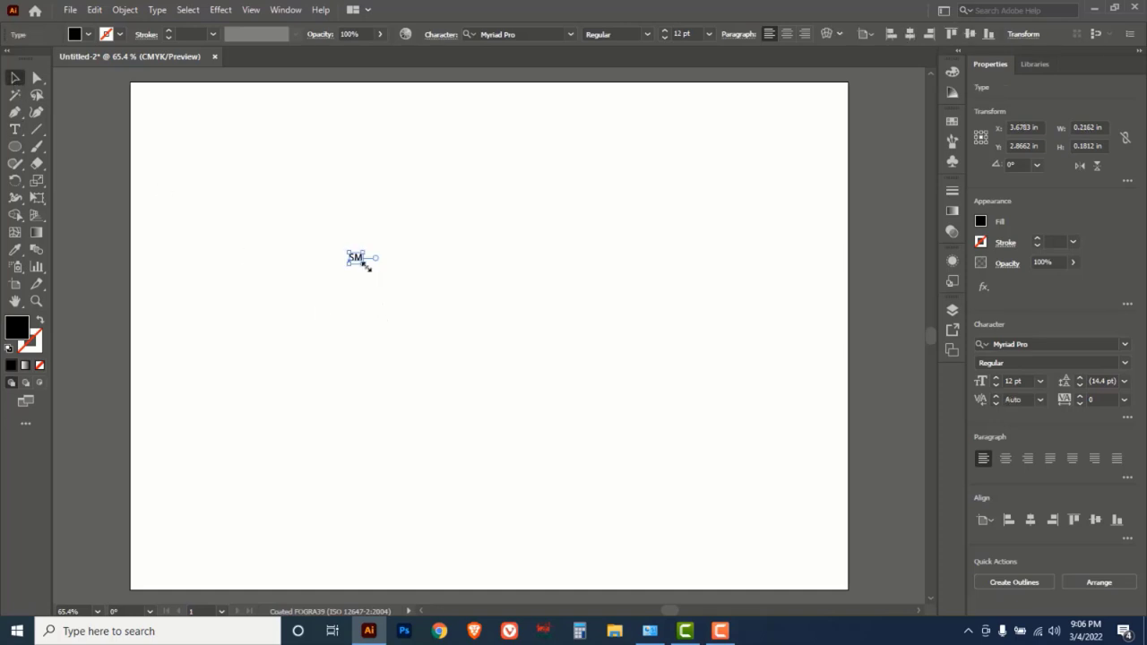
# - Enlarge the SM text and set its font size to 250 pt
pyautogui.moveTo(364, 263); pyautogui.dragTo(609, 431)
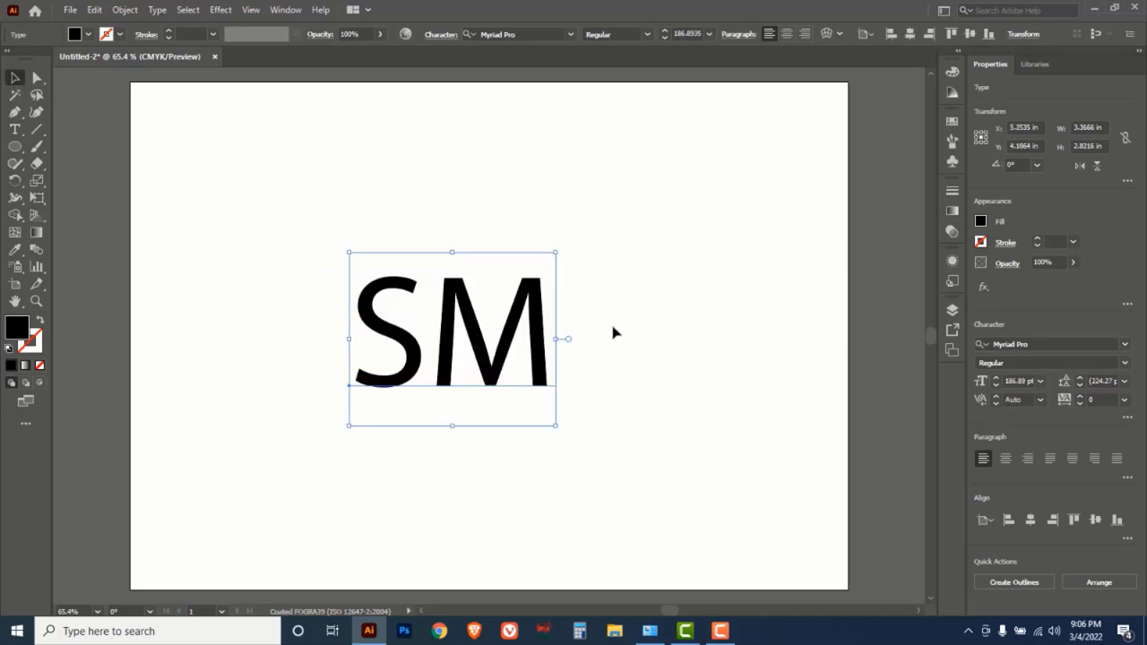
pyautogui.click(665, 31)
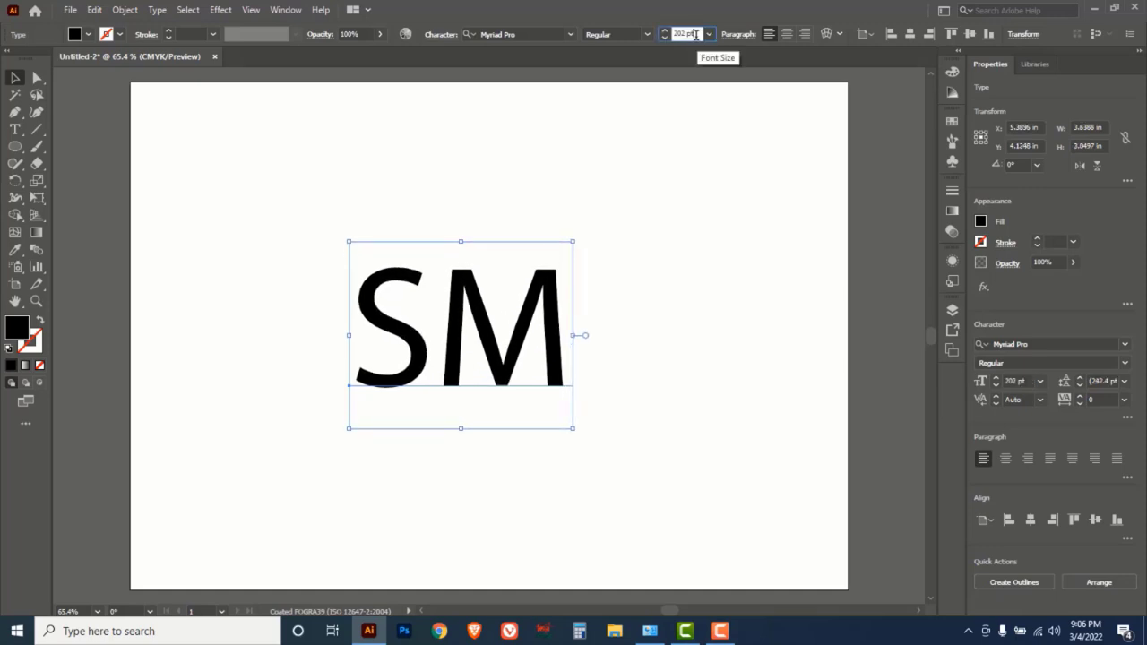
pyautogui.click(694, 34)
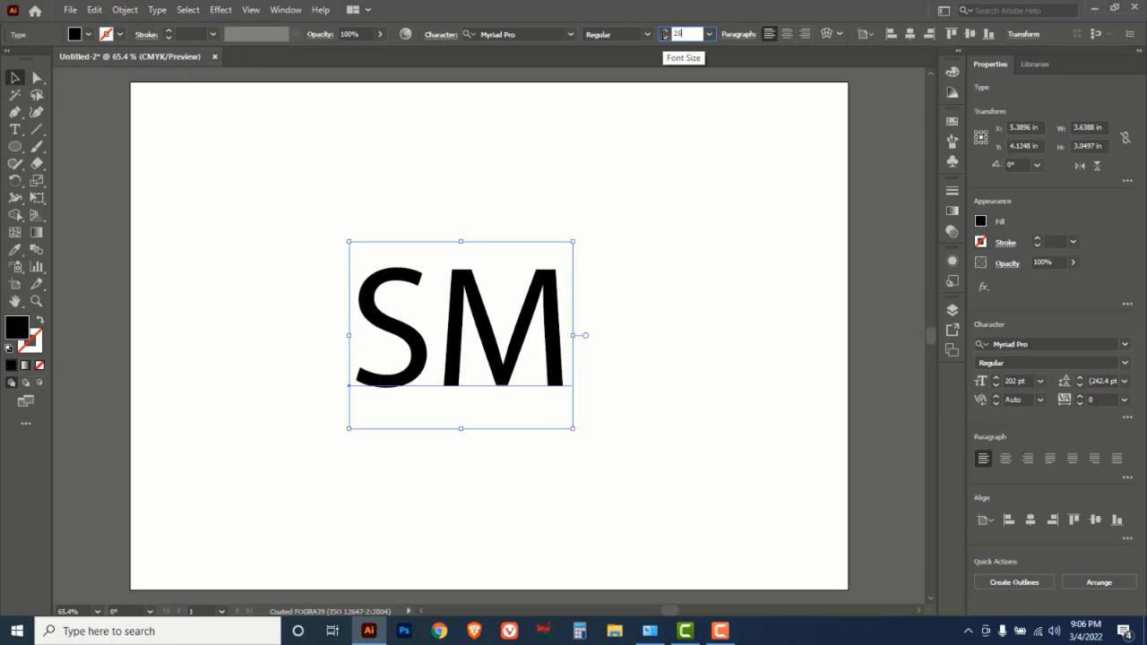
pyautogui.write('250')
pyautogui.press('Return')
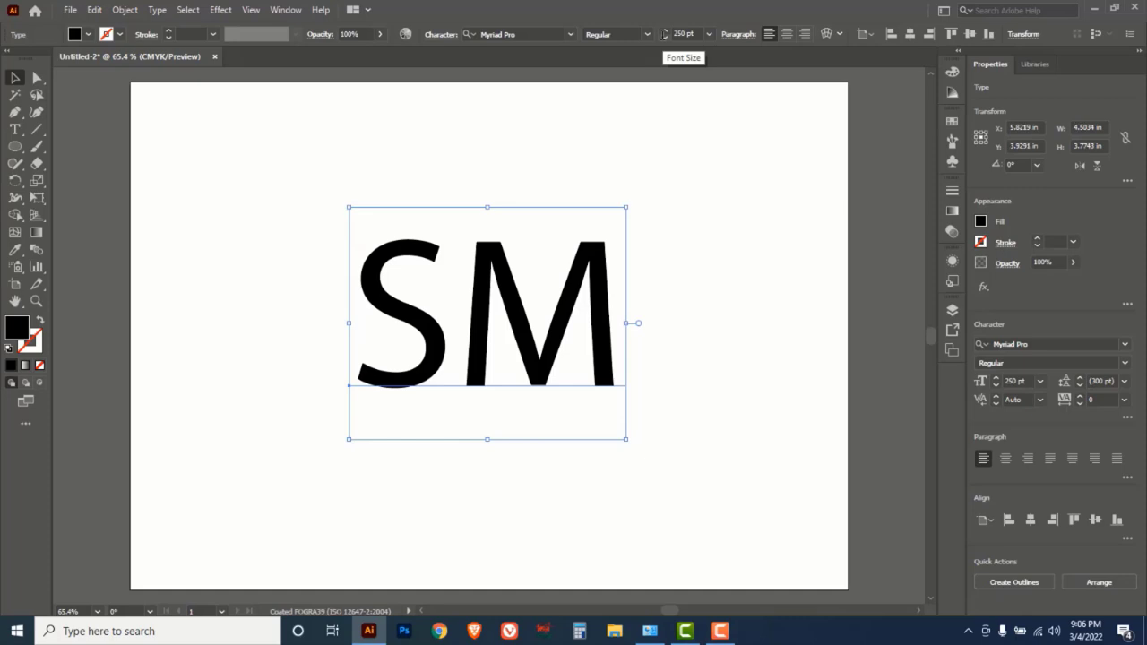
# - Change the SM text's font to Timeline Regular and move it leftward to about X 5.72 in, Y 3.74 in
pyautogui.click(571, 35)
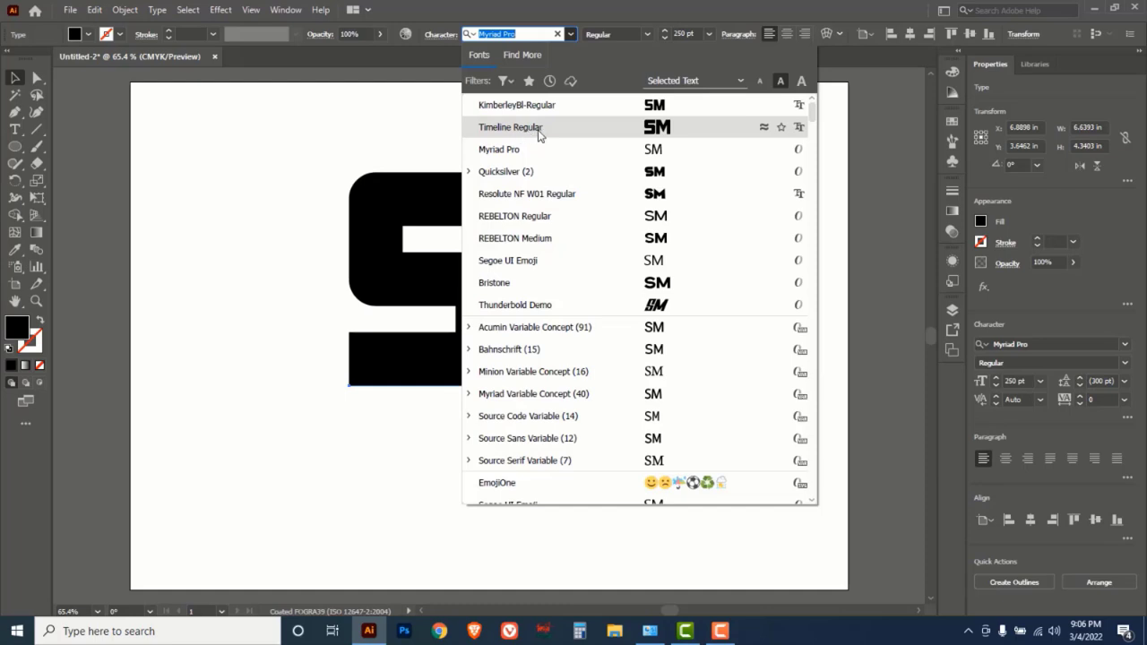
pyautogui.click(528, 133)
pyautogui.moveTo(559, 222); pyautogui.dragTo(489, 228)
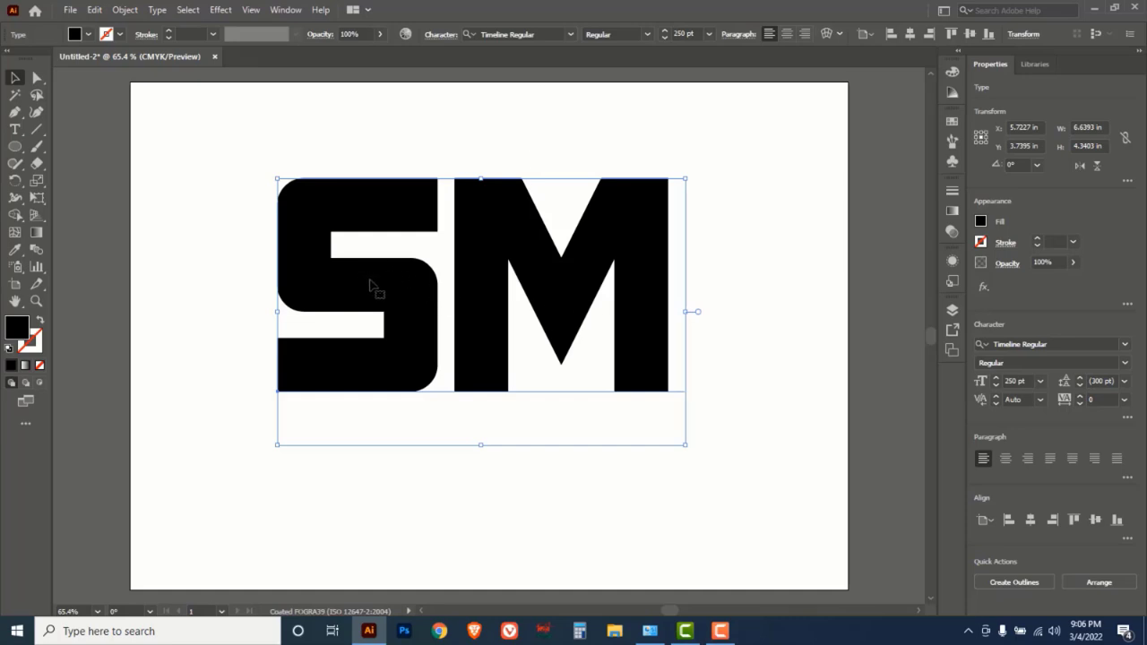
# - Select only the letter S in the text and change its font to KimberleyBl-Regular
pyautogui.click(18, 131)
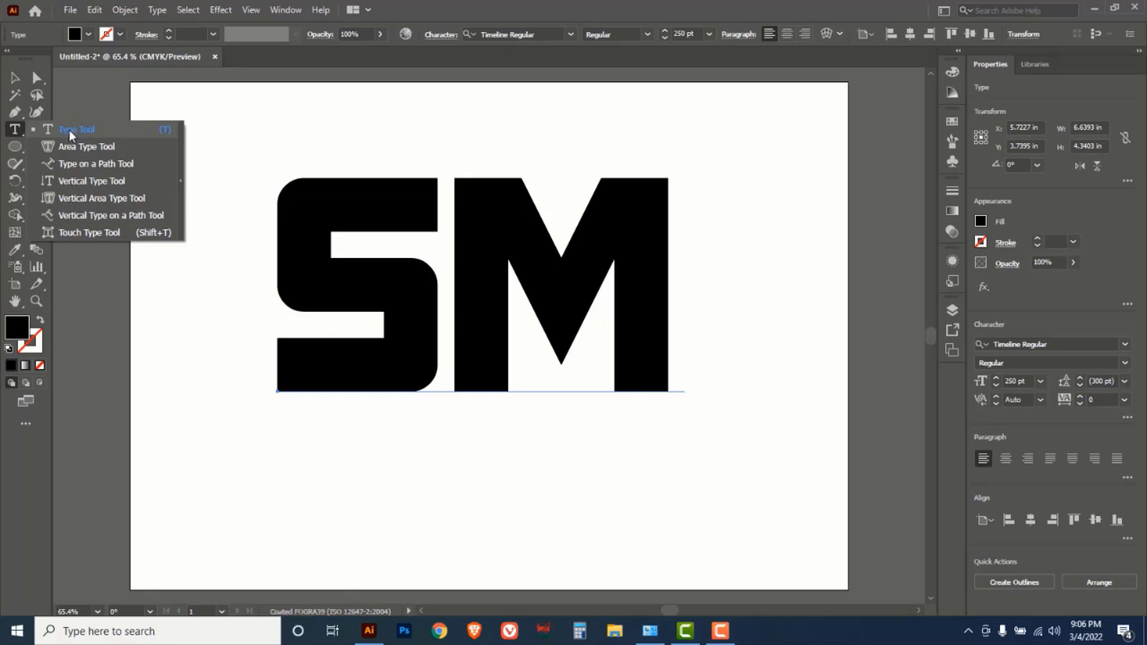
pyautogui.click(77, 132)
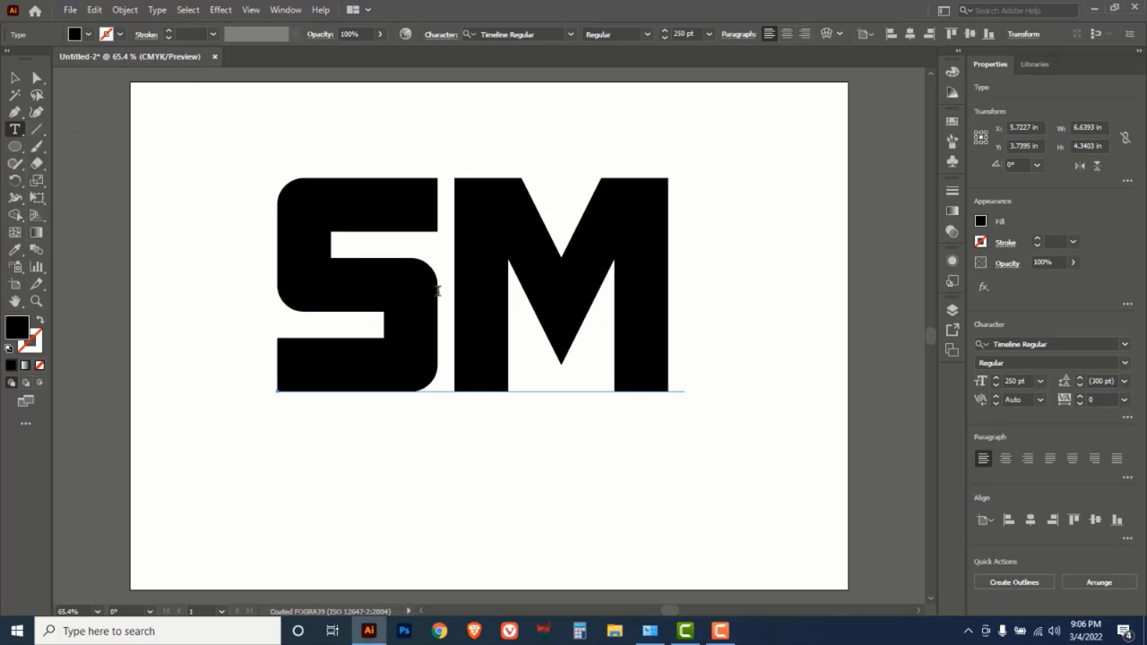
pyautogui.moveTo(438, 290); pyautogui.dragTo(302, 292)
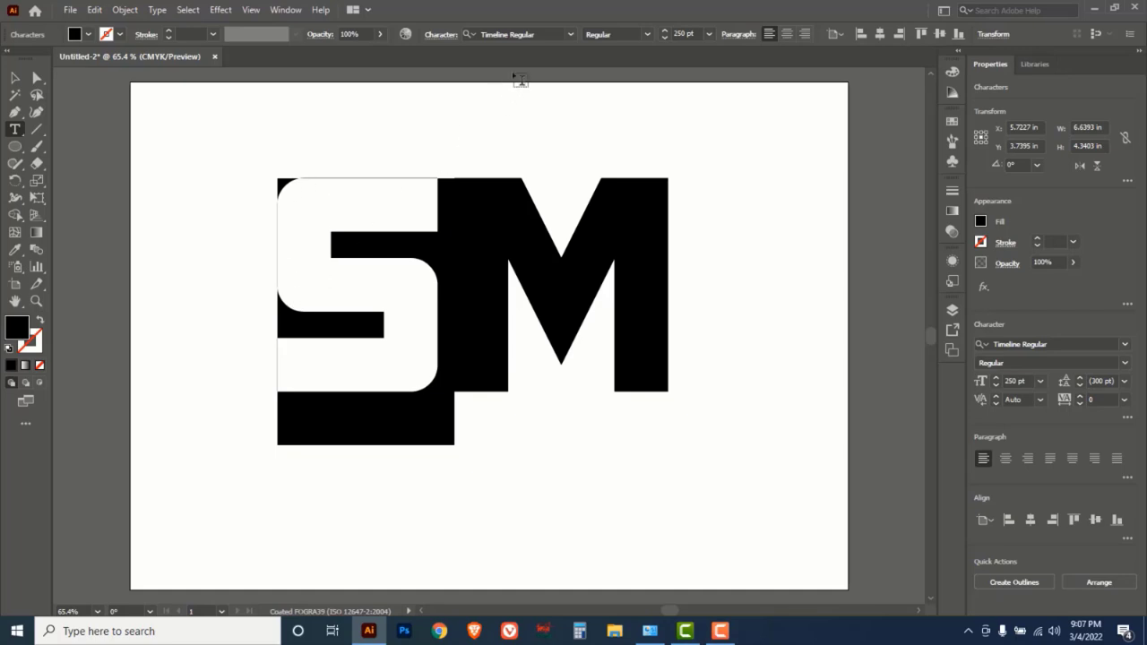
pyautogui.click(569, 35)
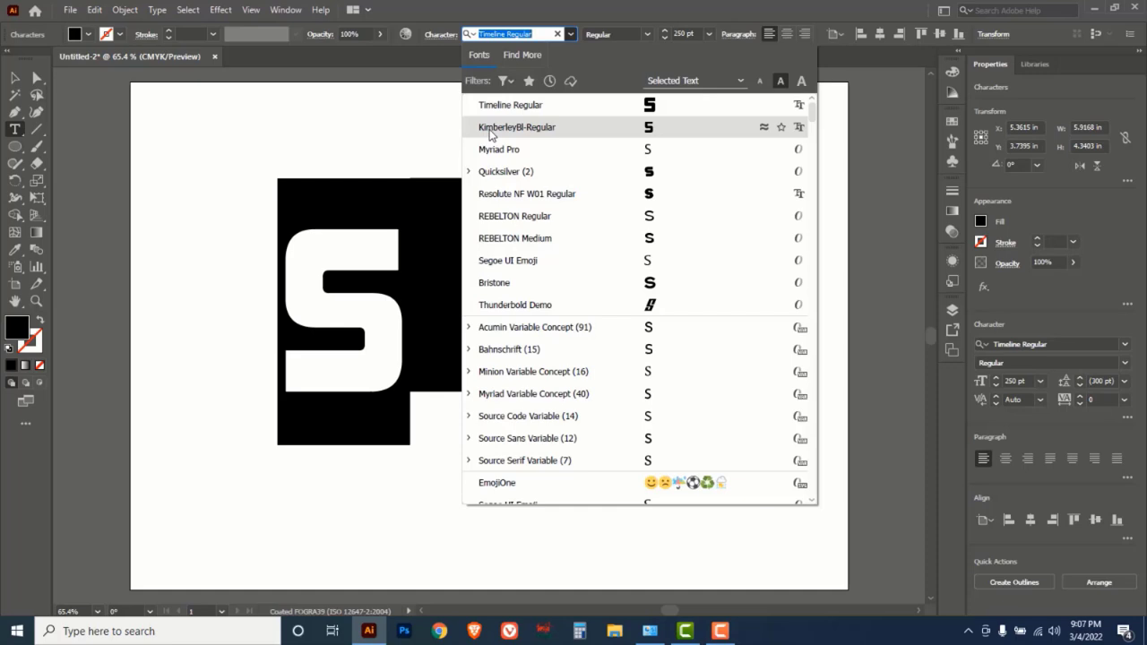
pyautogui.click(547, 131)
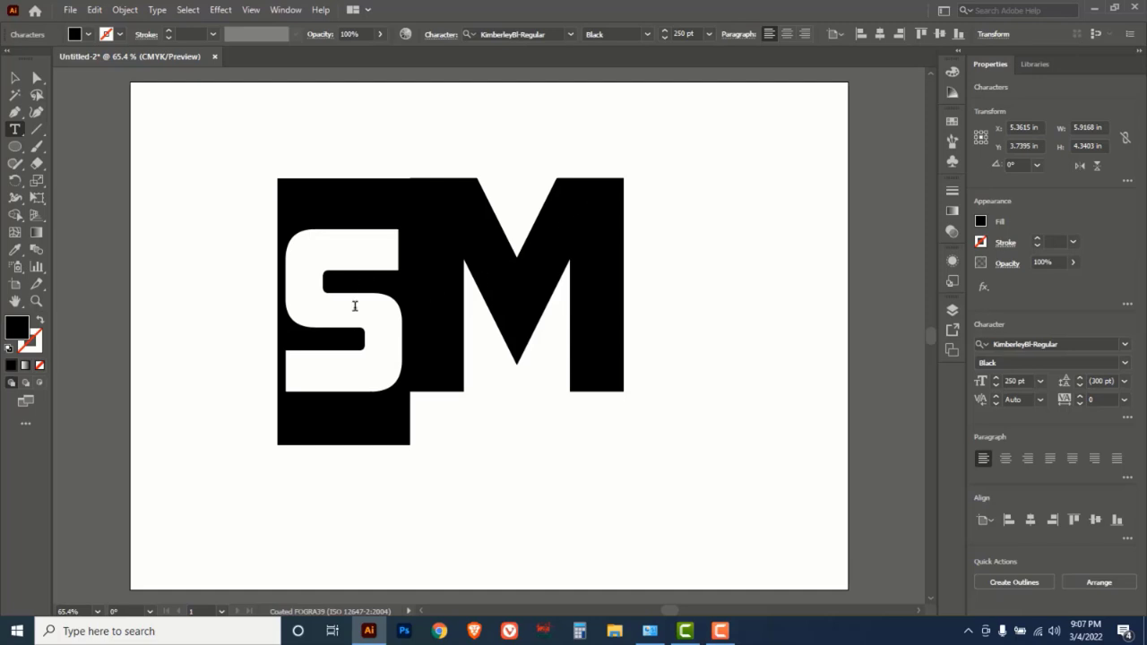
# - Enlarge the letter S to 328 pt to match the M's height, and return to selecting the whole text object
pyautogui.moveTo(995, 379); pyautogui.dragTo(998, 382)
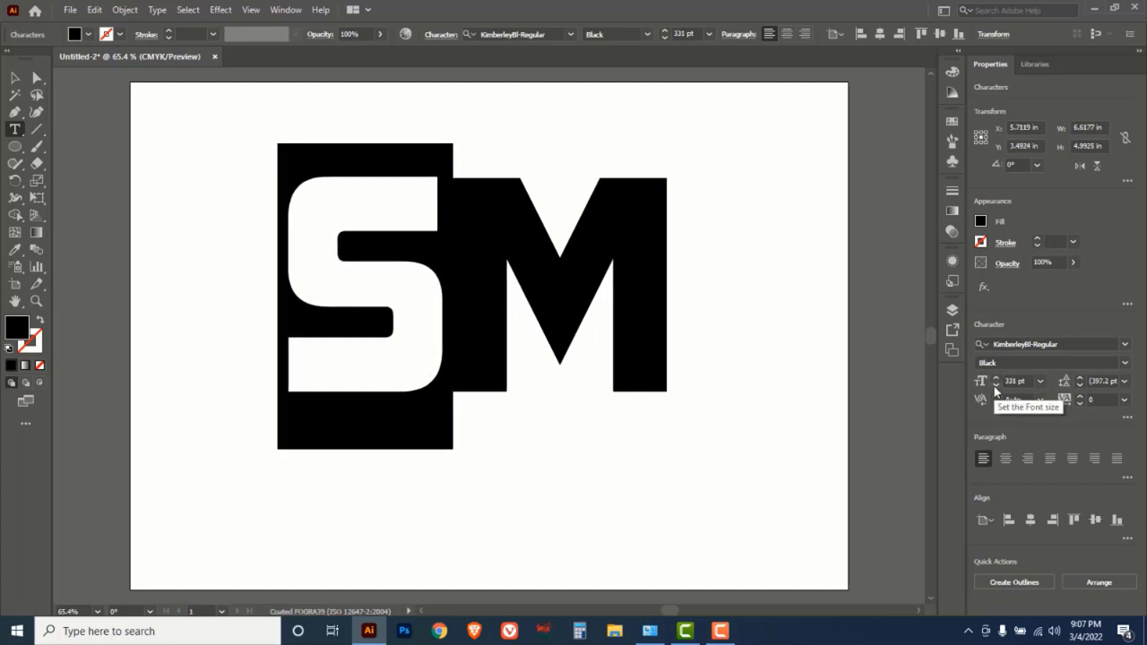
pyautogui.click(995, 387)
pyautogui.click(995, 387)
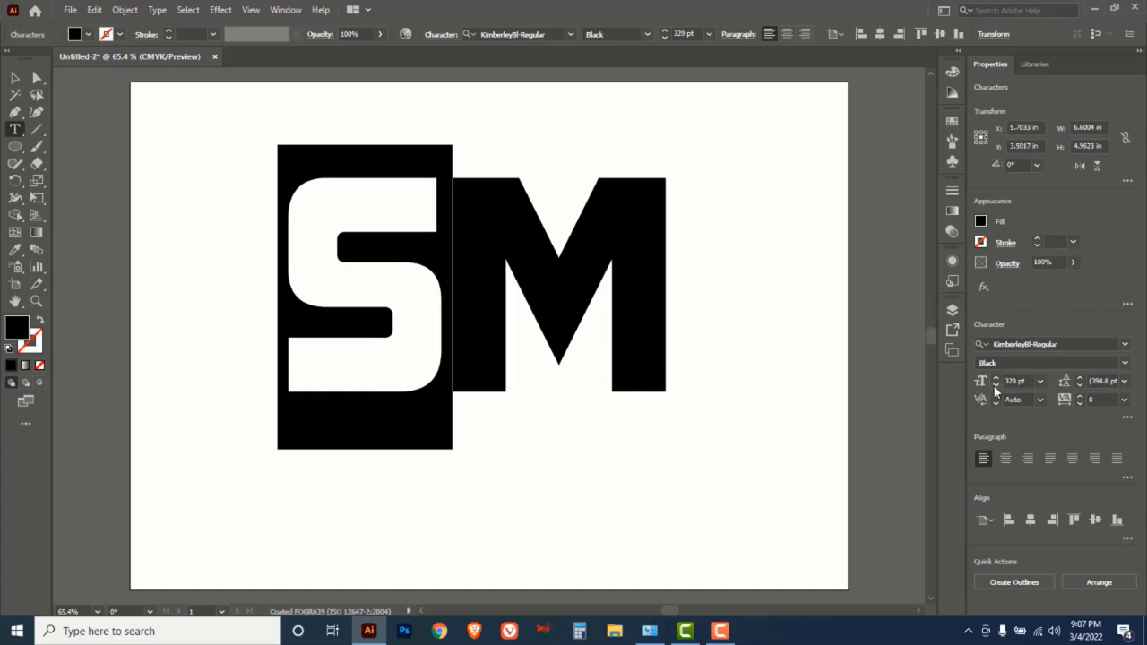
pyautogui.click(995, 387)
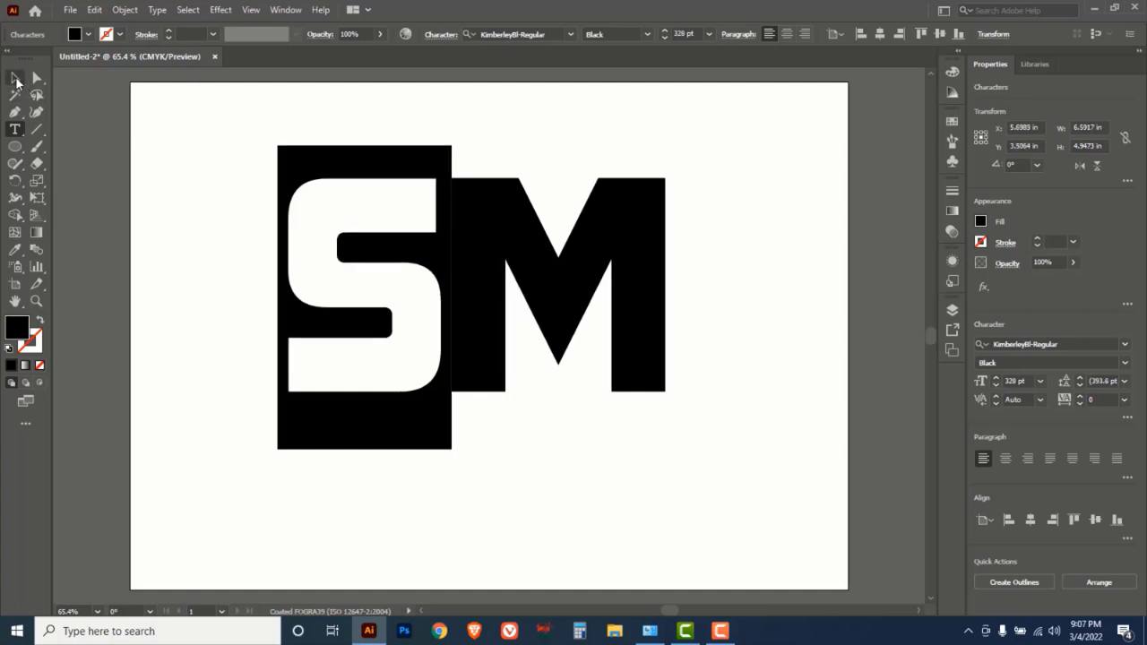
pyautogui.click(15, 81)
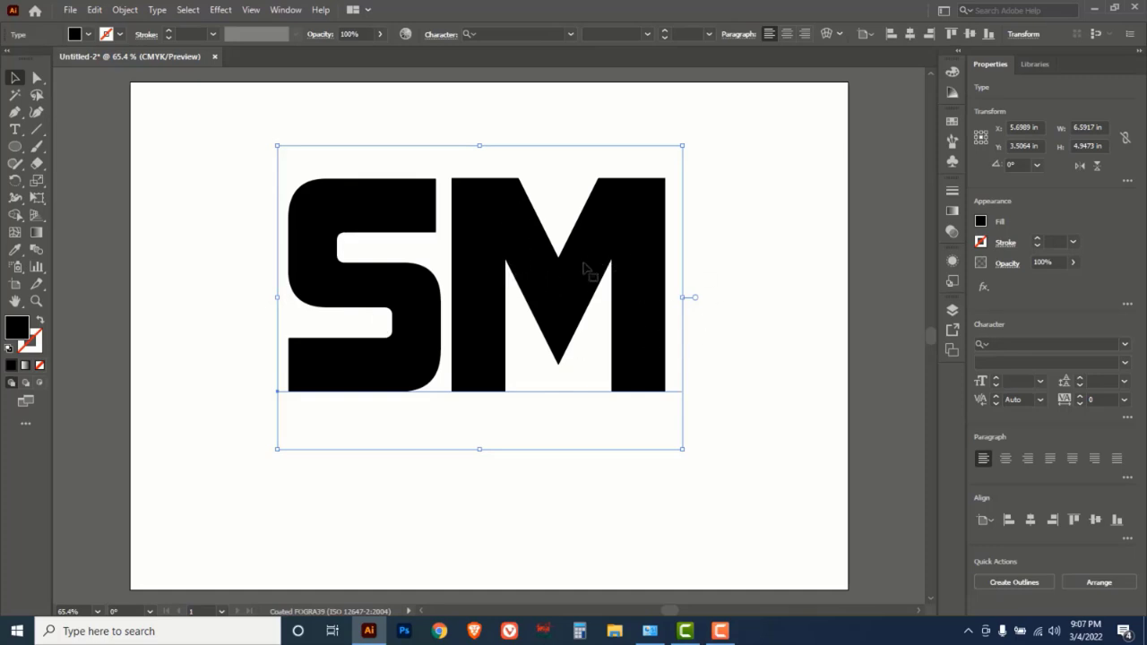
# - Convert the SM text to outlines and move the lettering to about X 4.88 in, Y 3.46 in
pyautogui.rightClick(473, 251)
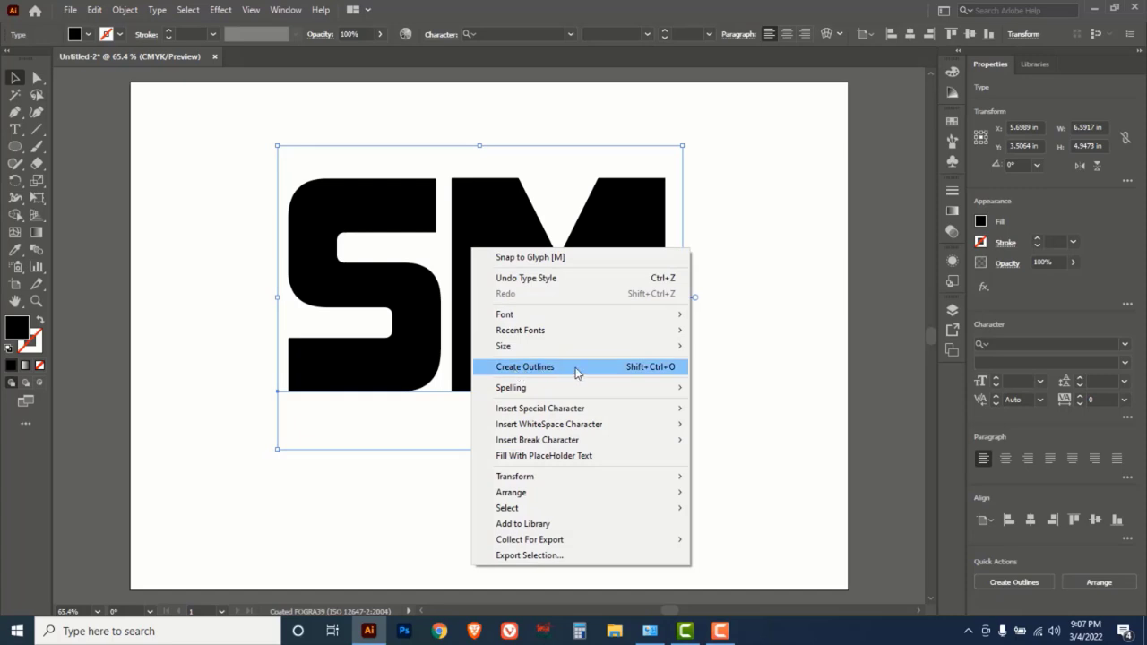
pyautogui.click(659, 367)
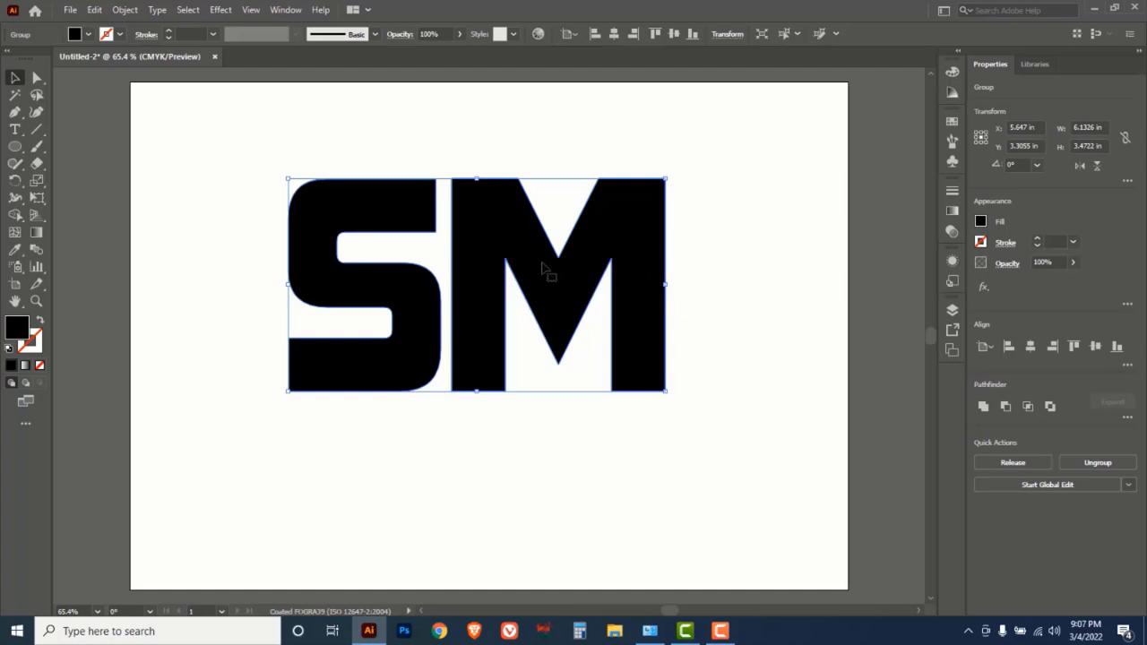
pyautogui.click(727, 290)
pyautogui.moveTo(572, 275); pyautogui.dragTo(523, 285)
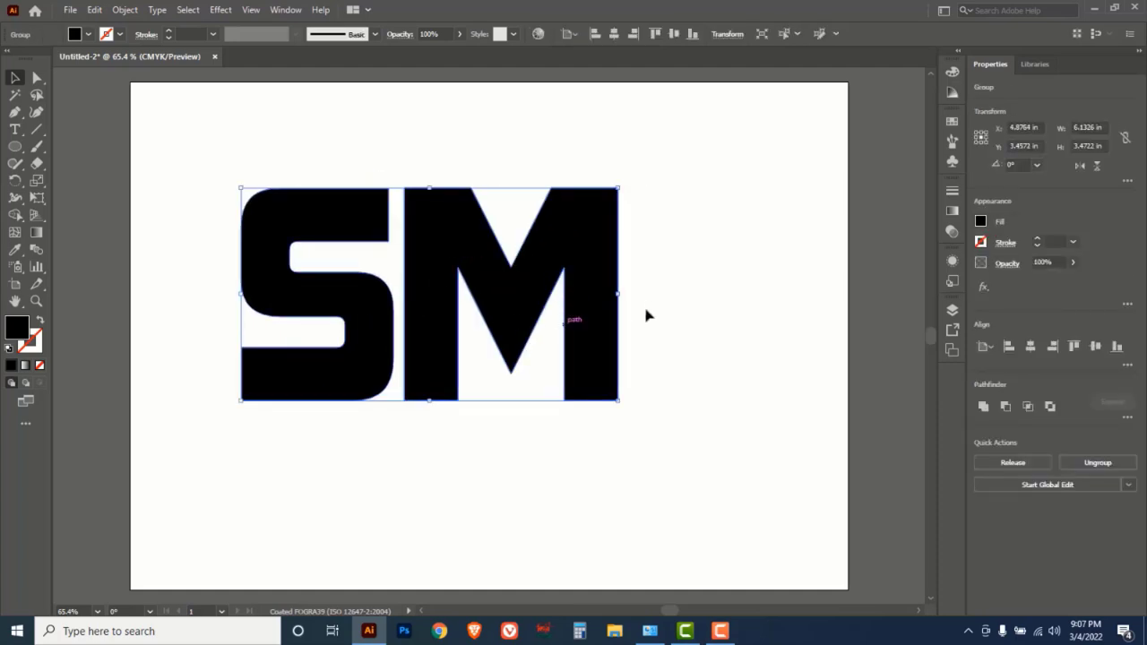
# - Ungroup the outlined SM lettering into separate letter shapes and deselect them
pyautogui.rightClick(576, 235)
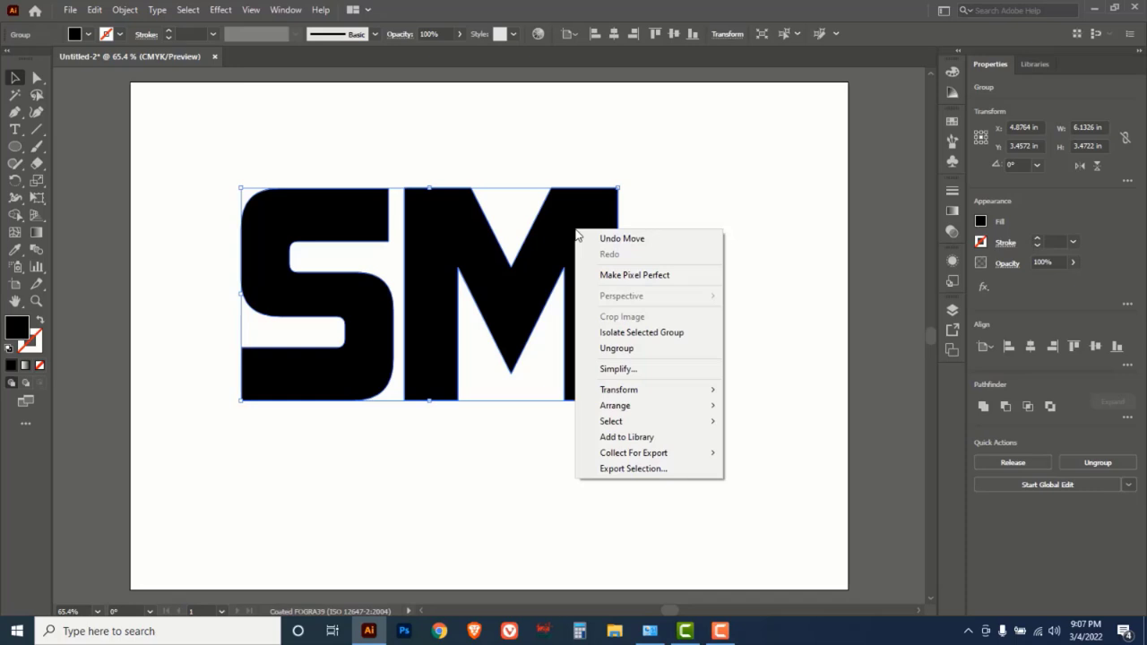
pyautogui.click(624, 349)
pyautogui.click(708, 269)
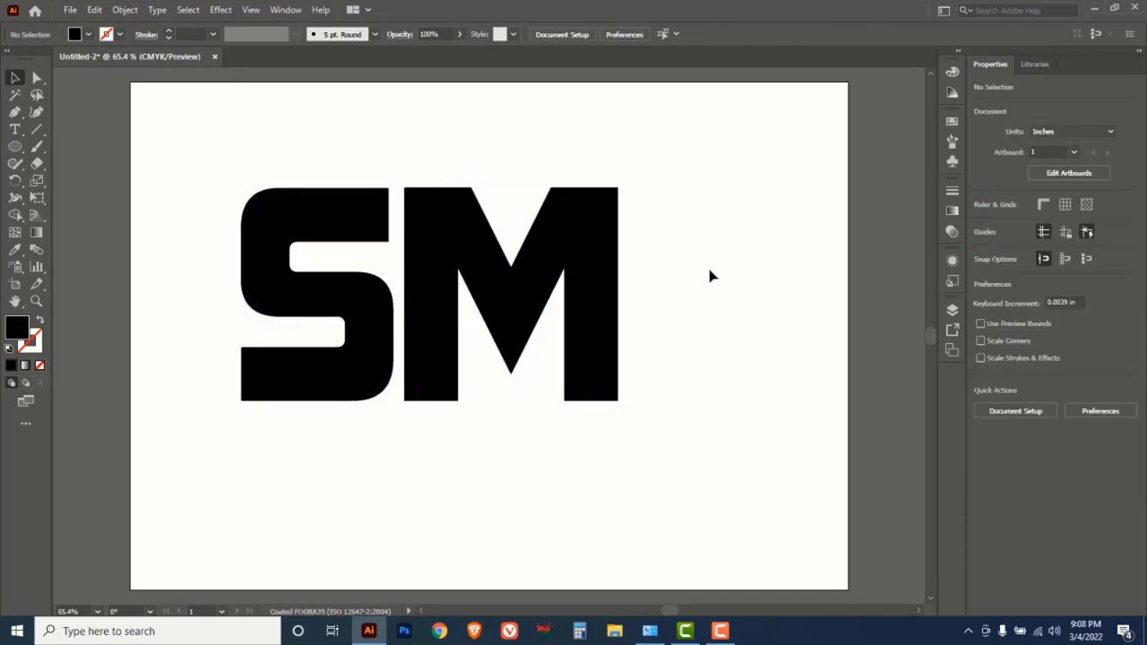
# - Delete the two lower anchor points of the M's left leg
pyautogui.click(571, 230)
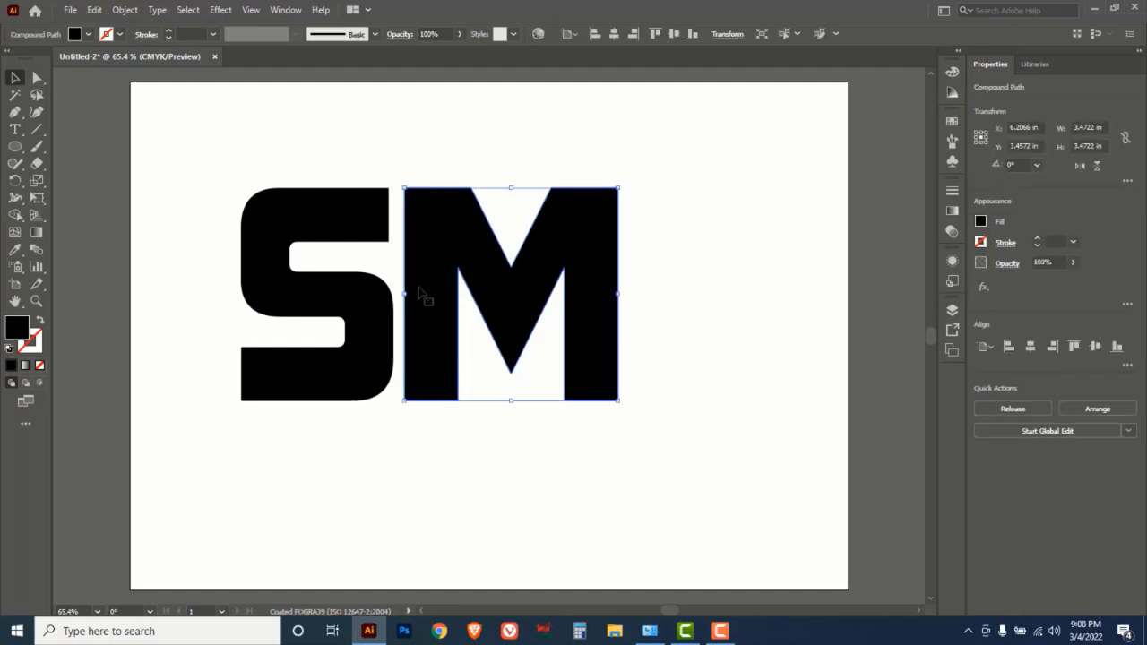
pyautogui.click(37, 79)
pyautogui.moveTo(36, 81); pyautogui.dragTo(97, 80)
pyautogui.moveTo(479, 437); pyautogui.dragTo(394, 385)
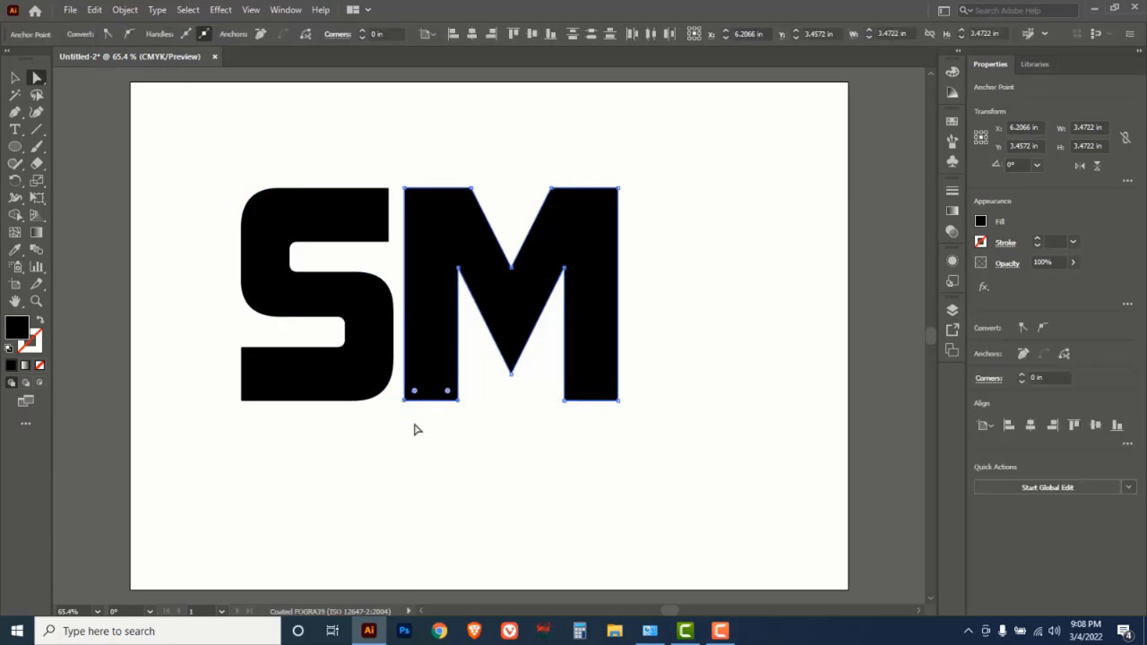
pyautogui.press('Delete')
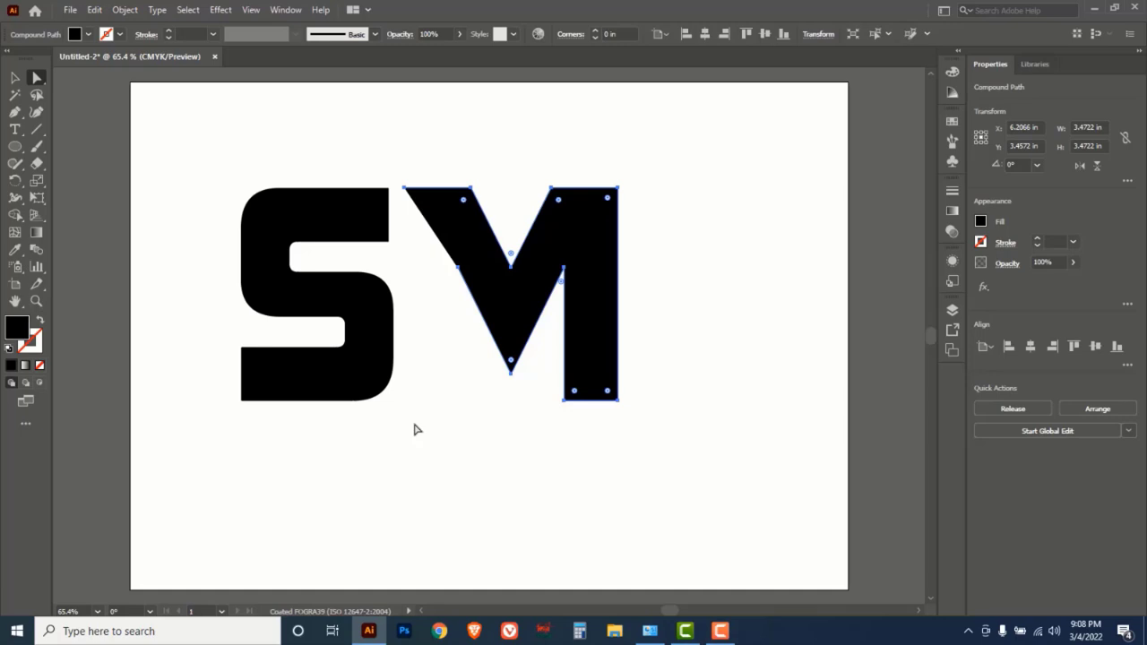
# - Extend the M's left inner anchor with the Pen tool along the diagonal to a point at about X 4.15 in, Y 0.73 in
pyautogui.click(16, 113)
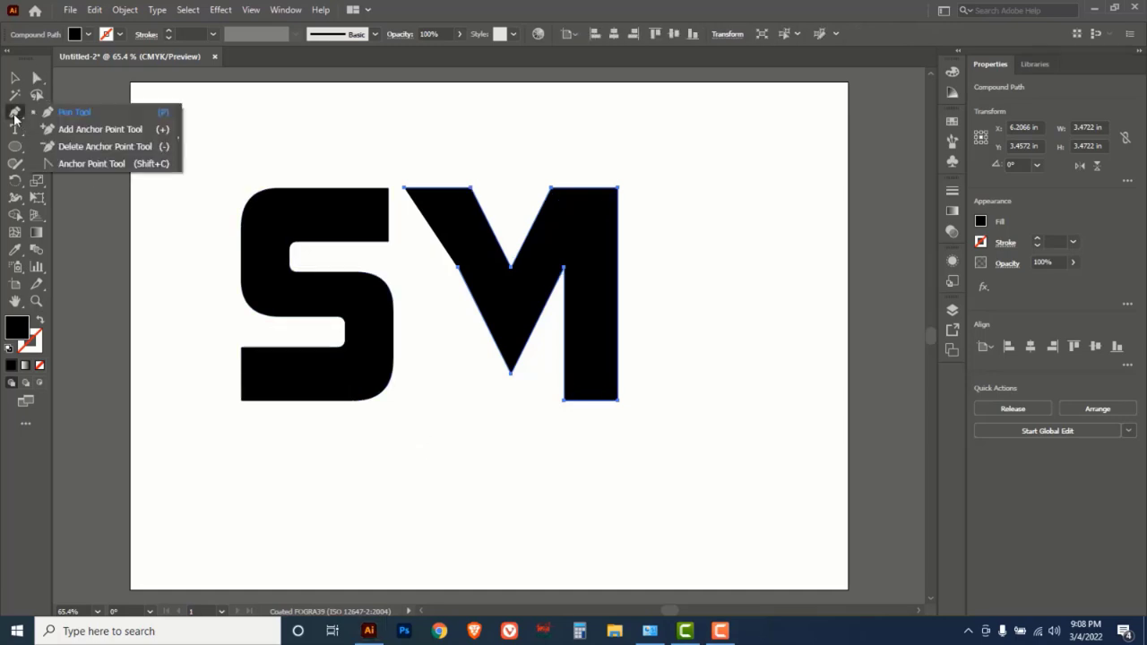
pyautogui.click(72, 112)
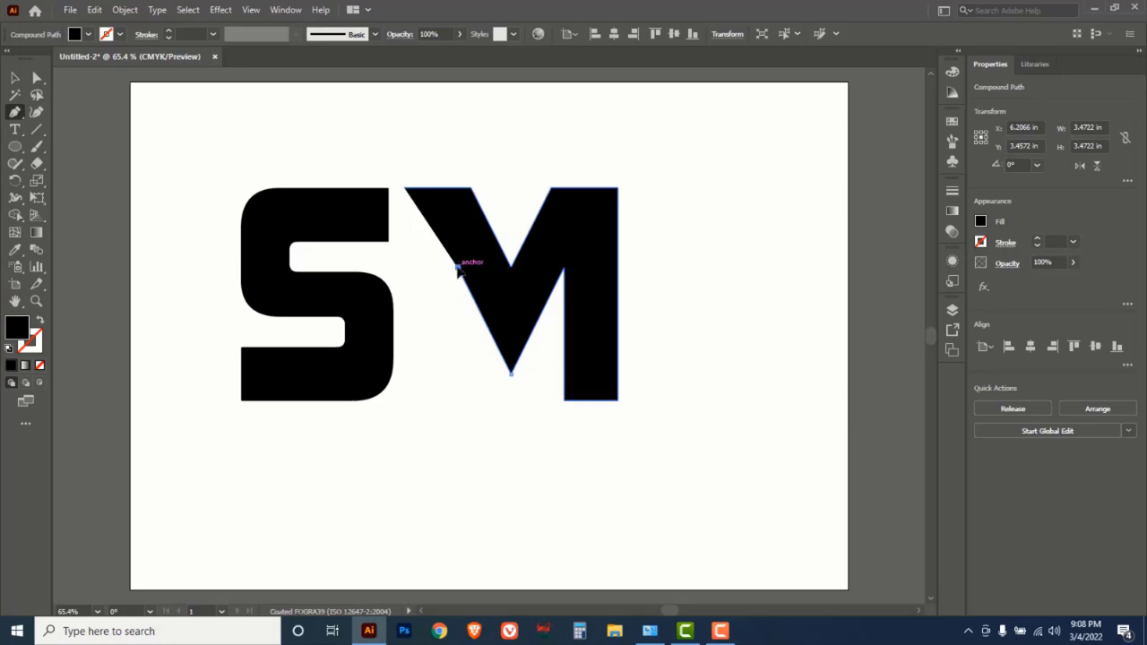
pyautogui.click(457, 269)
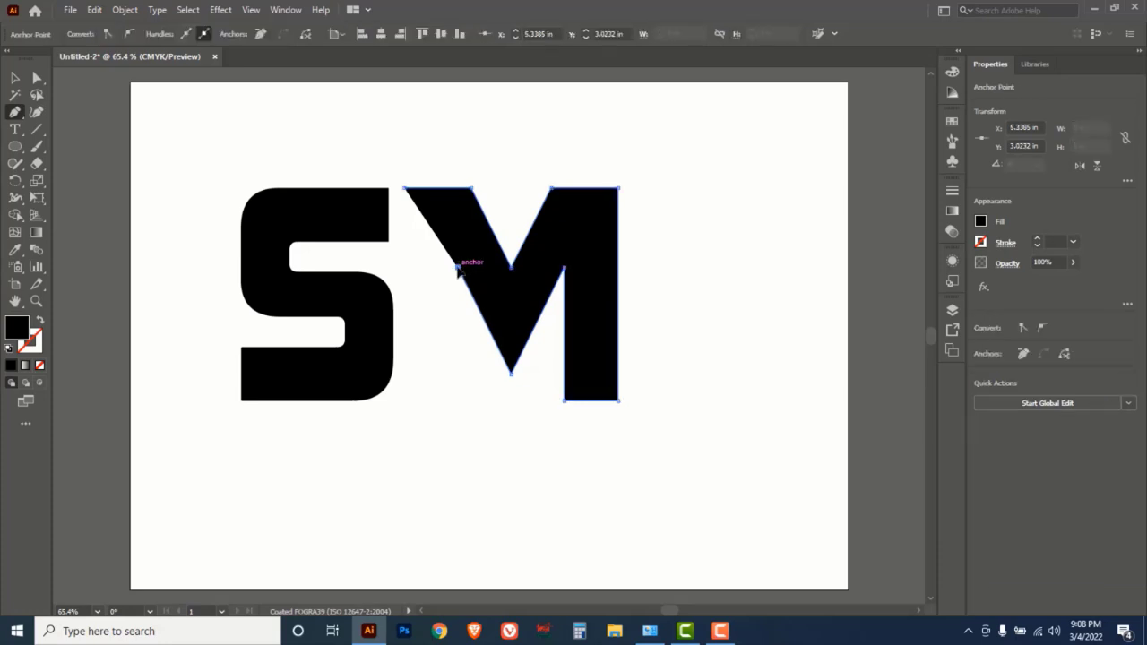
pyautogui.click(386, 127)
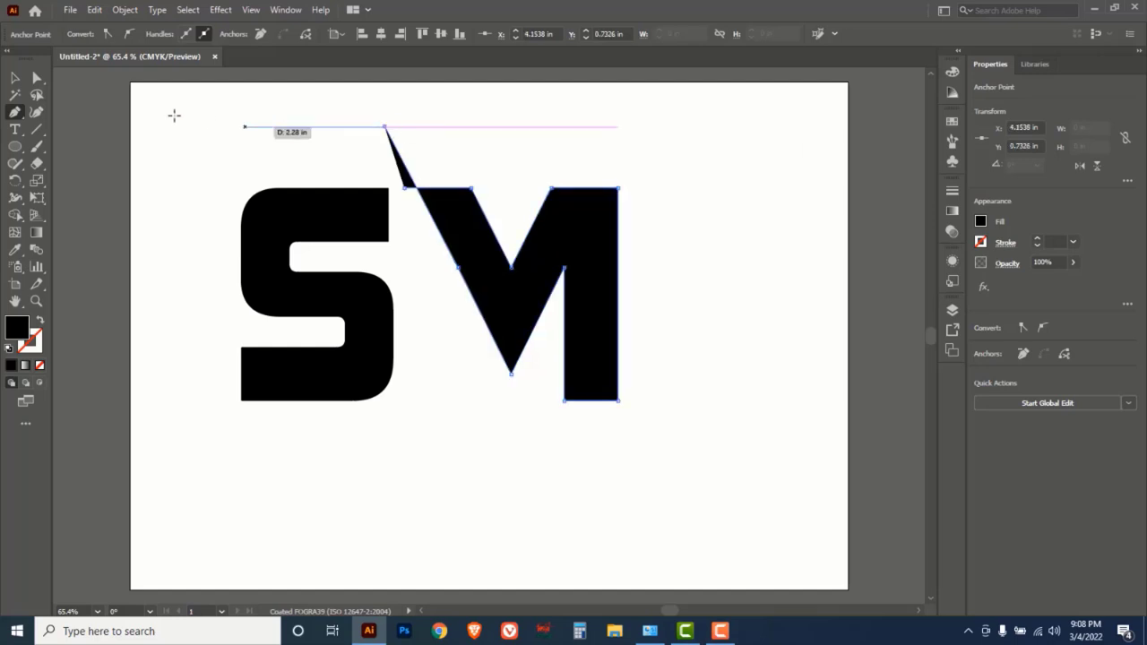
# - Separate the pointed piece above the M's top edge with the Shape Builder and delete it
pyautogui.click(15, 78)
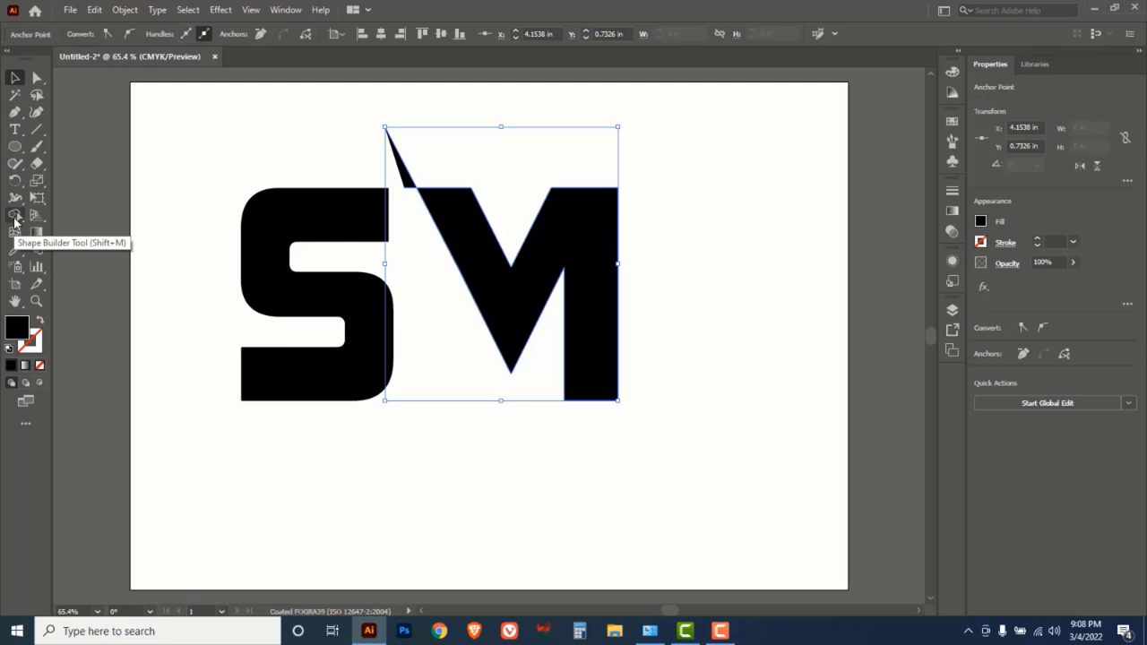
pyautogui.moveTo(15, 218); pyautogui.dragTo(40, 214)
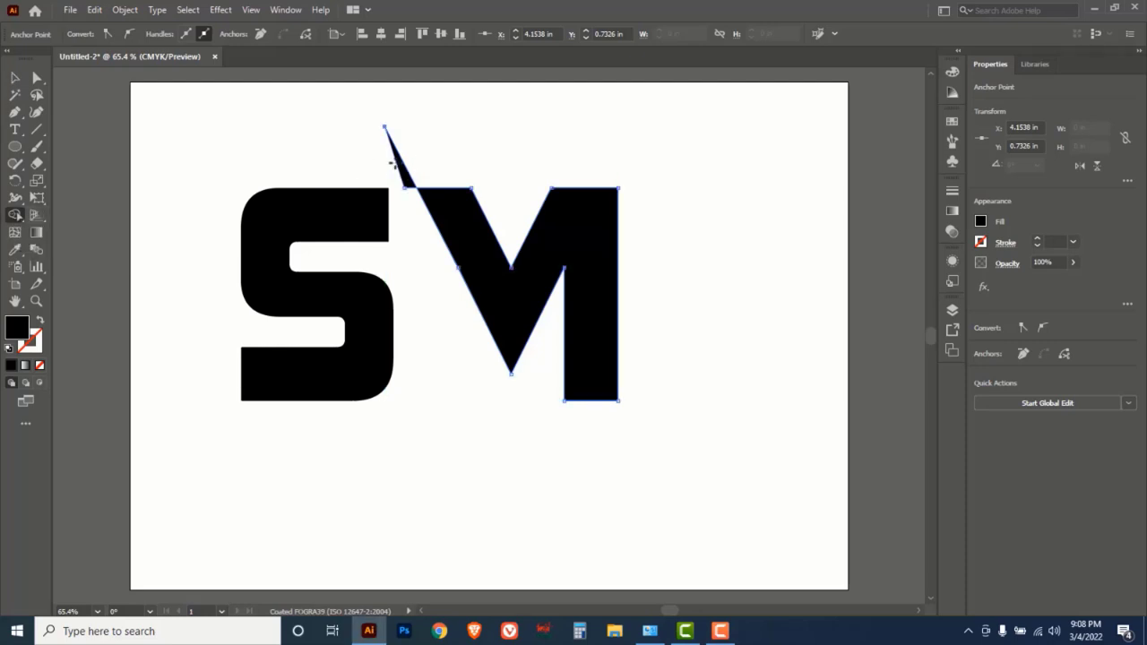
pyautogui.click(405, 179)
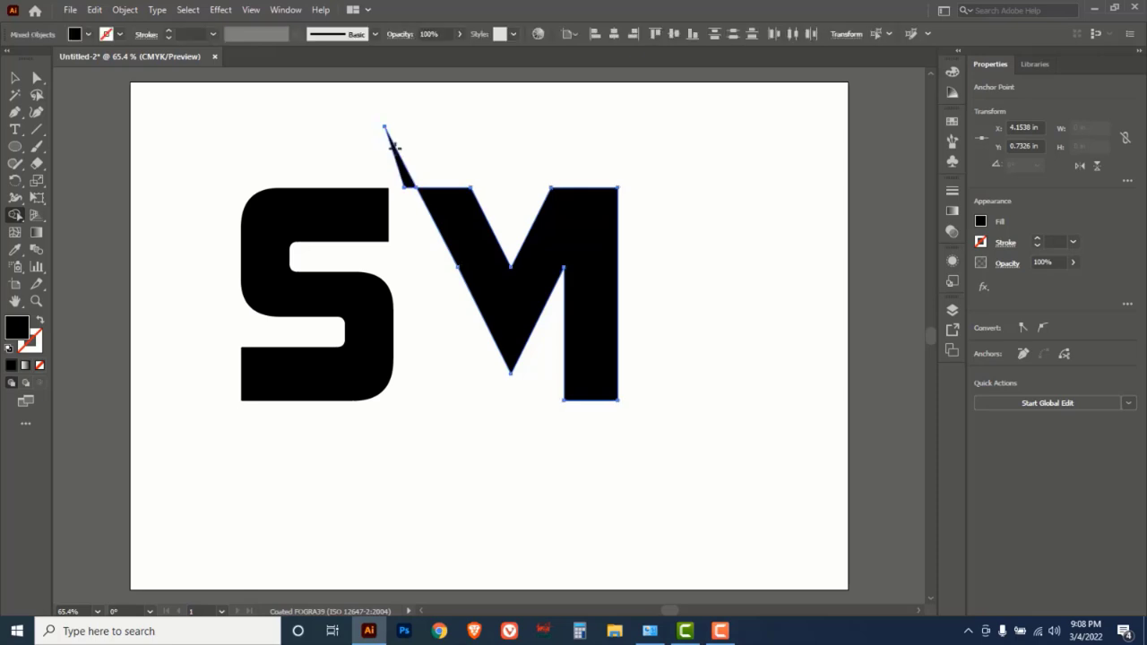
pyautogui.click(15, 81)
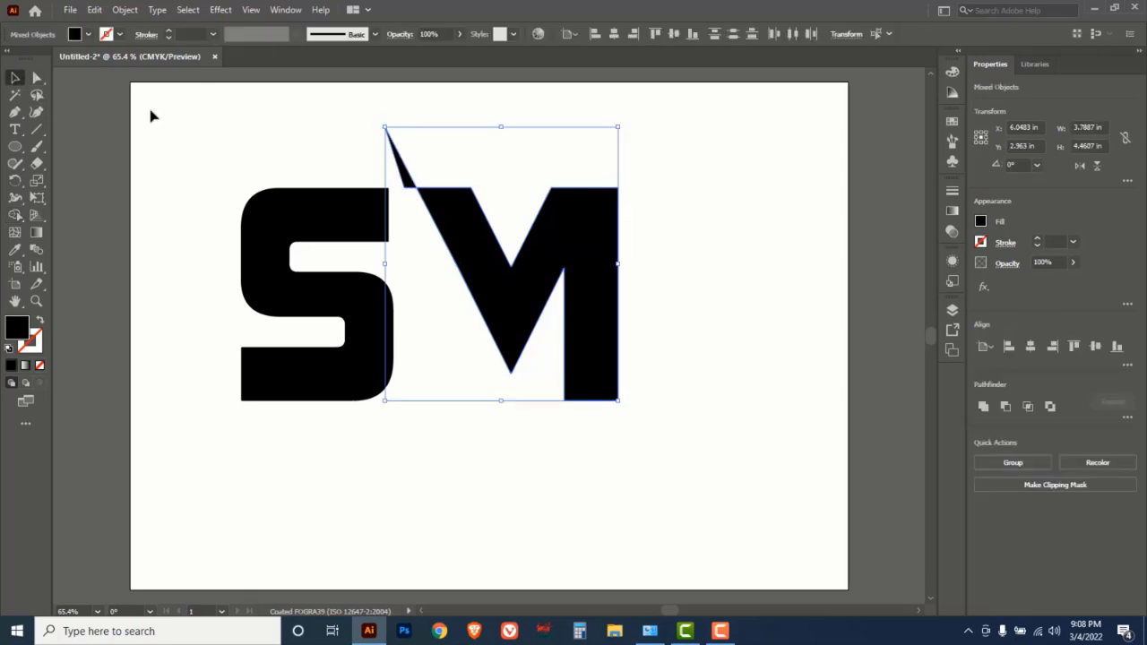
pyautogui.click(320, 138)
pyautogui.click(408, 161)
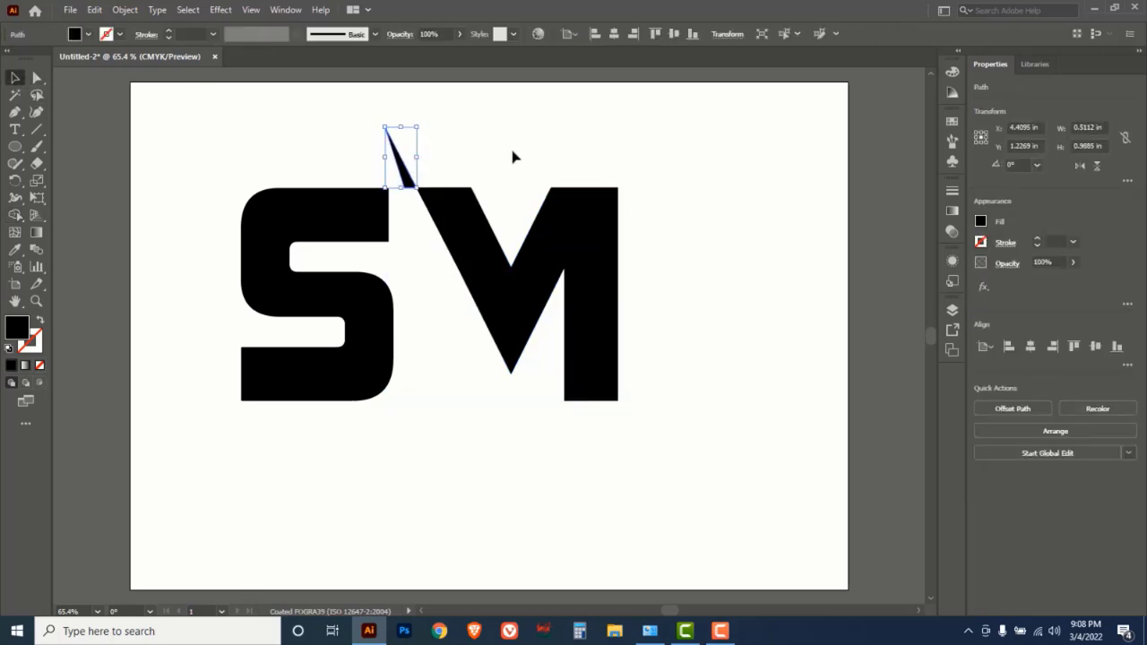
pyautogui.press('Delete')
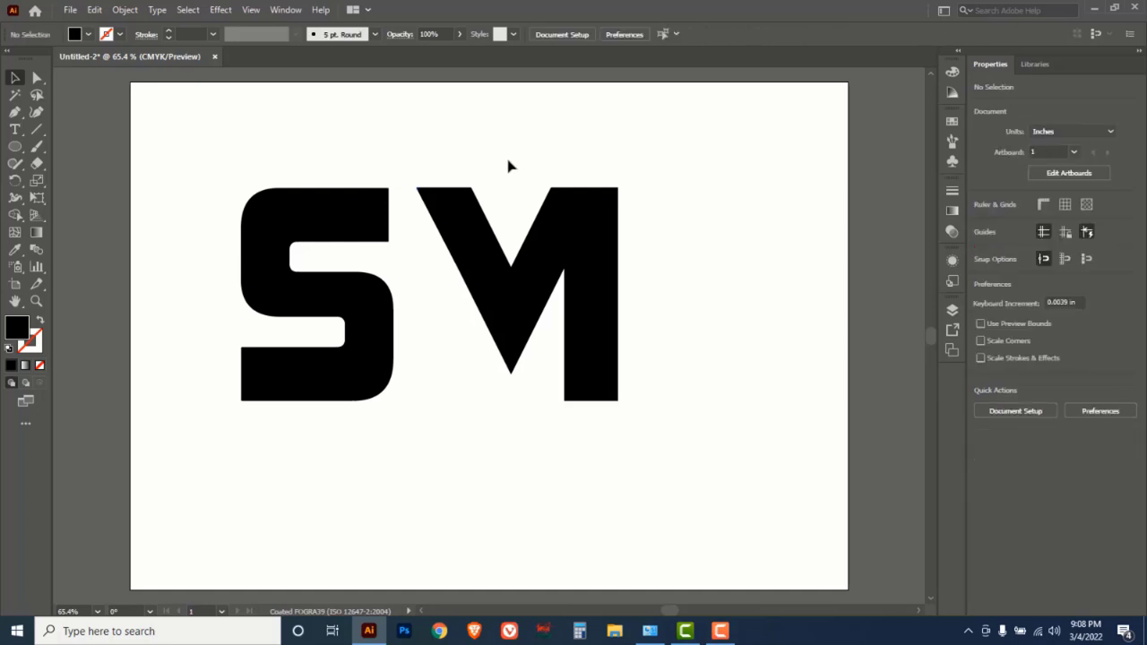
# - Move the M left to about X 5.39 in so its diagonal overlaps the S's upper arm, and switch to outline view
pyautogui.click(577, 253)
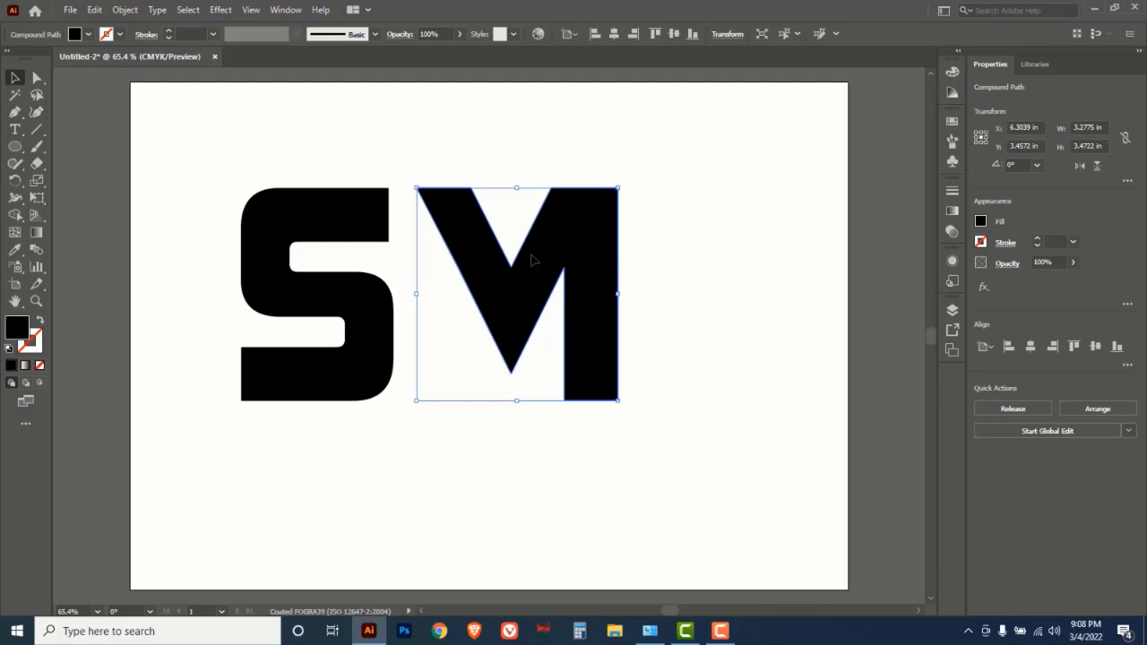
pyautogui.moveTo(533, 258); pyautogui.dragTo(478, 264)
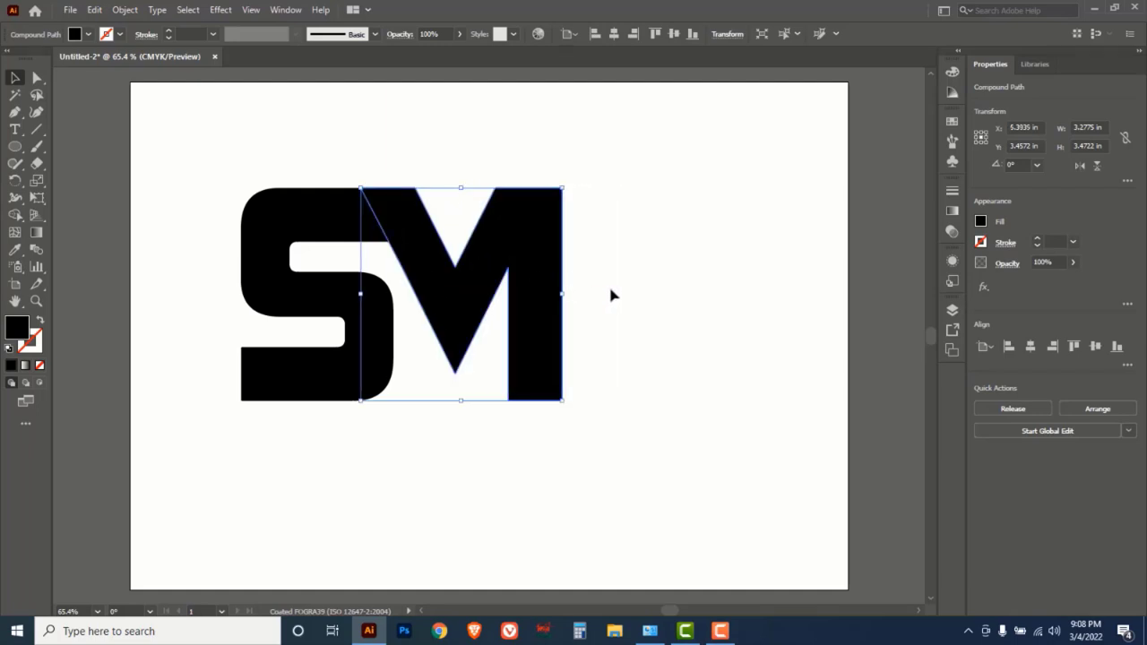
pyautogui.hotkey('ctrl', 'y')
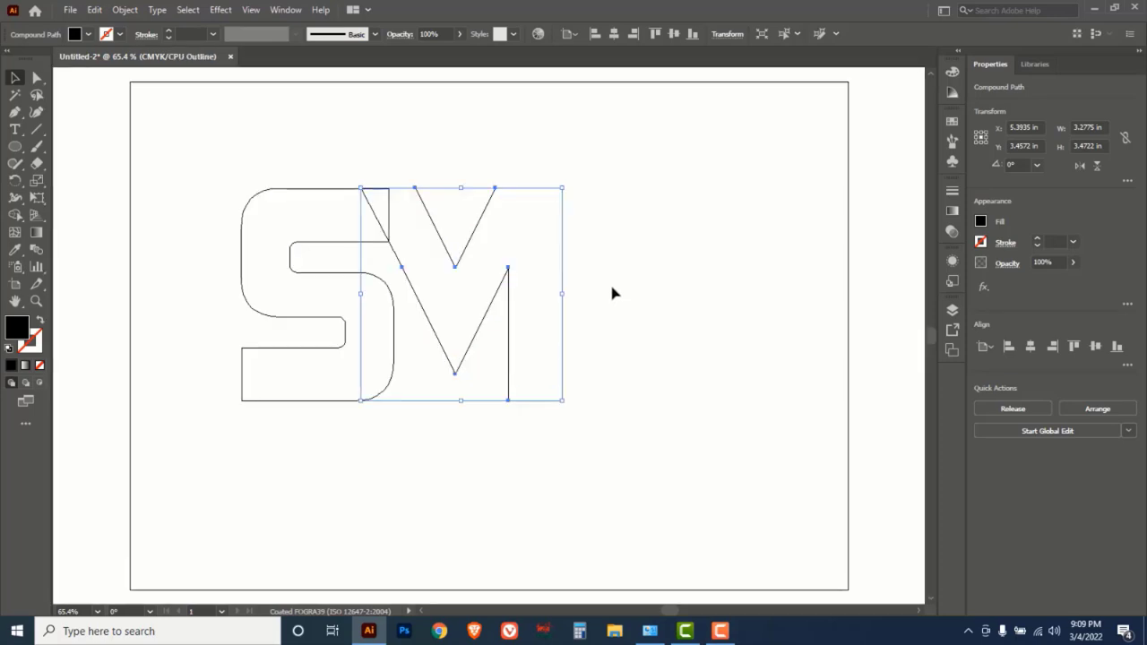
pyautogui.click(613, 275)
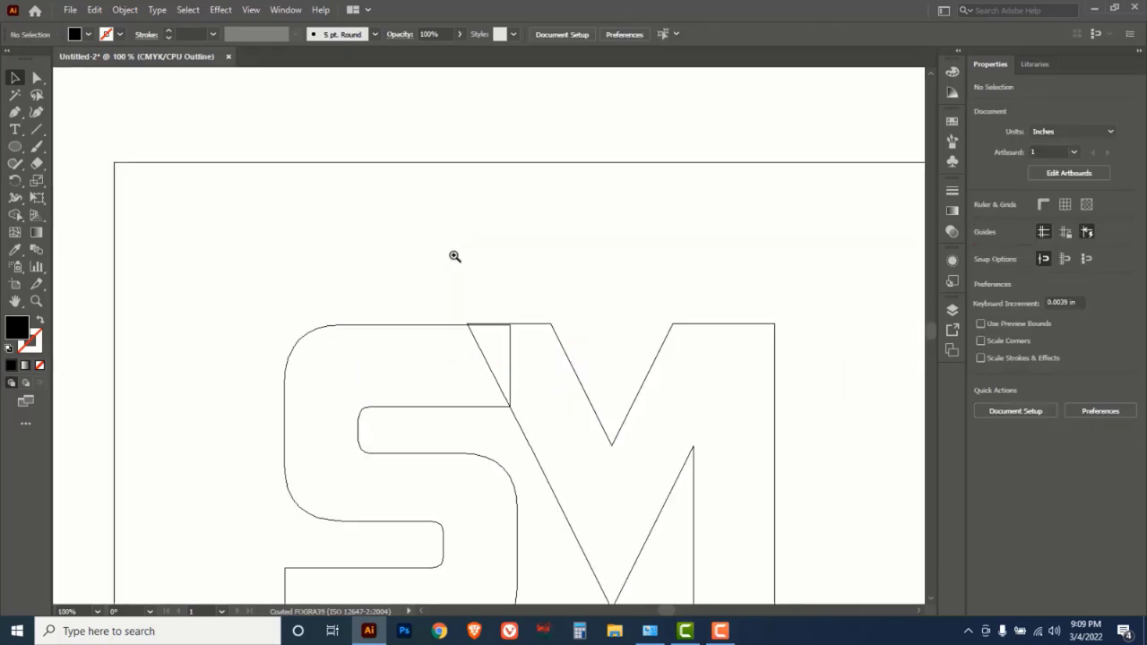
# - Enlarge the S to about 2.49 x 3.47 in so its top edge aligns with the M's, and return to preview view
pyautogui.click(374, 193)
pyautogui.click(504, 344)
pyautogui.click(488, 350)
pyautogui.click(471, 350)
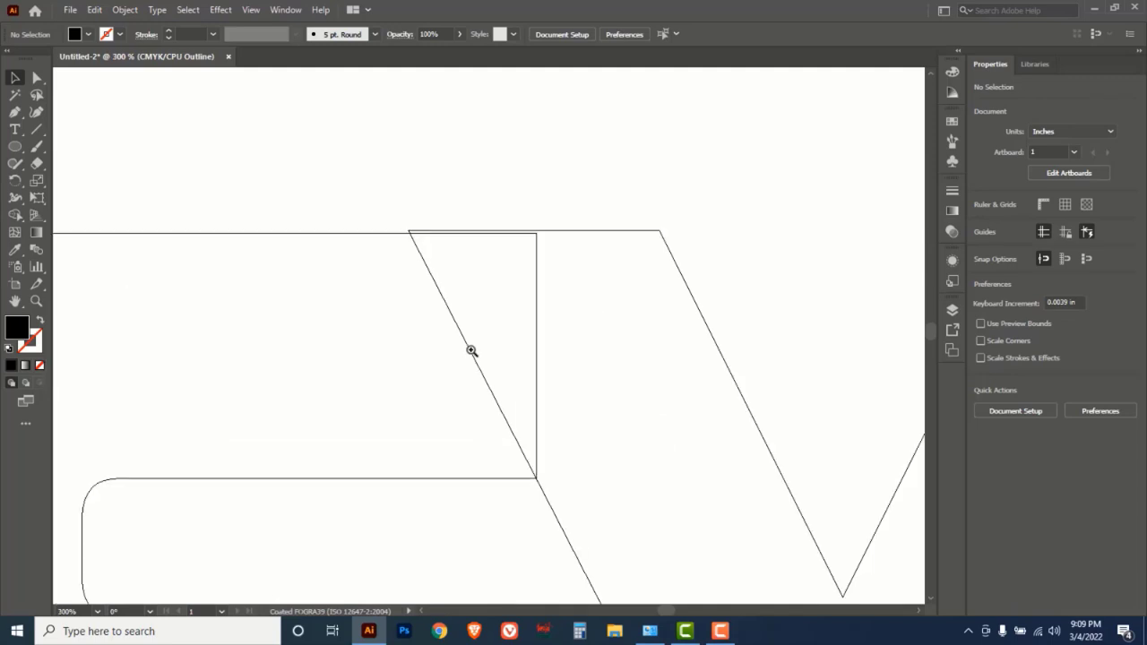
pyautogui.moveTo(212, 179); pyautogui.dragTo(477, 344)
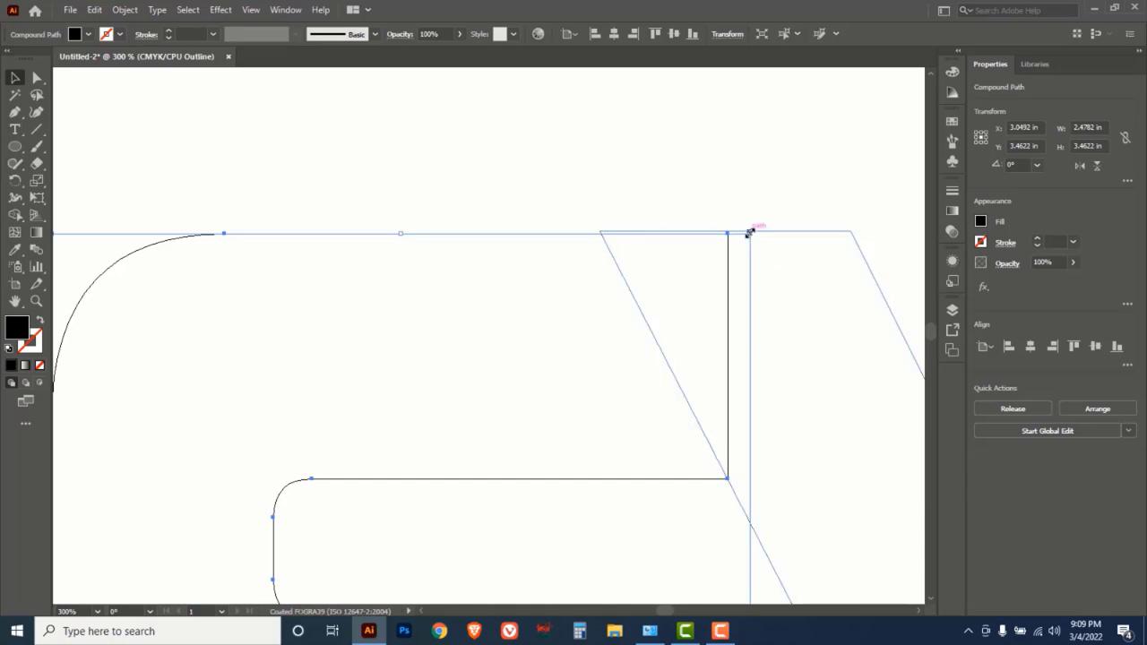
pyautogui.moveTo(750, 232); pyautogui.dragTo(755, 226)
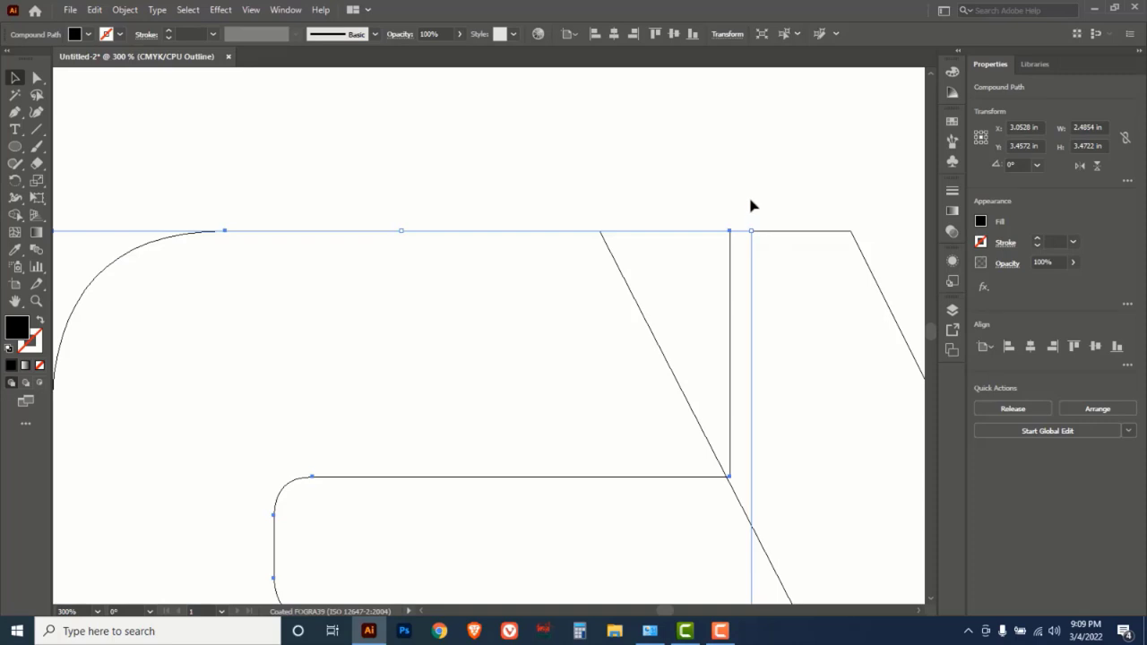
pyautogui.click(751, 206)
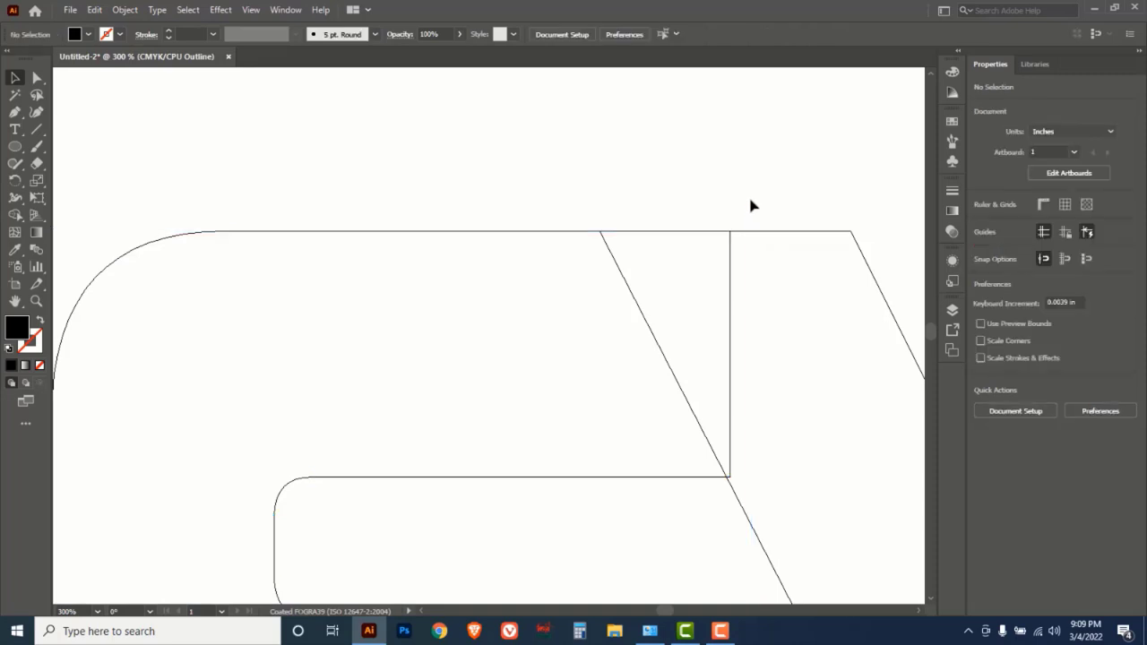
pyautogui.hotkey('ctrl', 'y')
# - Merge the overlapping S and M into a single shape with the Shape Builder and deselect it
pyautogui.keyDown('alt'); pyautogui.click(655, 198); pyautogui.keyUp('alt')
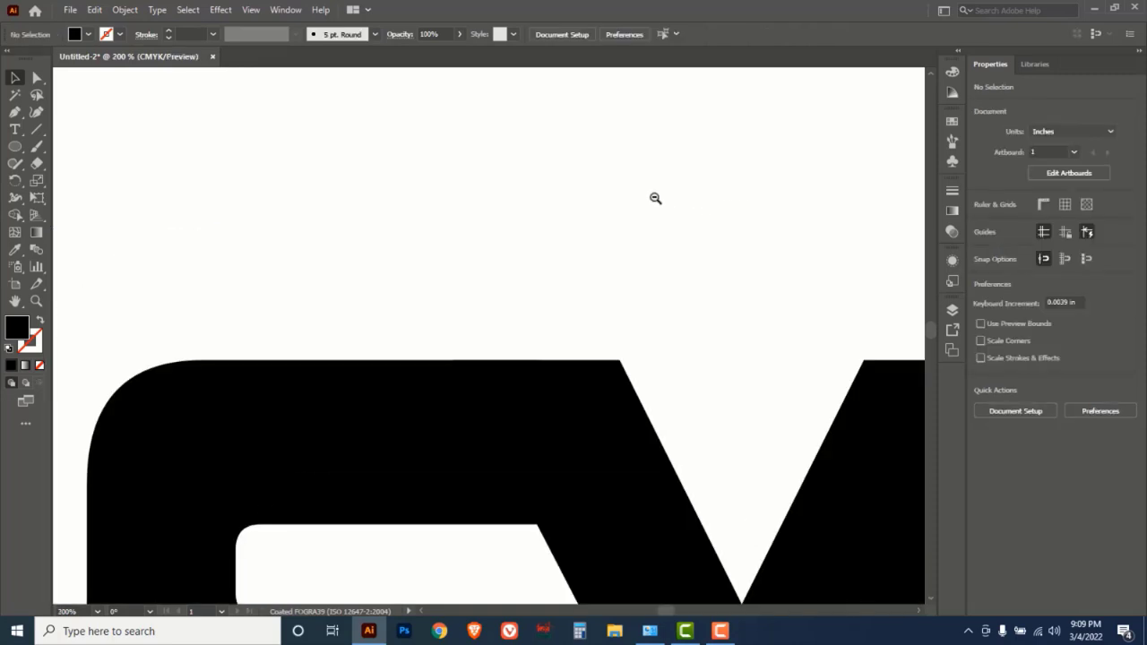
pyautogui.keyDown('alt'); pyautogui.click(624, 289); pyautogui.keyUp('alt')
pyautogui.keyDown('alt'); pyautogui.click(550, 351); pyautogui.keyUp('alt')
pyautogui.keyDown('alt'); pyautogui.click(546, 357); pyautogui.keyUp('alt')
pyautogui.moveTo(547, 358); pyautogui.dragTo(617, 183)
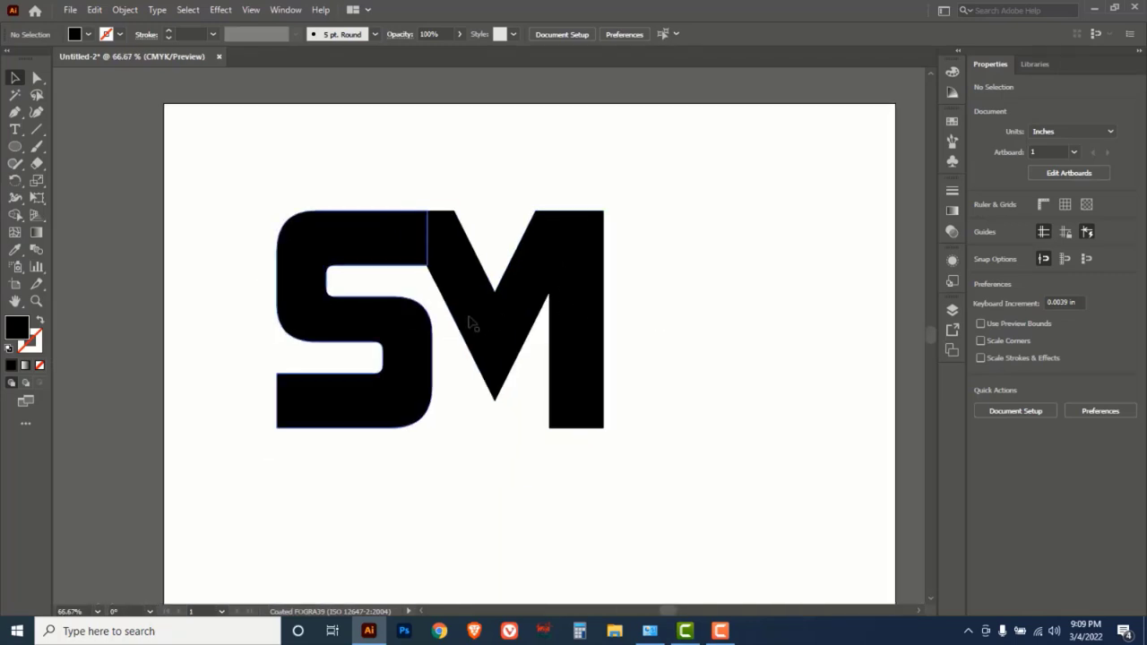
pyautogui.click(429, 362)
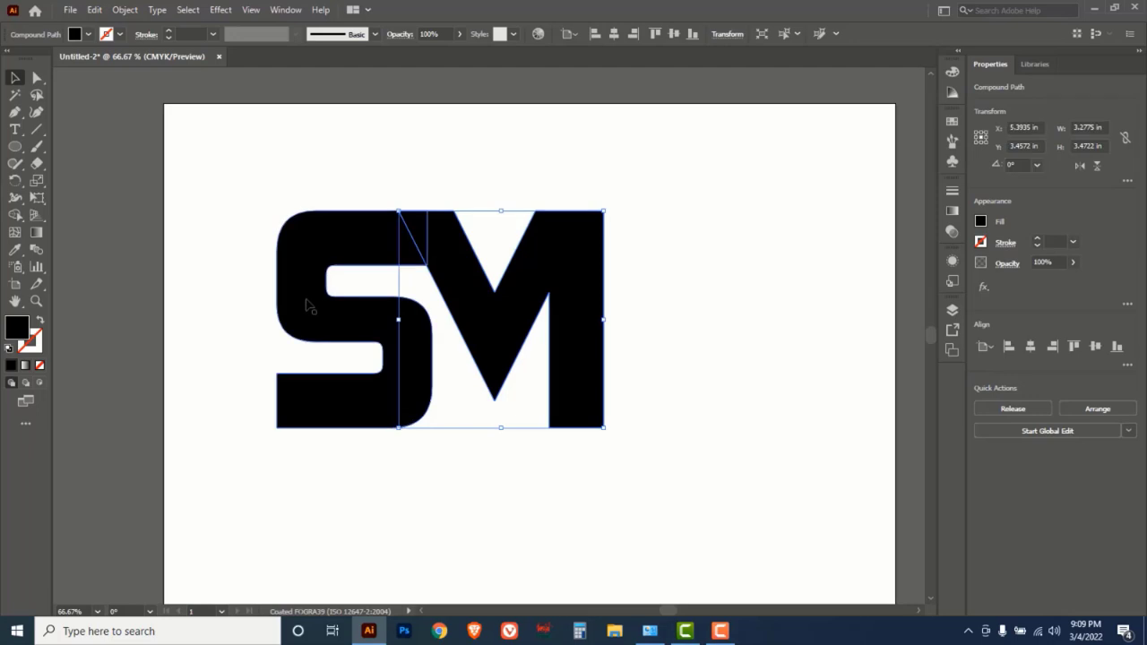
pyautogui.click(404, 332)
pyautogui.click(676, 302)
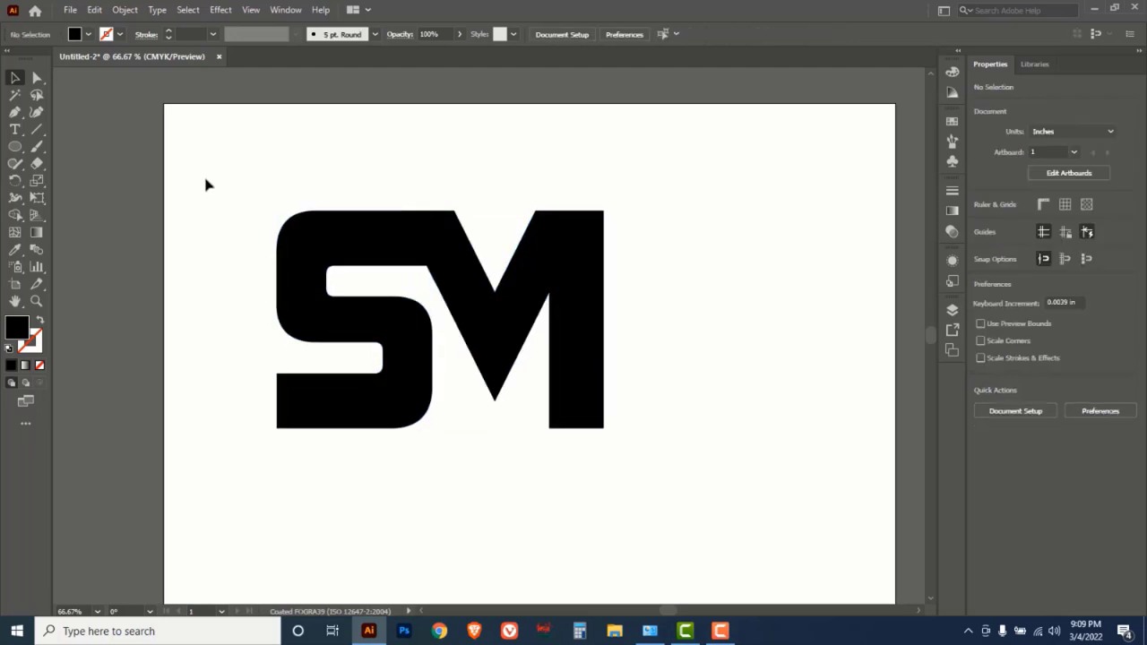
pyautogui.moveTo(206, 182); pyautogui.dragTo(684, 436)
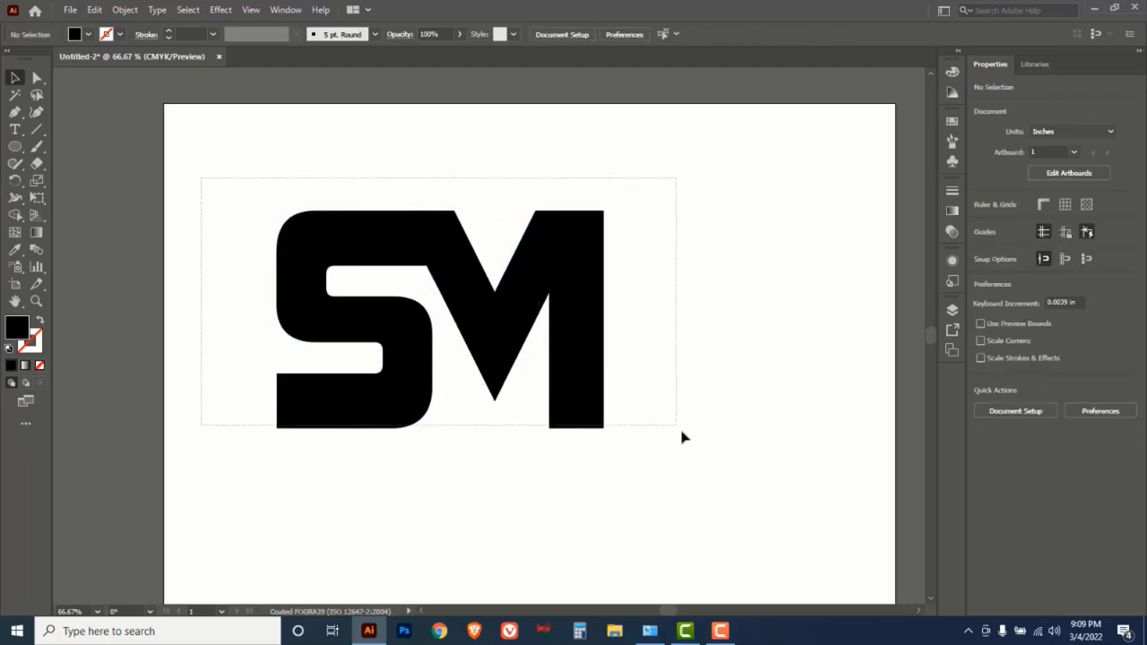
pyautogui.click(15, 218)
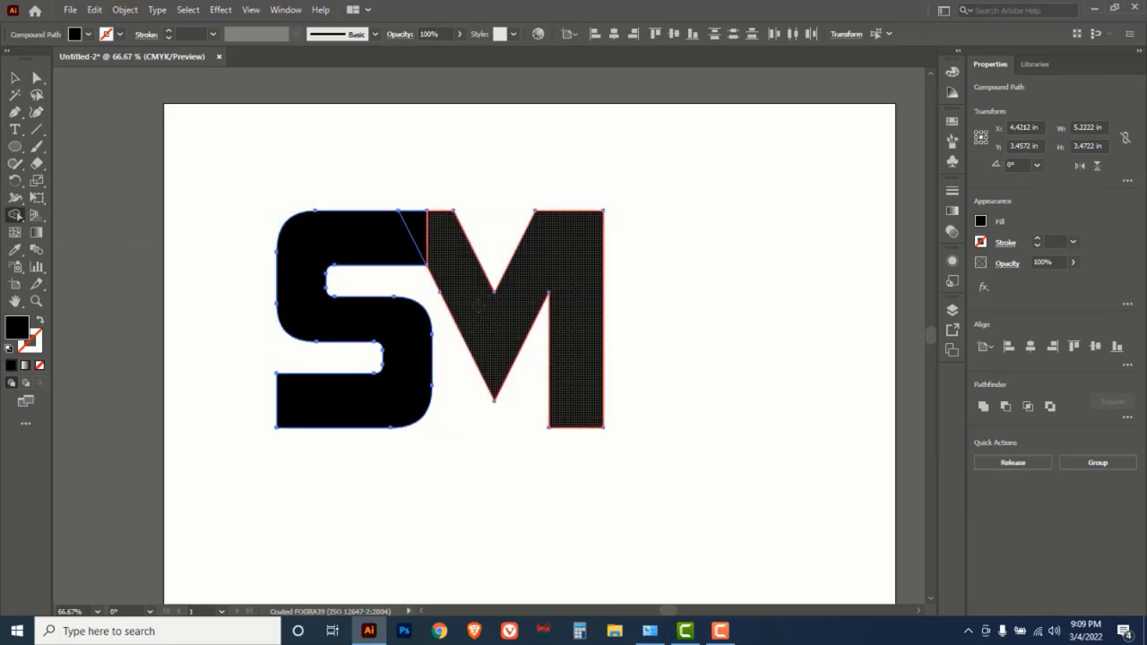
pyautogui.moveTo(427, 231)
pyautogui.mouseDown()
pyautogui.moveTo(397, 217)
pyautogui.moveTo(341, 231)
pyautogui.mouseUp()
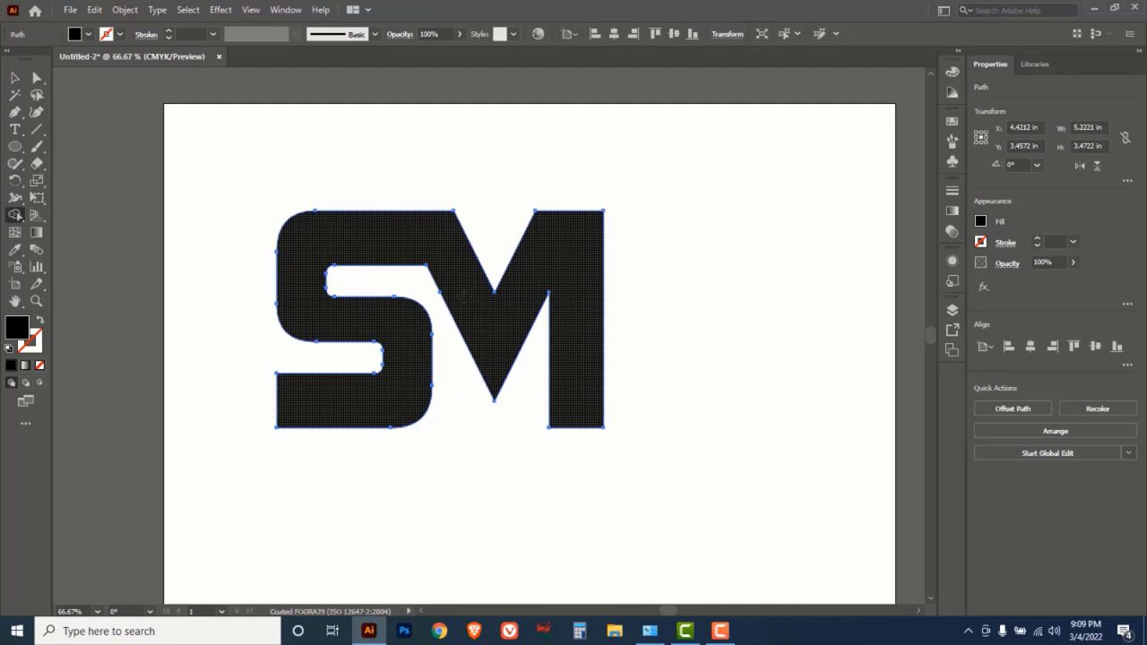
pyautogui.click(15, 80)
pyautogui.click(248, 161)
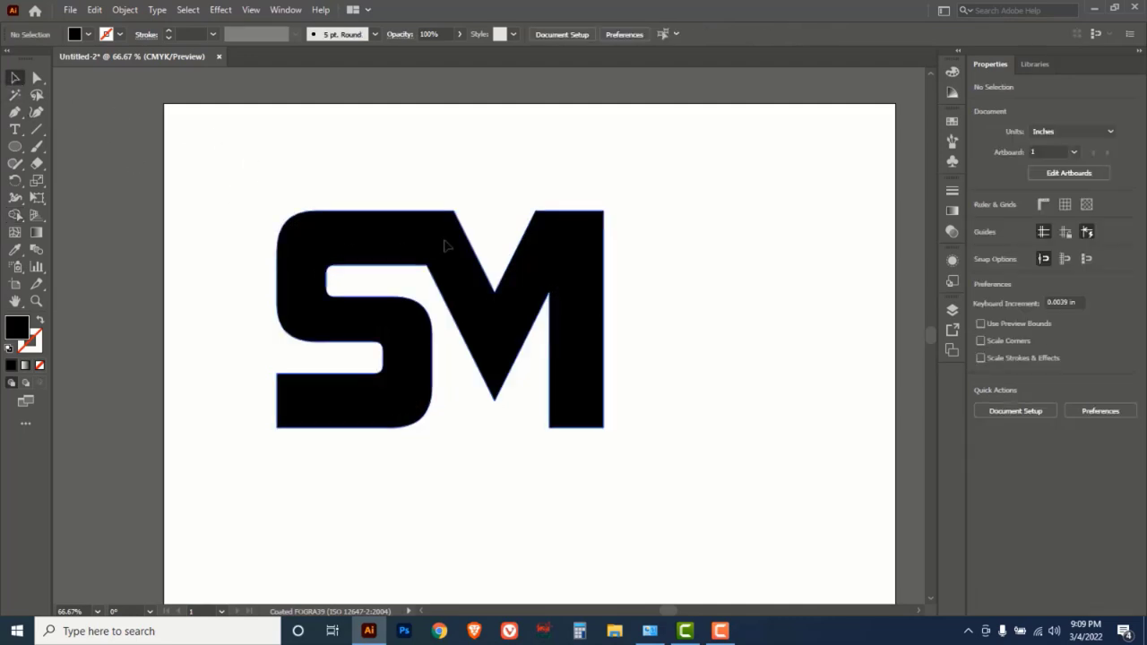
# - Move the merged SM lettermark toward the middle of the artboard and deselect it
pyautogui.moveTo(443, 243); pyautogui.dragTo(654, 215)
pyautogui.moveTo(670, 283); pyautogui.dragTo(596, 369)
pyautogui.click(596, 197)
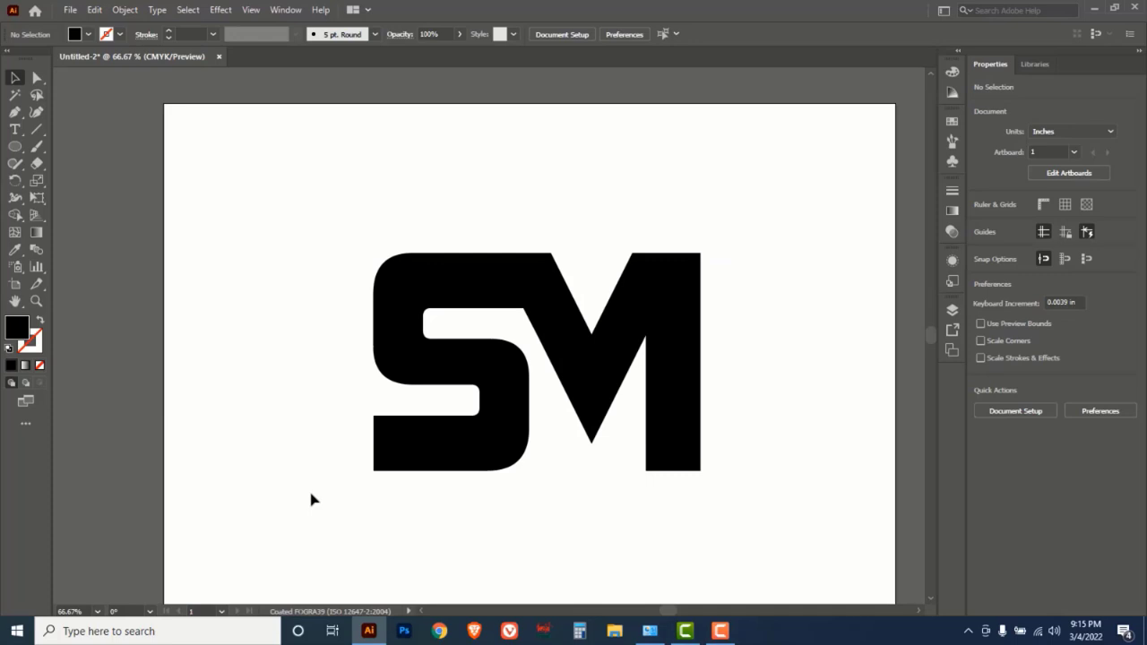
# - Switch to Chrome and search Google for "NIKE LOGO"
pyautogui.click(440, 631)
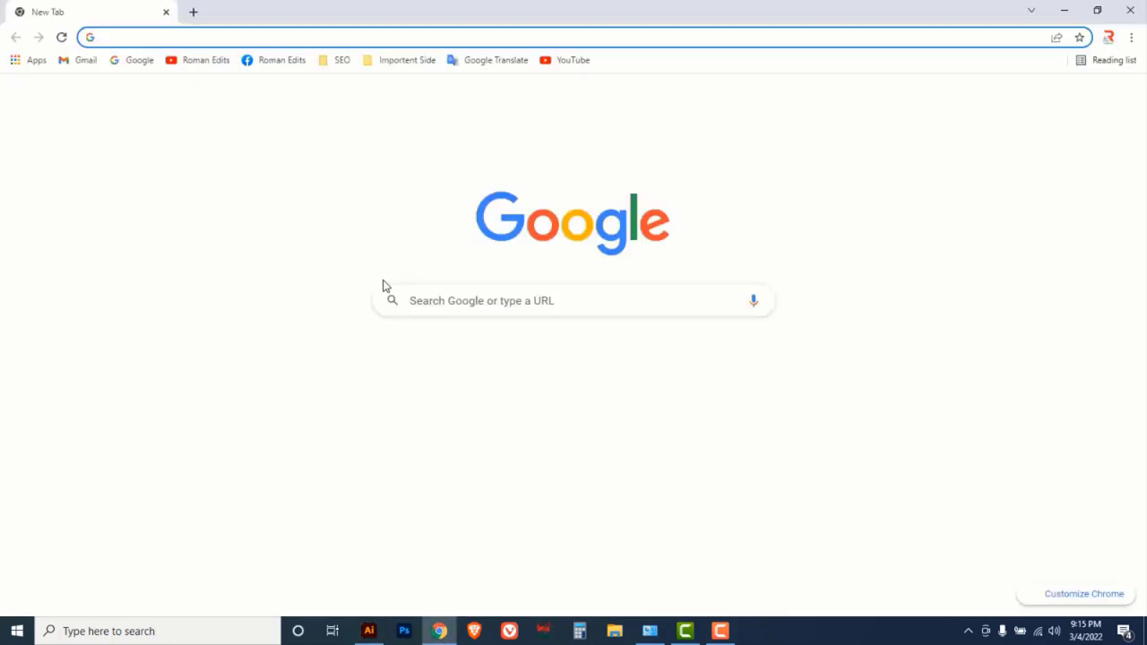
pyautogui.click(460, 300)
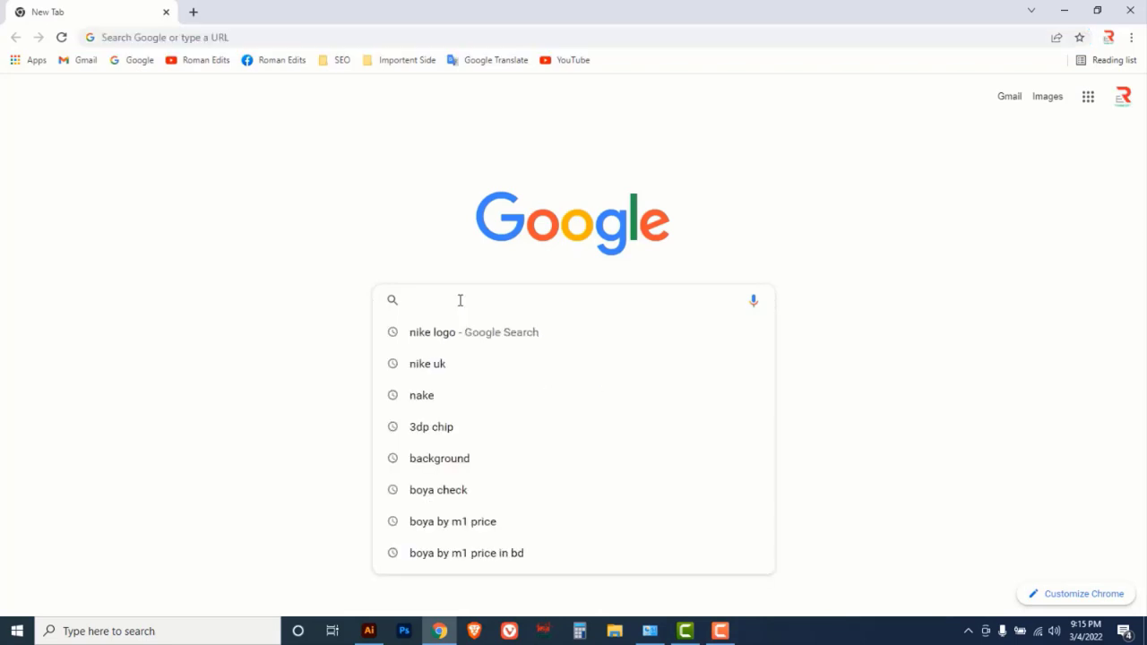
pyautogui.write('NI')
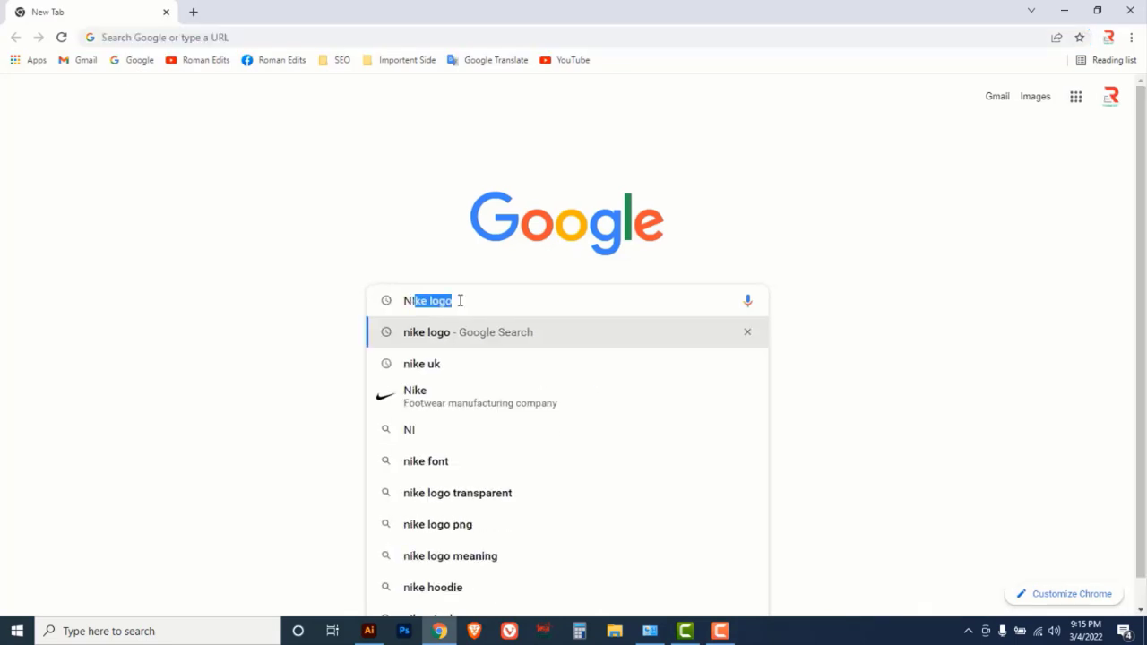
pyautogui.write('KE')
pyautogui.write('LOGO')
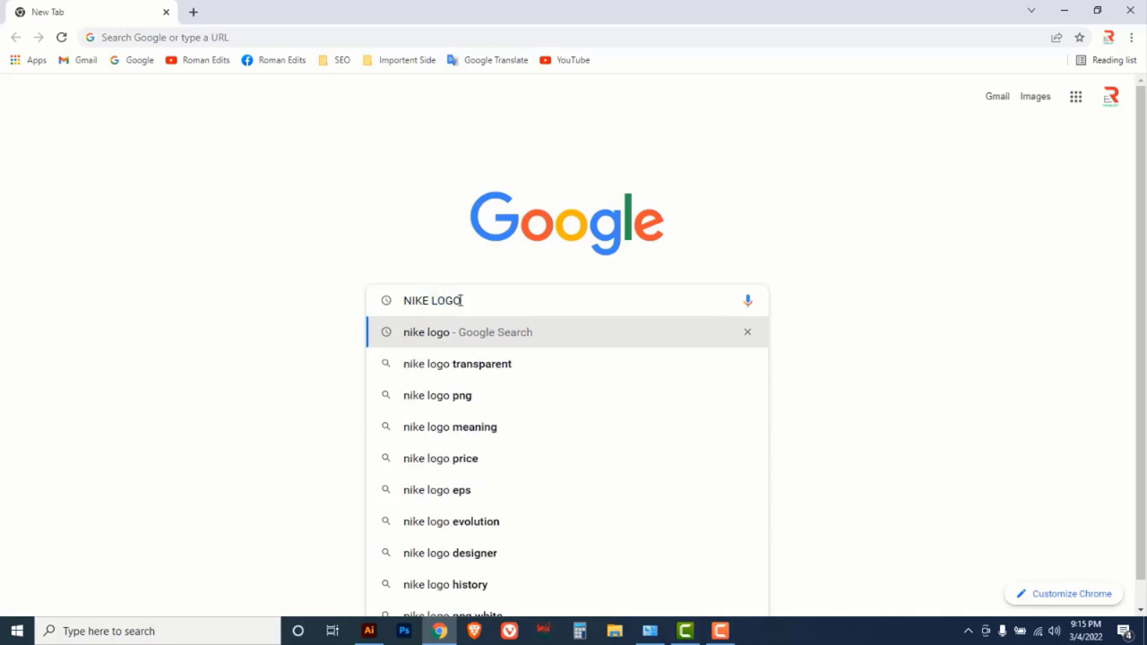
pyautogui.press('Return')
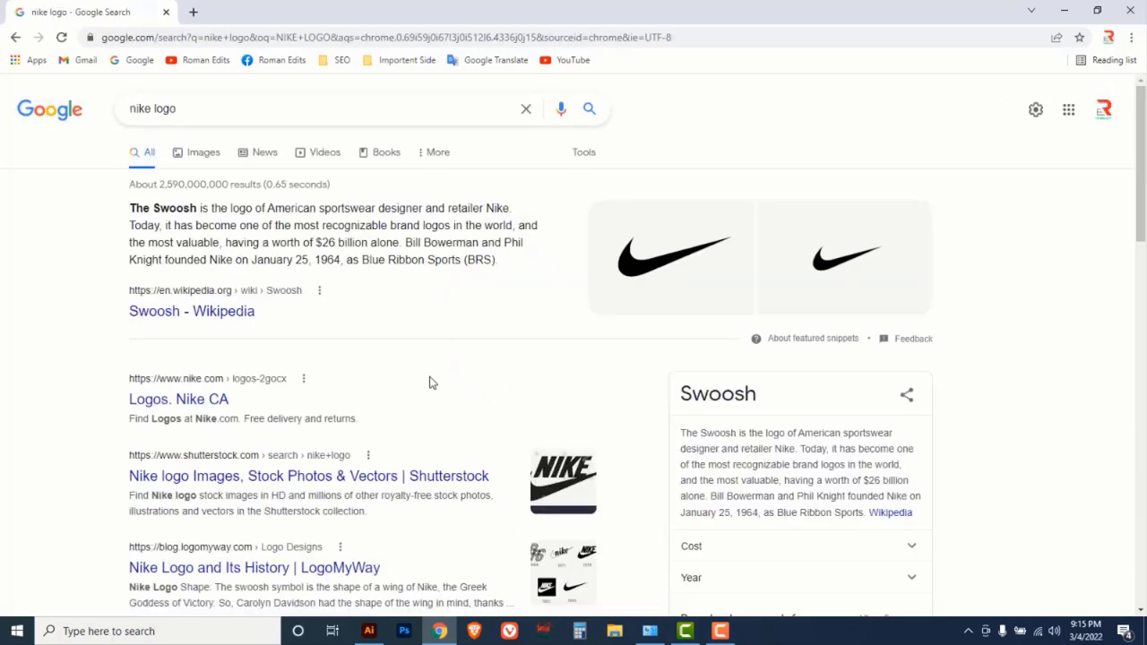
# - Show the image results for the search and preview the Wikimedia Commons swoosh titled "Logo nike principal.jpg"
pyautogui.click(202, 152)
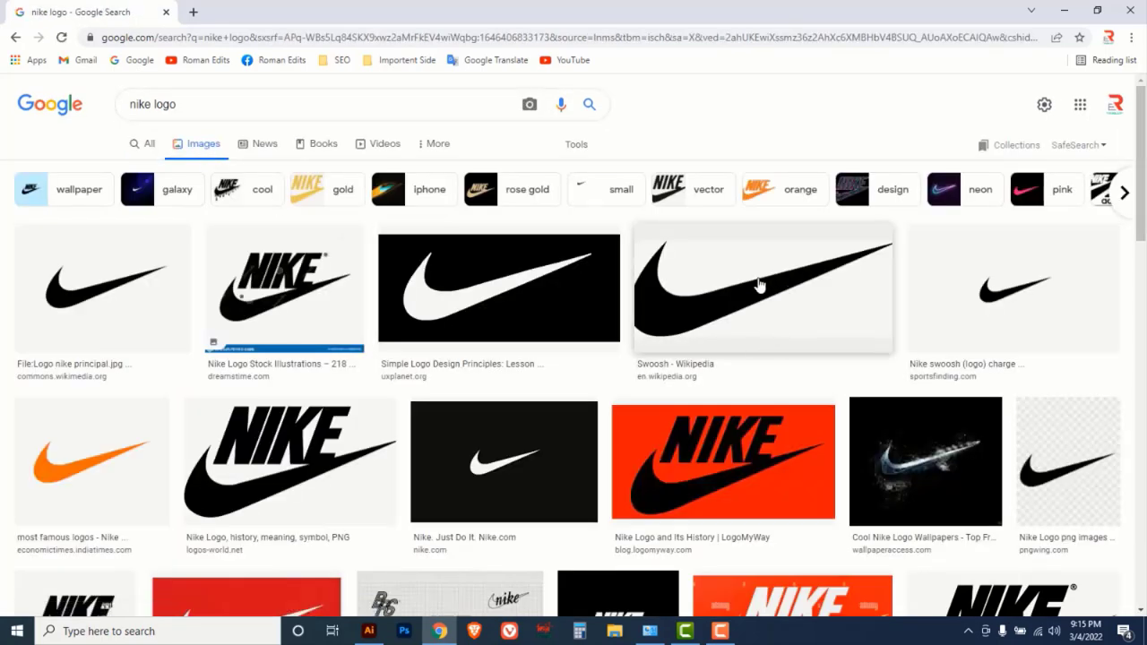
pyautogui.click(756, 272)
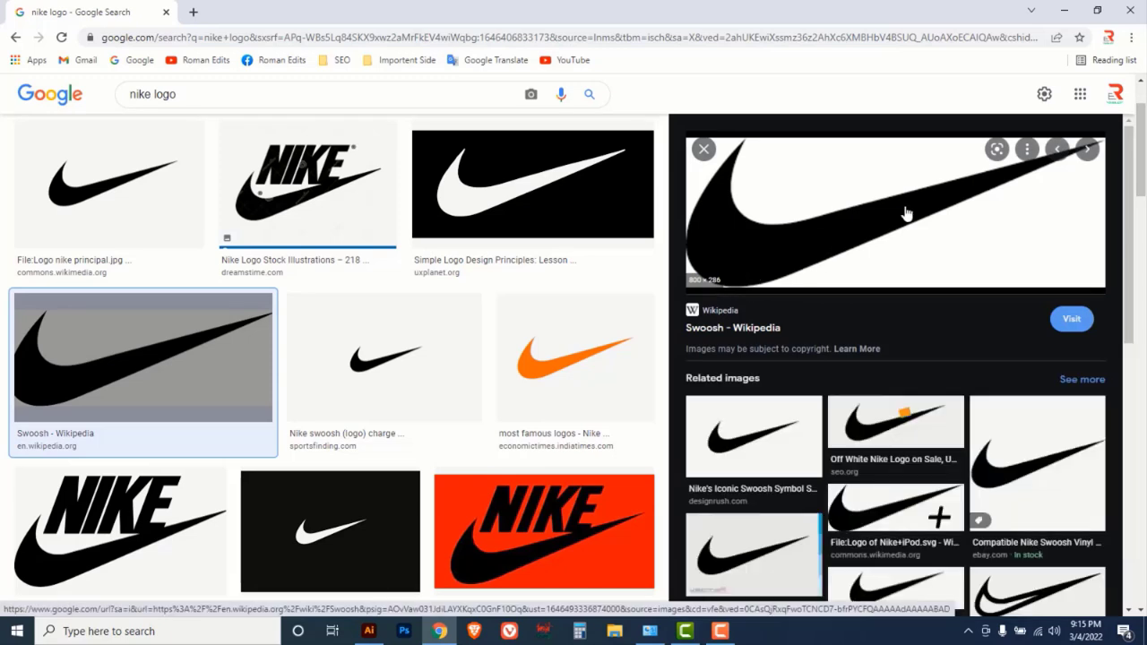
pyautogui.click(77, 188)
# - Save the previewed swoosh as the JPEG Logo_nike_principal in a new folder named SM LOGO DESIGN inside Roman Edits
pyautogui.rightClick(826, 213)
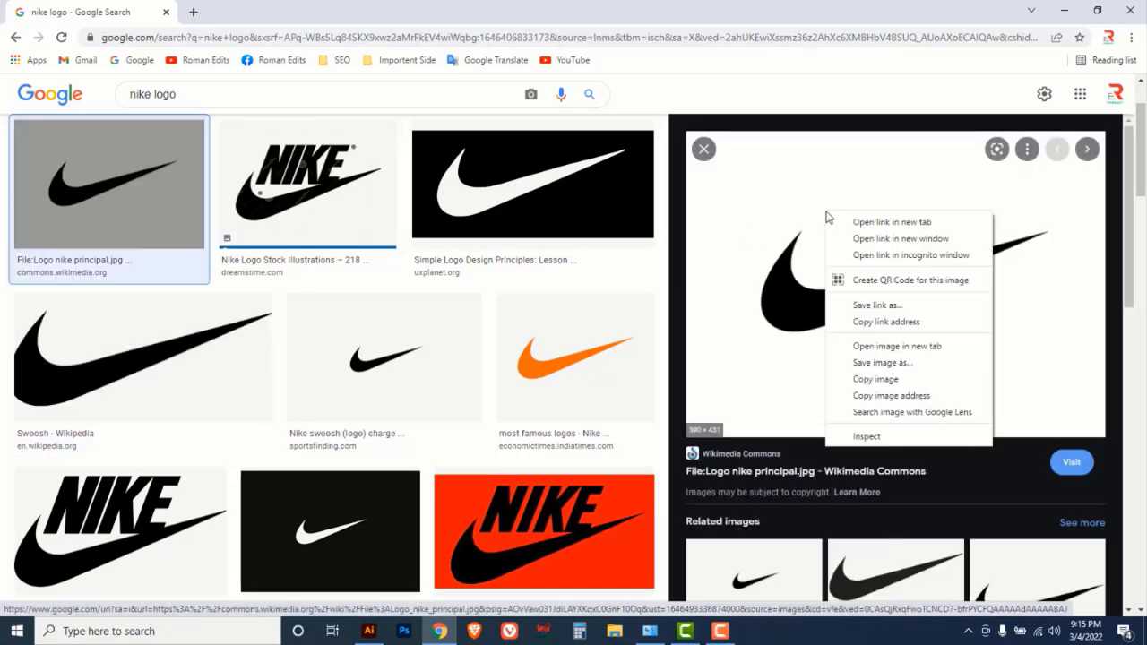
pyautogui.click(886, 363)
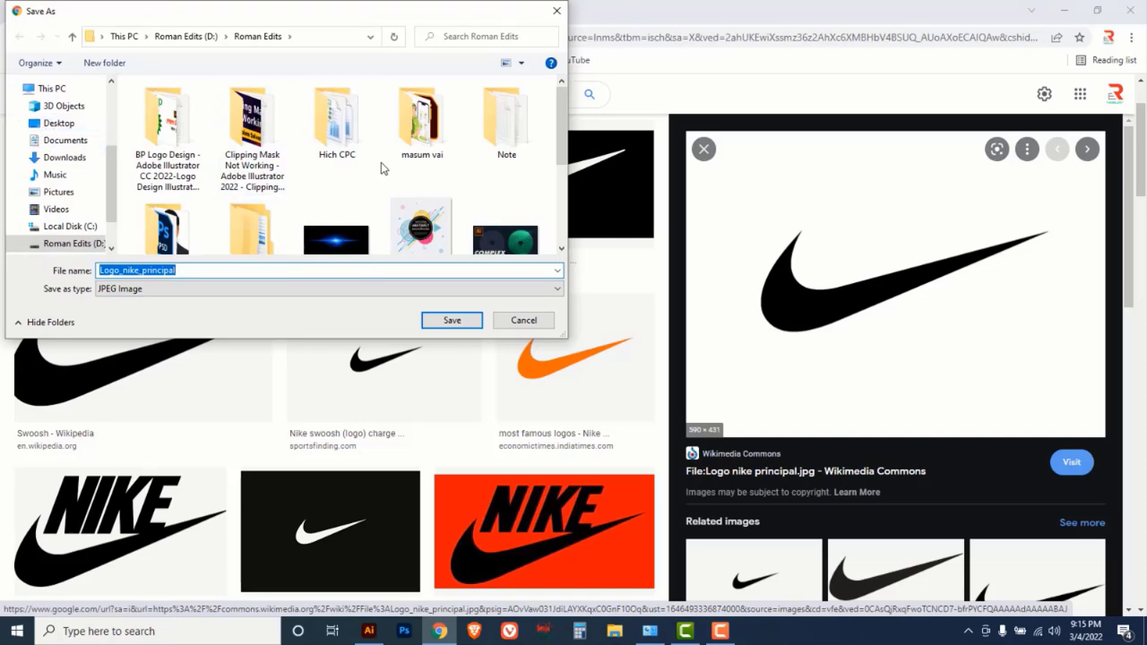
pyautogui.click(112, 68)
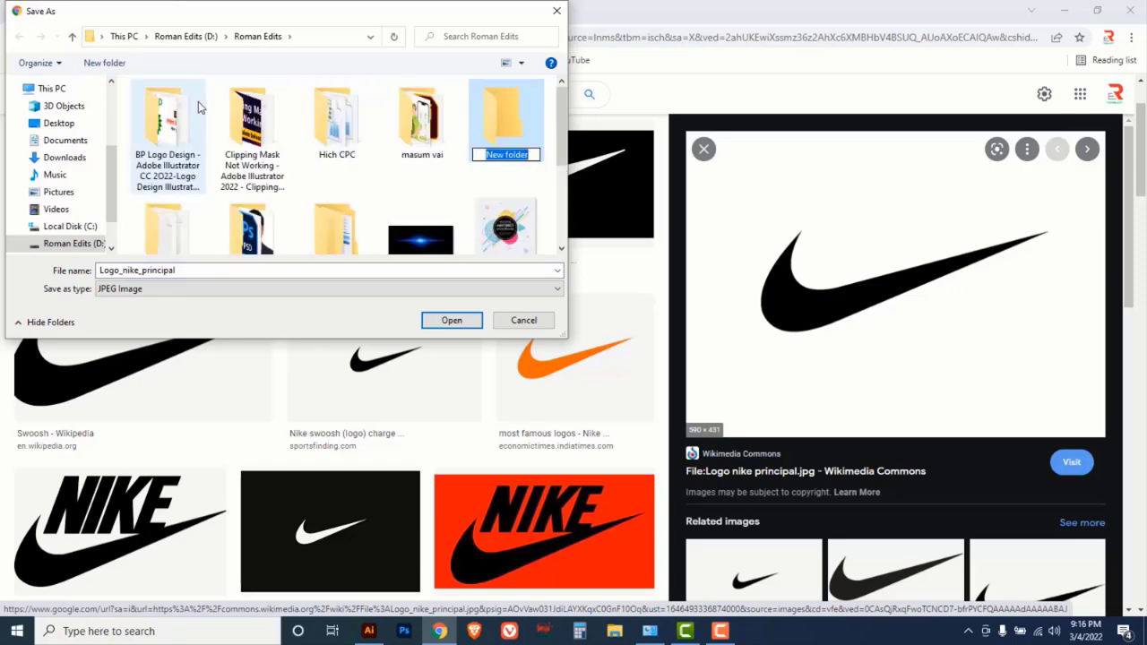
pyautogui.write('SM LOGO DESIGN')
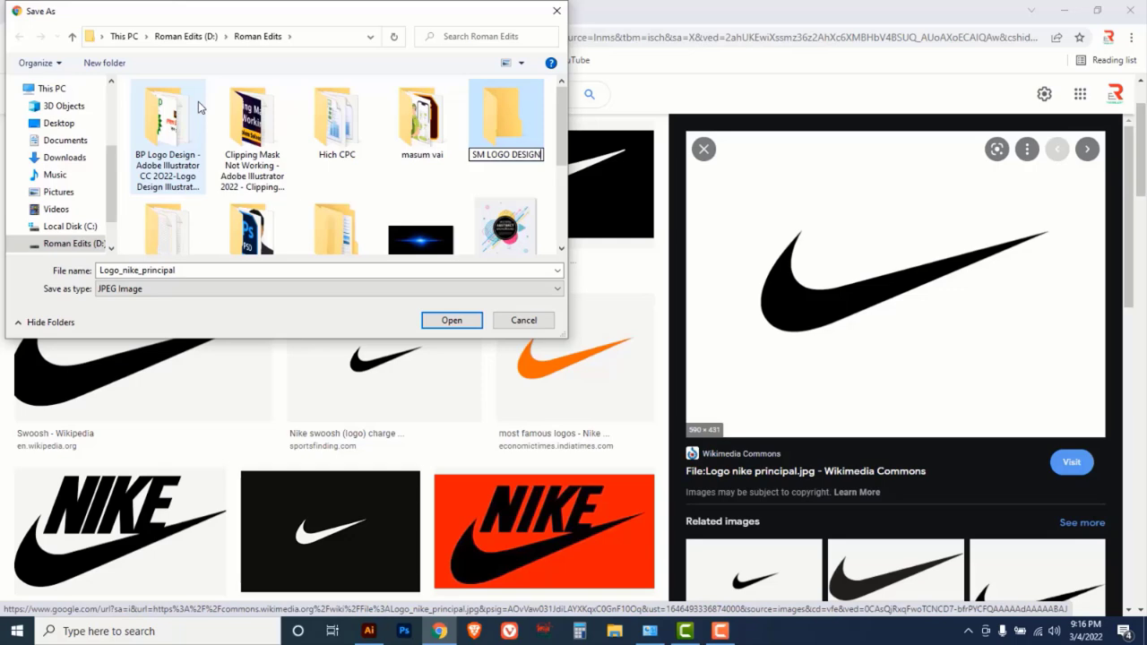
pyautogui.press('Return')
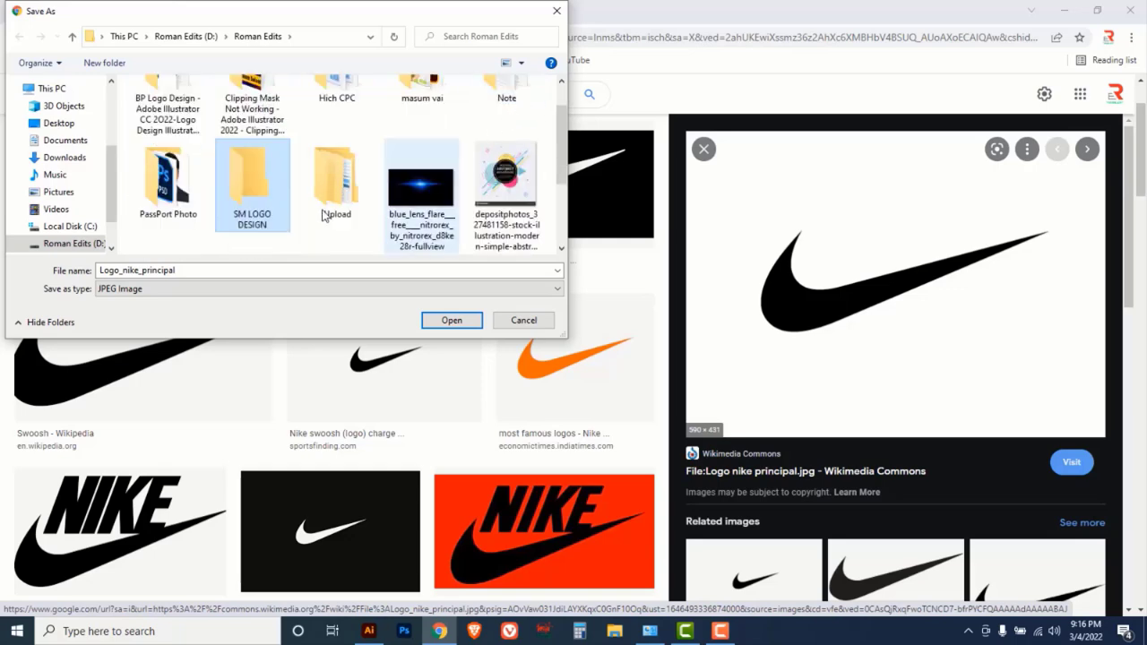
pyautogui.doubleClick(243, 181)
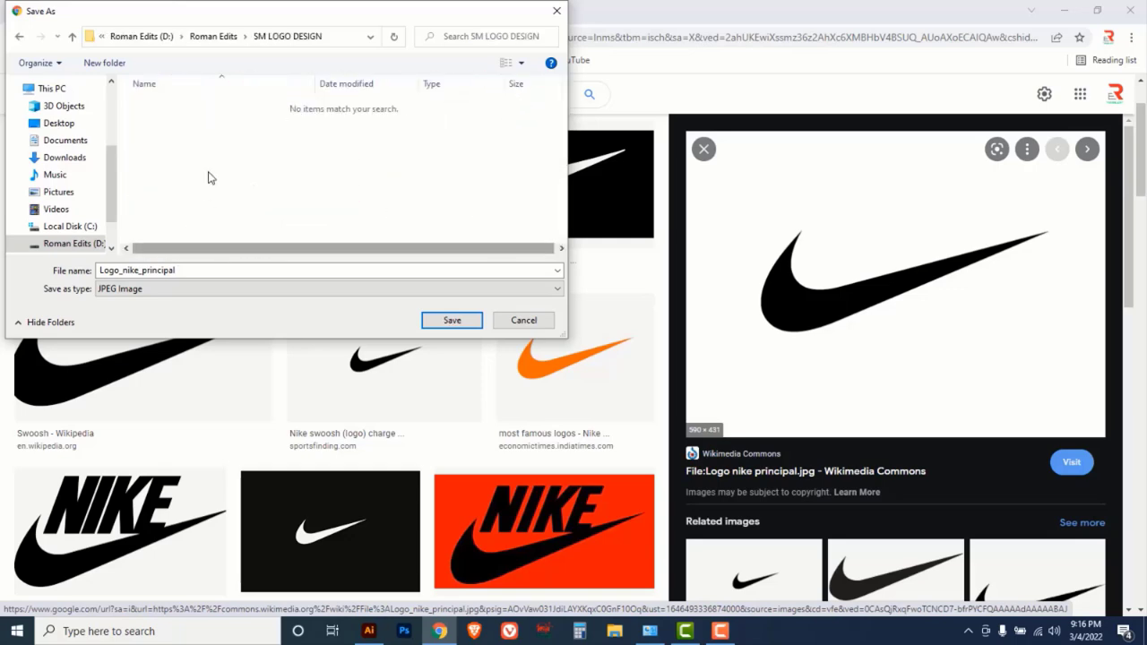
pyautogui.click(451, 320)
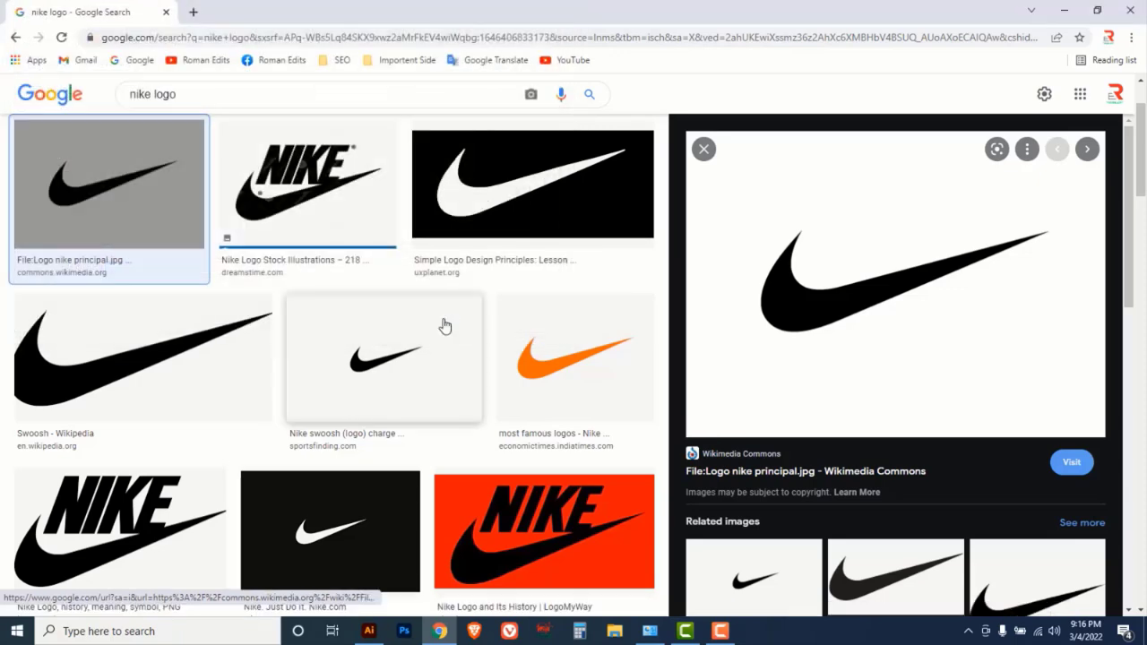
# - Switch to Illustrator and open the Logo_nike_principal image from the SM LOGO DESIGN folder
pyautogui.click(1065, 12)
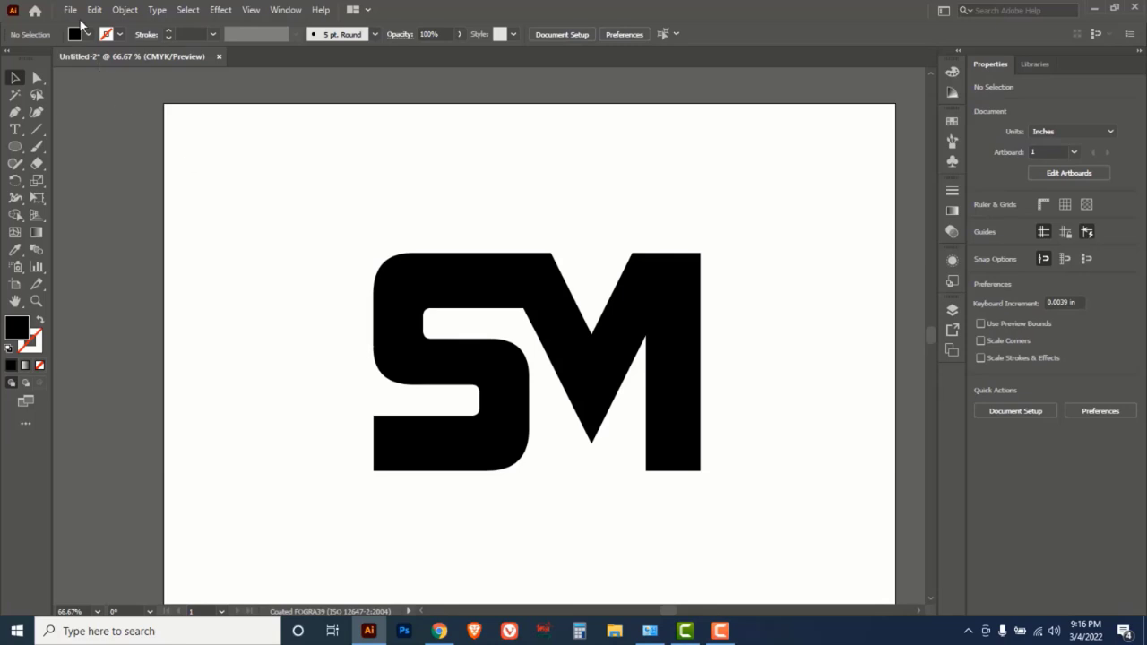
pyautogui.click(68, 9)
pyautogui.click(89, 57)
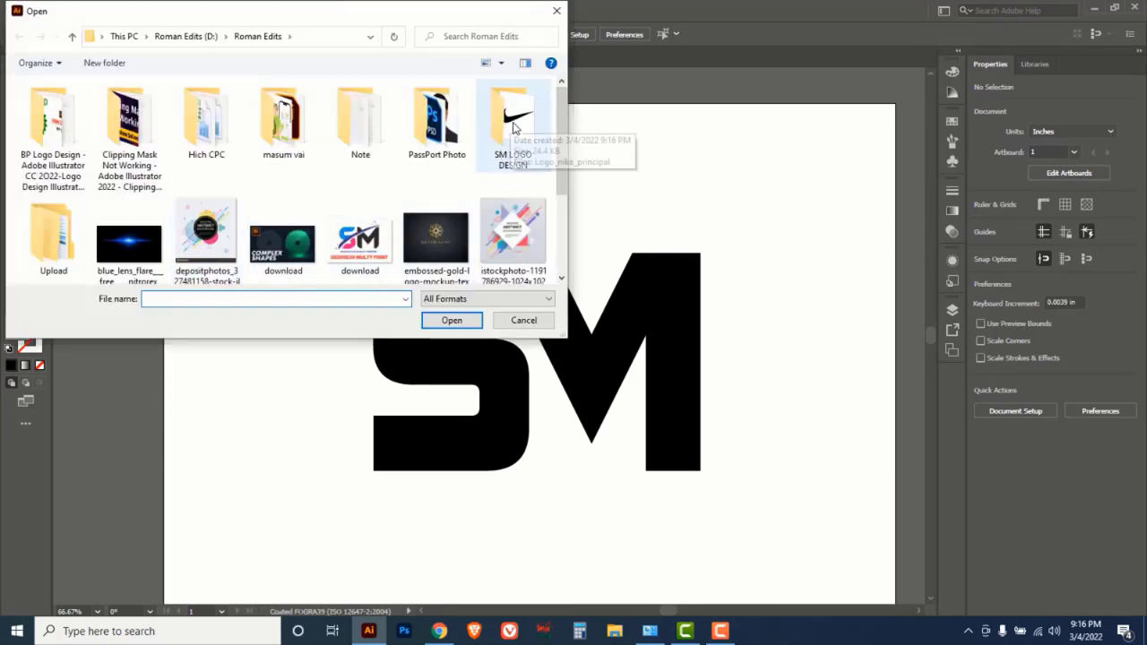
pyautogui.doubleClick(523, 125)
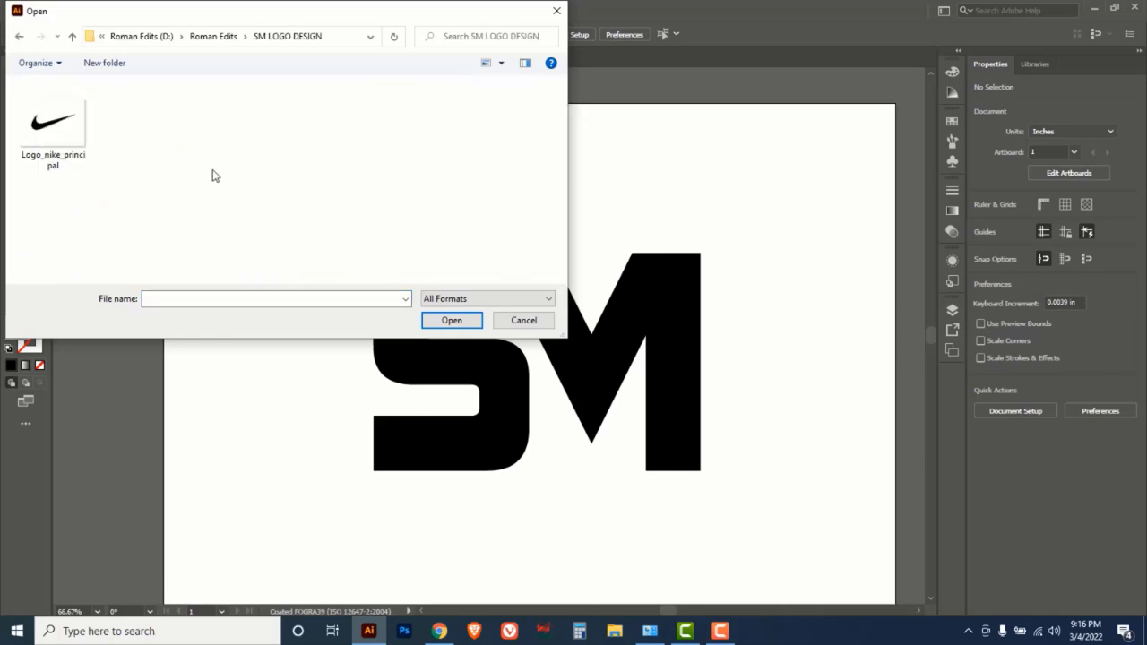
pyautogui.click(56, 130)
pyautogui.click(452, 321)
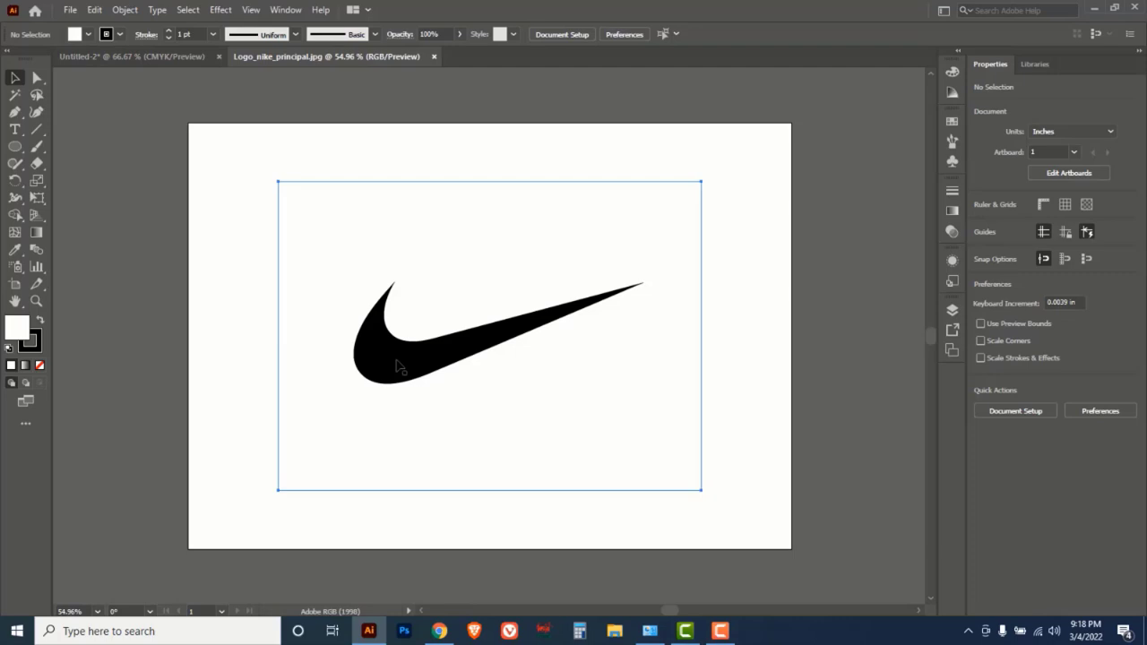
# - Select the swoosh image and lock it in place for tracing
pyautogui.moveTo(397, 366); pyautogui.dragTo(414, 315)
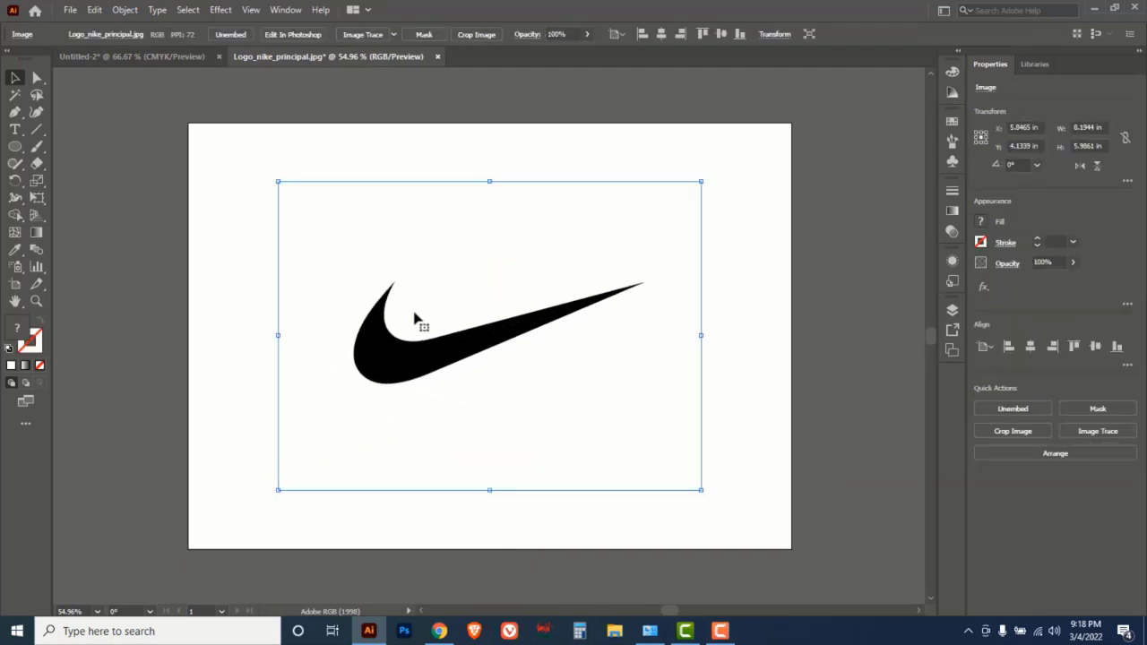
pyautogui.click(125, 10)
pyautogui.moveTo(141, 112)
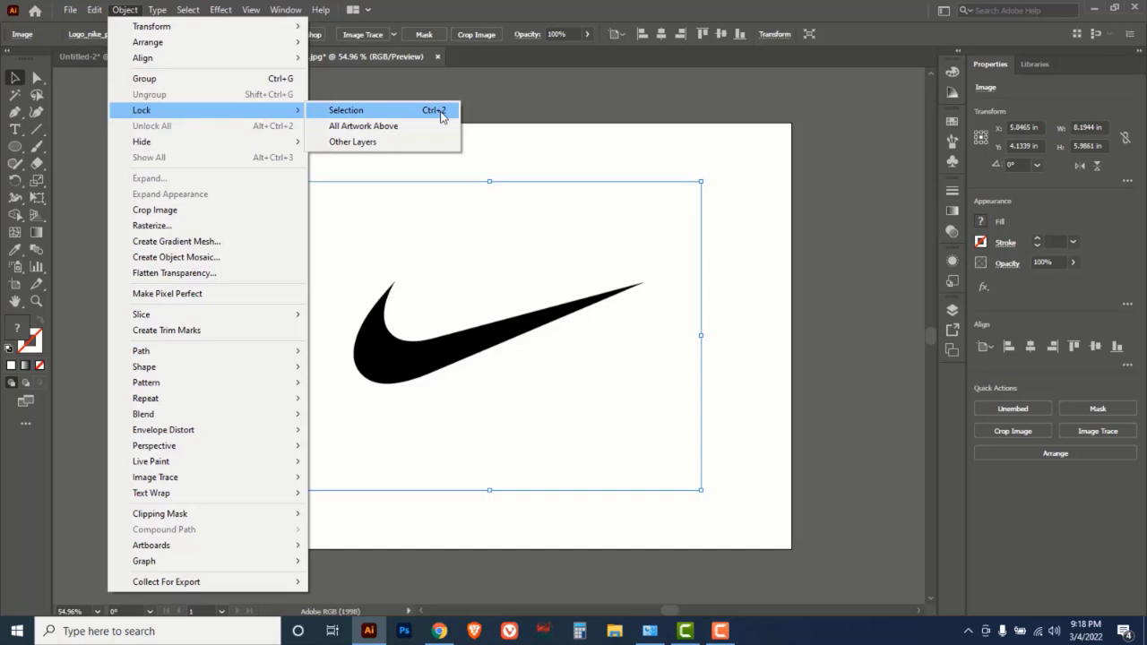
pyautogui.click(347, 110)
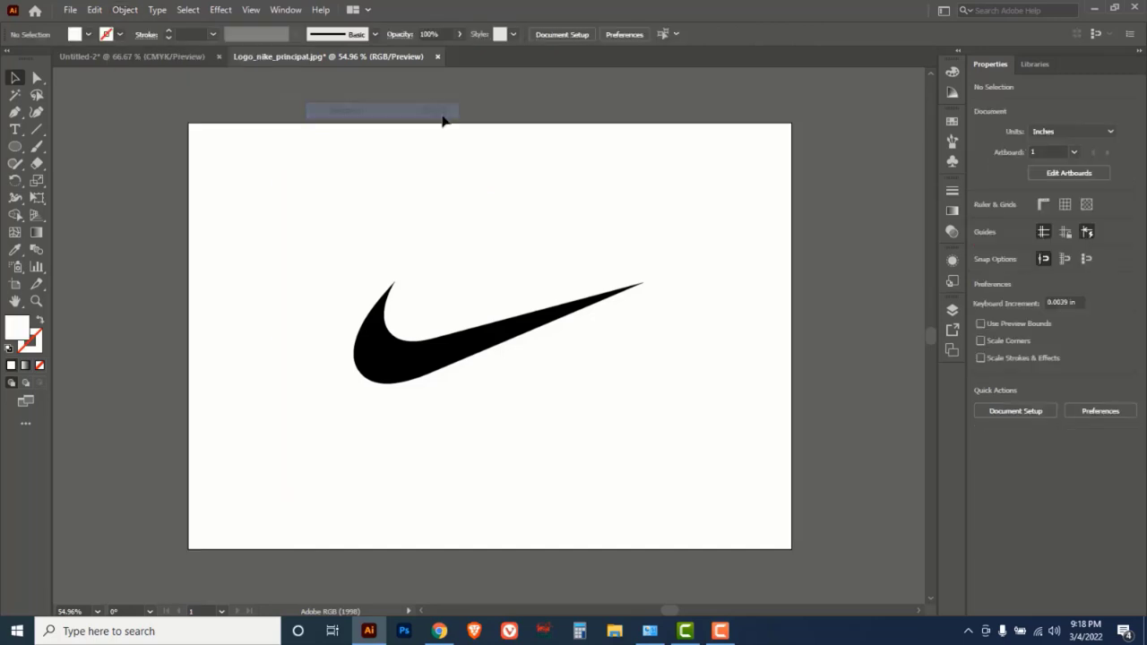
# - Trace the swoosh with the Pen tool from its right tip along the straight lower edge and around the rounded lower-left curve
pyautogui.click(14, 112)
pyautogui.click(71, 115)
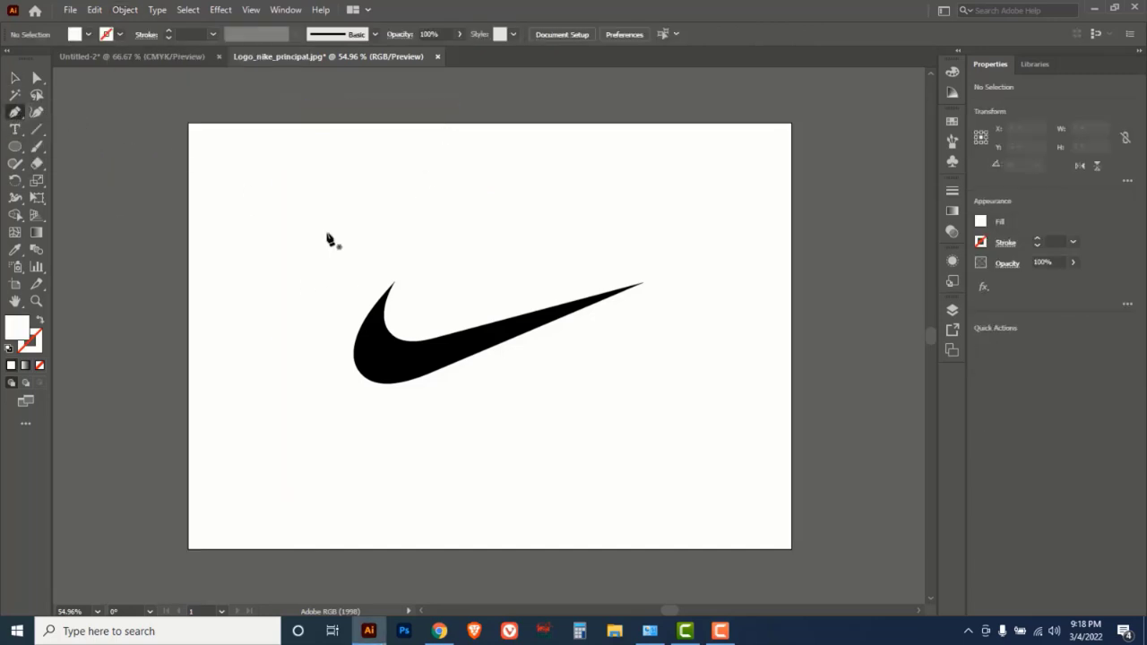
pyautogui.scroll(2, 474, 323)
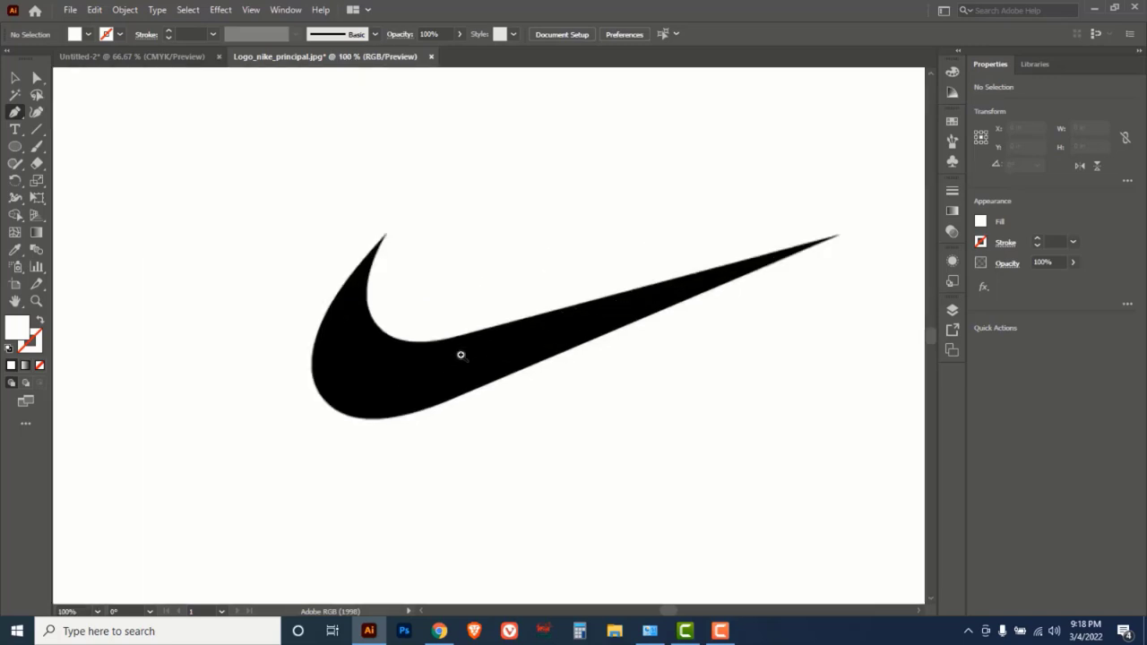
pyautogui.scroll(1, 474, 341)
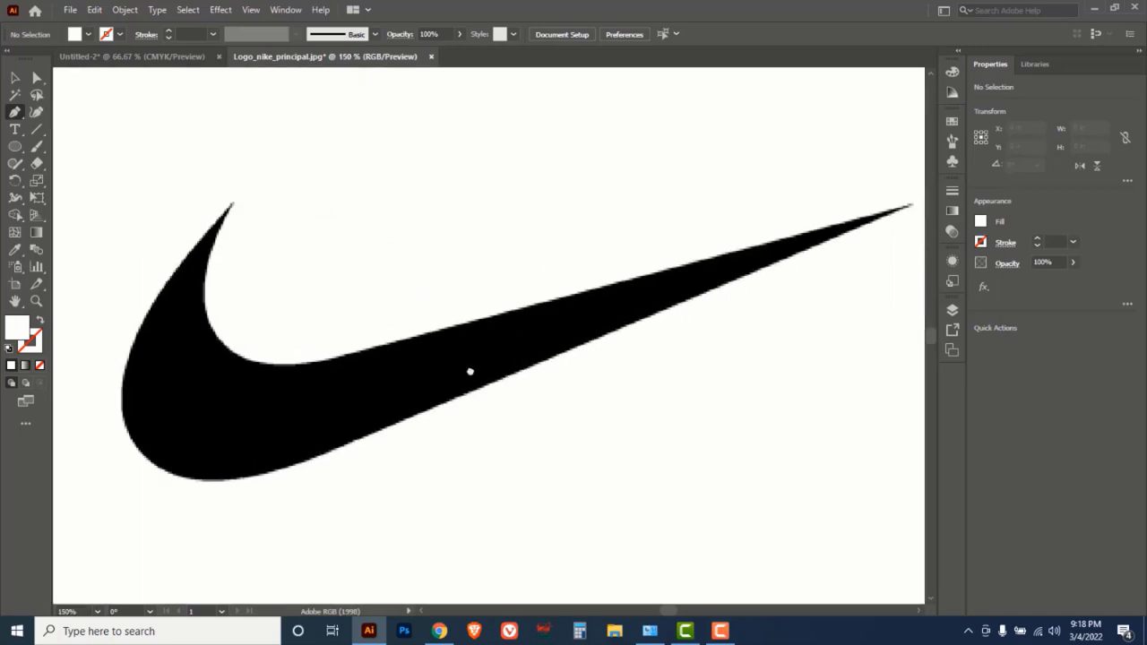
pyautogui.click(902, 206)
pyautogui.click(313, 457)
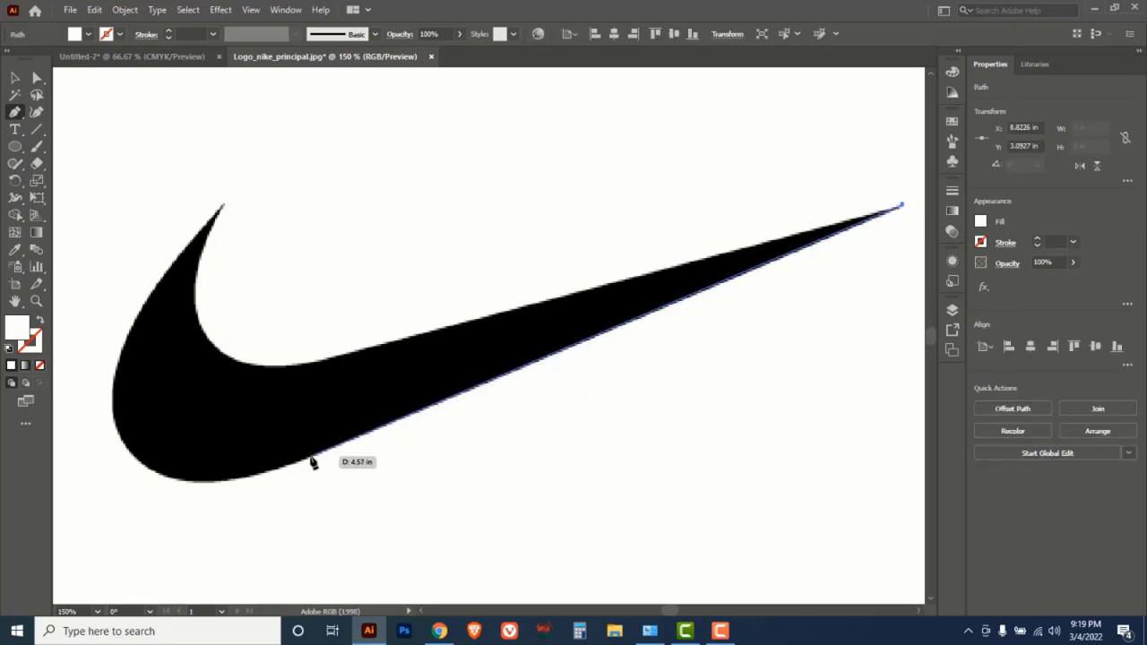
pyautogui.click(311, 458)
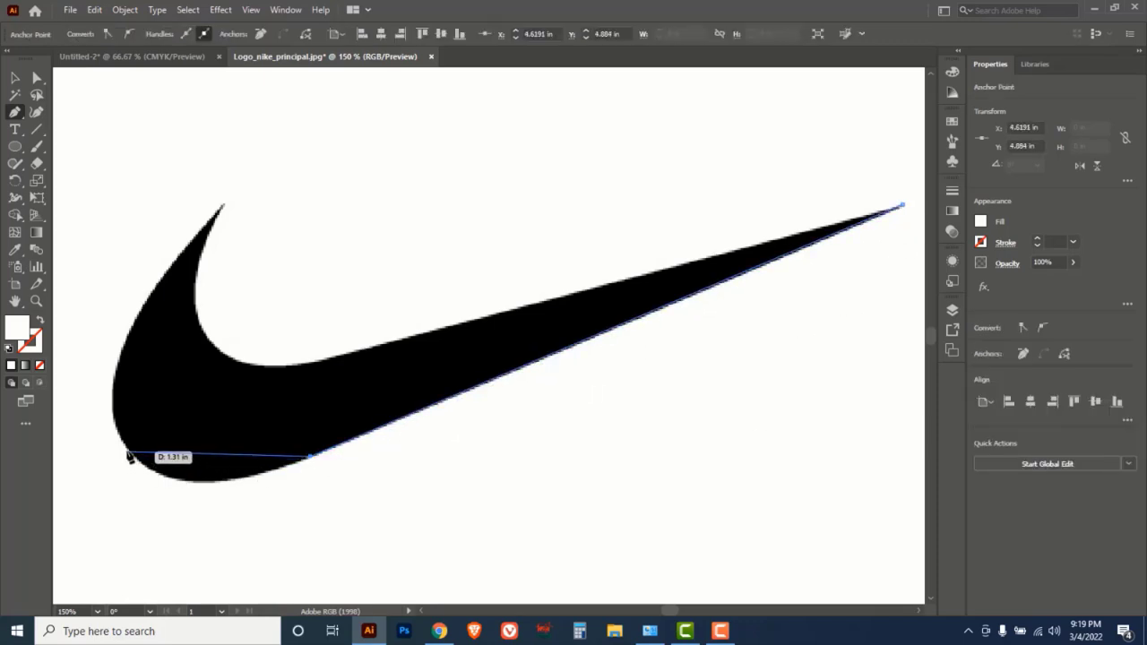
pyautogui.moveTo(128, 451); pyautogui.dragTo(92, 387)
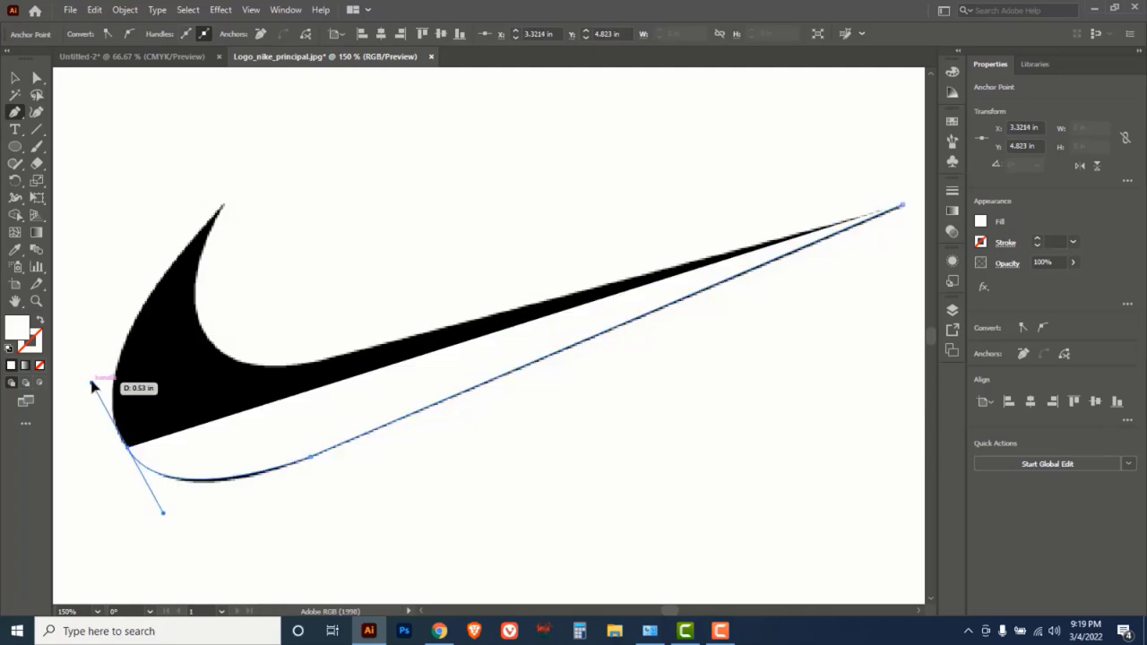
# - Remove the traced path's fill and give it a cyan stroke of C 100, M 0, Y 0, K 0
pyautogui.click(39, 366)
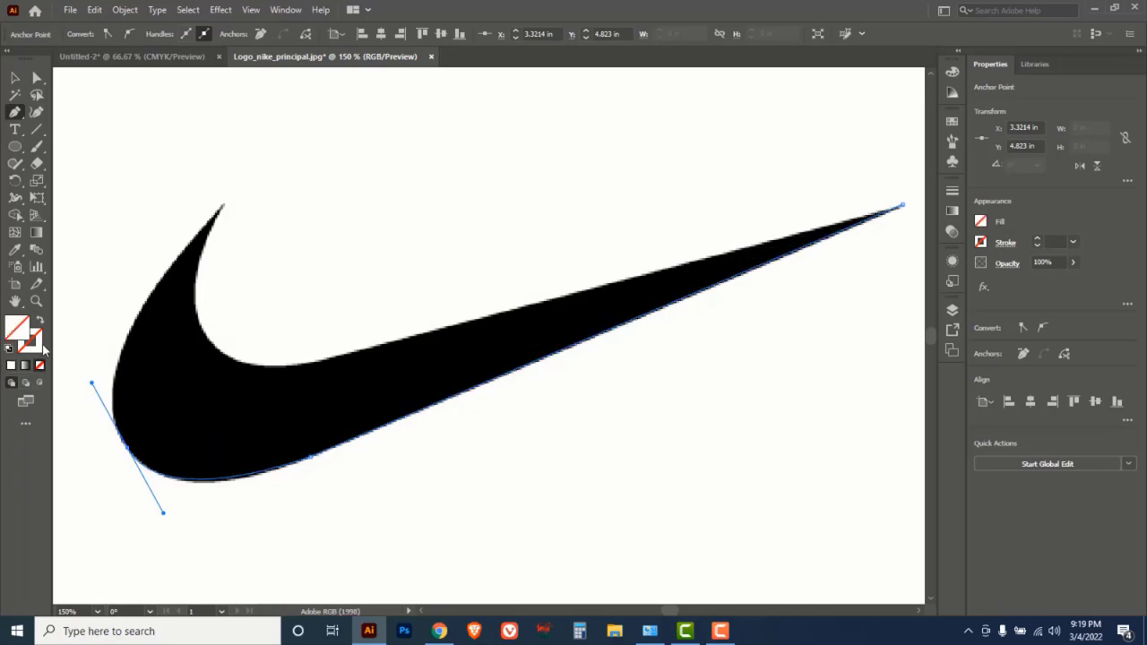
pyautogui.click(41, 346)
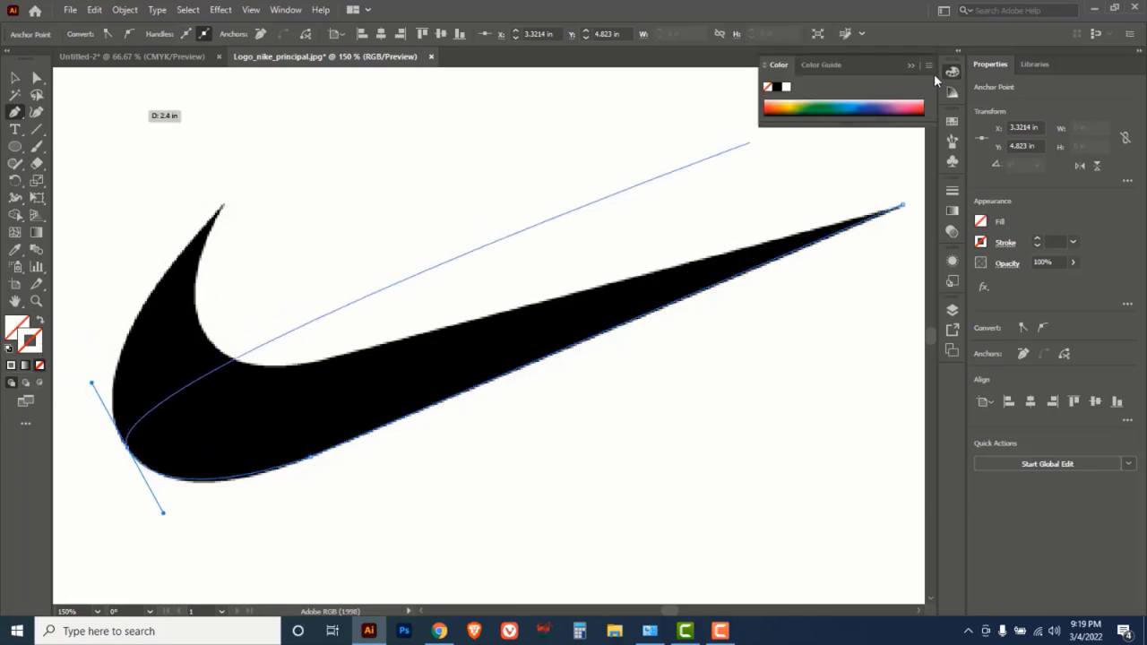
pyautogui.click(929, 67)
pyautogui.click(978, 70)
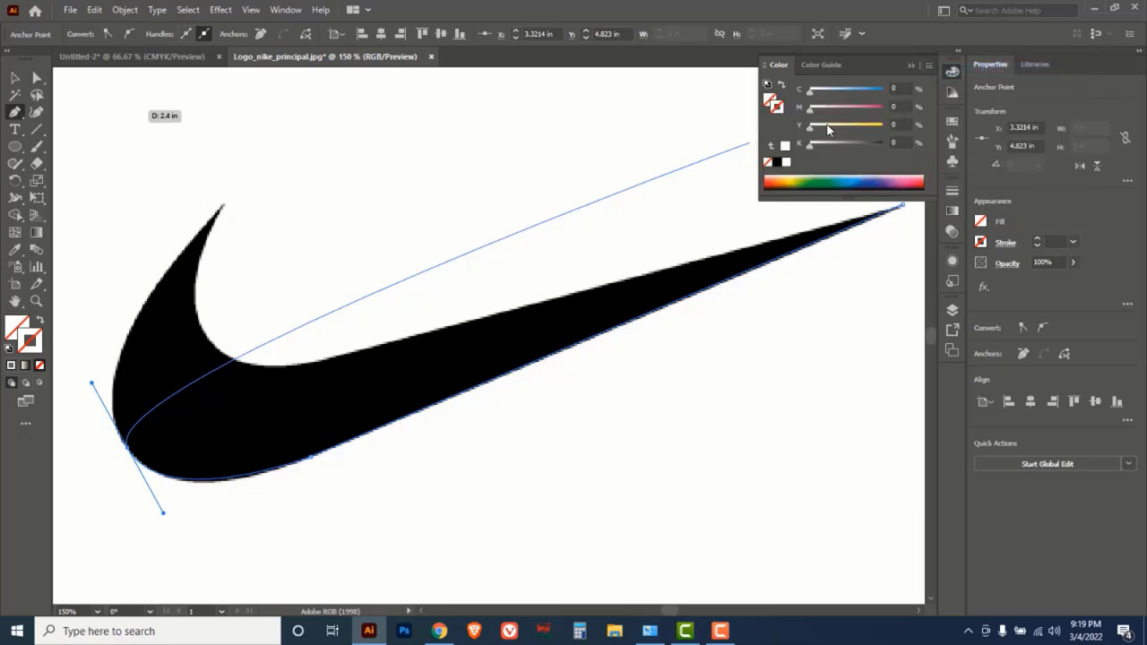
pyautogui.moveTo(813, 113); pyautogui.dragTo(901, 108)
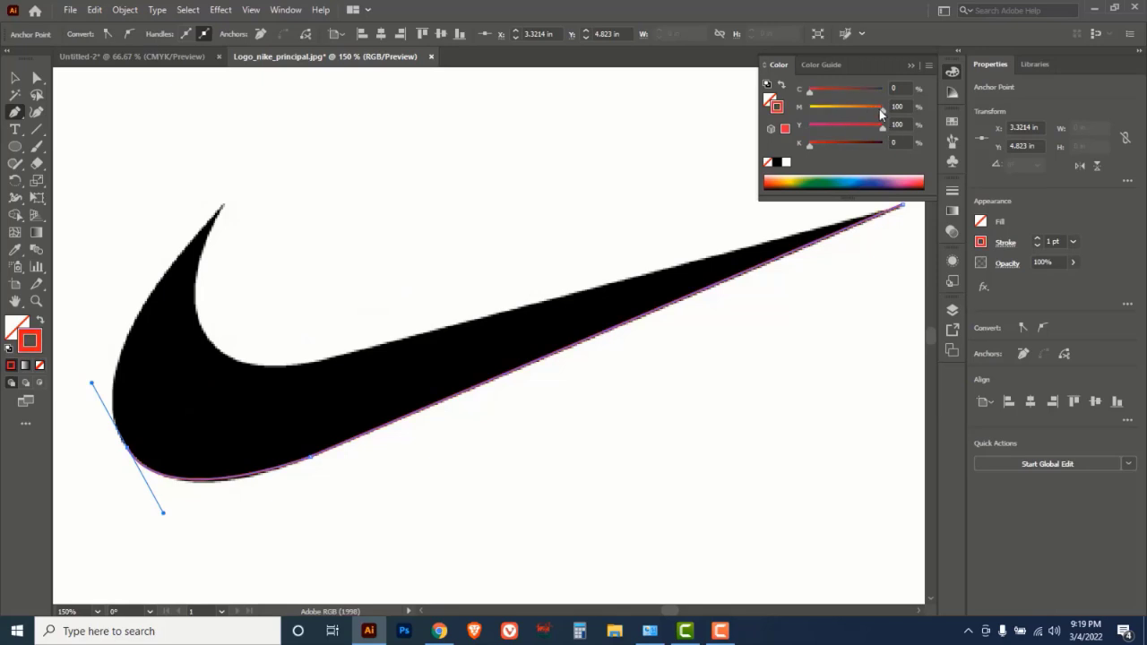
pyautogui.moveTo(881, 108); pyautogui.dragTo(795, 108)
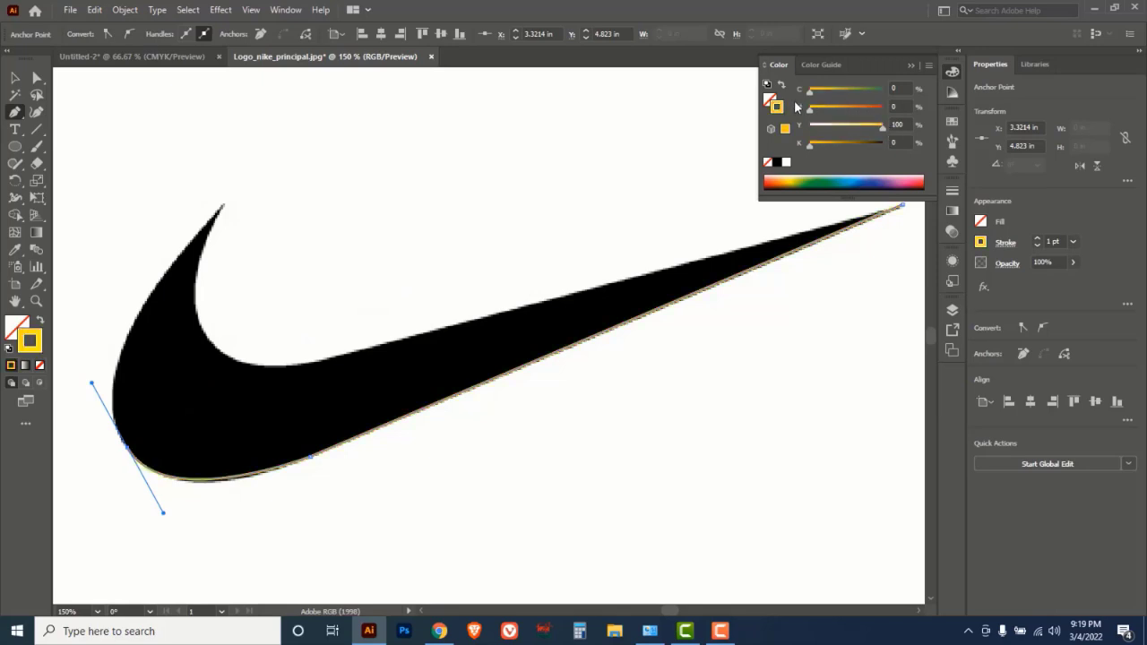
pyautogui.moveTo(878, 129)
pyautogui.mouseDown()
pyautogui.moveTo(810, 128)
pyautogui.moveTo(924, 86)
pyautogui.mouseUp()
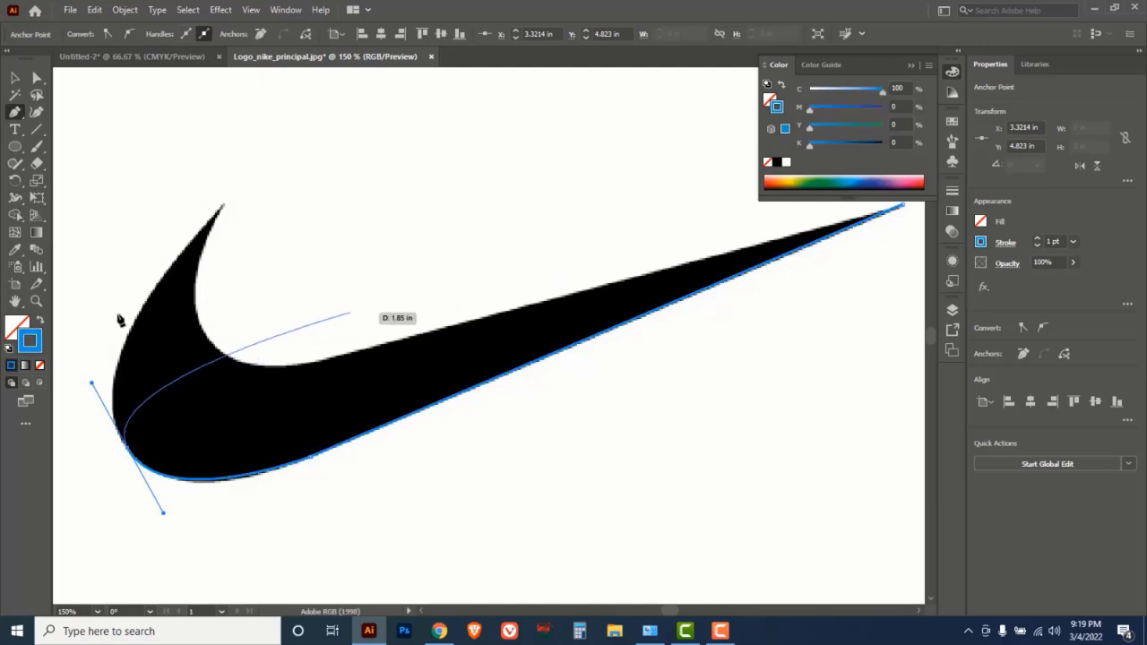
# - Continue the path up the swoosh's outer curve to the upper-left tip, then along the inner curve and upper edge, closing it at the right tip
pyautogui.moveTo(223, 209); pyautogui.dragTo(305, 126)
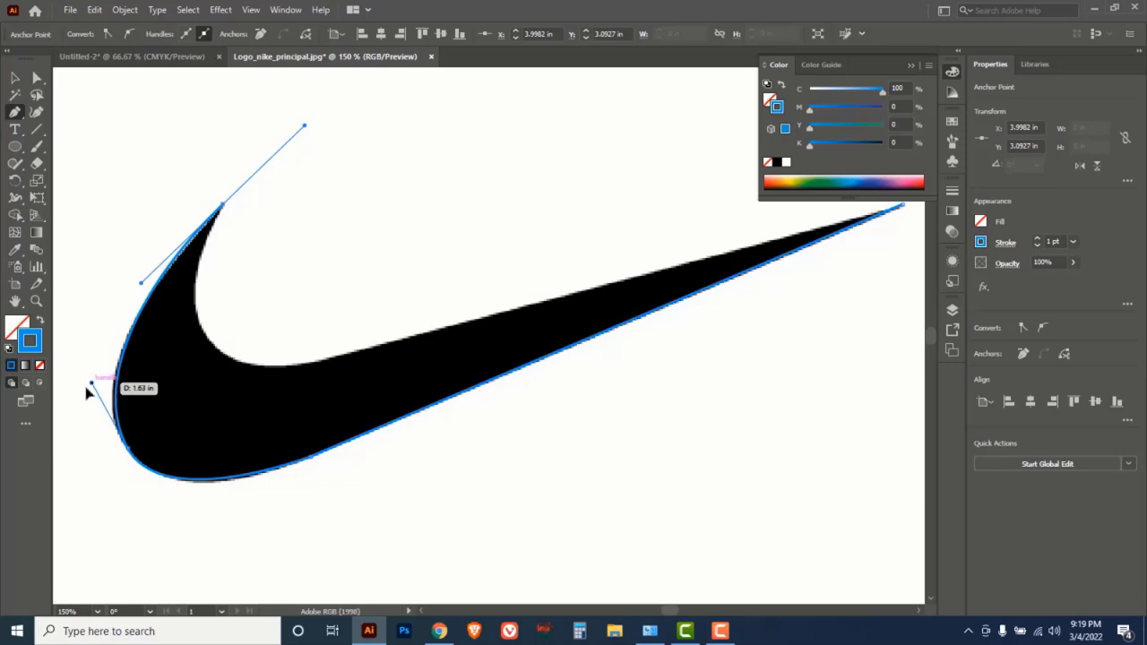
pyautogui.moveTo(87, 391); pyautogui.dragTo(162, 393)
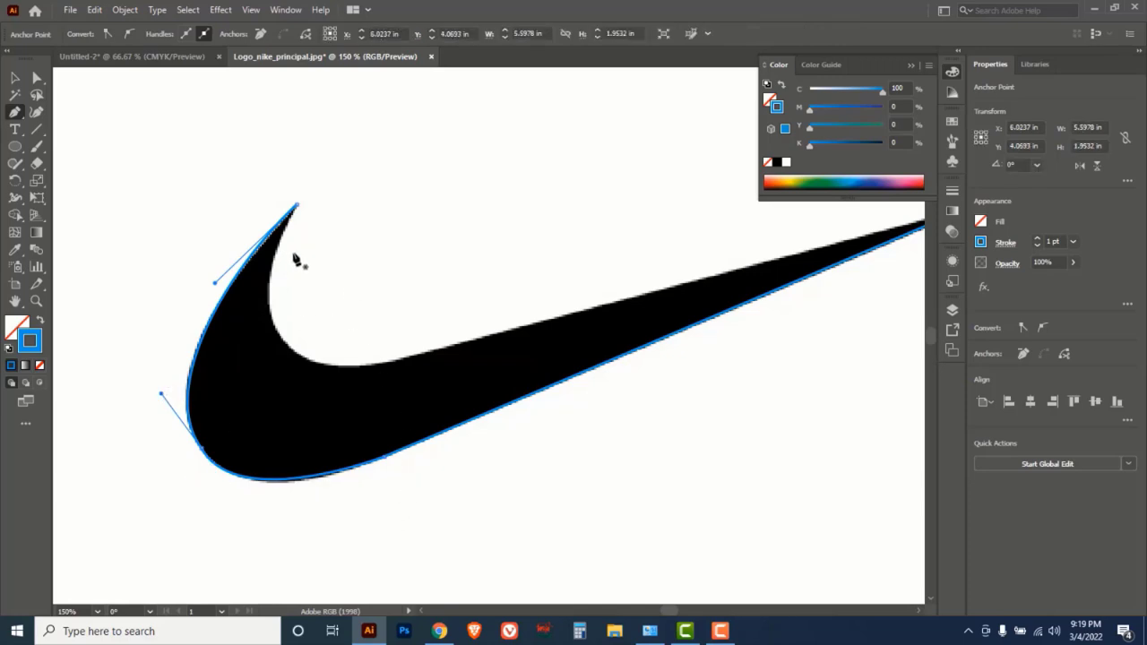
pyautogui.moveTo(297, 206); pyautogui.dragTo(390, 394)
pyautogui.moveTo(579, 331); pyautogui.dragTo(456, 381)
pyautogui.moveTo(397, 418); pyautogui.dragTo(443, 403)
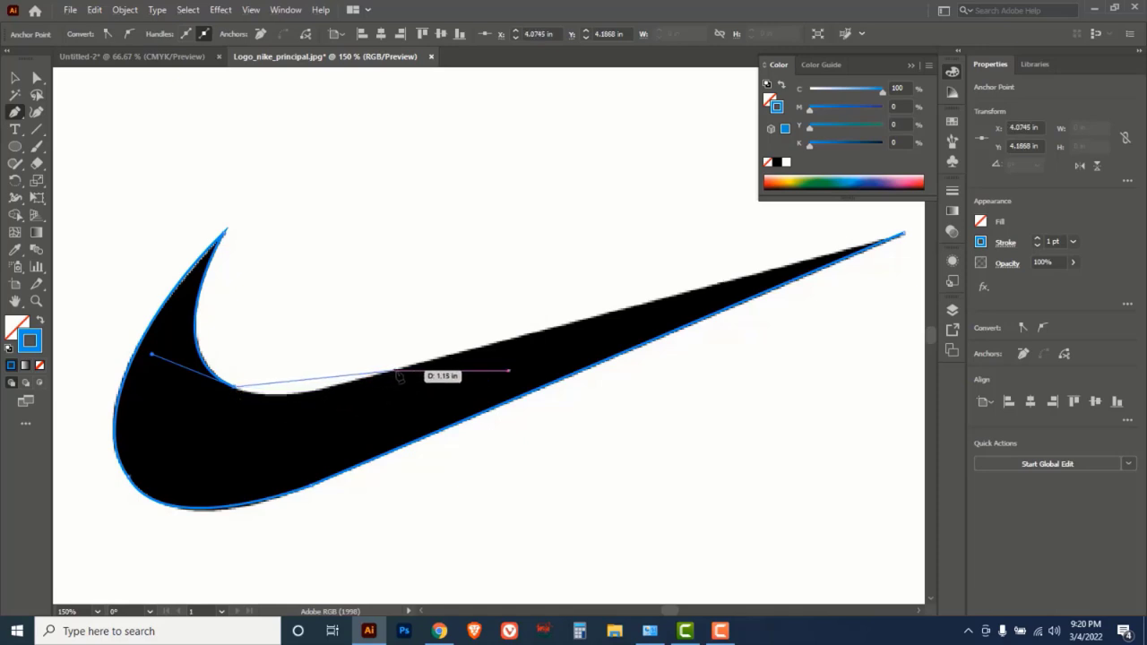
pyautogui.moveTo(398, 371); pyautogui.dragTo(448, 372)
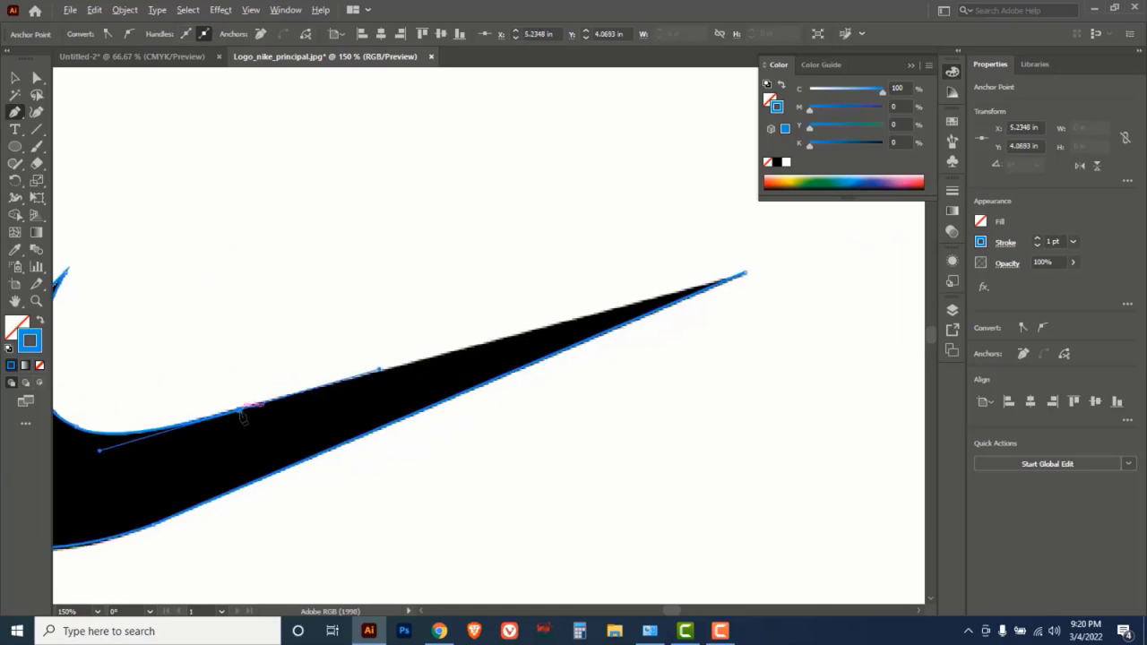
pyautogui.click(747, 274)
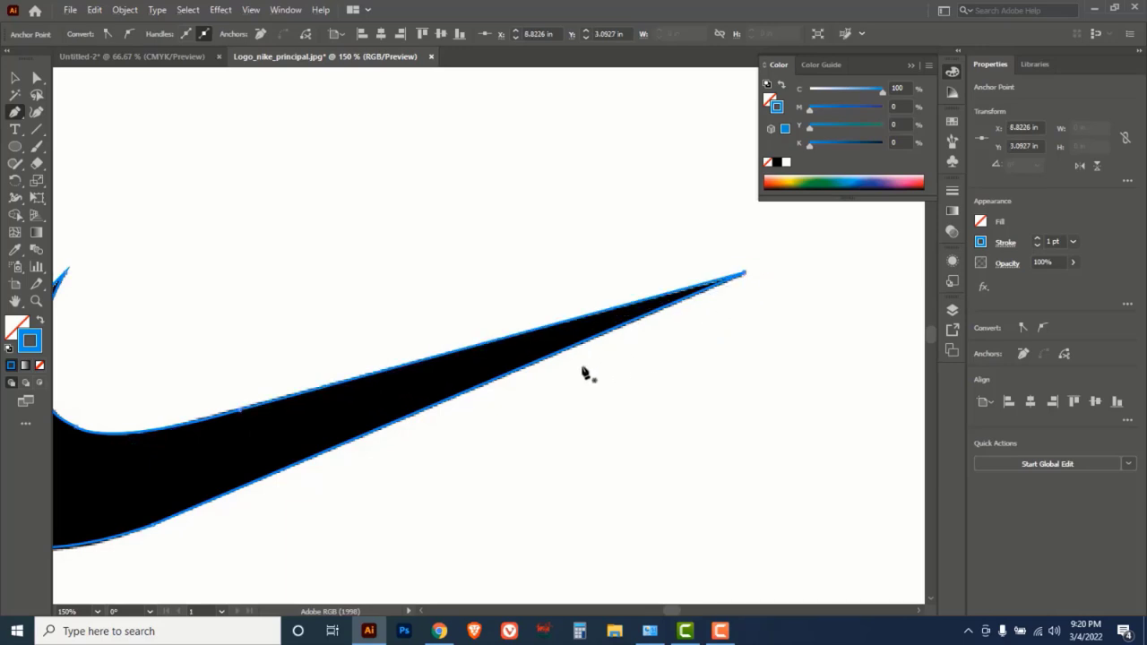
# - Refine the traced swoosh's upper outer-left curve by adjusting its direction handle with the Direct Selection tool
pyautogui.moveTo(243, 421); pyautogui.dragTo(448, 406)
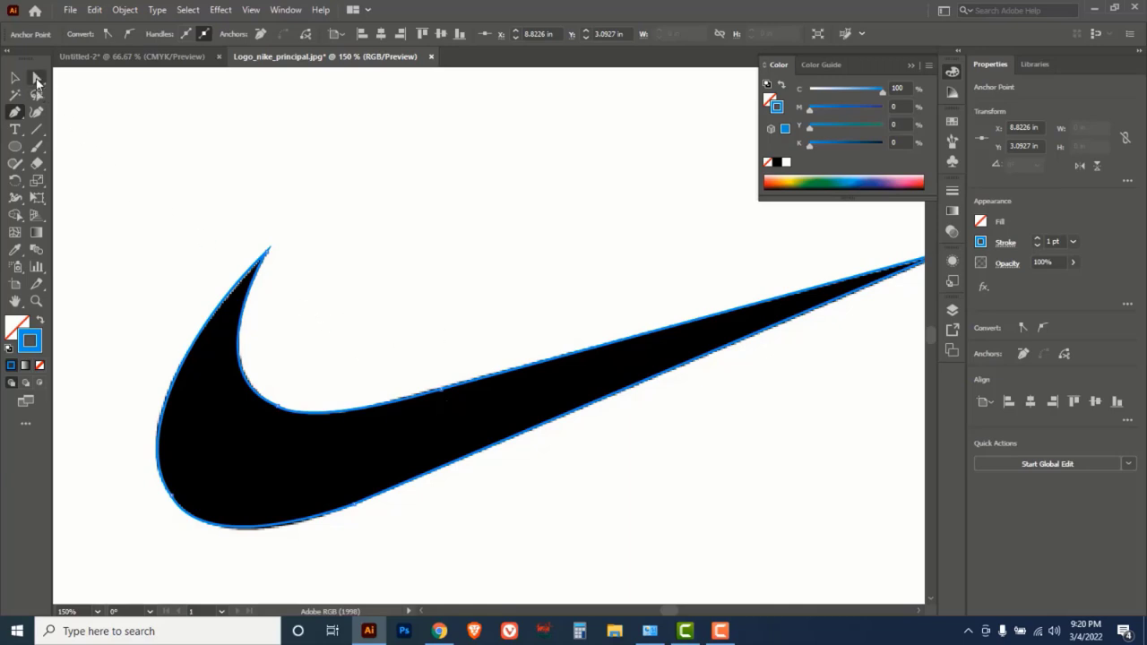
pyautogui.click(35, 77)
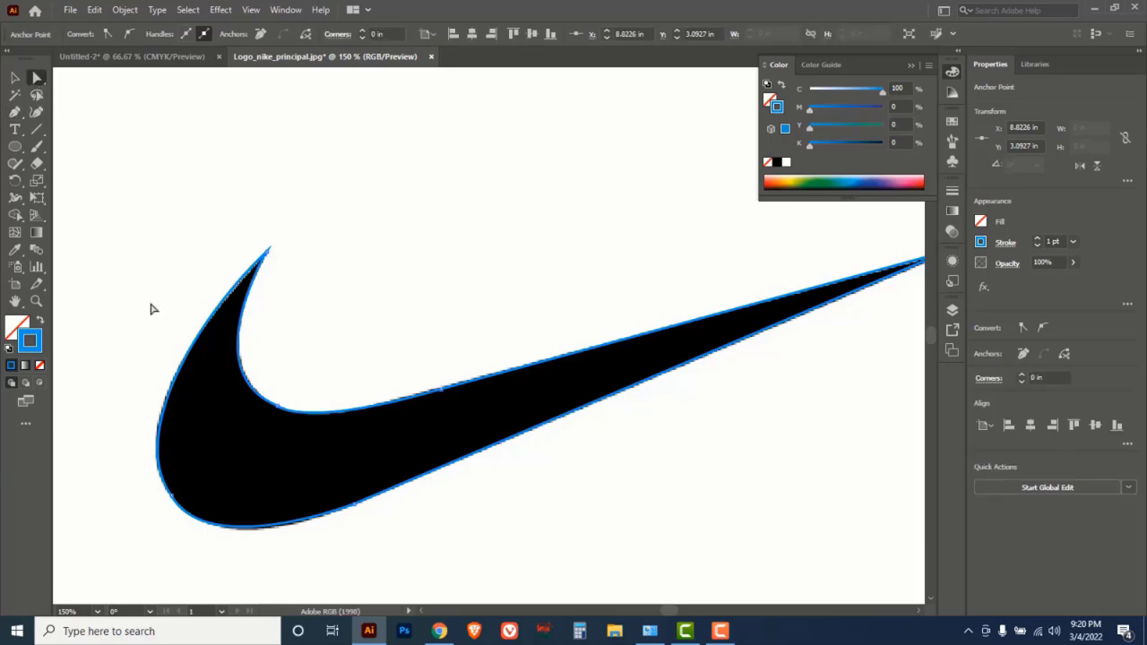
pyautogui.click(191, 334)
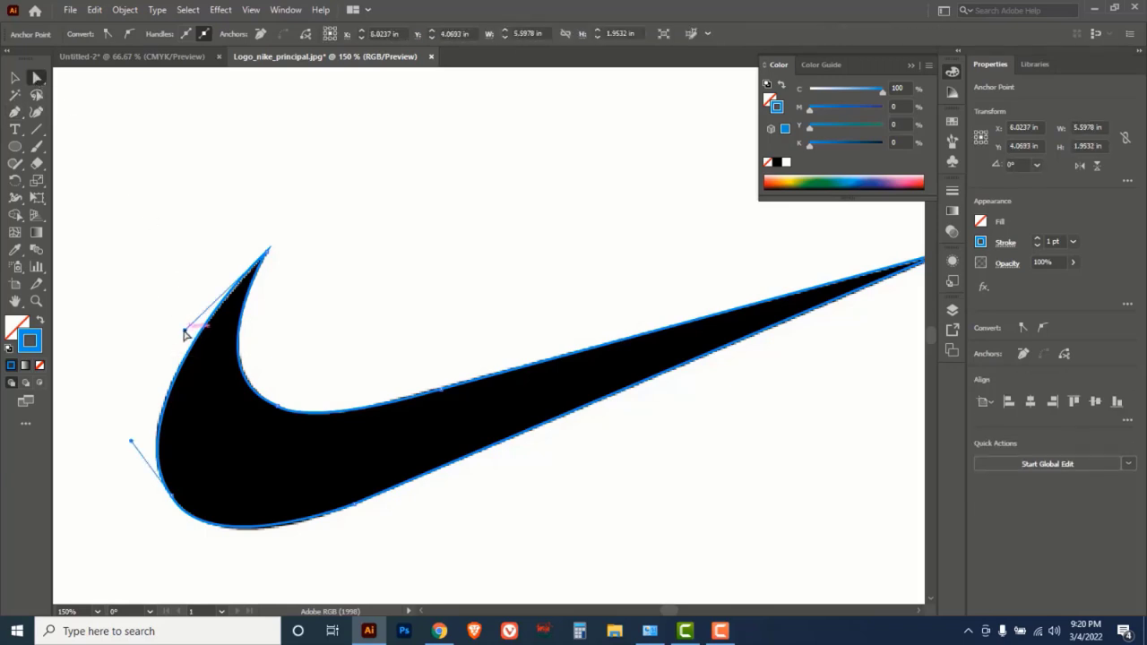
pyautogui.moveTo(167, 329); pyautogui.dragTo(177, 350)
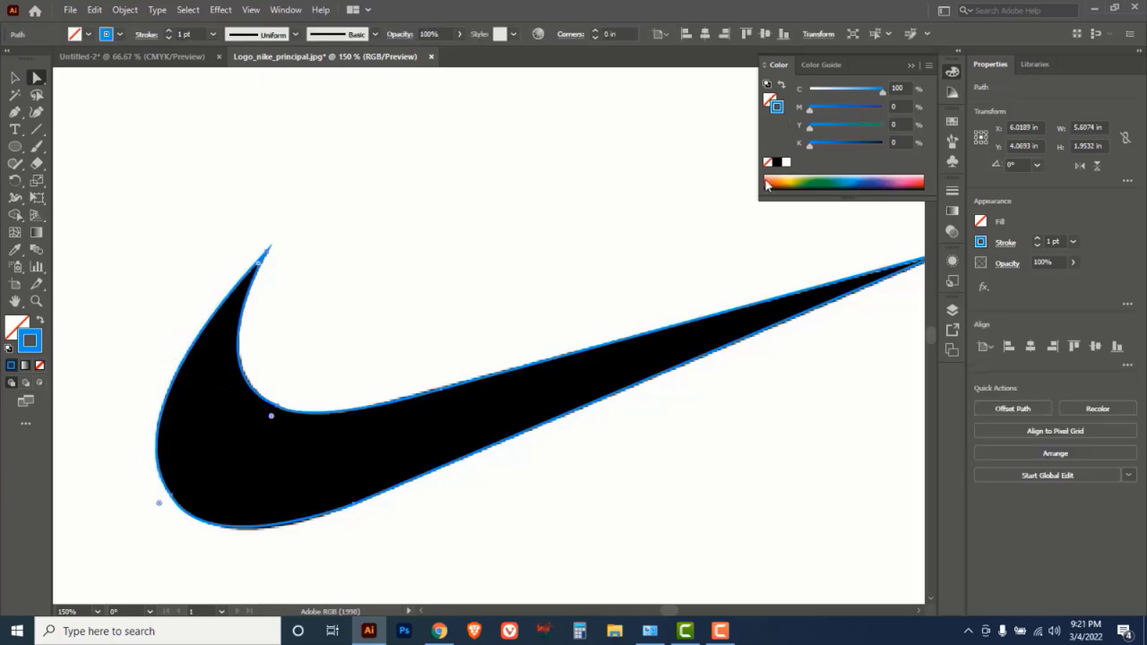
# - Remove the traced swoosh's stroke and fill it with yellow, about C 18, M 0, Y 100, K 0
pyautogui.click(767, 163)
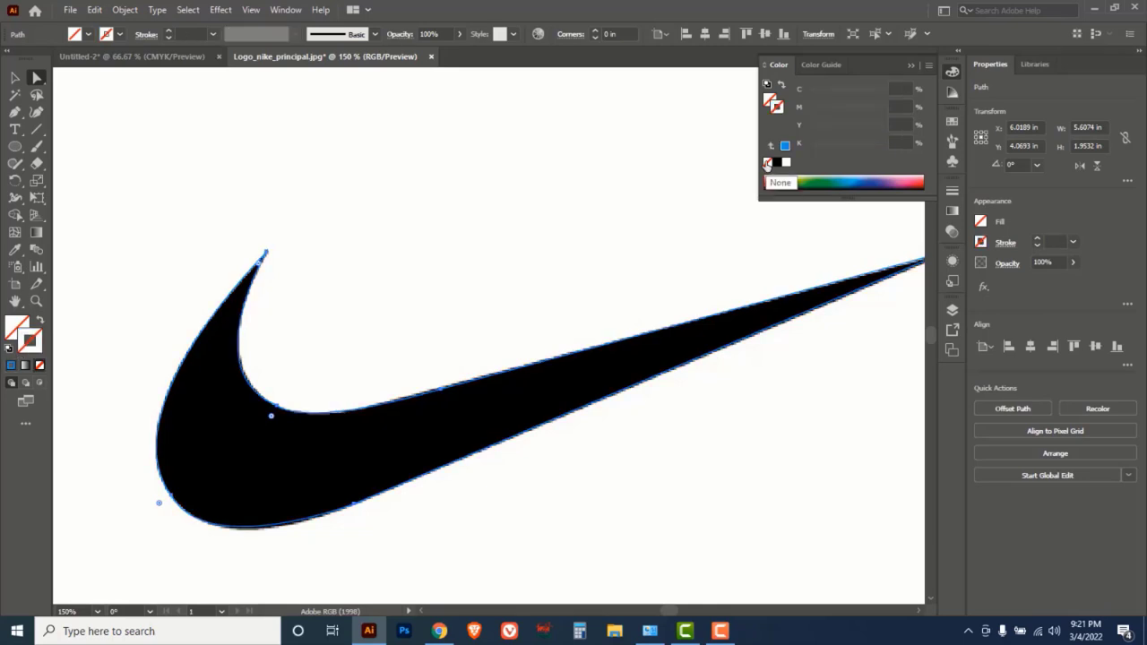
pyautogui.click(769, 101)
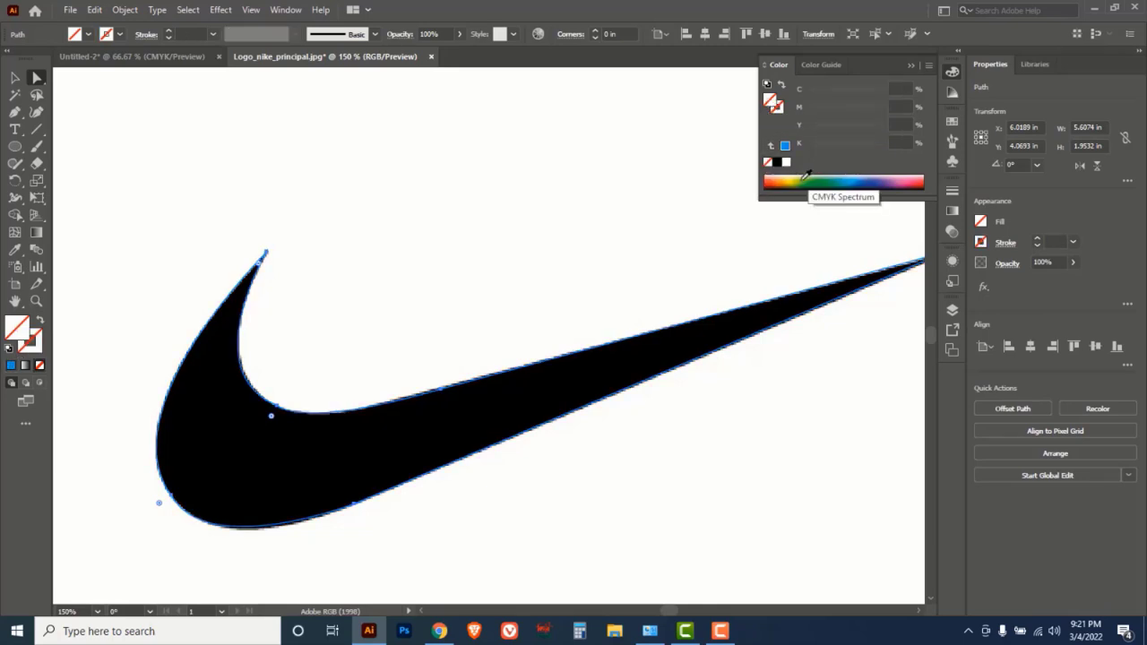
pyautogui.click(792, 179)
# - Bring the yellow swoosh into the Untitled-2 document, placing it over the upper-left part of the SM lettermark
pyautogui.click(15, 78)
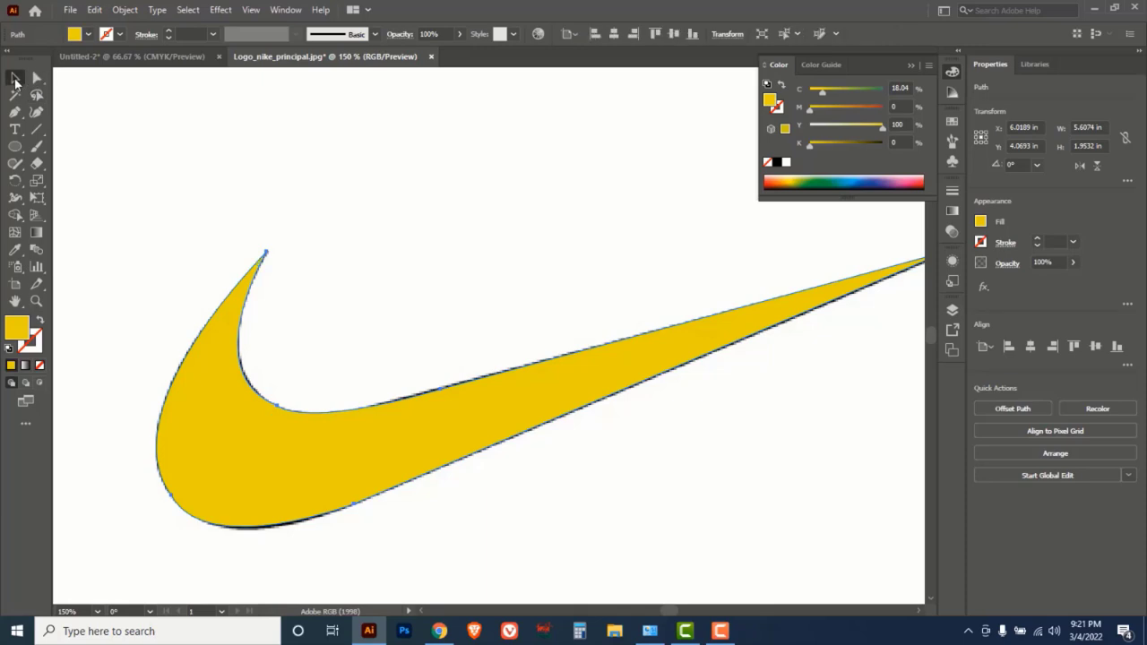
pyautogui.click(190, 152)
pyautogui.click(201, 414)
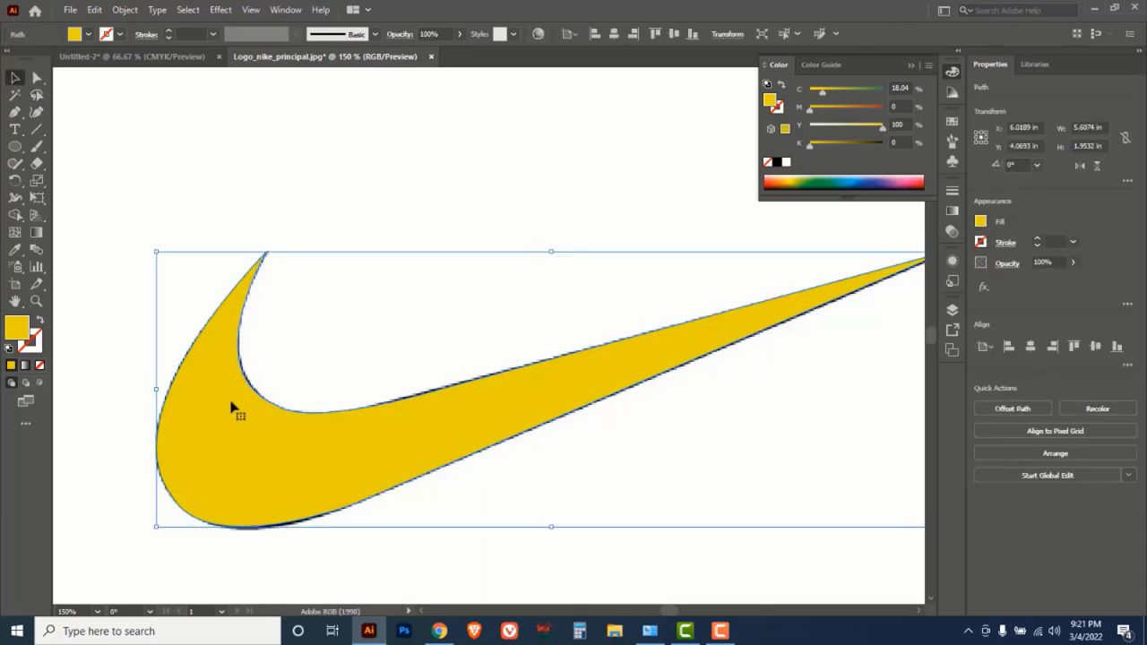
pyautogui.moveTo(226, 436); pyautogui.dragTo(184, 137)
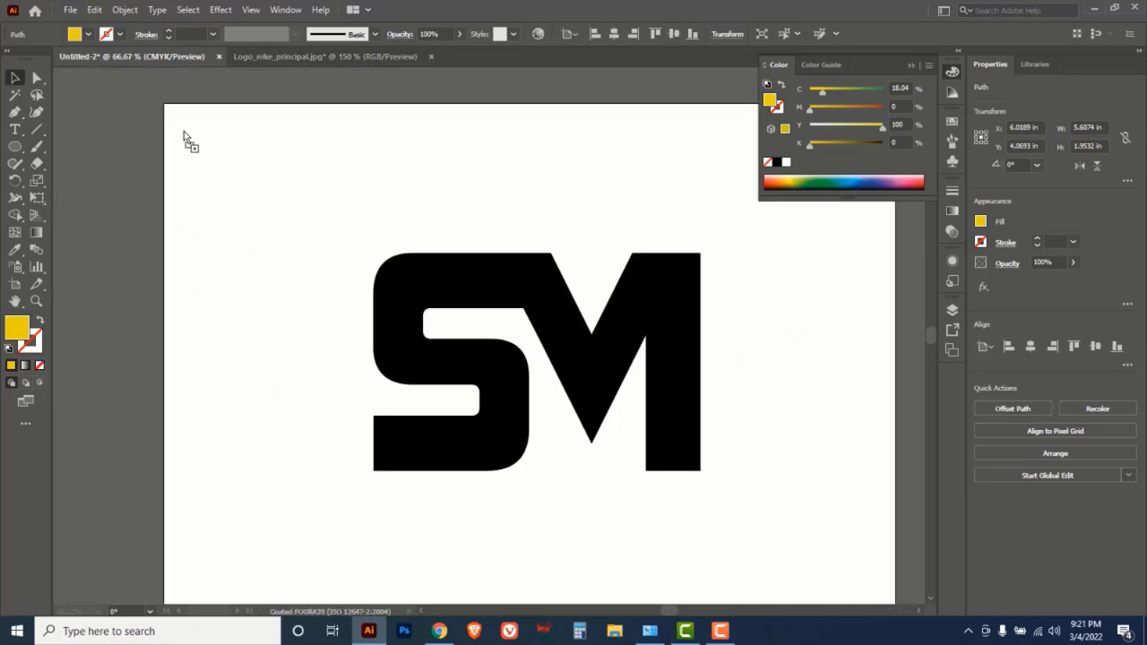
pyautogui.moveTo(315, 278); pyautogui.dragTo(324, 291)
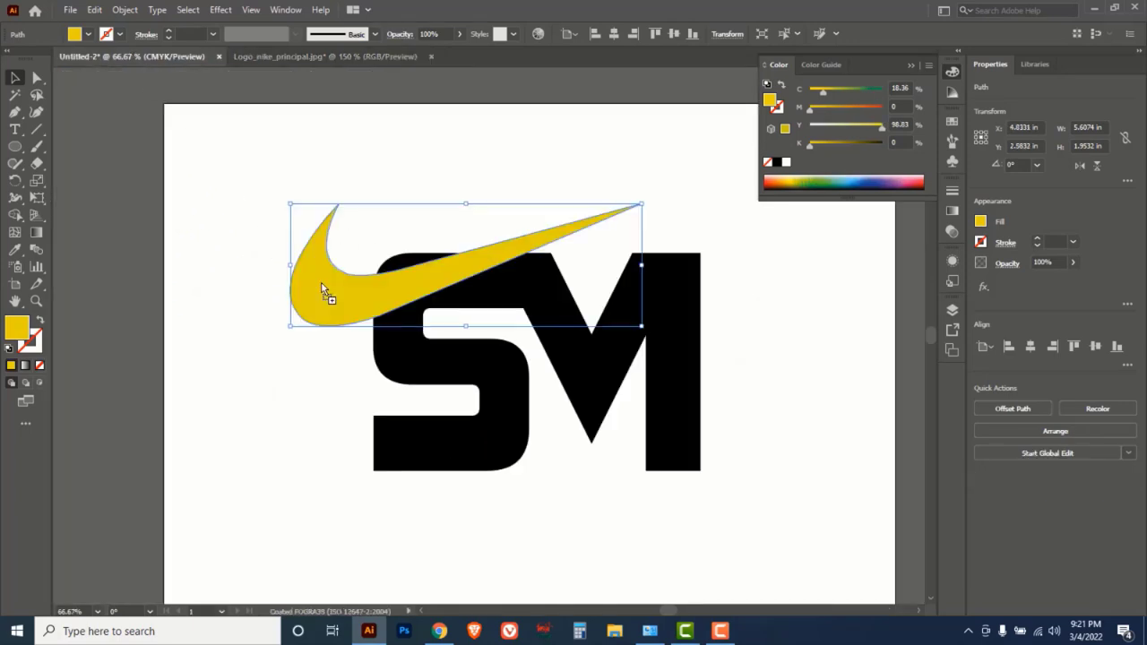
# - Scale the SM lettermark down proportionally around its centre to about 40% of its size
pyautogui.keyDown('ctrl'); pyautogui.keyDown('alt'); pyautogui.click(390, 277); pyautogui.keyUp('alt'); pyautogui.keyUp('ctrl')
pyautogui.moveTo(659, 436); pyautogui.dragTo(305, 321)
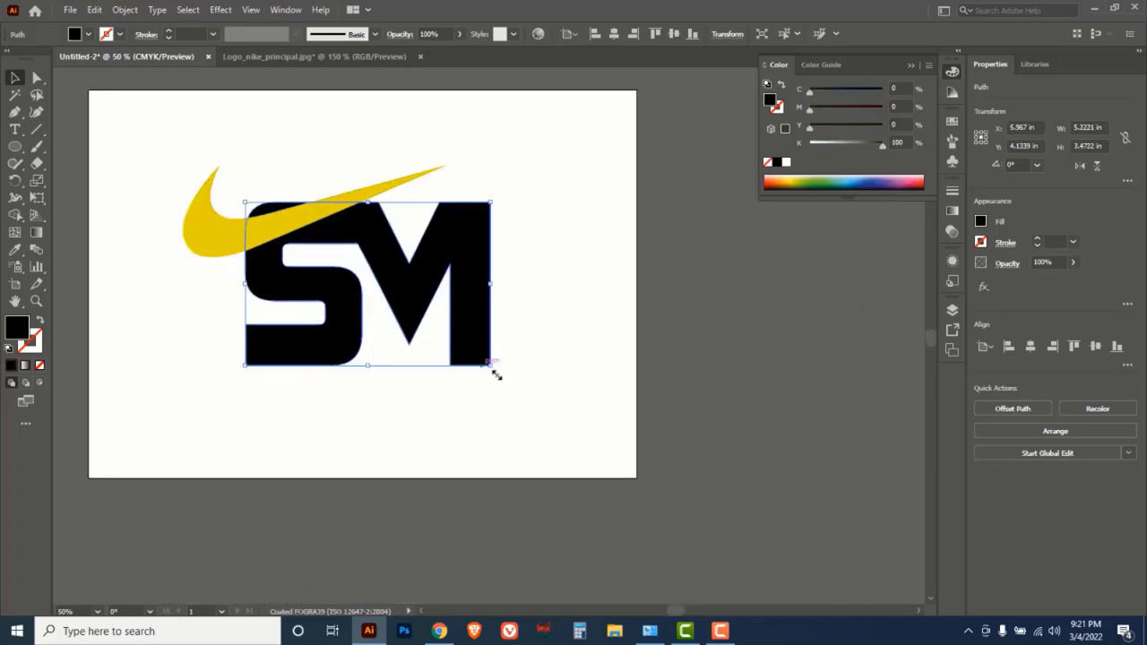
pyautogui.moveTo(491, 370); pyautogui.dragTo(426, 320)
pyautogui.click(495, 324)
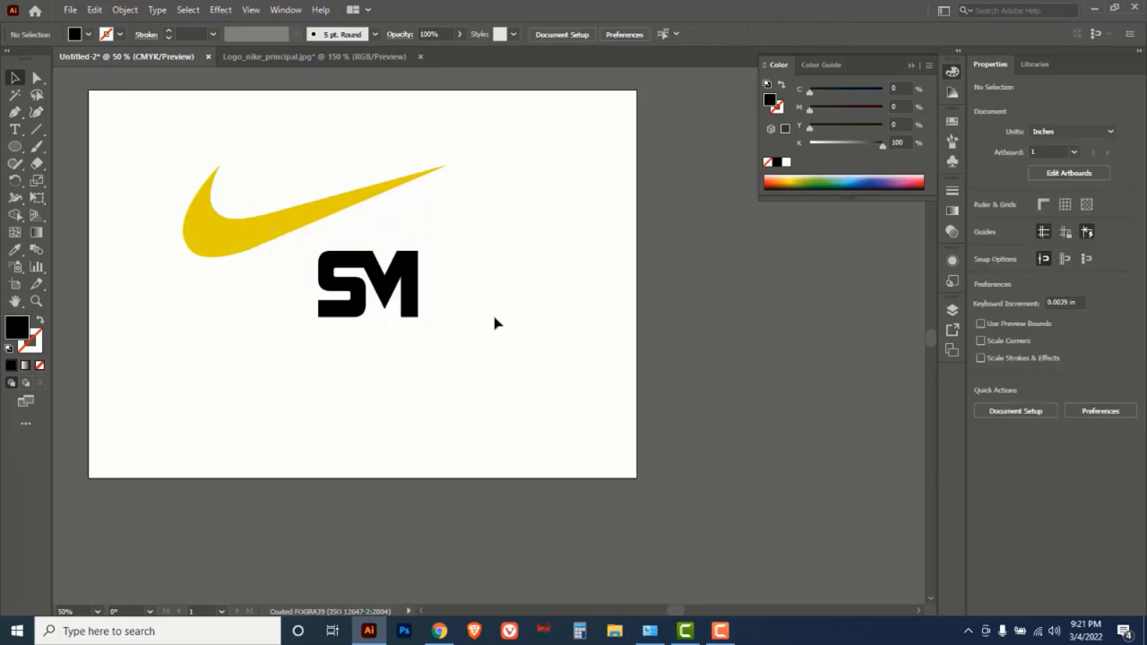
# - Move the swoosh beneath the SM lettermark and scale it down proportionally to about 4 in wide
pyautogui.moveTo(227, 234); pyautogui.dragTo(320, 352)
pyautogui.keyDown('ctrl'); pyautogui.click(395, 314); pyautogui.keyUp('ctrl')
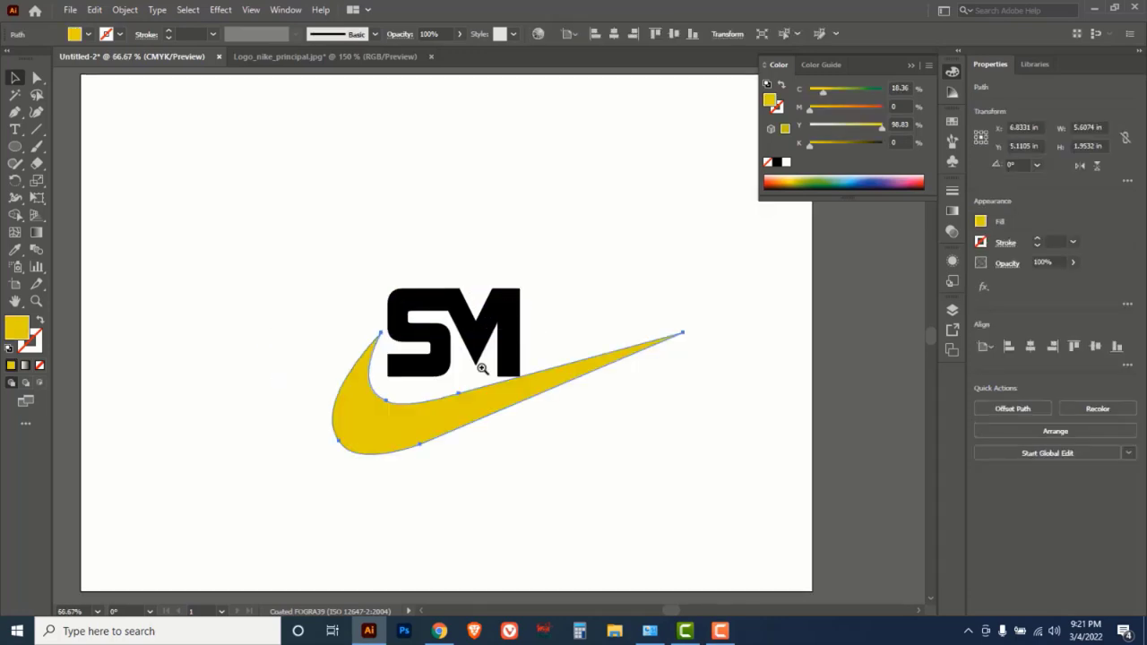
pyautogui.keyDown('ctrl'); pyautogui.click(482, 368); pyautogui.keyUp('ctrl')
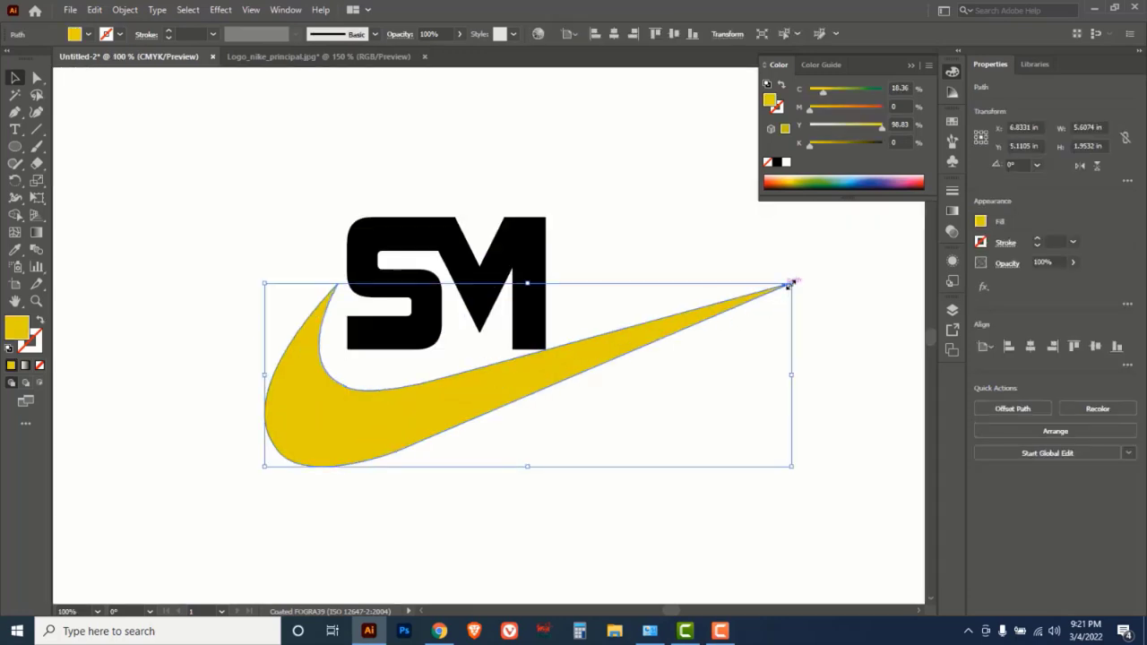
pyautogui.moveTo(790, 284); pyautogui.dragTo(672, 333)
pyautogui.moveTo(460, 397)
pyautogui.mouseDown()
pyautogui.moveTo(469, 389)
pyautogui.moveTo(457, 385)
pyautogui.mouseUp()
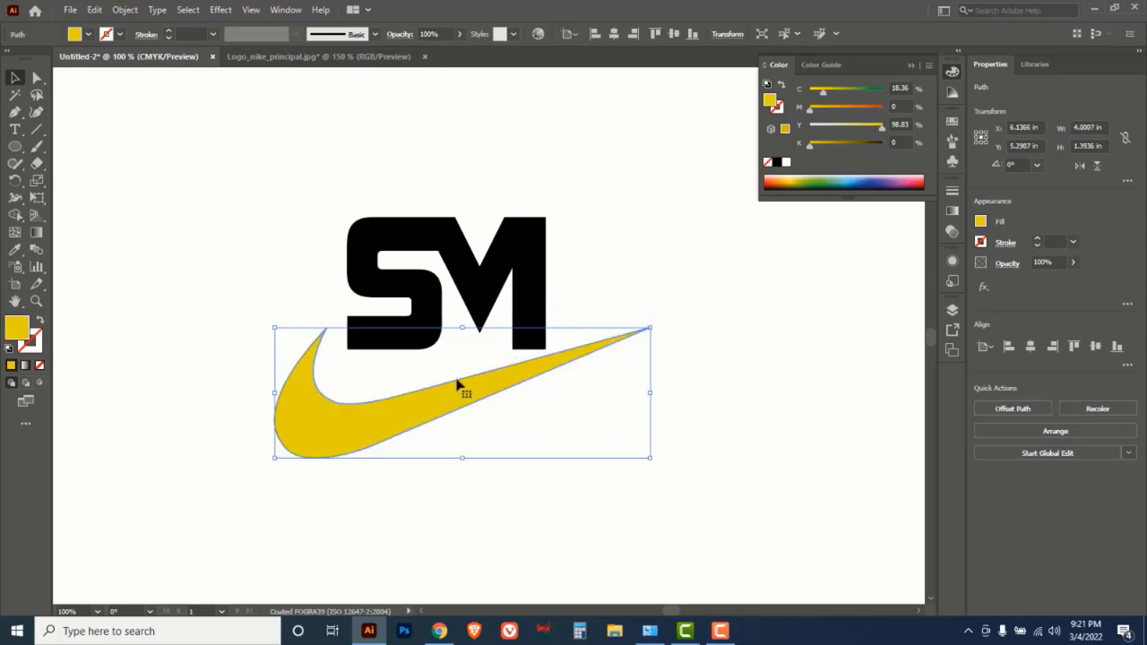
# - Rotate the swoosh about 1.7° clockwise around its centre
pyautogui.click(16, 181)
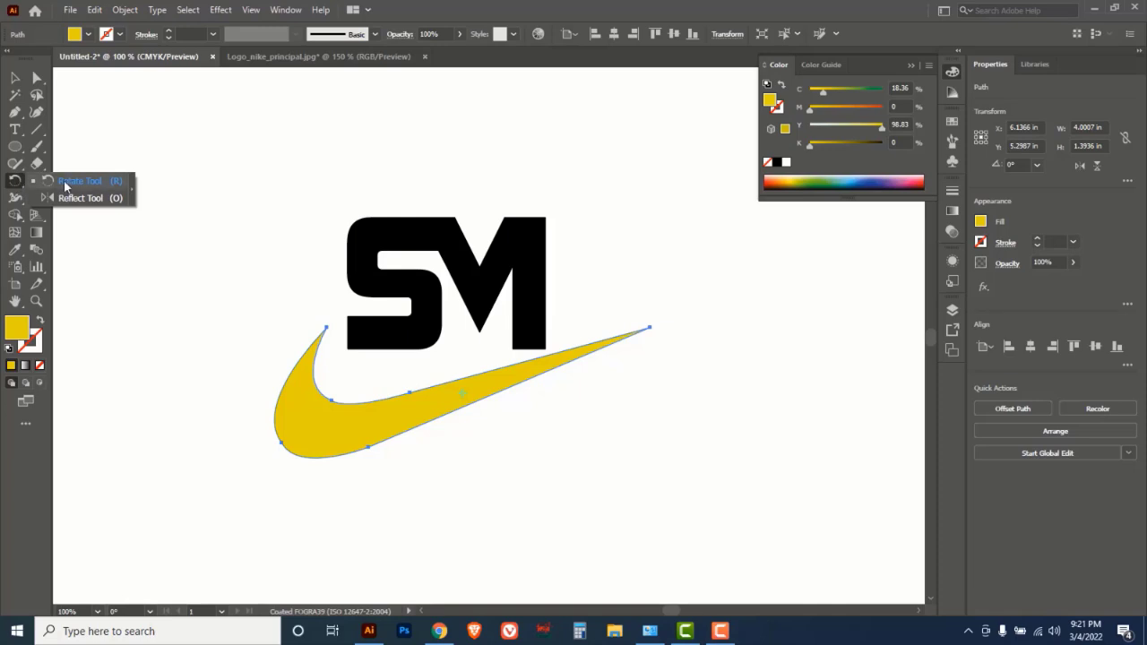
pyautogui.moveTo(686, 232); pyautogui.dragTo(584, 313)
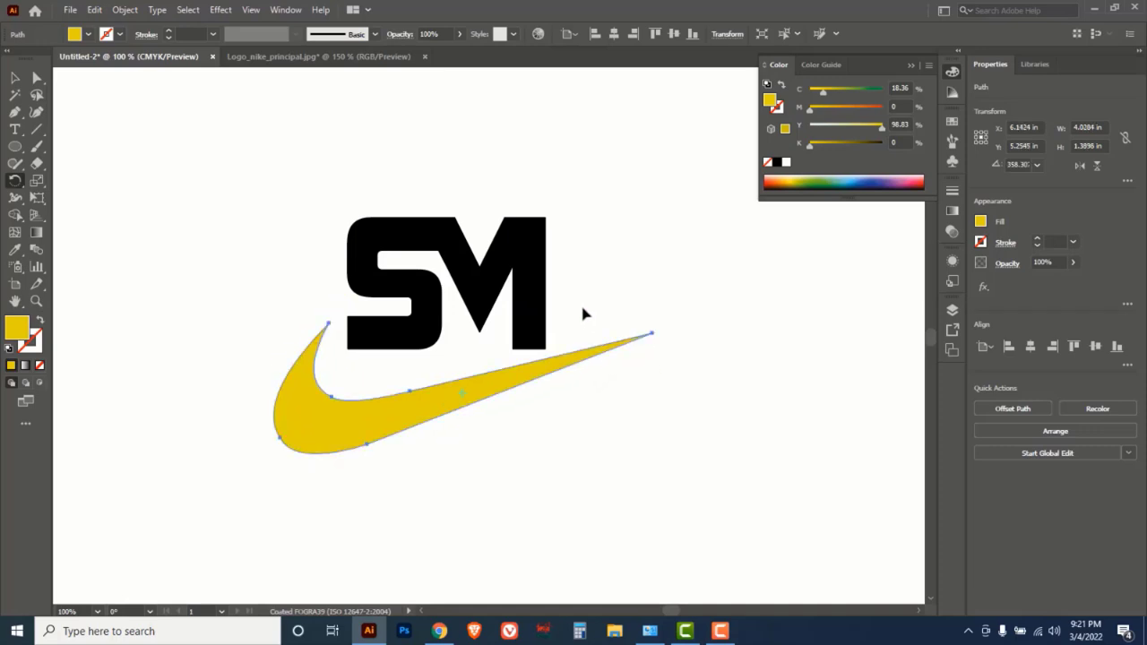
pyautogui.click(14, 78)
# - Move the swoosh up over the foot of the M's right leg, place a copy above the lettermark, and select the lower swoosh
pyautogui.moveTo(433, 399); pyautogui.dragTo(437, 381)
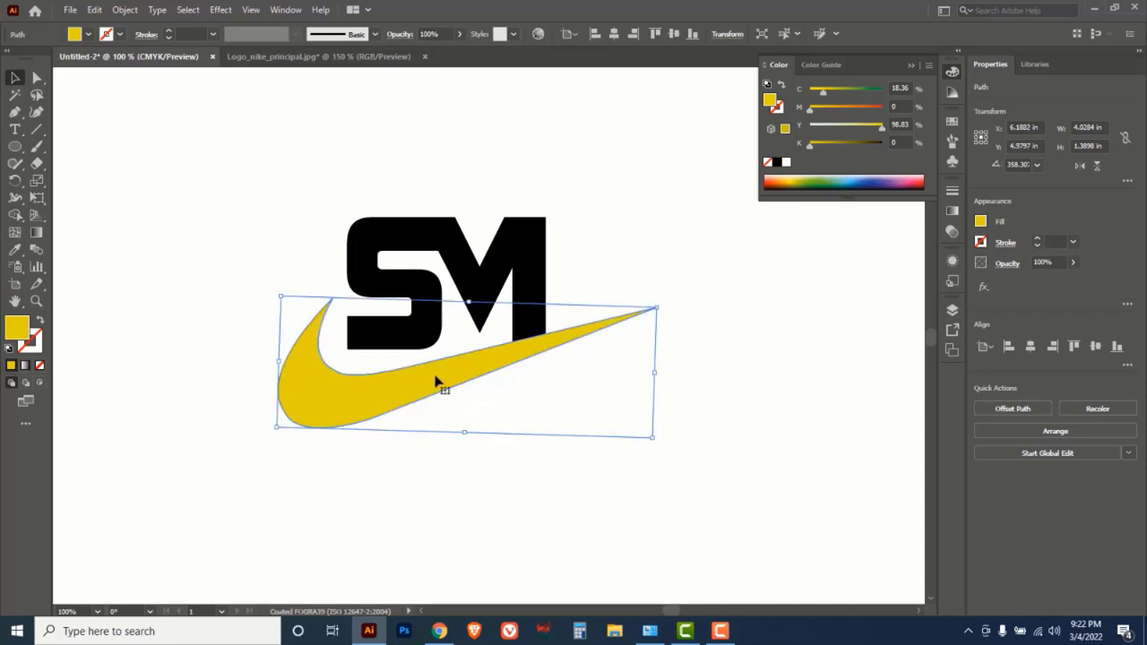
pyautogui.moveTo(438, 379); pyautogui.dragTo(443, 377)
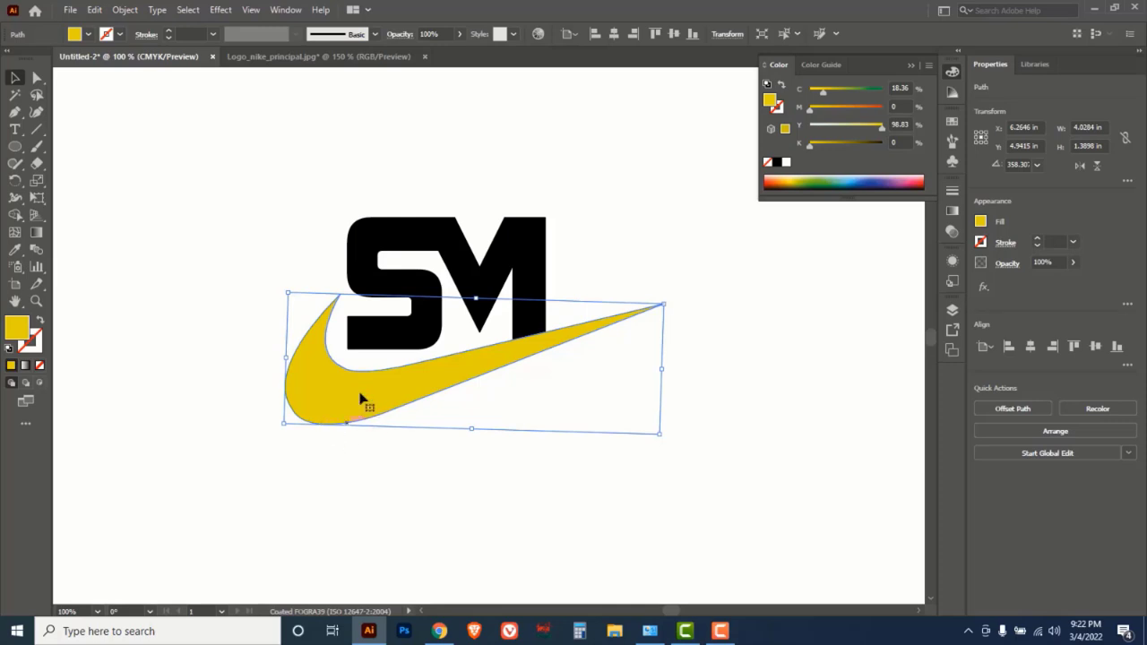
pyautogui.moveTo(351, 400); pyautogui.dragTo(417, 141)
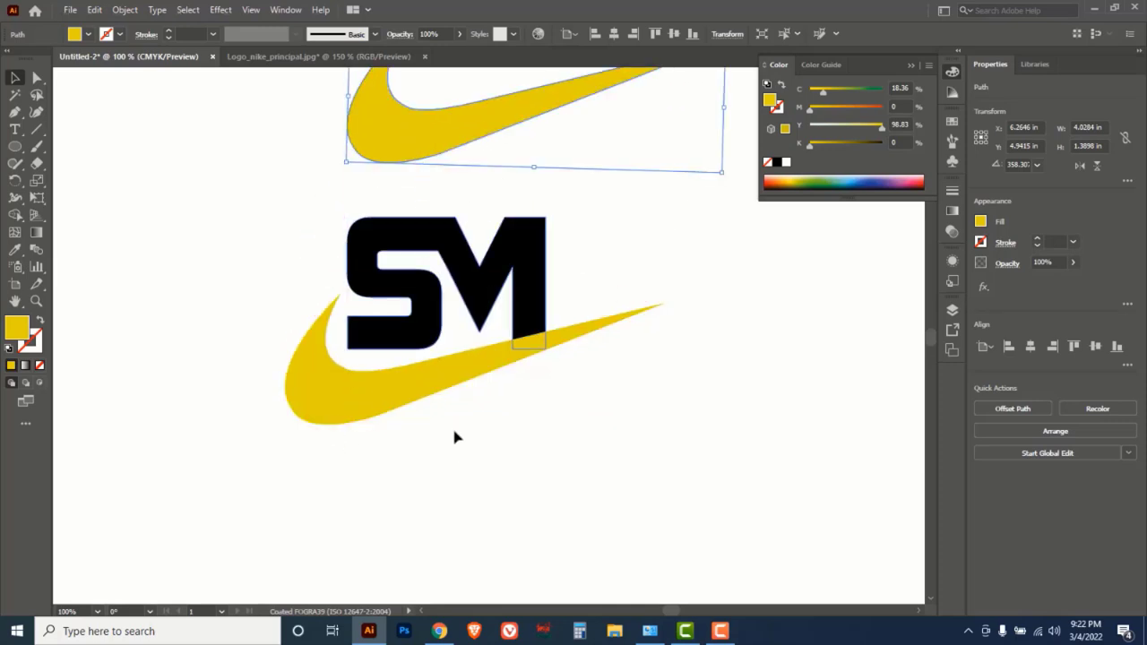
pyautogui.click(430, 376)
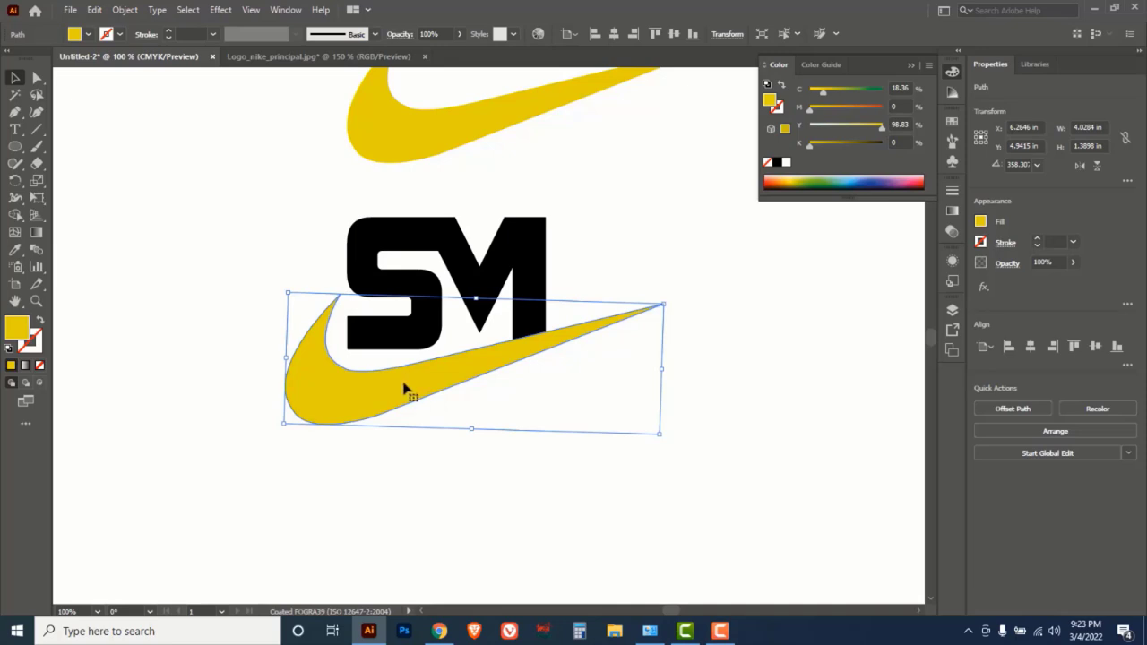
pyautogui.click(125, 11)
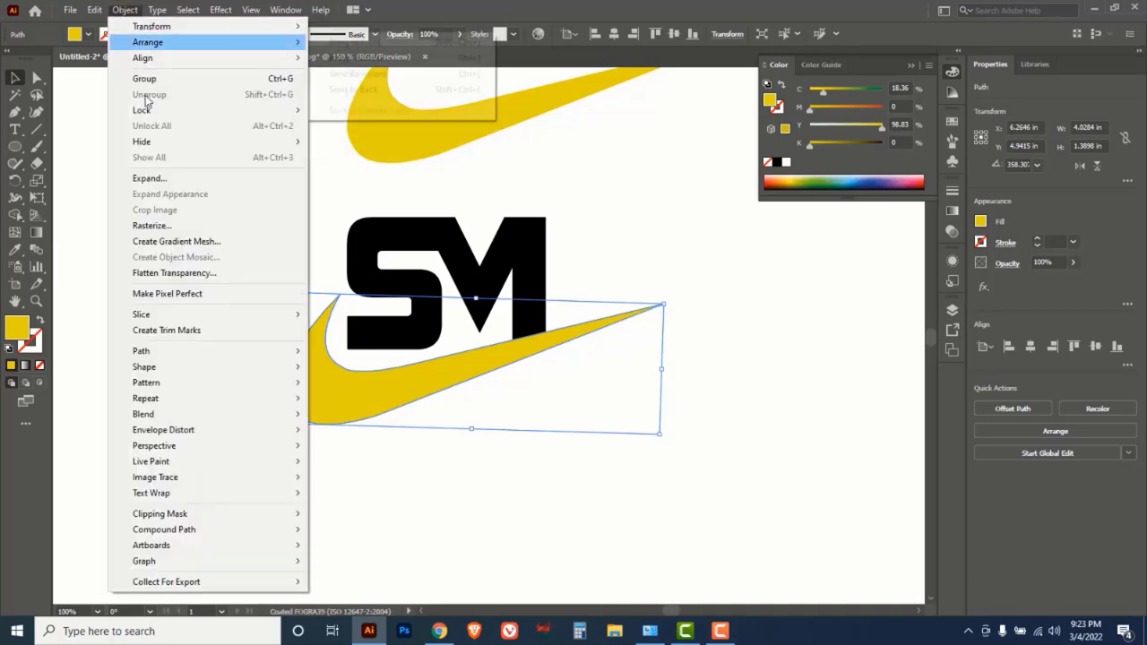
pyautogui.moveTo(155, 355)
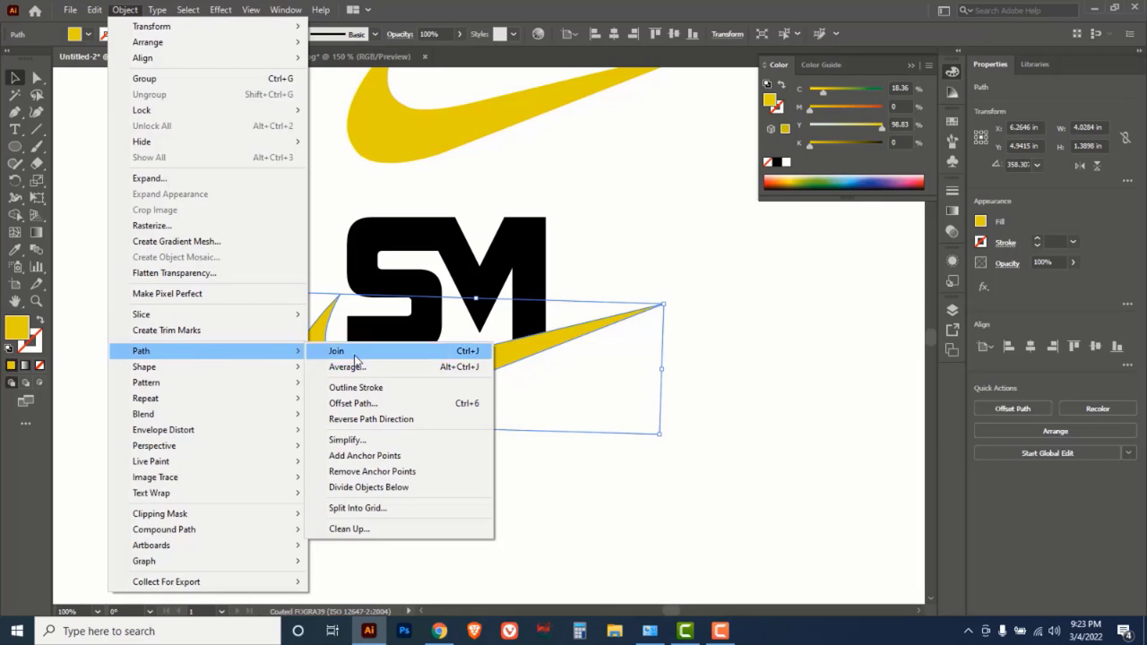
pyautogui.click(354, 403)
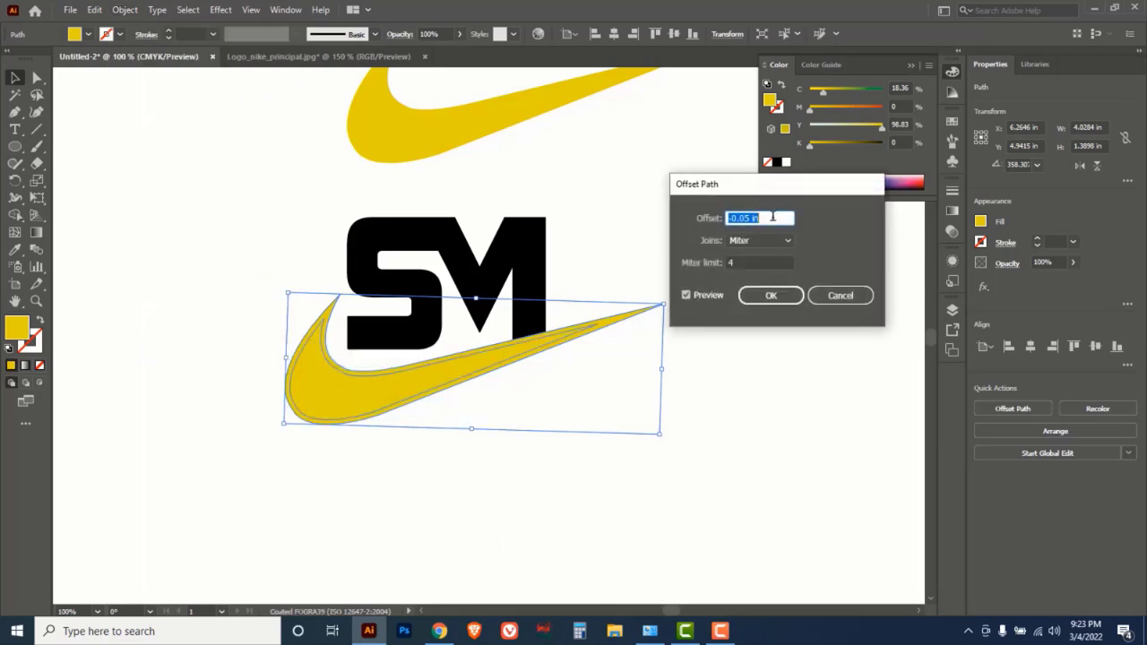
pyautogui.write('0.125')
pyautogui.write('0')
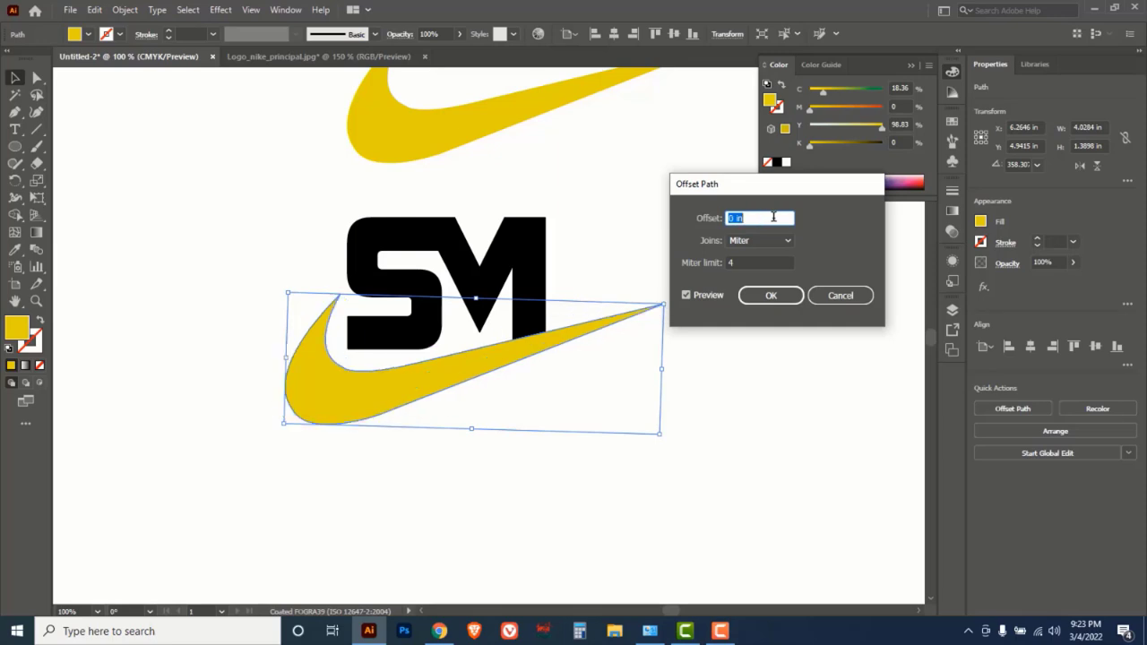
pyautogui.click(840, 296)
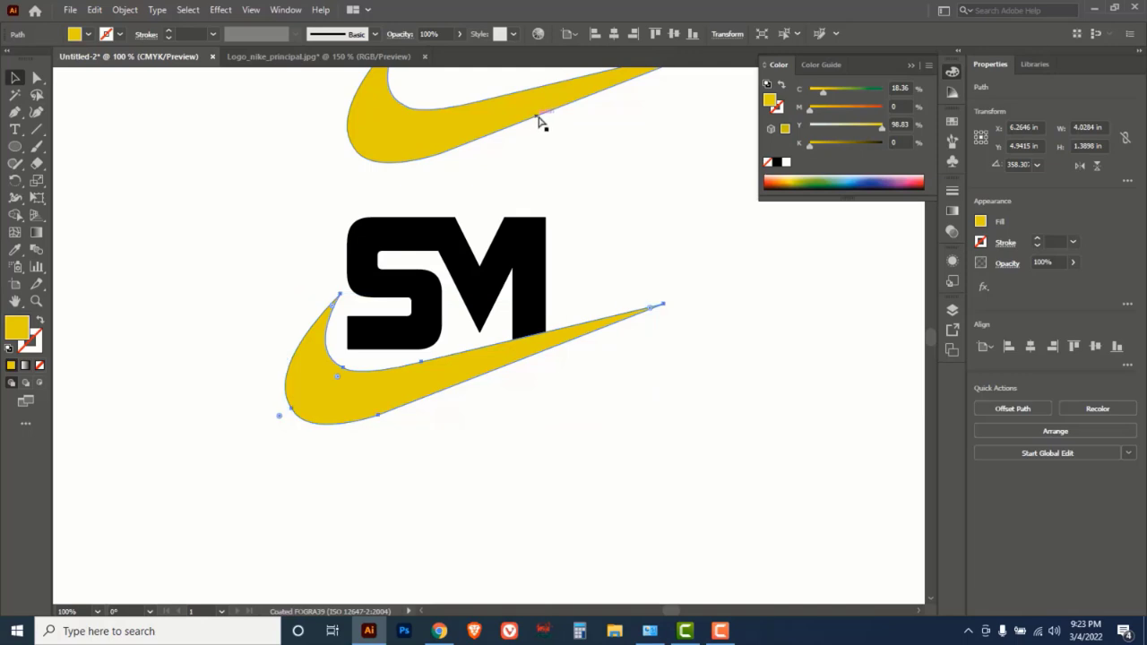
# - Show the rulers and switch the document's units to pixels
pyautogui.hotkey('ctrl', 'r')
pyautogui.rightClick(230, 78)
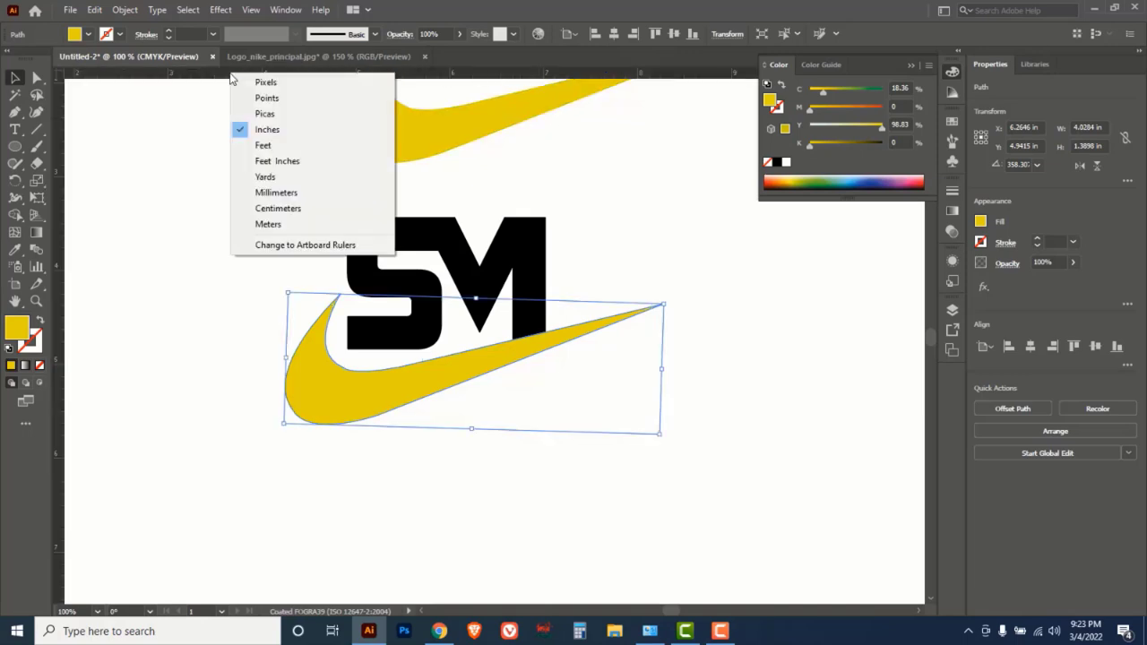
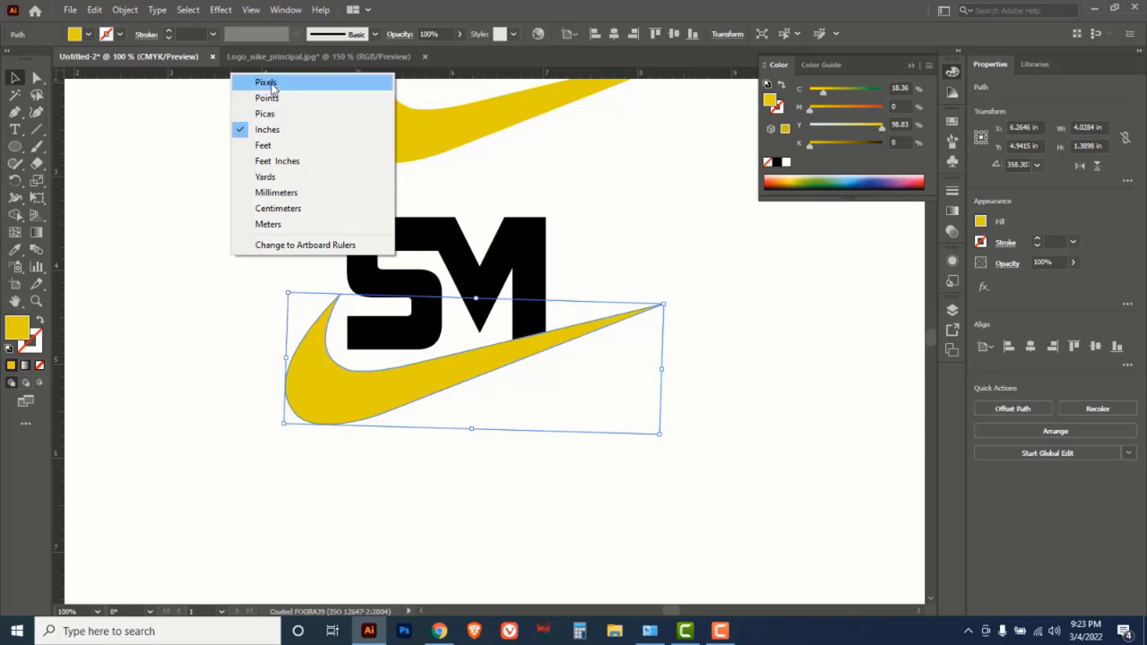
pyautogui.click(270, 83)
# - Offset the lower swoosh's path outward by 9 px with miter joins and nudge the enlarged shape slightly down
pyautogui.click(125, 10)
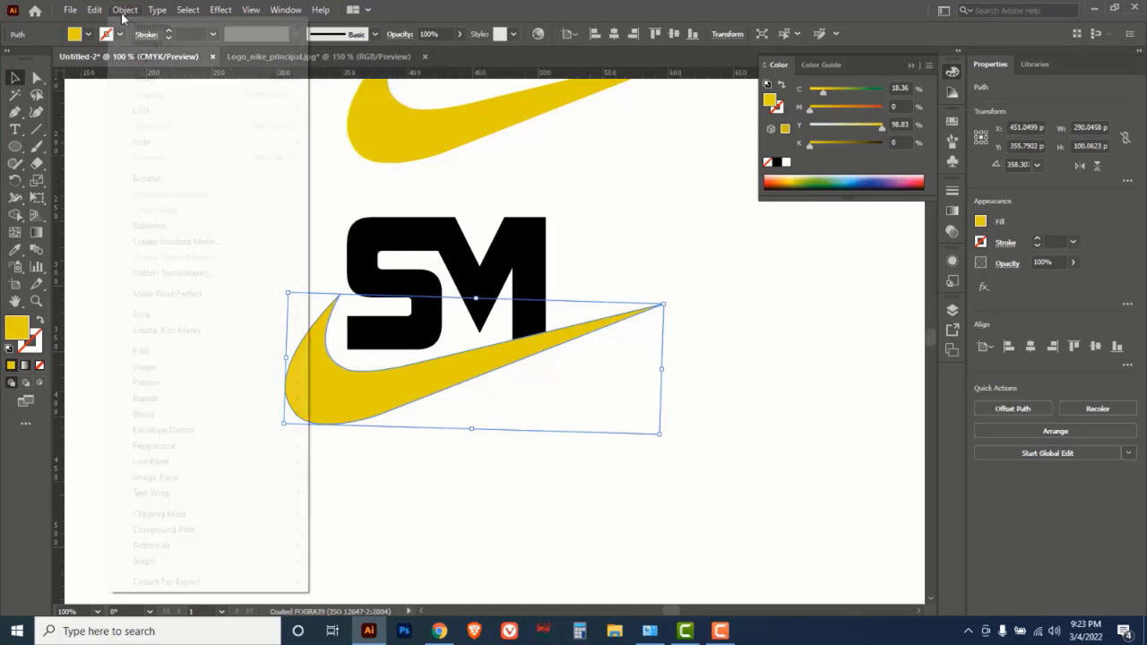
pyautogui.moveTo(165, 356)
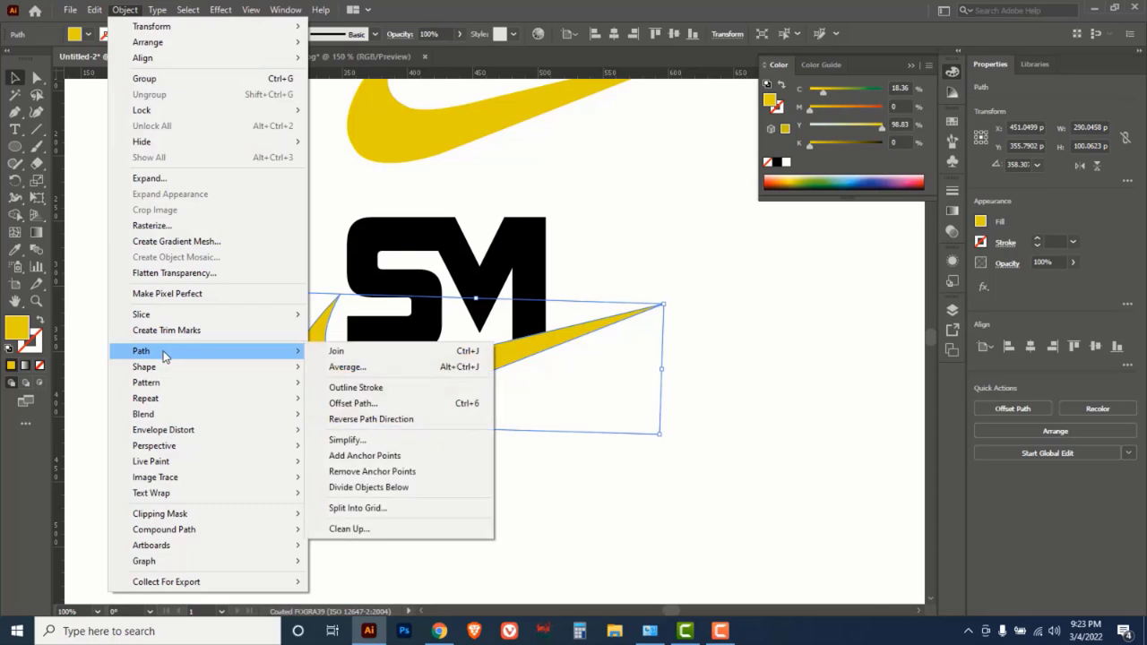
pyautogui.click(358, 404)
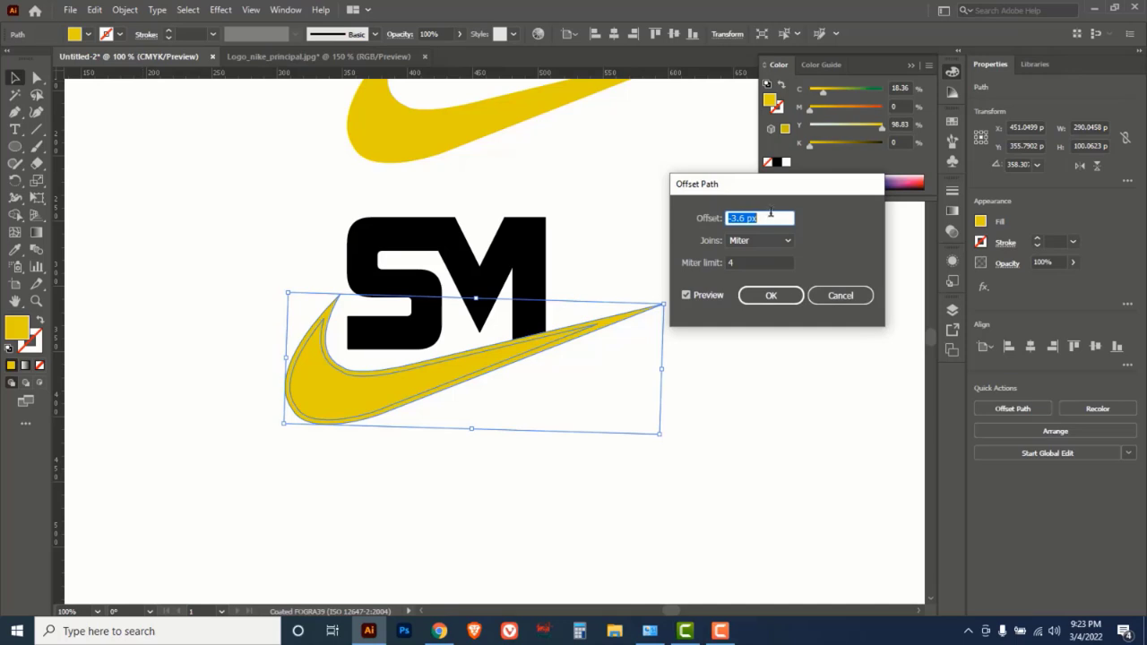
pyautogui.write('-2')
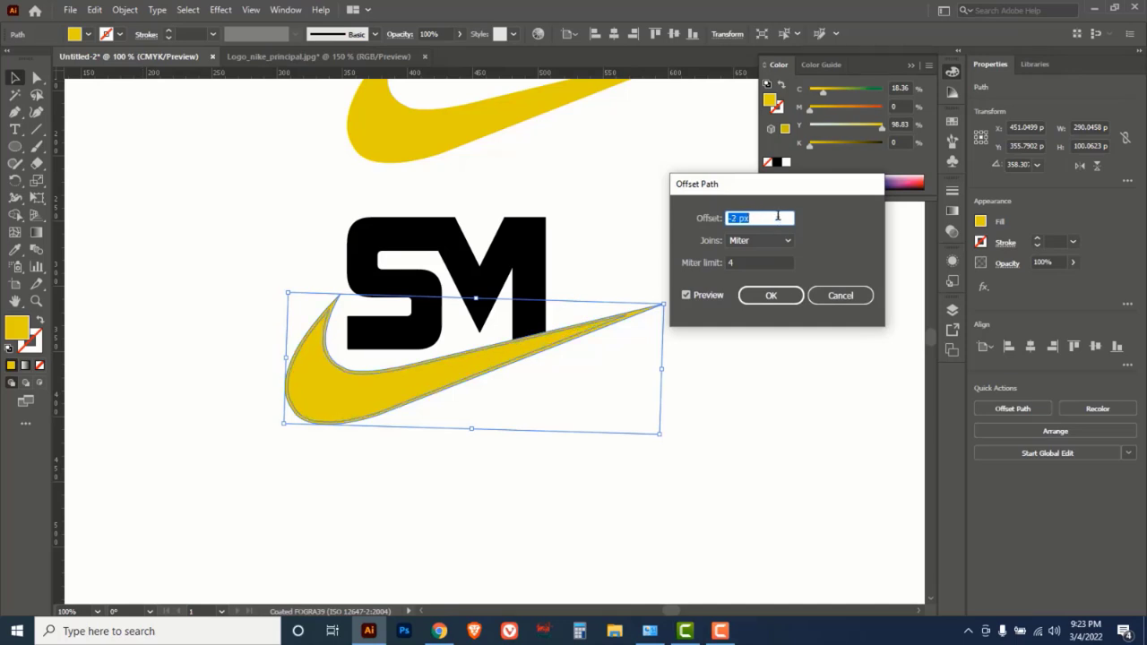
pyautogui.write('3')
pyautogui.write('5')
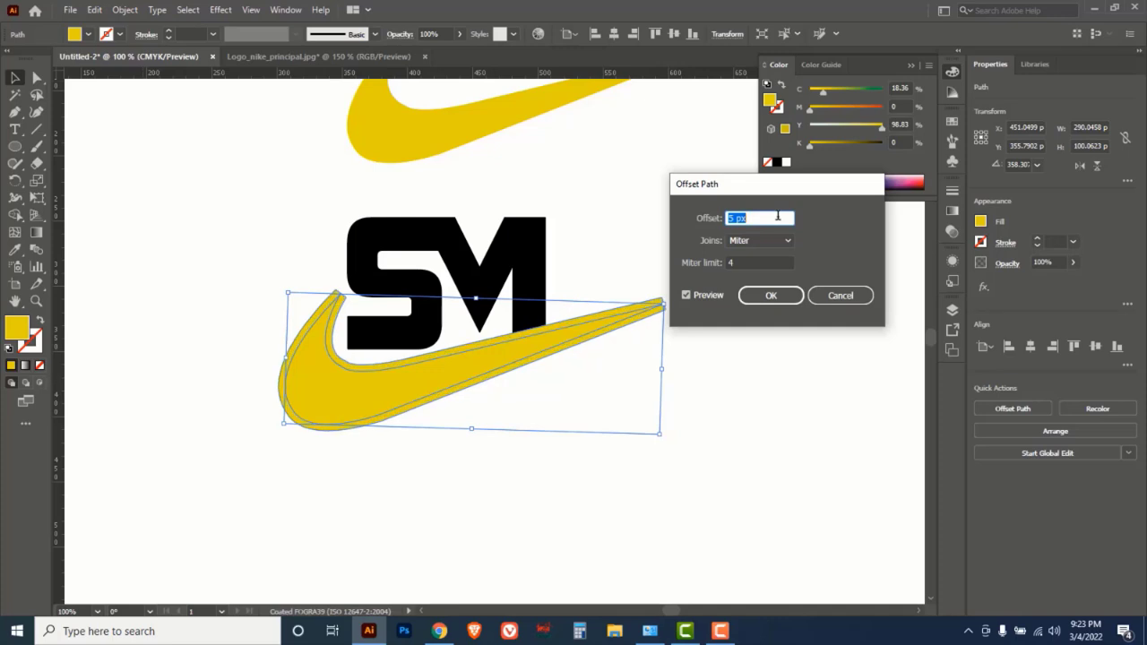
pyautogui.write('7')
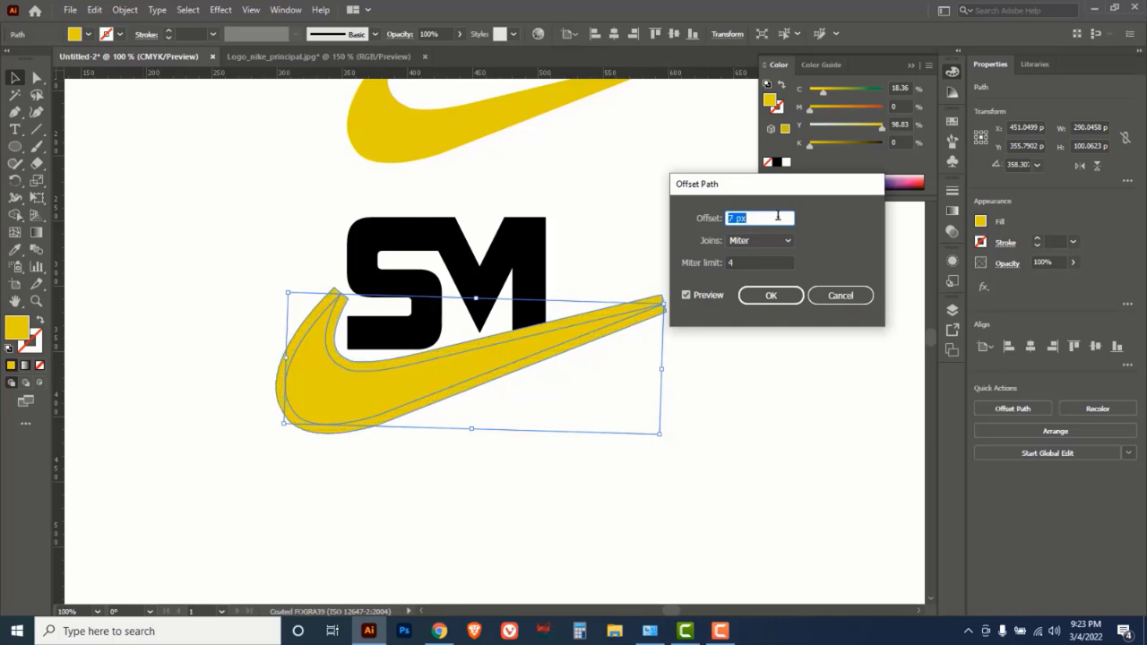
pyautogui.press('Up')
pyautogui.press('Up')
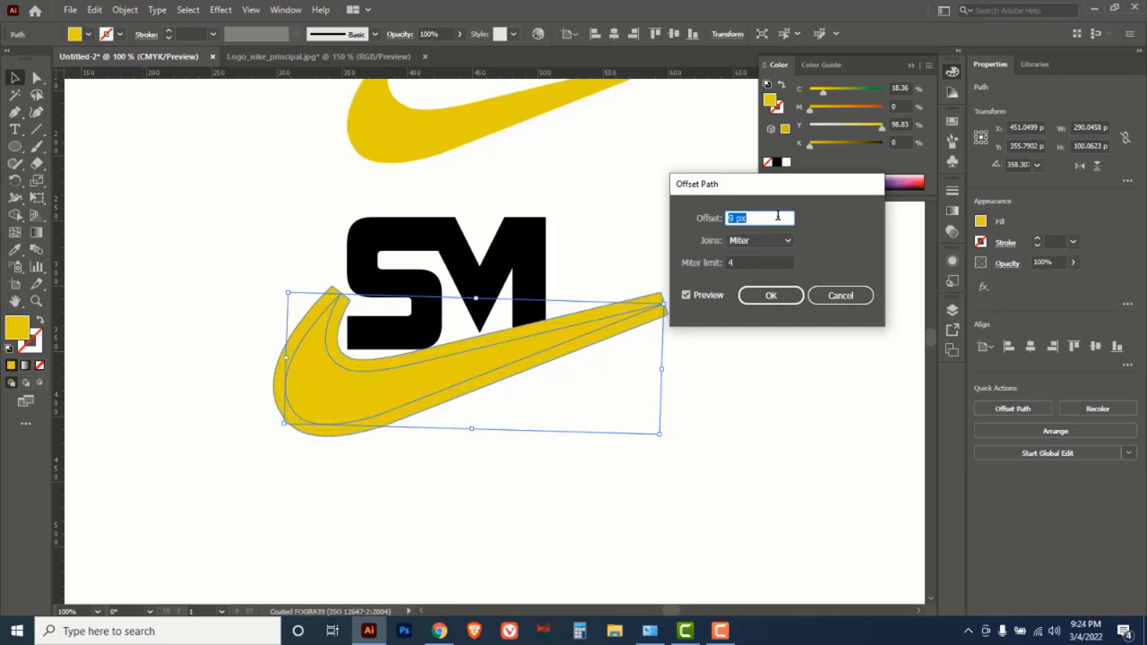
pyautogui.click(776, 299)
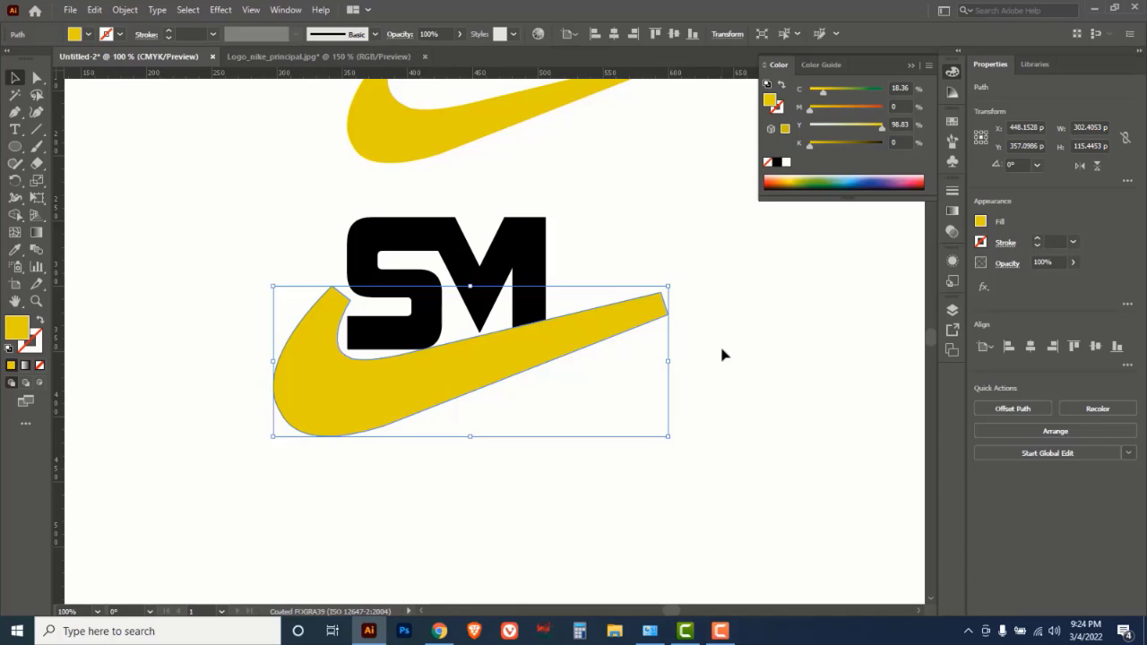
pyautogui.press('Down')
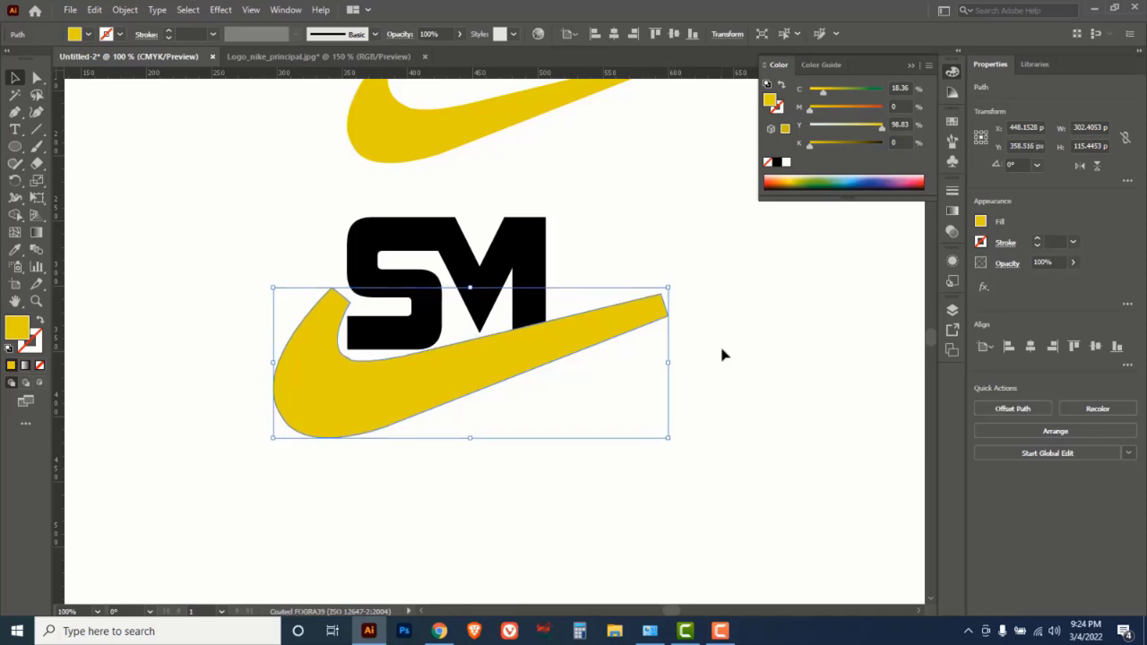
# - Use the Shape Builder on the SM lettermark and offset swoosh to merge the overlapping foot of the M's right leg into the swoosh
pyautogui.keyDown('shift'); pyautogui.click(526, 233); pyautogui.keyUp('shift')
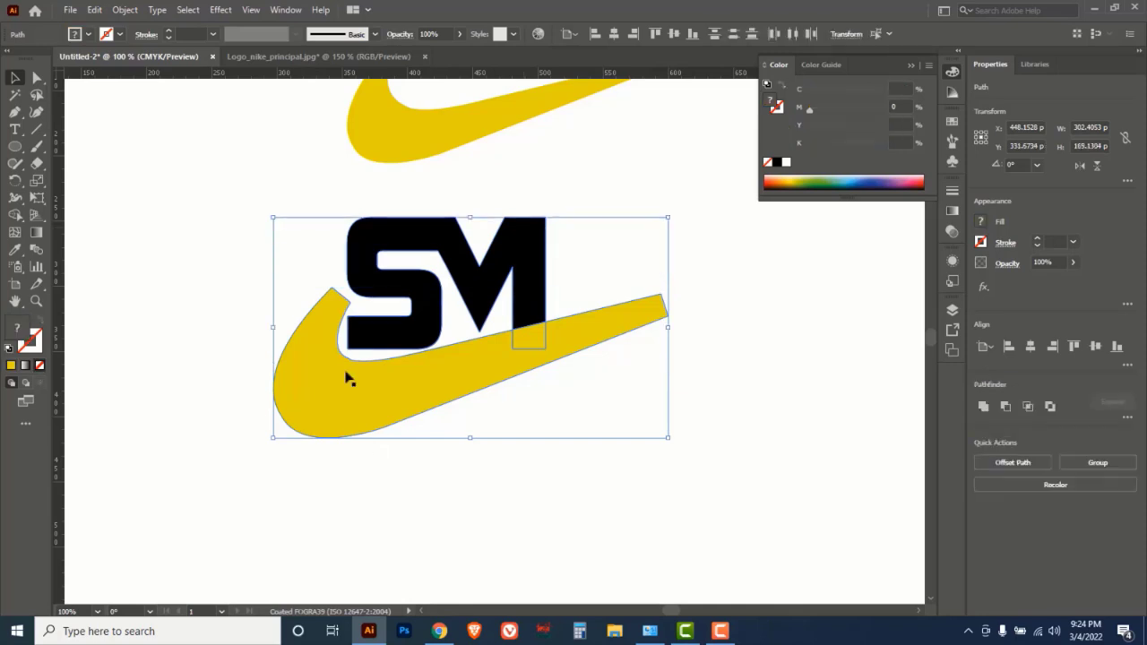
pyautogui.click(16, 214)
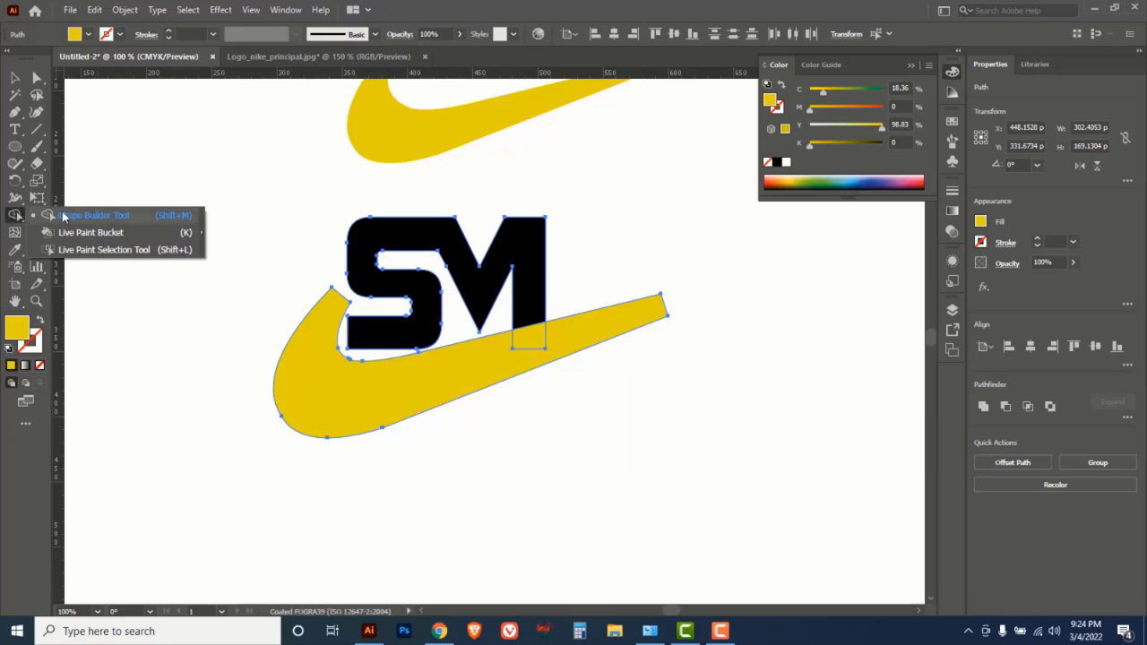
pyautogui.click(87, 216)
pyautogui.moveTo(313, 374)
pyautogui.mouseDown()
pyautogui.moveTo(328, 389)
pyautogui.moveTo(487, 364)
pyautogui.moveTo(553, 338)
pyautogui.mouseUp()
pyautogui.moveTo(618, 318); pyautogui.dragTo(618, 319)
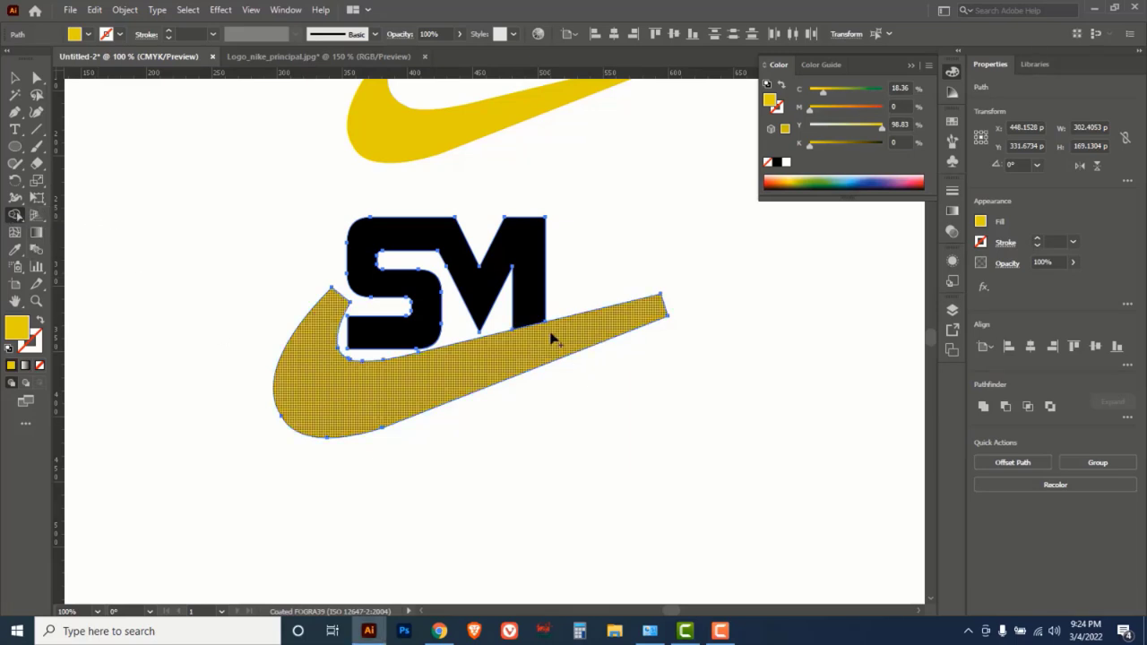
pyautogui.click(527, 340)
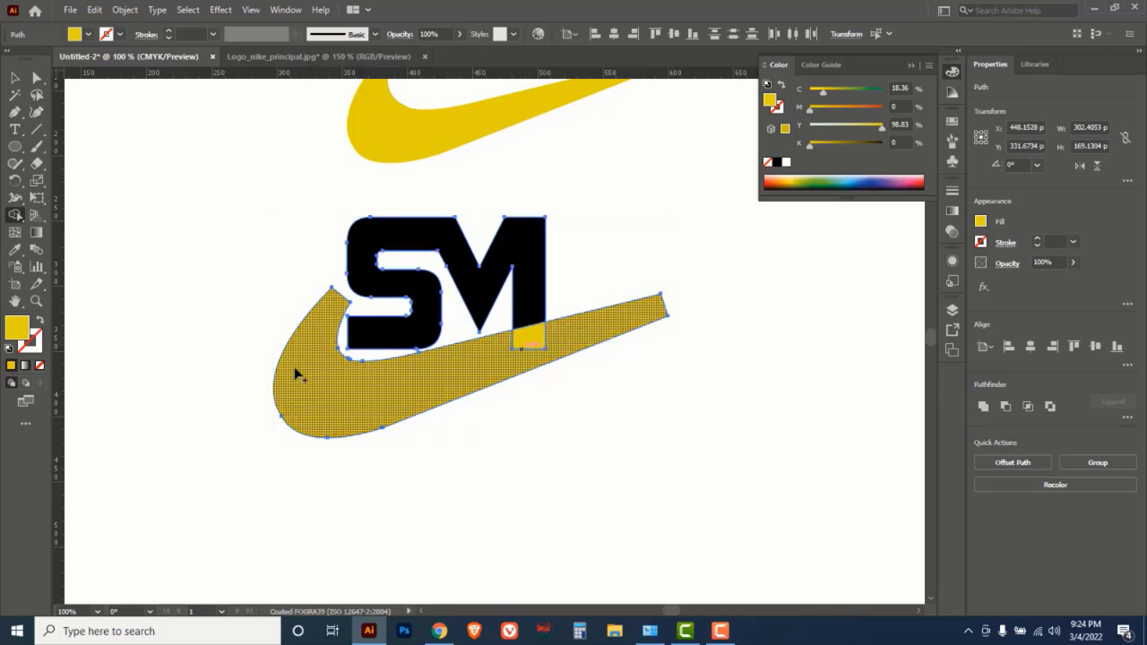
pyautogui.moveTo(296, 372)
pyautogui.mouseDown()
pyautogui.moveTo(451, 374)
pyautogui.moveTo(601, 323)
pyautogui.moveTo(592, 329)
pyautogui.mouseUp()
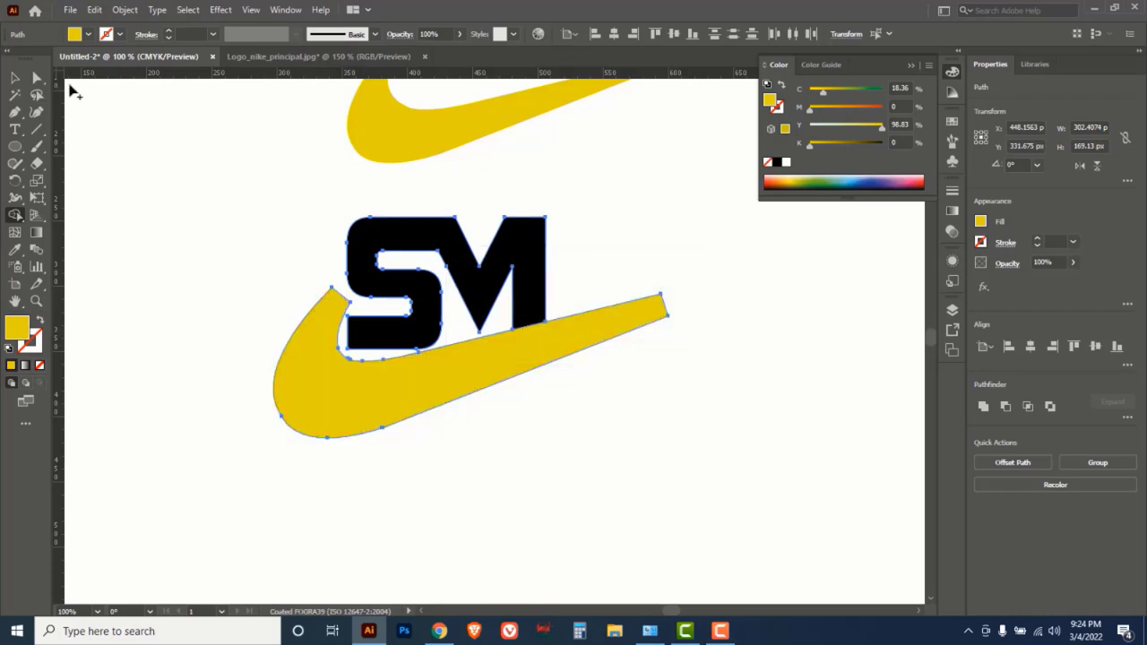
# - Delete the enlarged offset swoosh, leaving a gap between the M's trimmed leg and the original swoosh
pyautogui.click(14, 78)
pyautogui.click(186, 183)
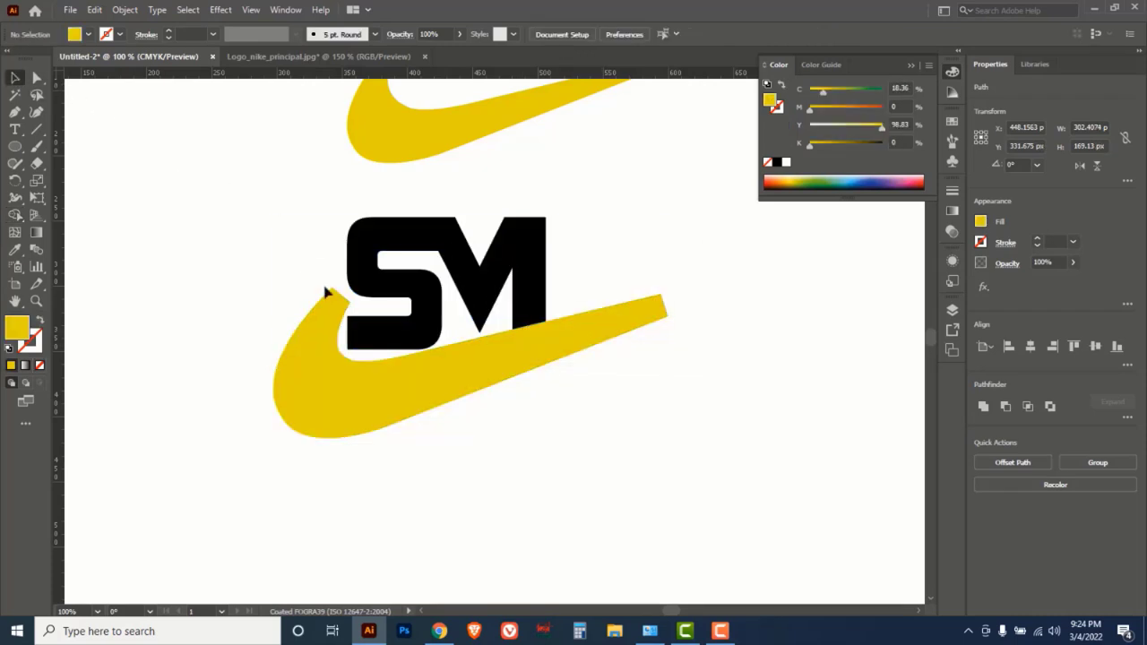
pyautogui.click(667, 318)
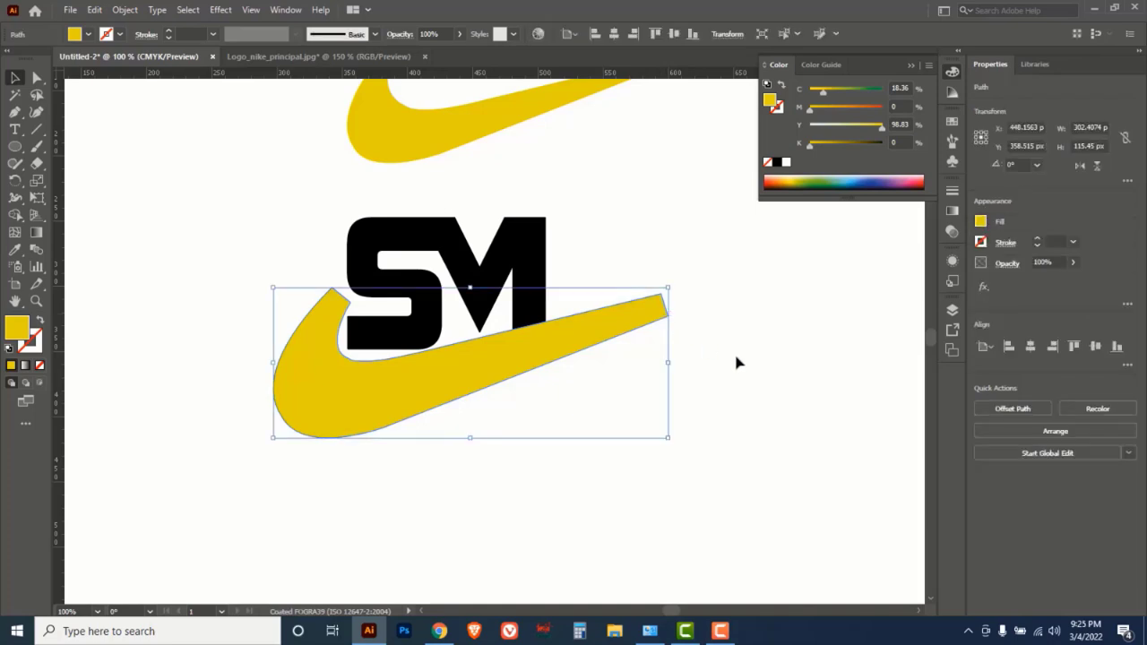
pyautogui.press('Delete')
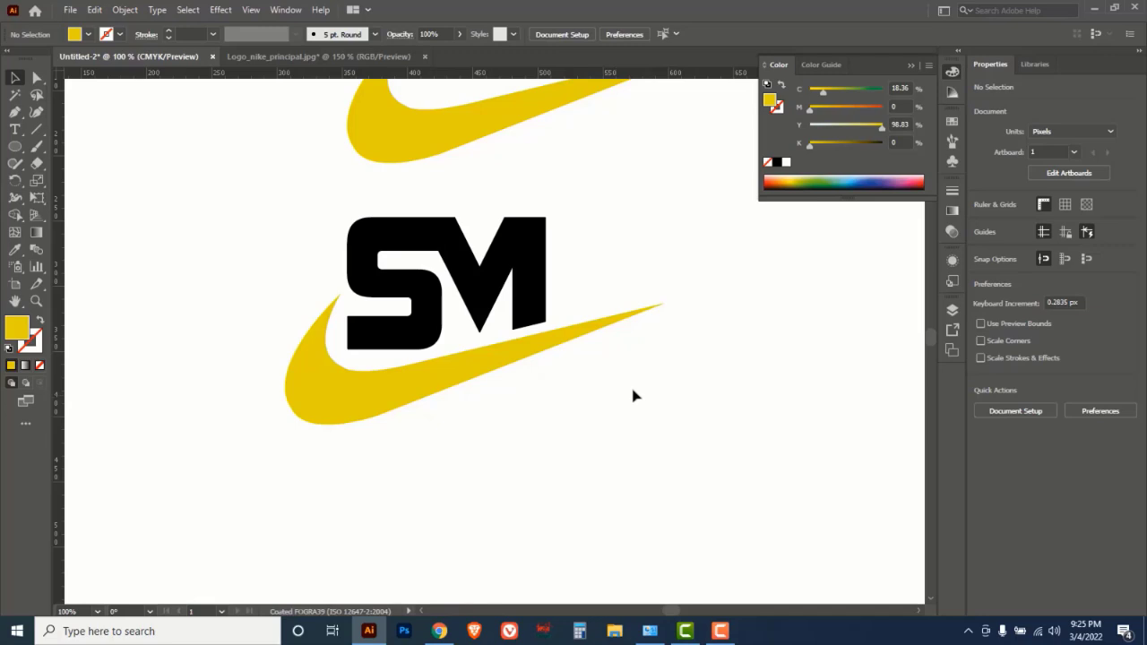
# - Rotate the upper swoosh copy about 180° and position it over the top of the SM lettermark, mirroring the lower swoosh
pyautogui.moveTo(655, 351); pyautogui.dragTo(625, 443)
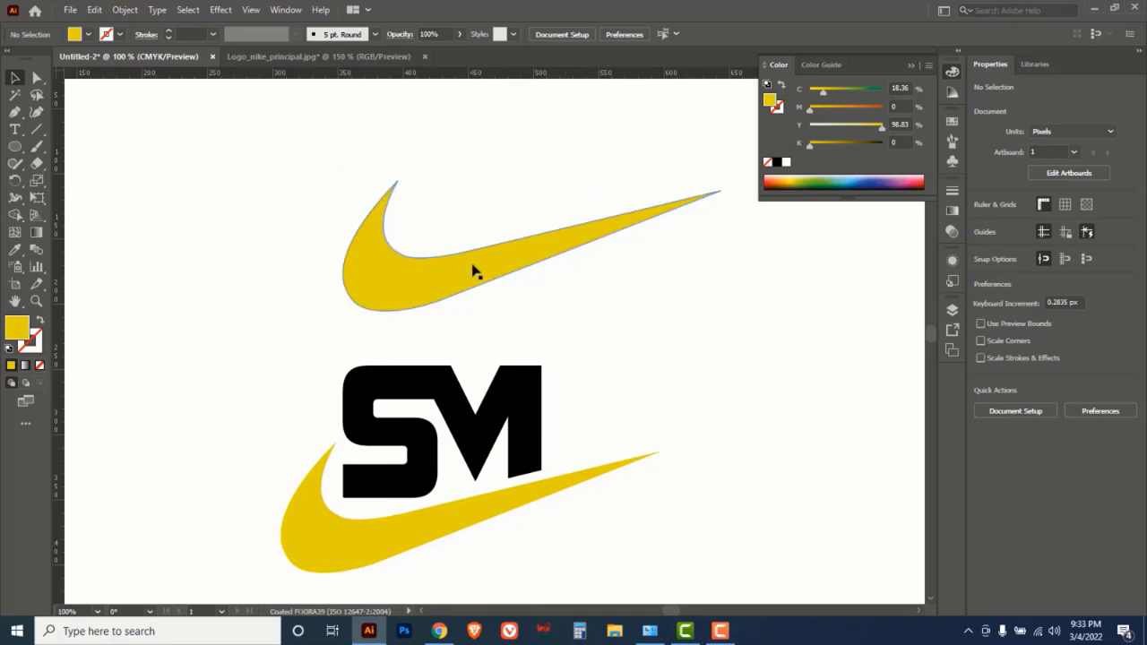
pyautogui.click(484, 269)
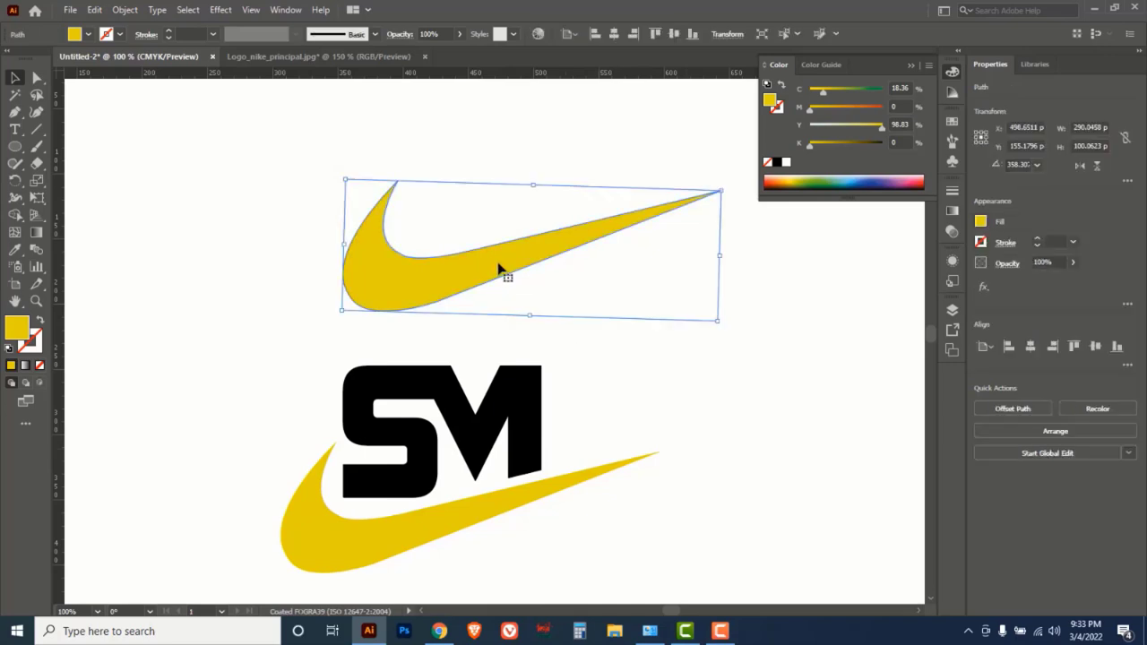
pyautogui.moveTo(499, 266); pyautogui.dragTo(484, 299)
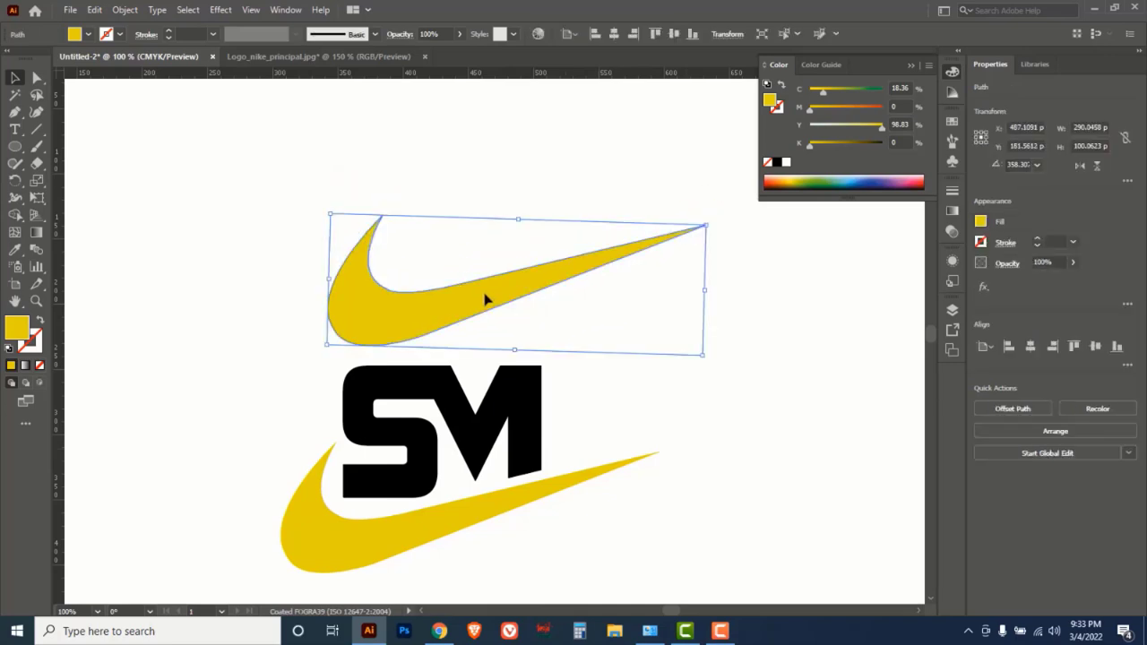
pyautogui.click(16, 180)
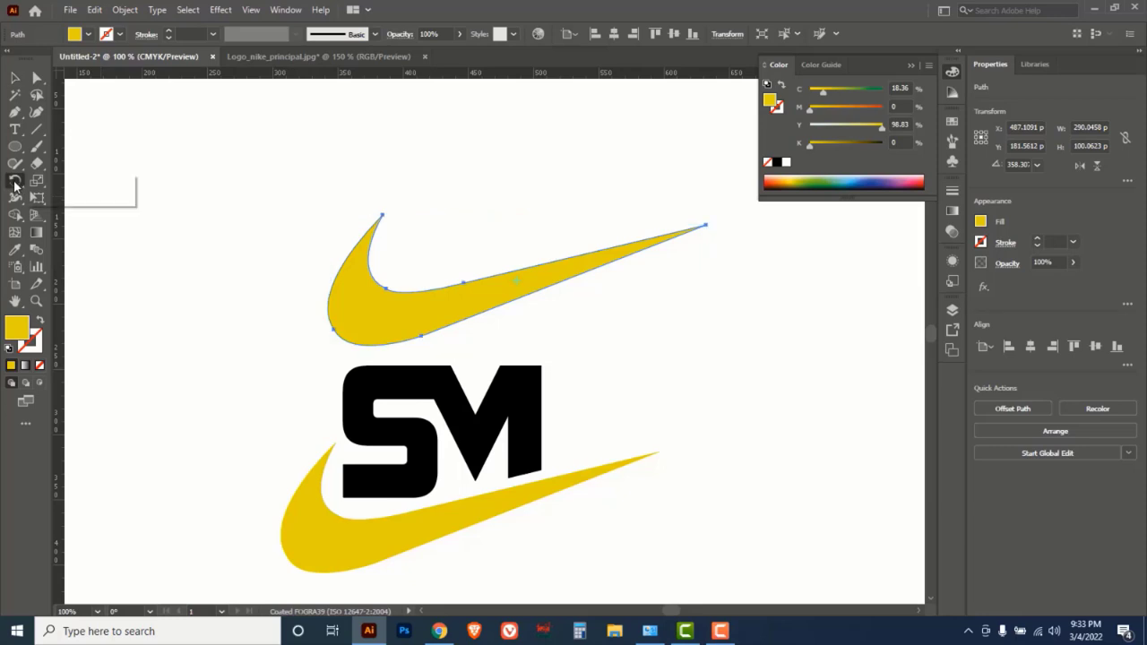
pyautogui.moveTo(637, 185); pyautogui.dragTo(289, 436)
pyautogui.click(14, 78)
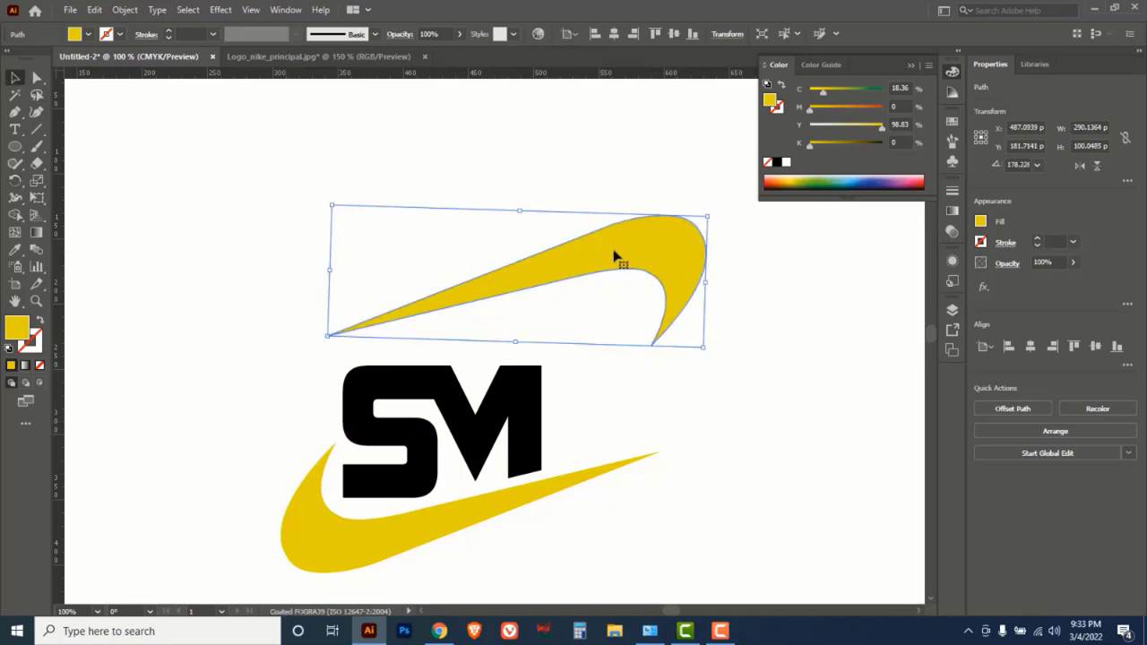
pyautogui.moveTo(628, 269); pyautogui.dragTo(568, 304)
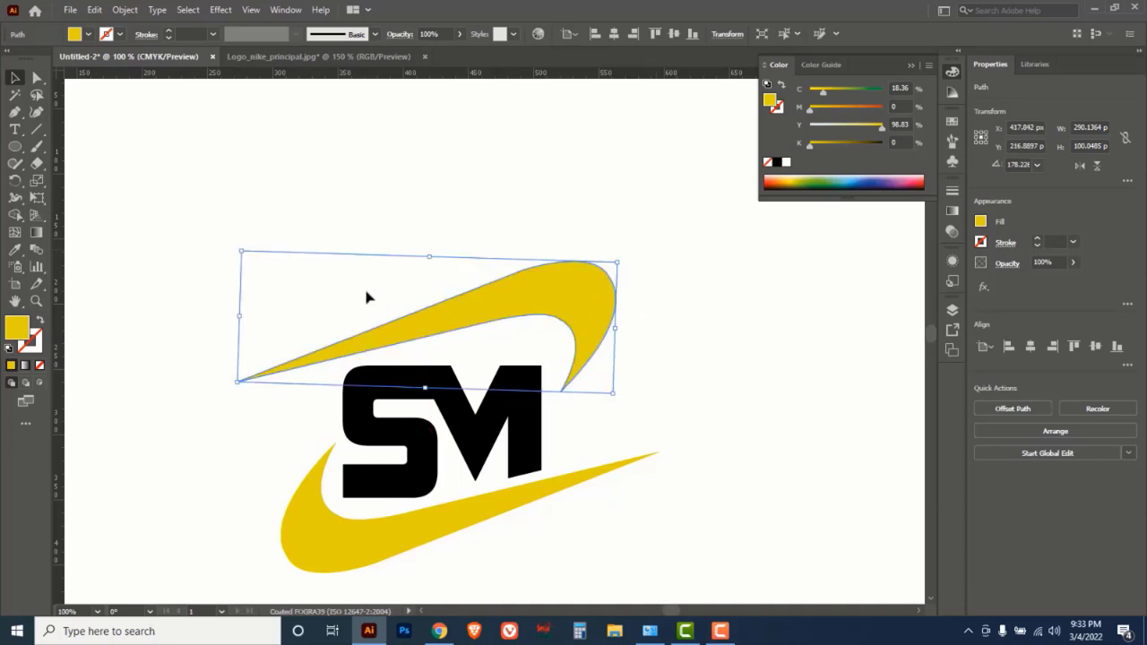
pyautogui.moveTo(241, 253); pyautogui.dragTo(351, 293)
pyautogui.moveTo(528, 337); pyautogui.dragTo(512, 313)
pyautogui.press('a')
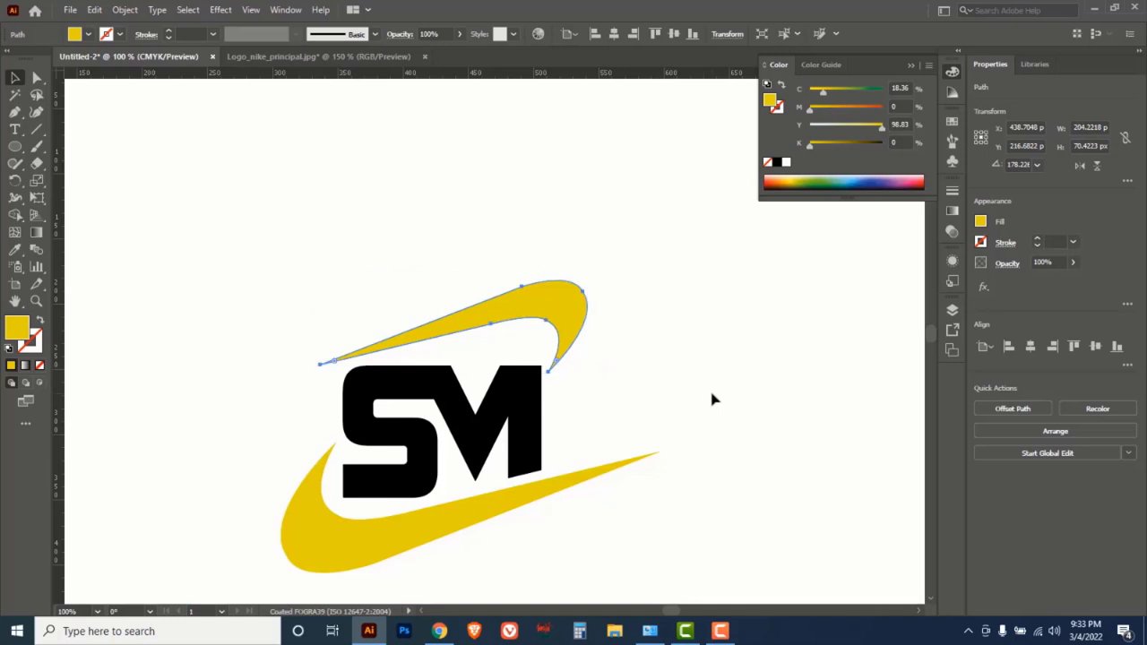
pyautogui.hotkey('ctrl', 'z')
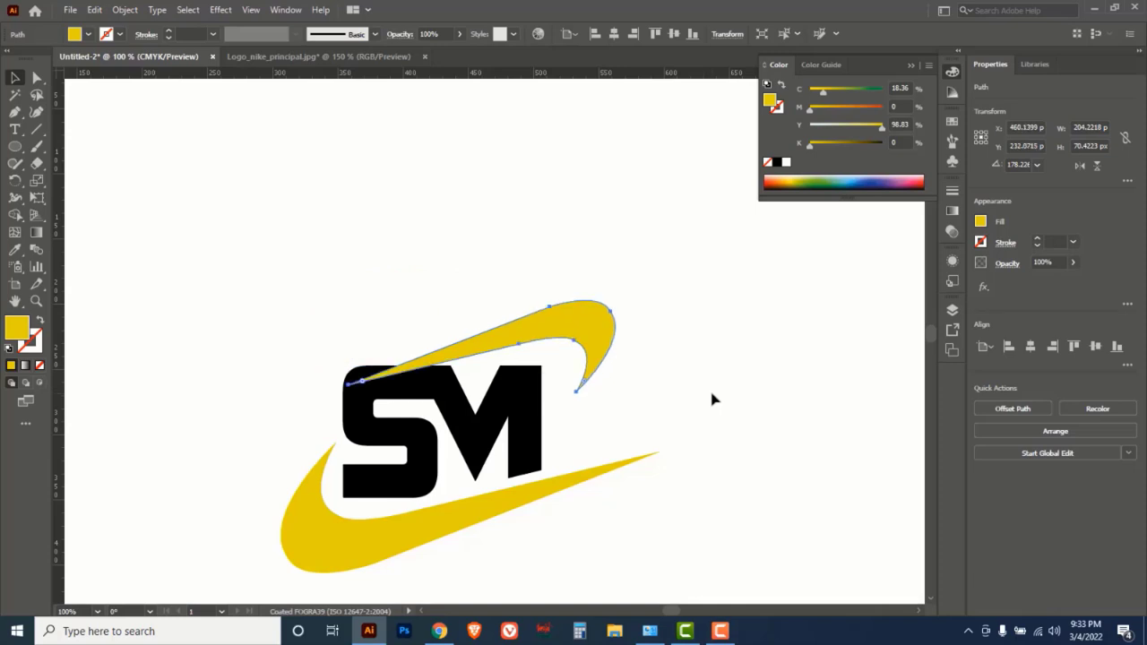
pyautogui.hotkey('ctrl', 'z')
pyautogui.press('v')
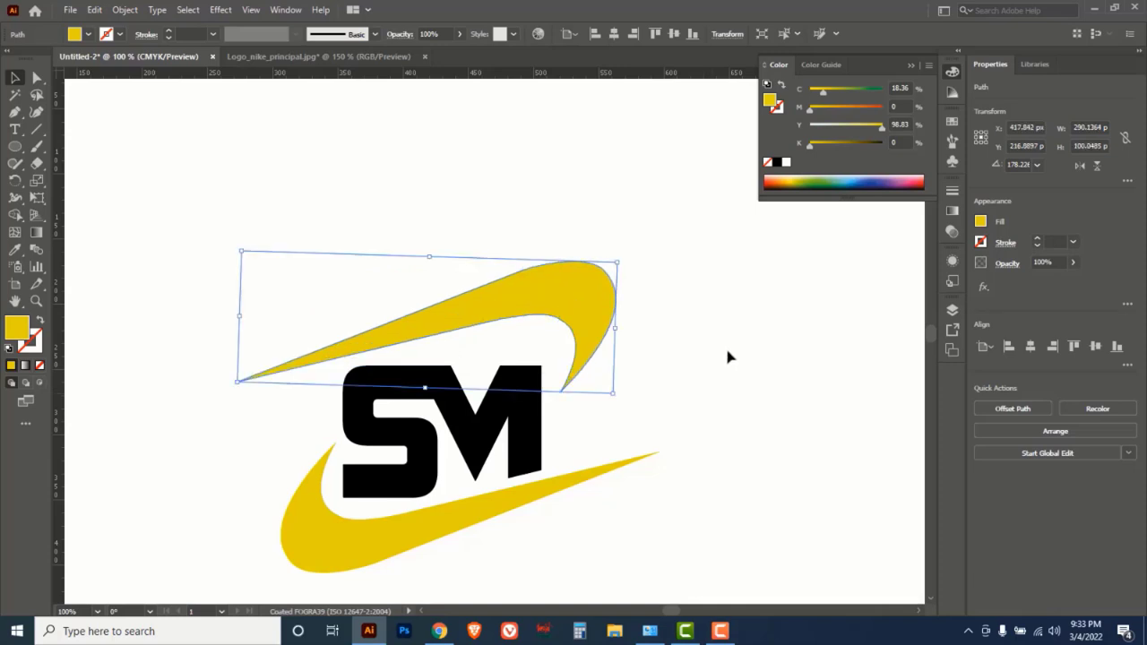
# - Recolour the upper swoosh light grey, with cyan, magenta and yellow at 0% and black at 21%
pyautogui.click(728, 357)
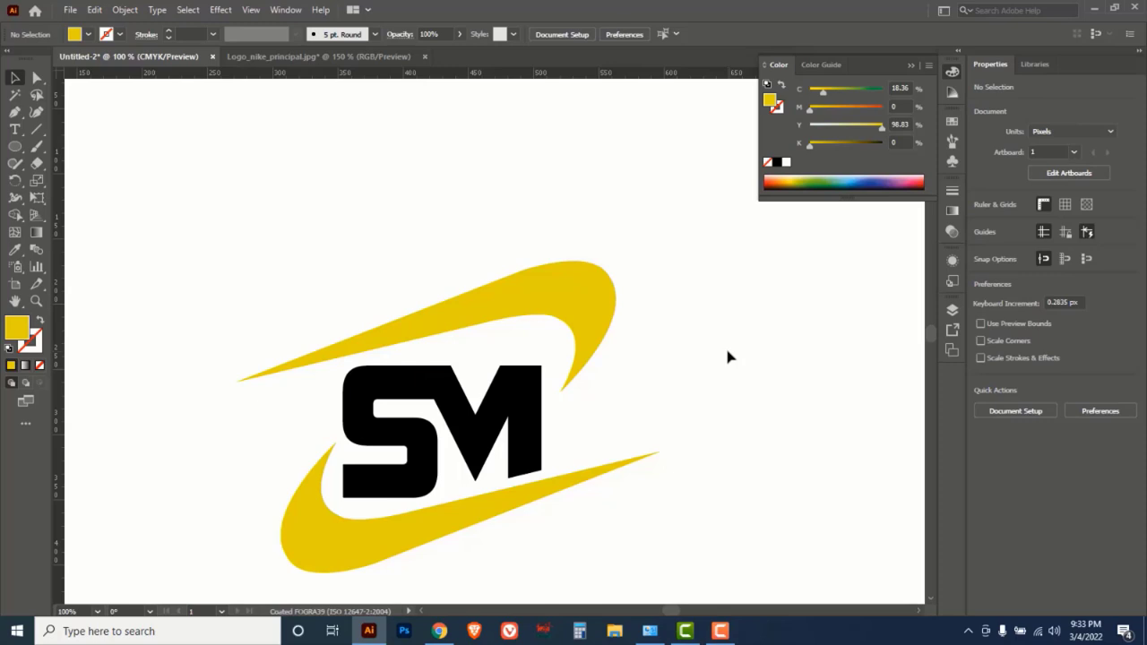
pyautogui.click(579, 295)
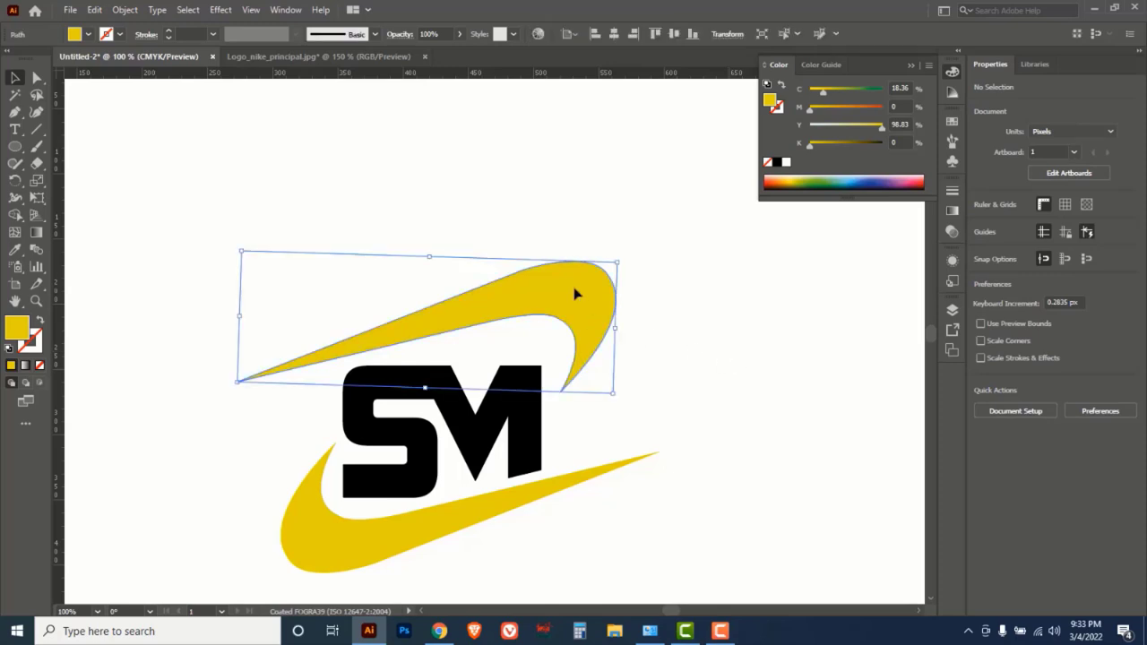
pyautogui.moveTo(875, 130); pyautogui.dragTo(806, 92)
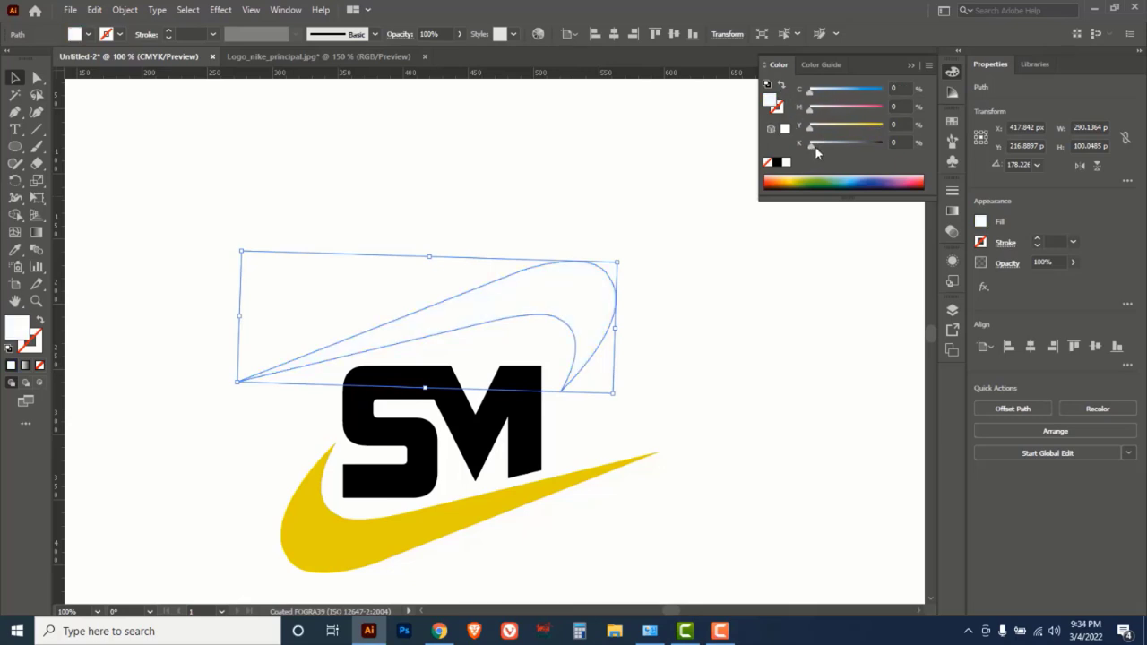
pyautogui.moveTo(815, 149); pyautogui.dragTo(823, 150)
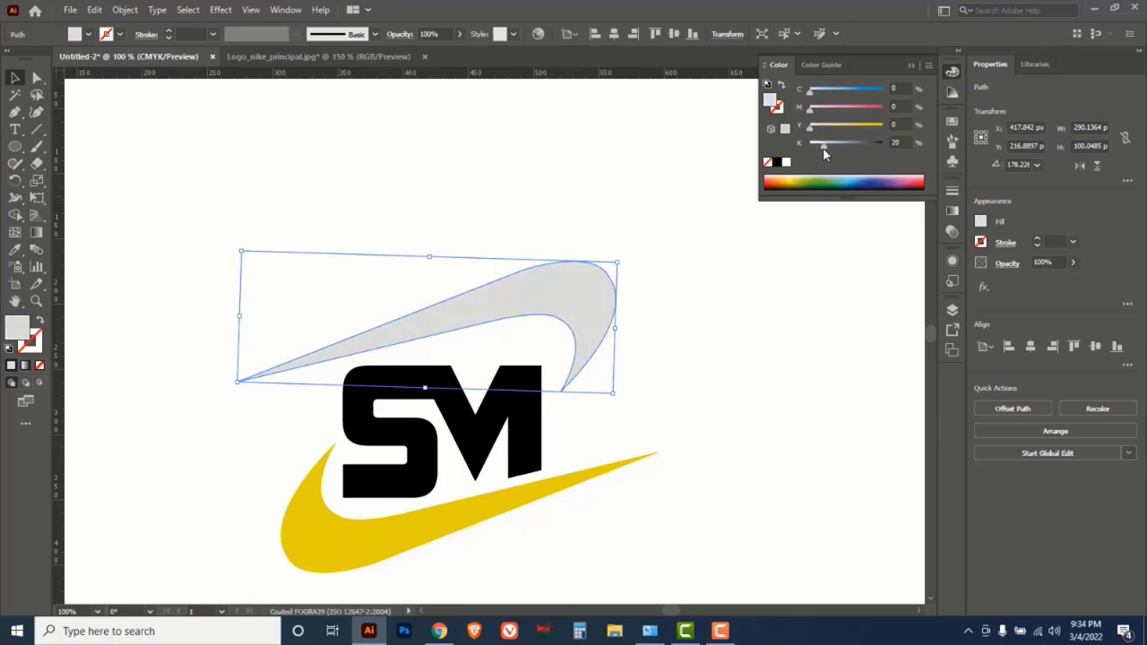
pyautogui.click(693, 320)
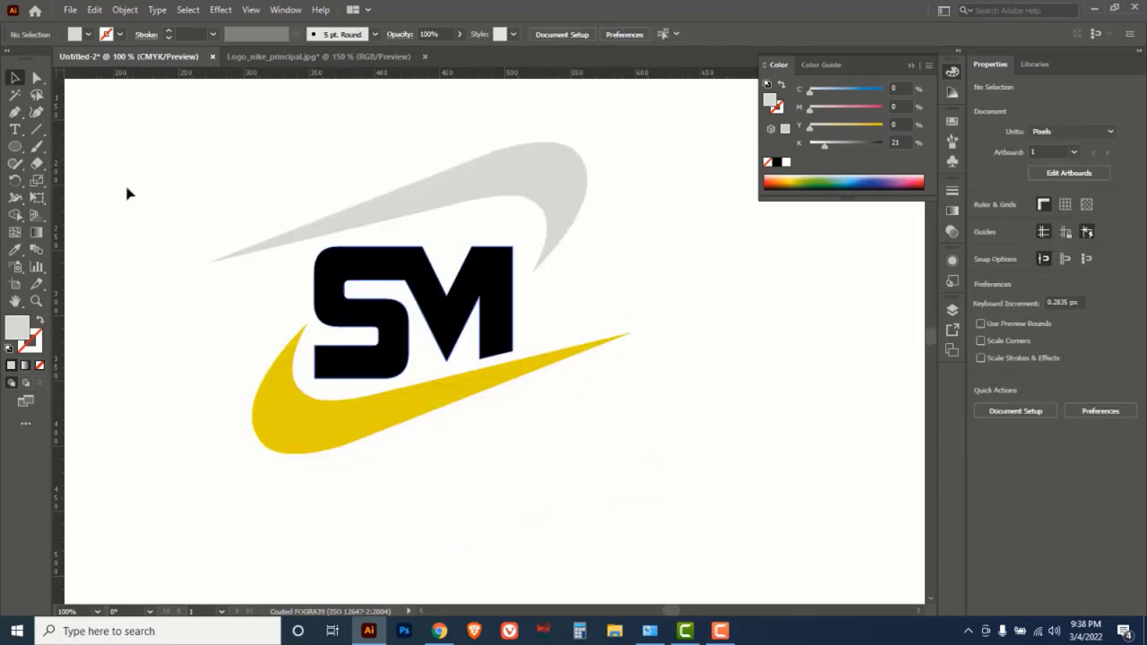
# - Draw a light grey circle about 14 px in diameter in the empty area beneath the yellow swoosh and select it
pyautogui.click(14, 146)
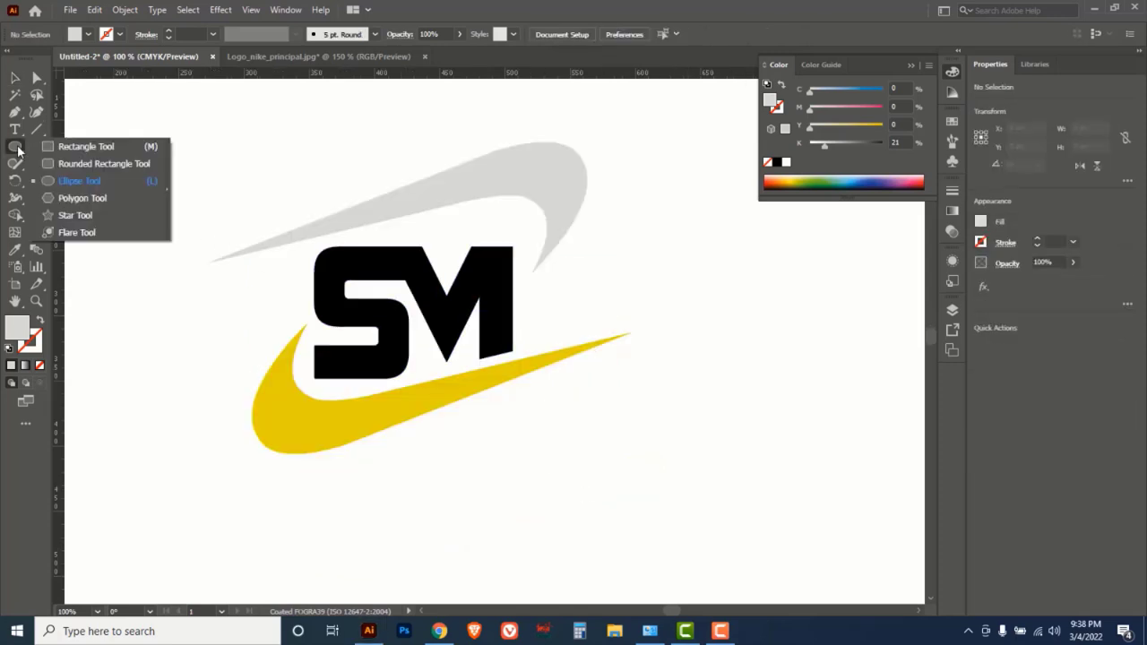
pyautogui.click(82, 180)
pyautogui.scroll(-3, 450, 412)
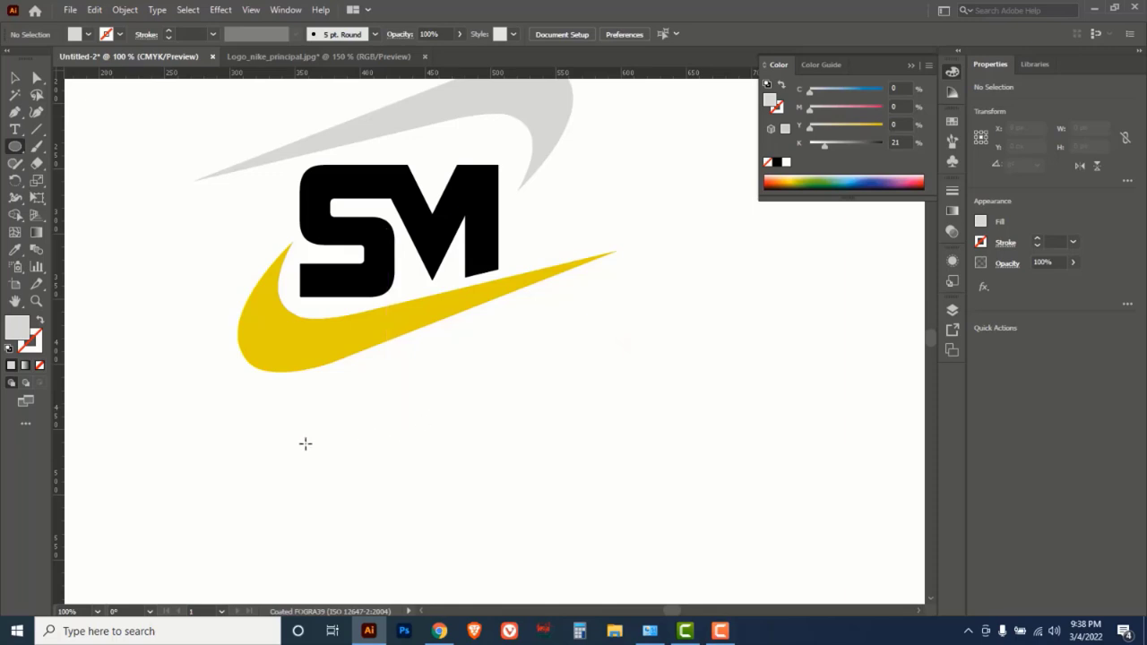
pyautogui.moveTo(305, 444); pyautogui.dragTo(318, 455)
pyautogui.click(14, 78)
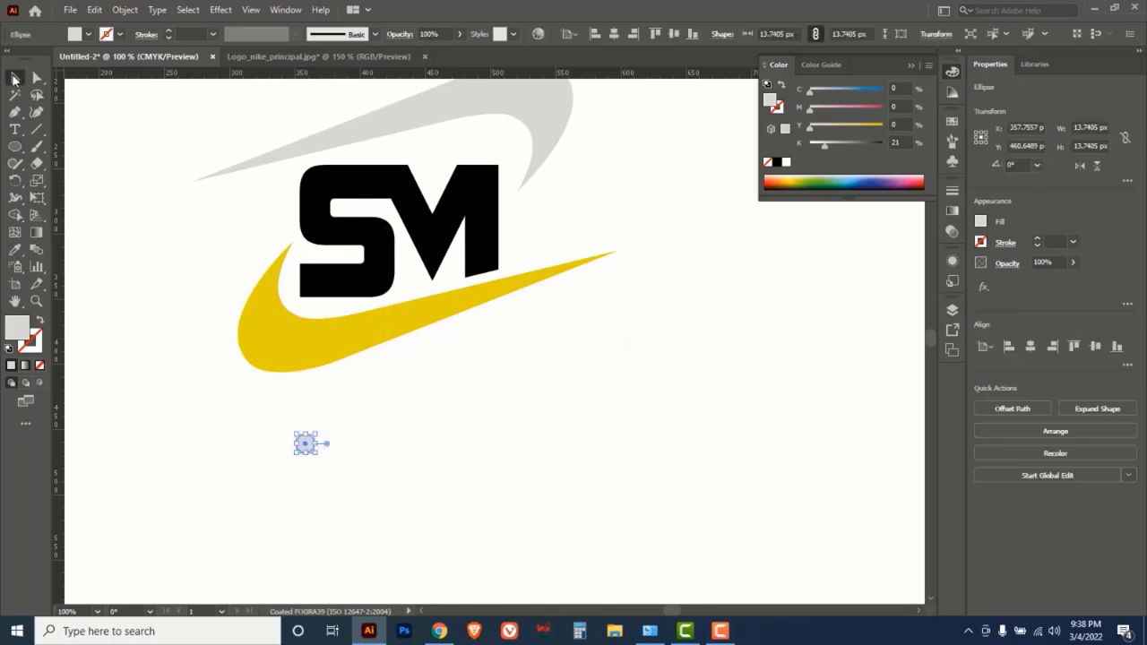
pyautogui.keyDown('ctrl'); pyautogui.click(321, 425); pyautogui.keyUp('ctrl')
pyautogui.moveTo(592, 328); pyautogui.dragTo(343, 394)
pyautogui.click(344, 395)
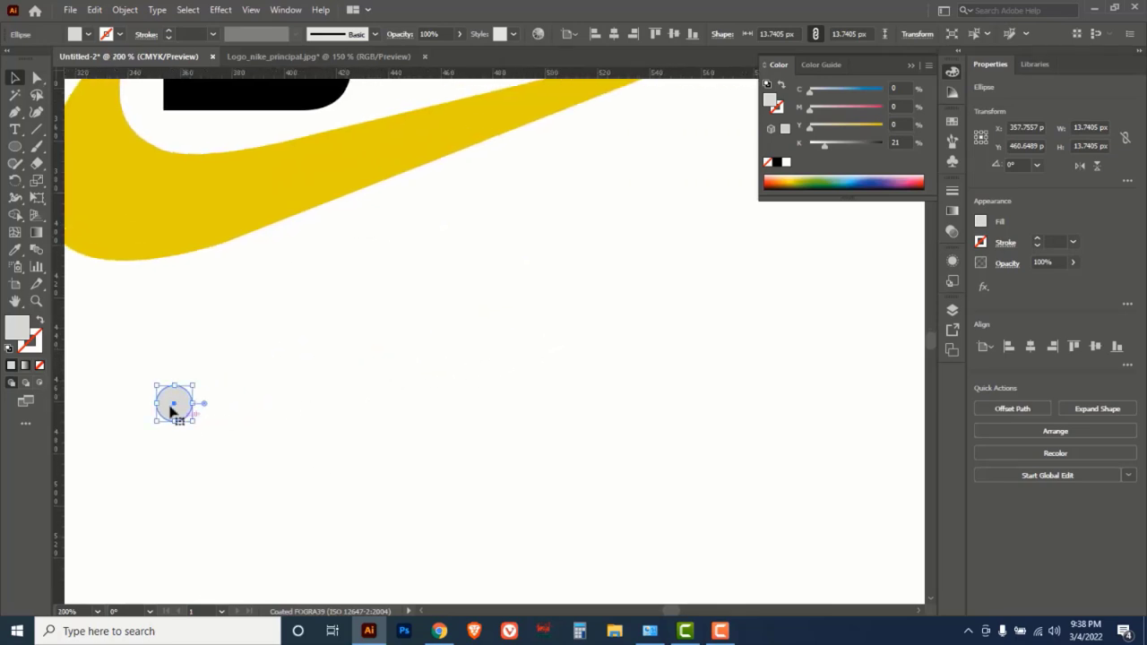
# - Copy the light grey circle sideways and repeat the duplication to build an evenly spaced horizontal row of 15 circles beneath the yellow swoosh
pyautogui.moveTo(174, 404); pyautogui.dragTo(231, 404)
pyautogui.hotkey('ctrl', 'd')
pyautogui.hotkey('ctrl', 'd')
pyautogui.hotkey('ctrl', 'd')
pyautogui.hotkey('ctrl', 'd')
pyautogui.hotkey('ctrl', 'd')
pyautogui.hotkey('ctrl', 'd')
pyautogui.hotkey('ctrl', 'd')
pyautogui.hotkey('ctrl', 'd')
pyautogui.hotkey('ctrl', 'd')
pyautogui.hotkey('ctrl', 'd')
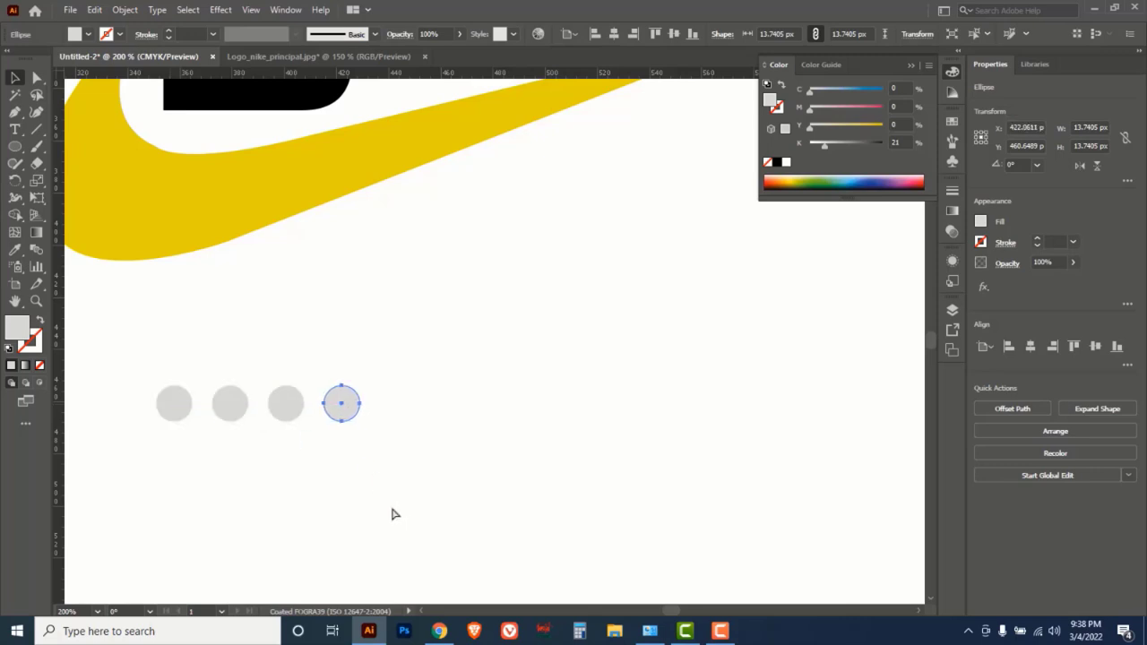
pyautogui.hotkey('ctrl', 'd')
pyautogui.hotkey('ctrl', 'd')
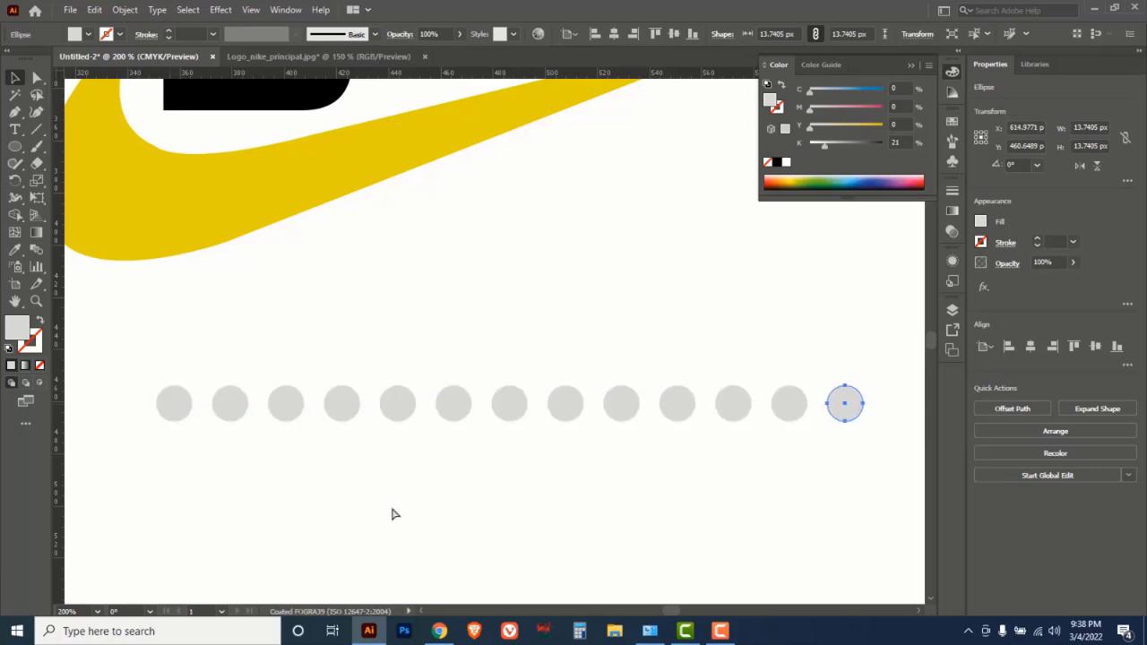
pyautogui.hotkey('ctrl', '-')
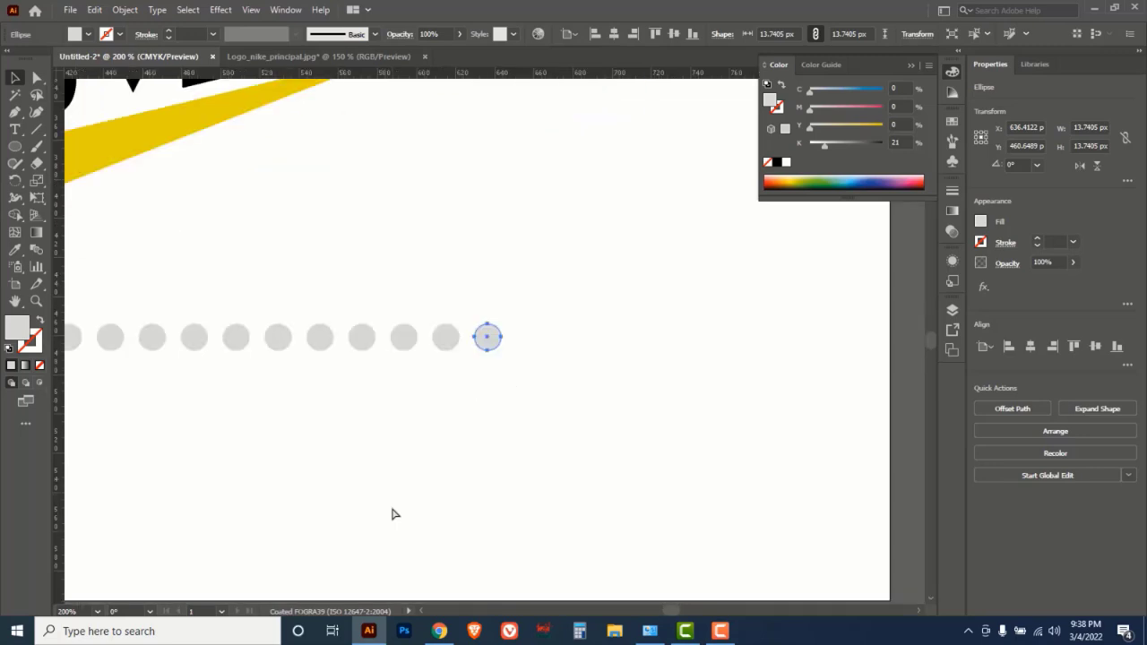
pyautogui.hotkey('ctrl', 'd')
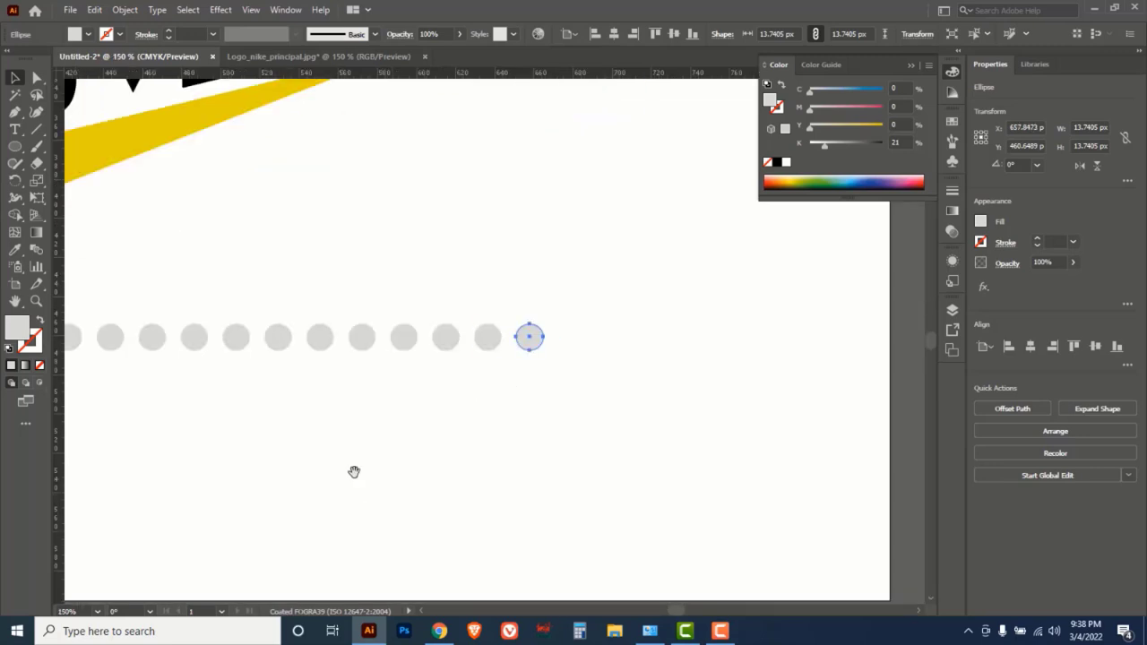
pyautogui.moveTo(389, 430); pyautogui.dragTo(447, 436)
# - Copy the whole row of circles just below itself and scale the copy down proportionally so its circles are about 6.6 px in diameter
pyautogui.moveTo(102, 296); pyautogui.dragTo(758, 375)
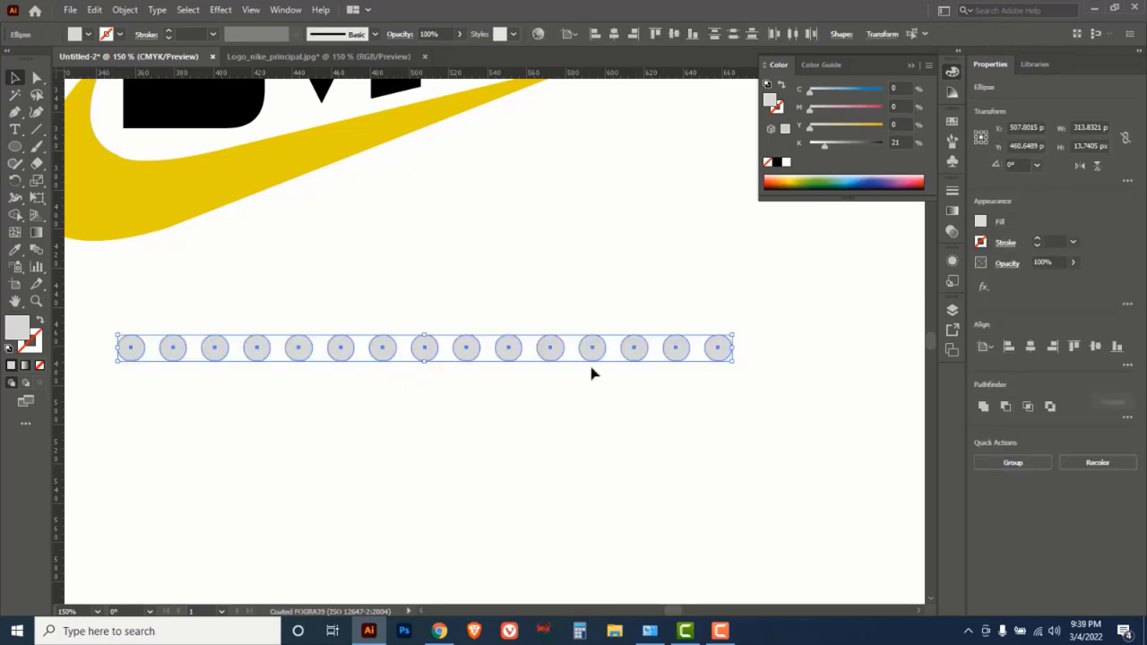
pyautogui.moveTo(468, 349); pyautogui.dragTo(564, 406)
pyautogui.moveTo(735, 399); pyautogui.dragTo(647, 398)
pyautogui.click(616, 427)
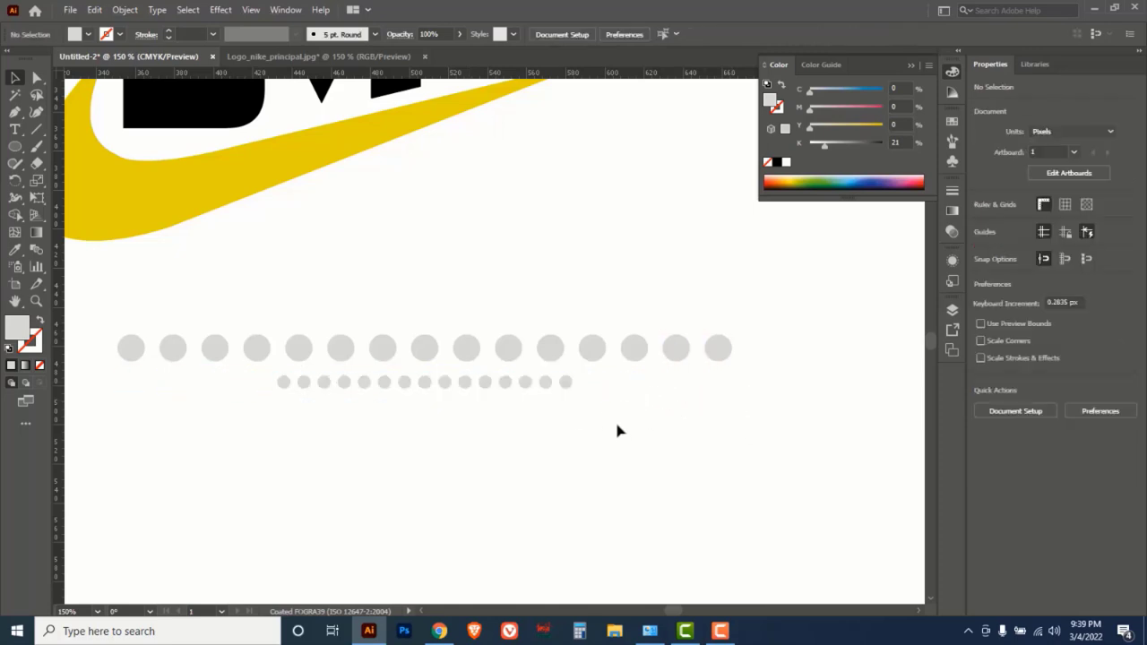
# - Scatter the small circles of the lower row at irregular positions and heights beneath the row of large circles
pyautogui.moveTo(565, 383); pyautogui.dragTo(648, 387)
pyautogui.moveTo(532, 383); pyautogui.dragTo(535, 378)
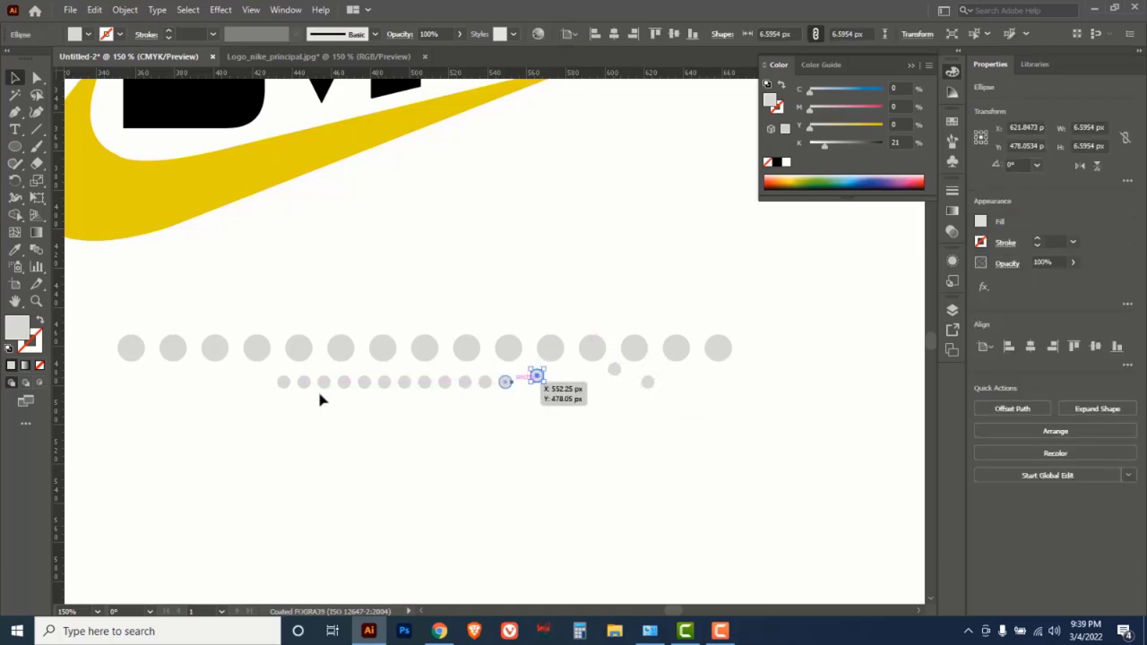
pyautogui.moveTo(282, 386); pyautogui.dragTo(227, 379)
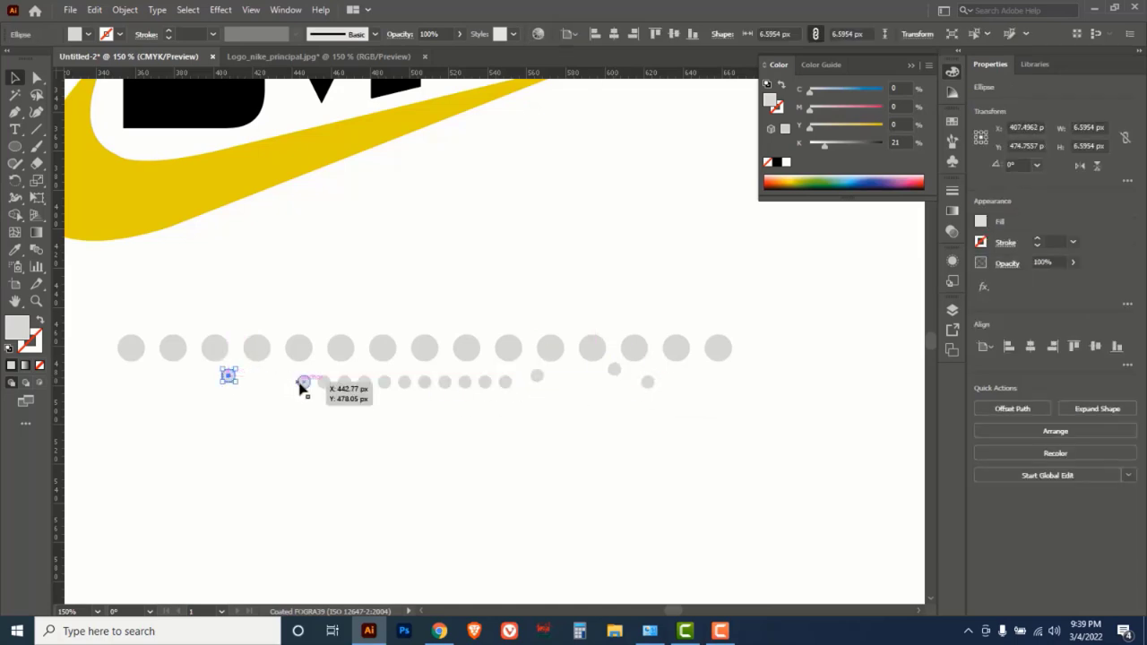
pyautogui.moveTo(303, 381); pyautogui.dragTo(273, 389)
pyautogui.moveTo(357, 383); pyautogui.dragTo(329, 385)
pyautogui.moveTo(364, 386); pyautogui.dragTo(378, 395)
pyautogui.moveTo(385, 383); pyautogui.dragTo(527, 405)
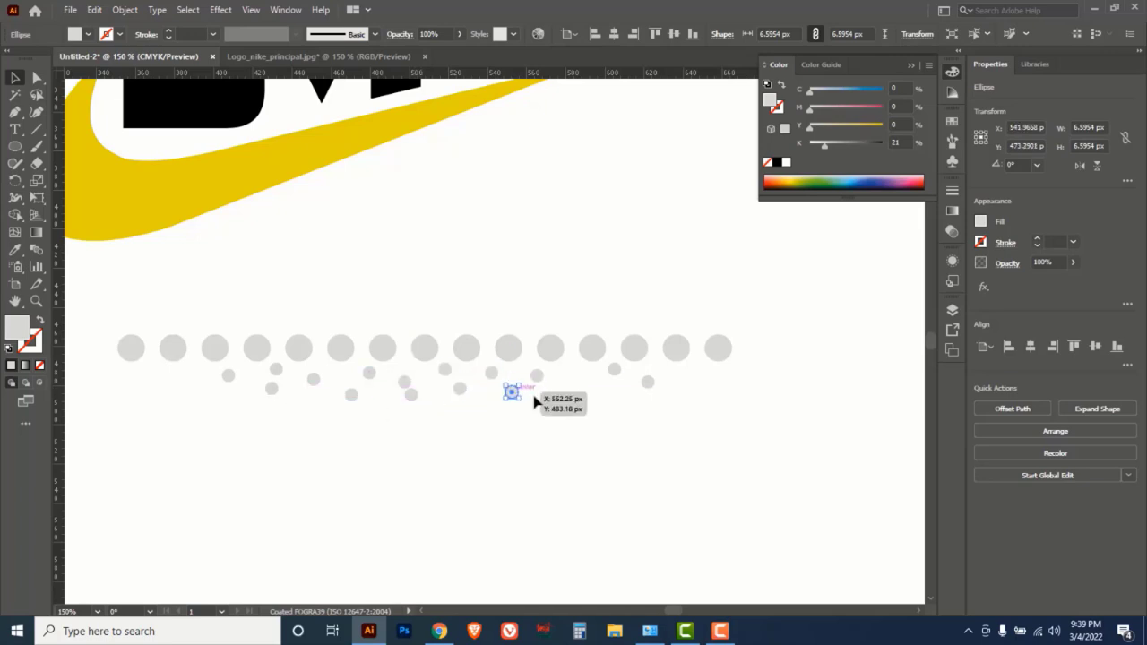
pyautogui.click(574, 417)
# - Copy a small circle above the large row, shrink it to about 2.3 px and duplicate it sideways at even spacing
pyautogui.moveTo(230, 383); pyautogui.dragTo(236, 328)
pyautogui.scroll(3, 443, 372)
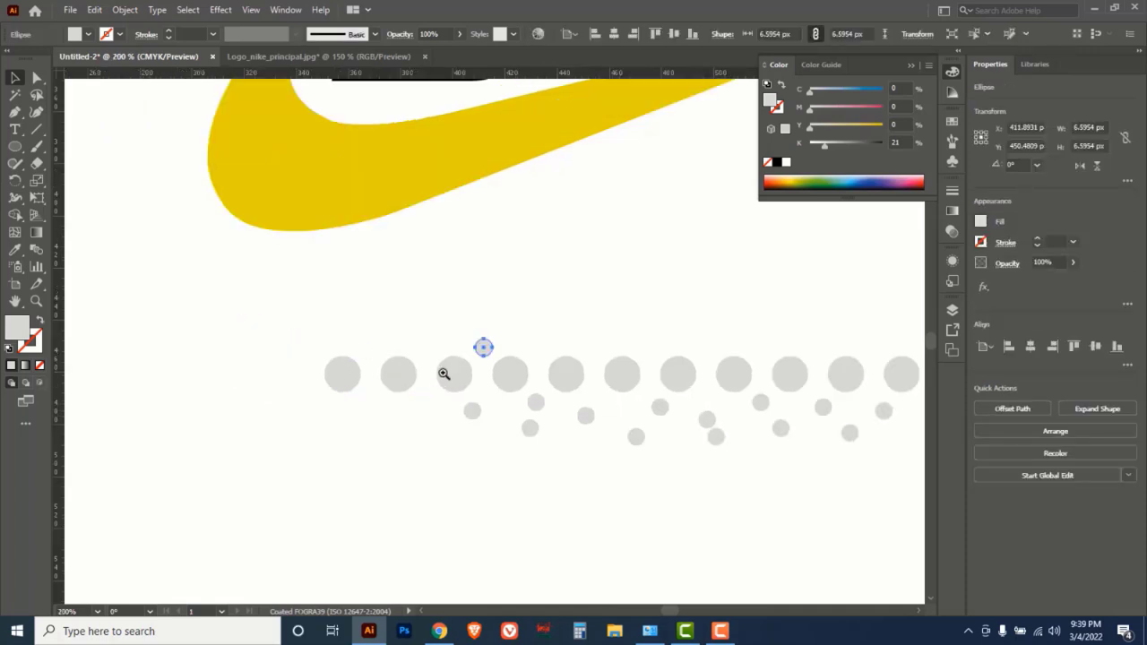
pyautogui.moveTo(520, 333); pyautogui.dragTo(605, 317)
pyautogui.hotkey('ctrl', '-')
pyautogui.hotkey('ctrl', '-')
pyautogui.hotkey('ctrl', '-')
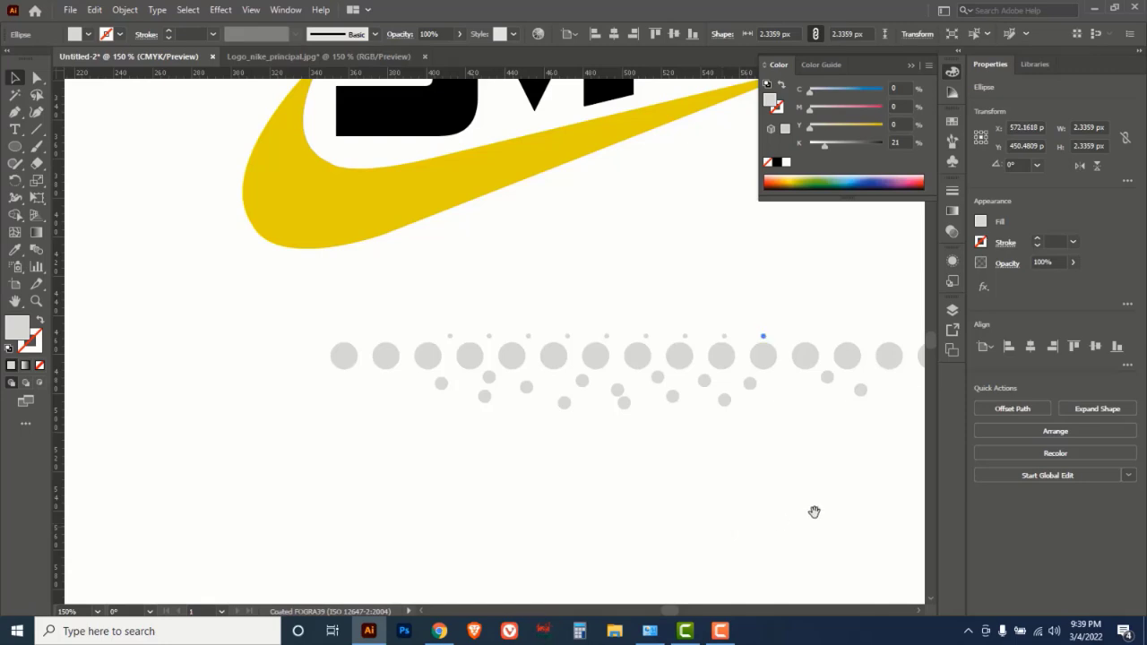
# - Extend the row of tiny dots along the large circles and copy that row in among the scattered small circles below
pyautogui.moveTo(814, 512); pyautogui.dragTo(652, 507)
pyautogui.hotkey('ctrl', 'd')
pyautogui.hotkey('ctrl', 'd')
pyautogui.hotkey('ctrl', 'd')
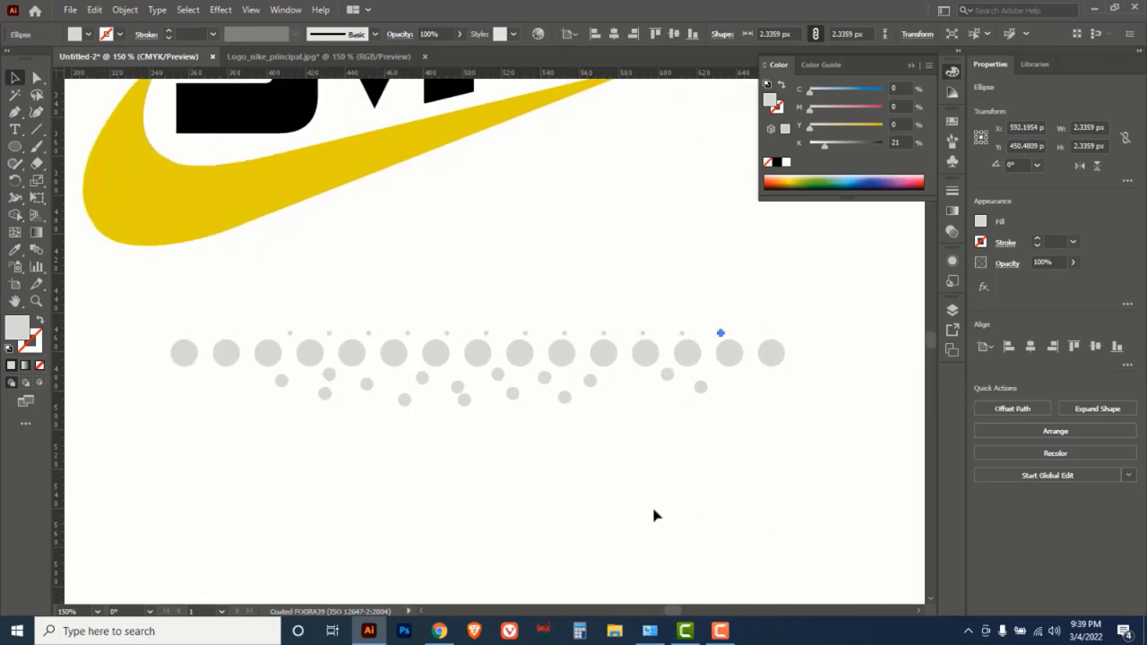
pyautogui.hotkey('ctrl', 'd')
pyautogui.moveTo(788, 303); pyautogui.dragTo(386, 393)
pyautogui.click(514, 473)
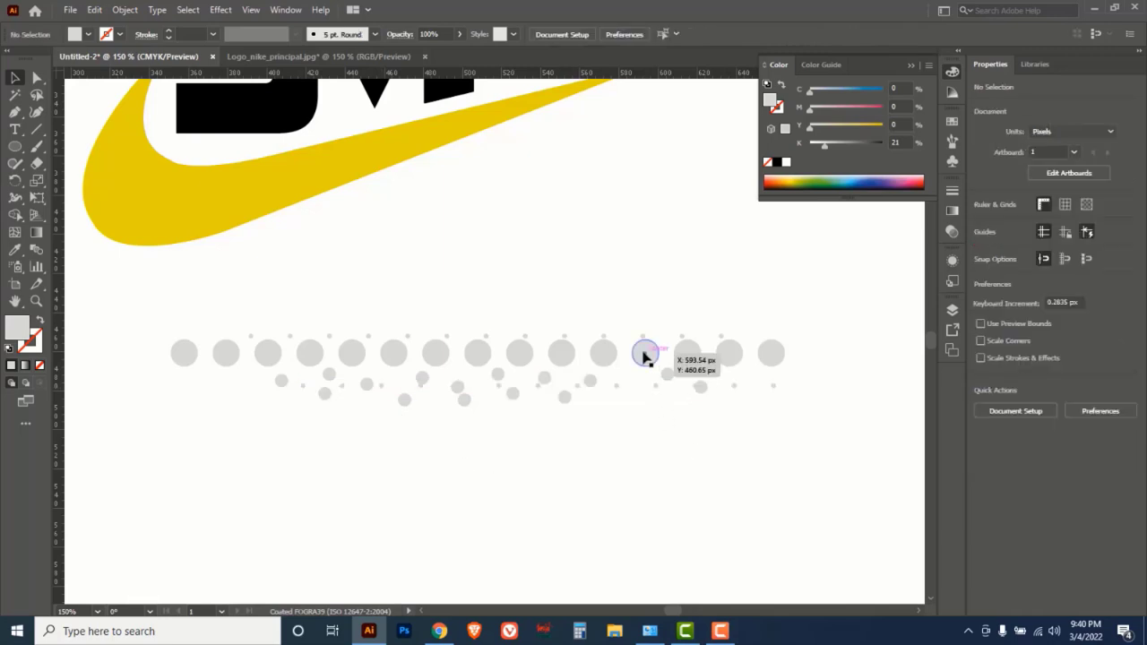
# - Shrink several circles in the large row to varied diameters, including about 9.7 px and 7.1 px, keeping others at full size
pyautogui.click(641, 355)
pyautogui.moveTo(660, 367); pyautogui.dragTo(529, 362)
pyautogui.click(434, 360)
pyautogui.moveTo(453, 368); pyautogui.dragTo(402, 362)
pyautogui.click(400, 360)
pyautogui.click(321, 360)
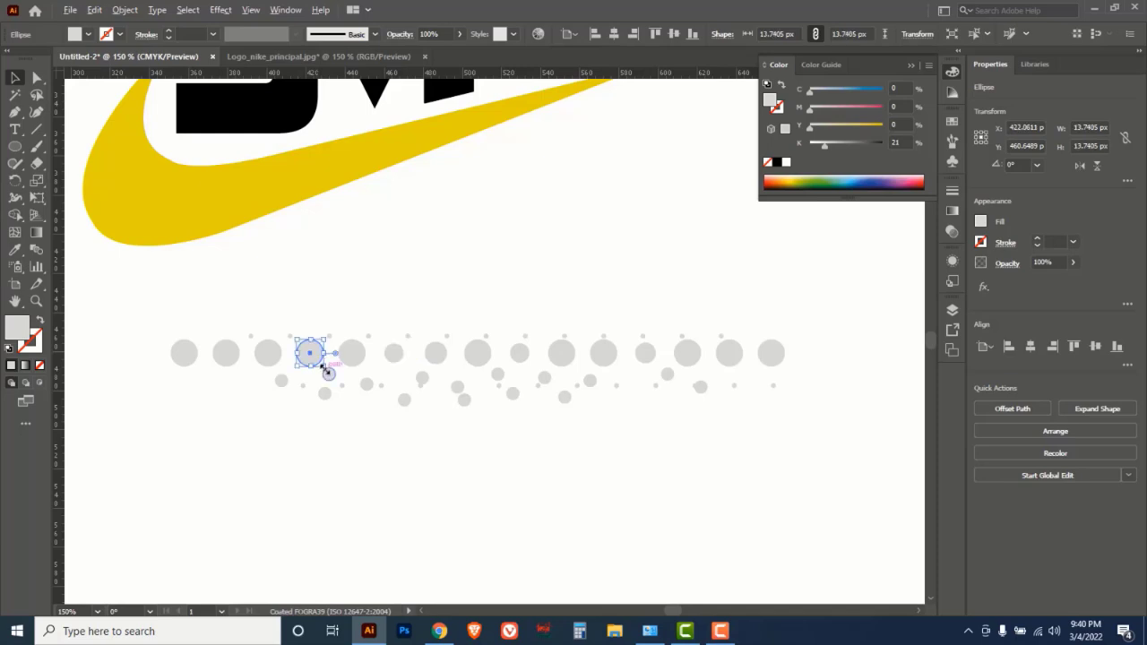
pyautogui.moveTo(327, 373); pyautogui.dragTo(271, 353)
pyautogui.click(277, 360)
pyautogui.click(339, 456)
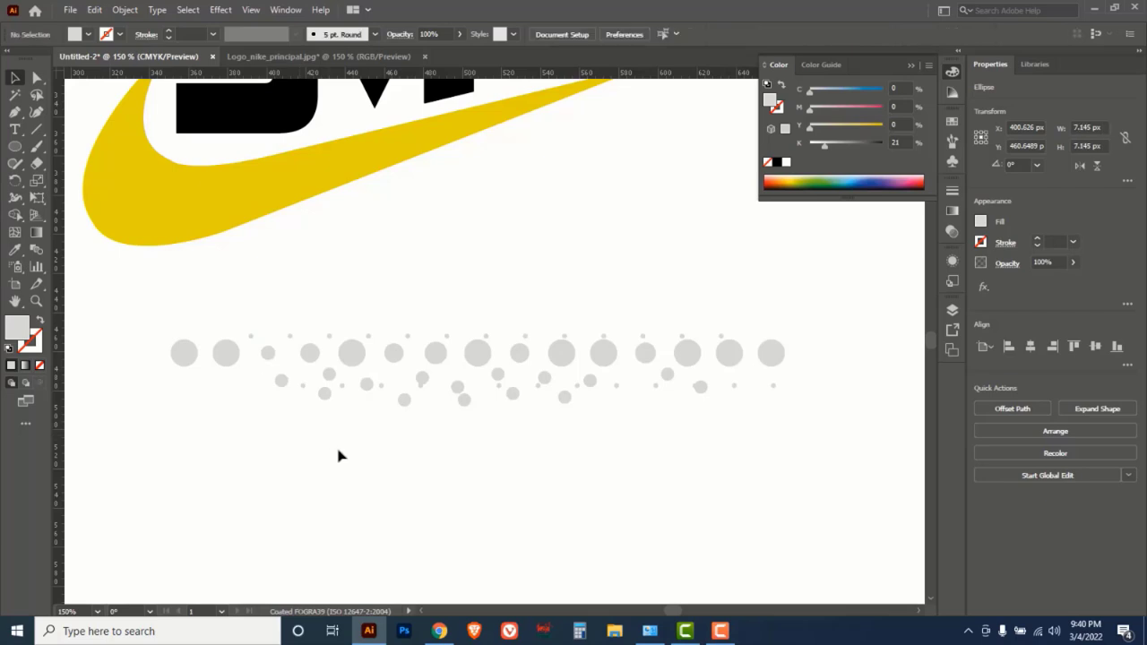
# - Shift the medium and large circles off their straight line and closer together so the right half of the row looks irregular
pyautogui.moveTo(394, 357); pyautogui.dragTo(397, 369)
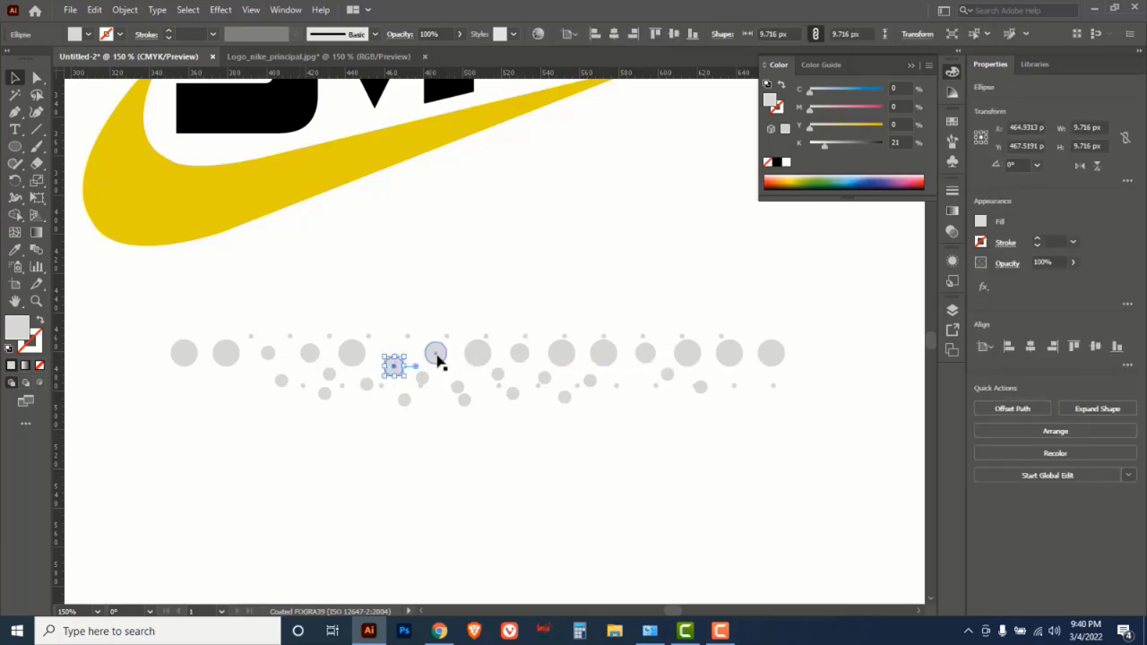
pyautogui.click(437, 357)
pyautogui.moveTo(487, 367); pyautogui.dragTo(526, 360)
pyautogui.moveTo(603, 361)
pyautogui.mouseDown()
pyautogui.moveTo(580, 360)
pyautogui.moveTo(618, 370)
pyautogui.mouseUp()
pyautogui.click(648, 384)
pyautogui.moveTo(683, 356); pyautogui.dragTo(630, 335)
pyautogui.moveTo(728, 356); pyautogui.dragTo(658, 359)
pyautogui.moveTo(768, 355); pyautogui.dragTo(707, 363)
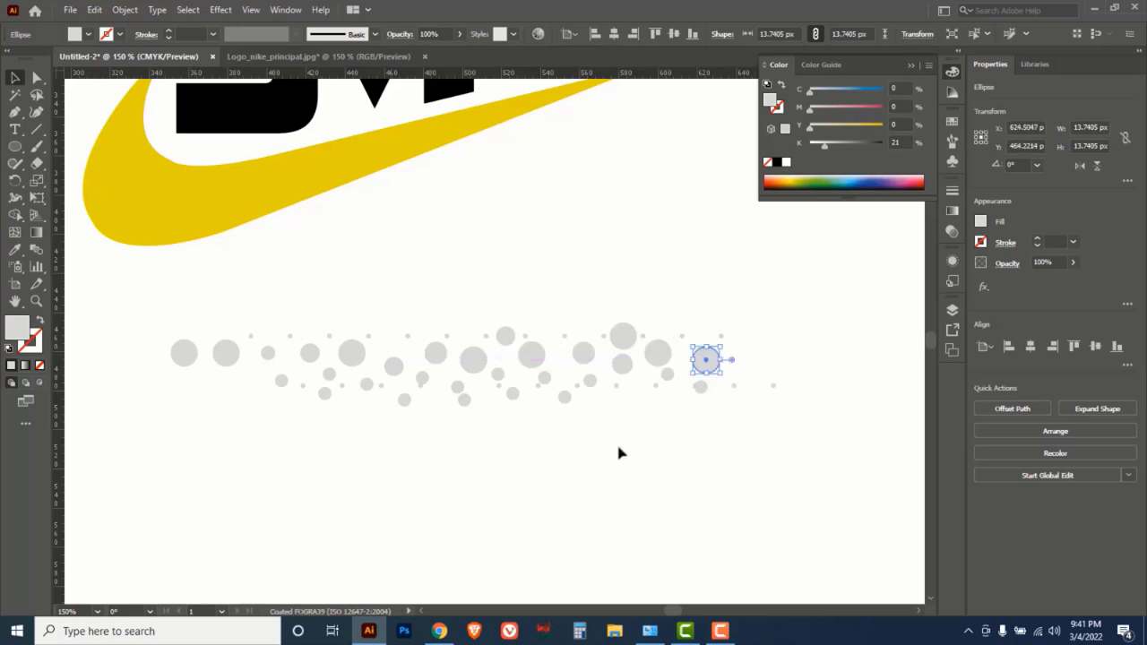
pyautogui.click(618, 452)
# - Fill gaps in the middle of the dot pattern by adding a medium circle and repositioning a small circle and a tiny dot
pyautogui.moveTo(358, 364); pyautogui.dragTo(399, 351)
pyautogui.click(538, 440)
pyautogui.moveTo(579, 390); pyautogui.dragTo(559, 364)
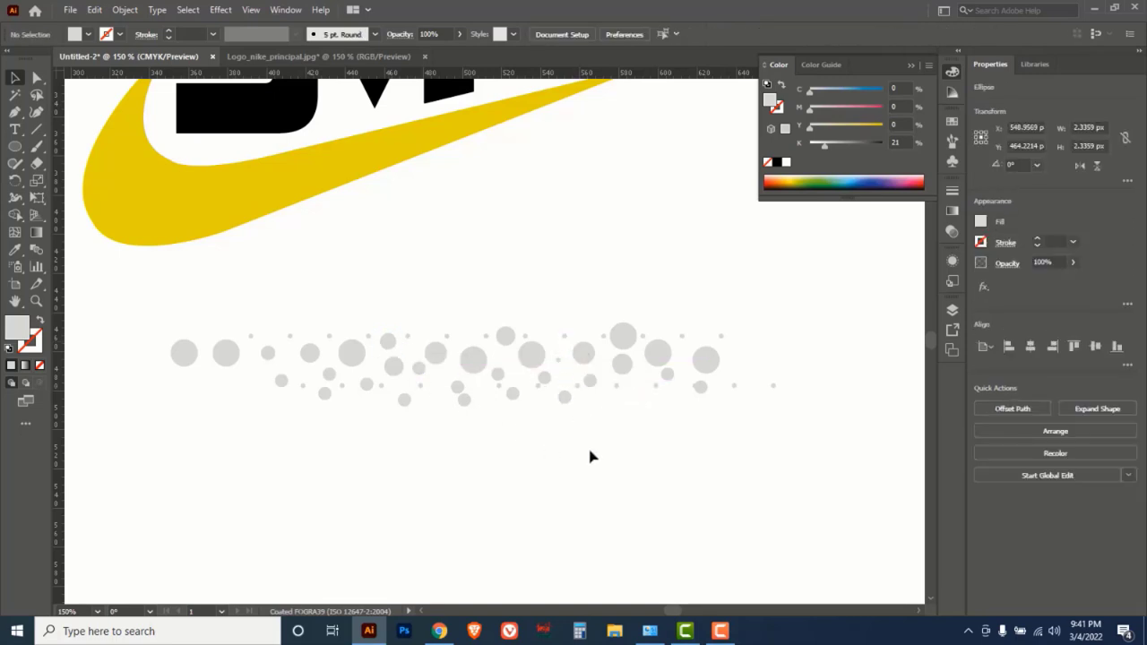
pyautogui.click(590, 457)
# - Taper the pattern's left end by replacing its two large circles with a few small circles and tiny 2.3 px dots
pyautogui.click(197, 361)
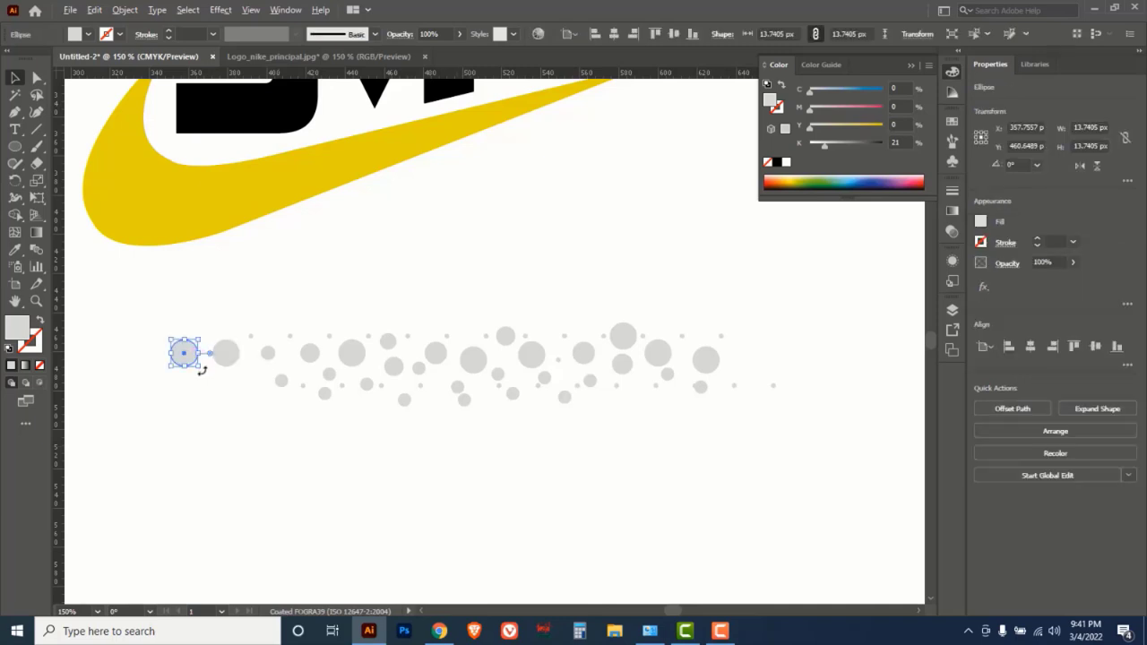
pyautogui.moveTo(198, 368); pyautogui.dragTo(225, 337)
pyautogui.click(235, 412)
pyautogui.click(237, 364)
pyautogui.click(199, 369)
pyautogui.click(264, 364)
pyautogui.click(264, 418)
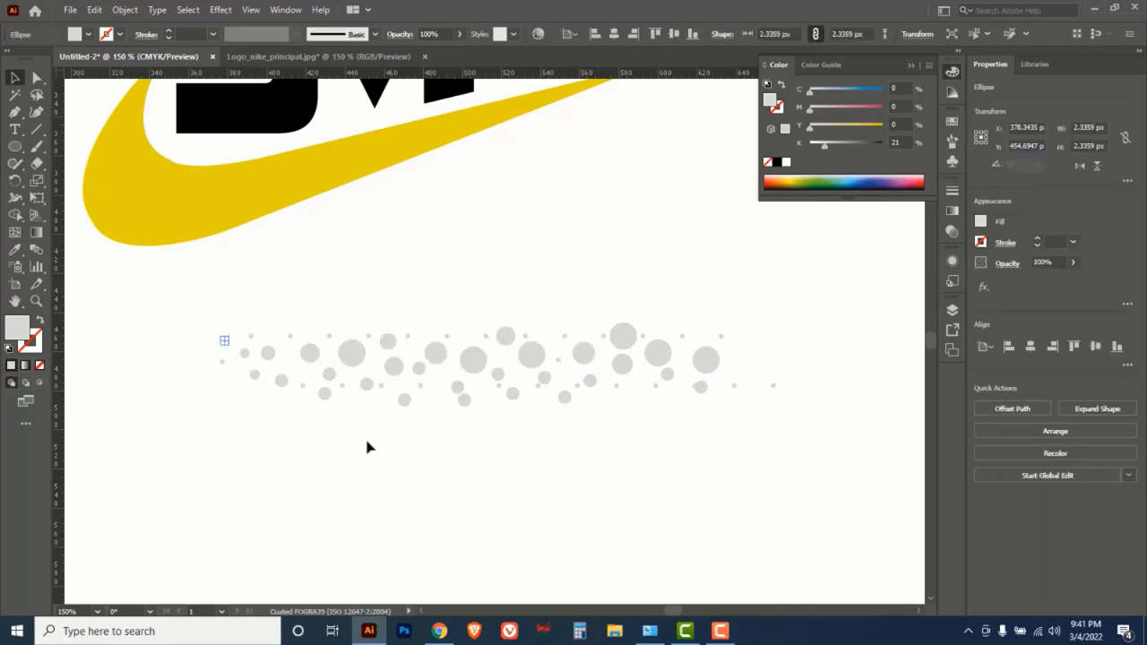
# - Select all the circles and dots of the scattered pattern and group them
pyautogui.click(141, 314)
pyautogui.moveTo(141, 303); pyautogui.dragTo(806, 457)
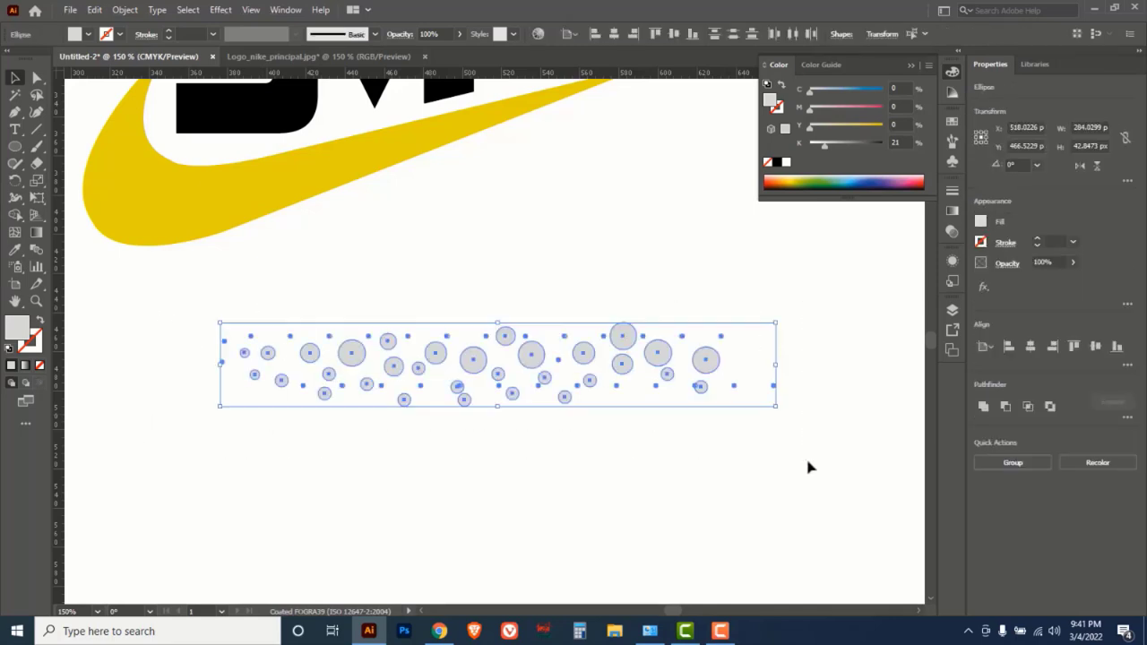
pyautogui.rightClick(591, 353)
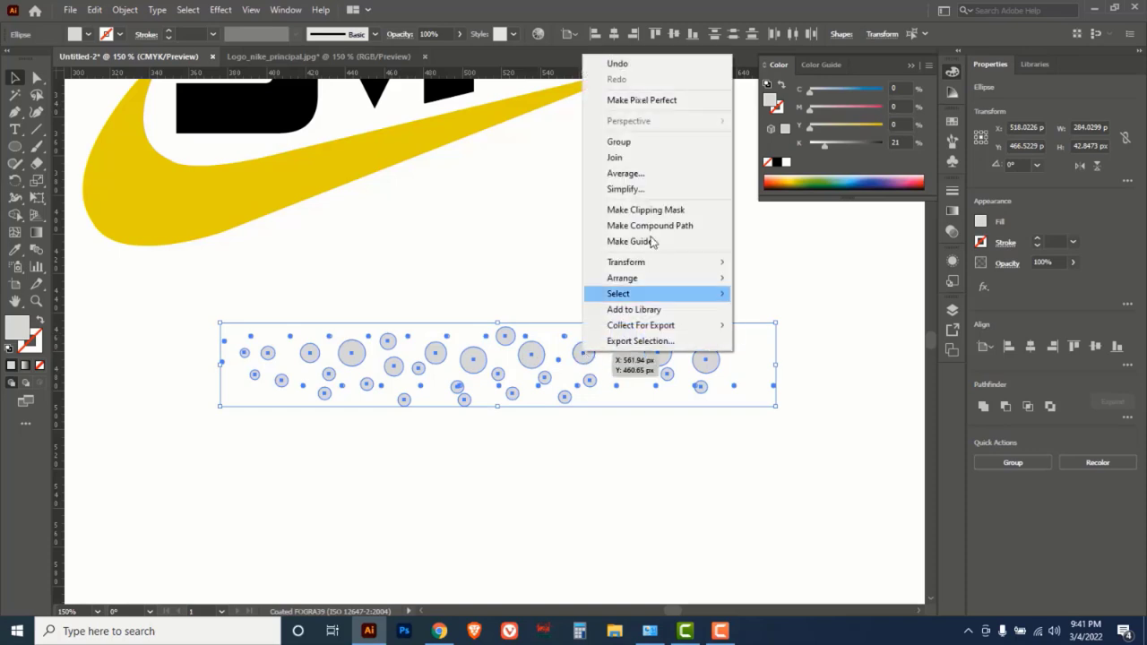
pyautogui.click(630, 145)
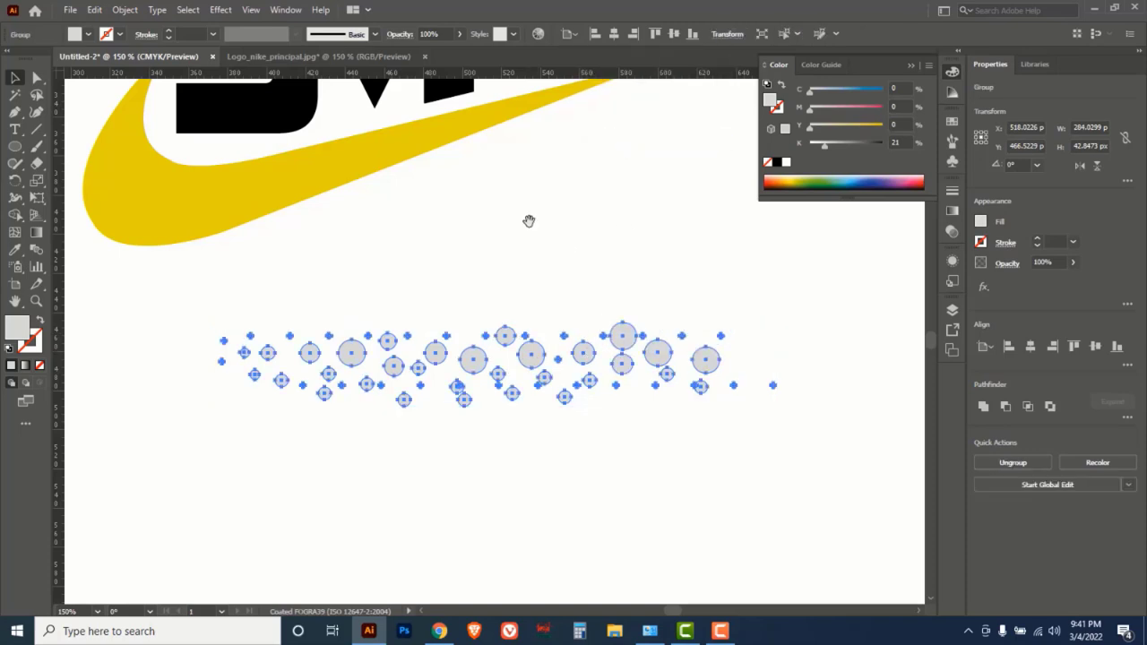
# - Move the dot group up onto the yellow swoosh and rotate it about 18° to follow the swoosh's slope
pyautogui.scroll(3, 559, 367)
pyautogui.moveTo(528, 460); pyautogui.dragTo(453, 281)
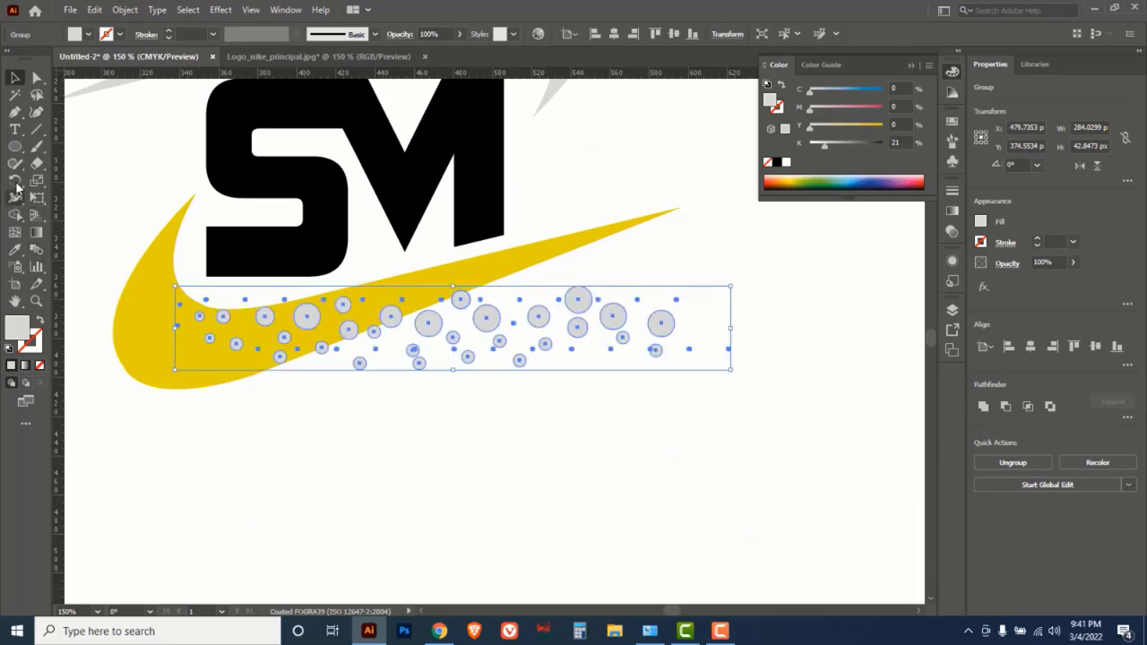
pyautogui.click(15, 181)
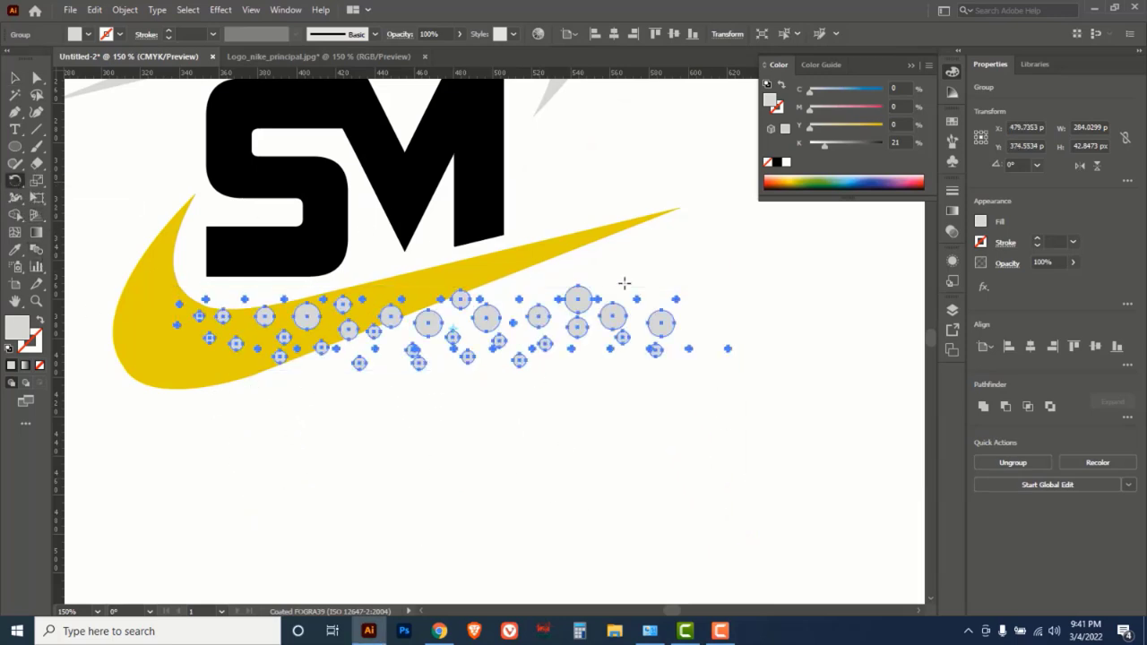
pyautogui.moveTo(735, 287); pyautogui.dragTo(693, 214)
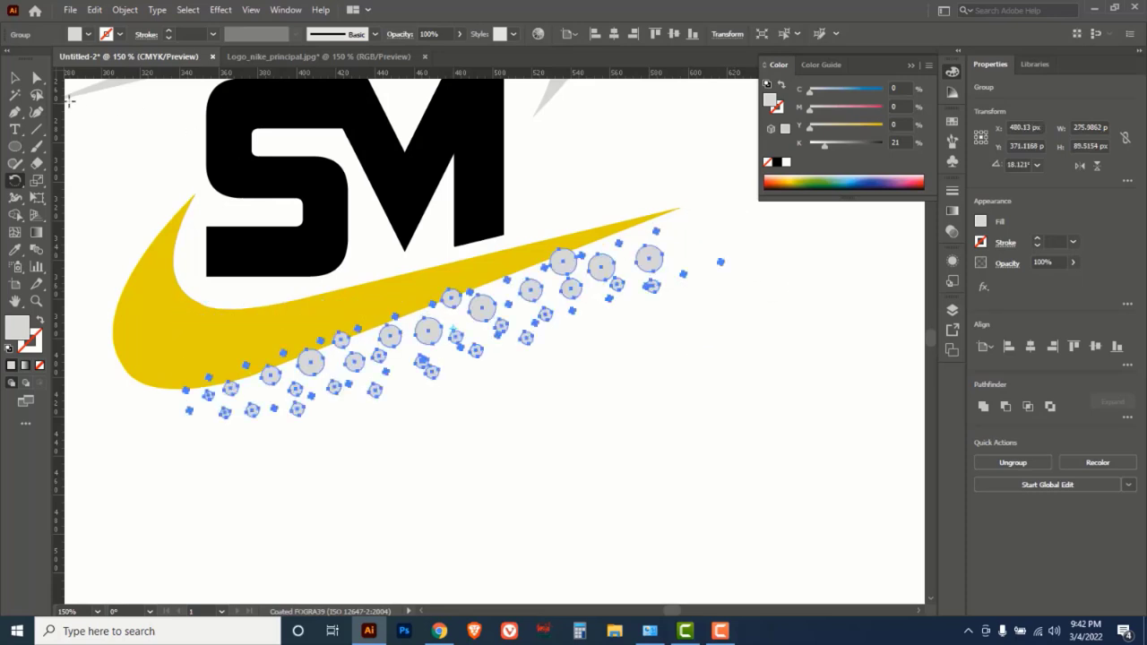
# - Scale the rotated dot group down to about 232 × 75 px and position it along the yellow swoosh's tapering arm
pyautogui.click(14, 81)
pyautogui.moveTo(392, 331); pyautogui.dragTo(408, 297)
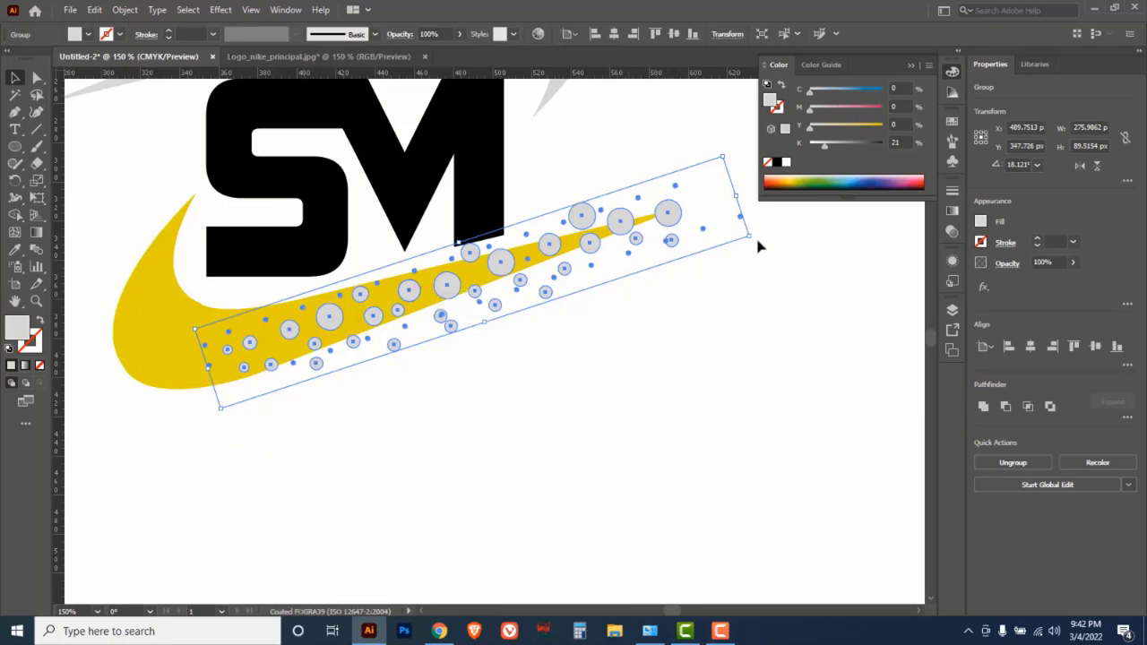
pyautogui.moveTo(752, 238); pyautogui.dragTo(663, 249)
pyautogui.moveTo(591, 235); pyautogui.dragTo(635, 220)
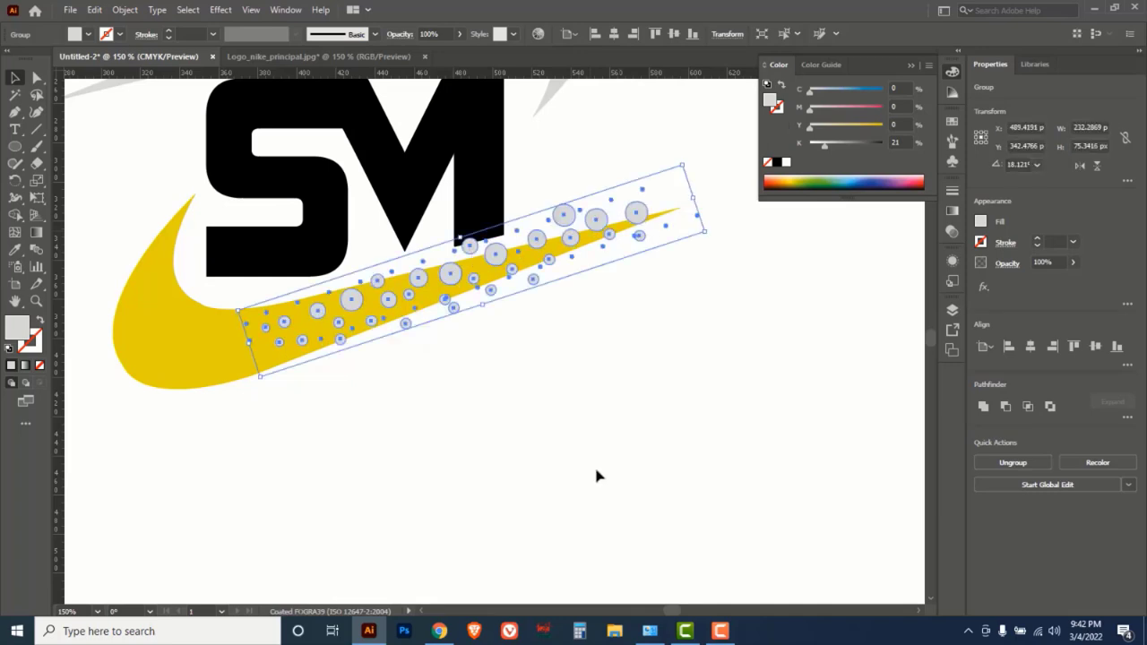
# - Move the yellow swoosh together with the dot group down, clear of the SM lettermark
pyautogui.keyDown('shift'); pyautogui.click(178, 347); pyautogui.keyUp('shift')
pyautogui.moveTo(272, 371); pyautogui.dragTo(284, 484)
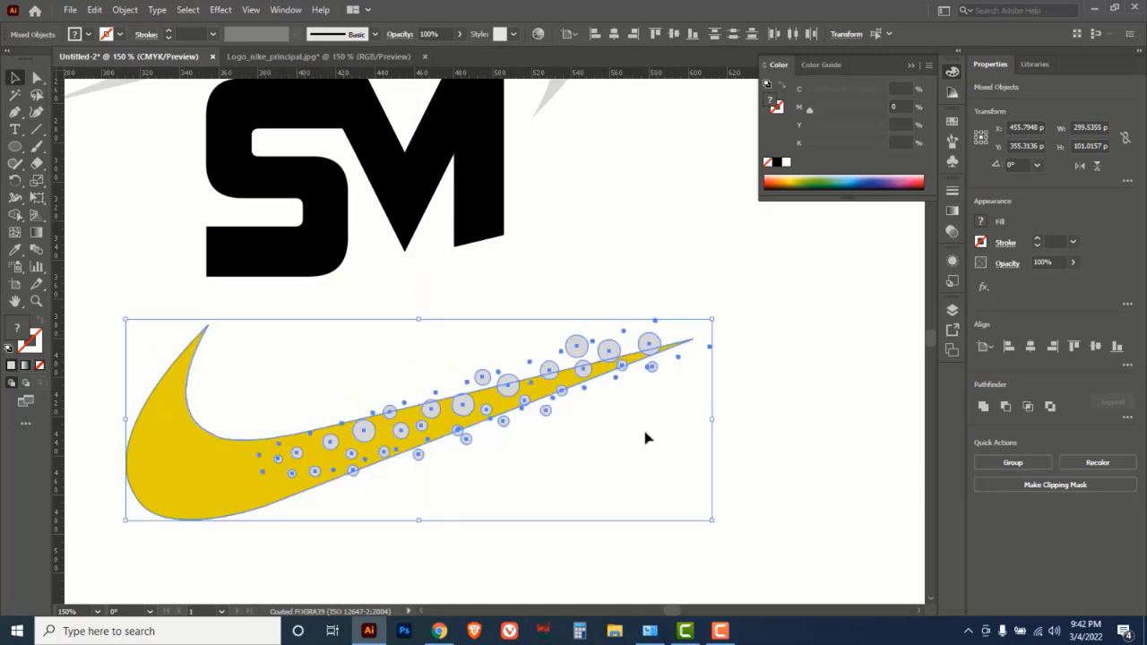
pyautogui.click(724, 405)
# - Ungroup the dot pattern lying over the yellow swoosh and clear the selection
pyautogui.click(584, 347)
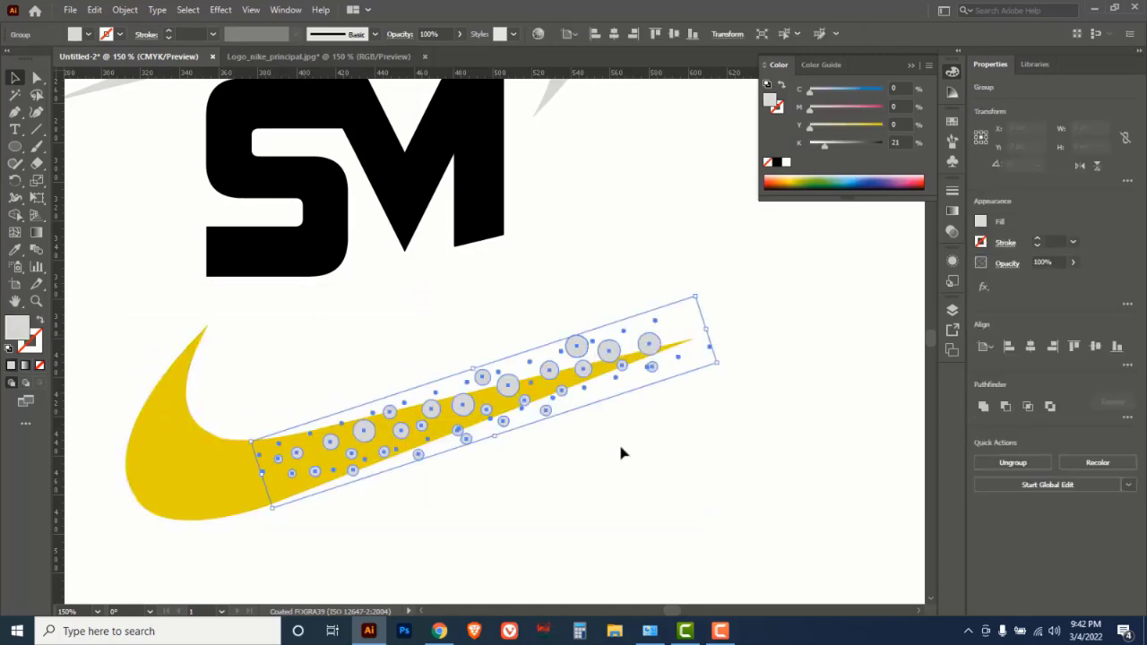
pyautogui.rightClick(768, 340)
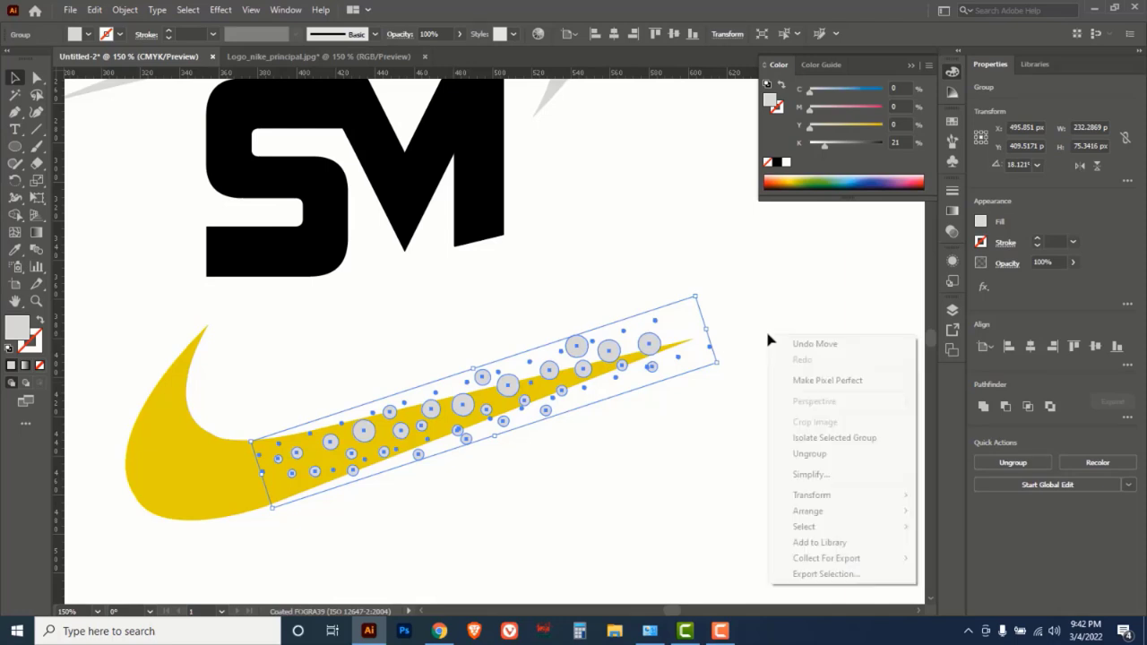
pyautogui.click(811, 457)
pyautogui.click(606, 448)
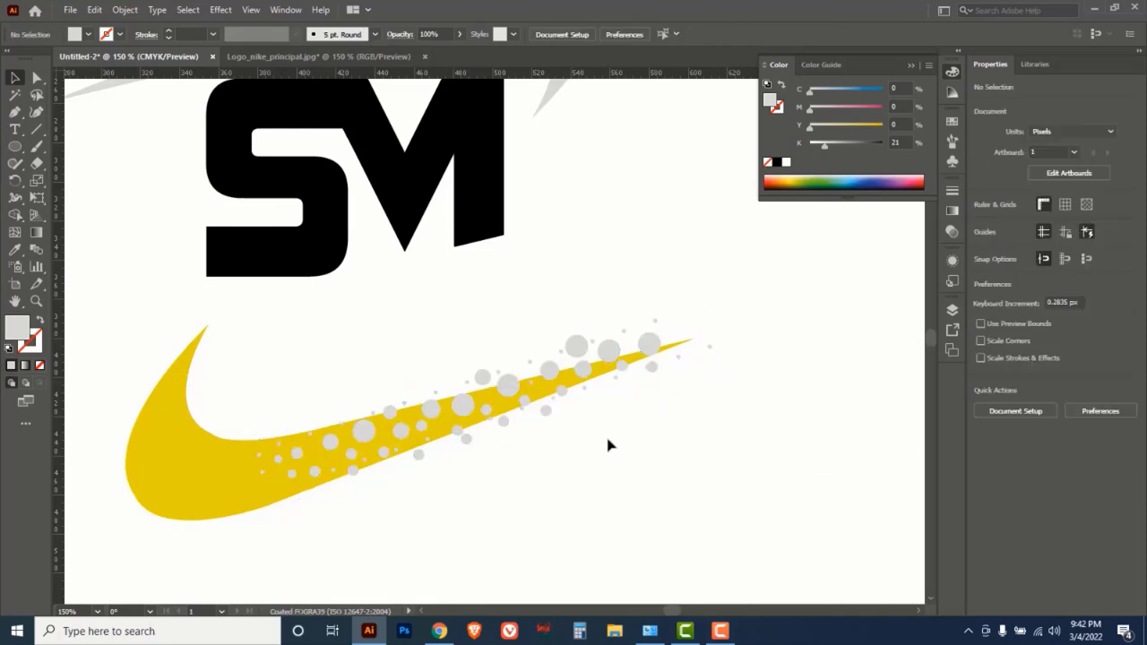
# - Place copies of the smallest grey dot along the swoosh's narrow end, including two near its tip
pyautogui.click(473, 402)
pyautogui.click(604, 386)
pyautogui.scroll(4, 586, 479)
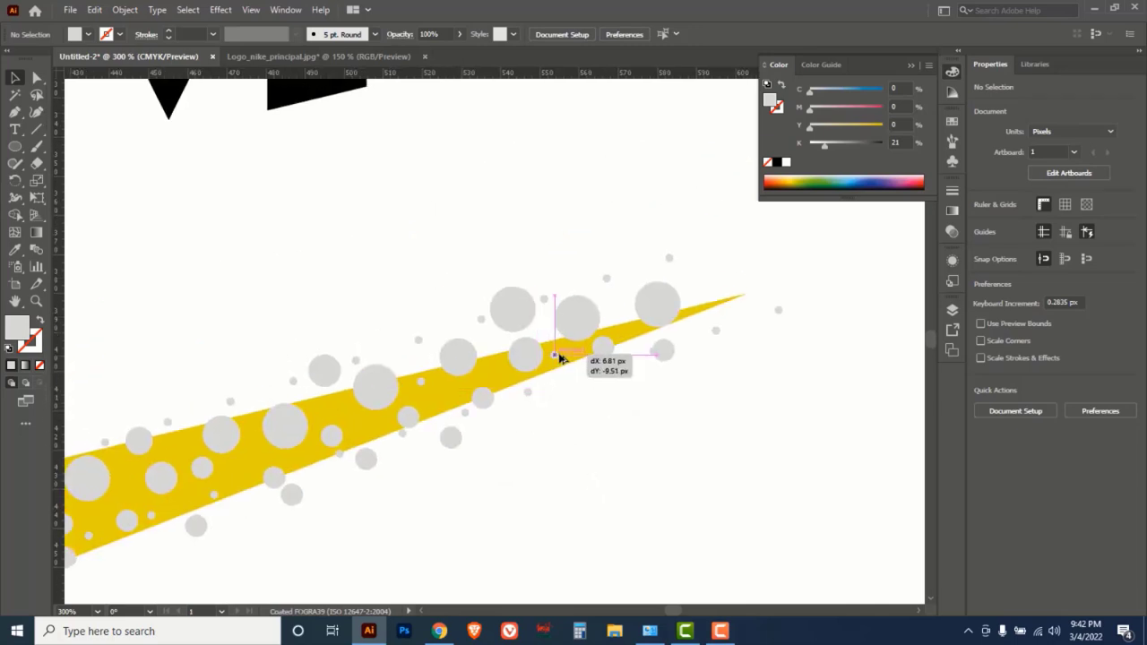
pyautogui.click(556, 358)
pyautogui.click(670, 371)
pyautogui.moveTo(716, 331); pyautogui.dragTo(698, 310)
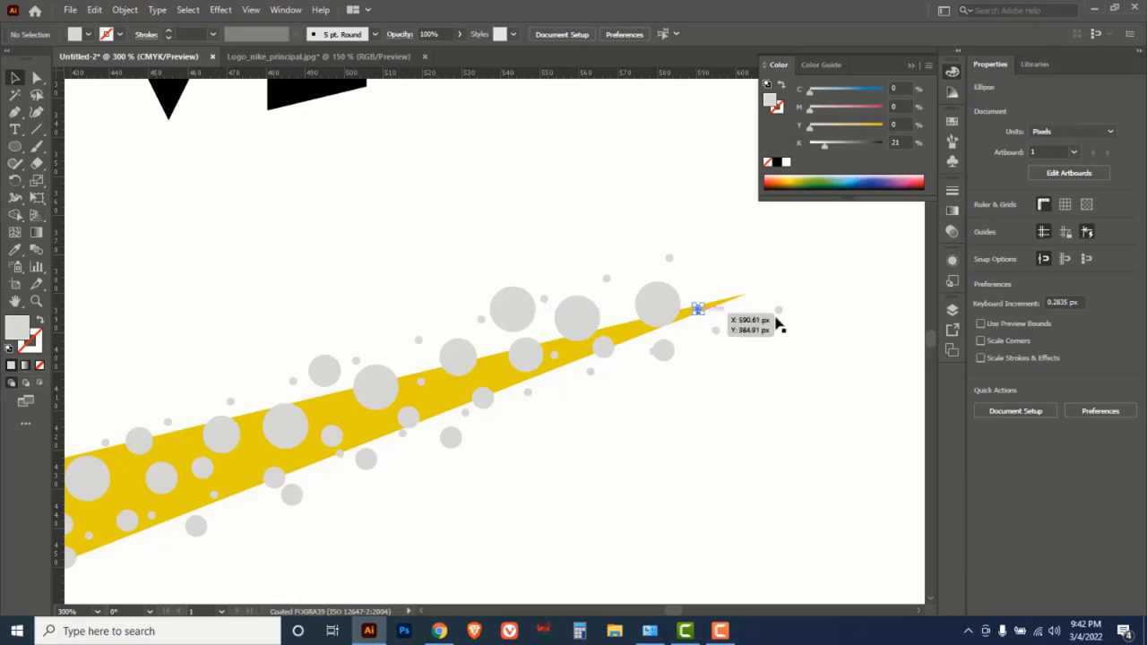
pyautogui.click(748, 386)
pyautogui.moveTo(418, 340); pyautogui.dragTo(726, 307)
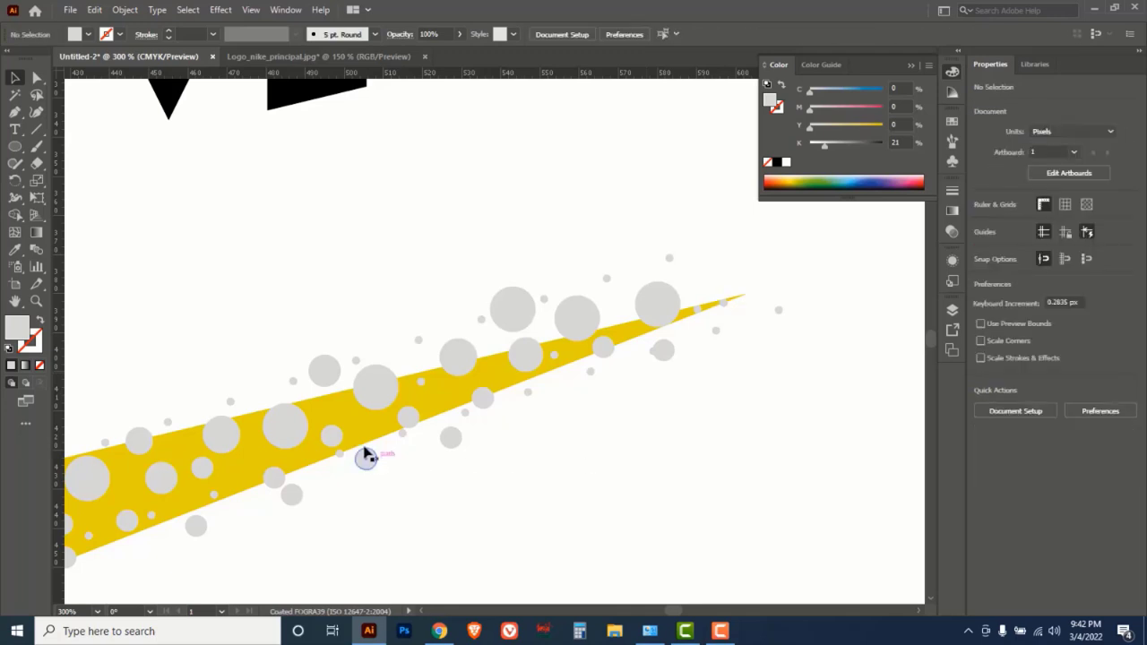
# - Fill the gaps between the larger dots in the middle and wide part of the swoosh with small dot copies
pyautogui.moveTo(293, 380); pyautogui.dragTo(328, 413)
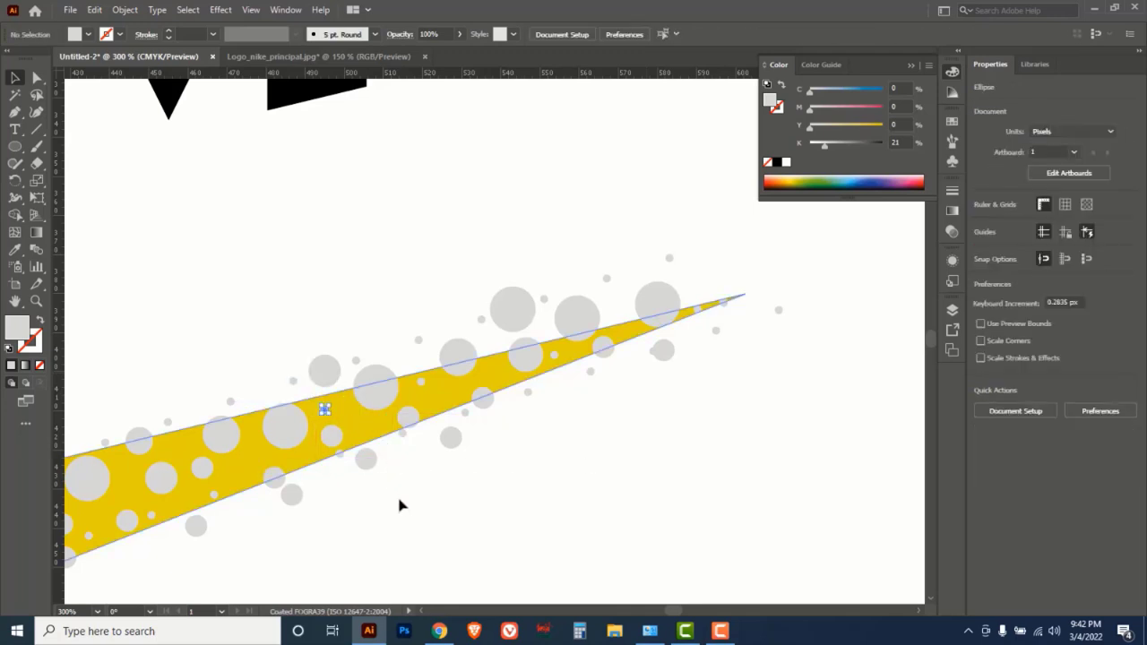
pyautogui.scroll(2, 529, 475)
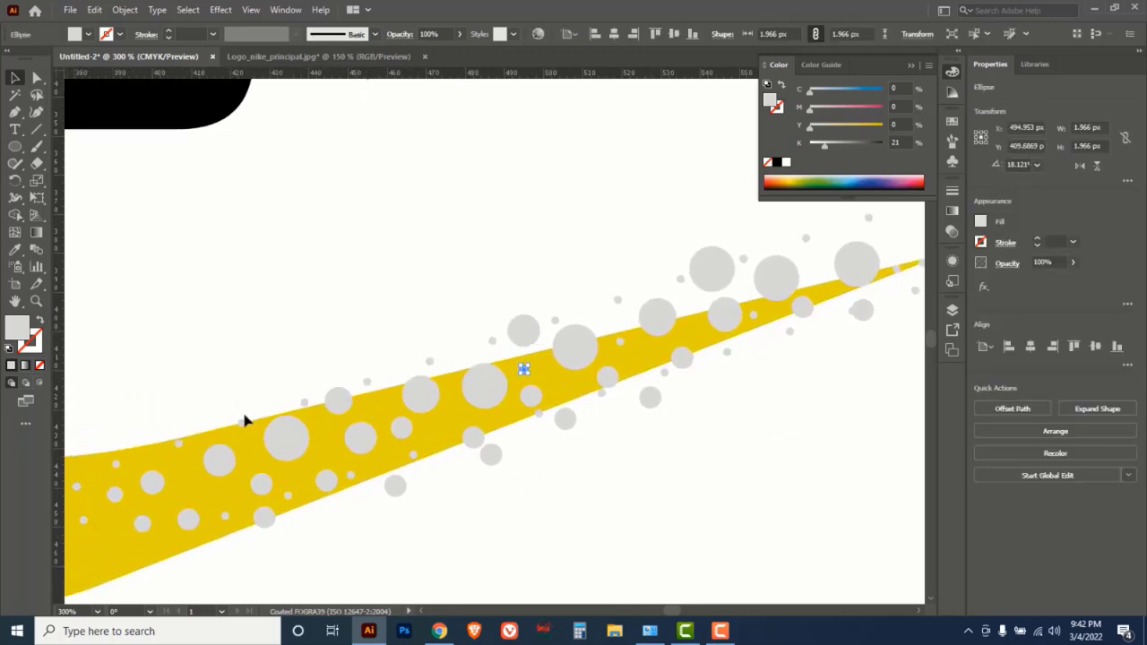
pyautogui.moveTo(436, 366); pyautogui.dragTo(452, 416)
pyautogui.moveTo(430, 528); pyautogui.dragTo(609, 481)
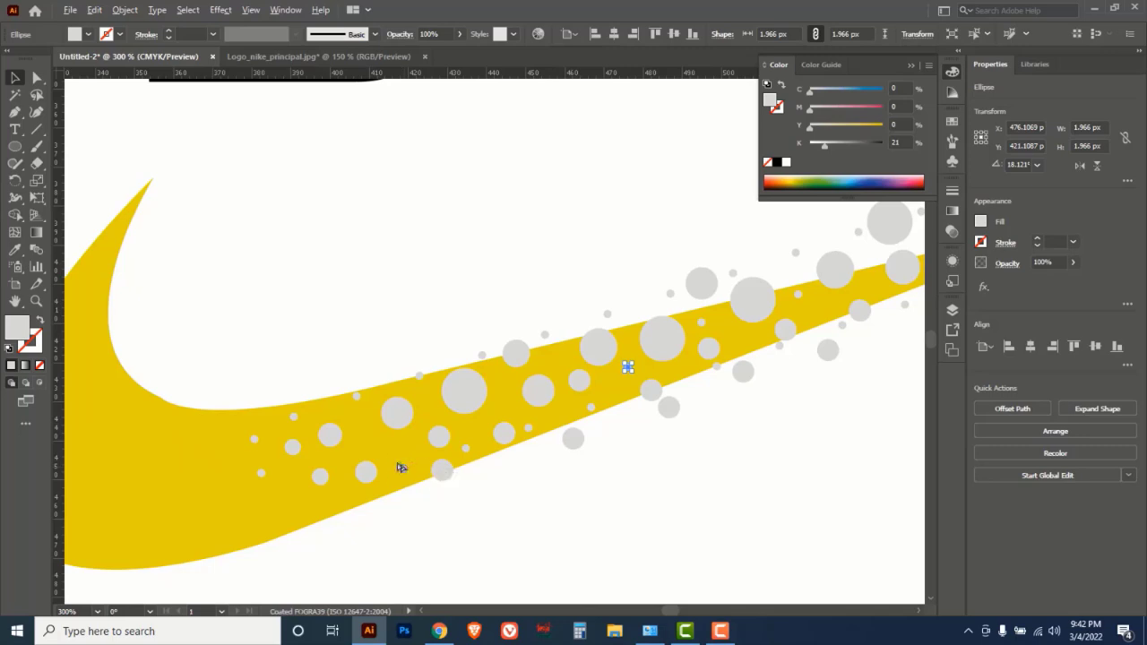
pyautogui.moveTo(397, 468)
pyautogui.mouseDown()
pyautogui.moveTo(410, 448)
pyautogui.moveTo(383, 462)
pyautogui.mouseUp()
pyautogui.click(502, 527)
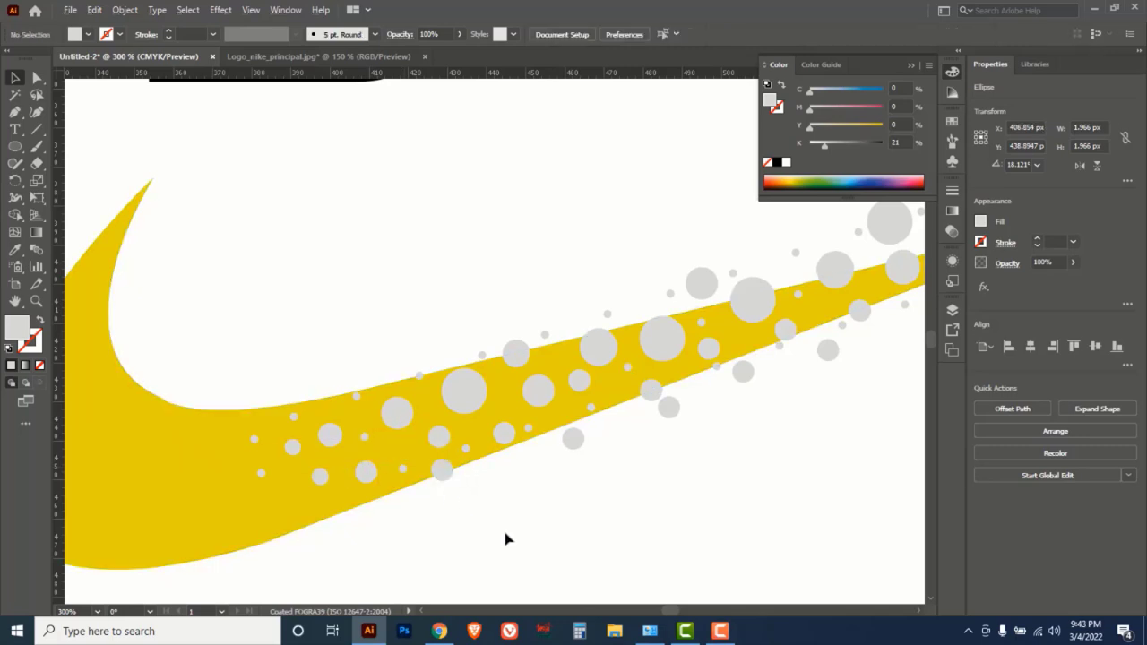
# - Combine the yellow swoosh and all dots with Pathfinder Exclude, and reposition the resulting group below the SM lettering
pyautogui.keyDown('ctrl'); pyautogui.keyDown('alt'); pyautogui.click(576, 489); pyautogui.keyUp('alt'); pyautogui.keyUp('ctrl')
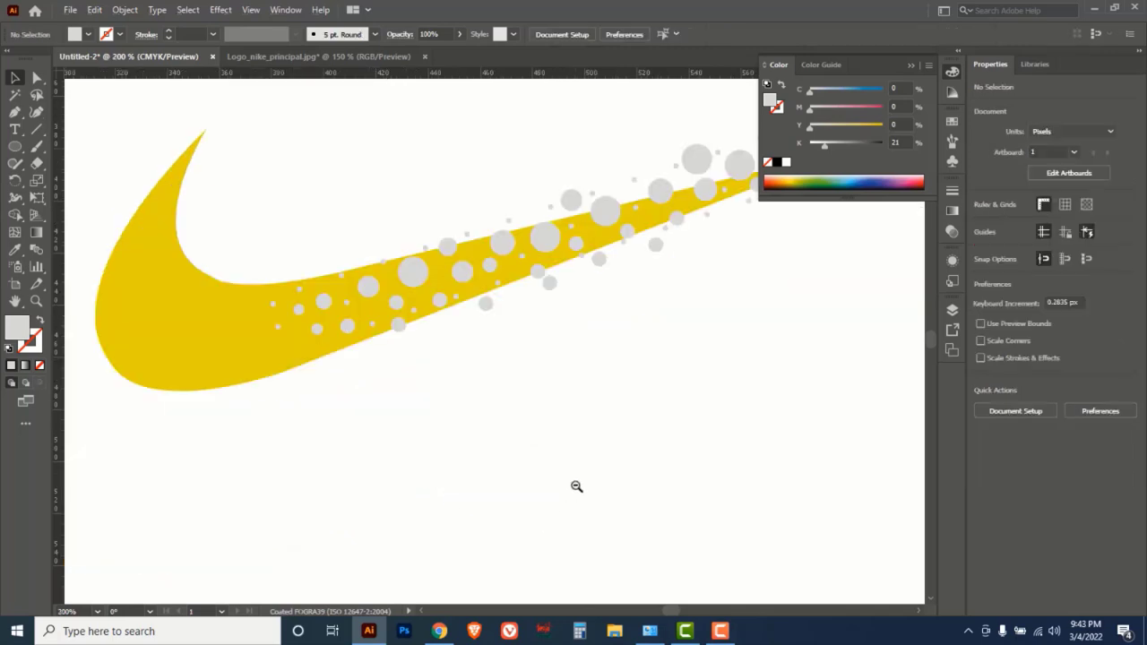
pyautogui.keyDown('ctrl'); pyautogui.keyDown('alt'); pyautogui.click(576, 483); pyautogui.keyUp('alt'); pyautogui.keyUp('ctrl')
pyautogui.scroll(5, 625, 355)
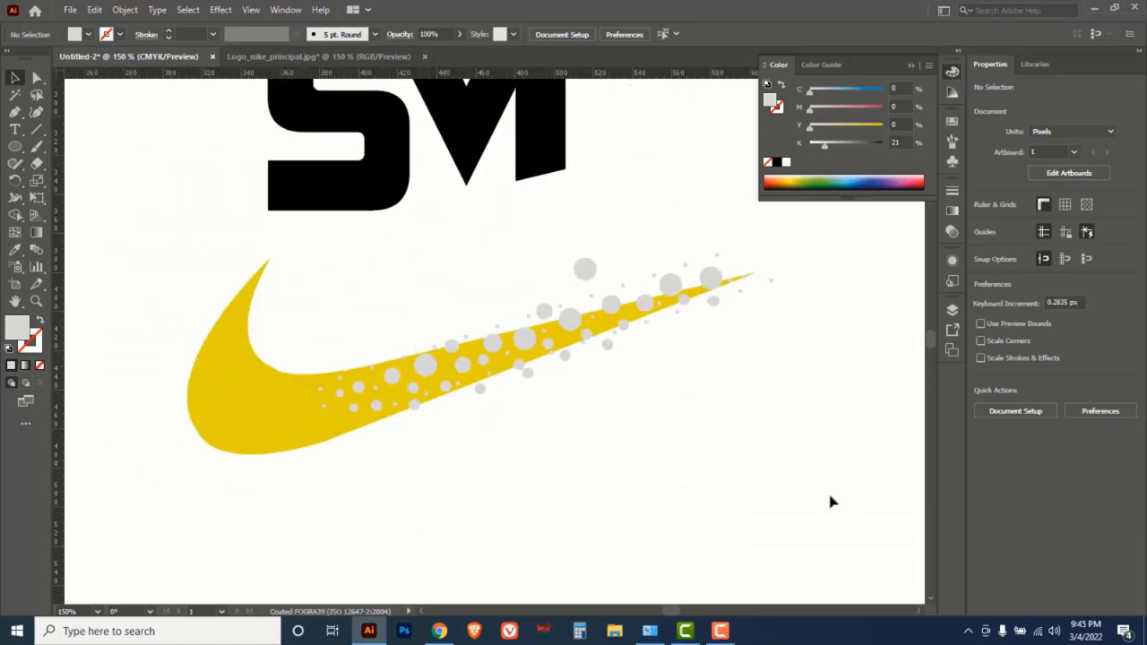
pyautogui.moveTo(858, 516); pyautogui.dragTo(159, 246)
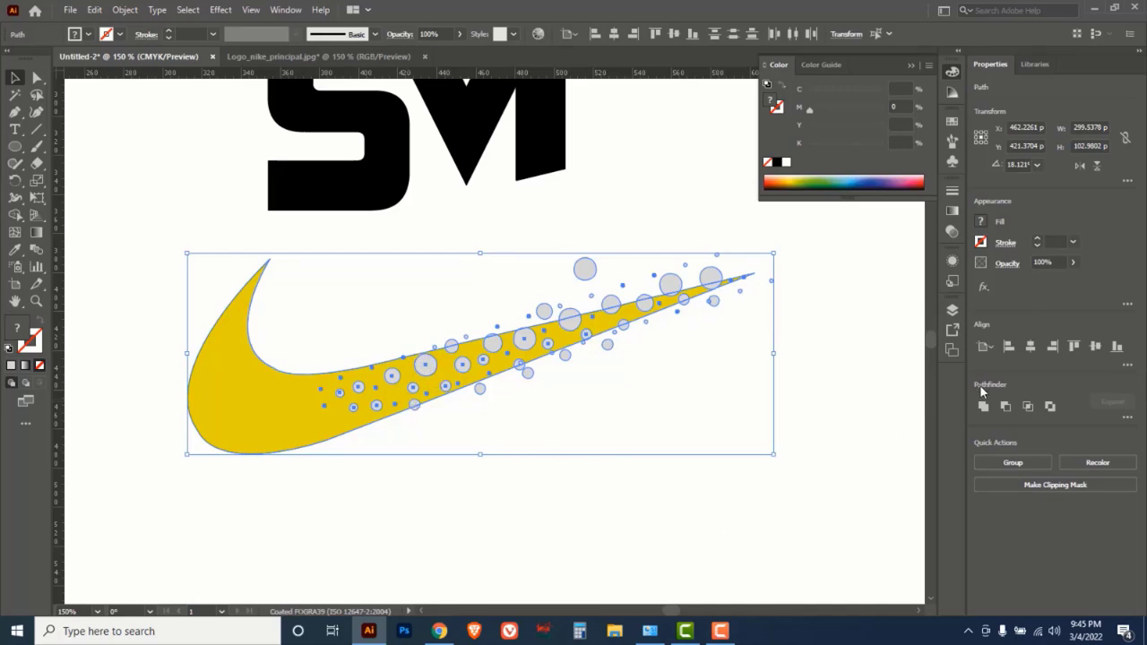
pyautogui.click(1052, 407)
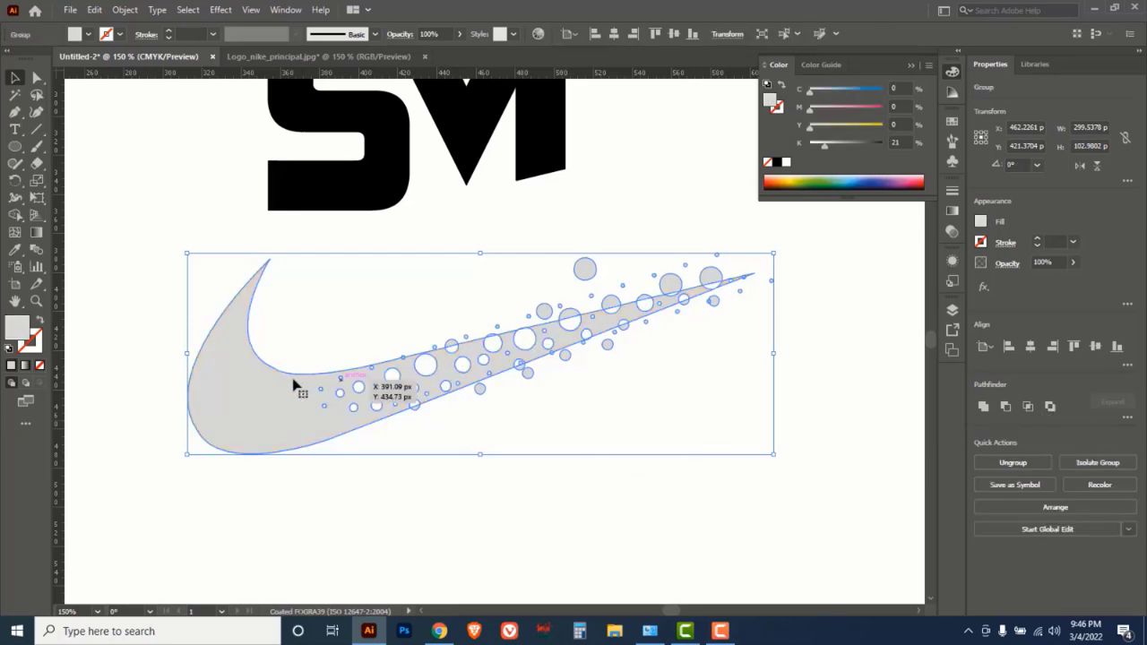
pyautogui.moveTo(297, 389); pyautogui.dragTo(305, 356)
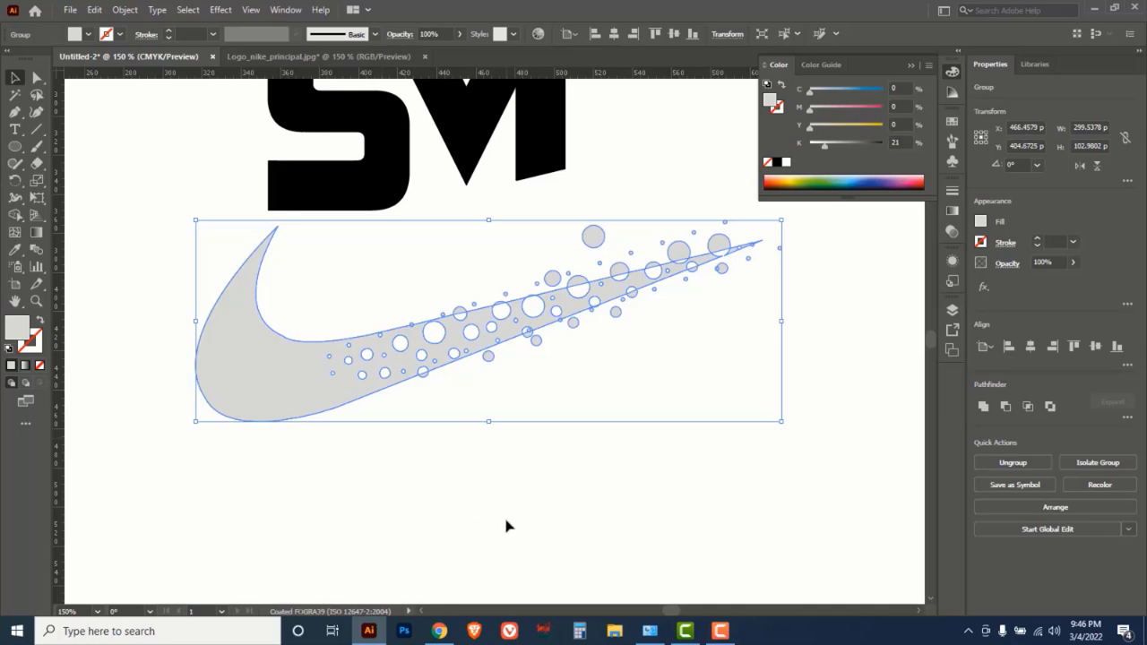
pyautogui.hotkey('ctrl', 'z')
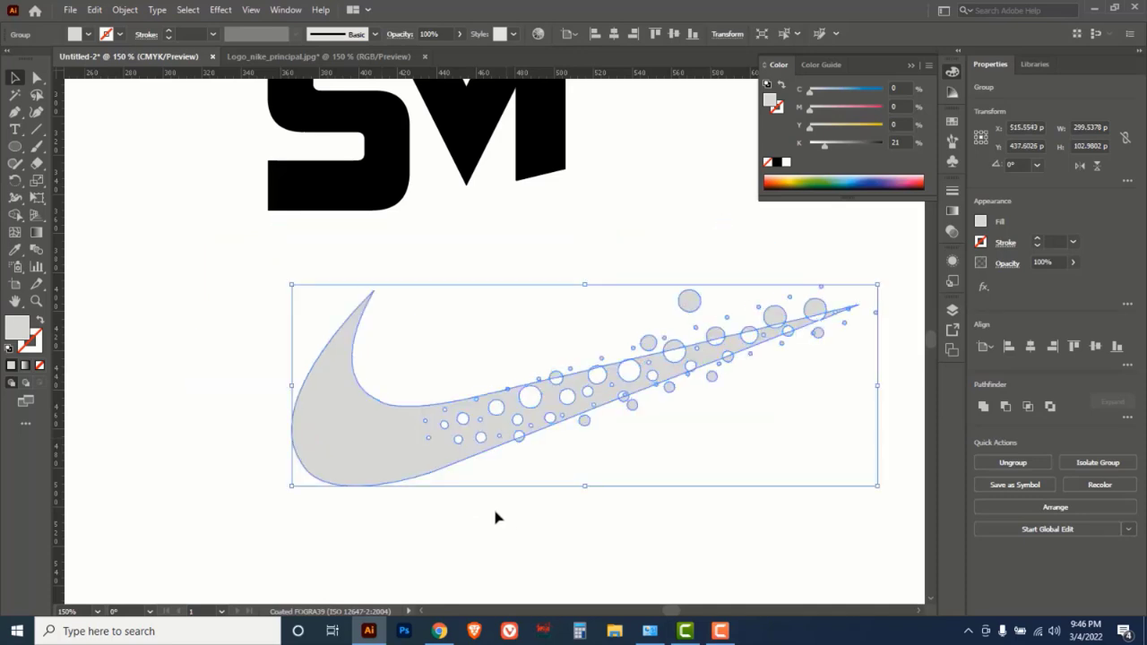
# - Try to merge the dot fragments above the swoosh's upper edge with the Shape Builder tool, including the detached large dot
pyautogui.click(16, 215)
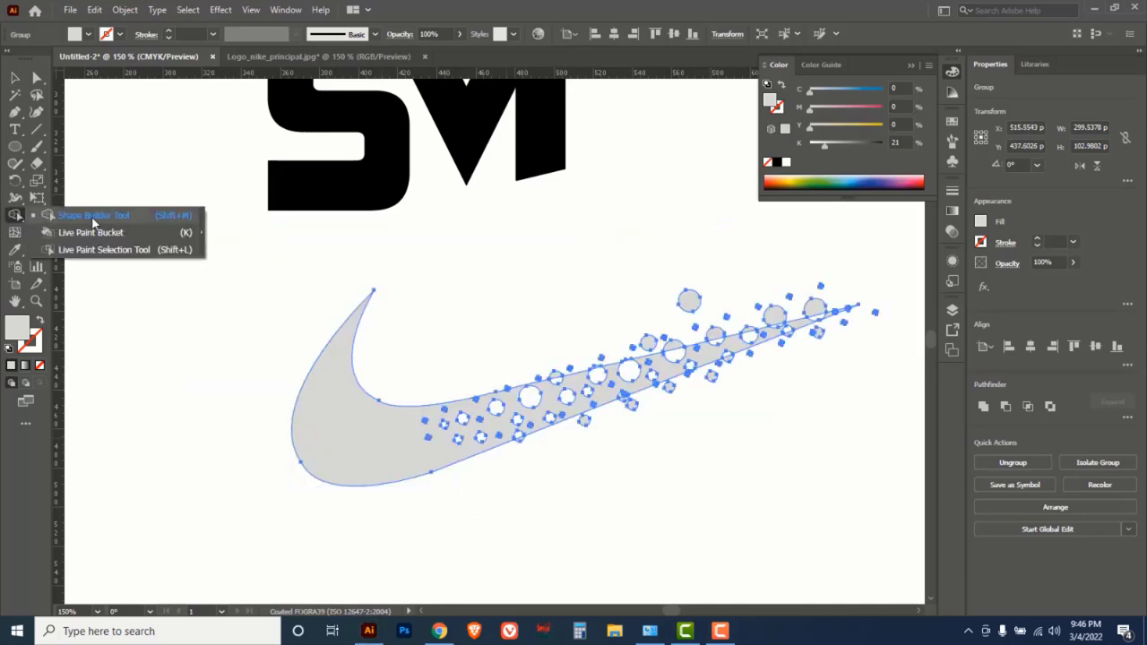
pyautogui.click(93, 218)
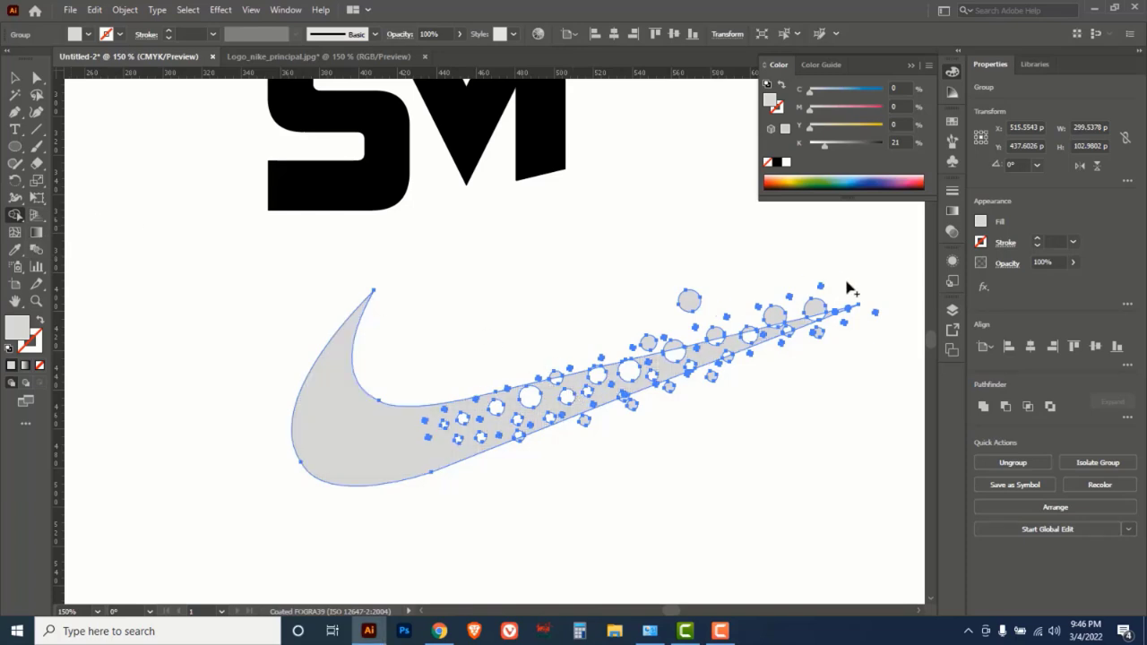
pyautogui.keyDown('ctrl'); pyautogui.click(748, 344); pyautogui.keyUp('ctrl')
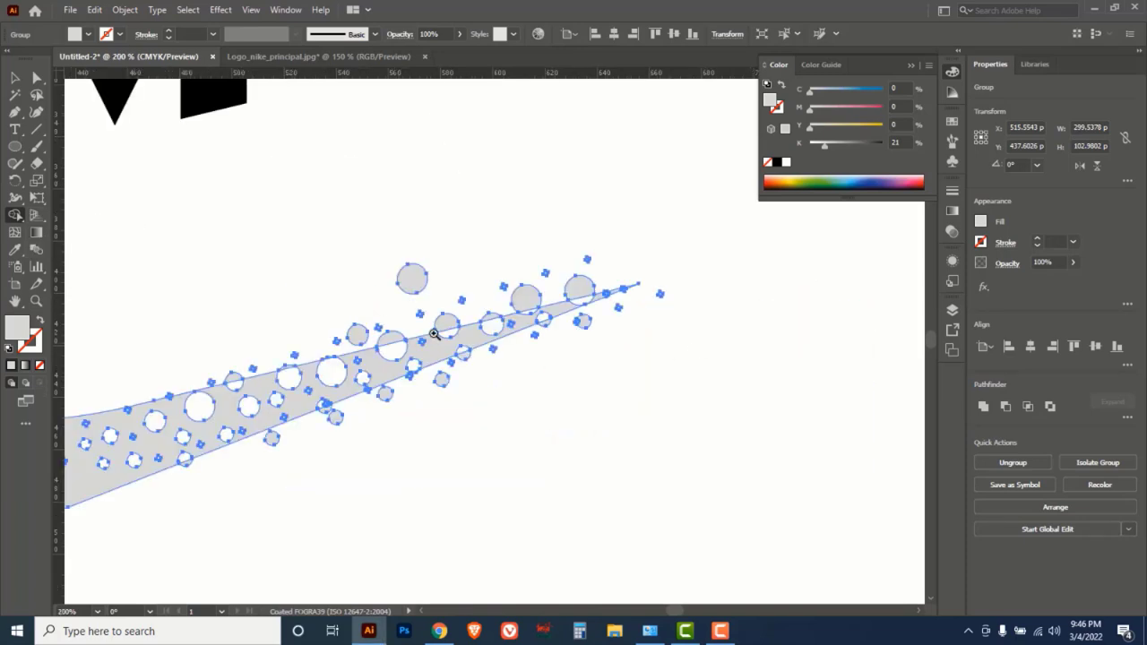
pyautogui.hscroll(-4, 537, 305)
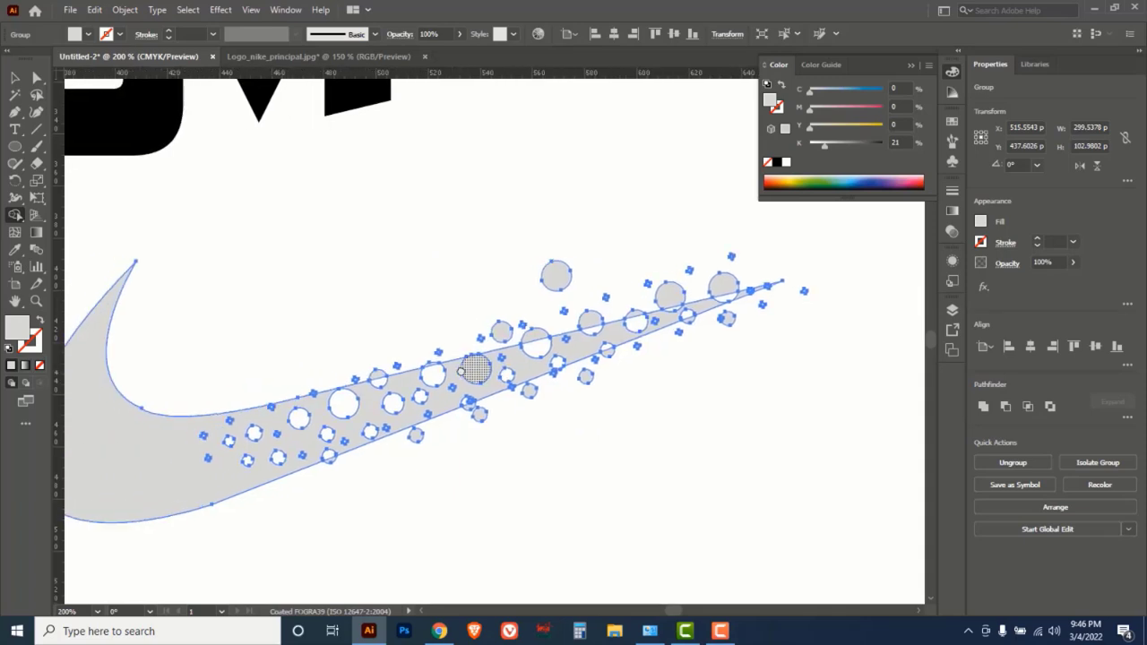
pyautogui.moveTo(737, 248)
pyautogui.mouseDown()
pyautogui.moveTo(721, 286)
pyautogui.moveTo(500, 340)
pyautogui.mouseUp()
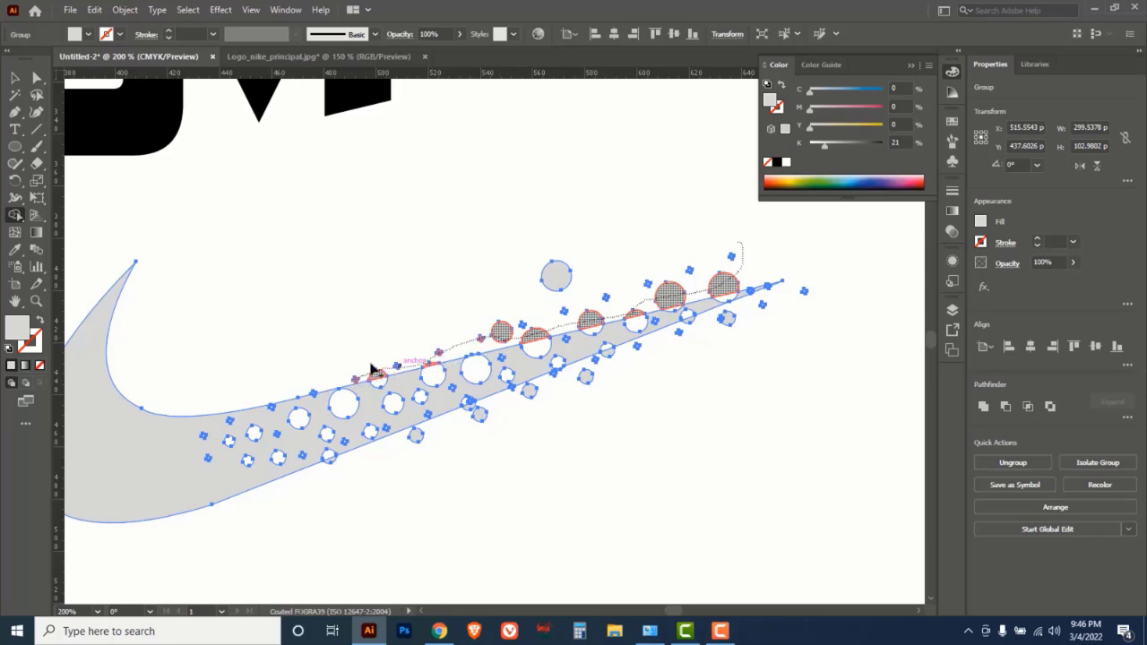
pyautogui.moveTo(371, 368)
pyautogui.mouseDown()
pyautogui.moveTo(560, 276)
pyautogui.moveTo(720, 251)
pyautogui.mouseUp()
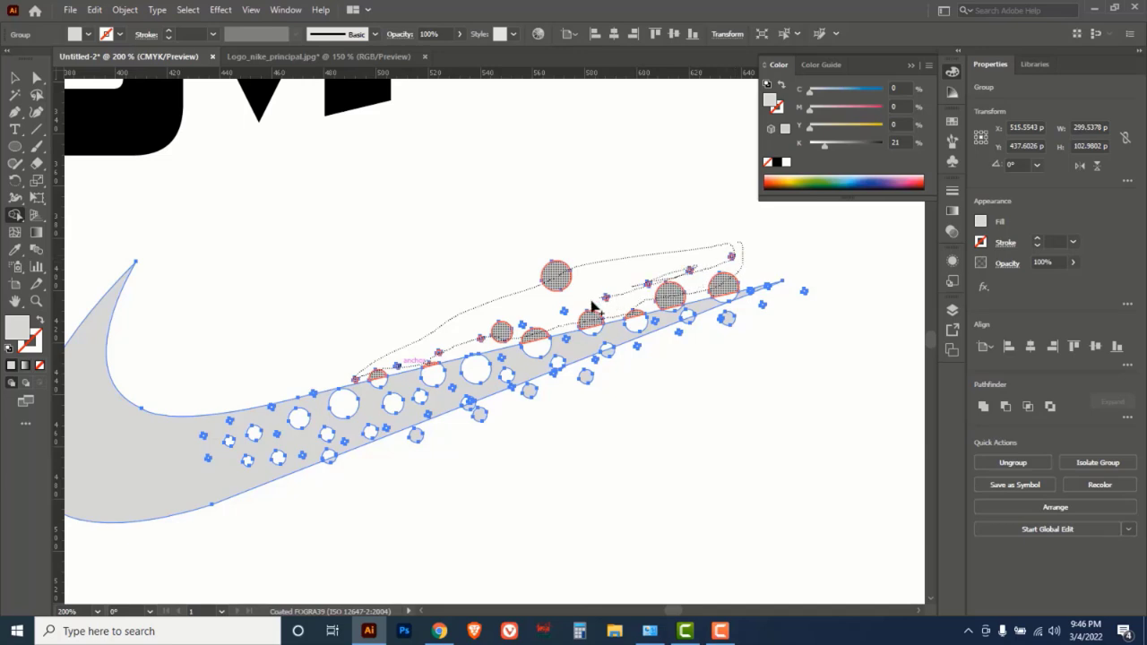
pyautogui.moveTo(520, 330); pyautogui.dragTo(524, 334)
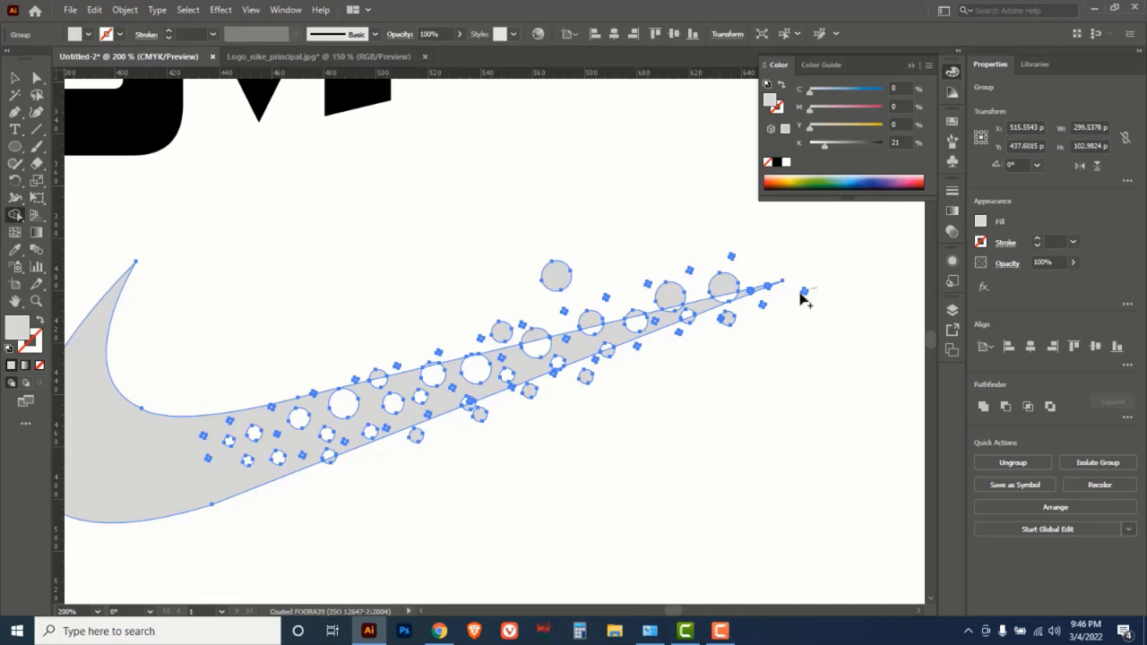
# - Try to merge the dot fragments along the swoosh's lower edge with the Shape Builder tool
pyautogui.moveTo(738, 314); pyautogui.dragTo(708, 322)
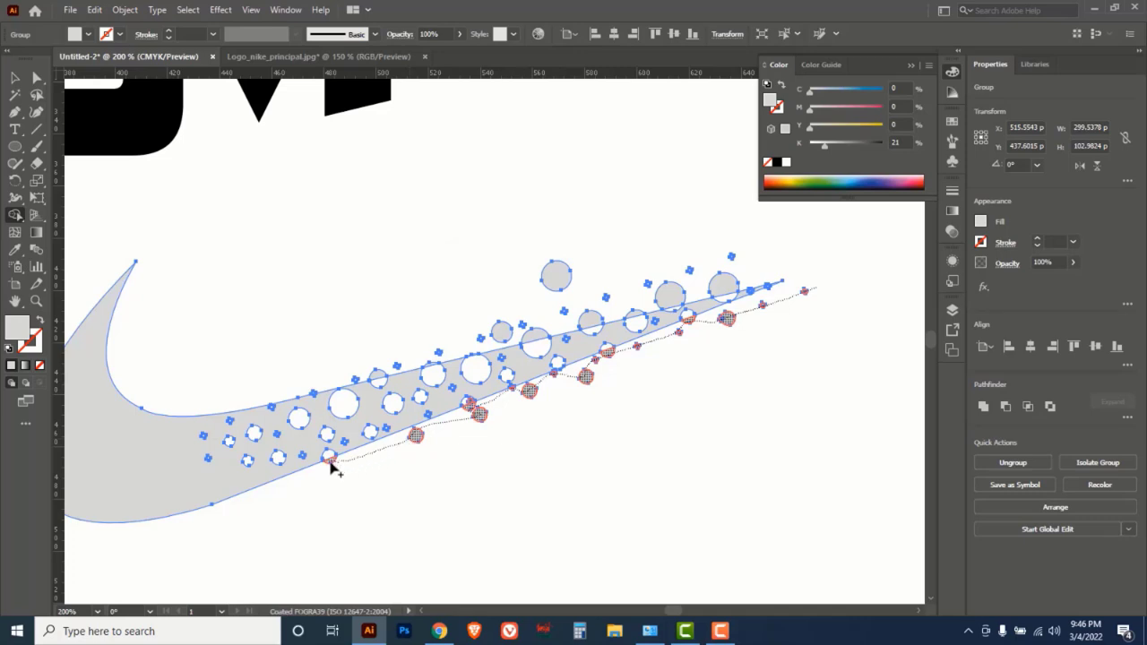
pyautogui.moveTo(332, 462); pyautogui.dragTo(334, 463)
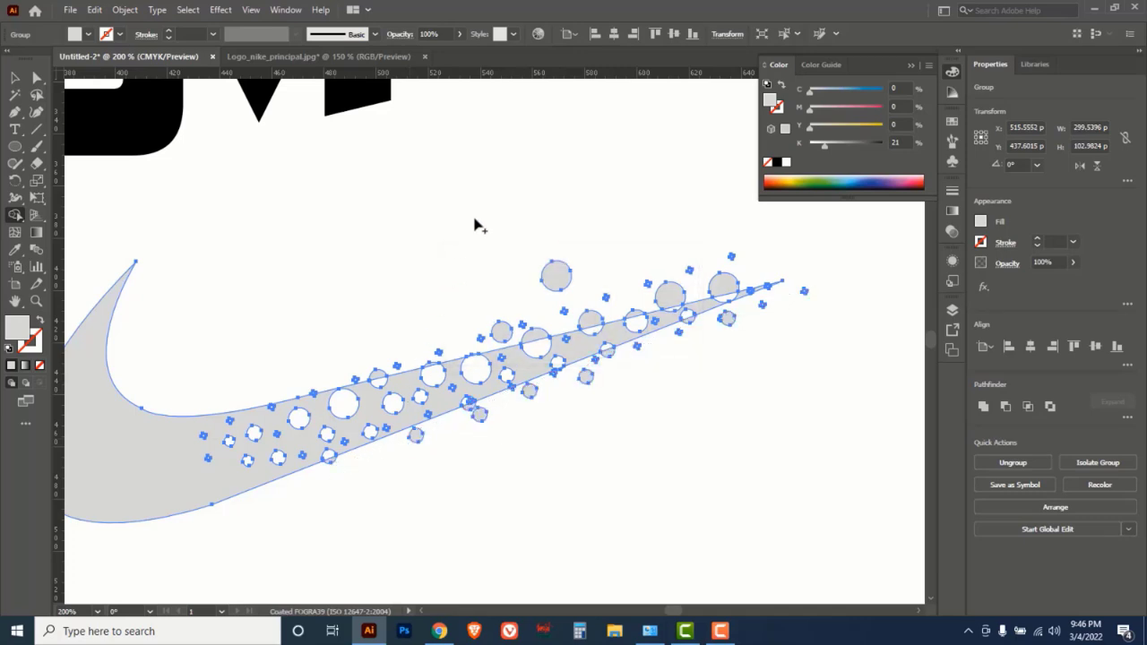
# - Ungroup the combined swoosh and dot shapes, and clear the selection
pyautogui.click(16, 79)
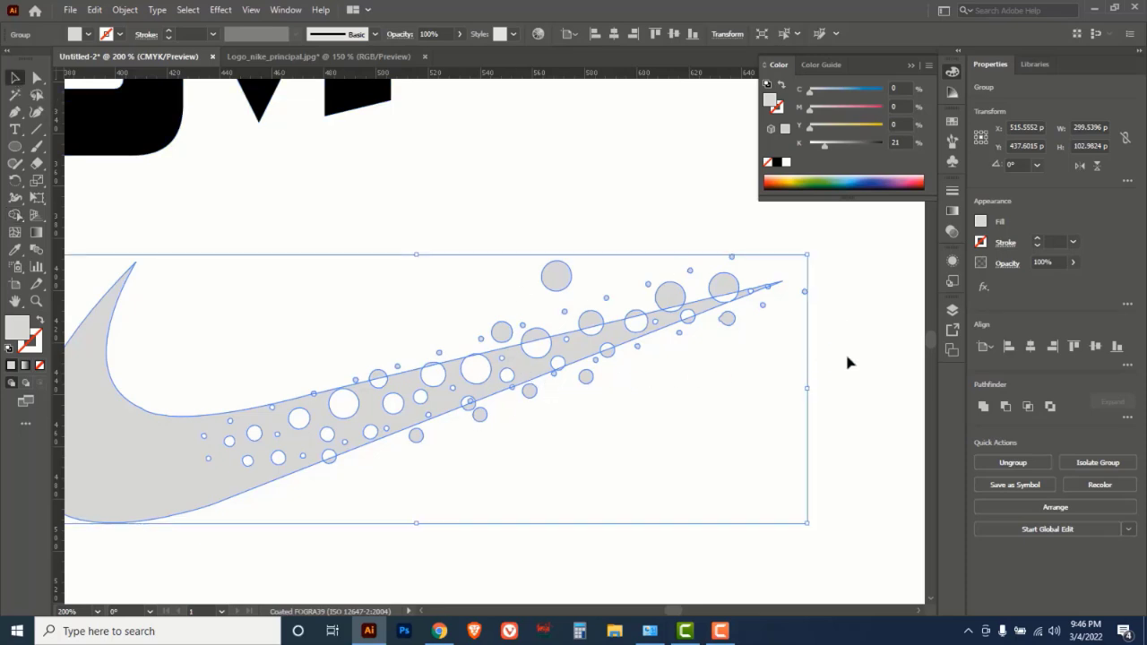
pyautogui.rightClick(829, 290)
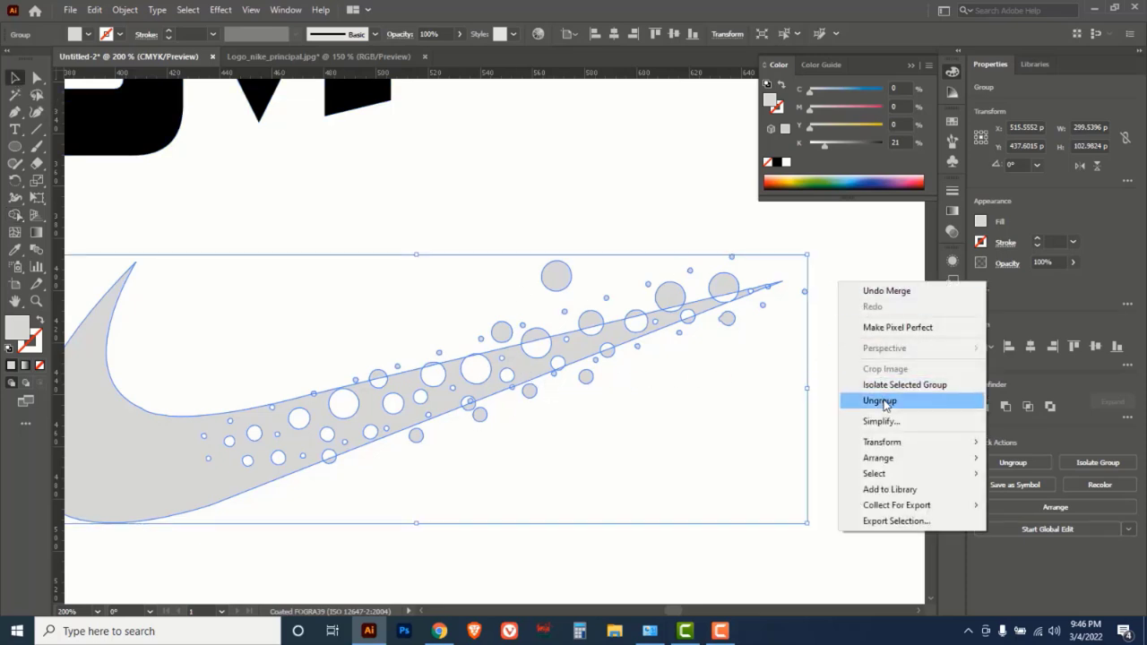
pyautogui.click(861, 400)
pyautogui.click(846, 307)
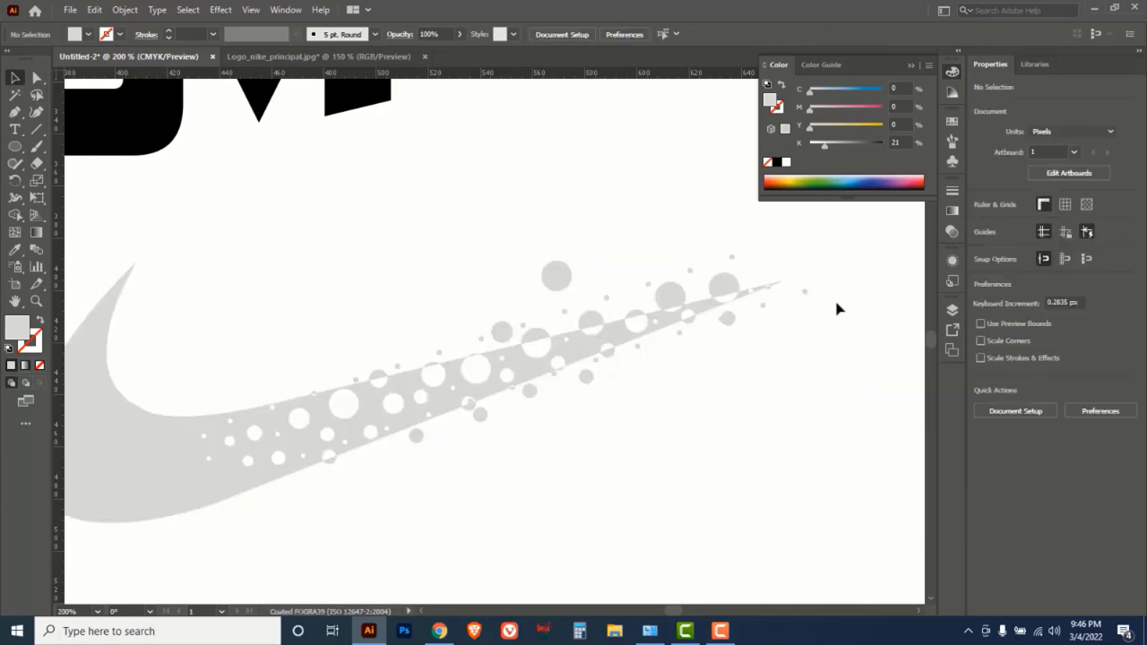
pyautogui.keyDown('ctrl'); pyautogui.keyDown('alt'); pyautogui.click(660, 417); pyautogui.keyUp('alt'); pyautogui.keyUp('ctrl')
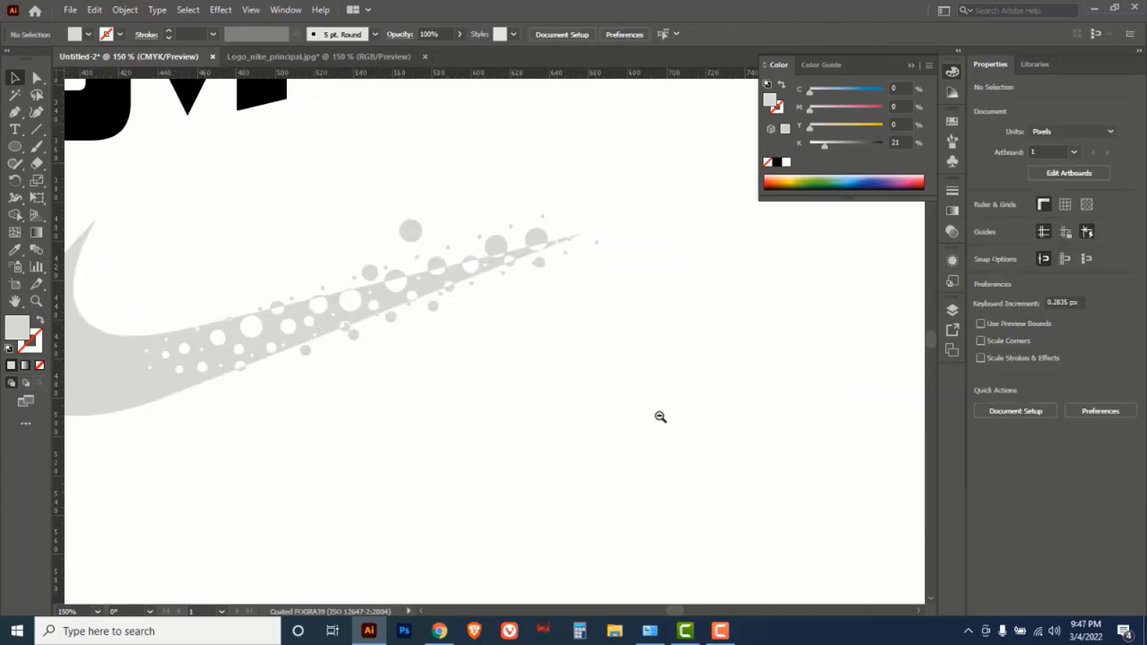
pyautogui.moveTo(371, 413); pyautogui.dragTo(578, 469)
pyautogui.moveTo(300, 421); pyautogui.dragTo(238, 319)
pyautogui.press('a')
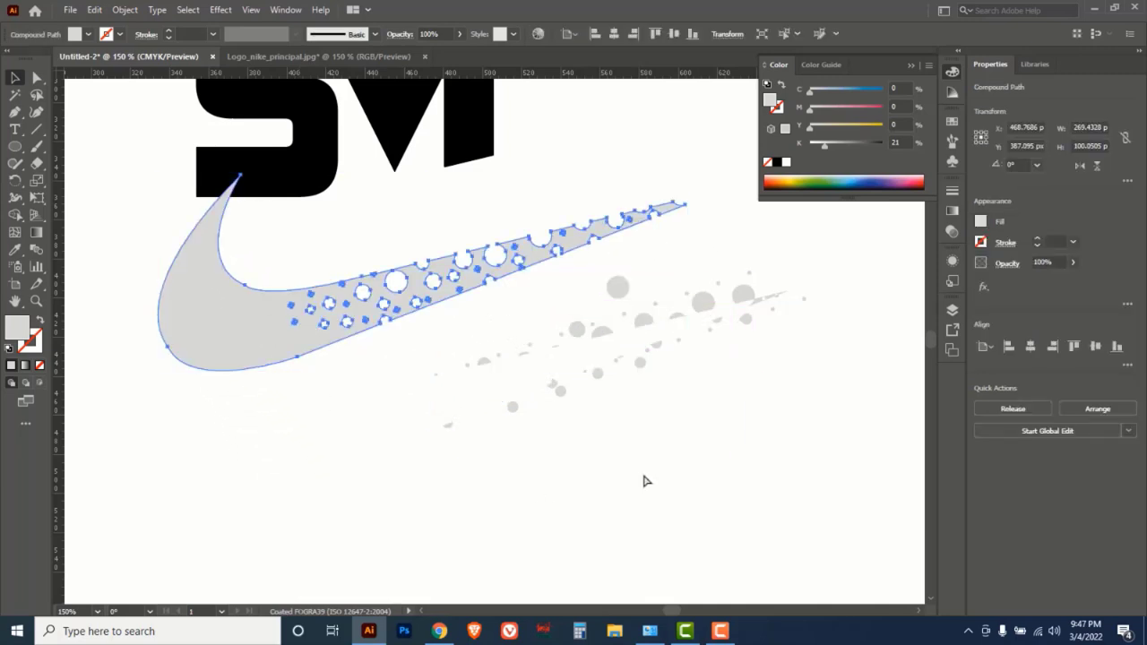
pyautogui.hotkey('ctrl', 'z')
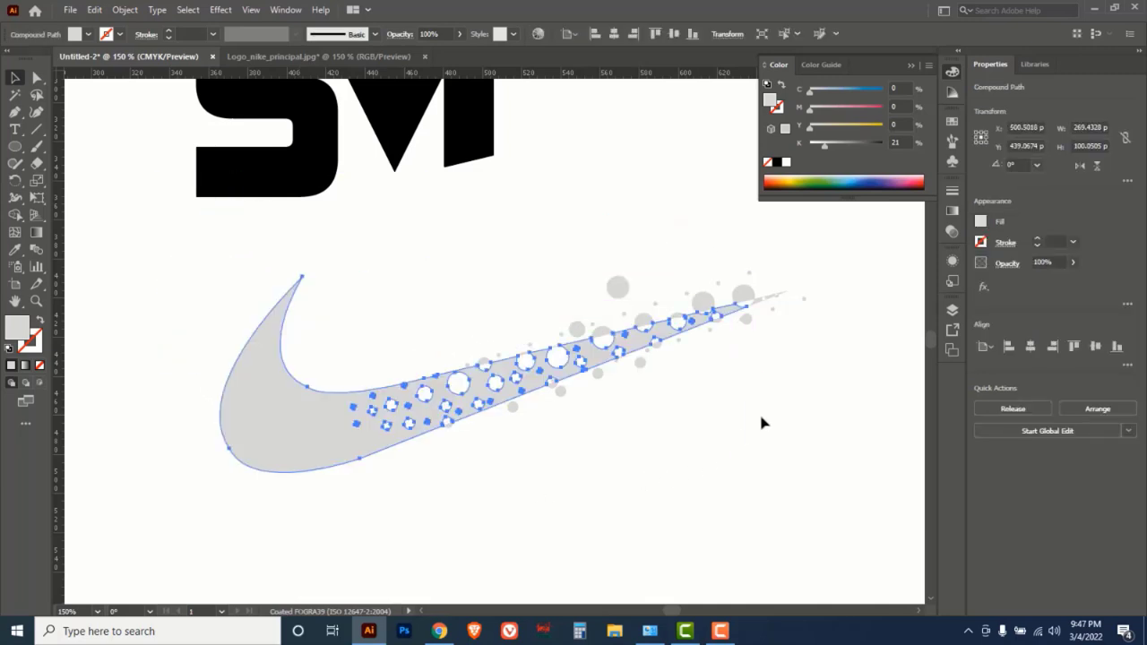
# - Move the perforated swoosh and its separate tip pieces together up to the SM lettering, away from the leftover dot fragments
pyautogui.keyDown('ctrl'); pyautogui.click(717, 310); pyautogui.keyUp('ctrl')
pyautogui.keyDown('ctrl'); pyautogui.click(458, 331); pyautogui.keyUp('ctrl')
pyautogui.keyDown('ctrl'); pyautogui.click(588, 335); pyautogui.keyUp('ctrl')
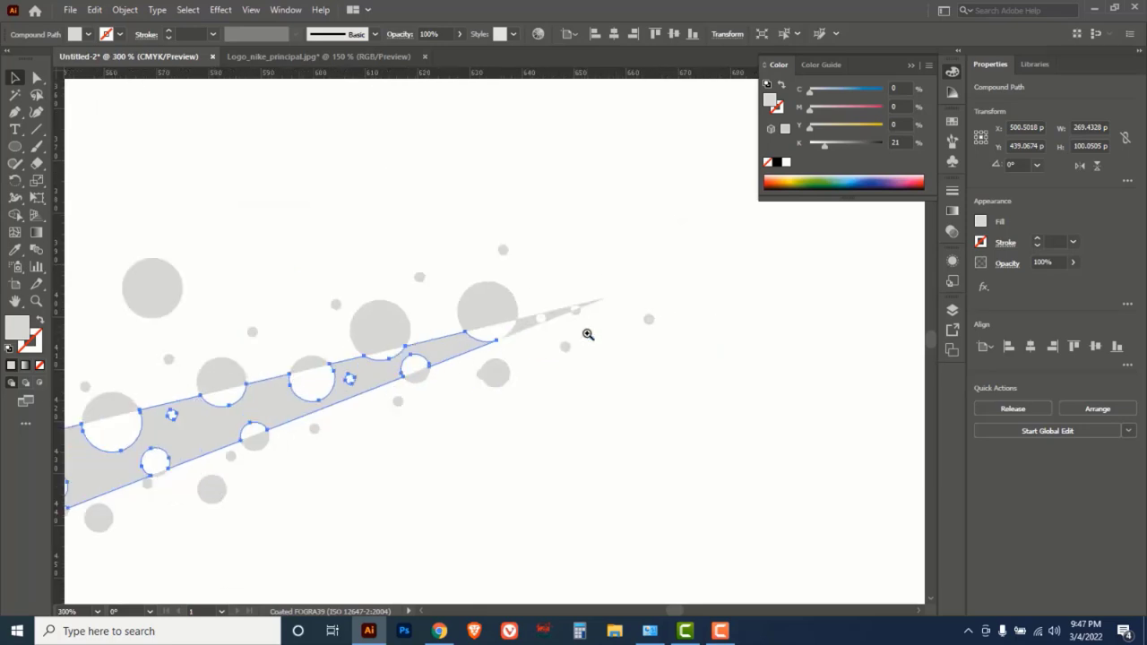
pyautogui.keyDown('shift'); pyautogui.click(534, 322); pyautogui.keyUp('shift')
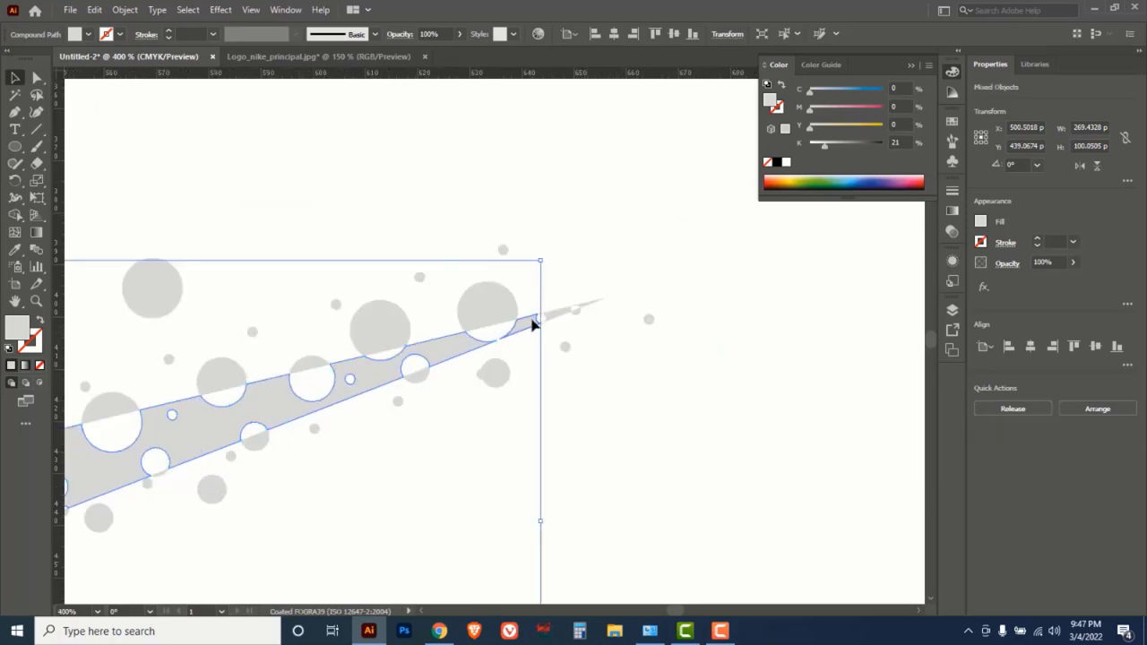
pyautogui.keyDown('shift'); pyautogui.click(558, 315); pyautogui.keyUp('shift')
pyautogui.keyDown('shift'); pyautogui.click(588, 304); pyautogui.keyUp('shift')
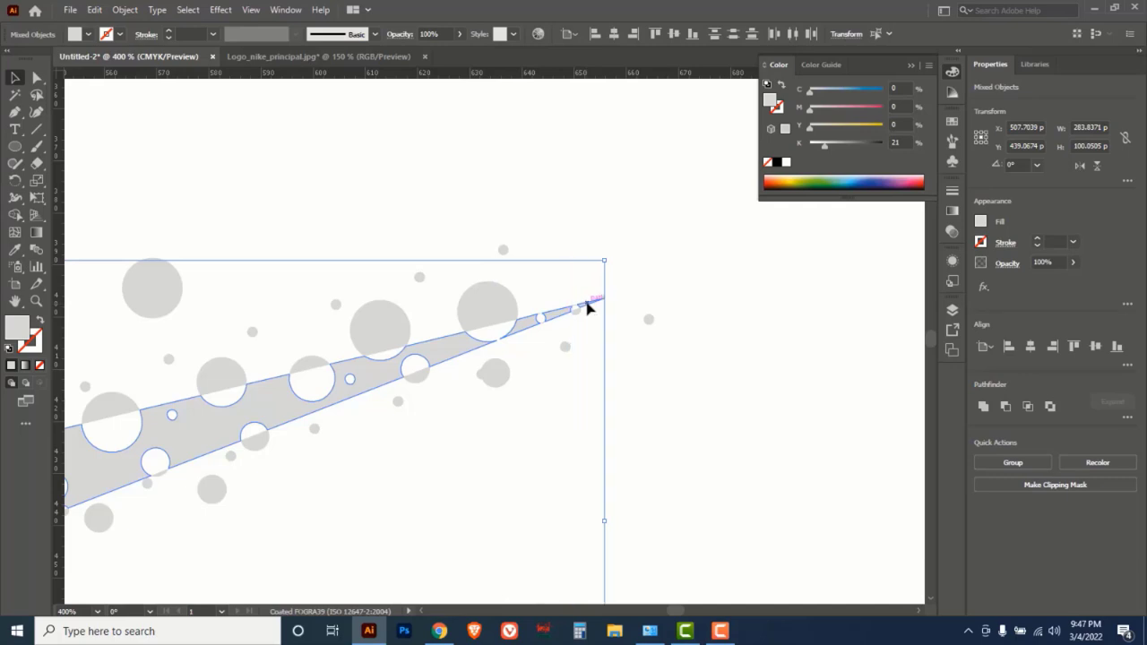
pyautogui.keyDown('ctrl'); pyautogui.keyDown('alt'); pyautogui.click(532, 337); pyautogui.keyUp('alt'); pyautogui.keyUp('ctrl')
pyautogui.keyDown('ctrl'); pyautogui.keyDown('alt'); pyautogui.click(494, 333); pyautogui.keyUp('alt'); pyautogui.keyUp('ctrl')
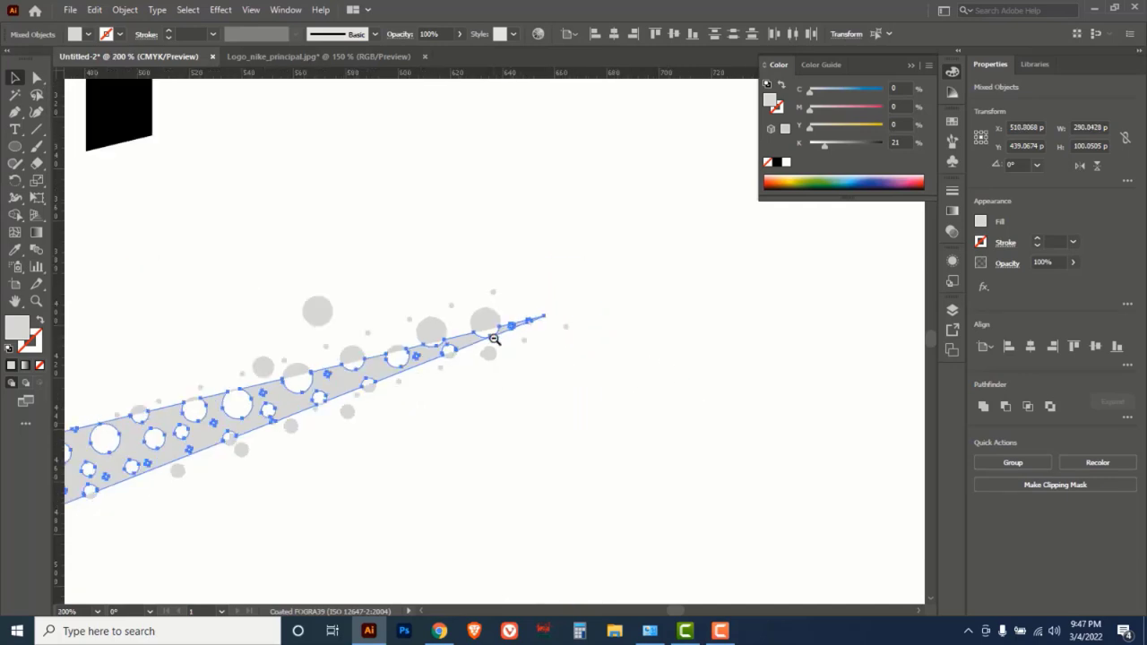
pyautogui.keyDown('ctrl'); pyautogui.keyDown('alt'); pyautogui.click(498, 340); pyautogui.keyUp('alt'); pyautogui.keyUp('ctrl')
pyautogui.moveTo(445, 446); pyautogui.dragTo(608, 499)
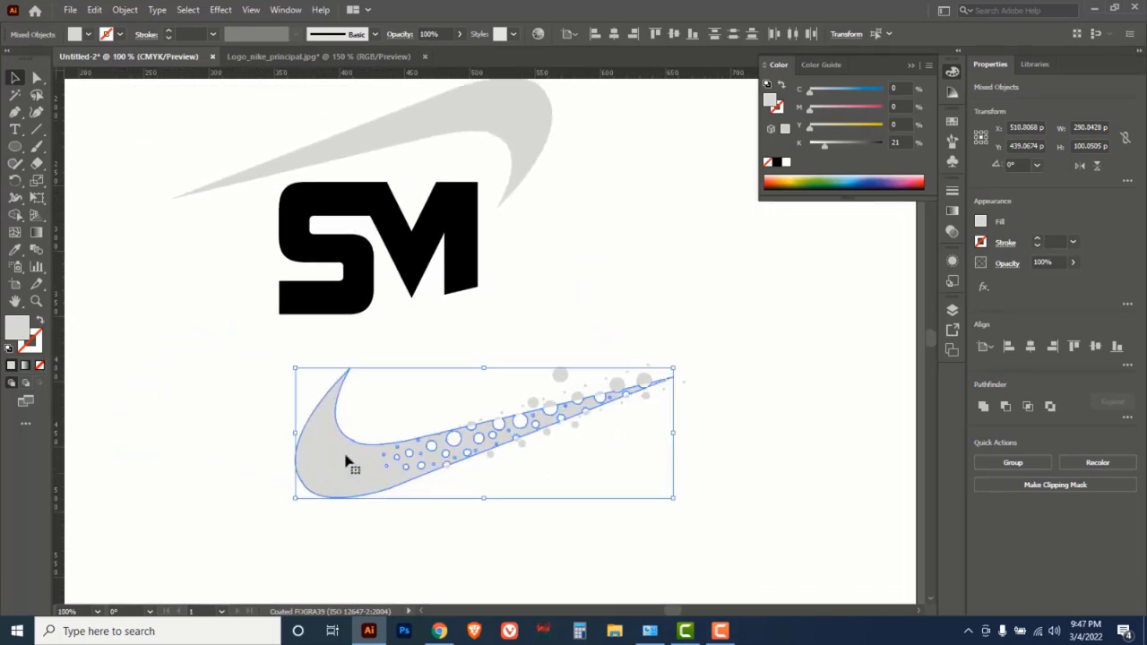
pyautogui.moveTo(343, 461); pyautogui.dragTo(256, 384)
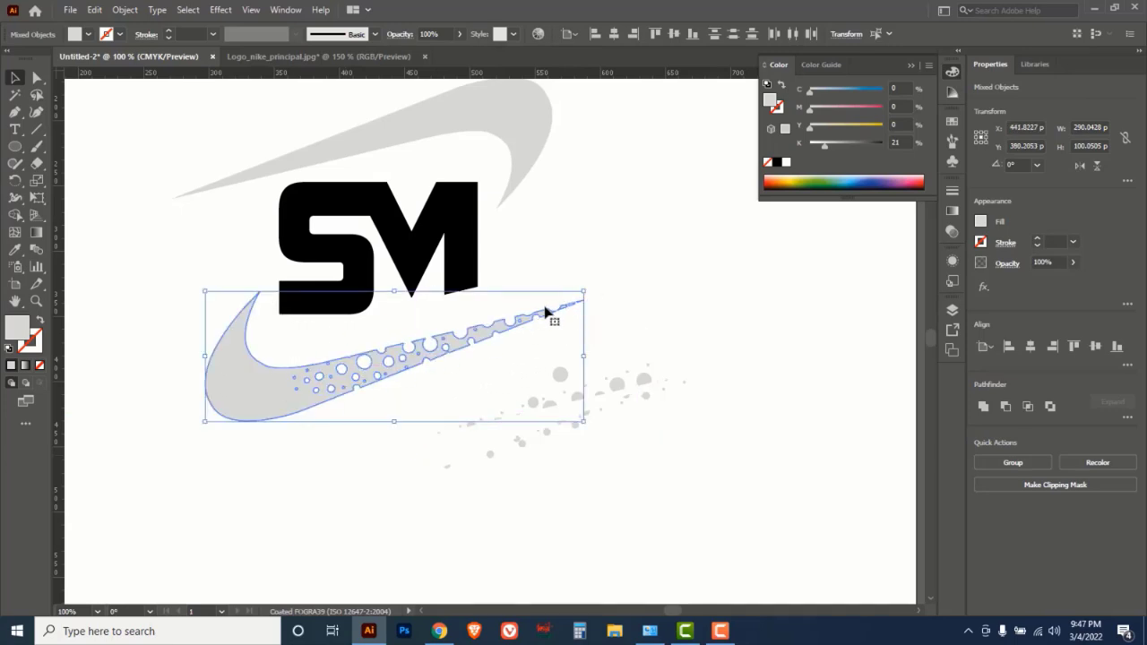
# - Group the perforated swoosh with its tip pieces and move the group up over the lower part of the SM lettering
pyautogui.rightClick(488, 330)
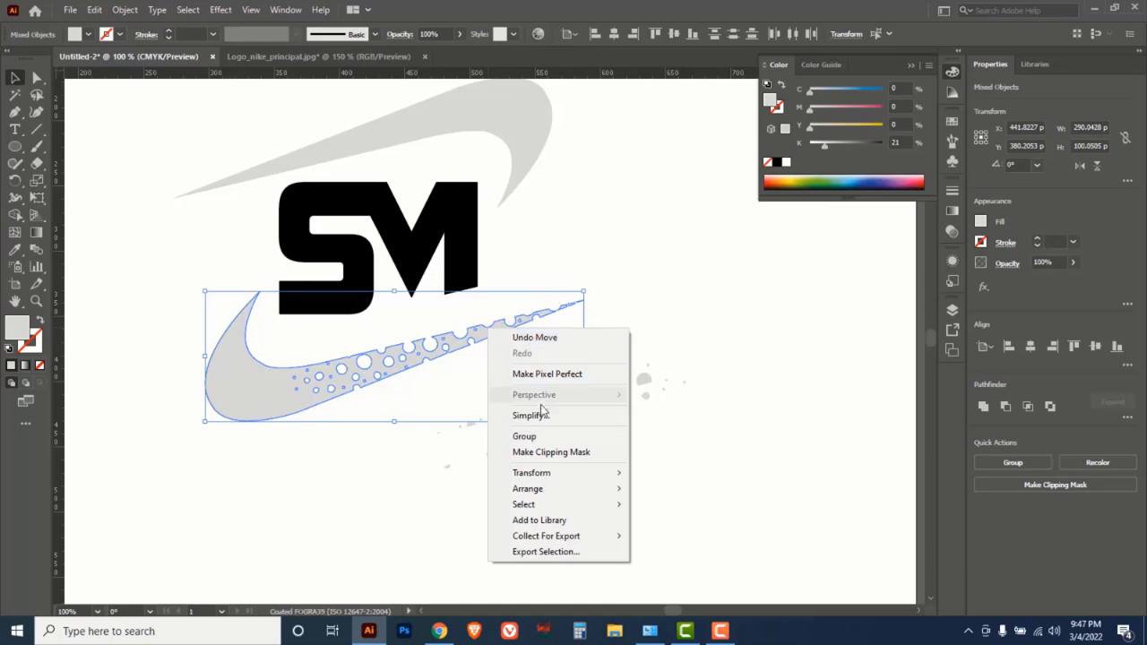
pyautogui.click(524, 437)
pyautogui.click(448, 366)
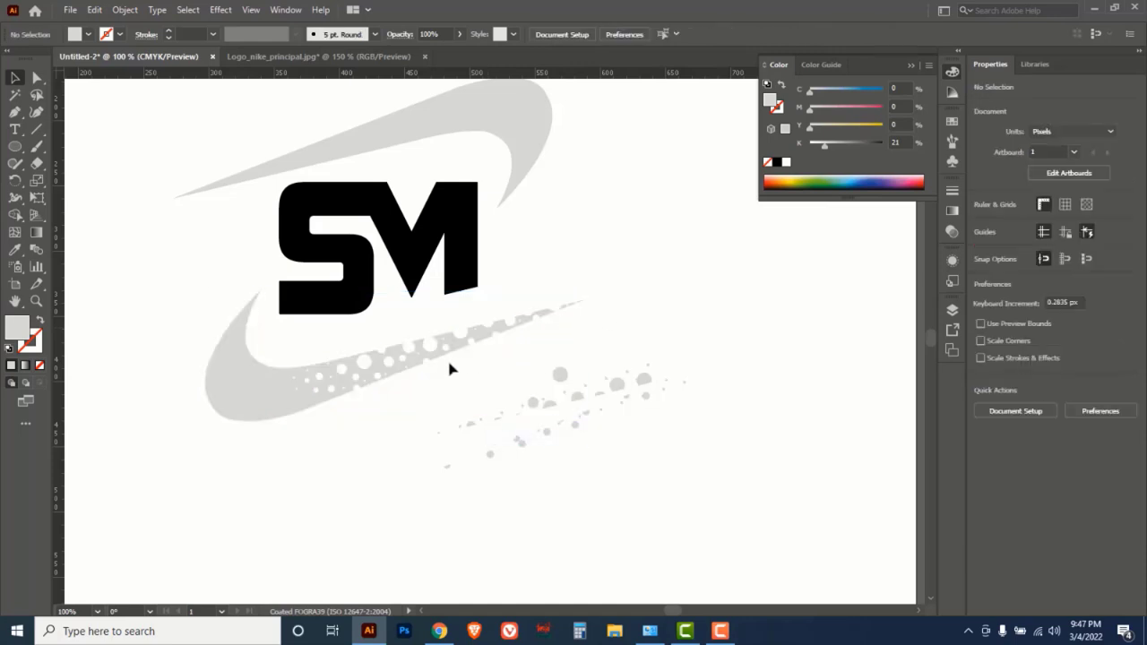
pyautogui.click(440, 328)
pyautogui.moveTo(440, 328); pyautogui.dragTo(440, 263)
pyautogui.click(708, 484)
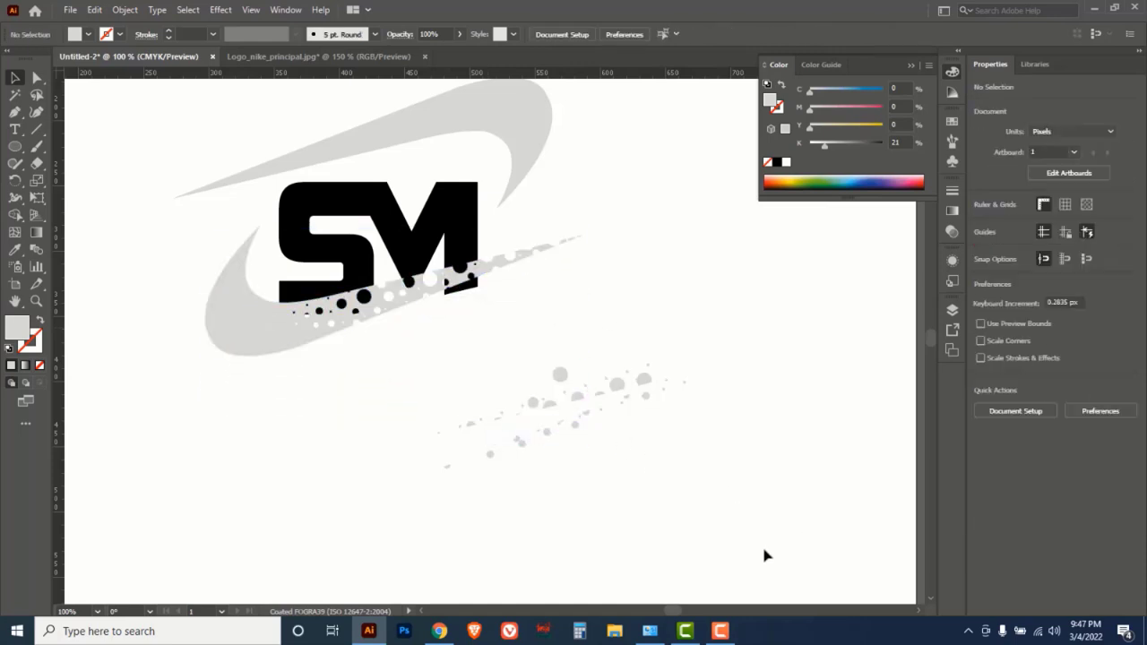
# - Delete all the leftover grey dot fragments below the lettering
pyautogui.moveTo(771, 546); pyautogui.dragTo(377, 407)
pyautogui.press('Delete')
pyautogui.moveTo(714, 462); pyautogui.dragTo(534, 360)
pyautogui.press('Delete')
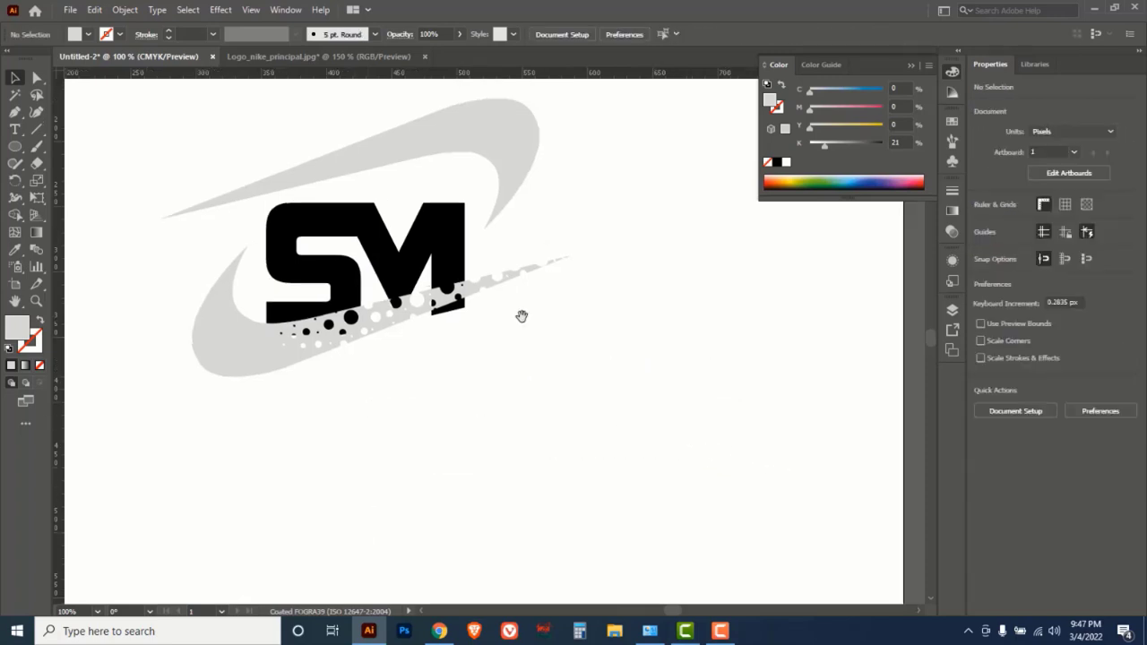
# - Move the perforated swoosh group down below the SM lettering and fill it red with C 0, M 100, Y 100, K 0
pyautogui.moveTo(522, 315); pyautogui.dragTo(564, 436)
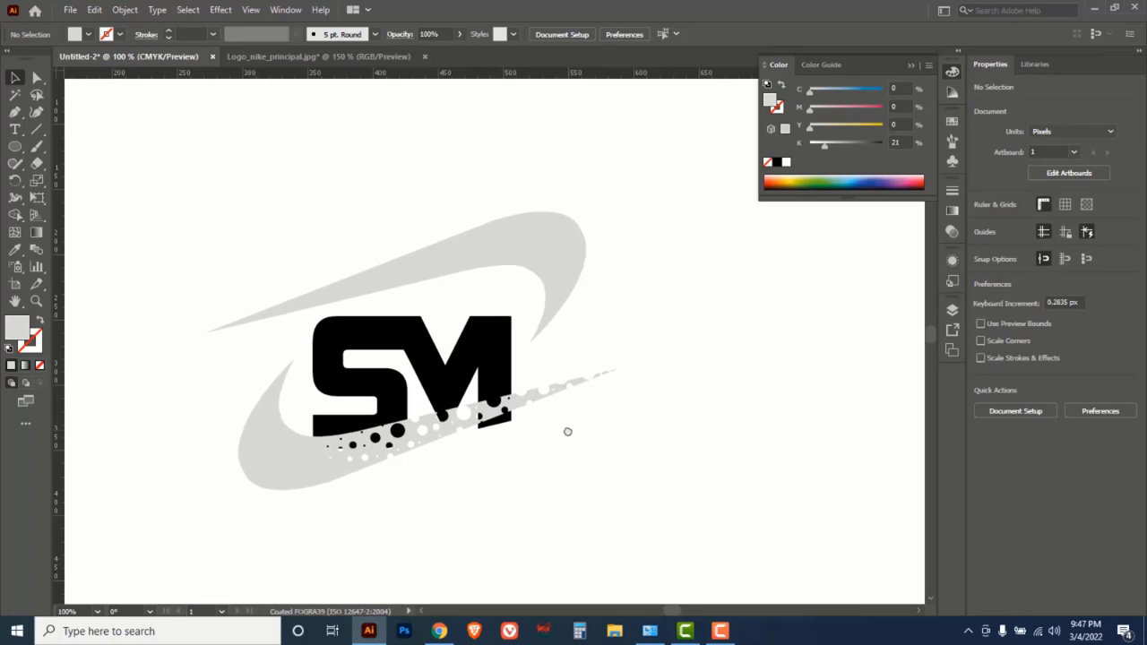
pyautogui.moveTo(267, 434); pyautogui.dragTo(274, 473)
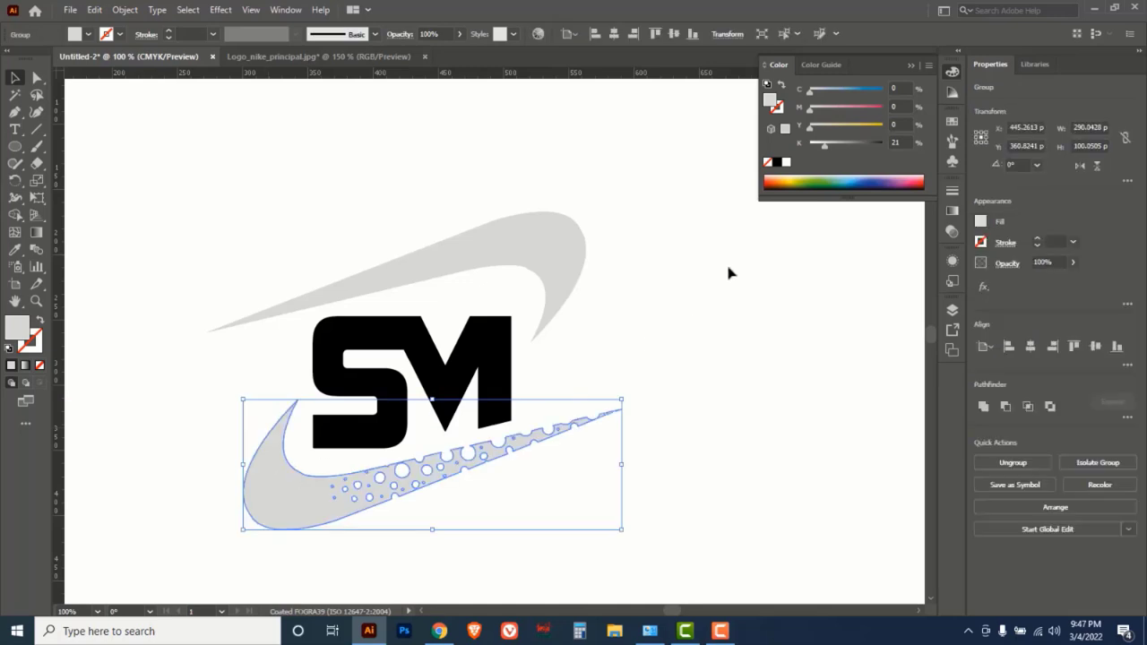
pyautogui.moveTo(820, 148); pyautogui.dragTo(885, 125)
pyautogui.moveTo(811, 111); pyautogui.dragTo(882, 107)
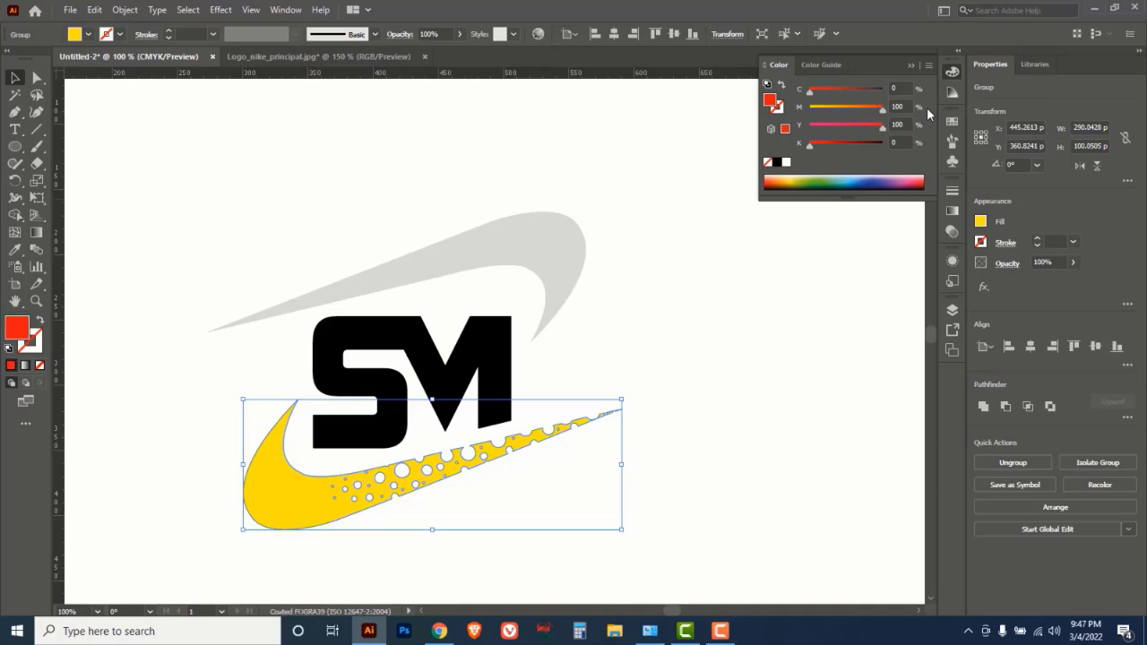
pyautogui.click(739, 273)
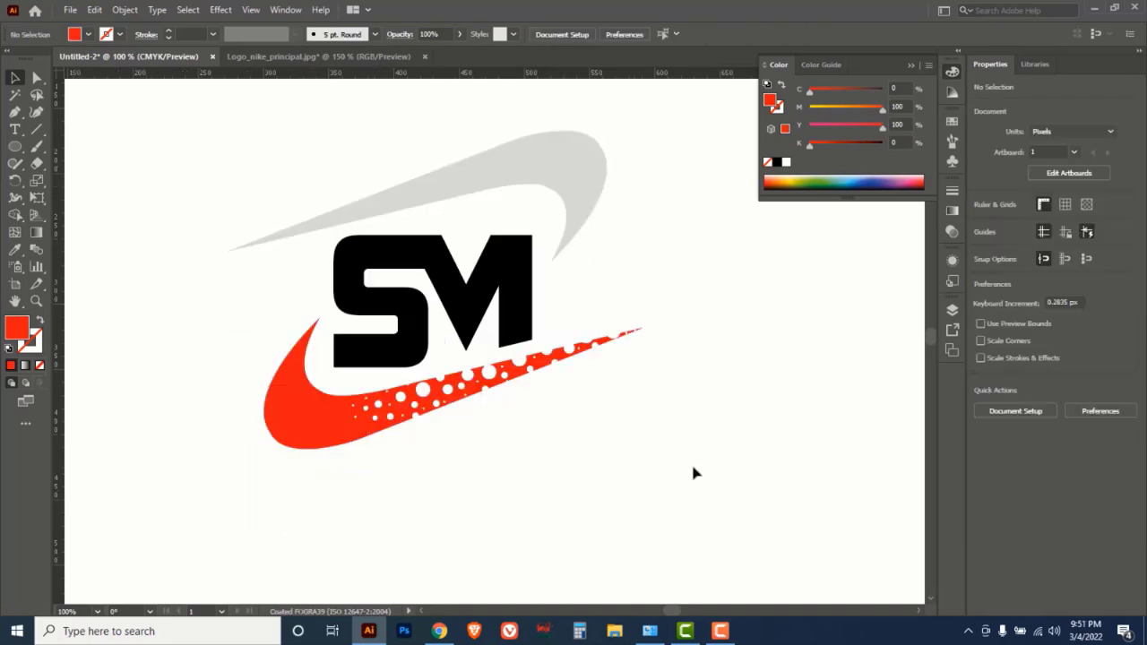
# - Delete the plain grey swoosh above the SM lettering
pyautogui.click(298, 433)
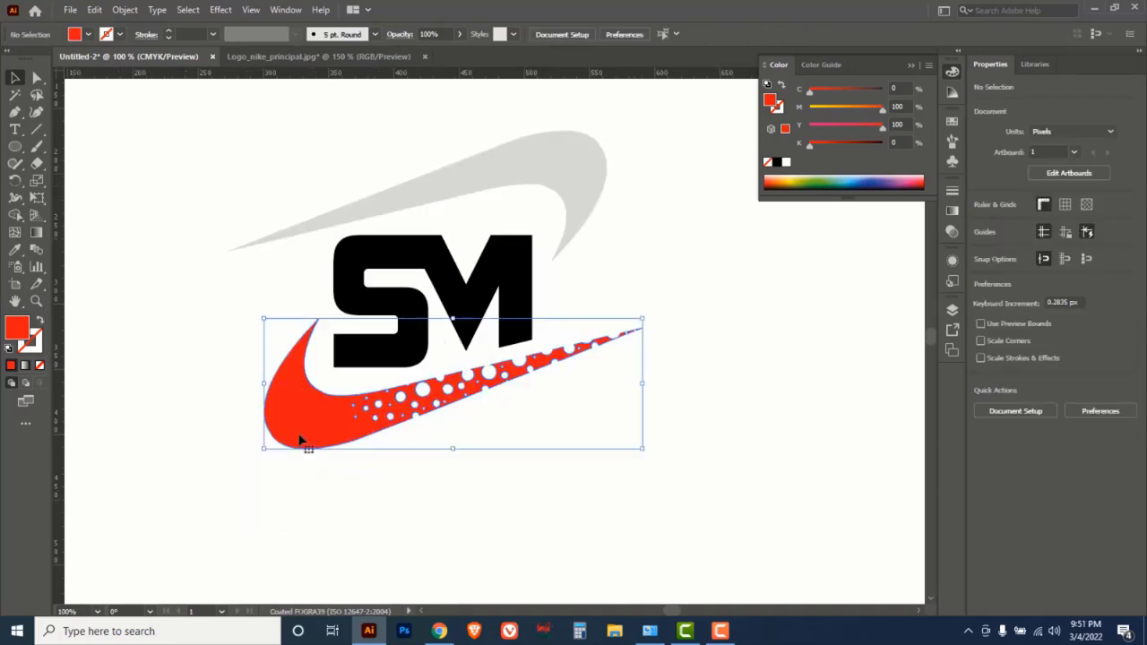
pyautogui.click(743, 436)
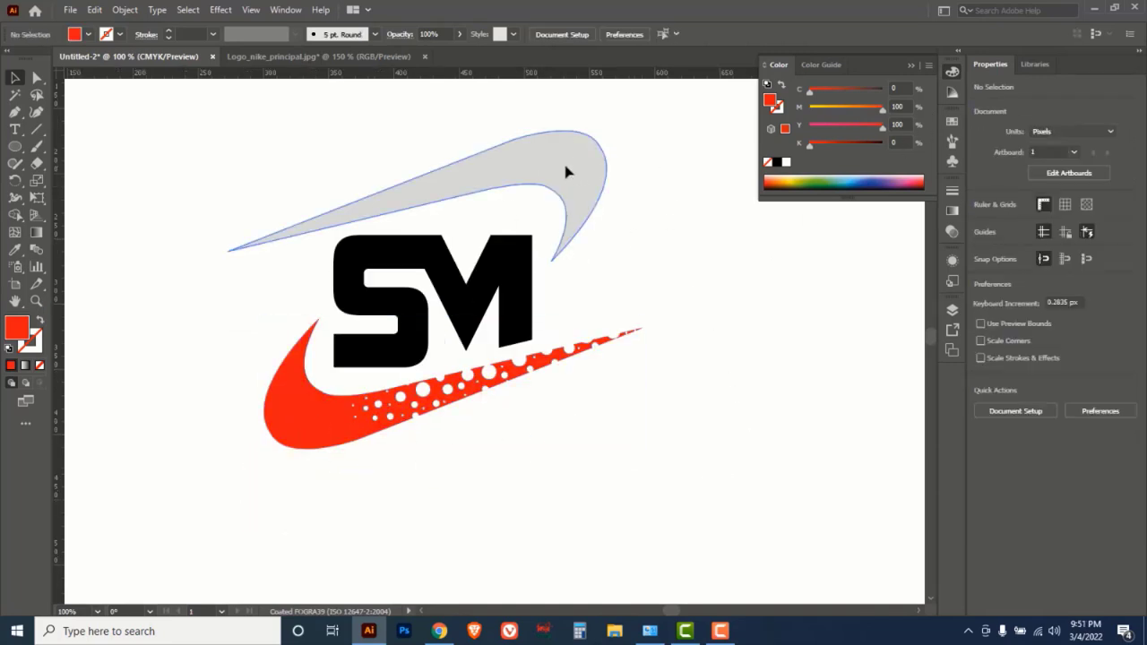
pyautogui.click(566, 172)
pyautogui.press('Delete')
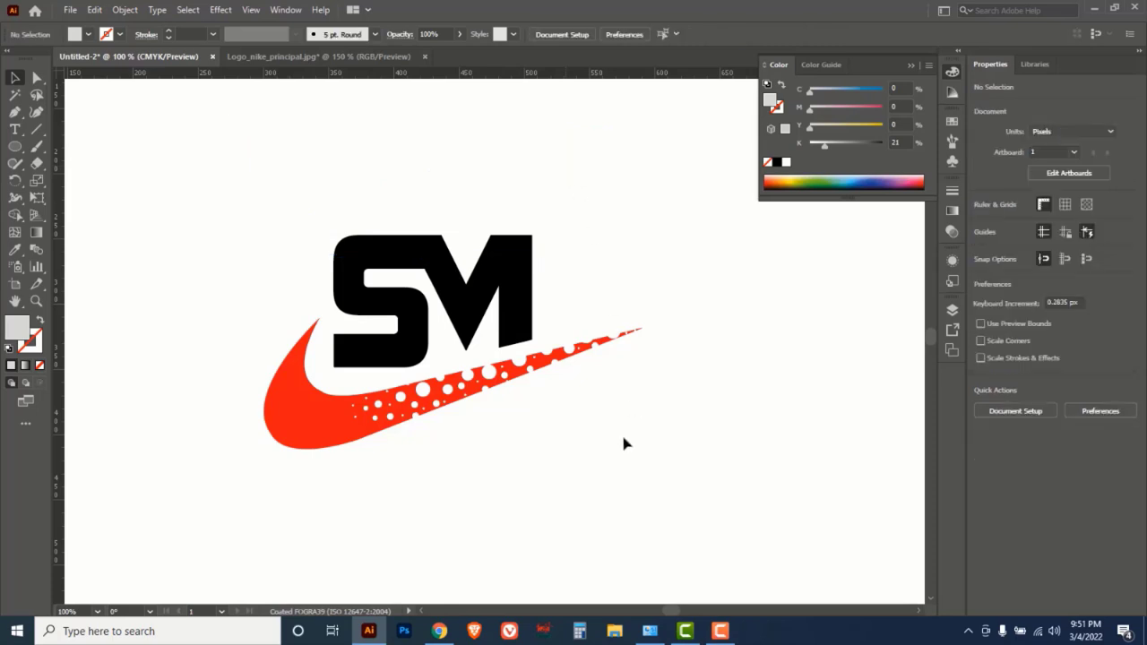
# - Place a copy of the red perforated swoosh above the SM lettering and rotate the copy by 180°
pyautogui.click(320, 430)
pyautogui.moveTo(338, 386); pyautogui.dragTo(351, 228)
pyautogui.rightClick(351, 228)
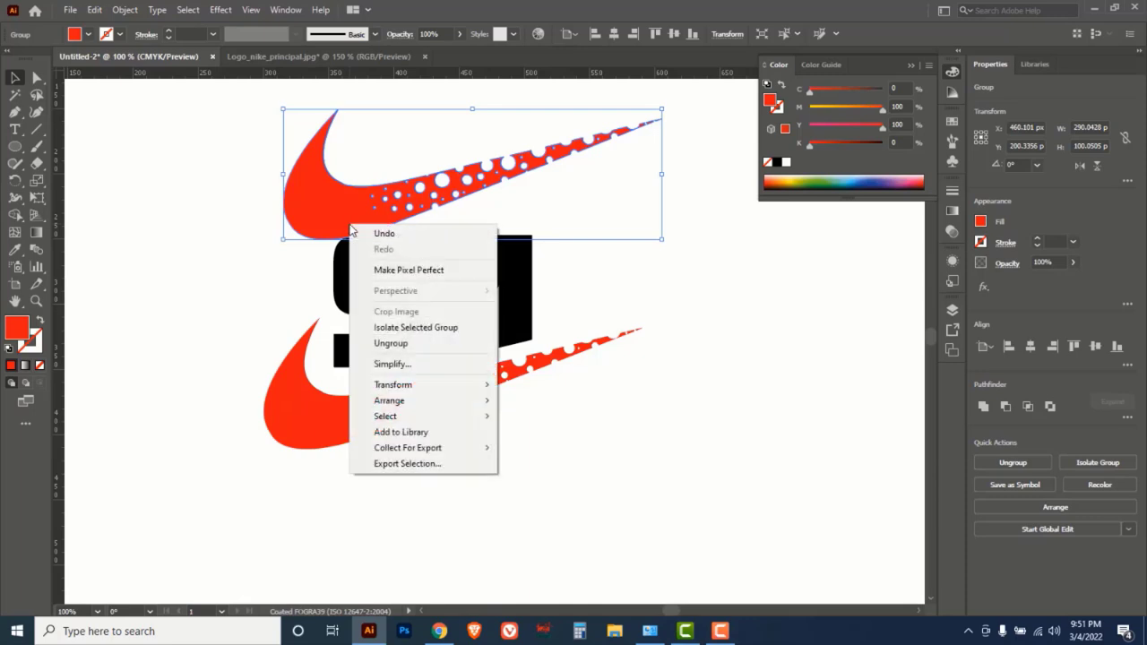
pyautogui.moveTo(404, 387)
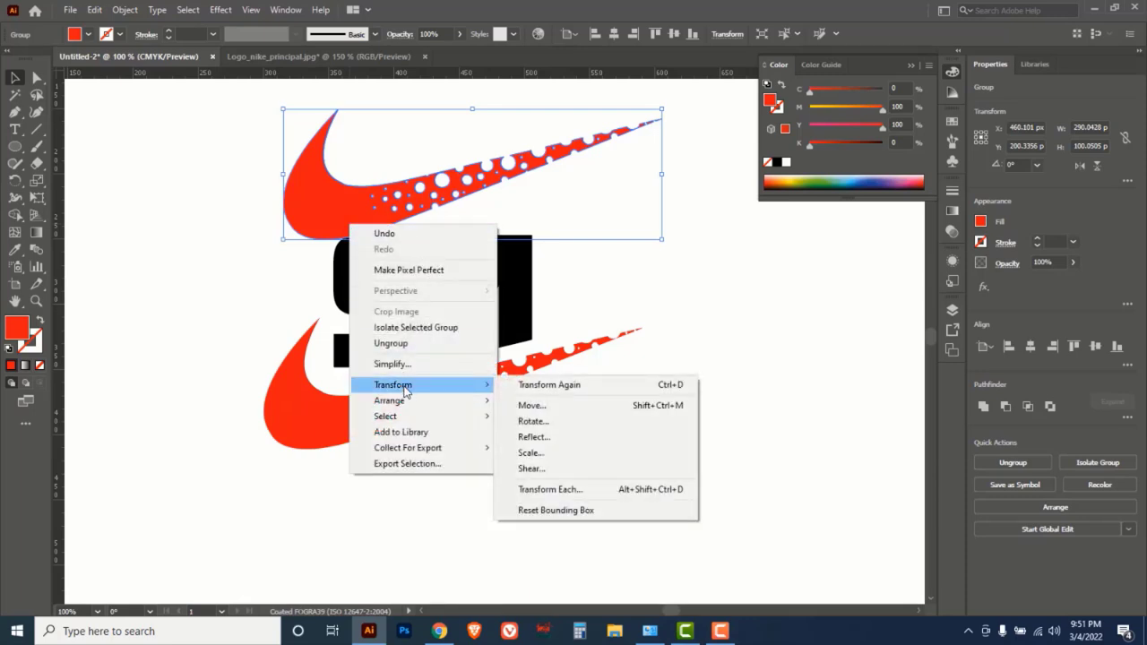
pyautogui.click(535, 421)
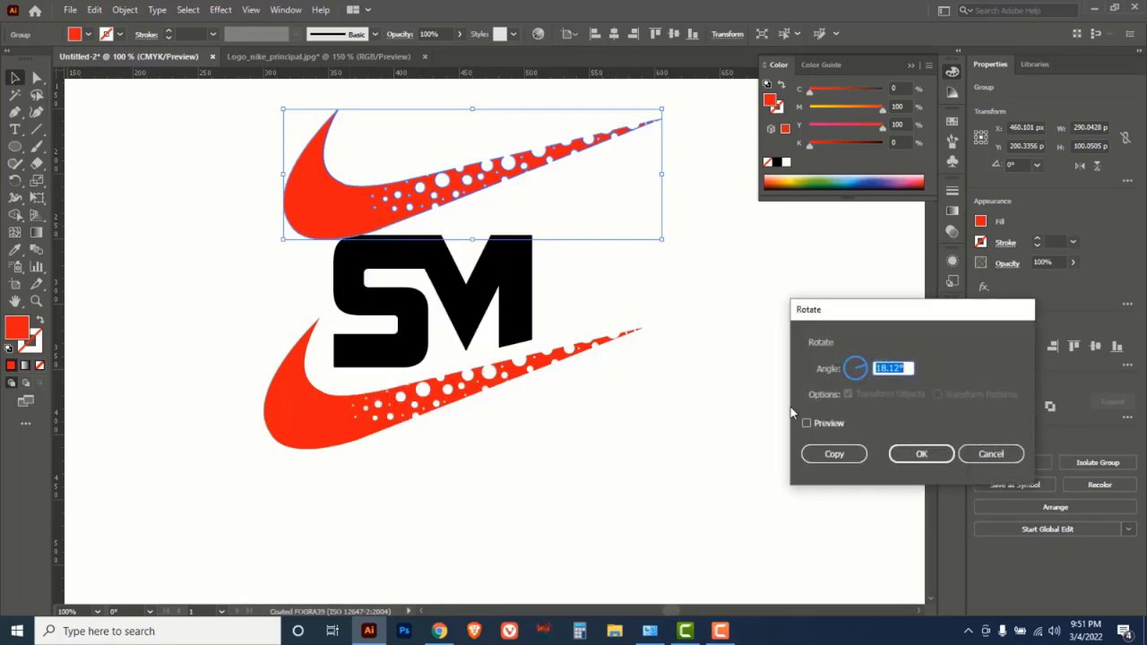
pyautogui.write('180')
pyautogui.click(924, 456)
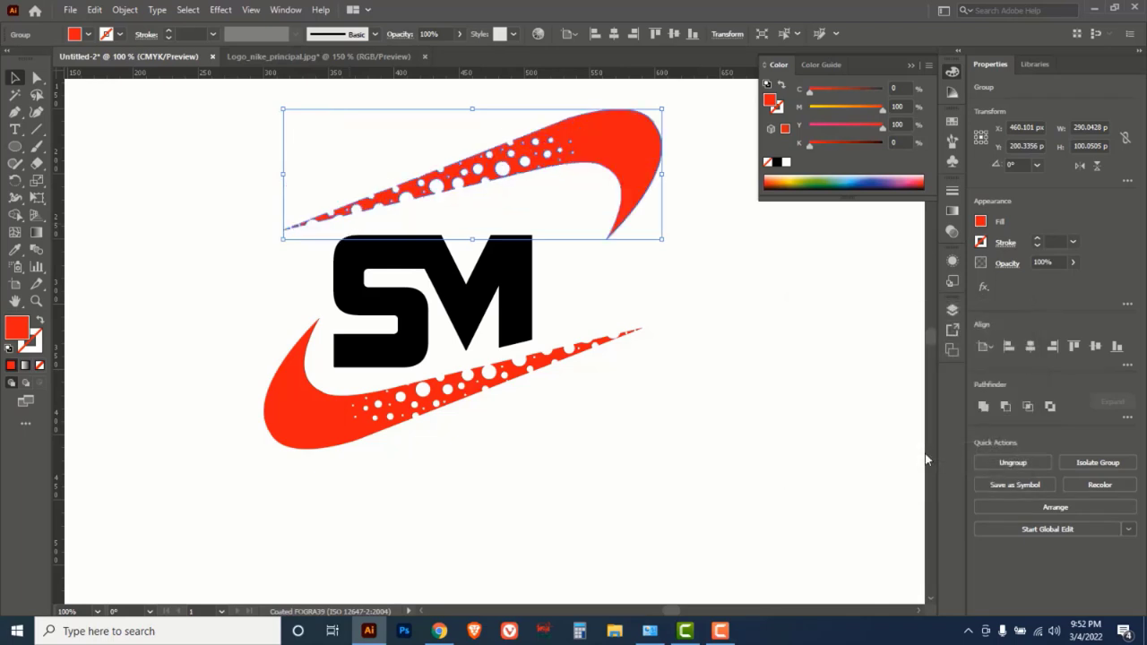
# - Shift the upper swoosh copy closer to the lettering and scale it down to about 137 × 47 px
pyautogui.moveTo(625, 139); pyautogui.dragTo(586, 151)
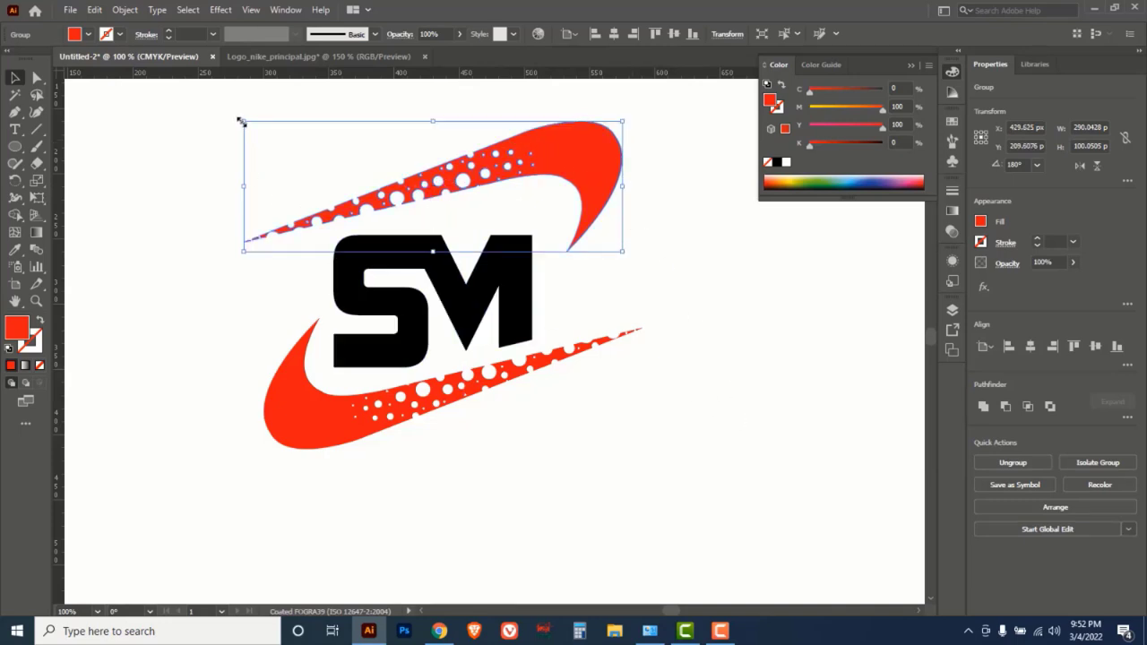
pyautogui.moveTo(240, 121); pyautogui.dragTo(442, 188)
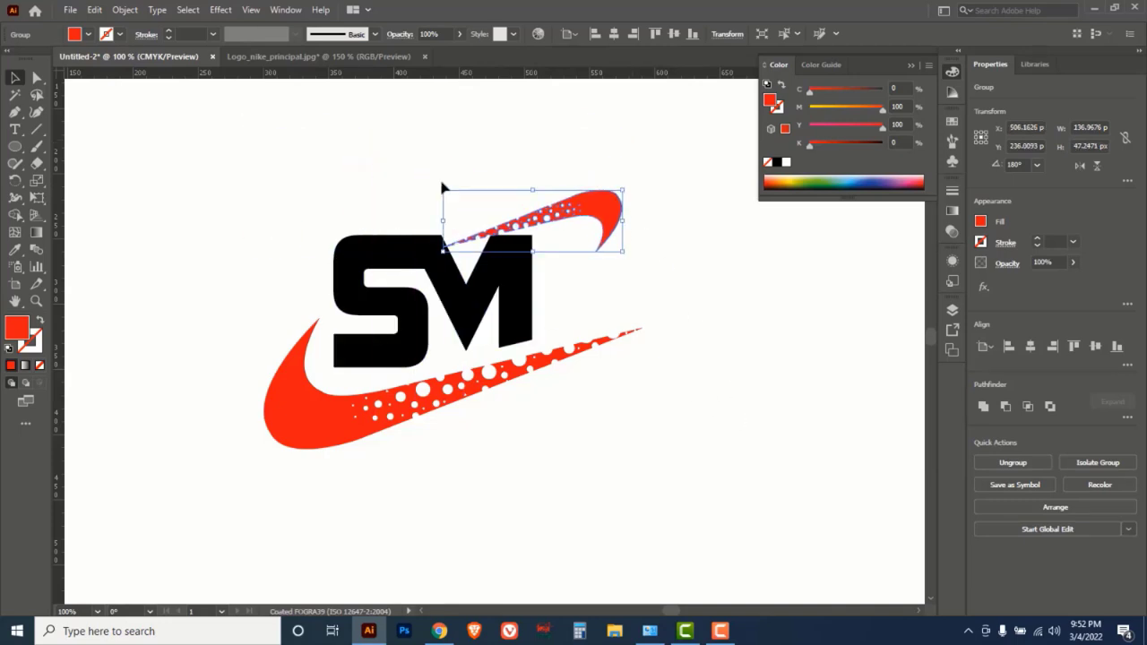
# - Rotate the small swoosh clockwise to an angle of about 144° and place it around the upper right corner of the M
pyautogui.click(15, 180)
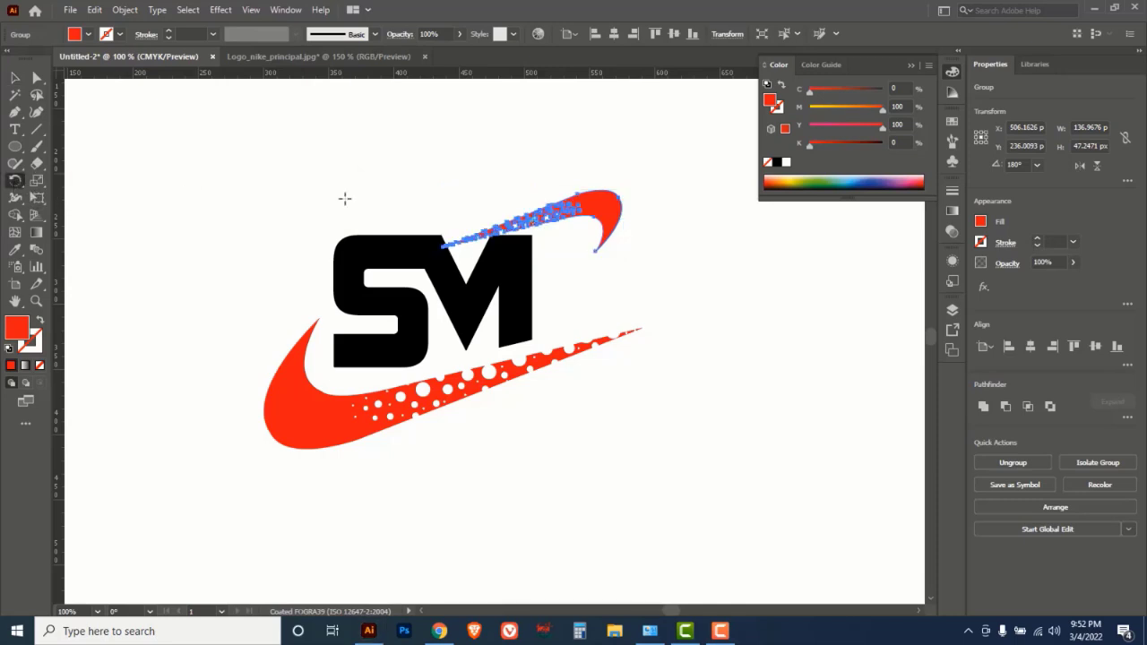
pyautogui.moveTo(664, 156); pyautogui.dragTo(673, 248)
pyautogui.click(15, 77)
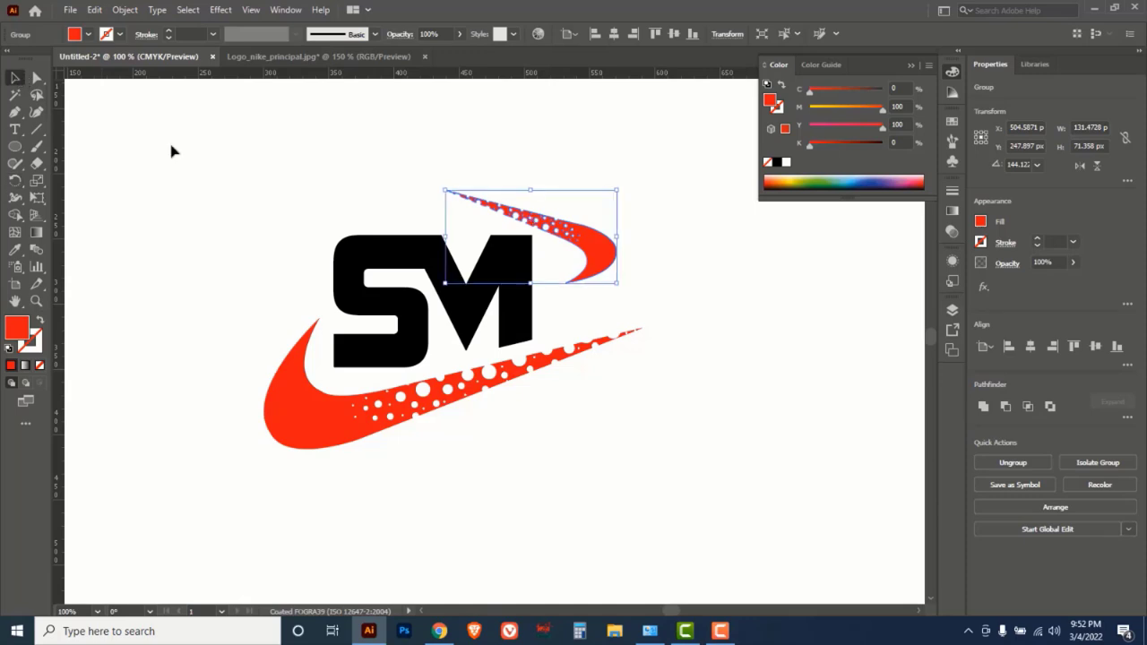
pyautogui.moveTo(592, 241); pyautogui.dragTo(590, 233)
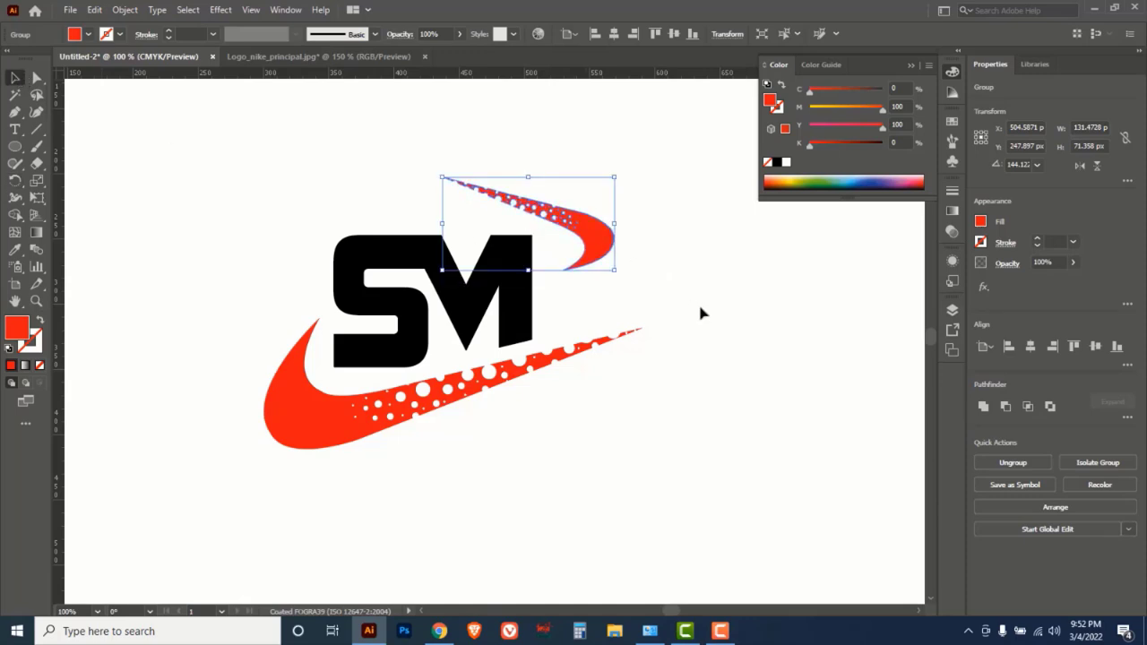
pyautogui.click(726, 322)
# - Fill the small upper swoosh with blue, about C 96, M 80, Y 0, K 0, and clear the selection
pyautogui.click(592, 232)
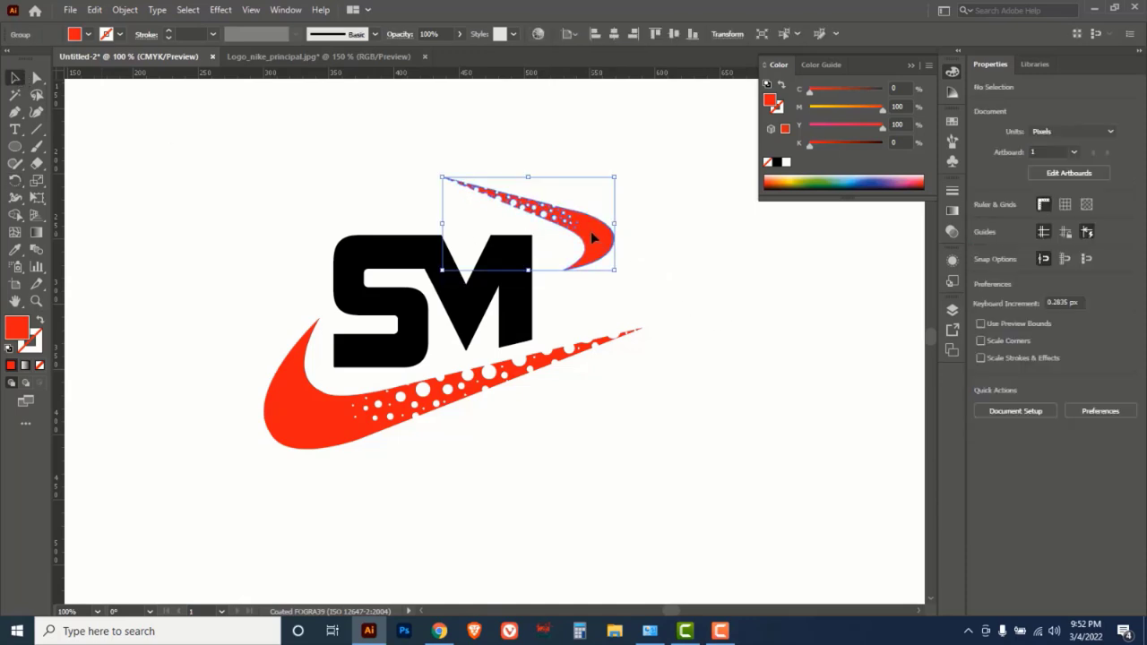
pyautogui.click(849, 181)
pyautogui.click(818, 179)
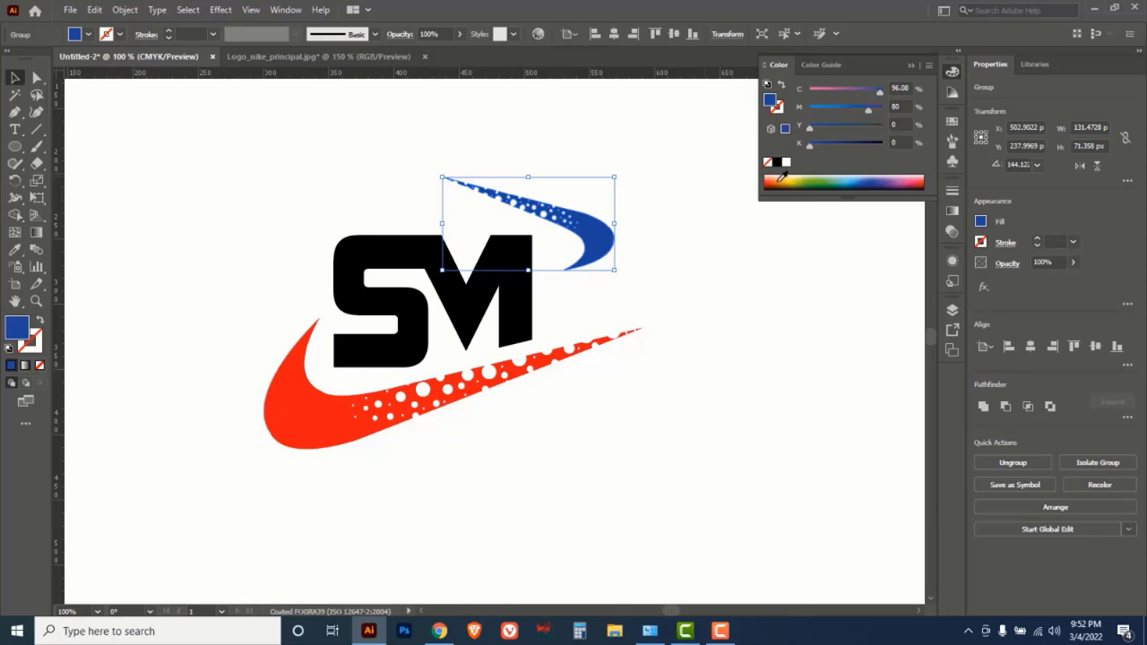
pyautogui.click(663, 136)
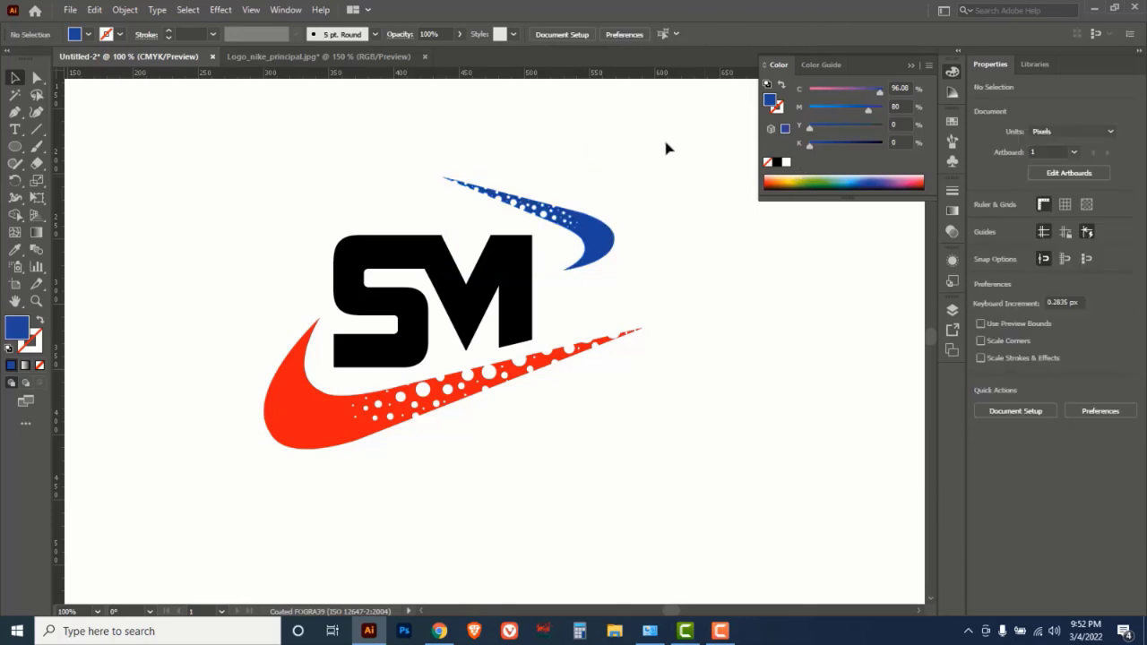
# - Crop the artboard closely around the logo to about 360 × 261 px with the Artboard tool
pyautogui.keyDown('ctrl'); pyautogui.keyDown('alt'); pyautogui.click(659, 276); pyautogui.keyUp('alt'); pyautogui.keyUp('ctrl')
pyautogui.keyDown('ctrl'); pyautogui.keyDown('alt'); pyautogui.click(660, 323); pyautogui.keyUp('alt'); pyautogui.keyUp('ctrl')
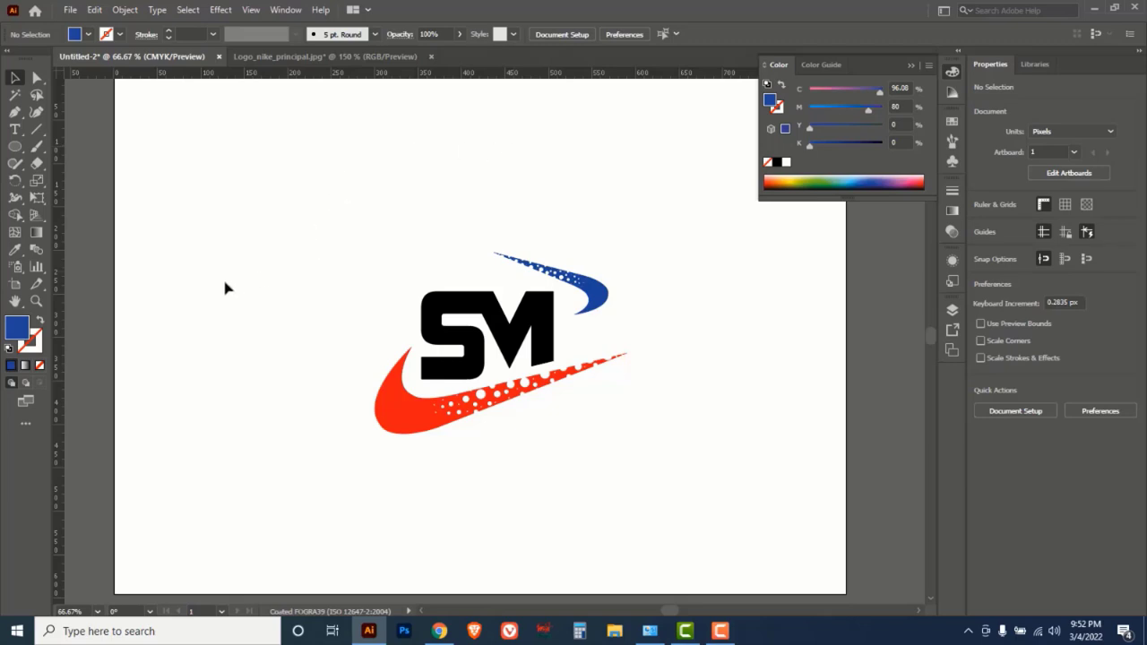
pyautogui.click(16, 285)
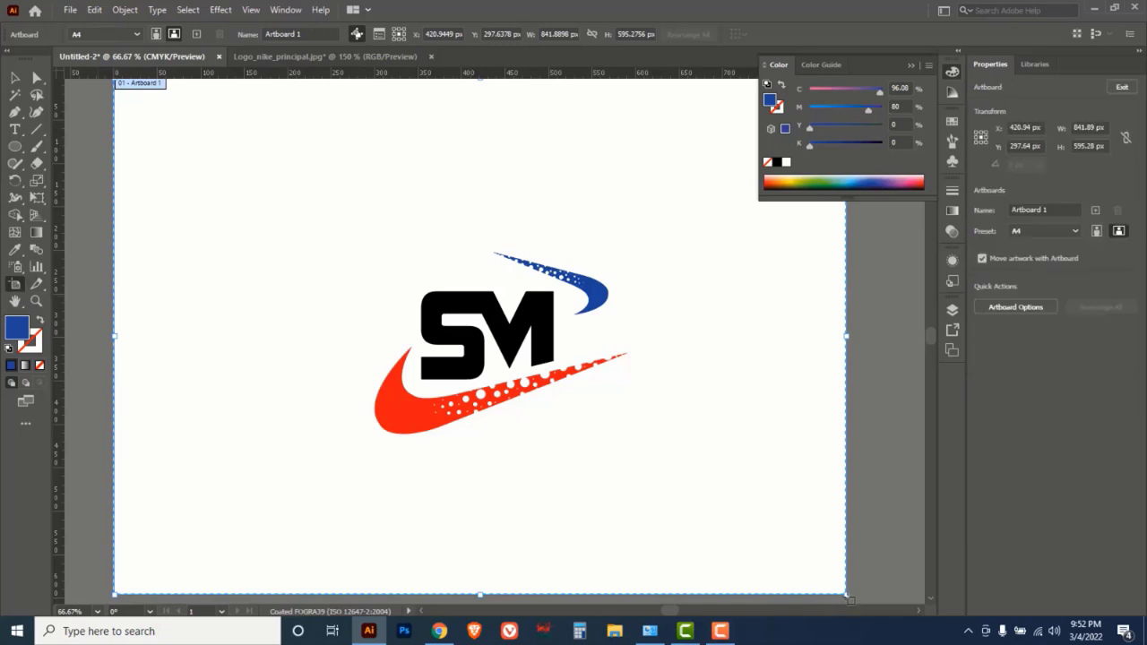
pyautogui.moveTo(847, 595); pyautogui.dragTo(661, 453)
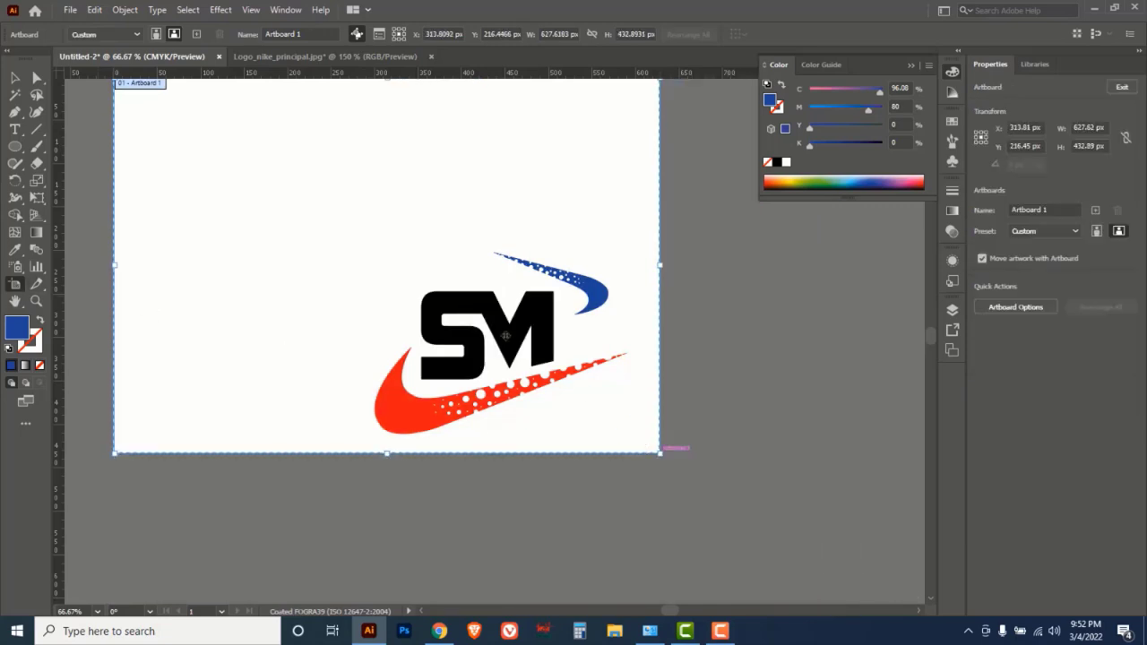
pyautogui.scroll(1, 393, 225)
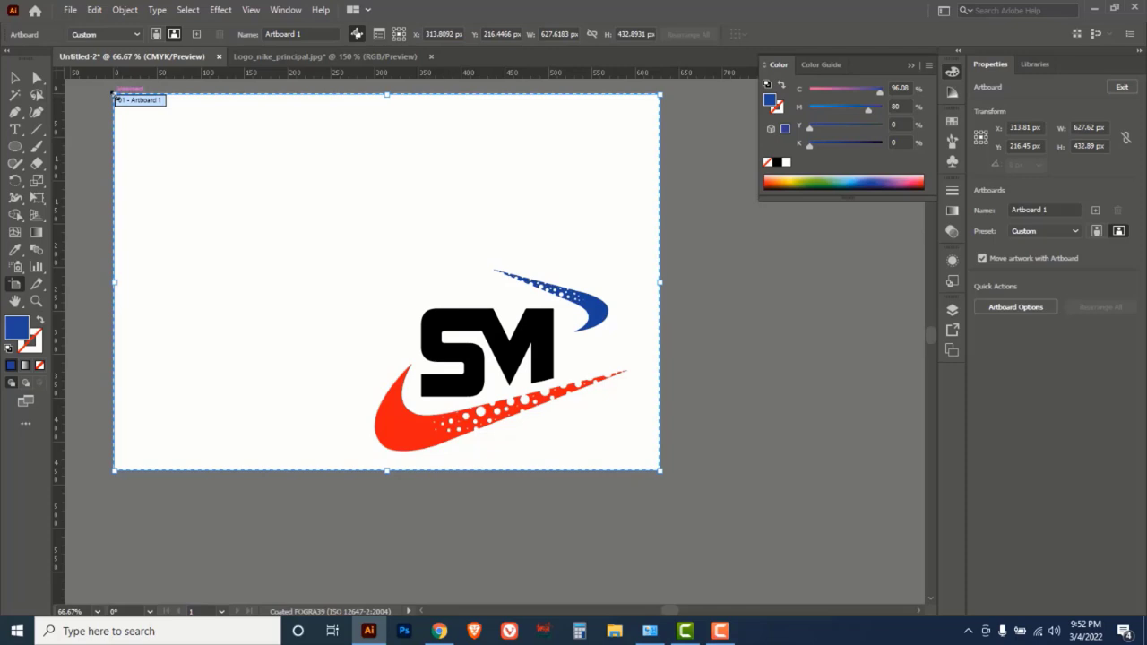
pyautogui.moveTo(114, 97); pyautogui.dragTo(347, 244)
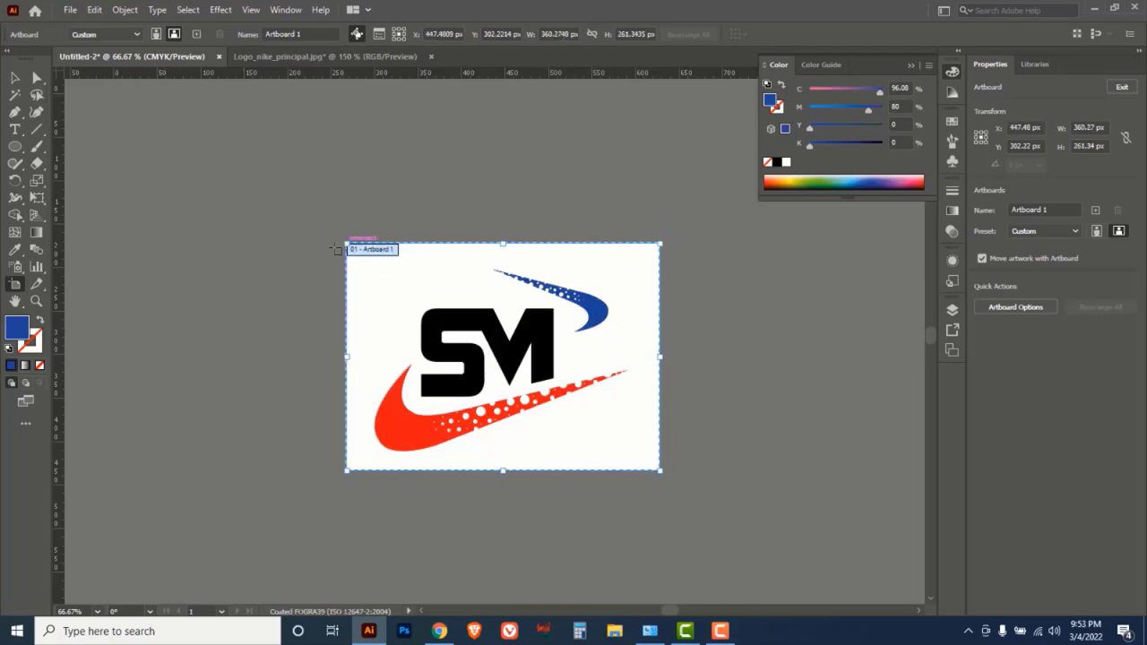
pyautogui.click(14, 77)
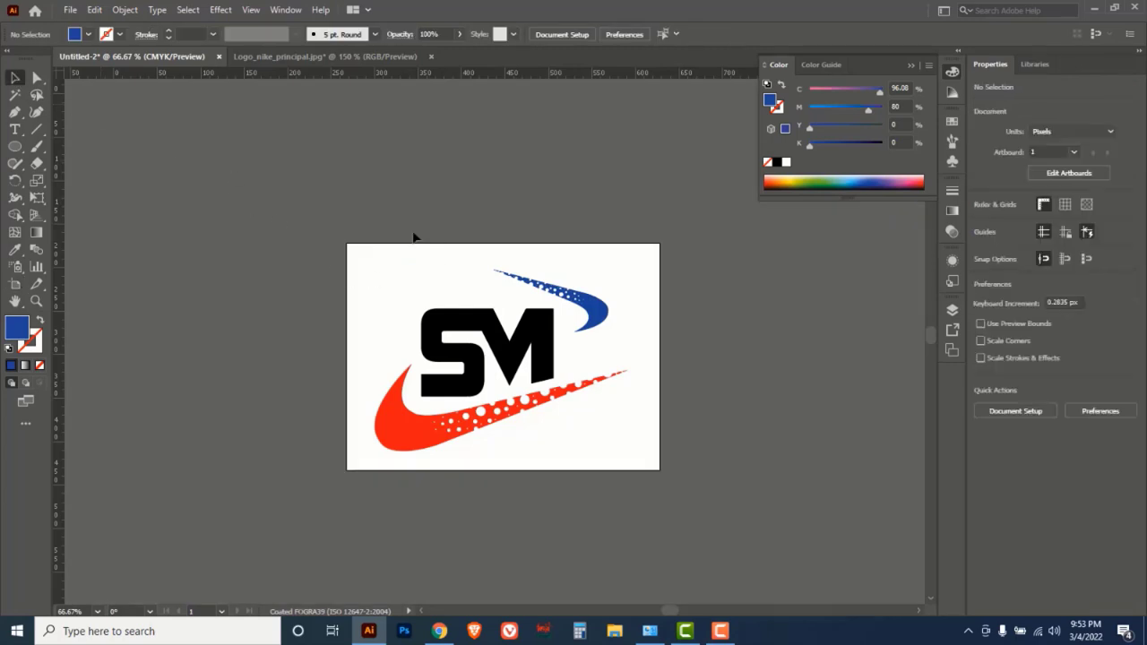
# - Save the document as "sm logo design illustrator" in Adobe Illustrator (AI) format, Illustrator 2020 version, in the SM LOGO DESIGN folder
pyautogui.click(69, 10)
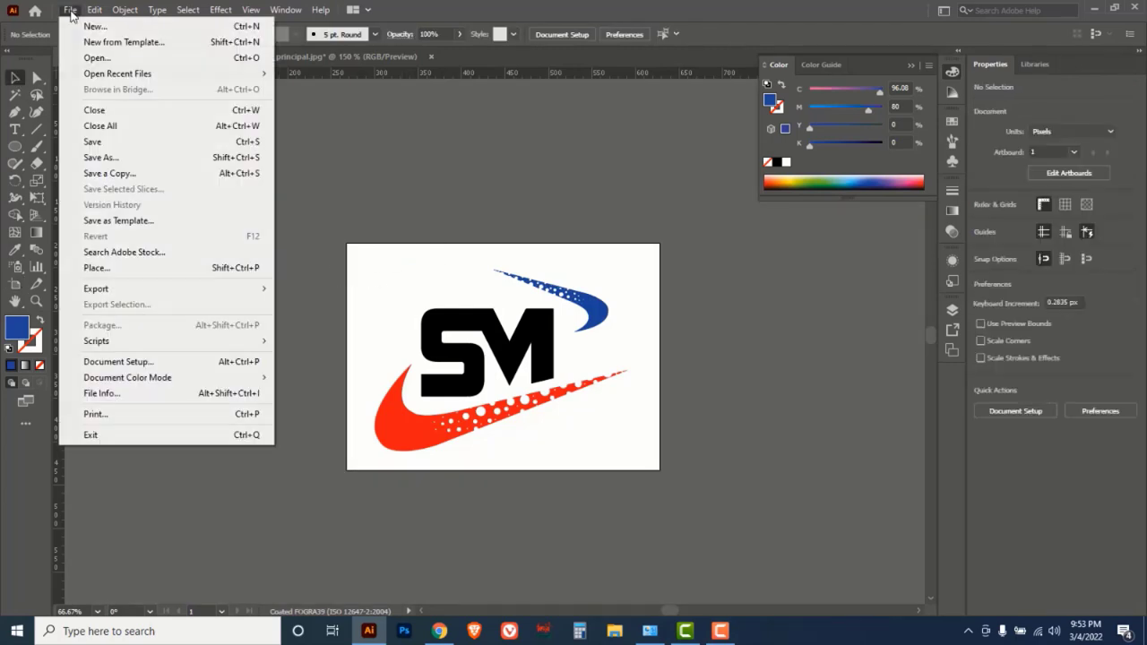
pyautogui.click(102, 158)
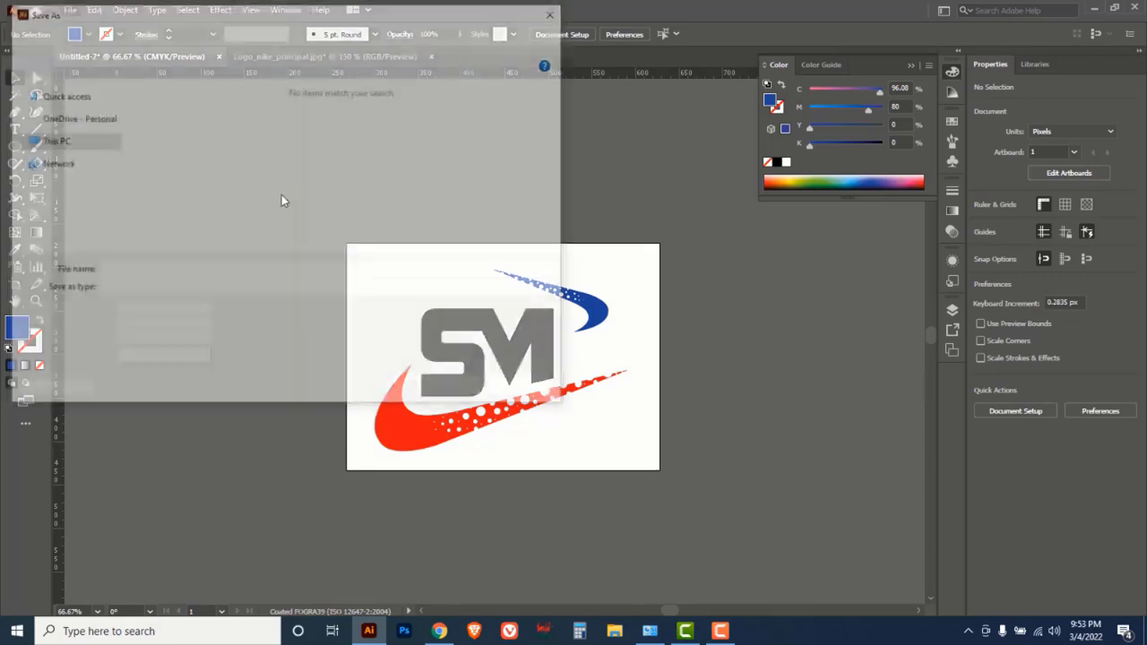
pyautogui.write('sm logo design illustrator')
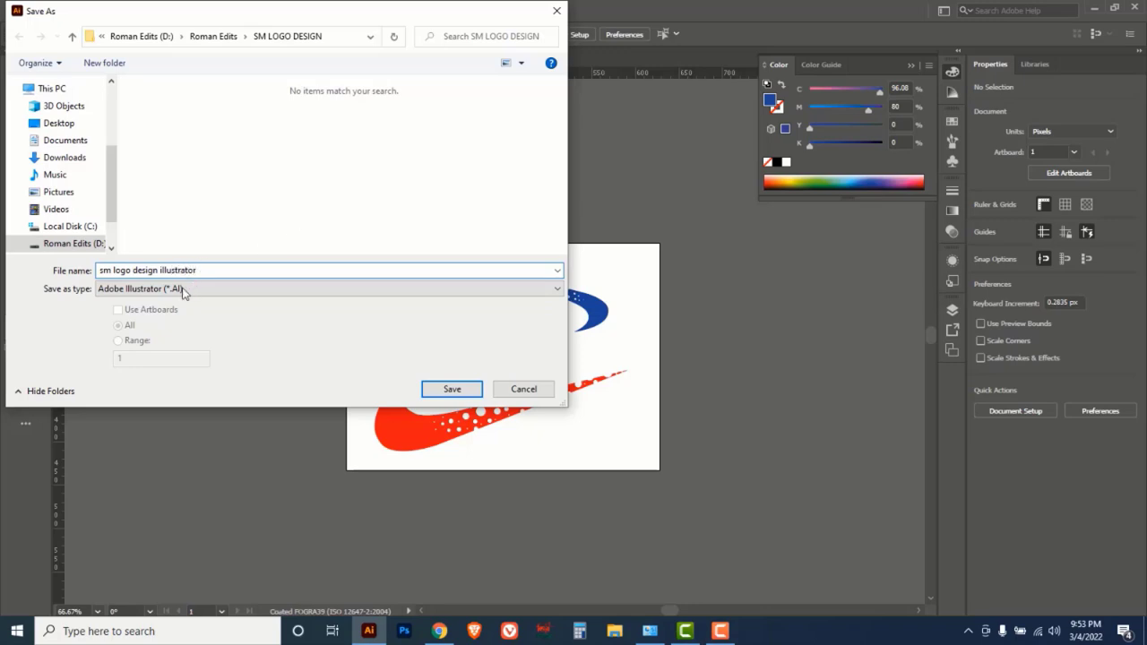
pyautogui.click(450, 391)
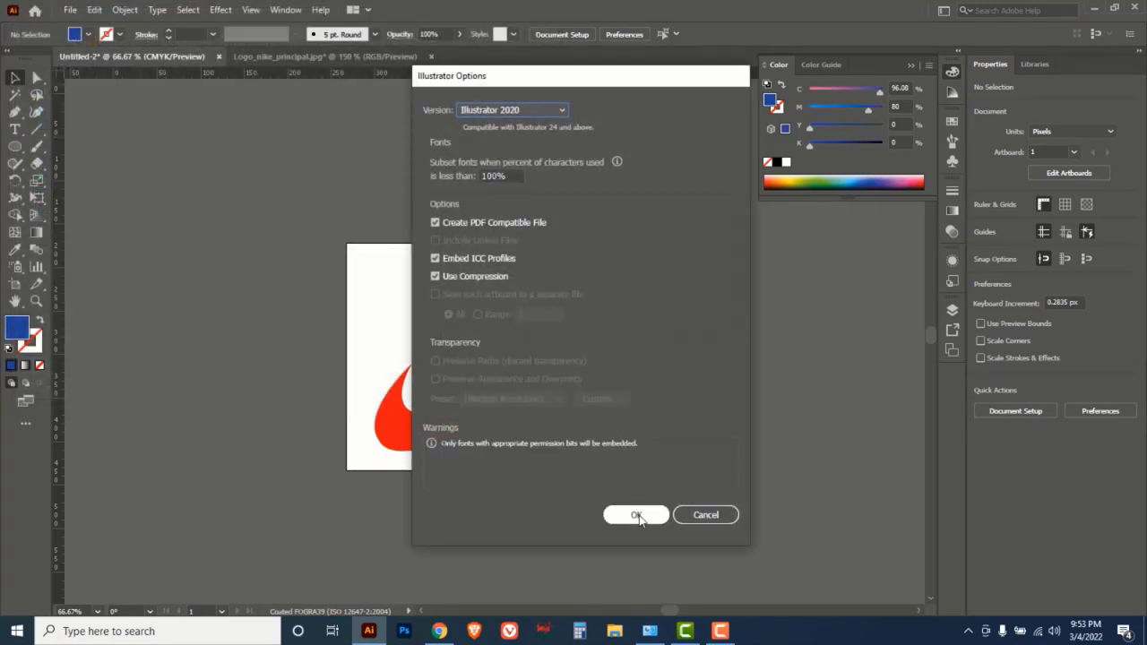
pyautogui.click(637, 515)
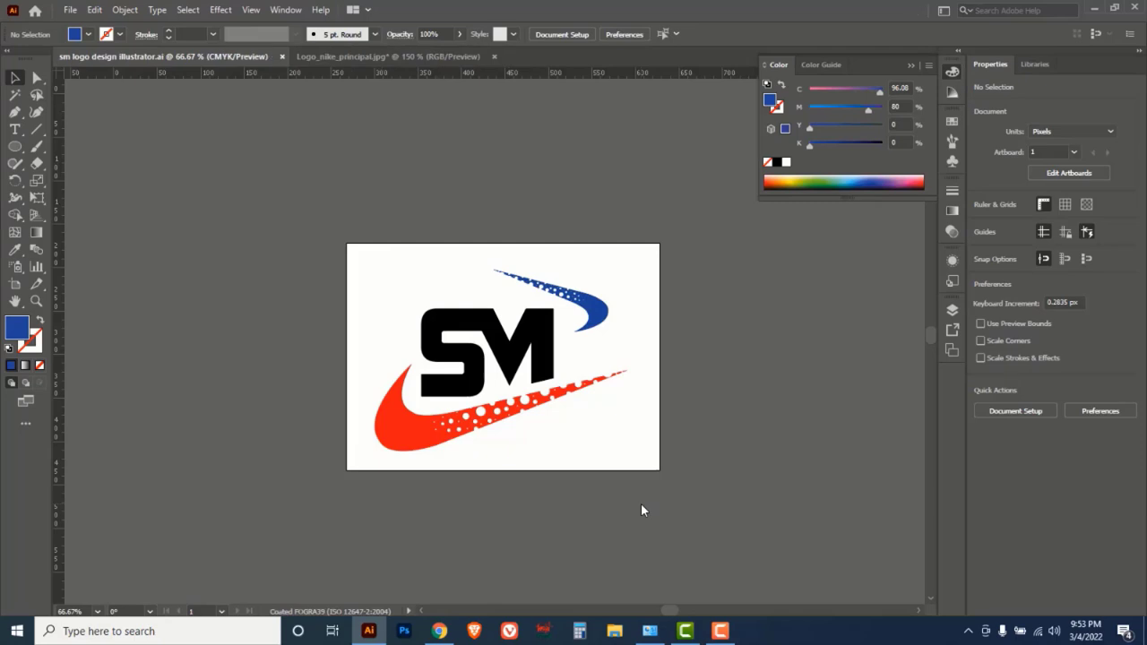
# - Export the whole logo as the JPEG "sm logo design illustrator" with the CMYK color model, maximum quality 10 and 300 ppi resolution
pyautogui.moveTo(292, 211); pyautogui.dragTo(714, 502)
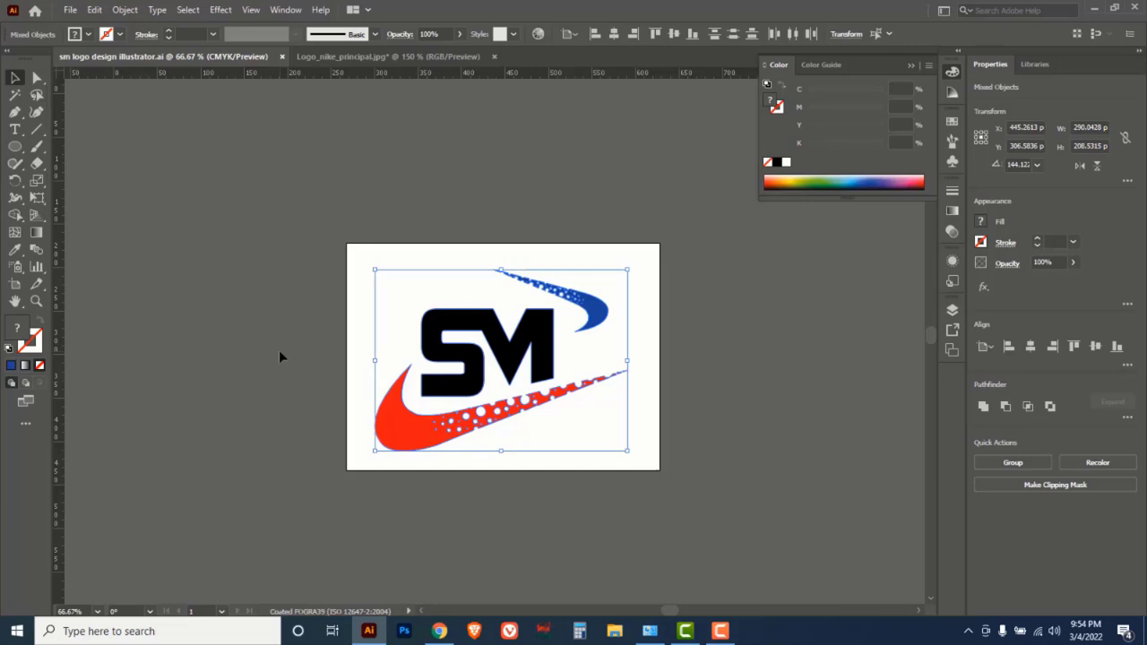
pyautogui.click(70, 12)
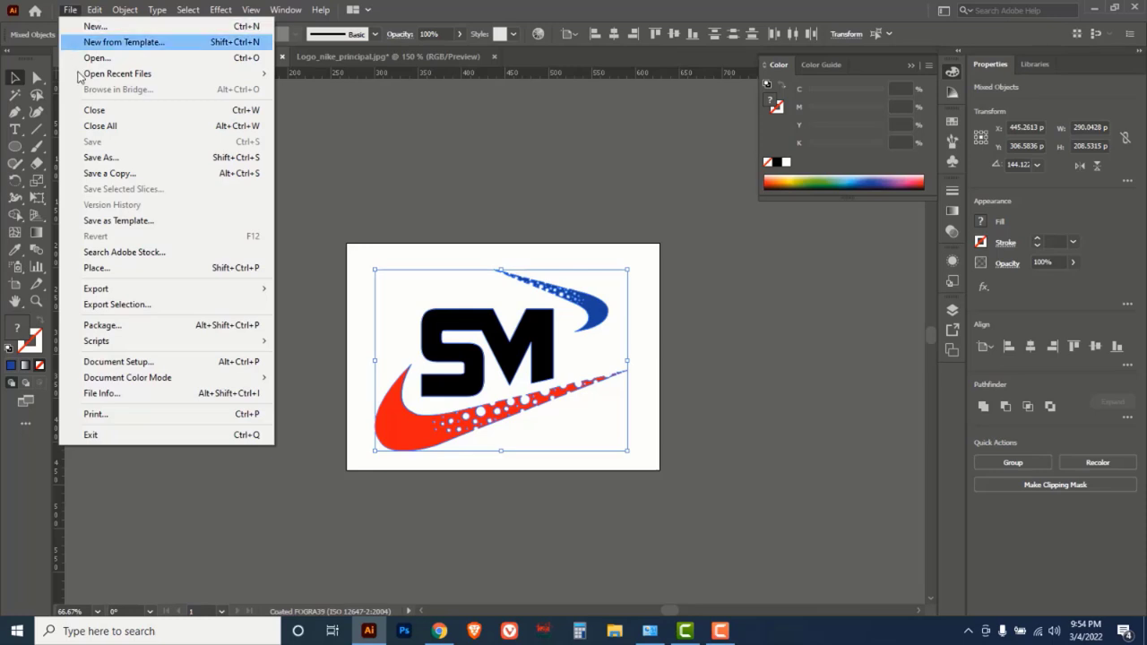
pyautogui.moveTo(98, 291)
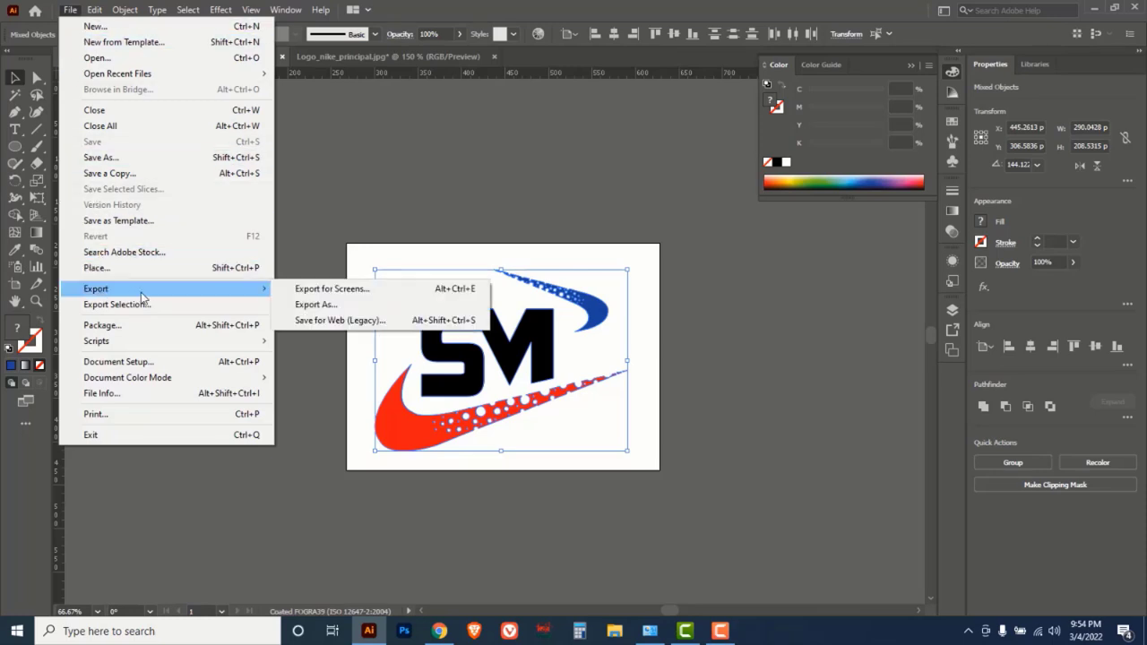
pyautogui.click(315, 304)
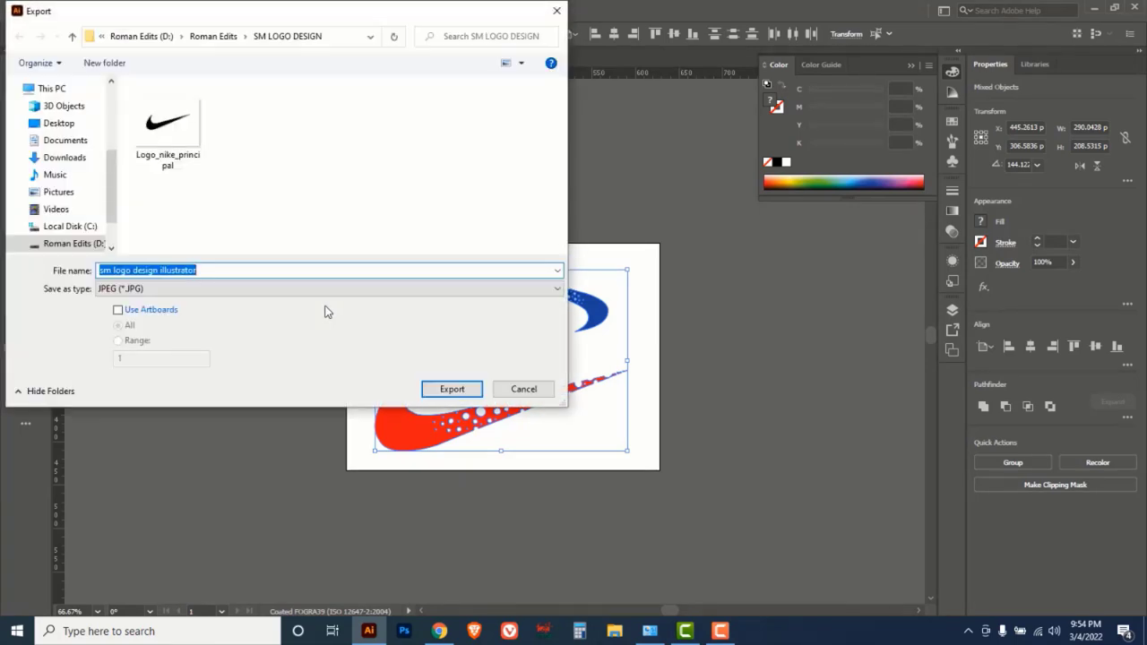
pyautogui.click(145, 289)
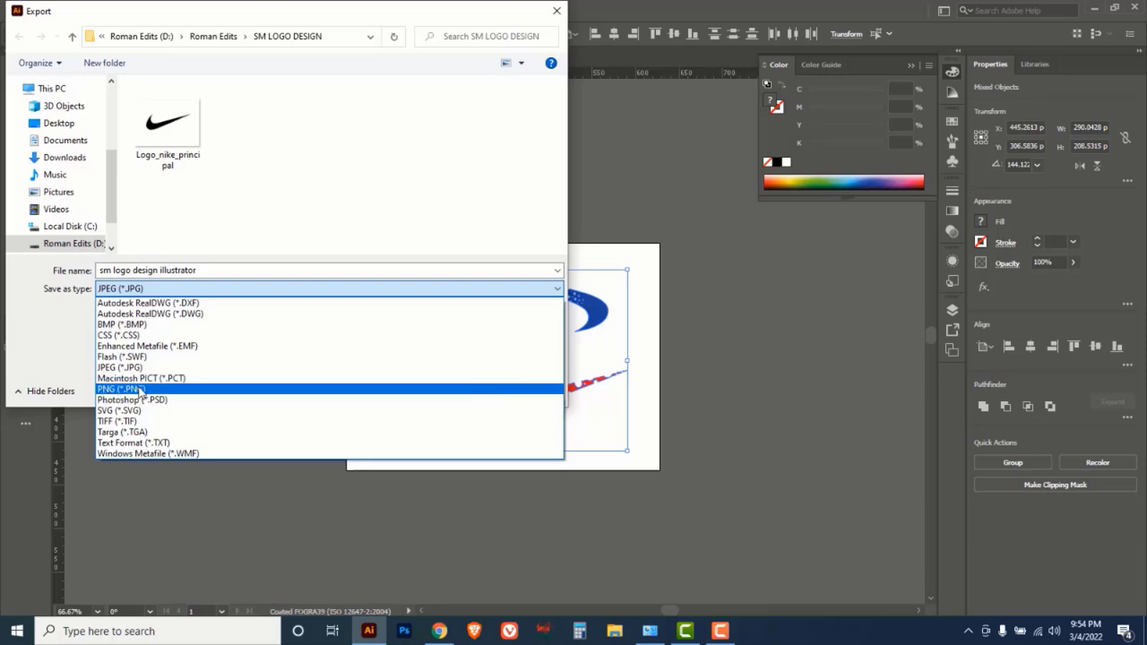
pyautogui.click(142, 370)
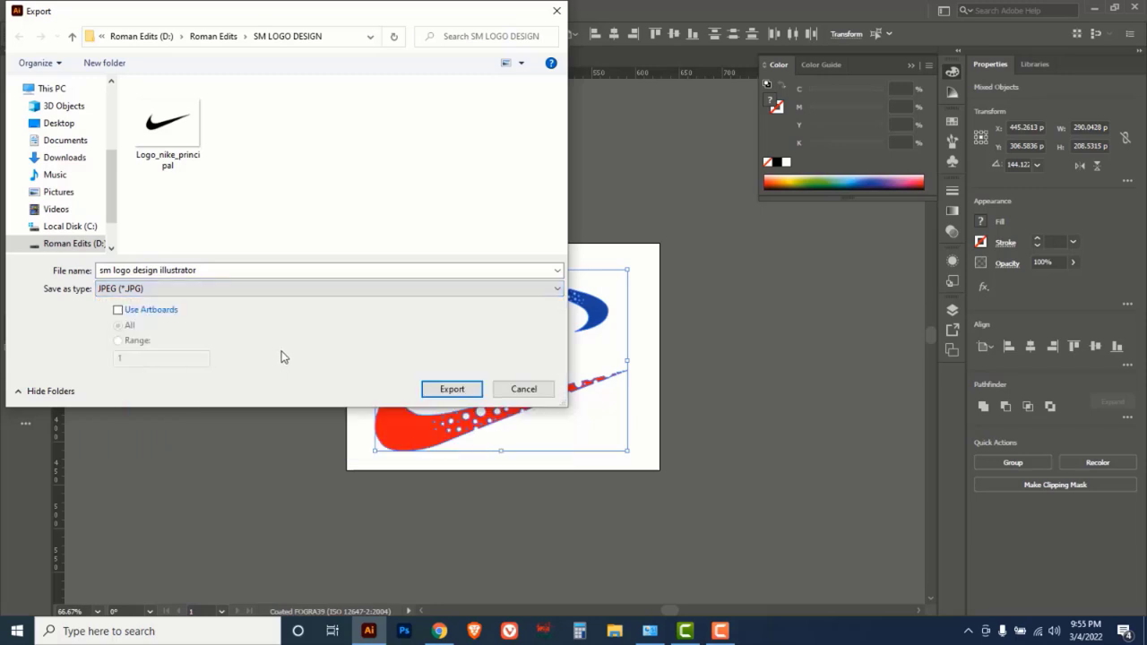
pyautogui.click(452, 391)
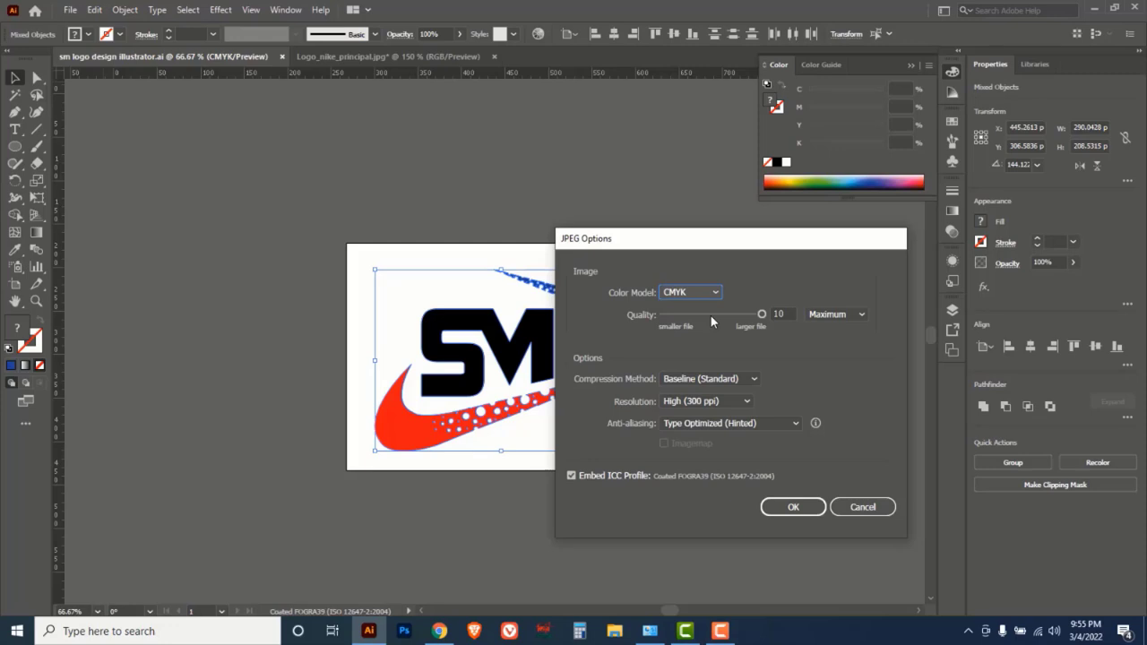
pyautogui.moveTo(746, 318)
pyautogui.mouseDown()
pyautogui.moveTo(672, 317)
pyautogui.moveTo(763, 318)
pyautogui.mouseUp()
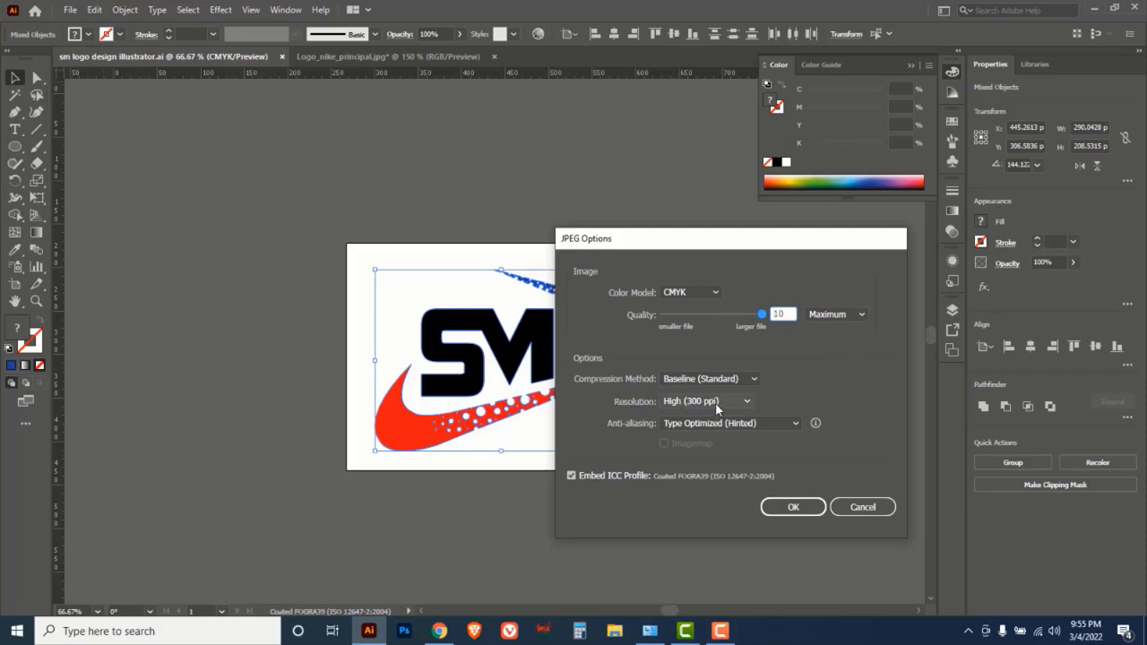
pyautogui.click(794, 509)
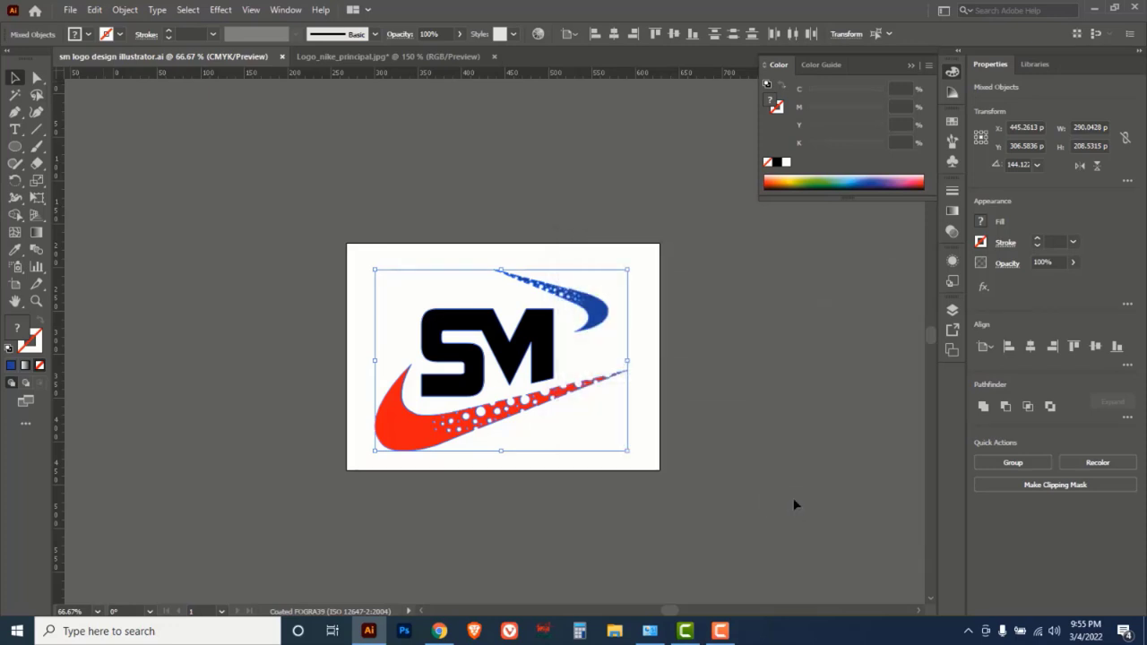
# - Open the exported "sm logo design illustrator" JPEG in Photos and examine the lettering and both dotted swooshes up close
pyautogui.click(69, 9)
pyautogui.click(94, 57)
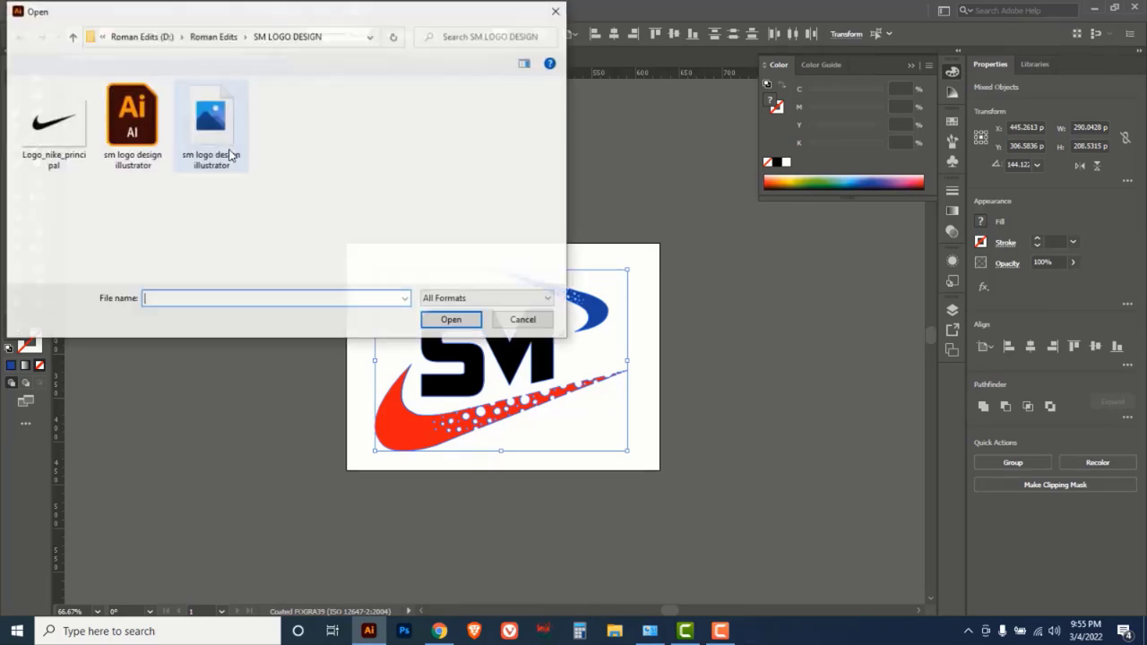
pyautogui.click(224, 130)
pyautogui.rightClick(220, 122)
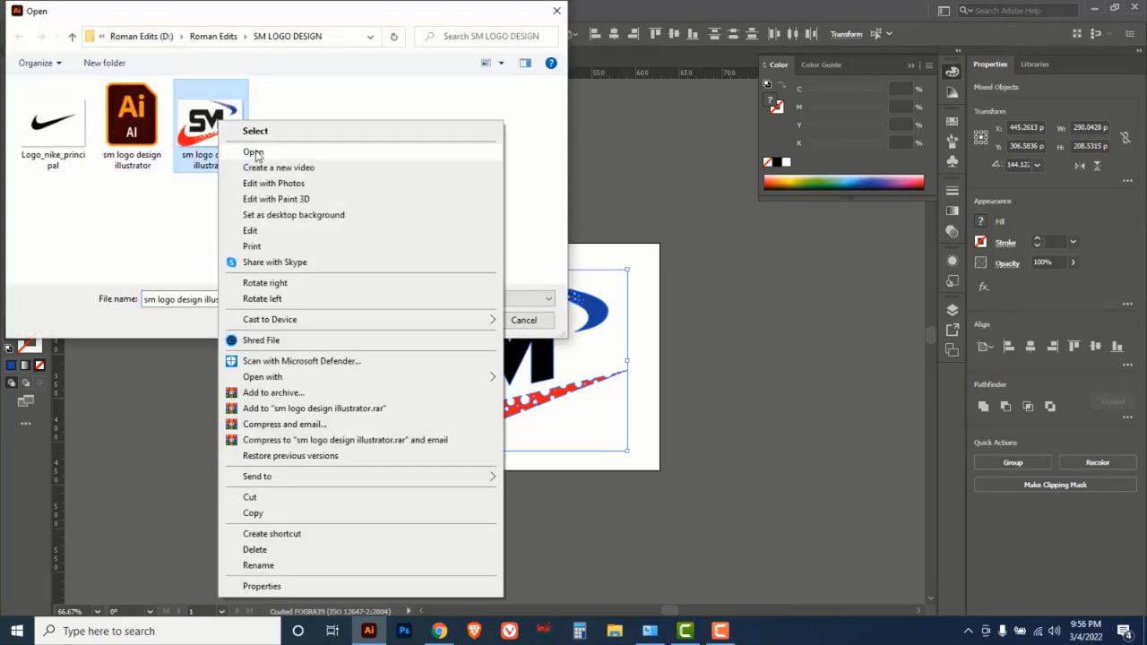
pyautogui.click(254, 153)
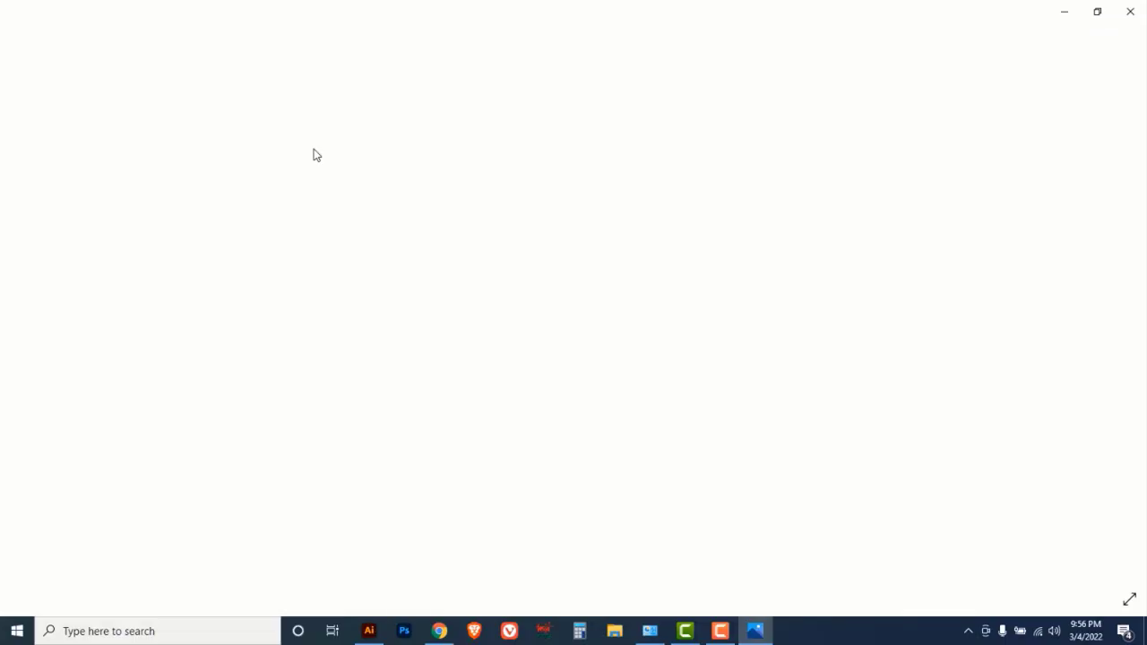
pyautogui.click(483, 40)
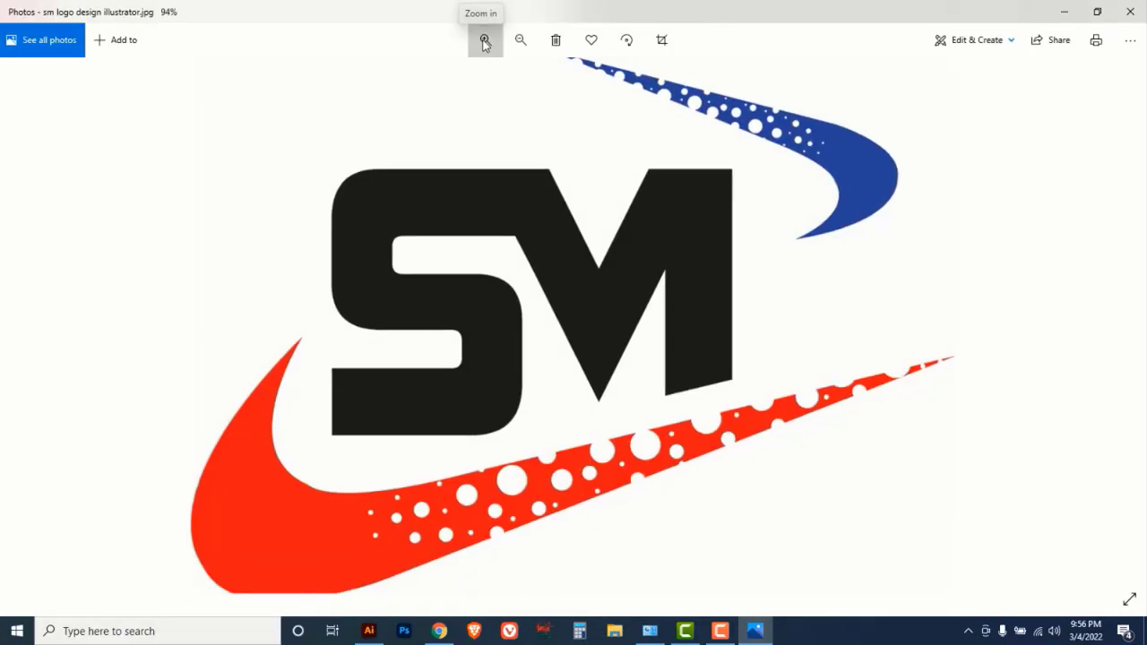
pyautogui.click(483, 39)
pyautogui.click(483, 39)
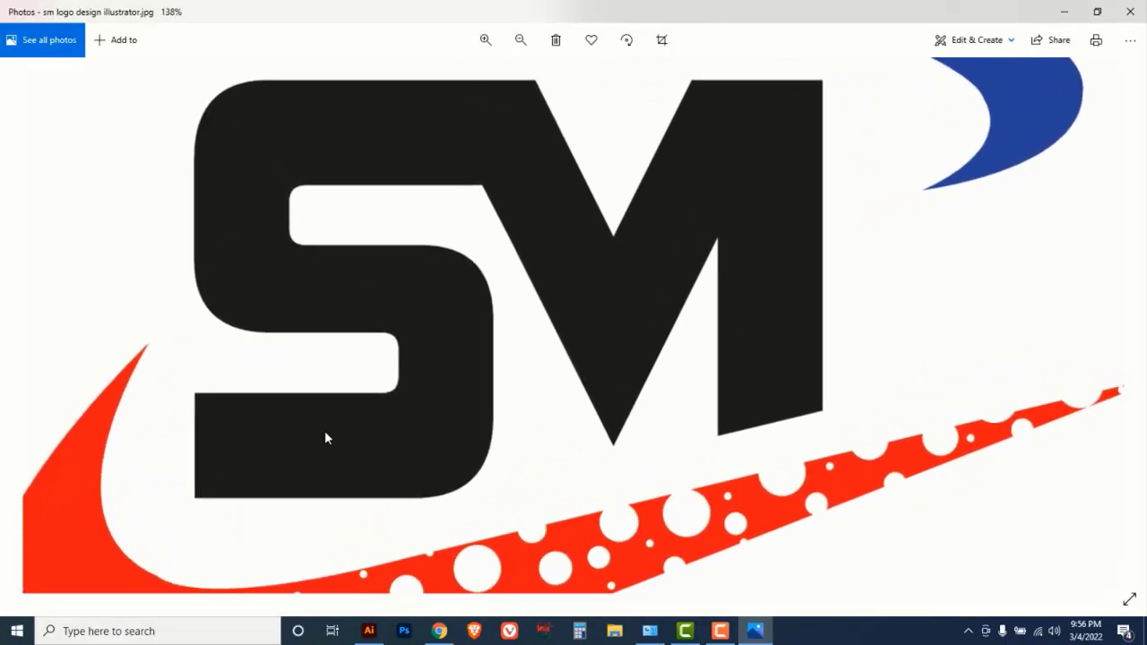
pyautogui.moveTo(326, 436); pyautogui.dragTo(372, 347)
pyautogui.moveTo(803, 341); pyautogui.dragTo(716, 523)
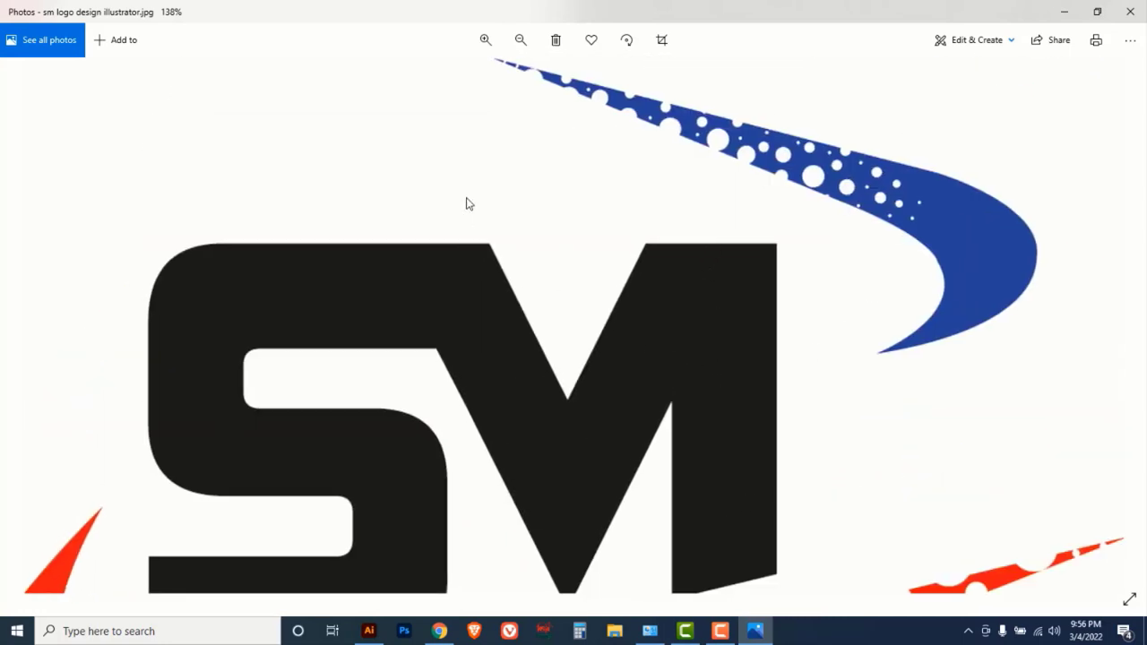
pyautogui.click(523, 42)
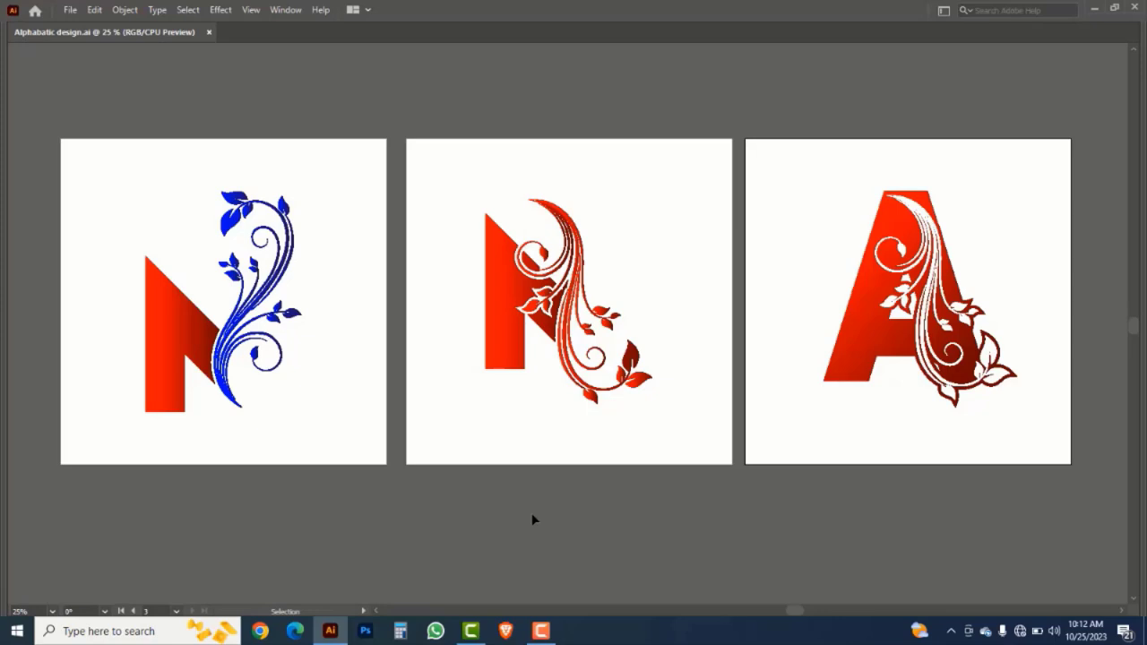
# - Examine the three floral N and A letter designs in Alphabatic design.ai up close, and close the document
pyautogui.hotkey('ctrl', 'space')
pyautogui.moveTo(98, 170); pyautogui.dragTo(395, 449)
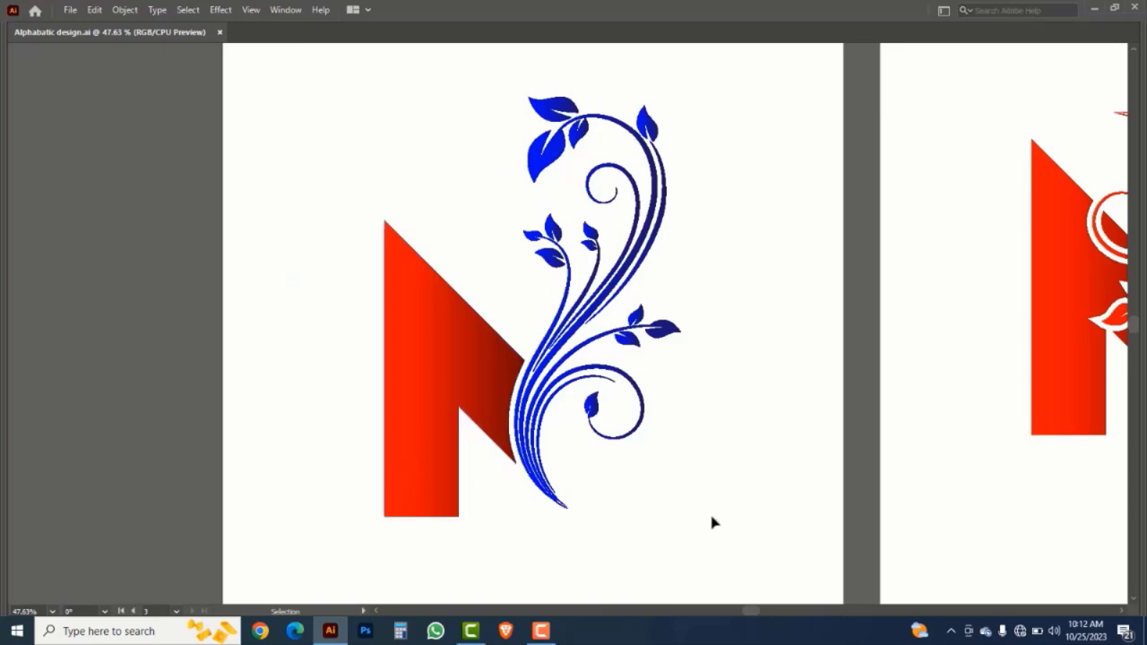
pyautogui.press('space')
pyautogui.moveTo(793, 492); pyautogui.dragTo(540, 504)
pyautogui.moveTo(946, 501); pyautogui.dragTo(655, 505)
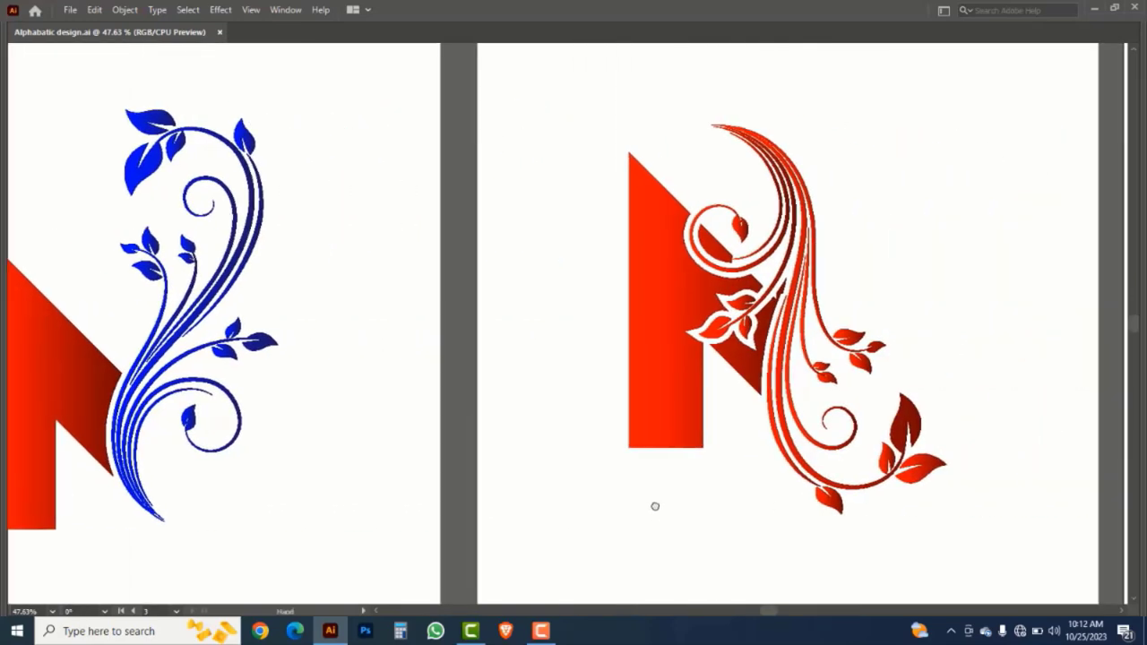
pyautogui.moveTo(953, 502); pyautogui.dragTo(586, 507)
pyautogui.moveTo(837, 511); pyautogui.dragTo(661, 512)
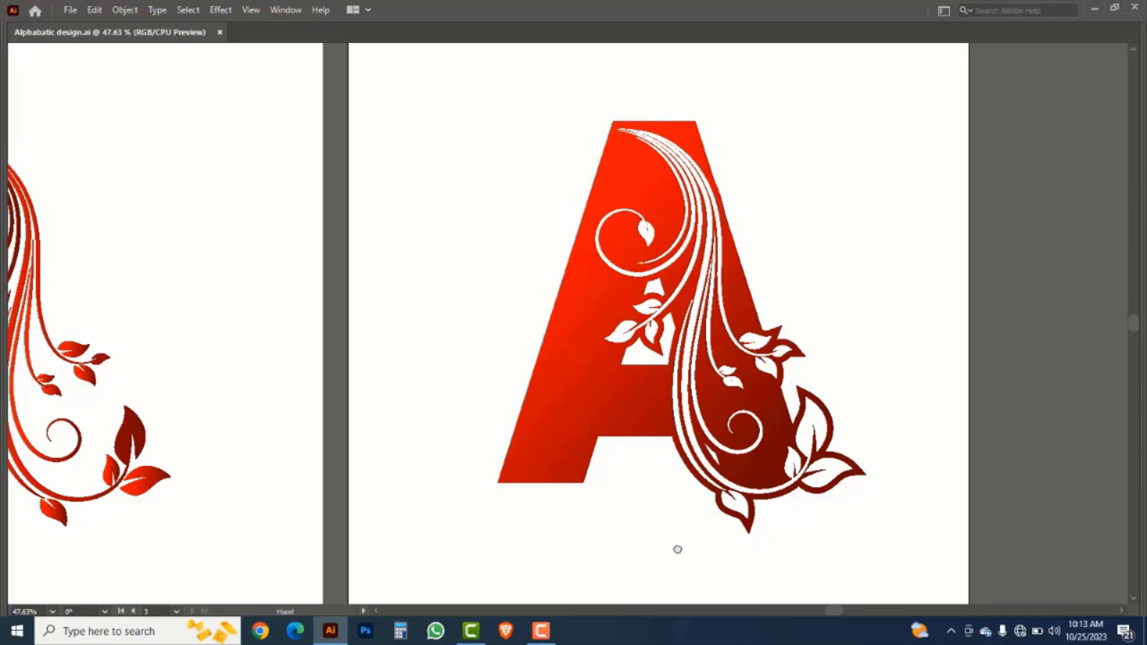
pyautogui.moveTo(677, 549); pyautogui.dragTo(620, 550)
pyautogui.hotkey('ctrl', 'space')
pyautogui.keyDown('ctrl'); pyautogui.click(598, 403); pyautogui.keyUp('ctrl')
pyautogui.moveTo(568, 372); pyautogui.dragTo(569, 469)
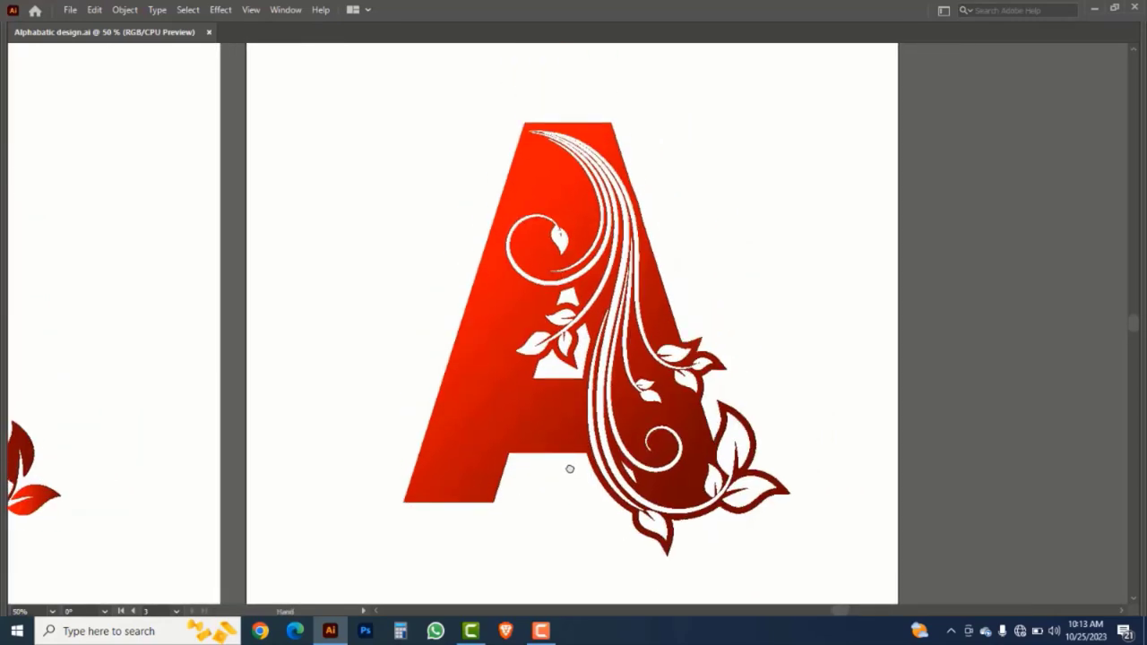
pyautogui.moveTo(424, 569); pyautogui.dragTo(469, 561)
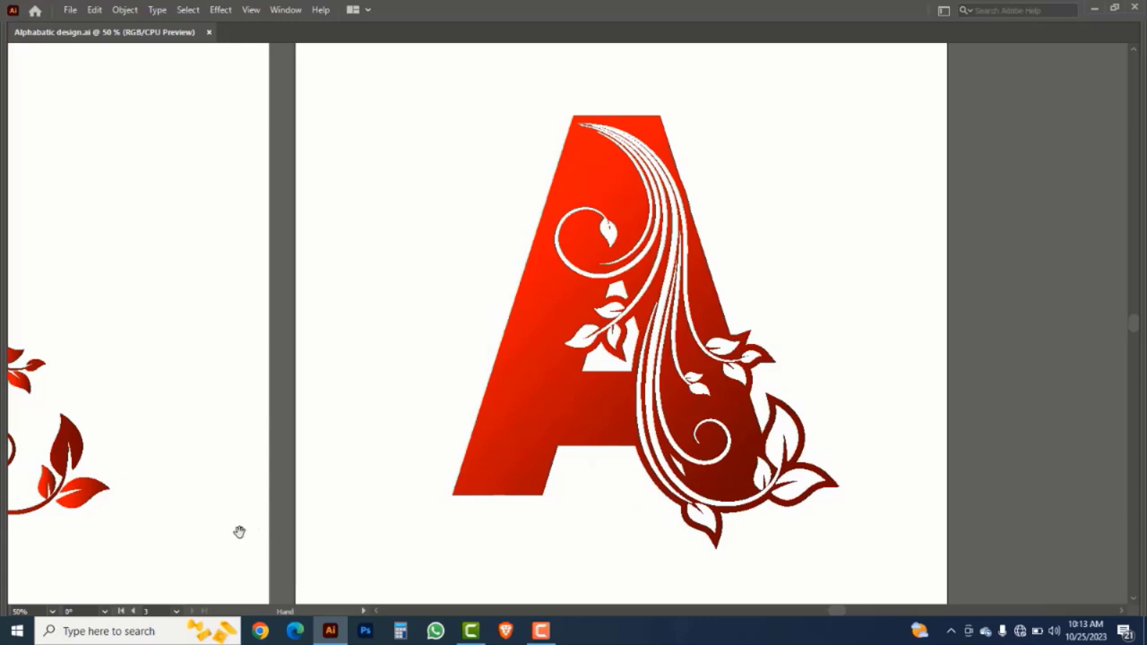
pyautogui.moveTo(324, 530); pyautogui.dragTo(479, 518)
pyautogui.moveTo(218, 529); pyautogui.dragTo(719, 537)
pyautogui.moveTo(819, 537); pyautogui.dragTo(518, 538)
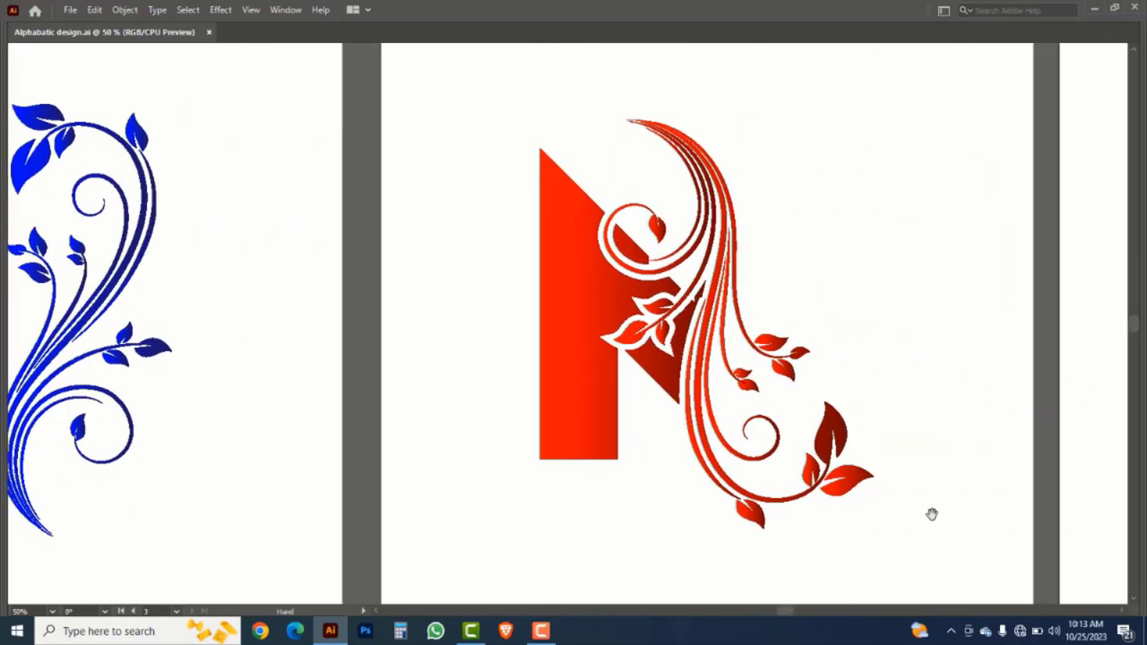
pyautogui.moveTo(787, 510); pyautogui.dragTo(295, 532)
pyautogui.moveTo(759, 484); pyautogui.dragTo(707, 478)
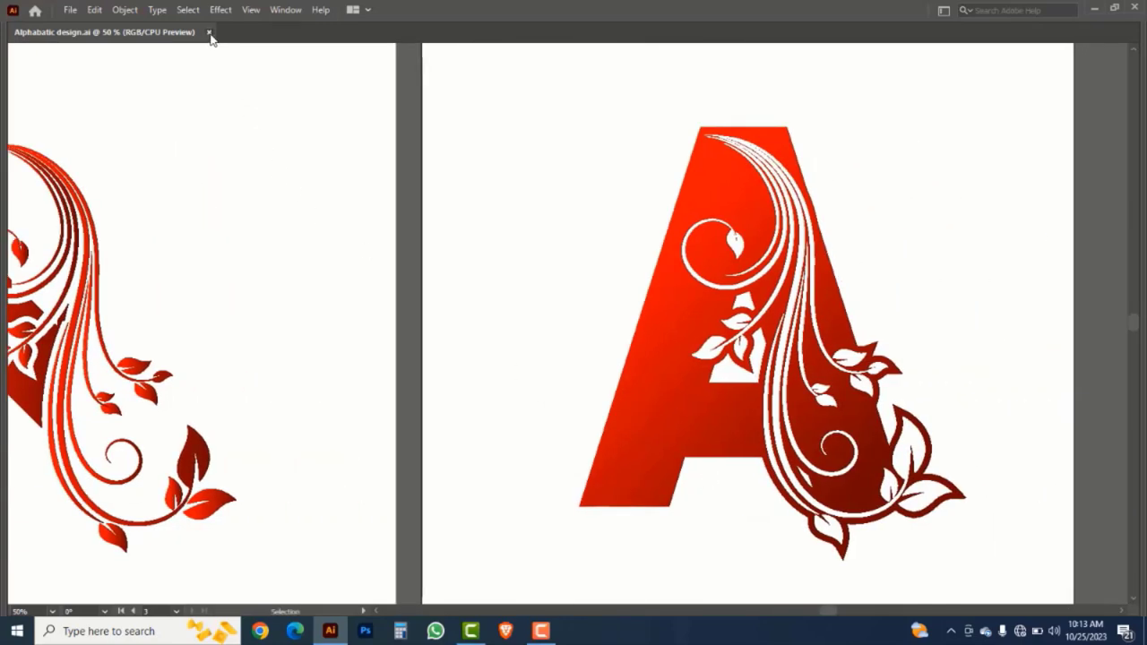
pyautogui.click(209, 32)
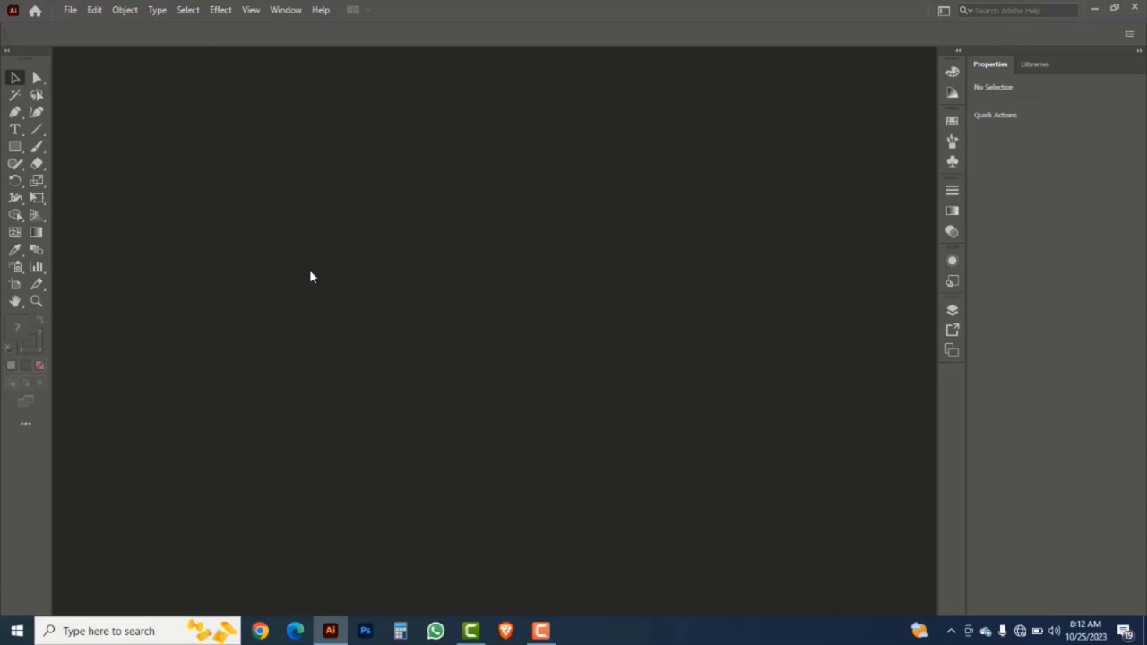
# - Create a new RGB document of 1000 × 1000 px at 72 ppi with one artboard, based on the Web-Large preset
pyautogui.click(70, 10)
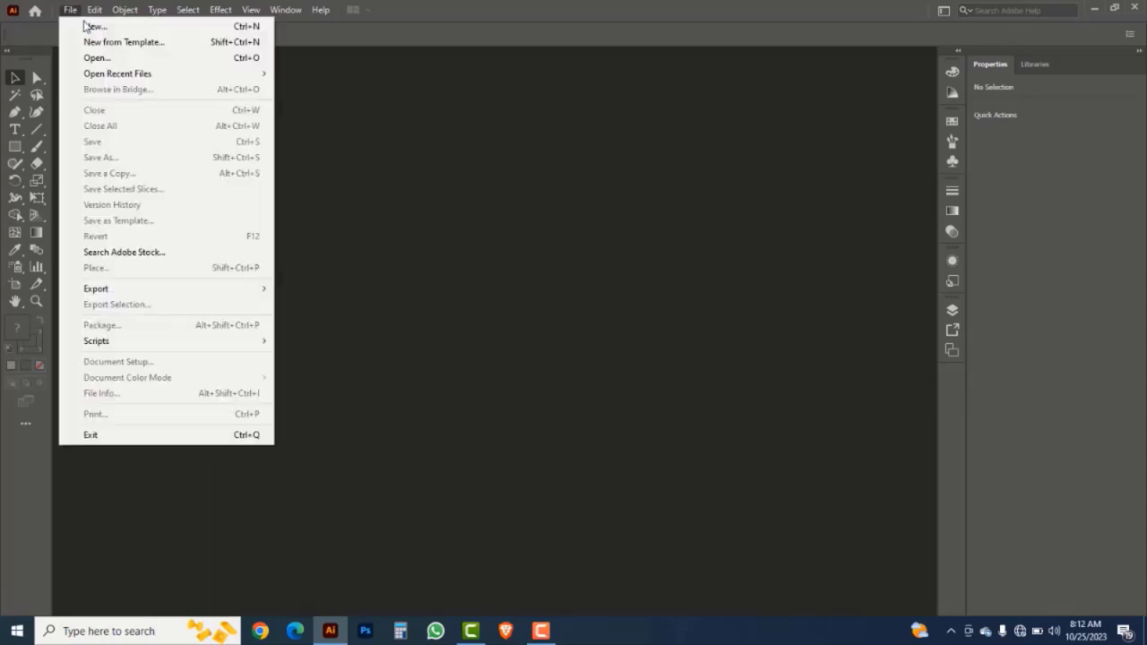
pyautogui.click(91, 26)
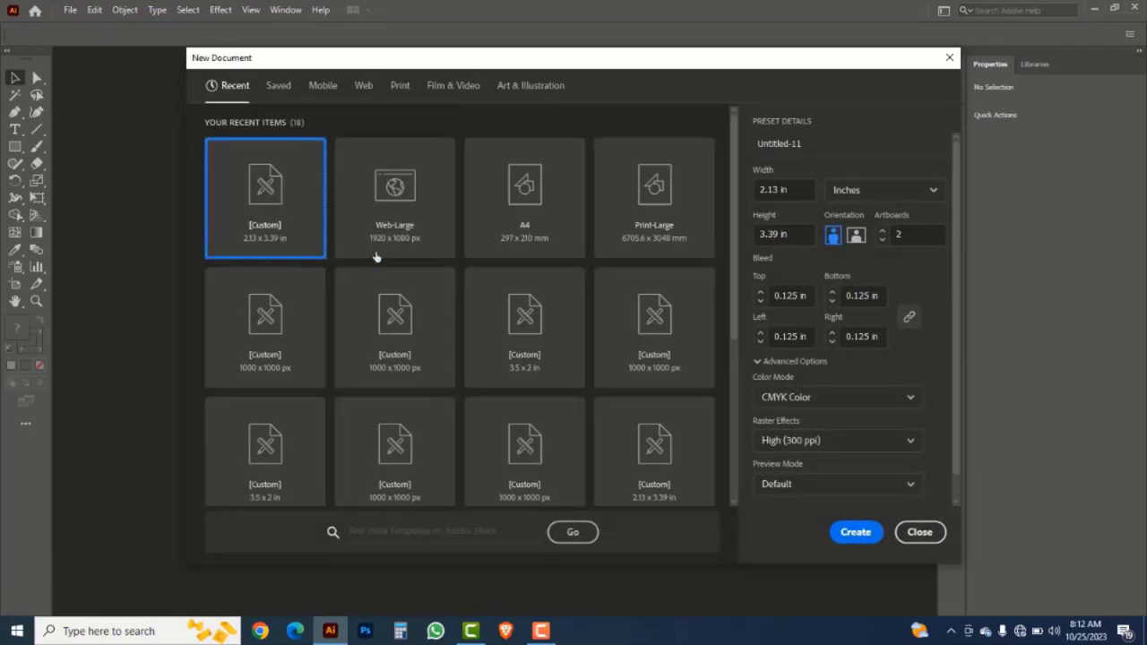
pyautogui.click(404, 185)
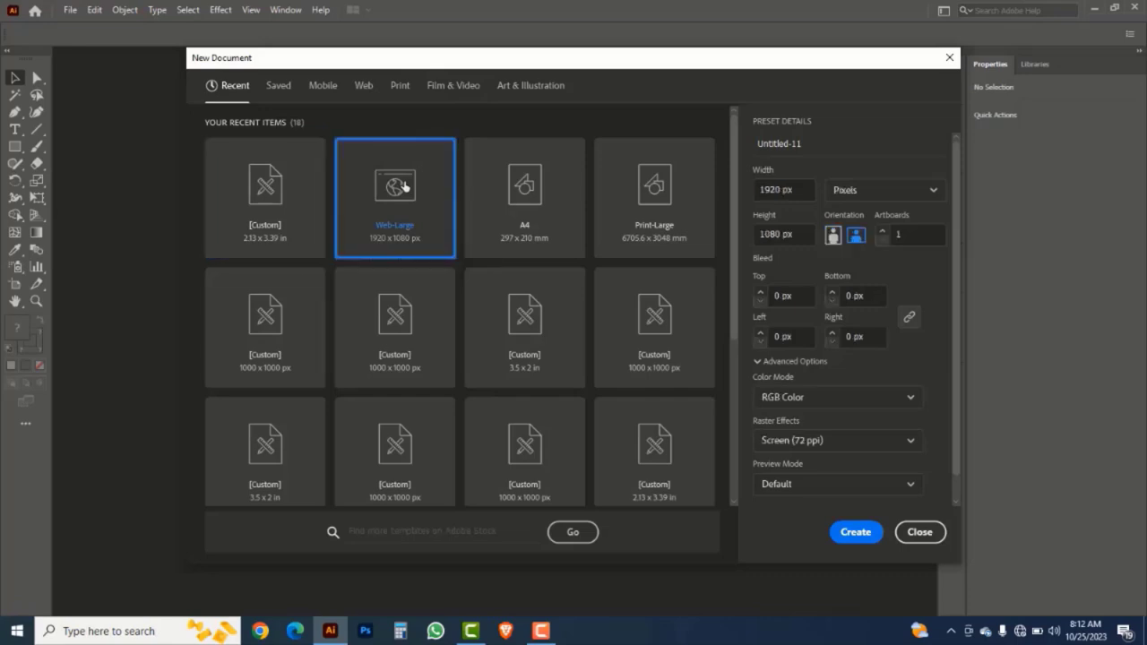
pyautogui.click(799, 190)
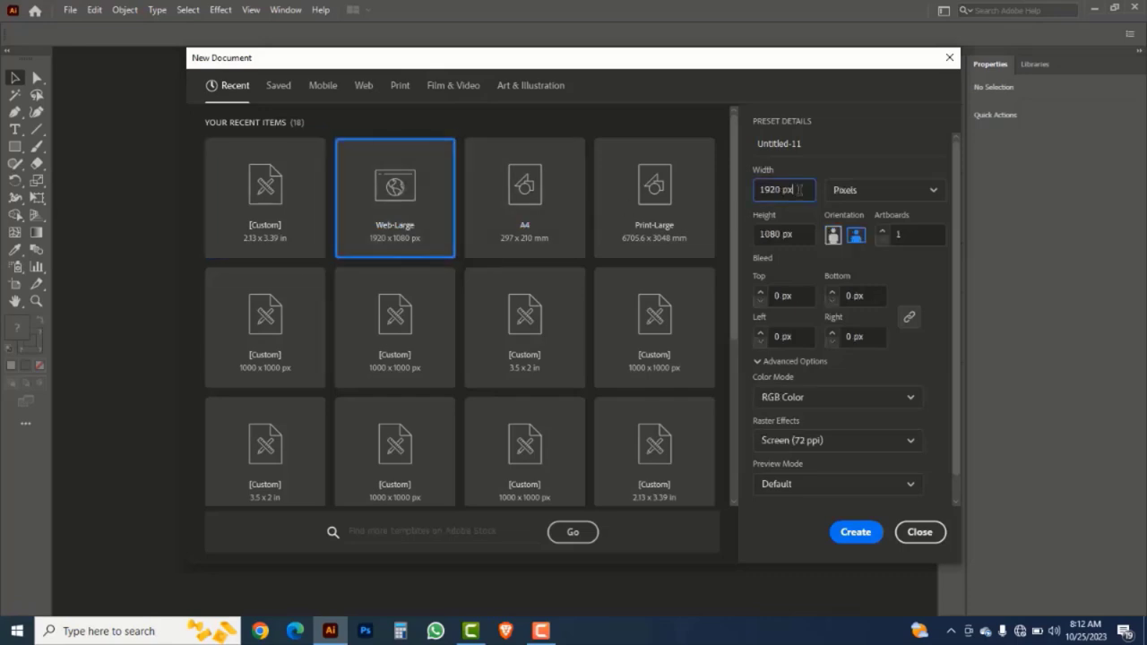
pyautogui.press('BackSpace')
pyautogui.press('BackSpace')
pyautogui.press('BackSpace')
pyautogui.press('BackSpace')
pyautogui.press('BackSpace')
pyautogui.press('BackSpace')
pyautogui.write('1000')
pyautogui.press('Tab')
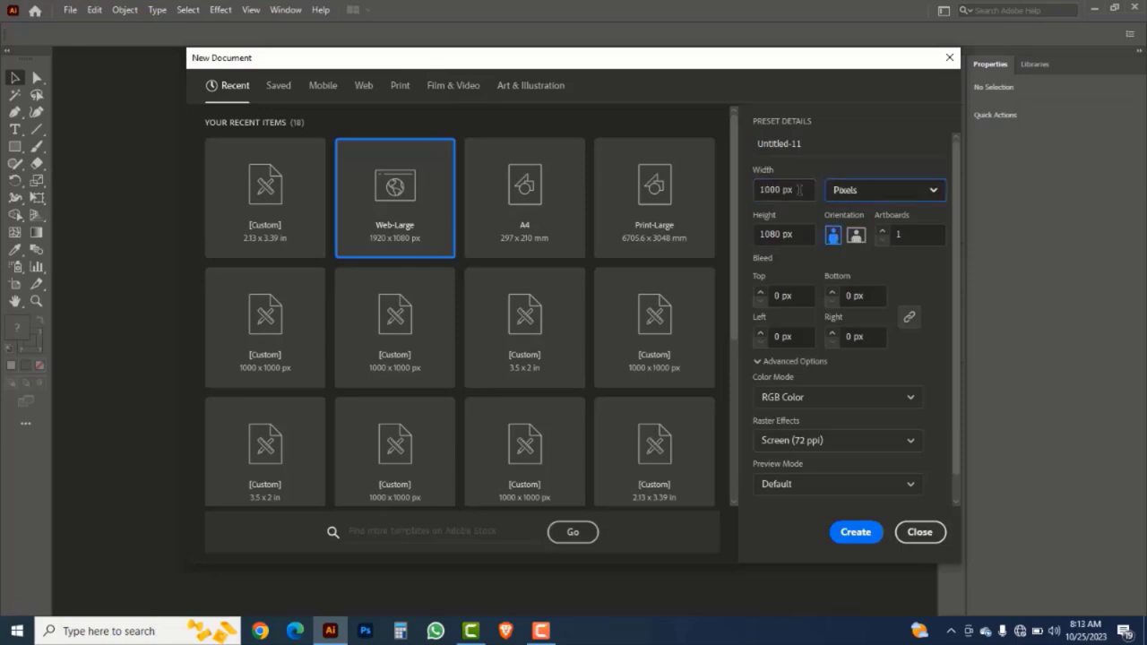
pyautogui.write('1')
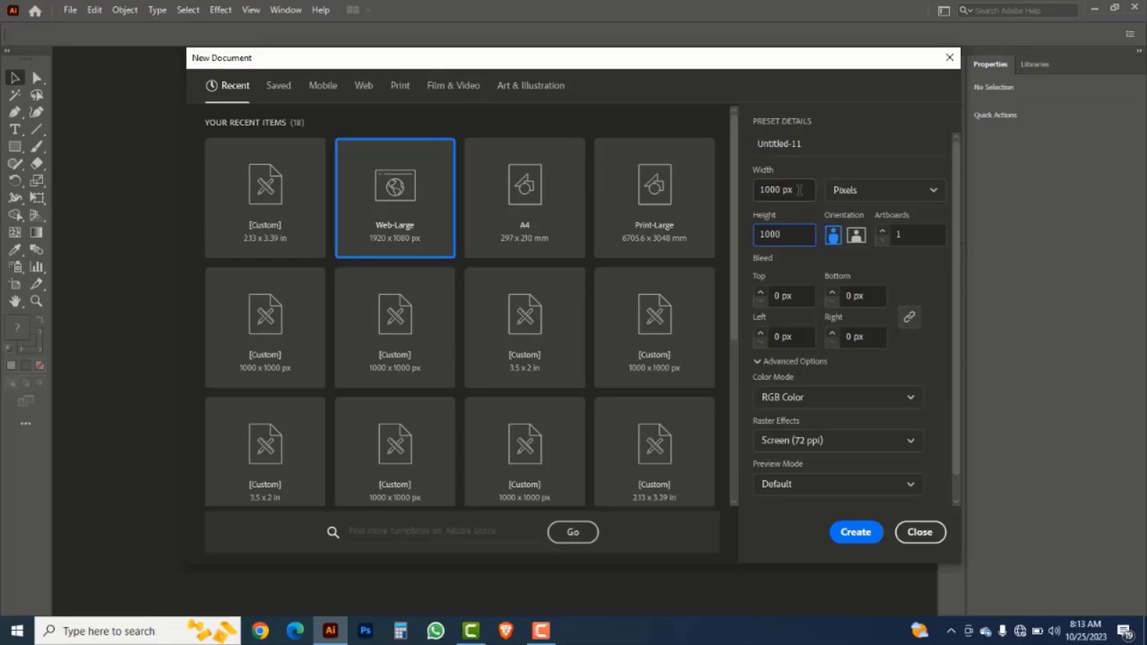
pyautogui.write('000')
pyautogui.click(853, 532)
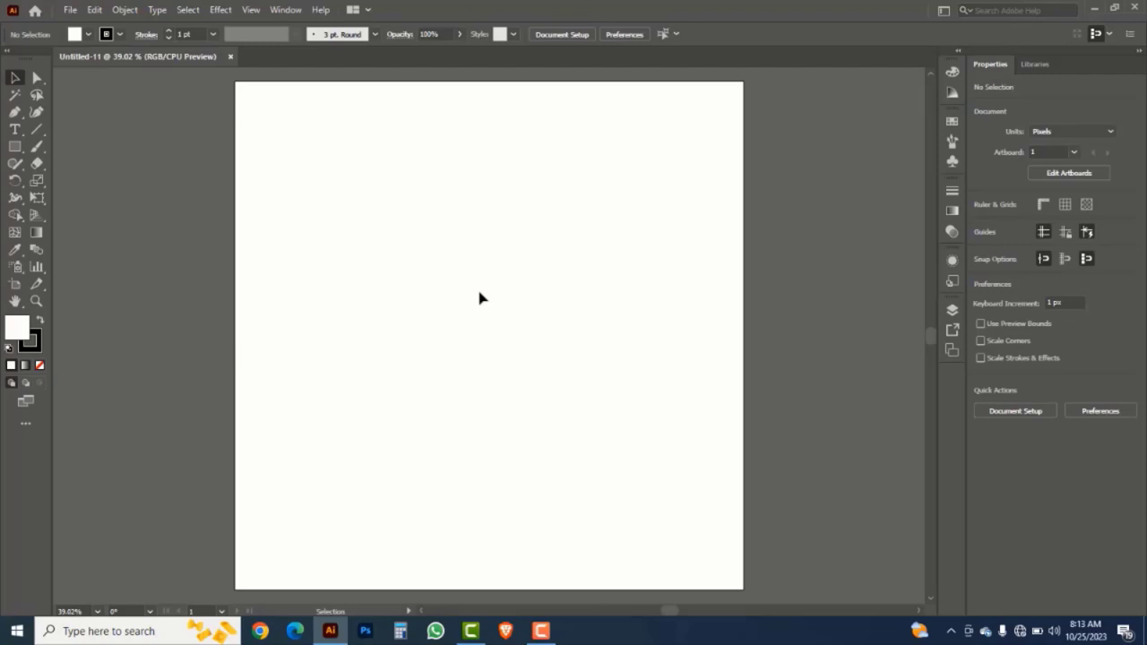
# - Add the letter N as 72 pt text on the artboard and scale it up to about 609 pt
pyautogui.moveTo(15, 129); pyautogui.dragTo(71, 134)
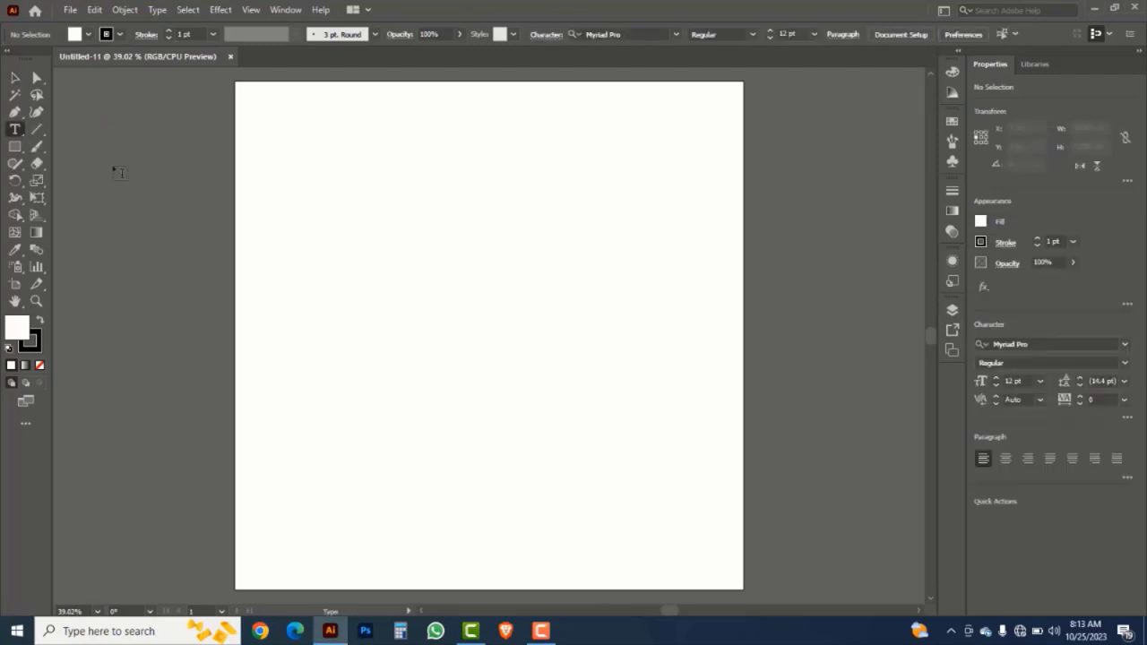
pyautogui.click(814, 35)
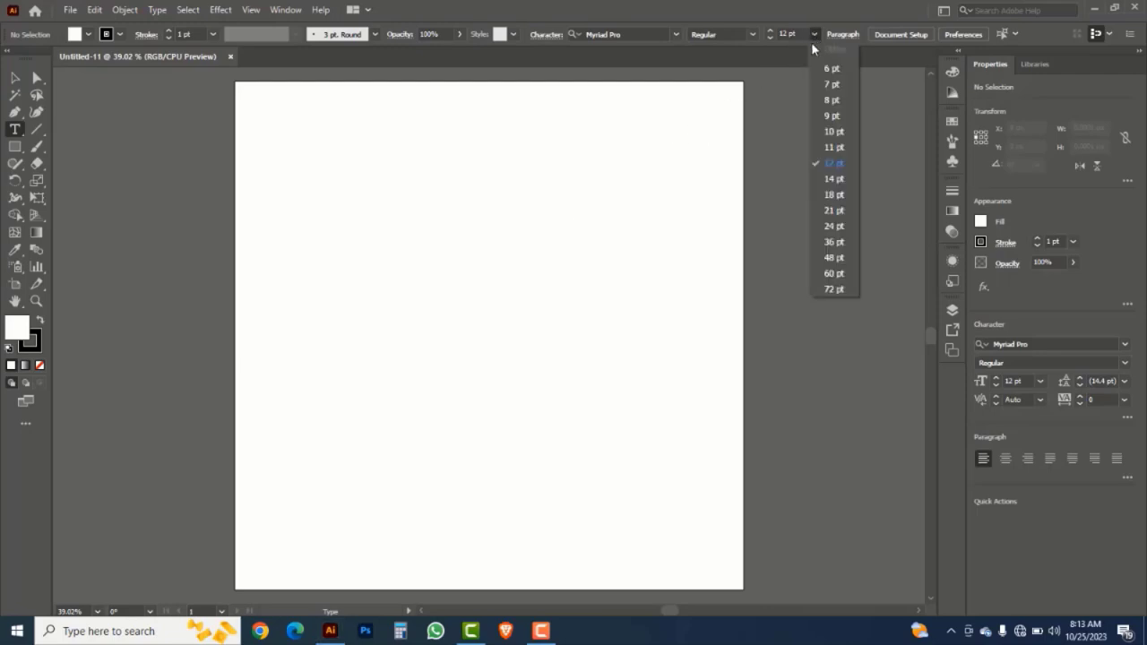
pyautogui.click(823, 289)
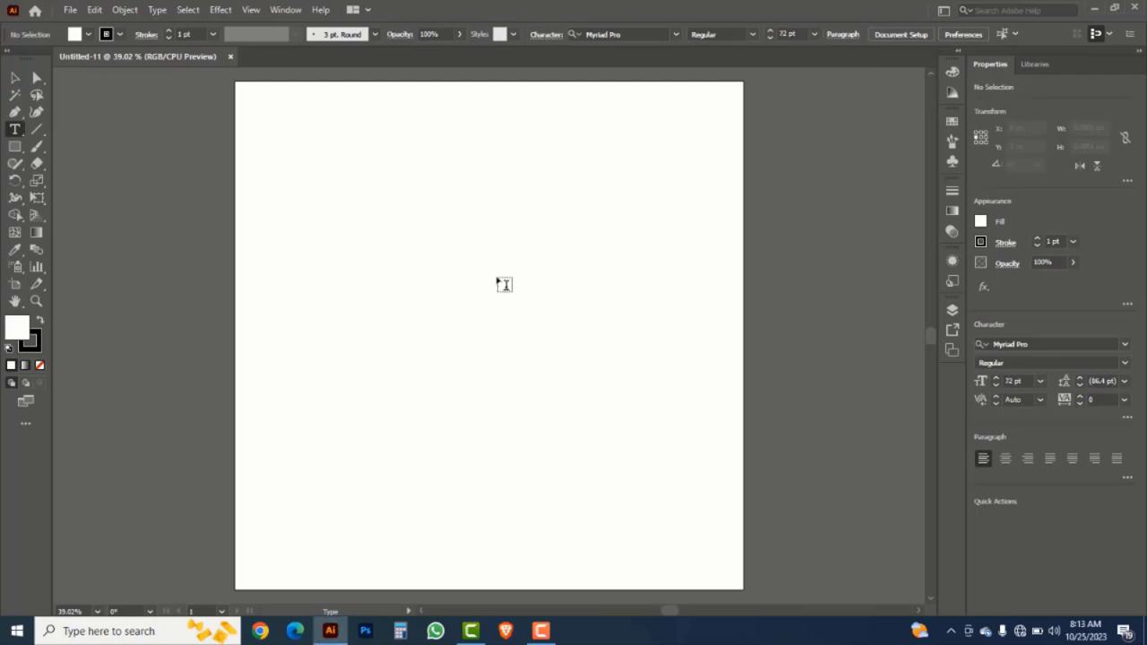
pyautogui.click(413, 312)
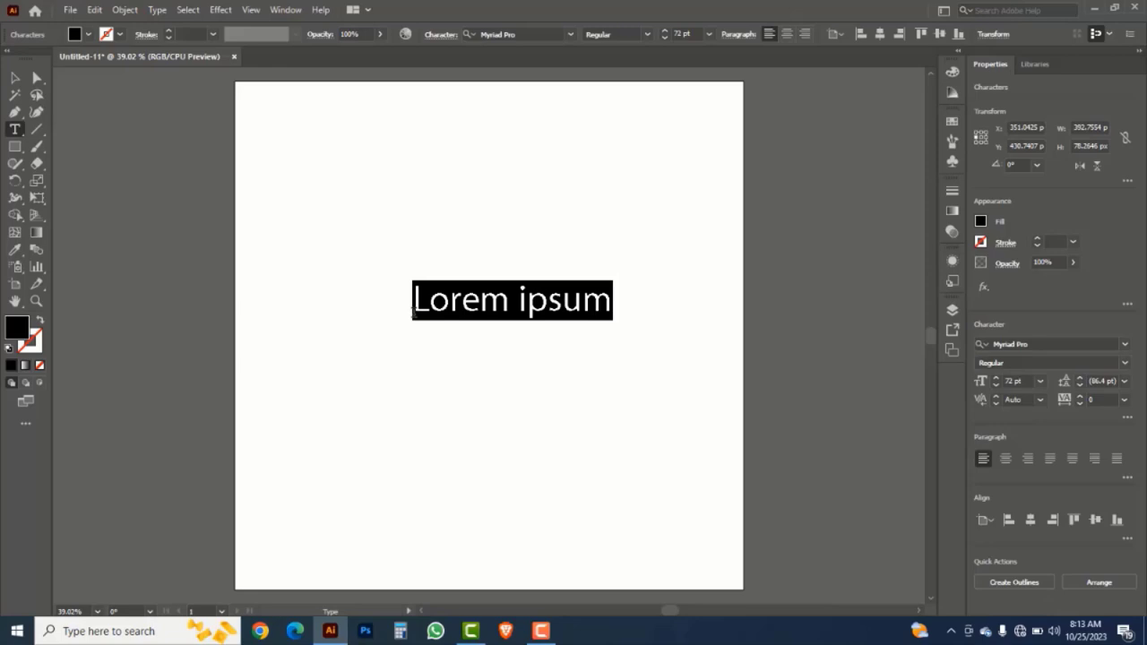
pyautogui.write('N')
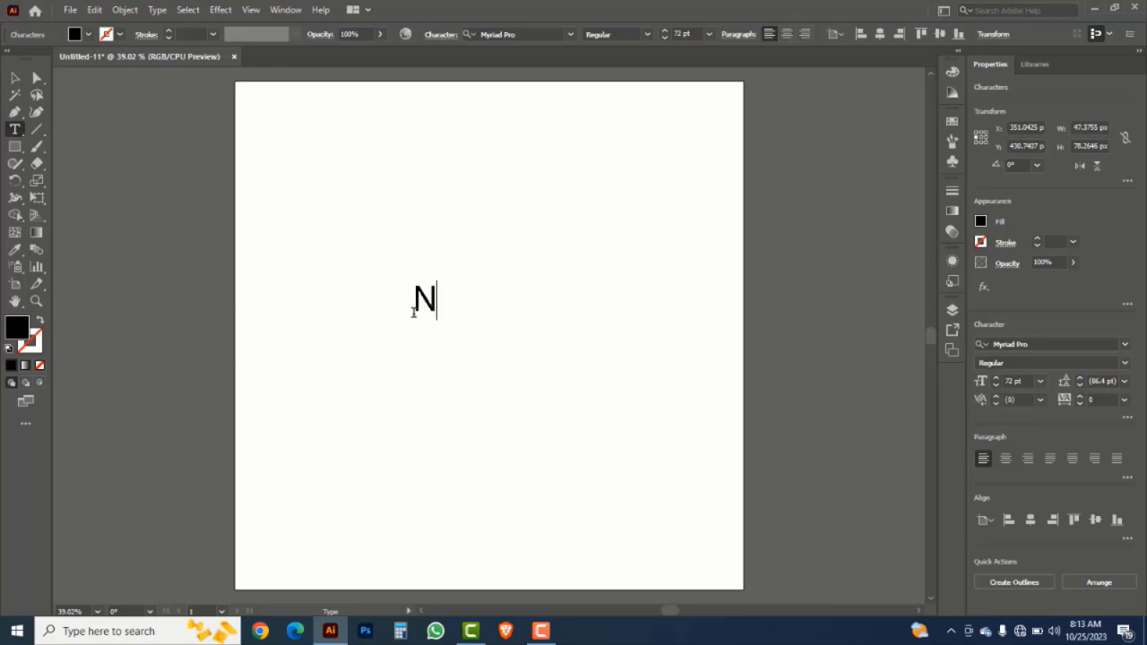
pyautogui.click(15, 79)
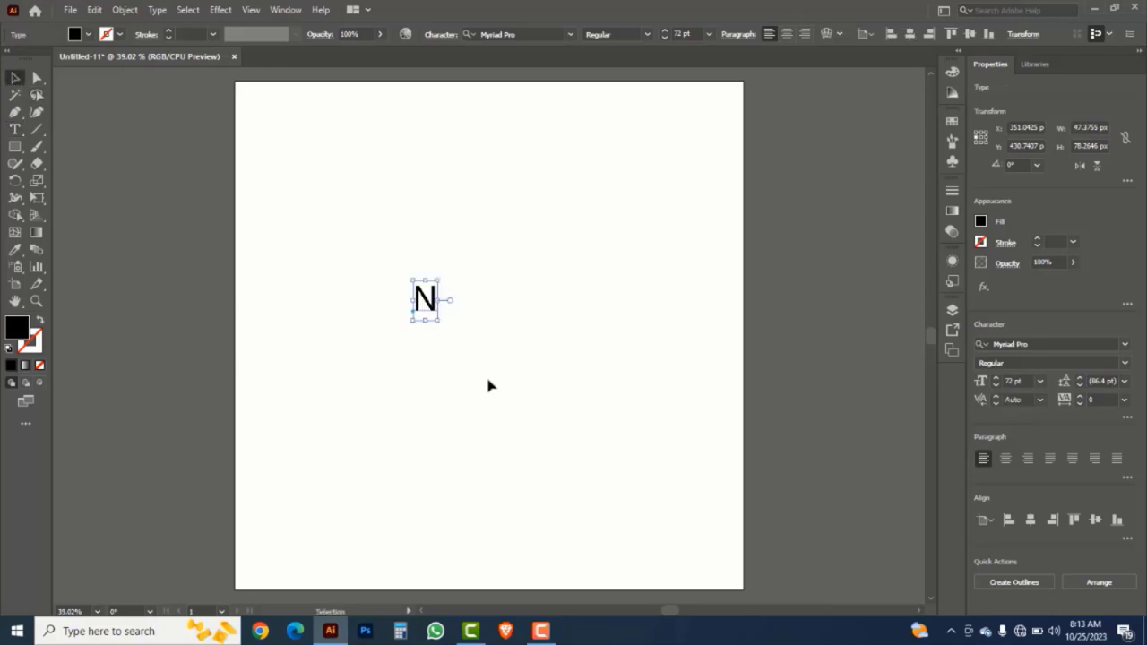
pyautogui.moveTo(438, 320); pyautogui.dragTo(534, 461)
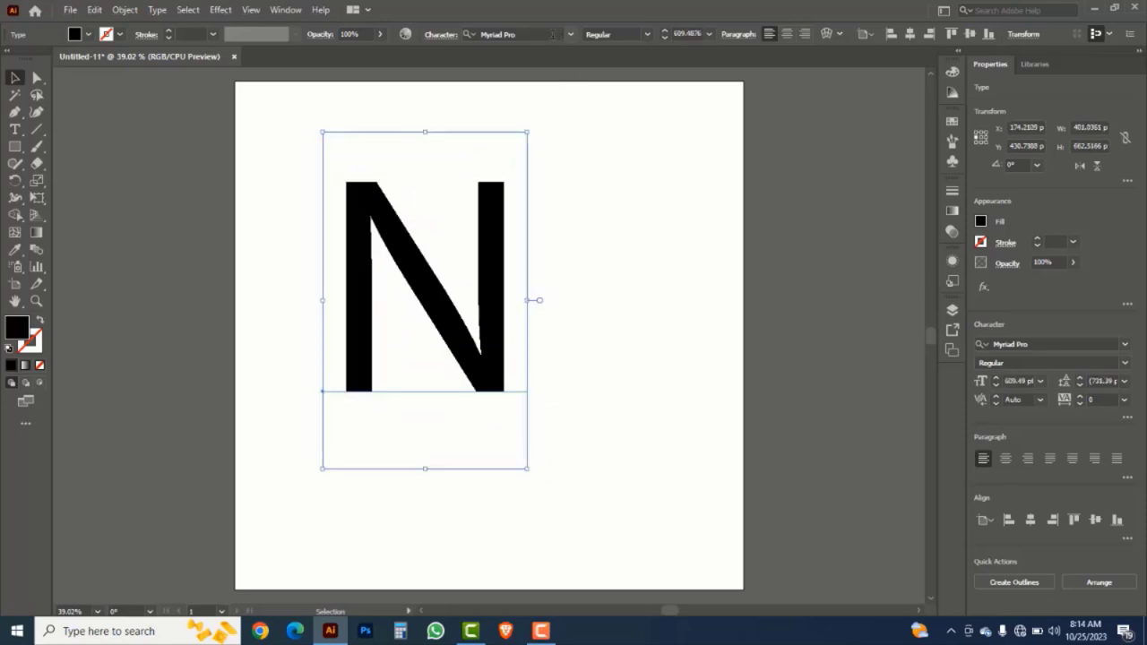
# - Change the N's font to Neon machine and move the letter lower on the artboard
pyautogui.click(553, 34)
pyautogui.write('NEO')
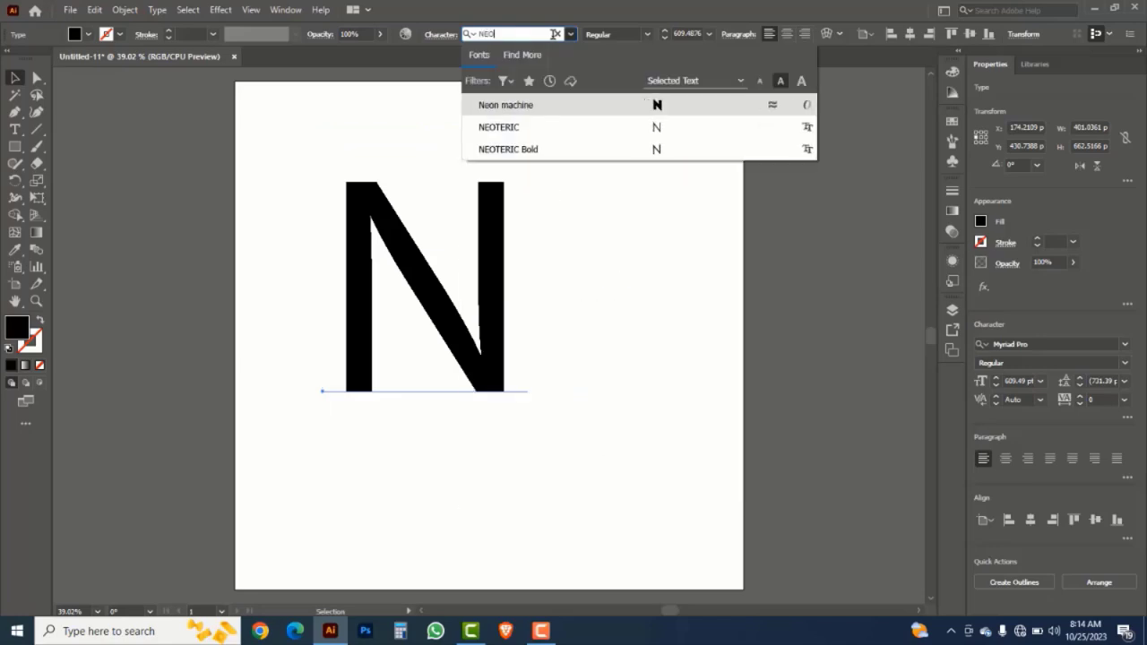
pyautogui.click(537, 108)
pyautogui.moveTo(489, 221); pyautogui.dragTo(480, 291)
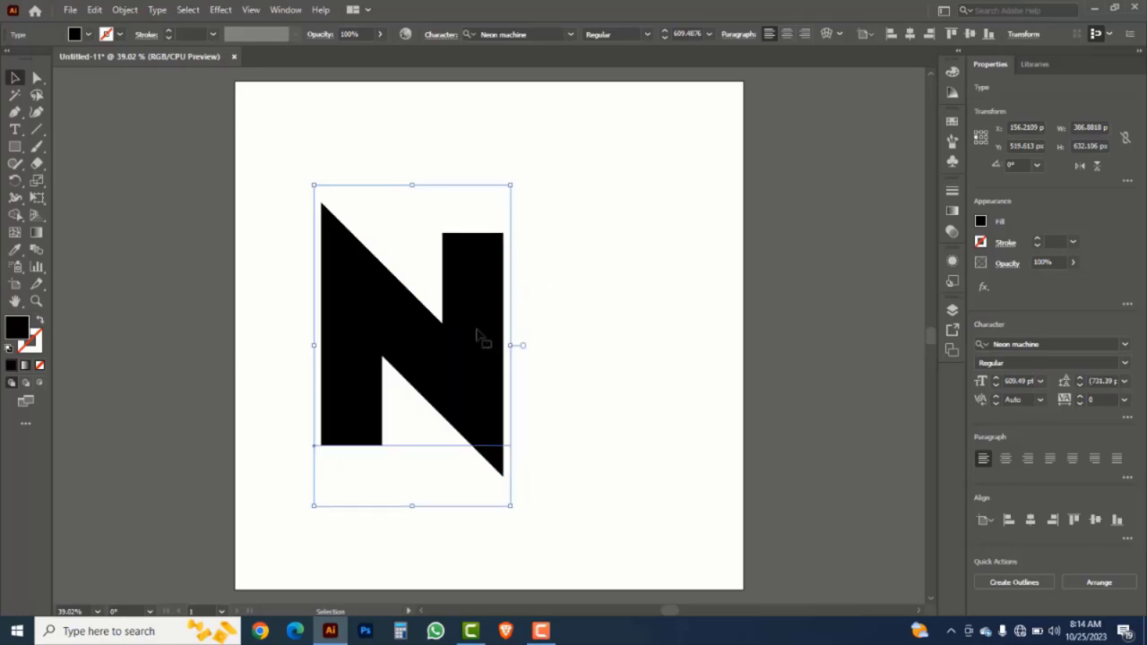
# - Convert the N text to outlines and deselect it
pyautogui.rightClick(565, 266)
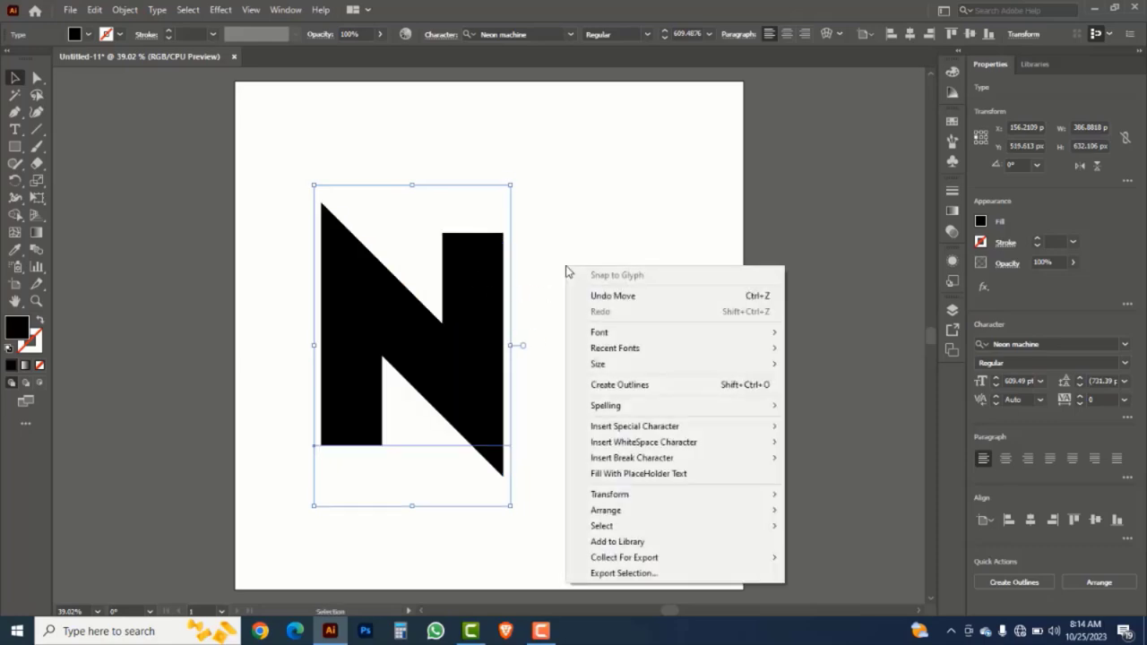
pyautogui.click(640, 387)
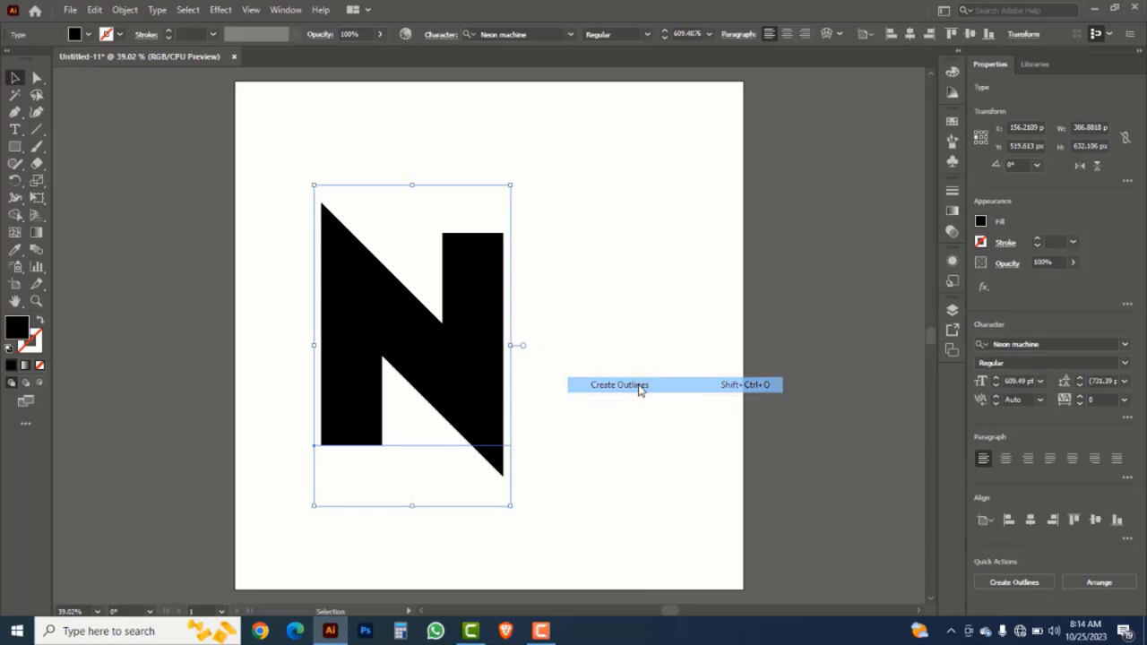
pyautogui.click(596, 332)
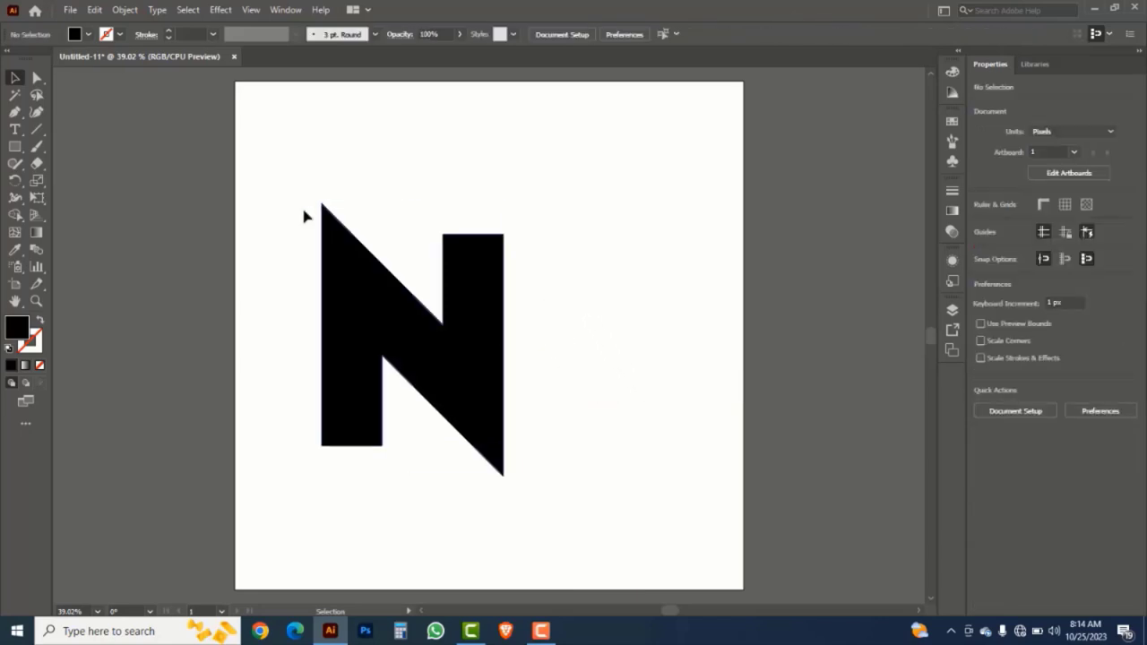
# - Open the floral ornament file Alpona from the Alphabatic design folder
pyautogui.click(70, 10)
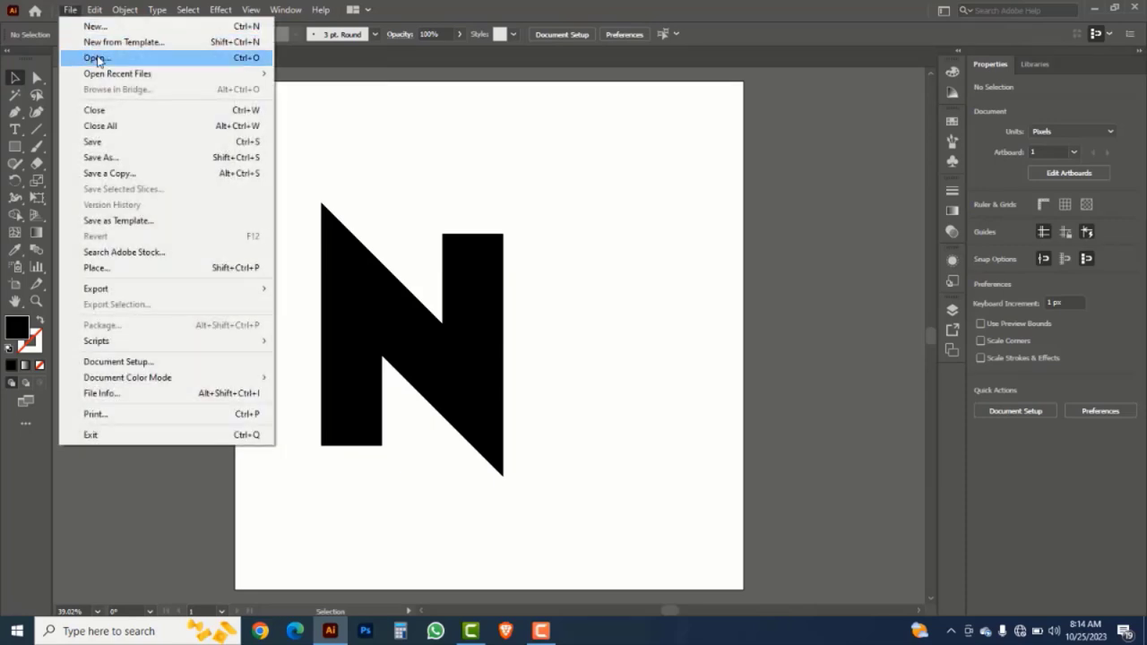
pyautogui.click(95, 57)
pyautogui.click(162, 111)
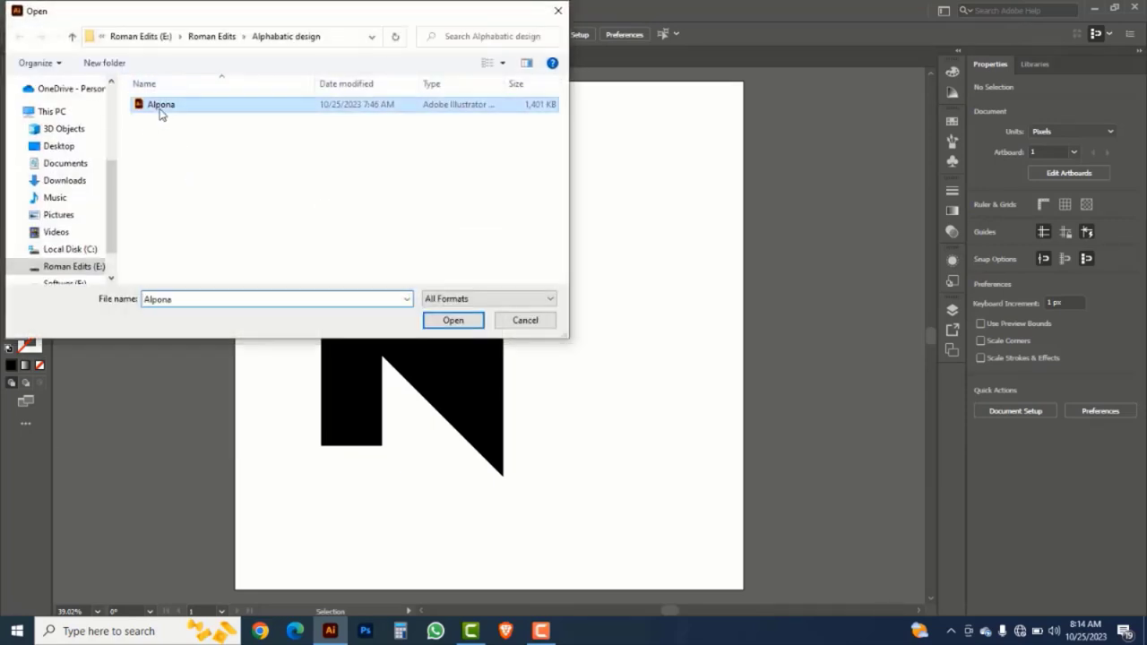
pyautogui.click(460, 323)
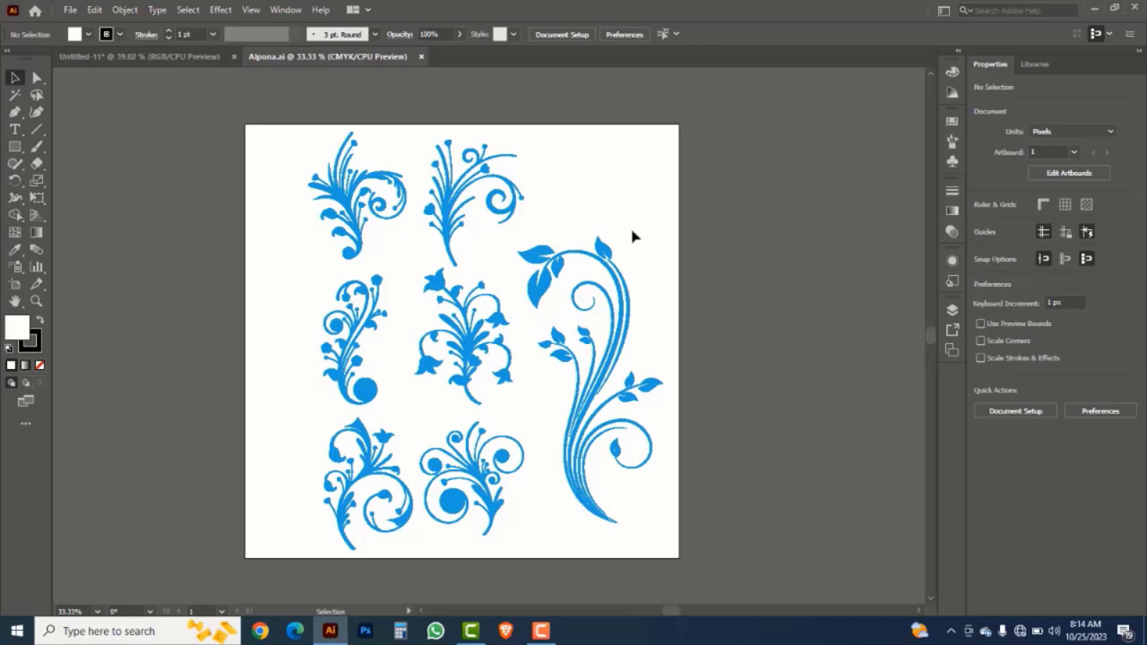
# - Copy the tall leafy swirl from Alpona.ai and paste it over the N in the untitled document
pyautogui.moveTo(676, 565); pyautogui.dragTo(579, 367)
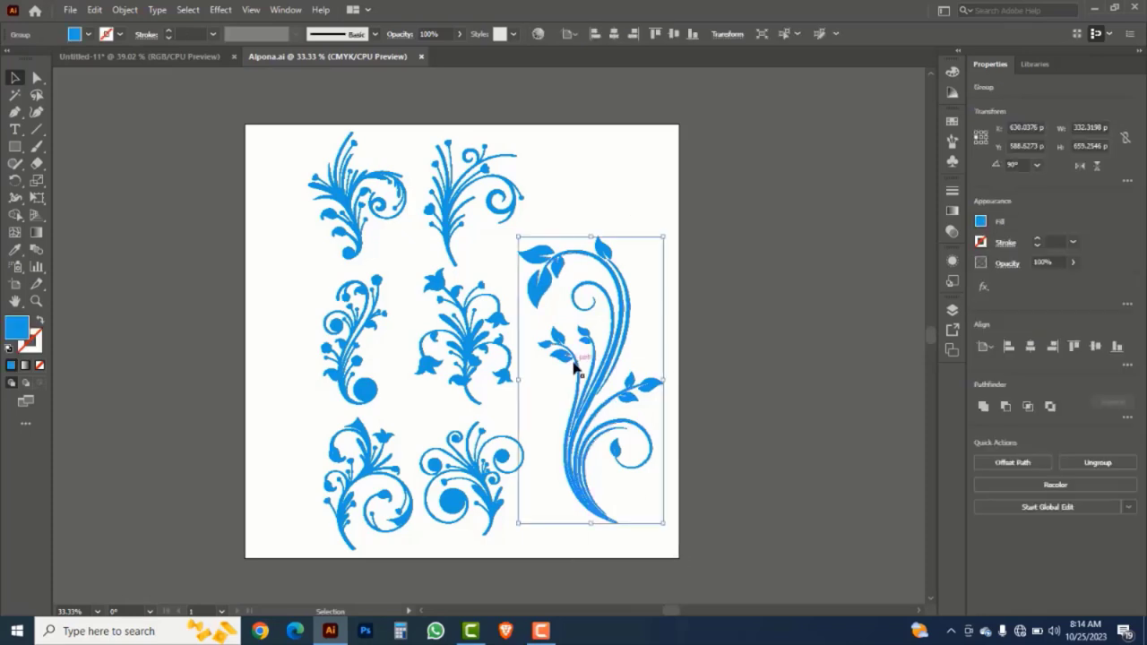
pyautogui.press('a')
pyautogui.press('v')
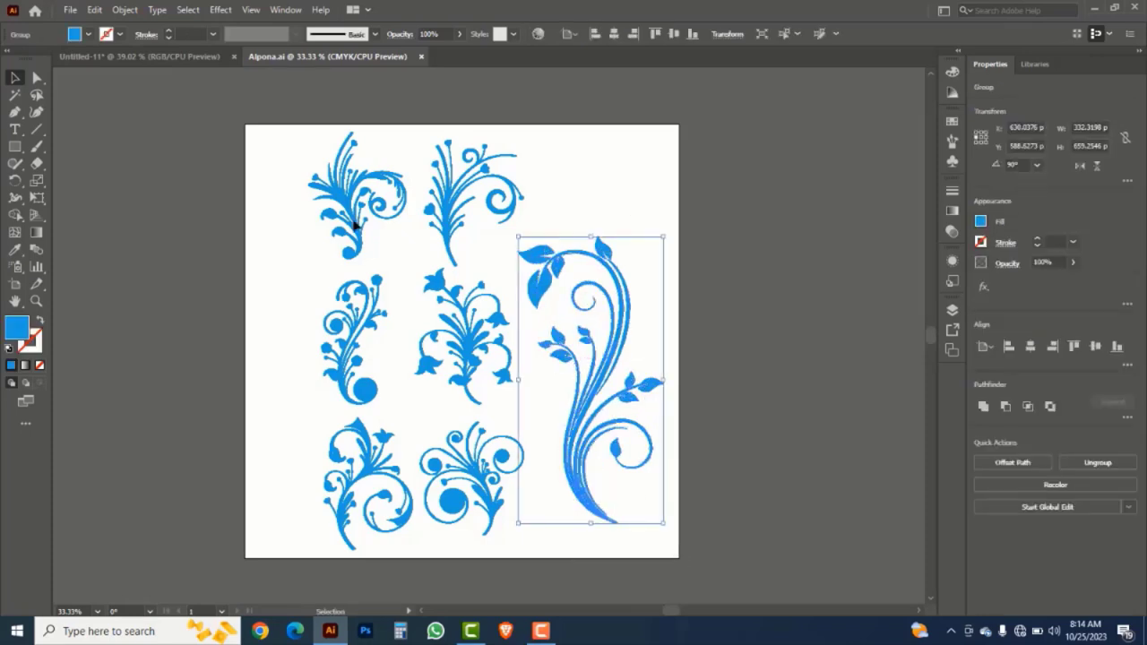
pyautogui.click(169, 59)
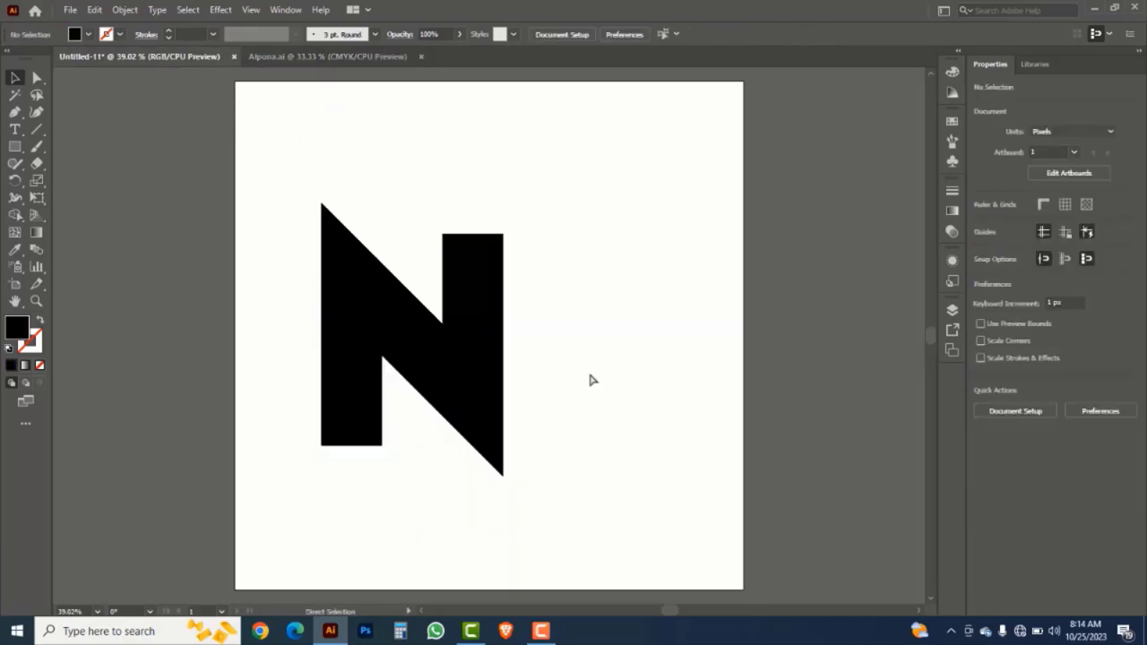
pyautogui.hotkey('ctrl', 'v')
# - Duplicate the artboard together with the N and the leafy swirl, placing the copy beside the original
pyautogui.press('z')
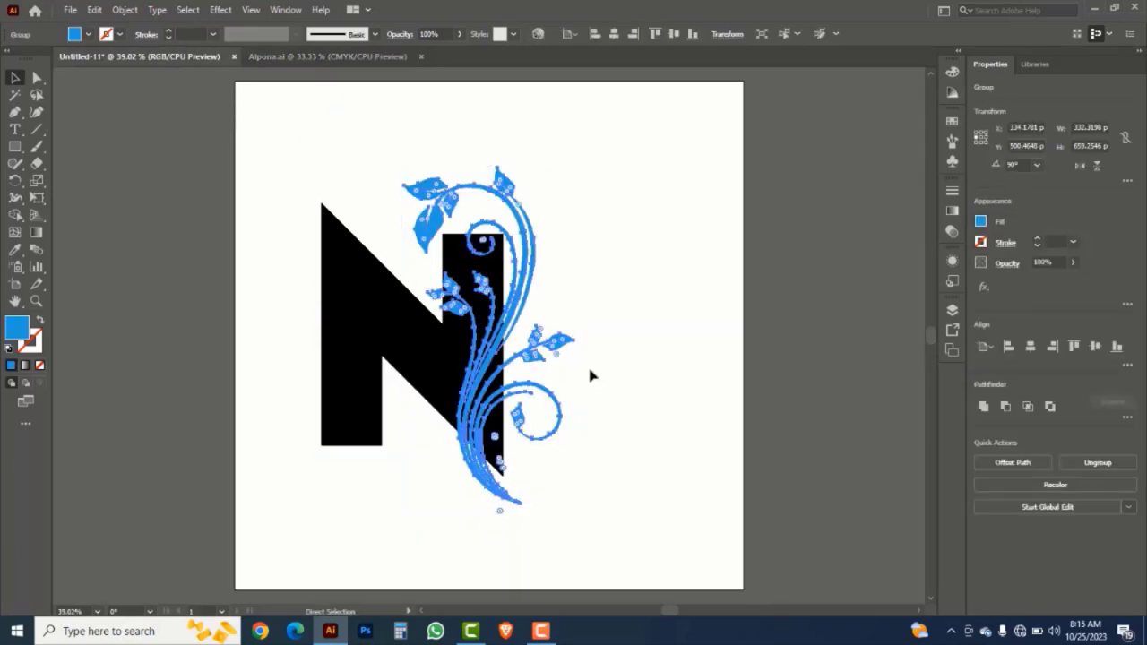
pyautogui.keyDown('alt'); pyautogui.click(594, 367); pyautogui.keyUp('alt')
pyautogui.moveTo(550, 379); pyautogui.dragTo(517, 379)
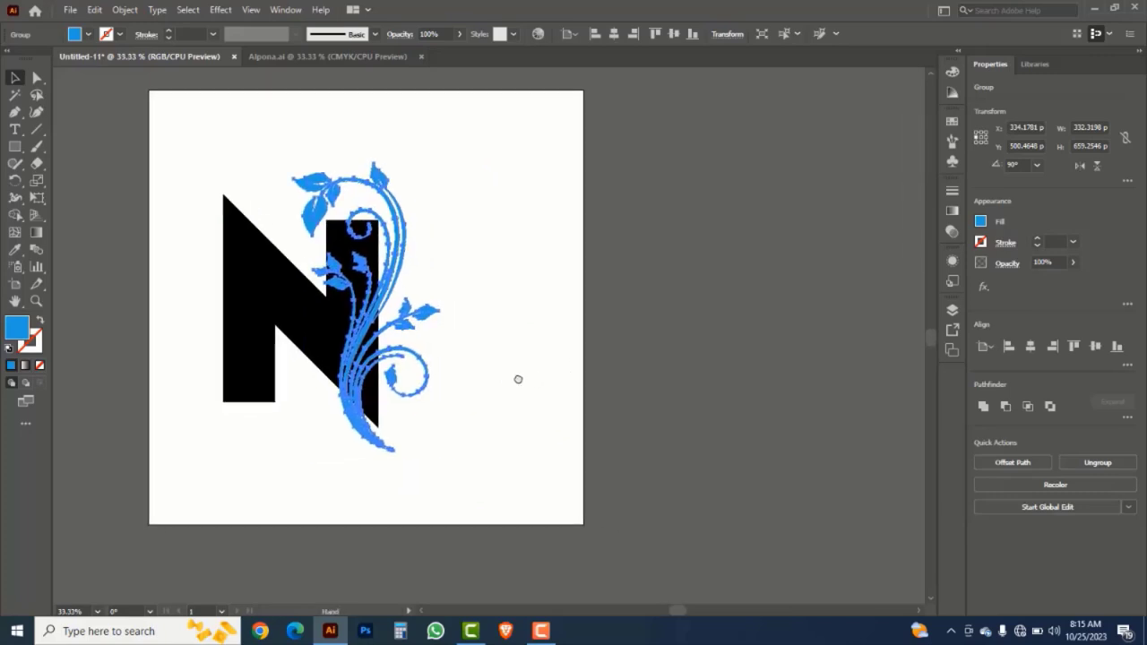
pyautogui.press('v')
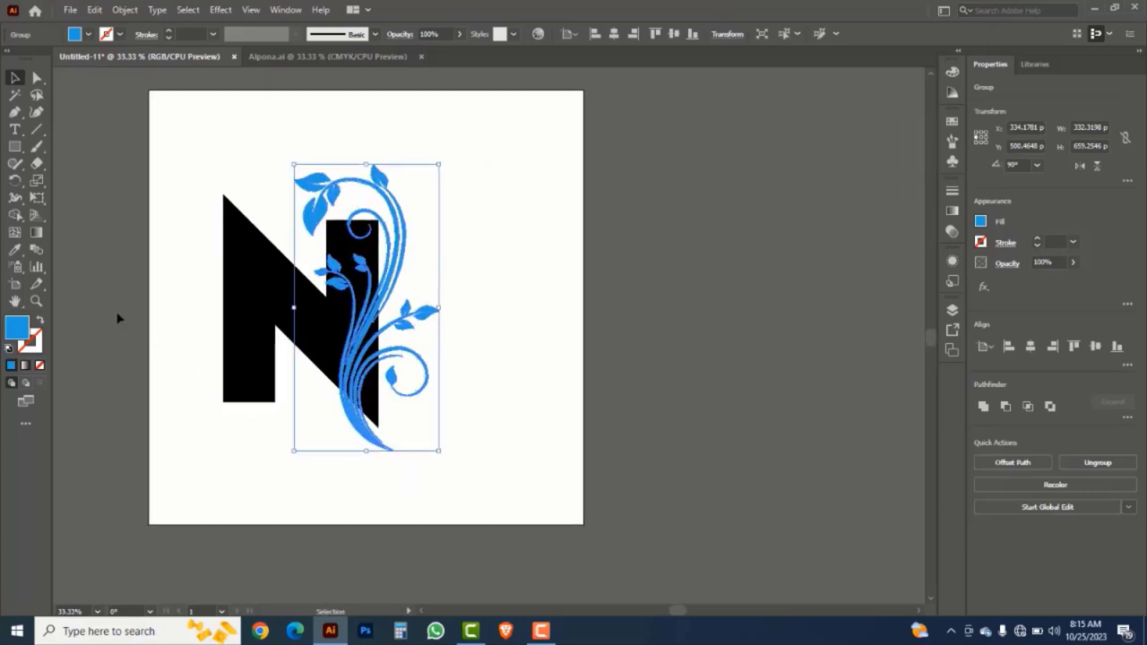
pyautogui.click(14, 285)
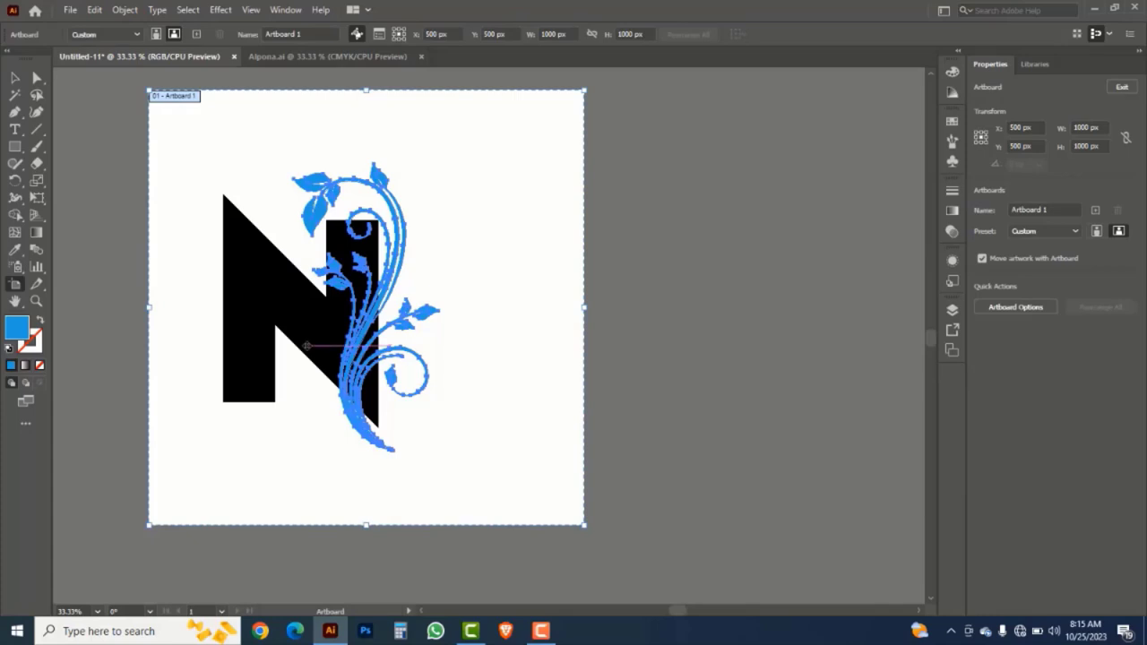
pyautogui.moveTo(308, 345); pyautogui.dragTo(768, 362)
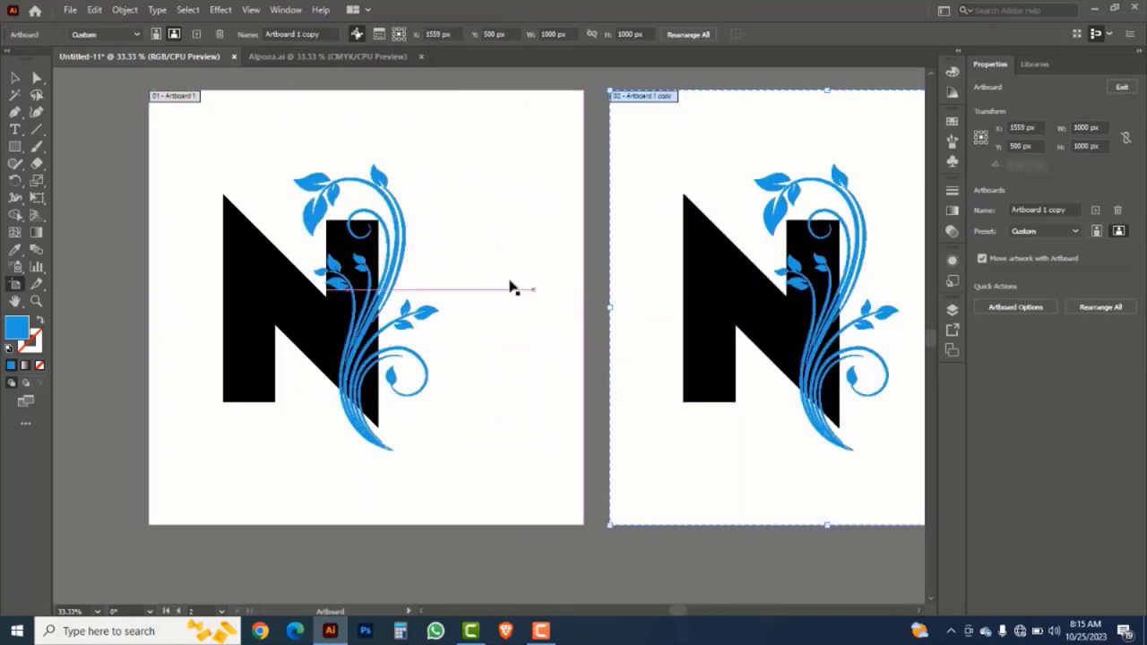
# - Move the leafy swirl on the first artboard upward so its stem base lies near the N's lower tip
pyautogui.click(18, 82)
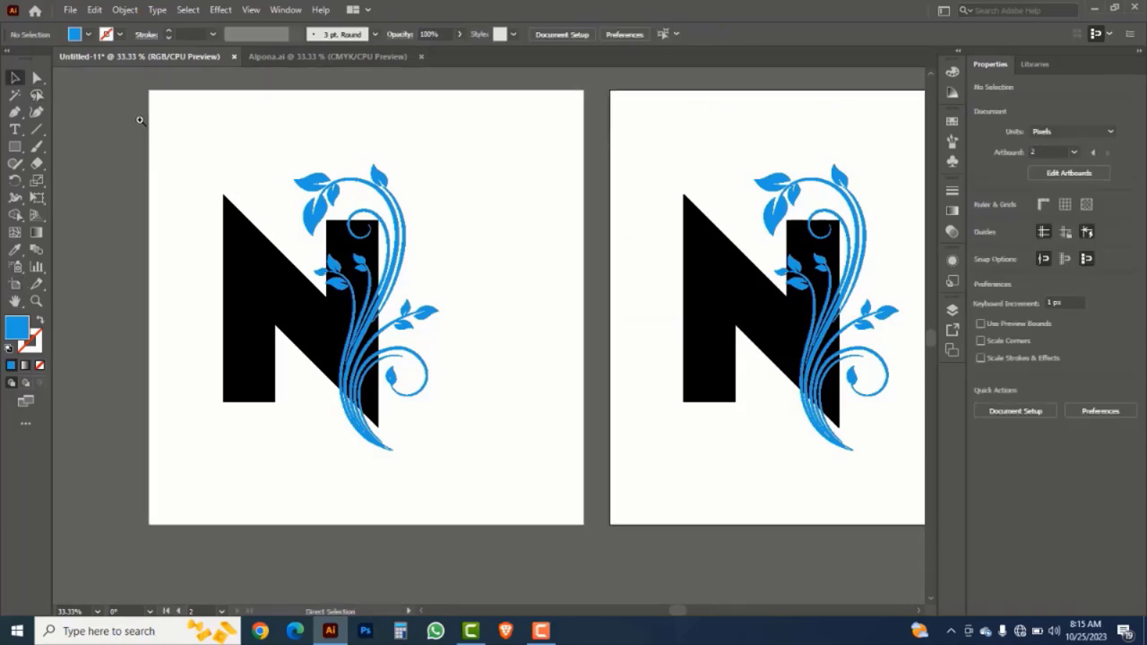
pyautogui.hotkey('ctrl', 'space')
pyautogui.moveTo(136, 119); pyautogui.dragTo(565, 505)
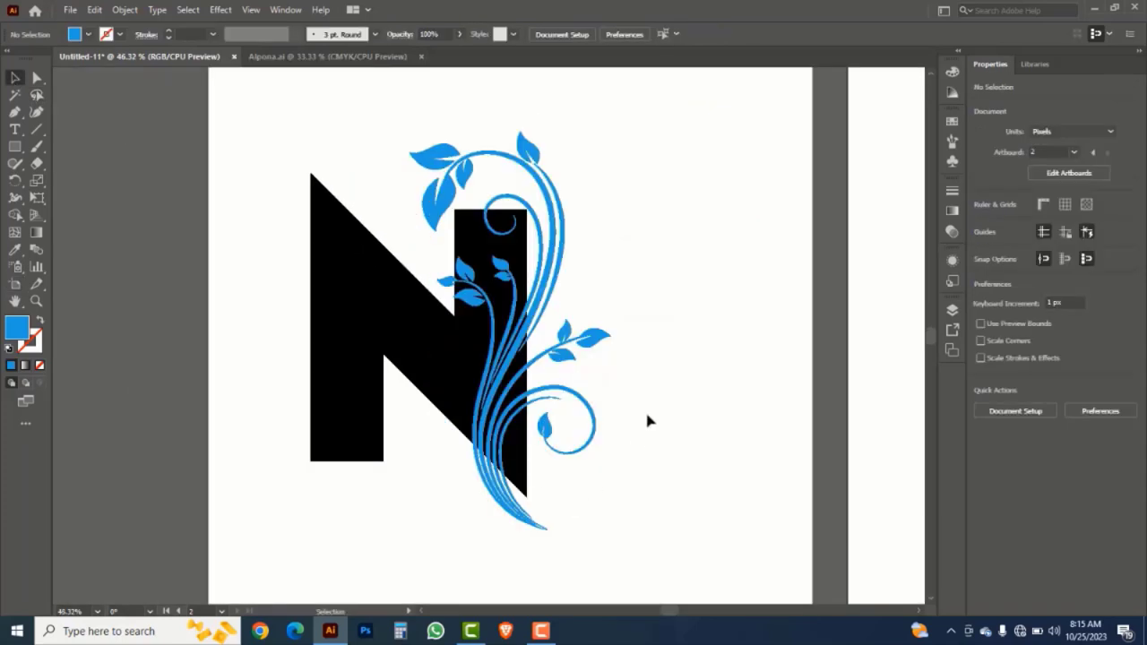
pyautogui.click(557, 260)
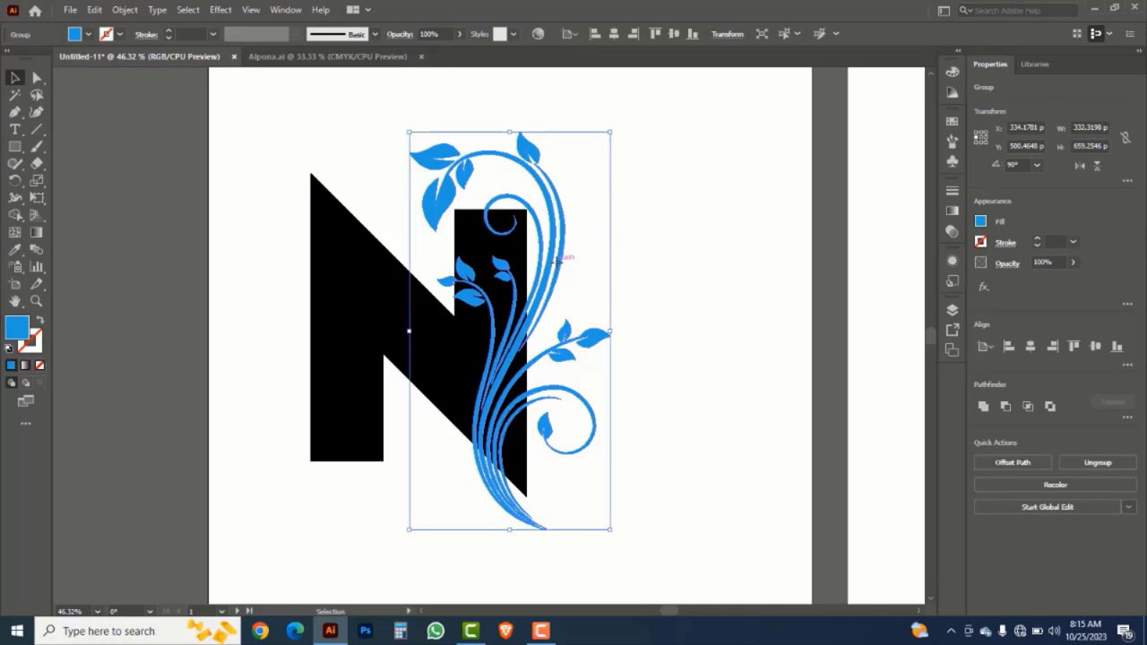
pyautogui.moveTo(514, 380); pyautogui.dragTo(506, 327)
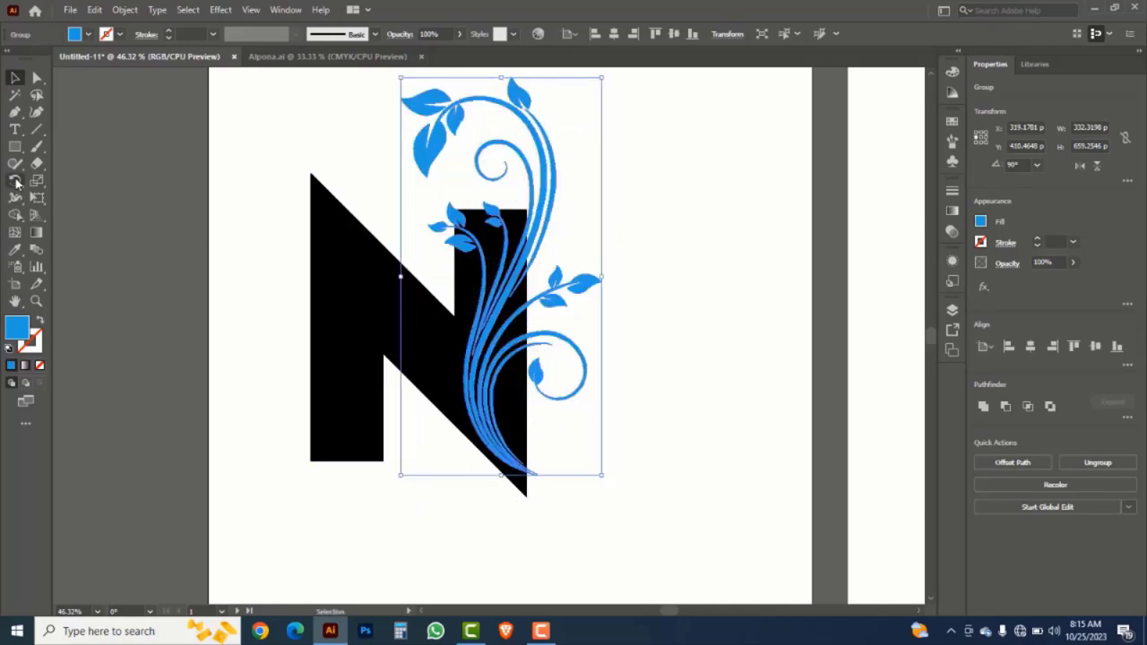
# - Rotate the leafy swirl clockwise by about 15° and shift it up so its stem base meets the N's diagonal edge
pyautogui.moveTo(16, 183); pyautogui.dragTo(82, 187)
pyautogui.moveTo(640, 129); pyautogui.dragTo(660, 173)
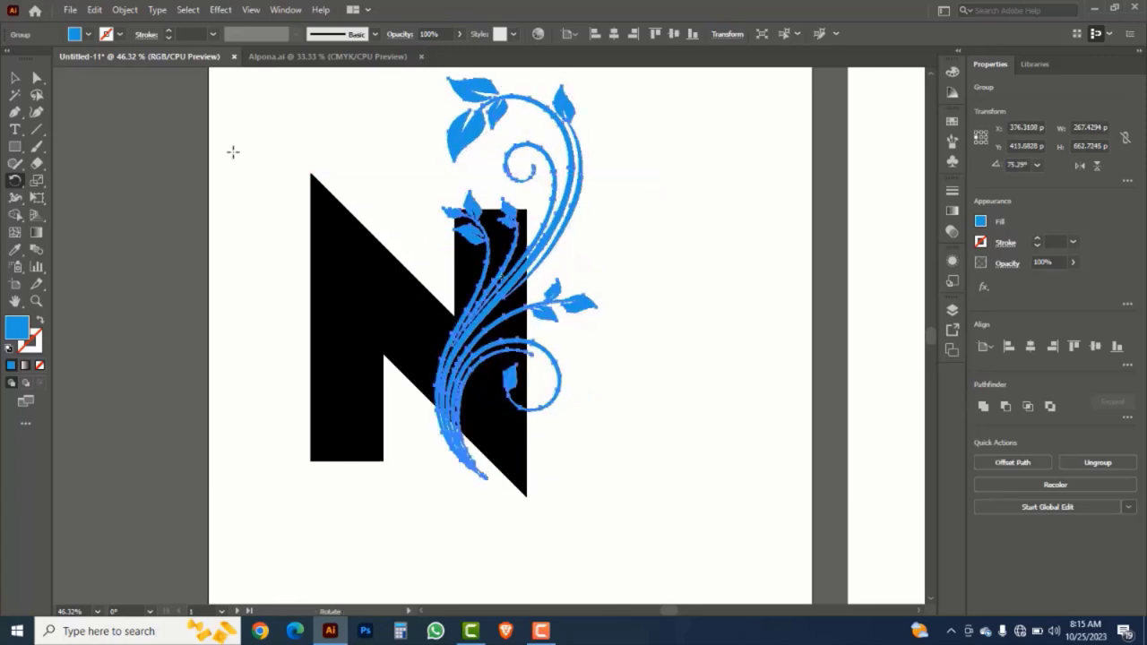
pyautogui.click(15, 78)
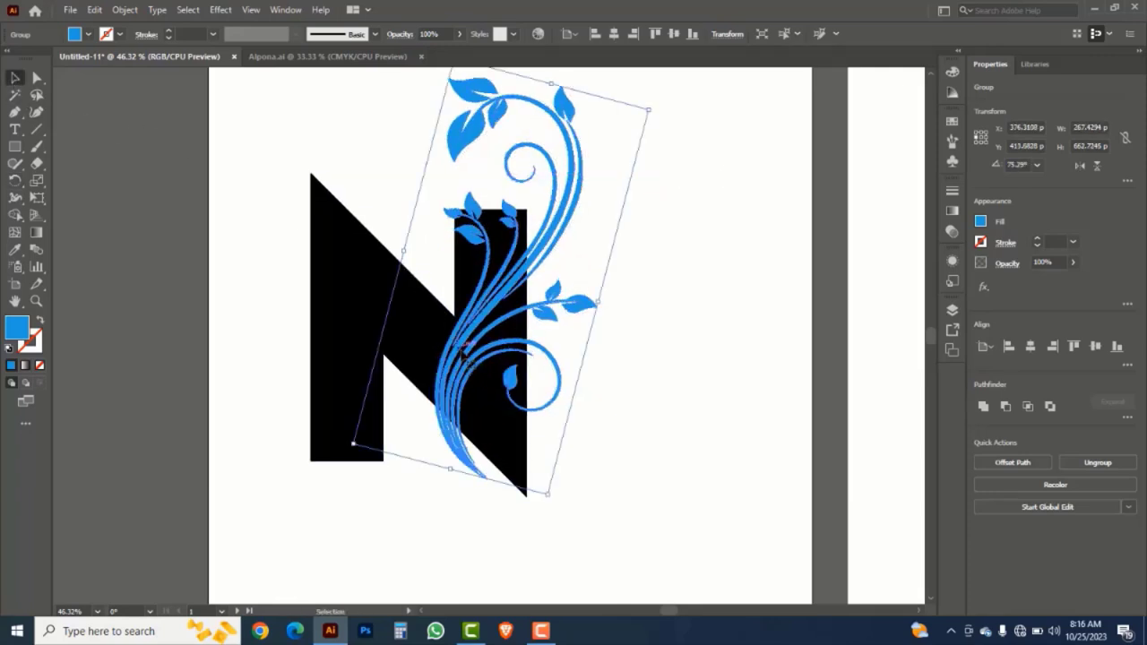
pyautogui.moveTo(466, 345); pyautogui.dragTo(460, 324)
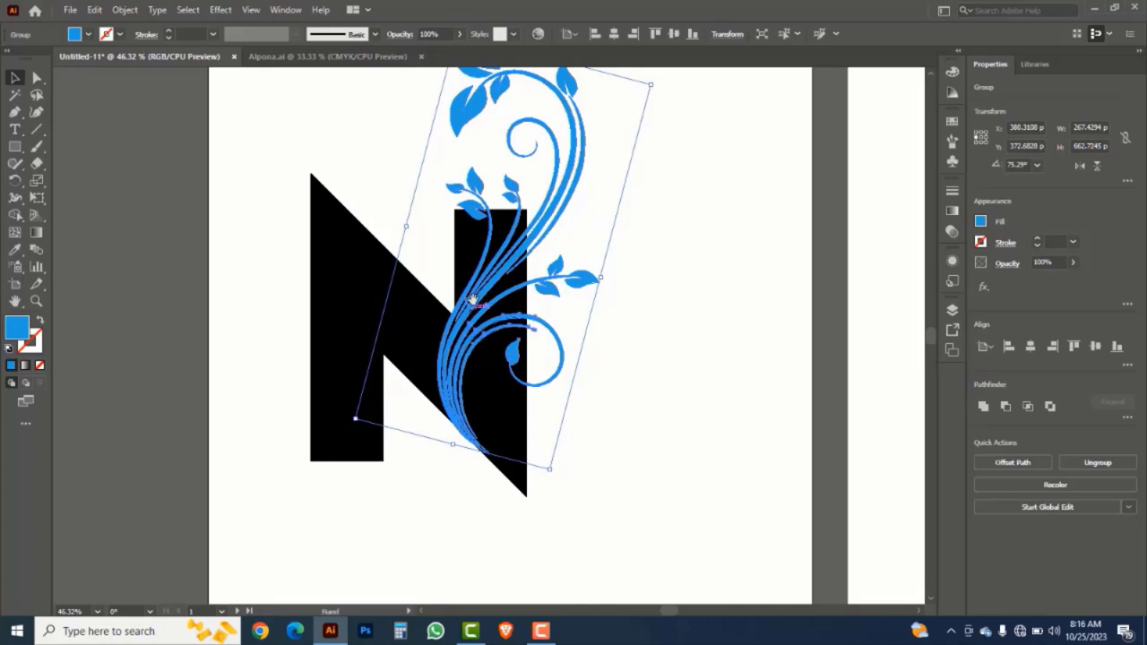
pyautogui.scroll(3, 463, 328)
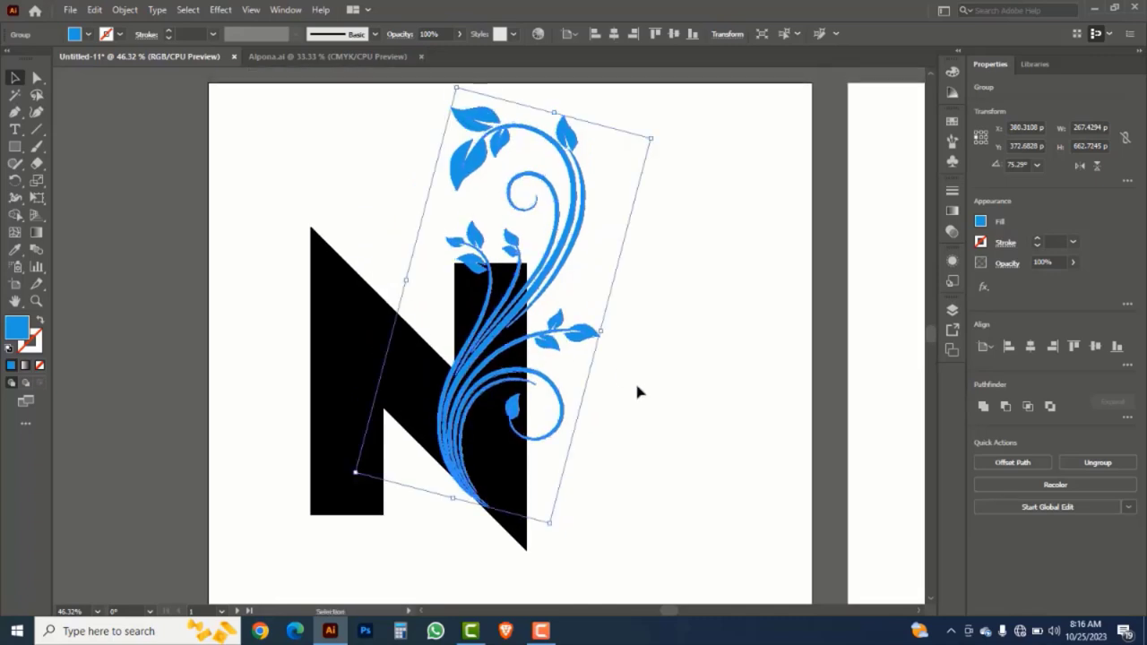
pyautogui.click(654, 510)
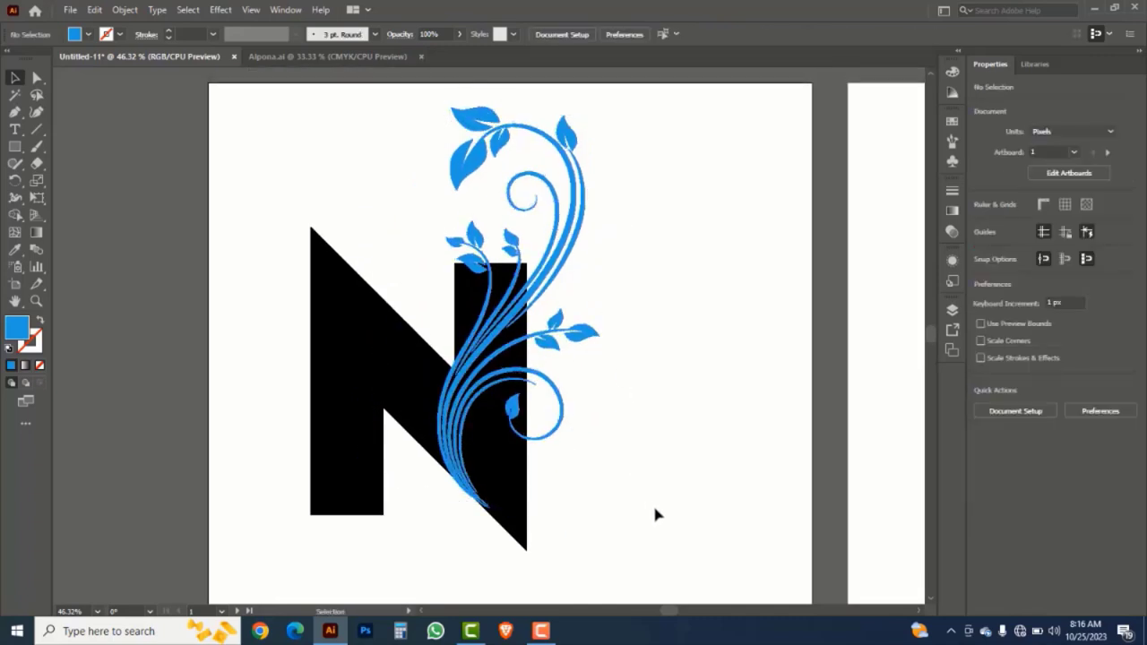
# - Offset the leafy swirl's path by 10 px with miter joins and unite the result into a single shape
pyautogui.click(554, 267)
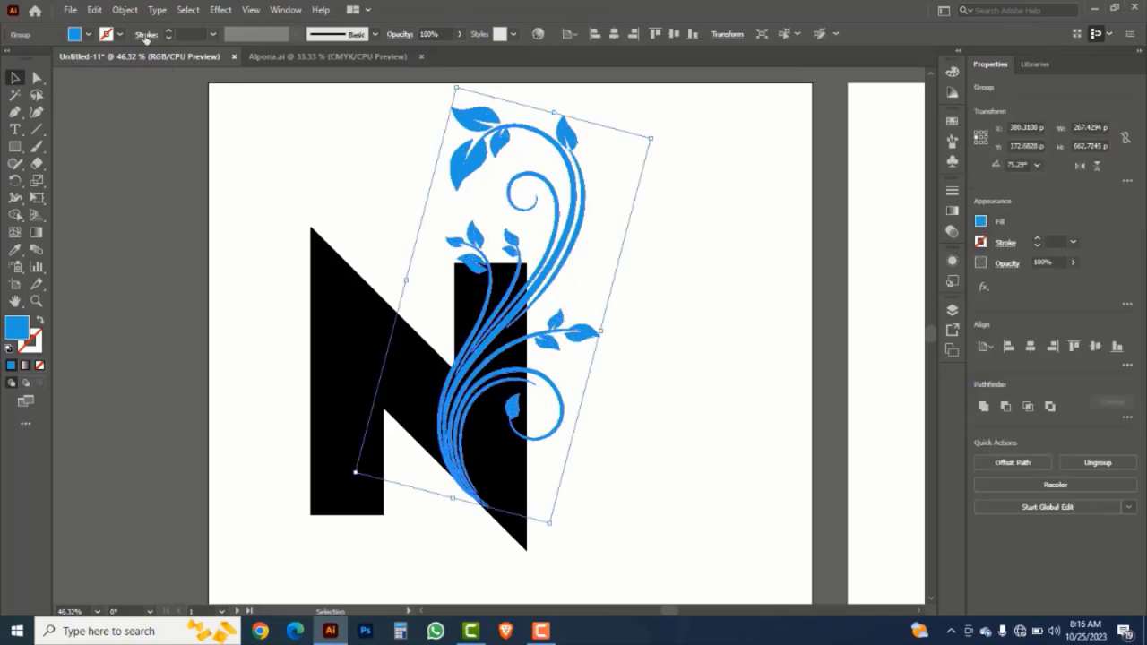
pyautogui.click(124, 10)
pyautogui.moveTo(180, 355)
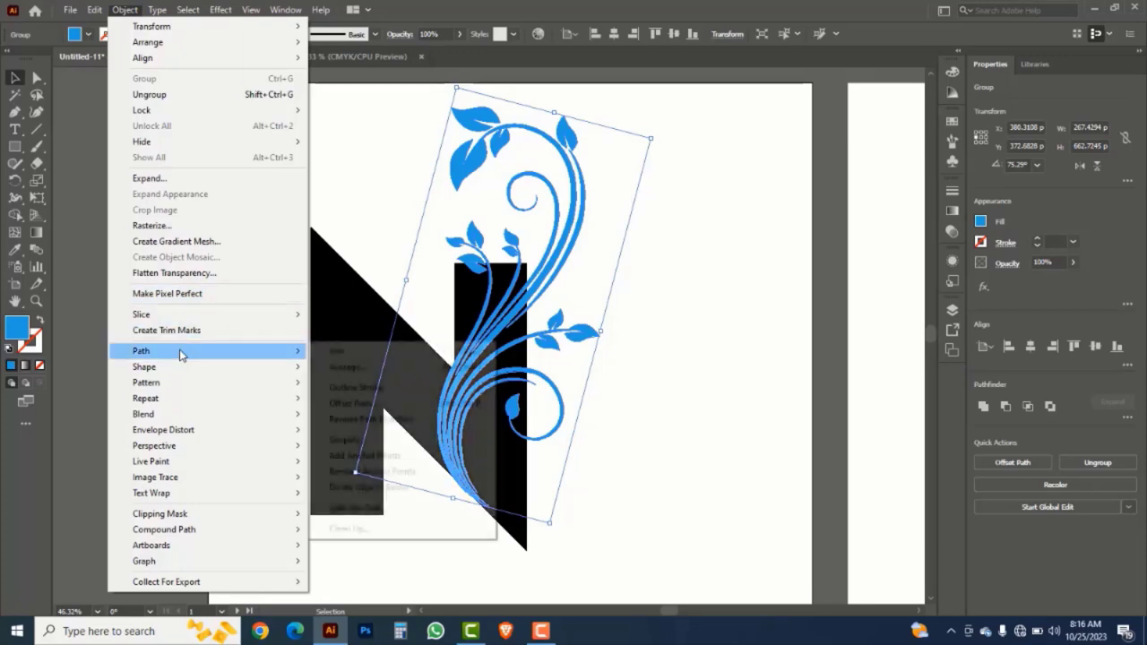
pyautogui.click(384, 404)
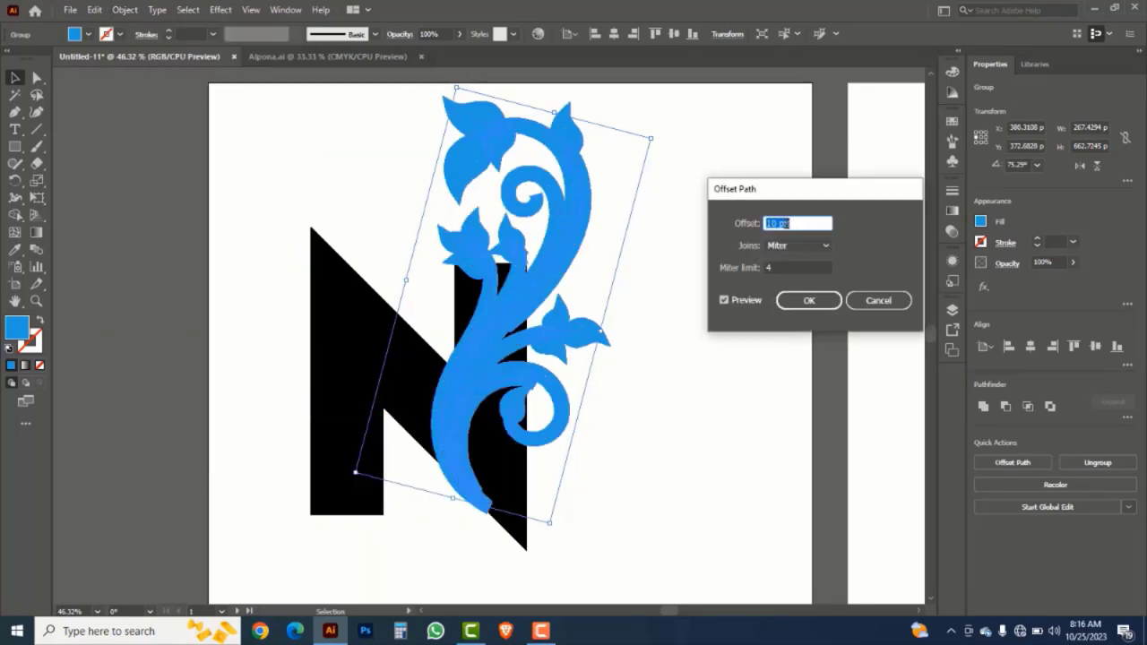
pyautogui.click(811, 300)
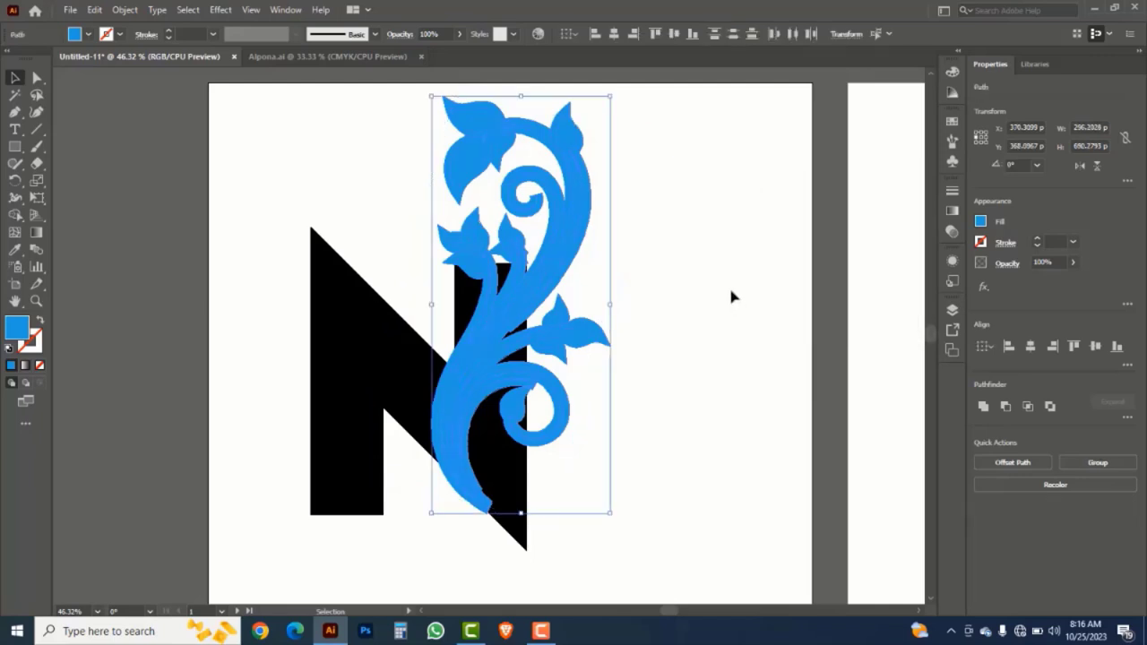
pyautogui.click(982, 408)
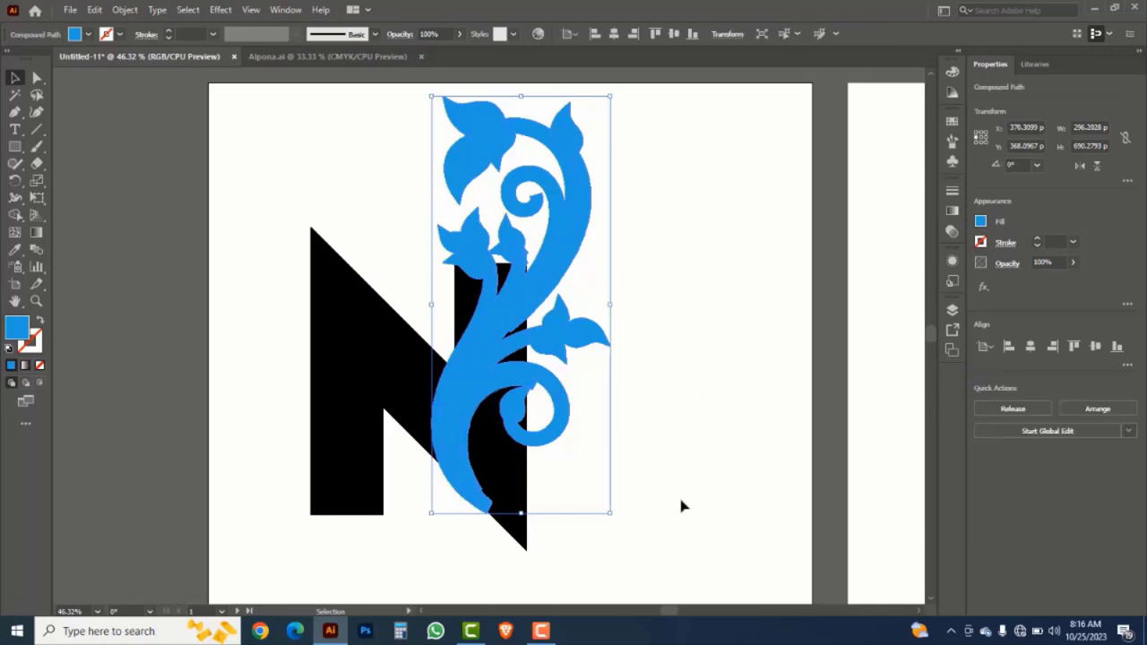
# - Cut the offset swirl out of the N with Shape Builder, removing all regions except the N's left stem and upper diagonal
pyautogui.moveTo(681, 507); pyautogui.dragTo(282, 266)
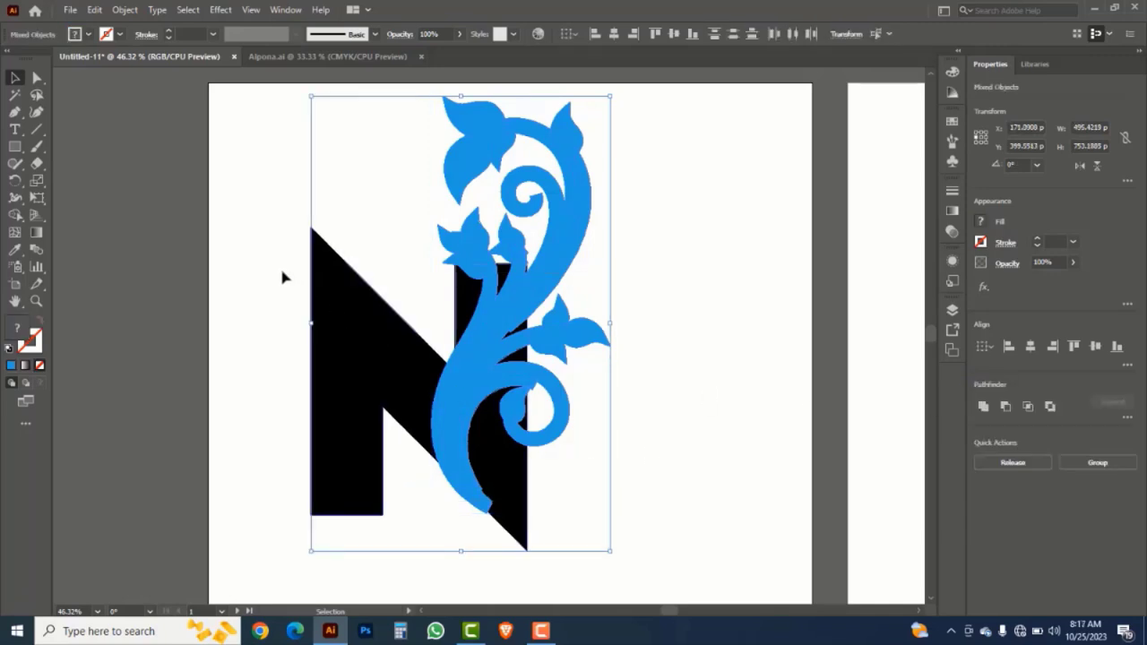
pyautogui.click(16, 217)
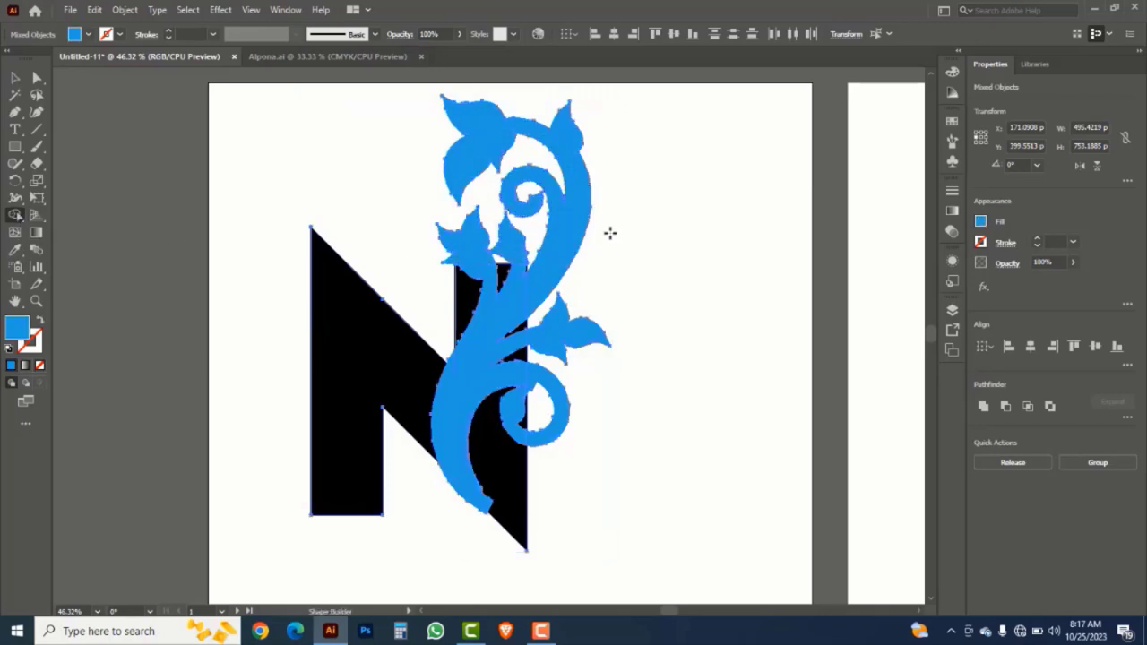
pyautogui.moveTo(611, 165); pyautogui.dragTo(564, 216)
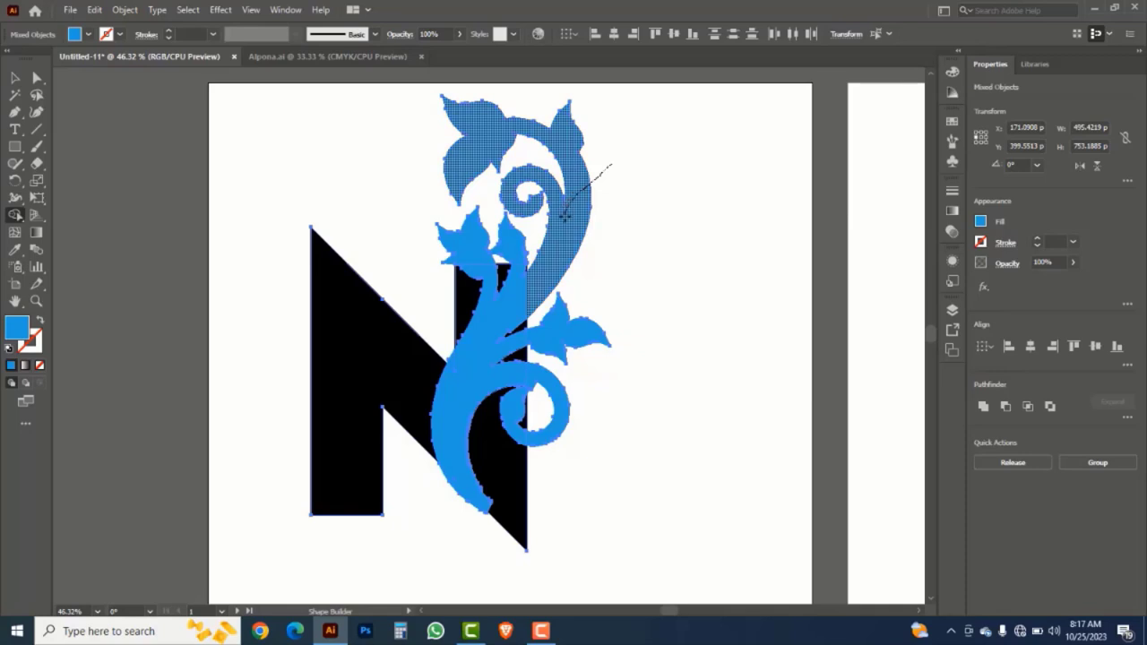
pyautogui.moveTo(549, 256)
pyautogui.mouseDown()
pyautogui.moveTo(515, 293)
pyautogui.moveTo(563, 385)
pyautogui.moveTo(558, 427)
pyautogui.mouseUp()
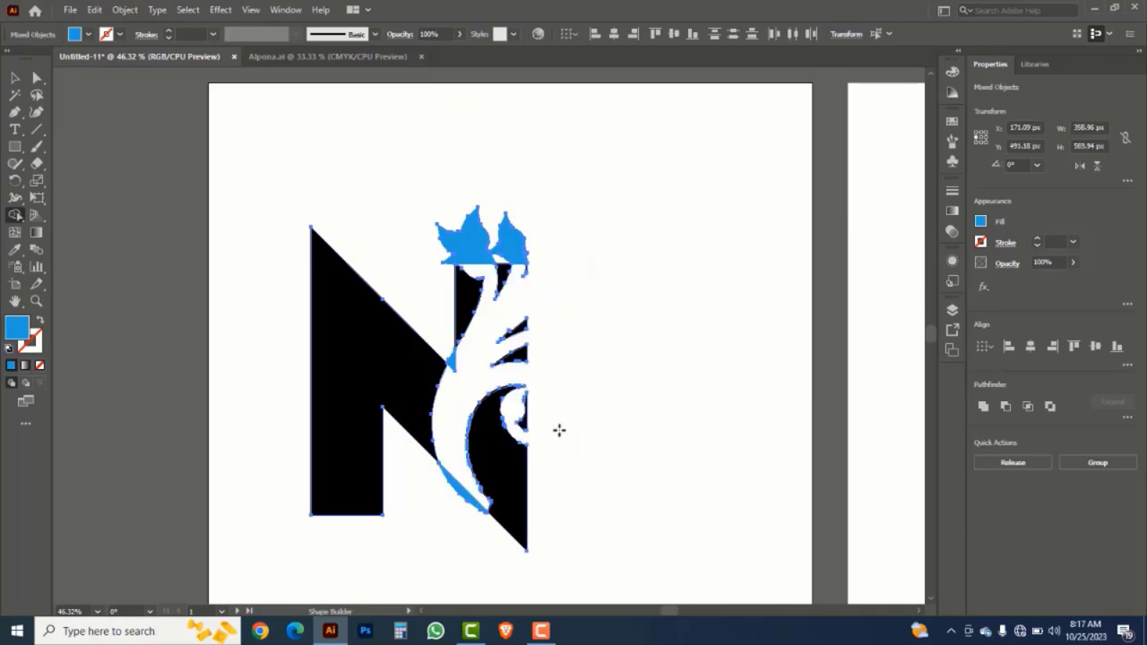
pyautogui.moveTo(568, 553)
pyautogui.mouseDown()
pyautogui.moveTo(519, 435)
pyautogui.moveTo(511, 296)
pyautogui.mouseUp()
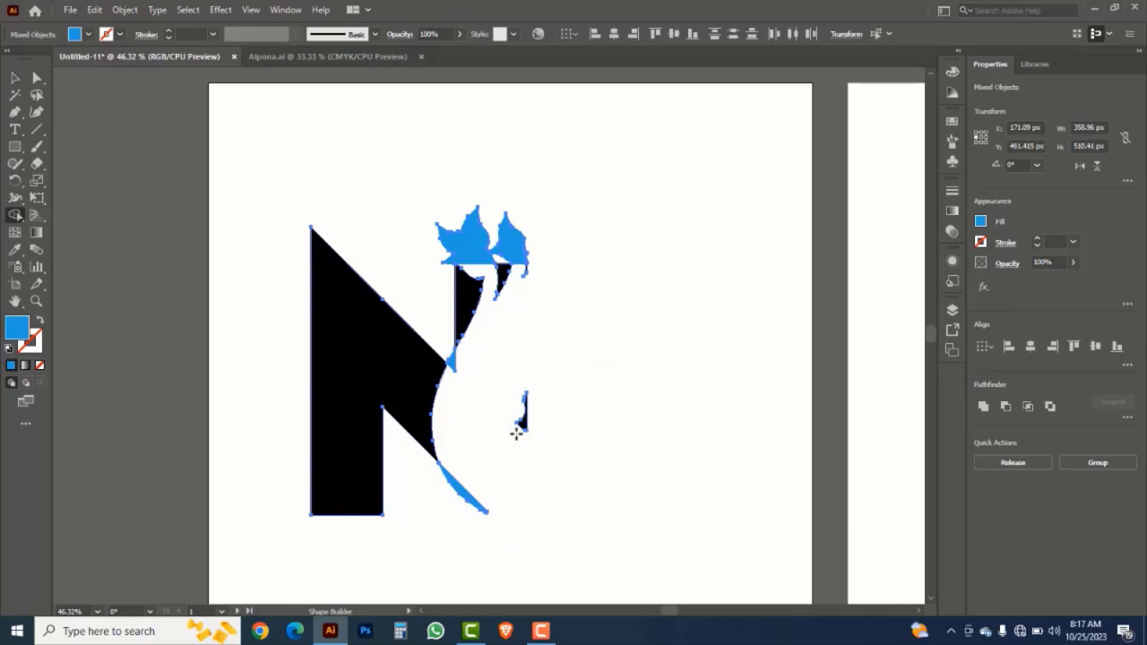
pyautogui.keyDown('alt'); pyautogui.click(470, 490); pyautogui.keyUp('alt')
pyautogui.moveTo(516, 337)
pyautogui.mouseDown()
pyautogui.moveTo(452, 271)
pyautogui.moveTo(452, 234)
pyautogui.moveTo(528, 269)
pyautogui.mouseUp()
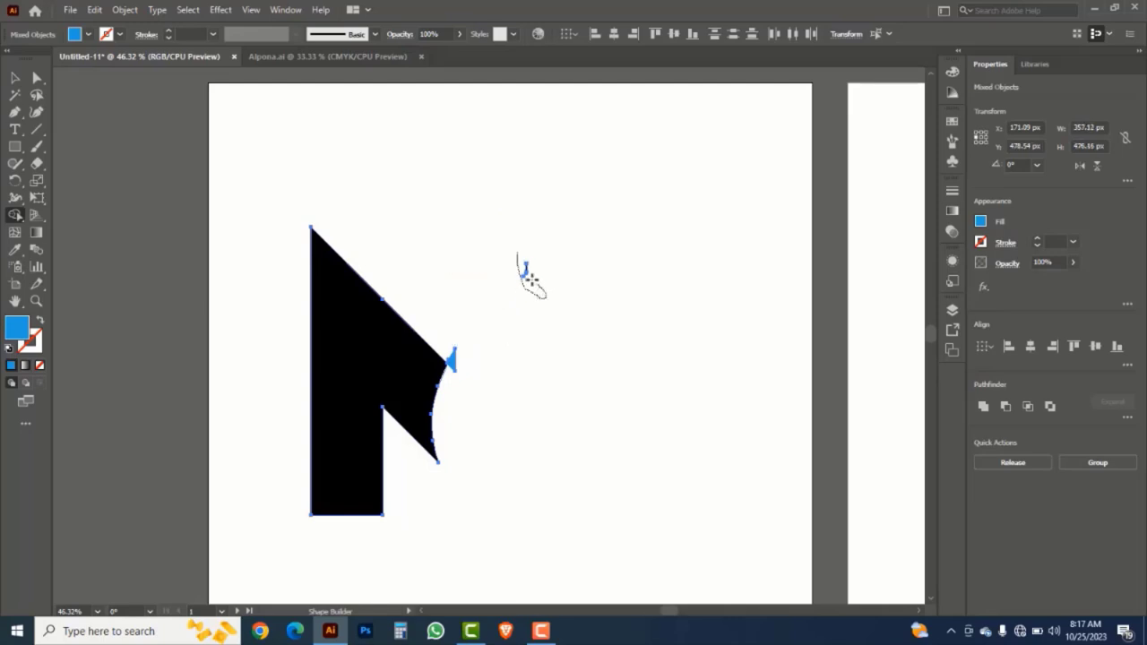
pyautogui.keyDown('alt'); pyautogui.click(524, 269); pyautogui.keyUp('alt')
pyautogui.keyDown('alt'); pyautogui.click(452, 359); pyautogui.keyUp('alt')
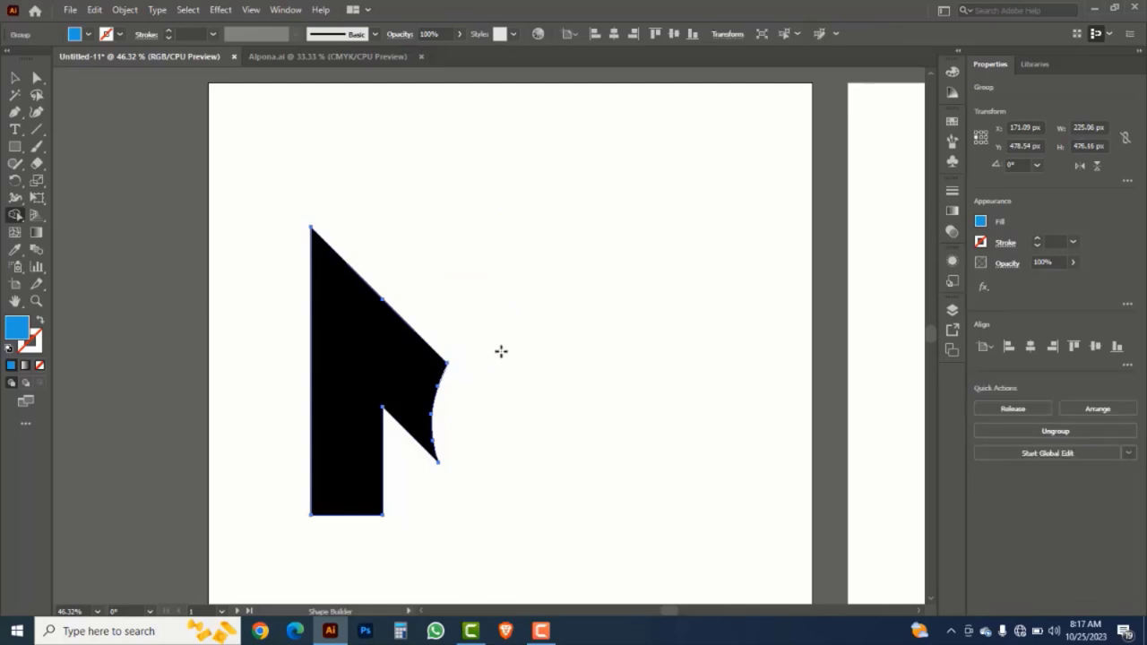
# - Paste the original leafy swirl in place along the curved cut edge of the trimmed N
pyautogui.click(16, 79)
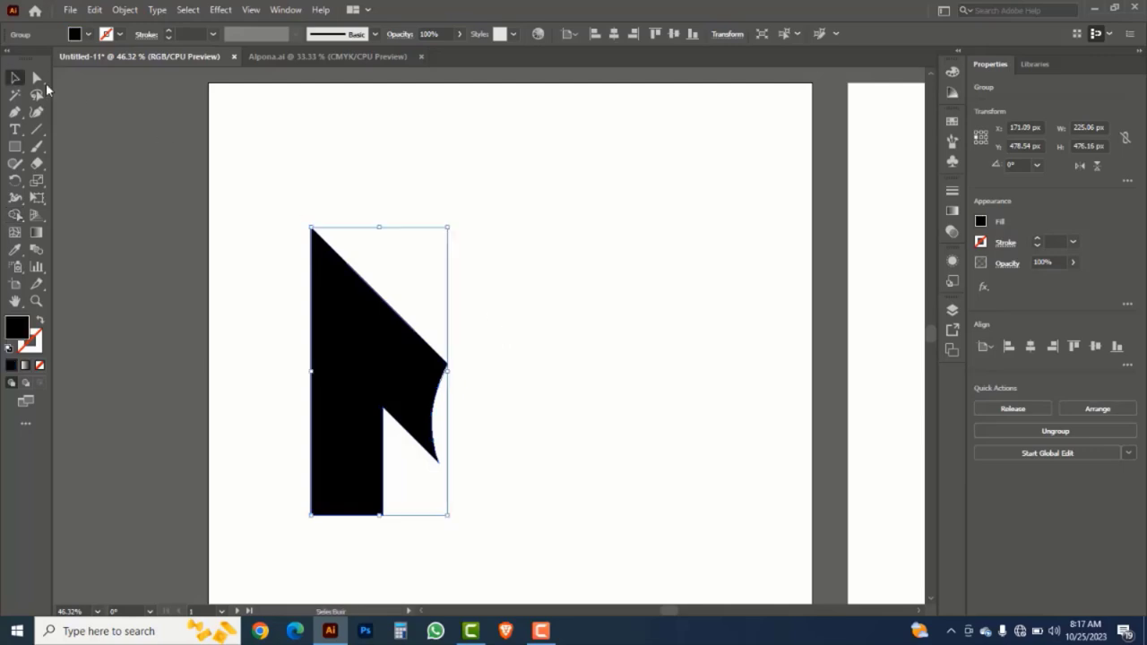
pyautogui.click(506, 410)
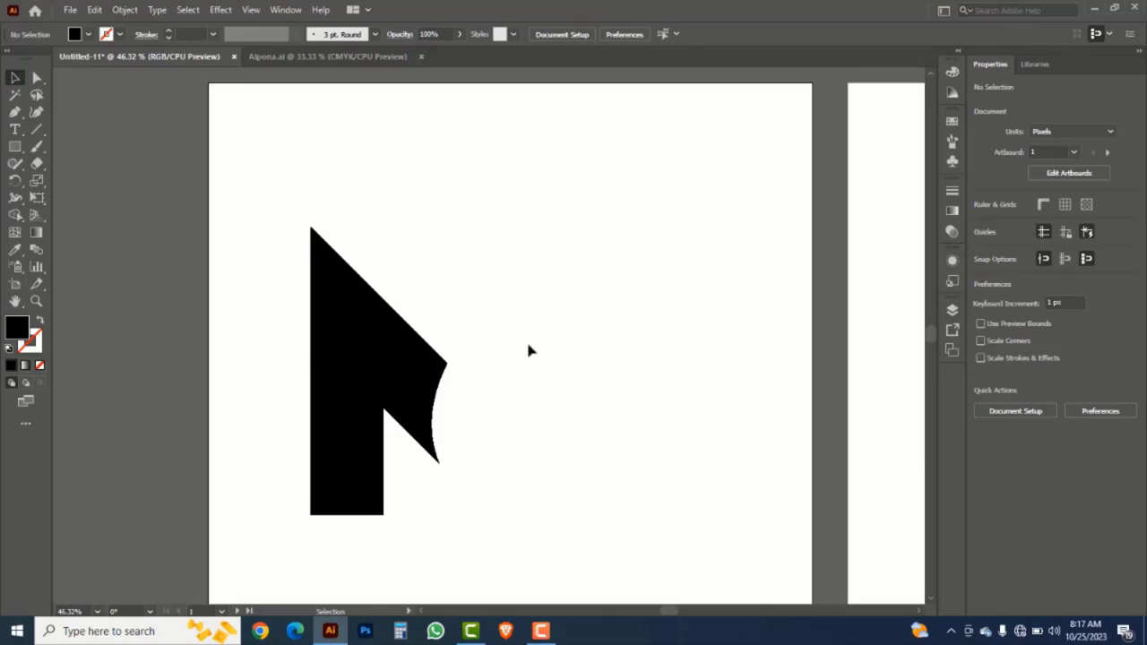
pyautogui.hotkey('ctrl', 'v')
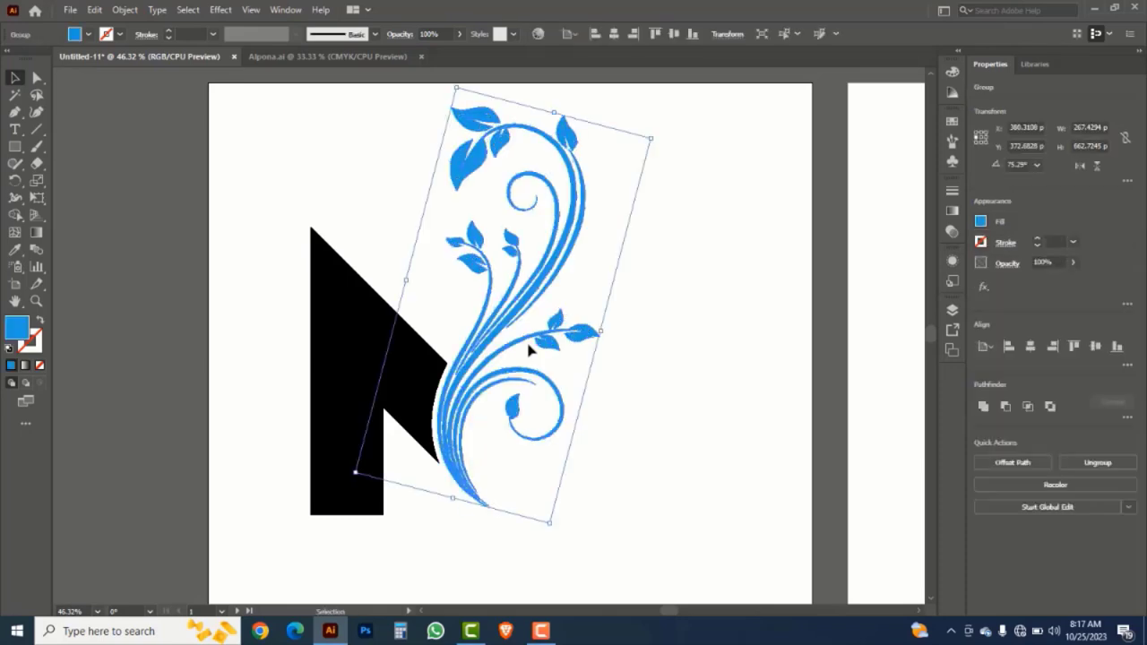
pyautogui.click(661, 346)
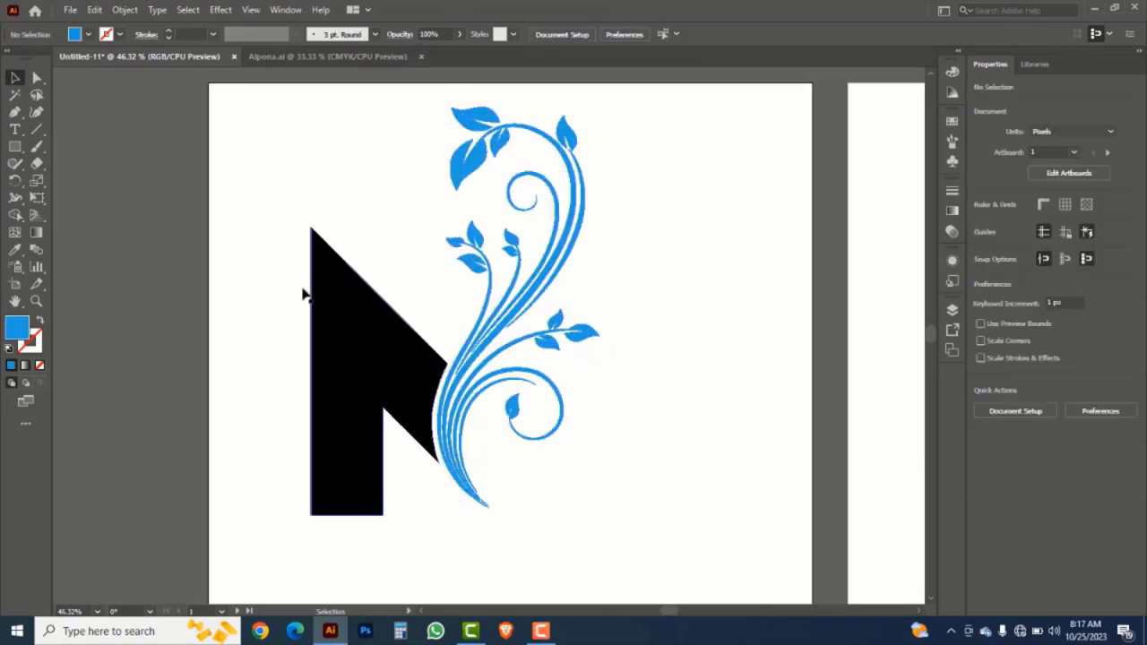
# - Fill the trimmed N with a linear gradient and set its end colour stop to dark red 670000
pyautogui.moveTo(274, 252); pyautogui.dragTo(347, 343)
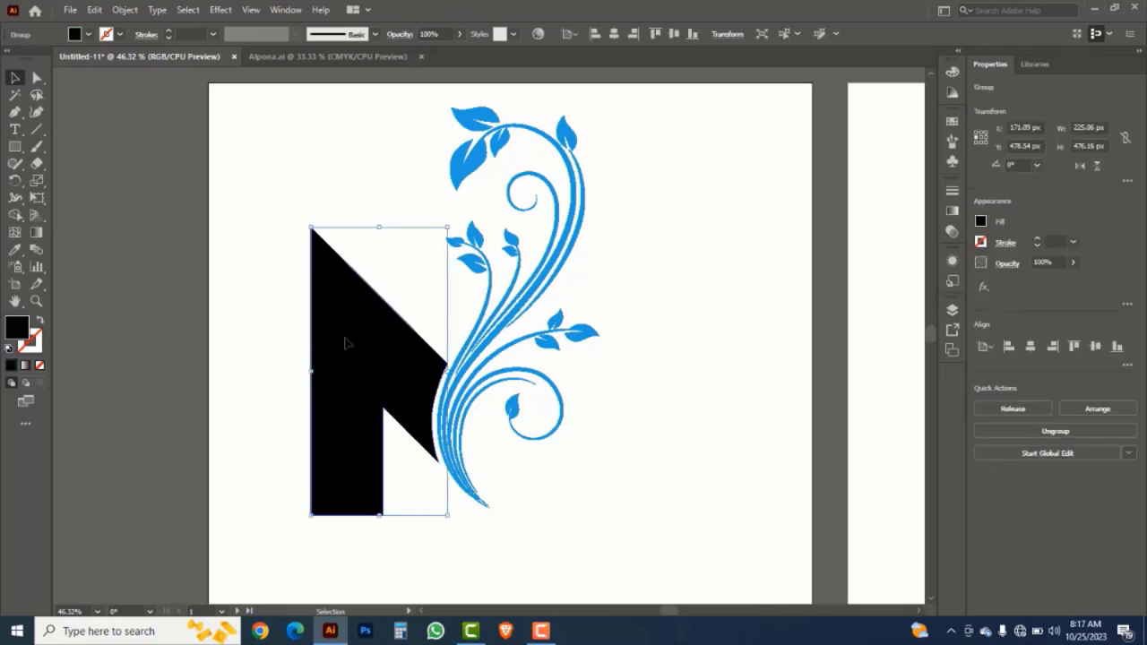
pyautogui.click(952, 215)
pyautogui.click(849, 291)
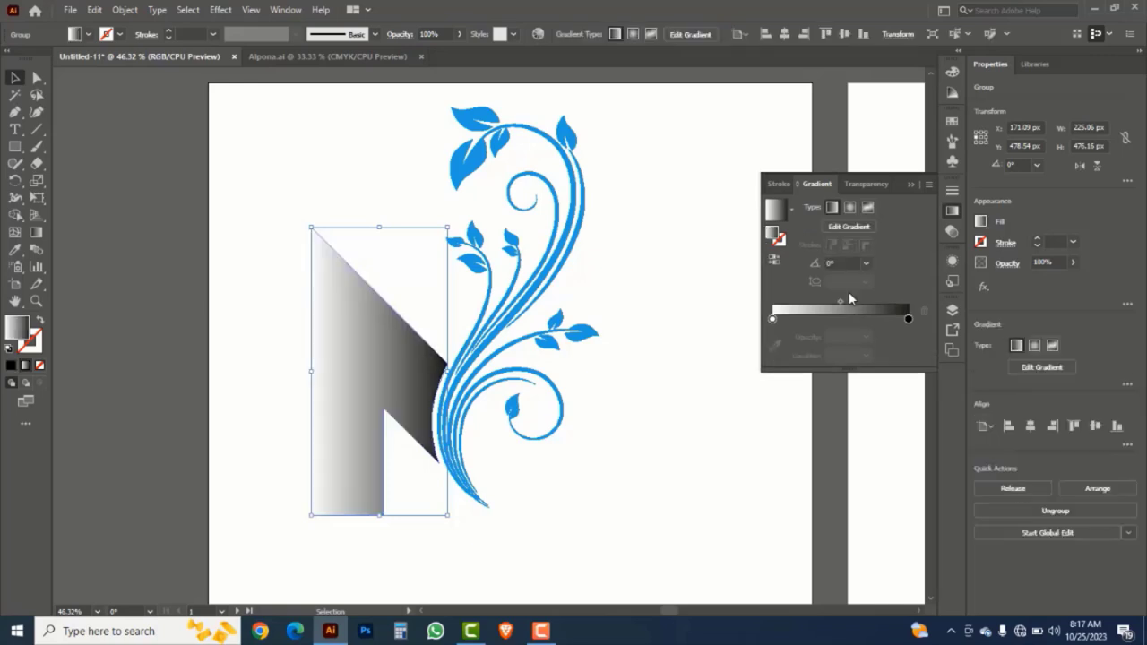
pyautogui.click(909, 319)
pyautogui.doubleClick(909, 318)
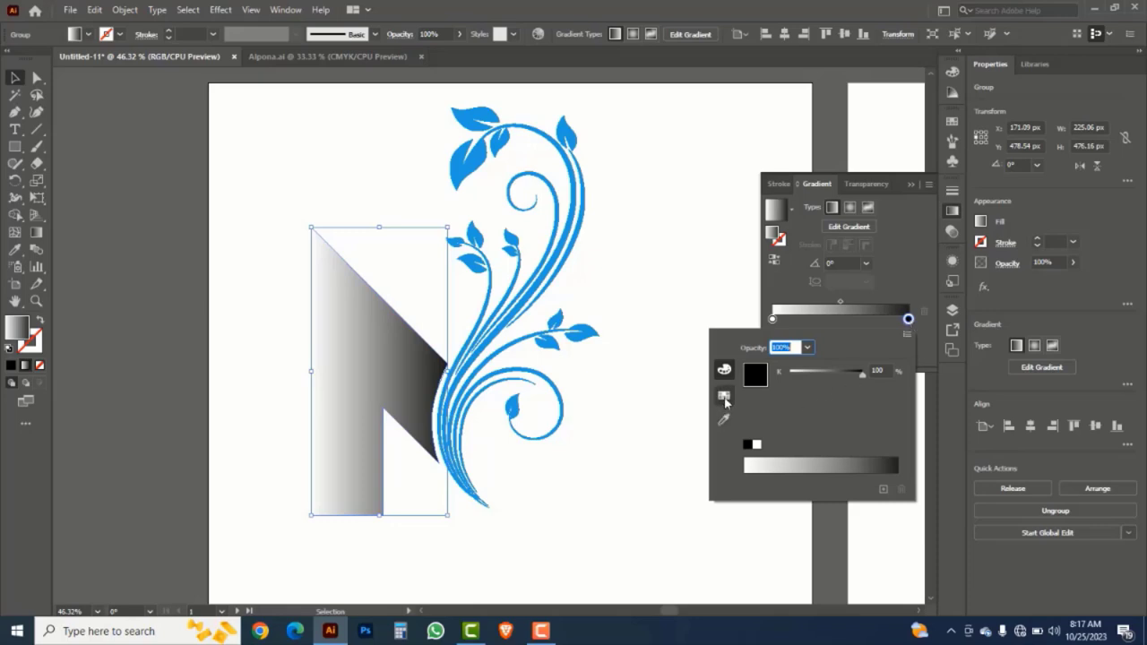
pyautogui.click(724, 395)
pyautogui.click(764, 365)
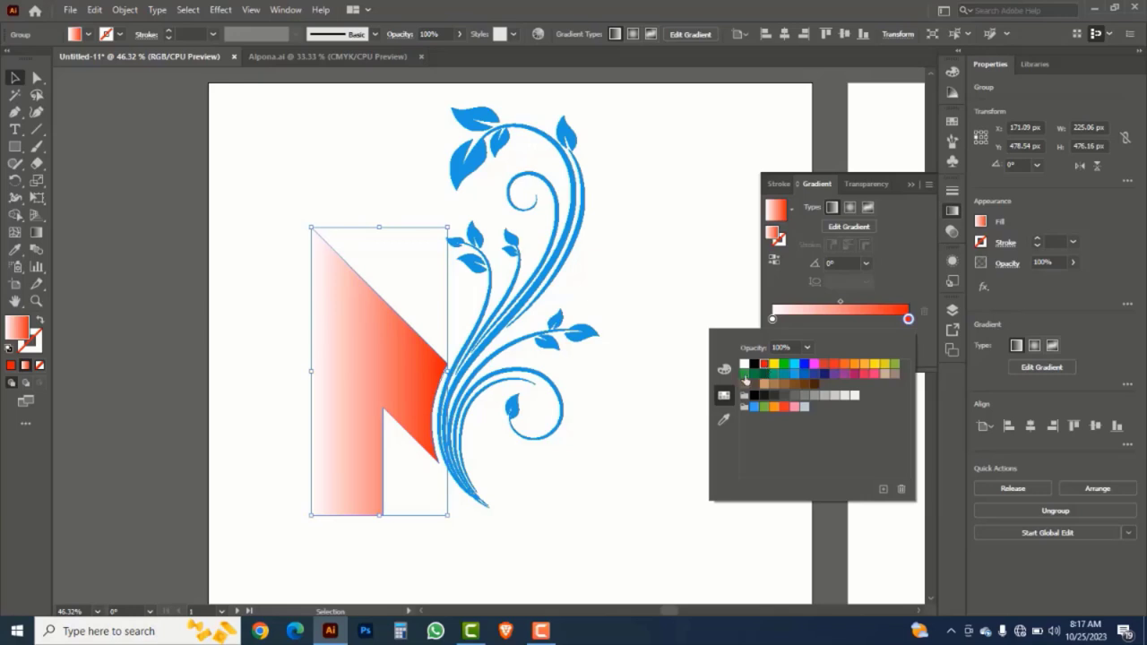
pyautogui.click(724, 369)
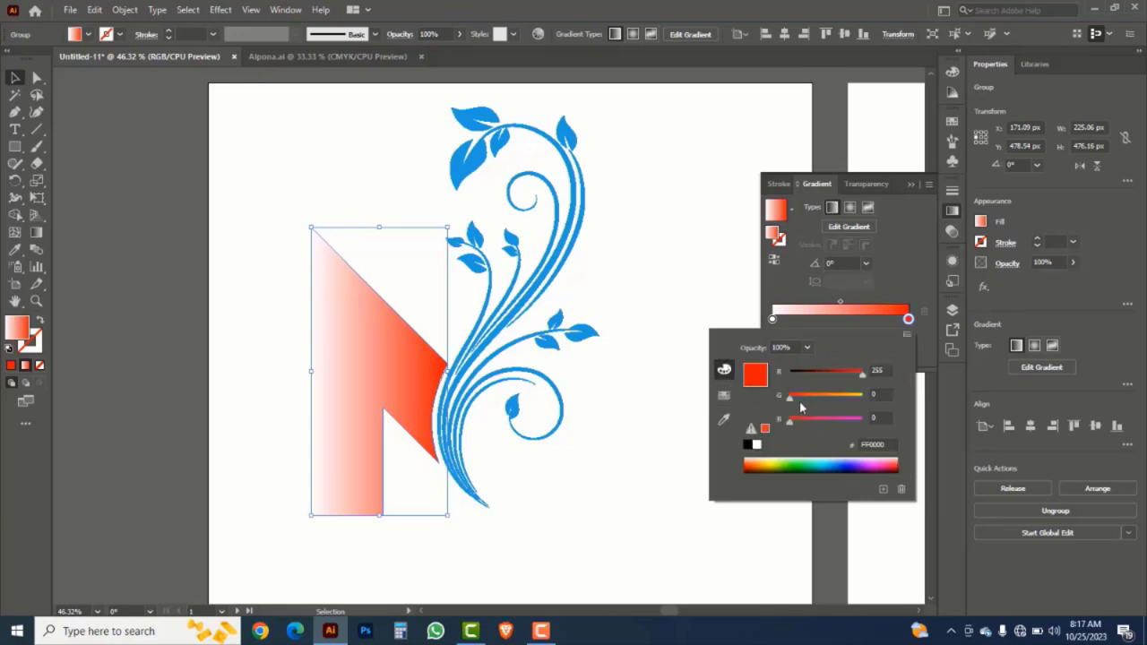
pyautogui.moveTo(860, 376); pyautogui.dragTo(816, 372)
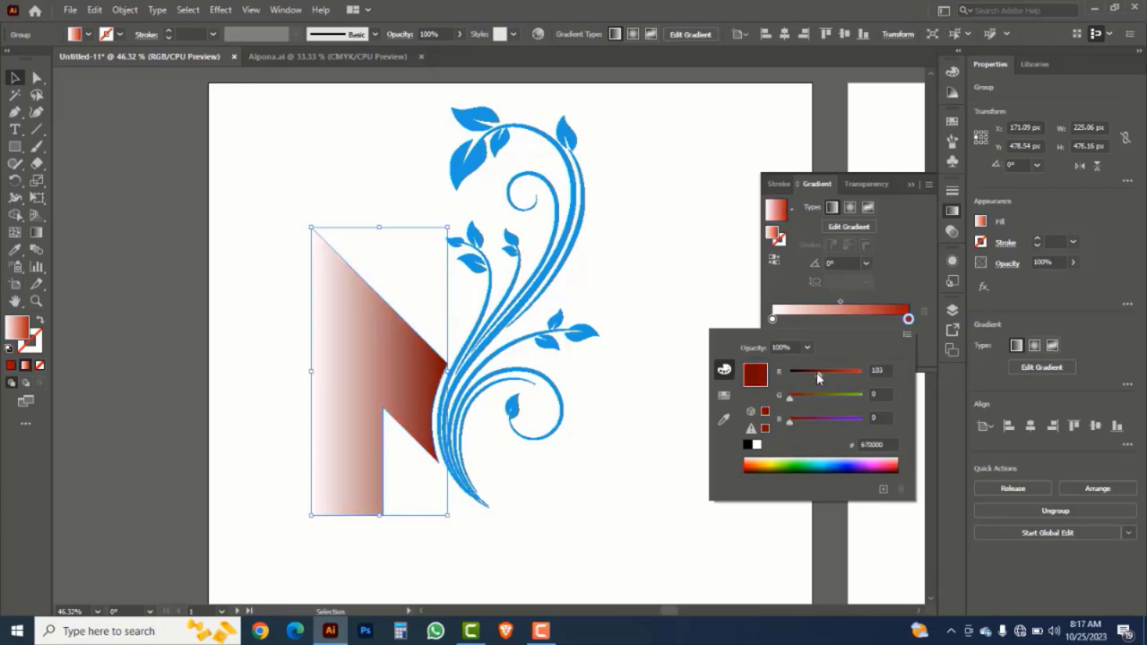
# - Set the start colour stop of the N's gradient to the RGB Red swatch
pyautogui.click(773, 320)
pyautogui.doubleClick(772, 320)
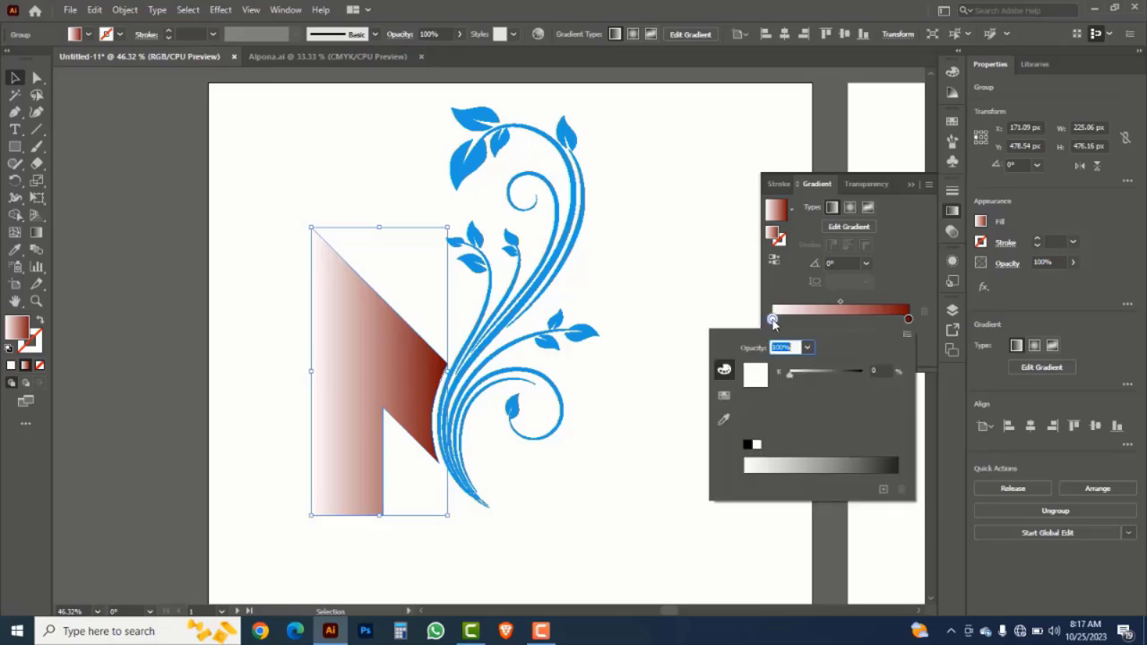
pyautogui.click(724, 396)
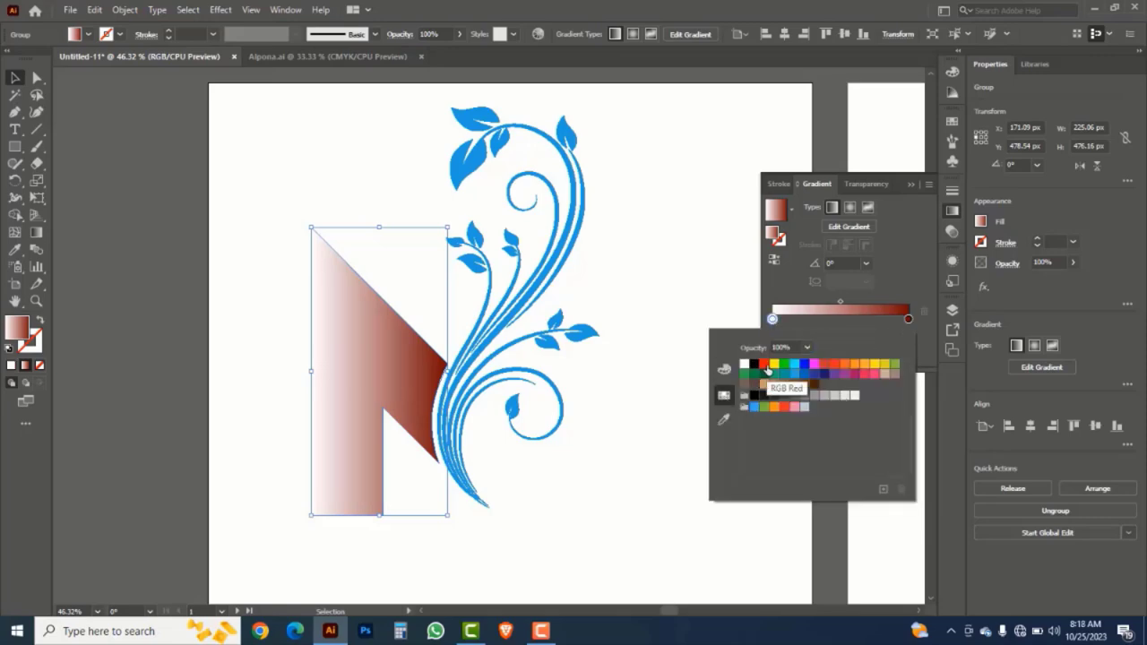
pyautogui.click(763, 365)
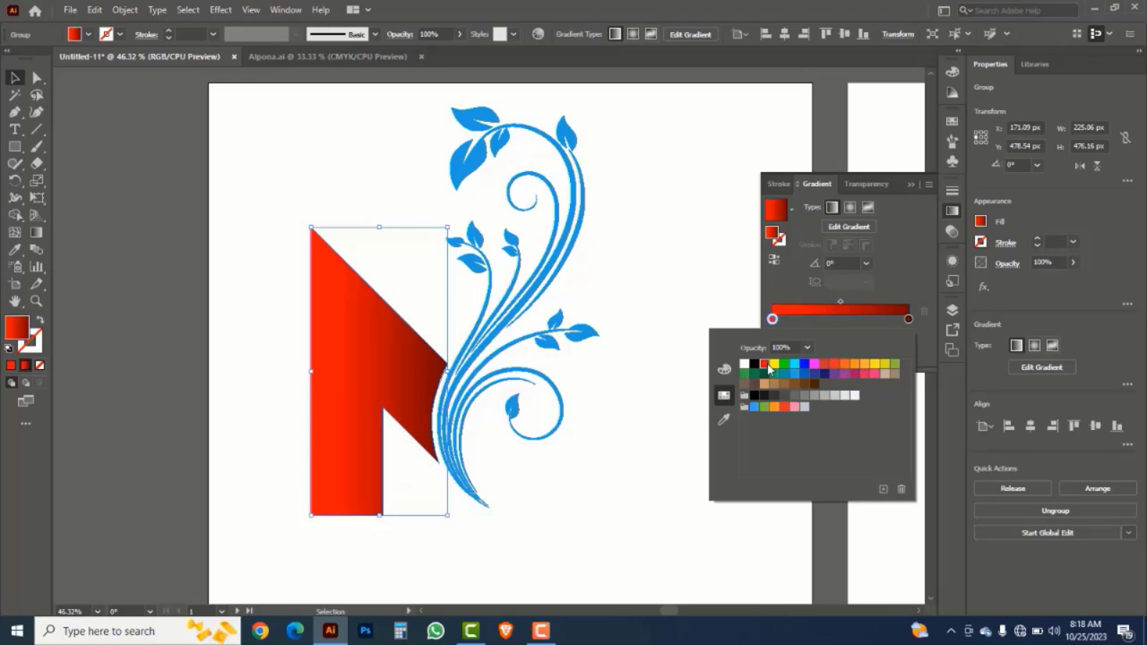
pyautogui.click(600, 370)
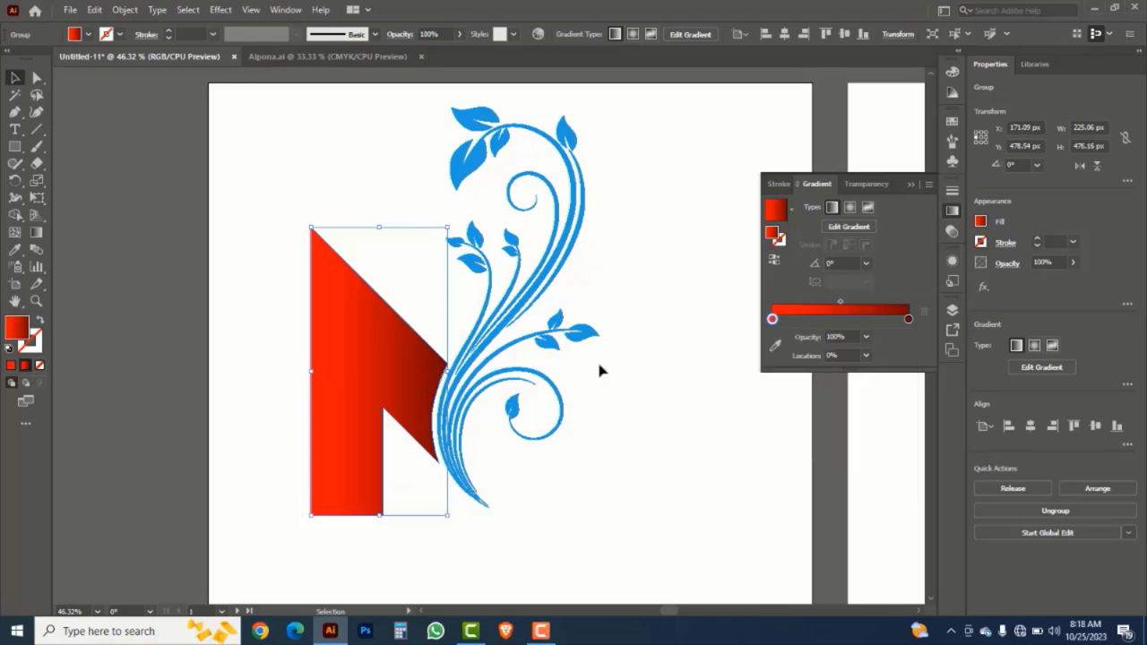
# - Fill the leafy swirl with the same red to dark red linear gradient
pyautogui.click(527, 273)
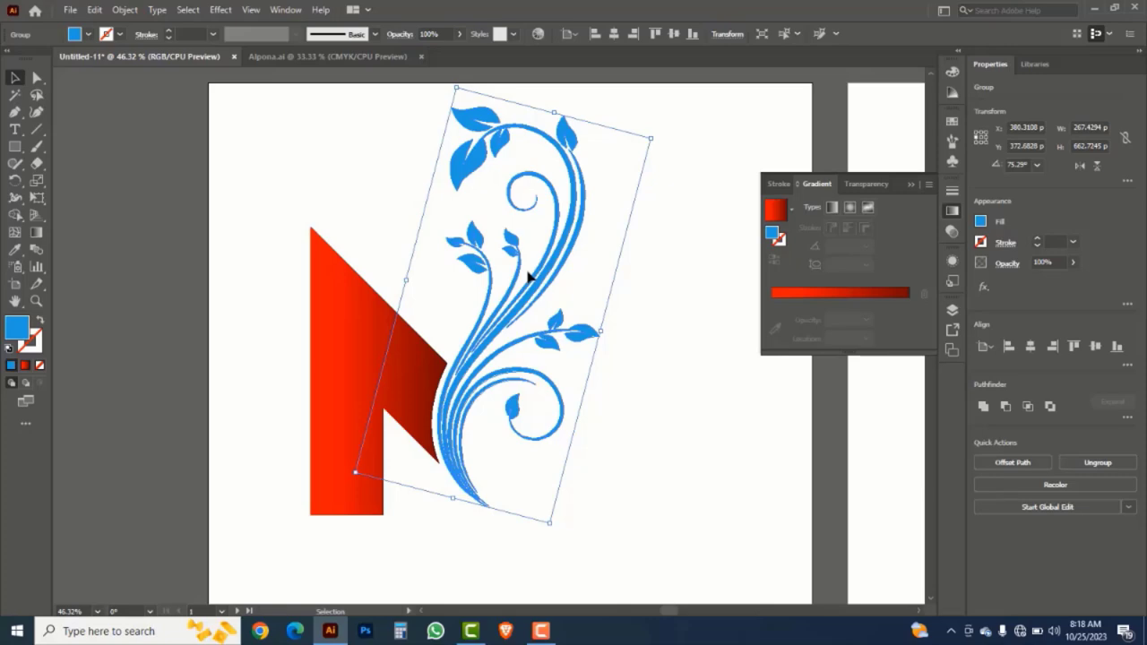
pyautogui.click(840, 294)
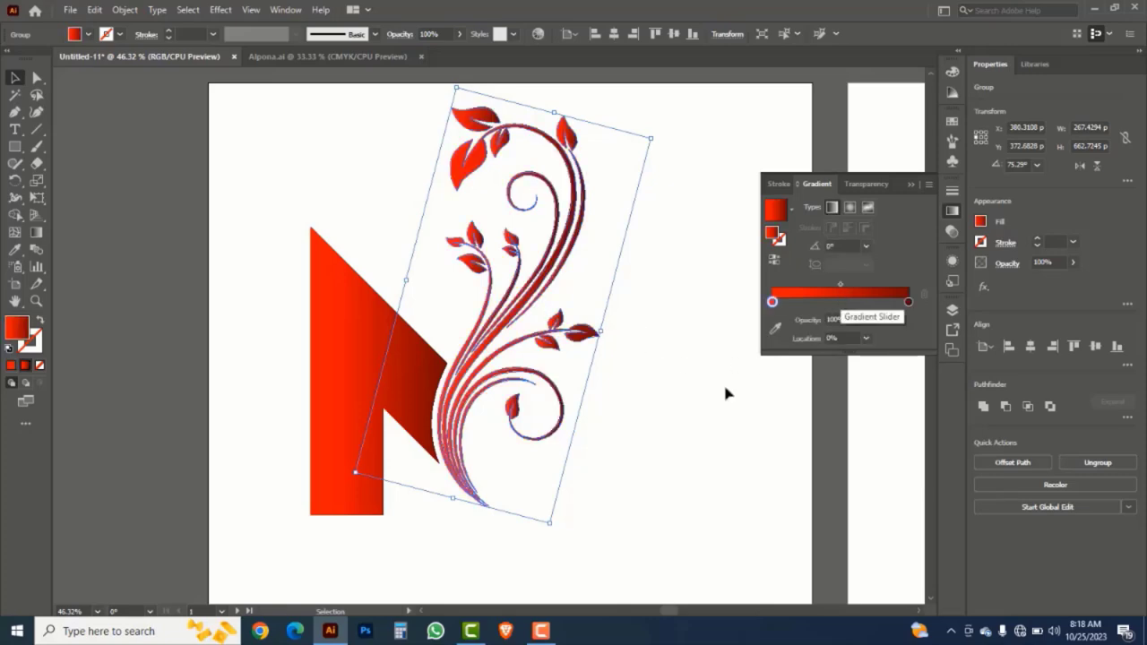
pyautogui.click(655, 433)
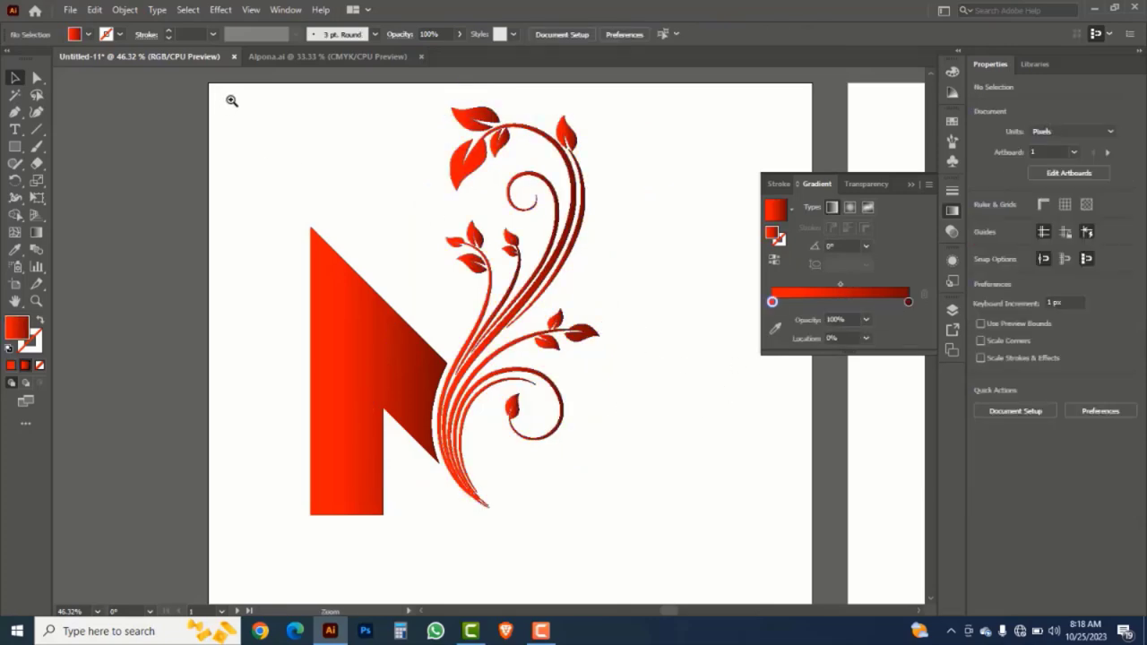
# - Change the end colour stop of the leafy swirl's gradient to a dark blue swatch
pyautogui.moveTo(233, 97); pyautogui.dragTo(697, 510)
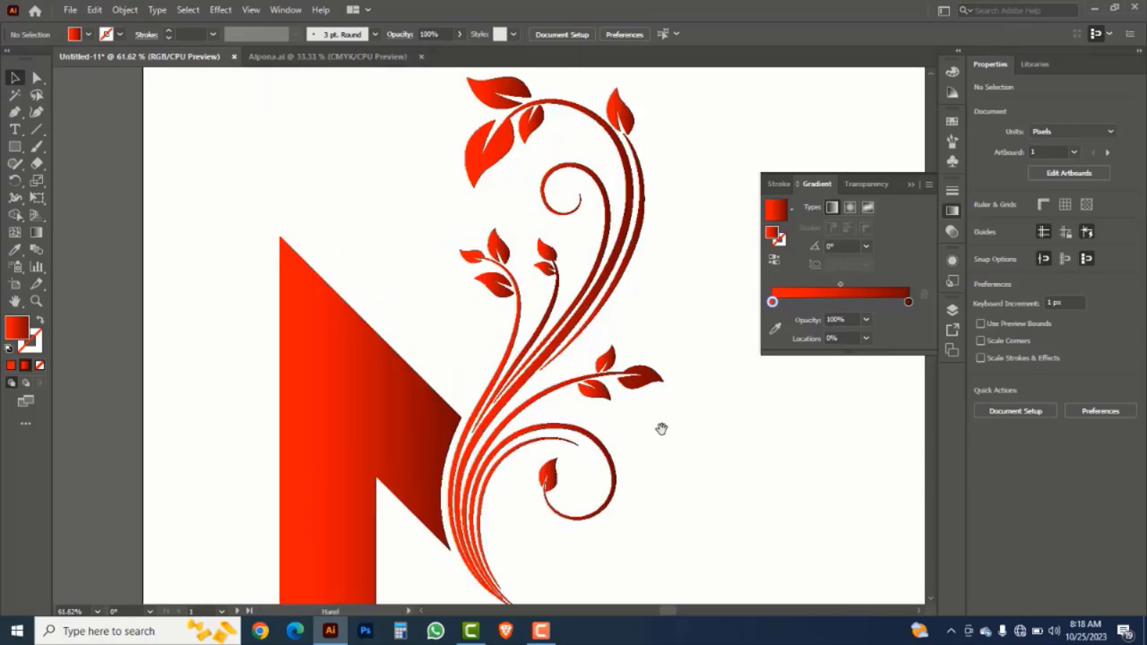
pyautogui.moveTo(661, 431); pyautogui.dragTo(662, 450)
pyautogui.moveTo(639, 515); pyautogui.dragTo(633, 485)
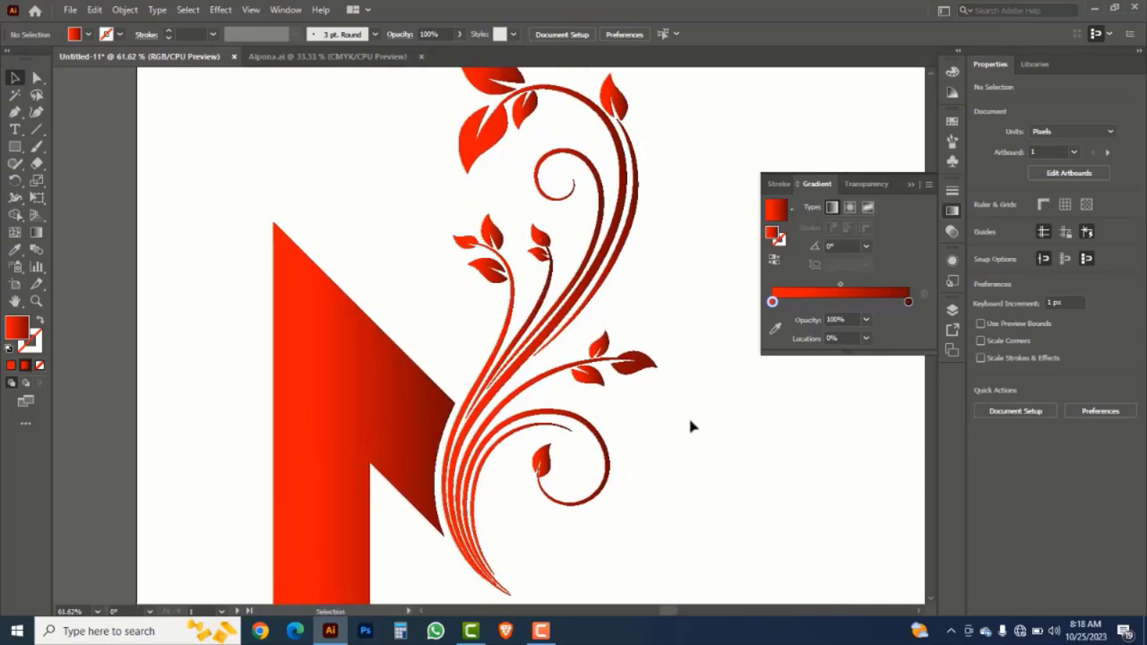
pyautogui.moveTo(686, 427); pyautogui.dragTo(681, 455)
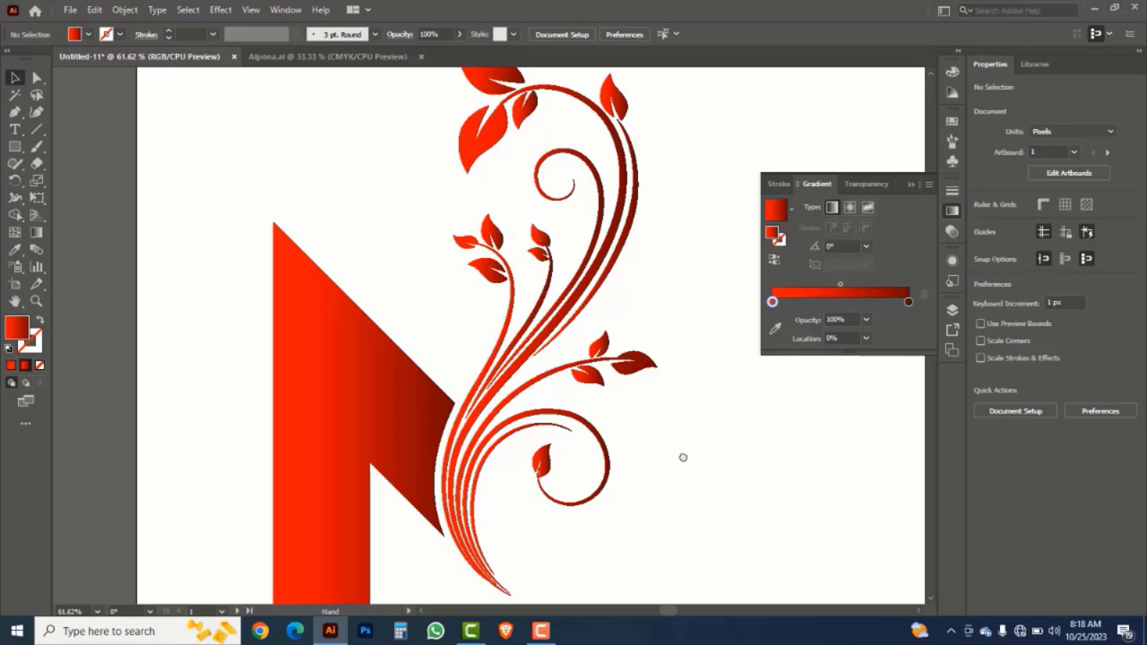
pyautogui.click(578, 299)
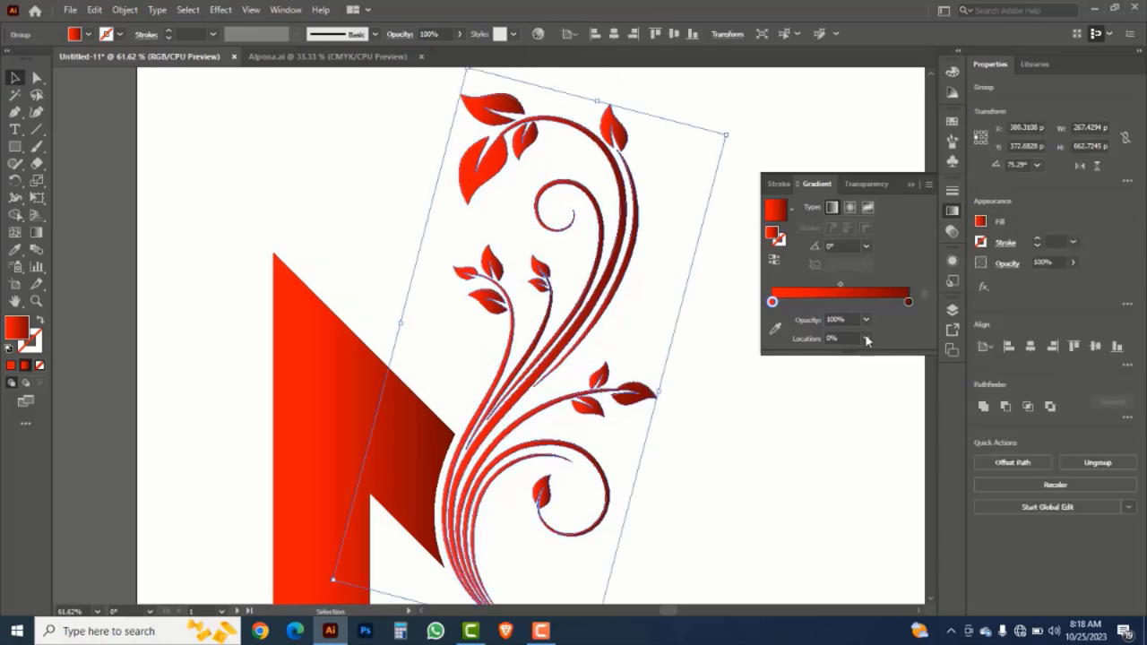
pyautogui.click(908, 302)
pyautogui.doubleClick(909, 302)
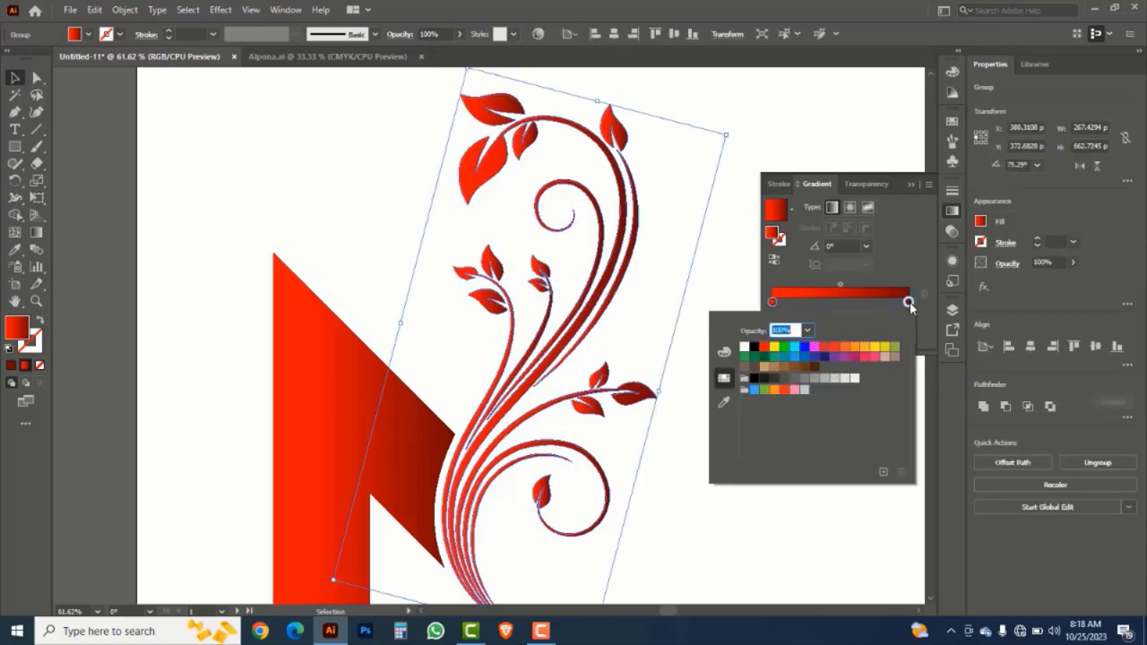
pyautogui.click(826, 362)
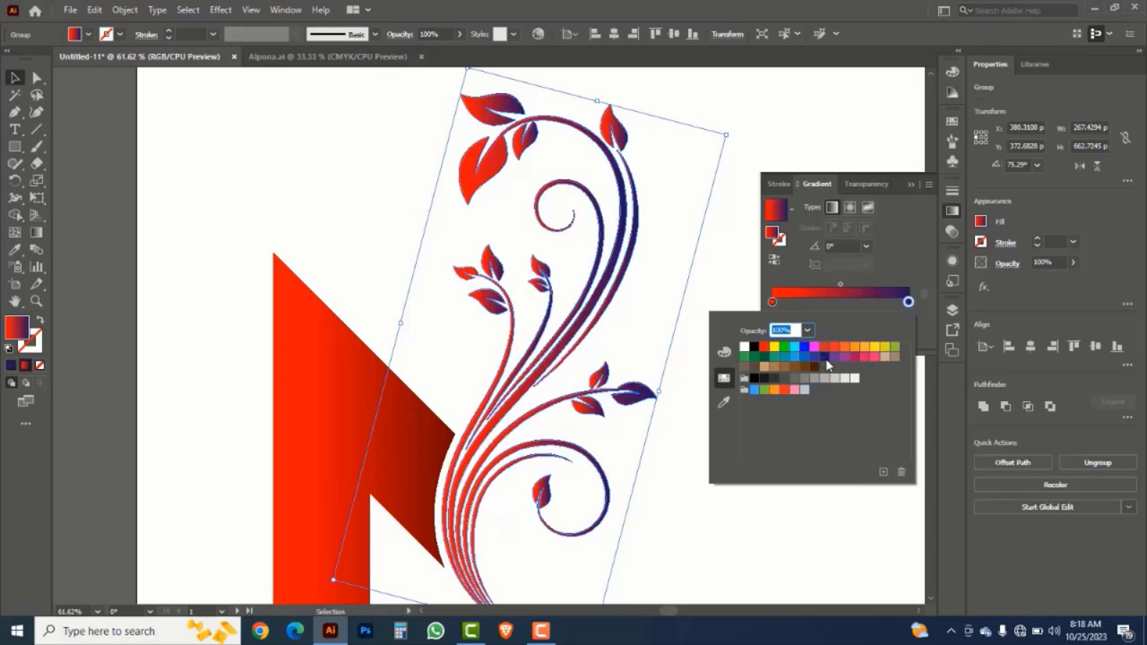
# - Change the start colour stop of the leafy swirl's gradient to the pure blue swatch
pyautogui.click(771, 303)
pyautogui.doubleClick(771, 303)
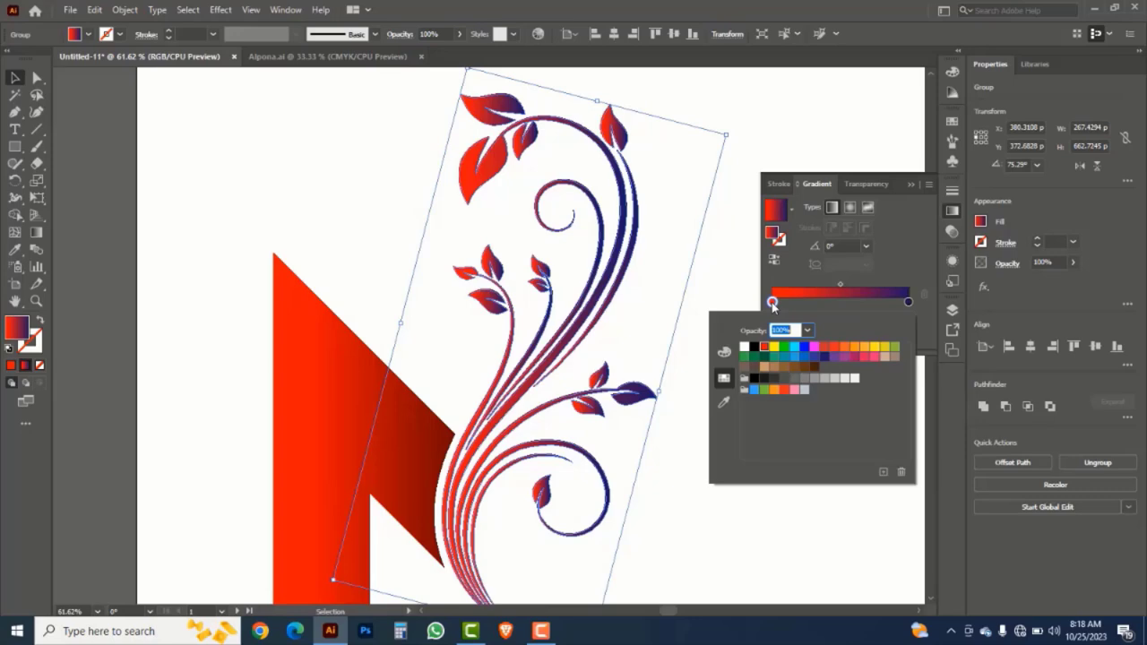
pyautogui.click(795, 349)
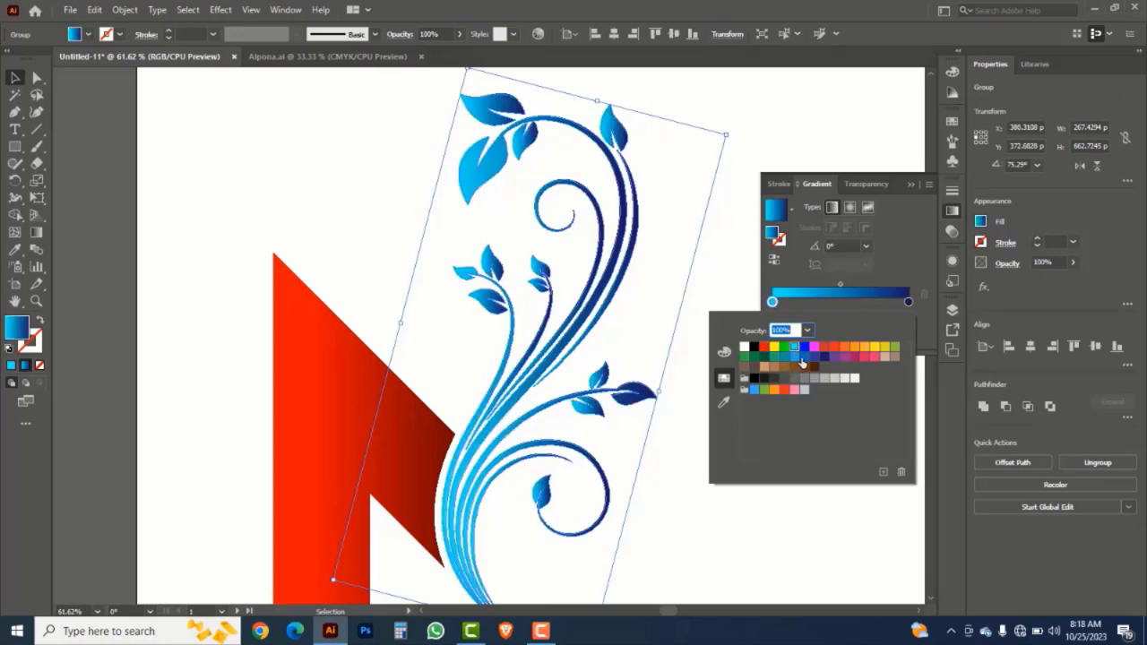
pyautogui.click(805, 348)
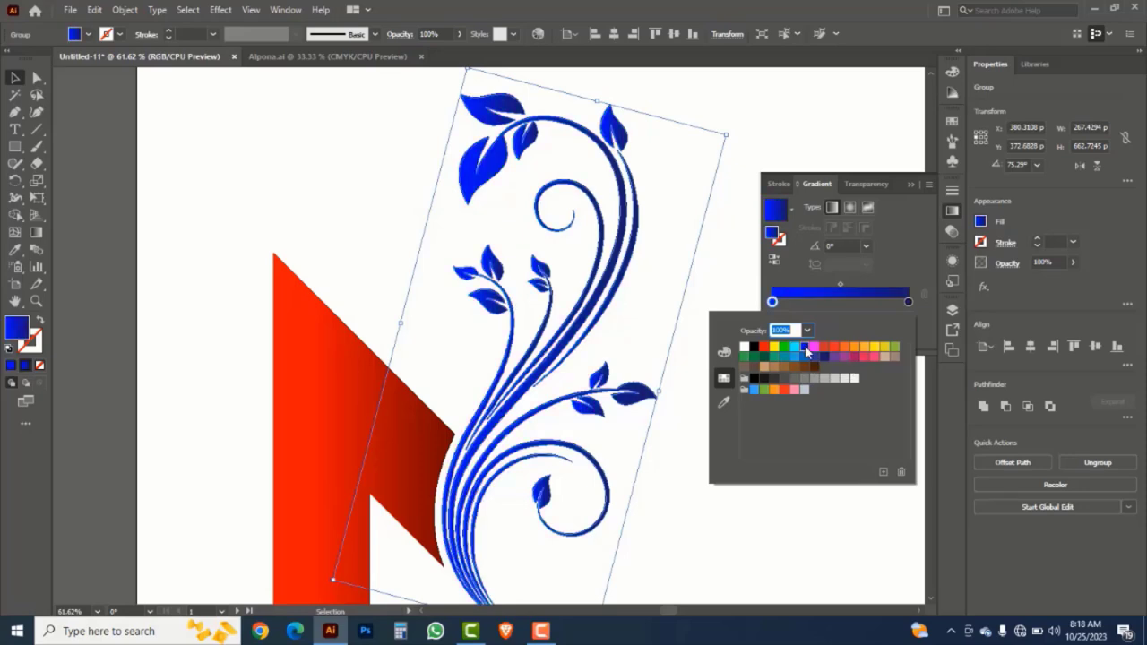
pyautogui.click(686, 514)
# - Move the red N and the blue swirl together to the middle of the first artboard
pyautogui.hotkey('ctrl', 'alt', 'space')
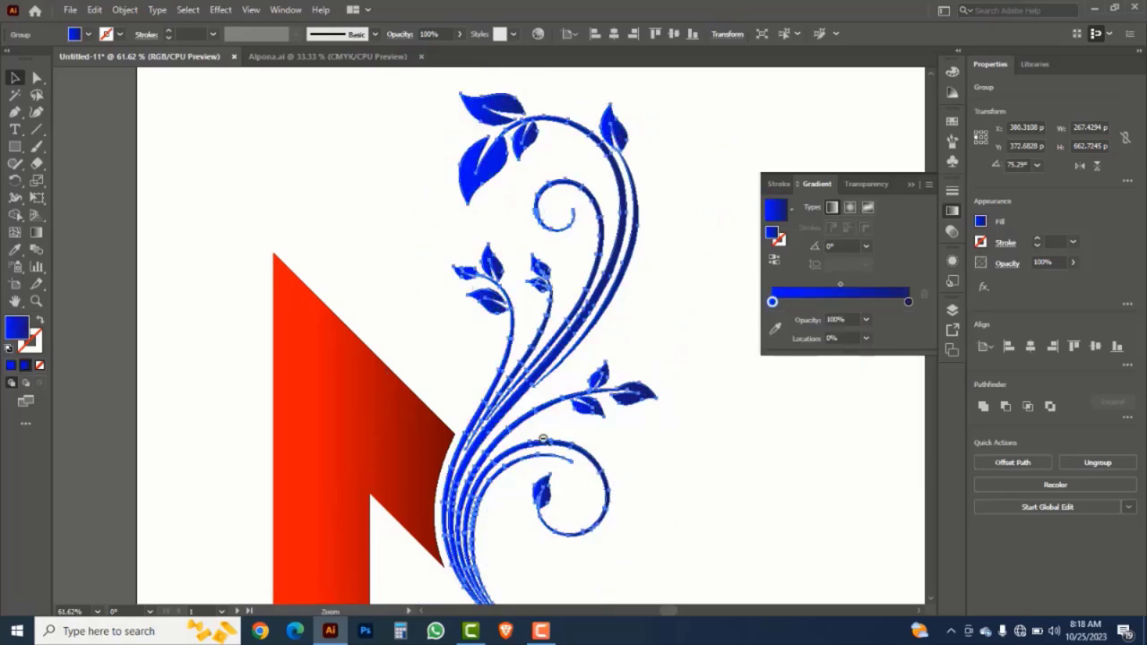
pyautogui.keyDown('ctrl'); pyautogui.keyDown('alt'); pyautogui.click(538, 423); pyautogui.keyUp('alt'); pyautogui.keyUp('ctrl')
pyautogui.keyDown('ctrl'); pyautogui.keyDown('alt'); pyautogui.click(526, 379); pyautogui.keyUp('alt'); pyautogui.keyUp('ctrl')
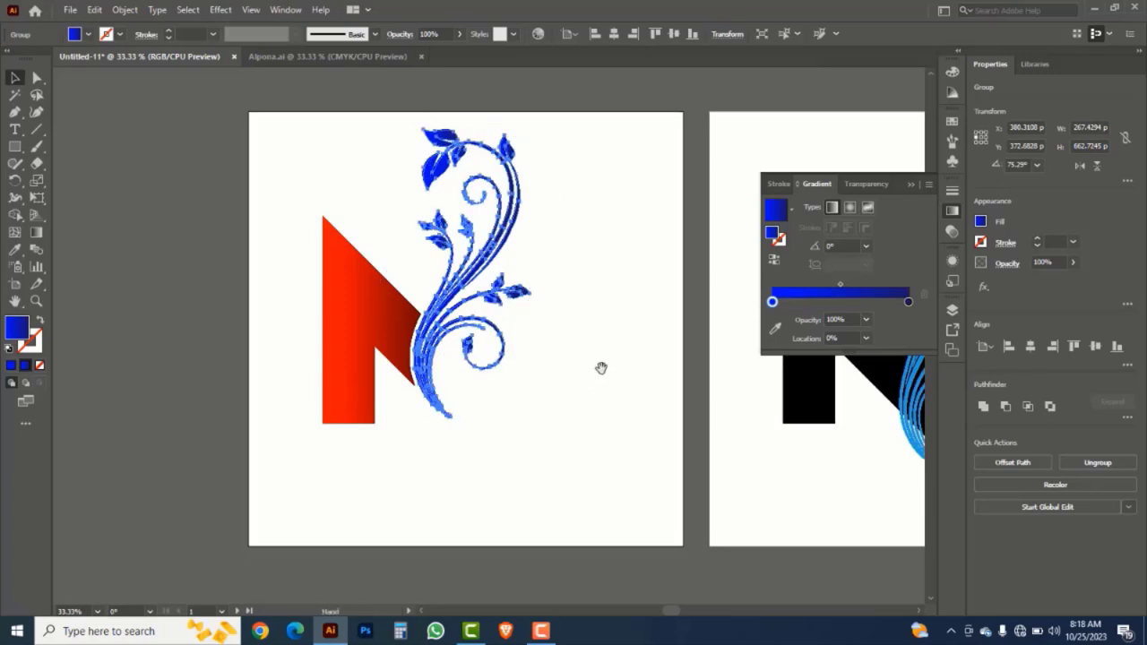
pyautogui.moveTo(502, 414); pyautogui.dragTo(500, 408)
pyautogui.click(453, 476)
pyautogui.moveTo(494, 488); pyautogui.dragTo(226, 267)
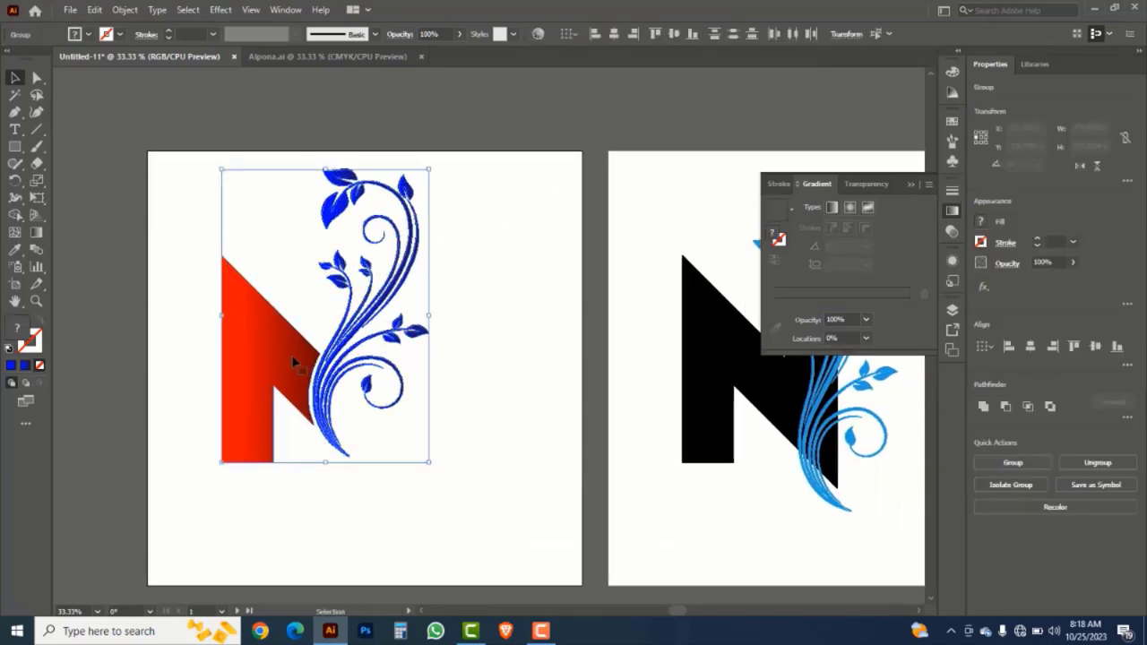
pyautogui.moveTo(288, 351); pyautogui.dragTo(320, 398)
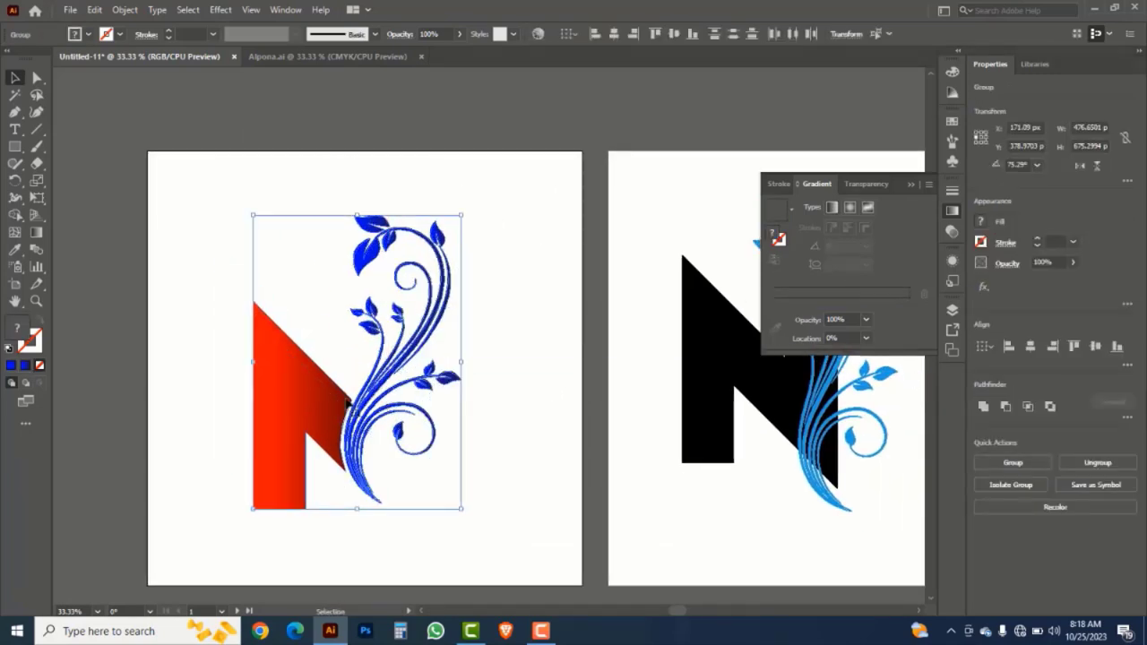
pyautogui.click(532, 436)
# - Rotate the light blue swirl on the second artboard nearly upside down, by about 195°, and shift it left over the N's diagonal
pyautogui.hscroll(5, 717, 484)
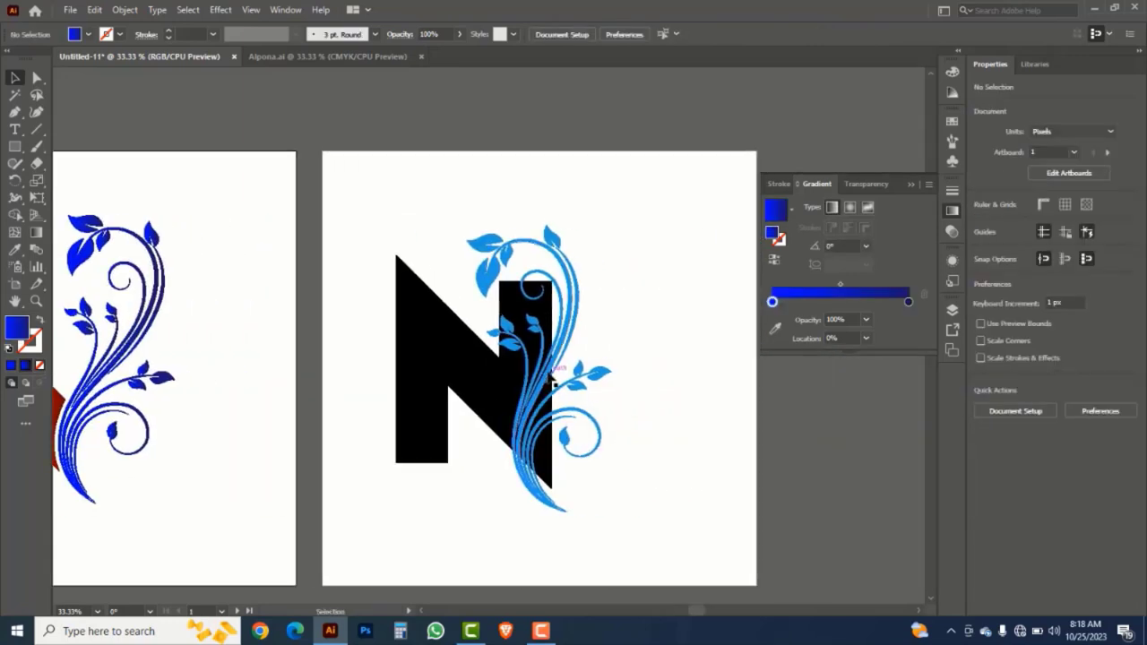
pyautogui.click(549, 368)
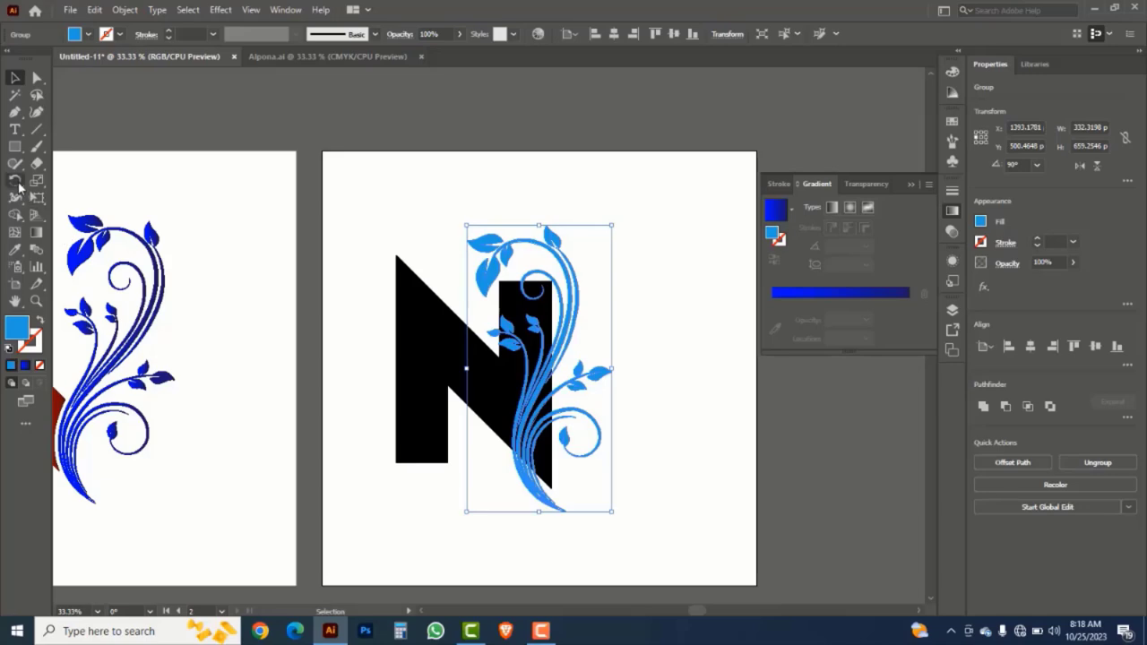
pyautogui.click(15, 182)
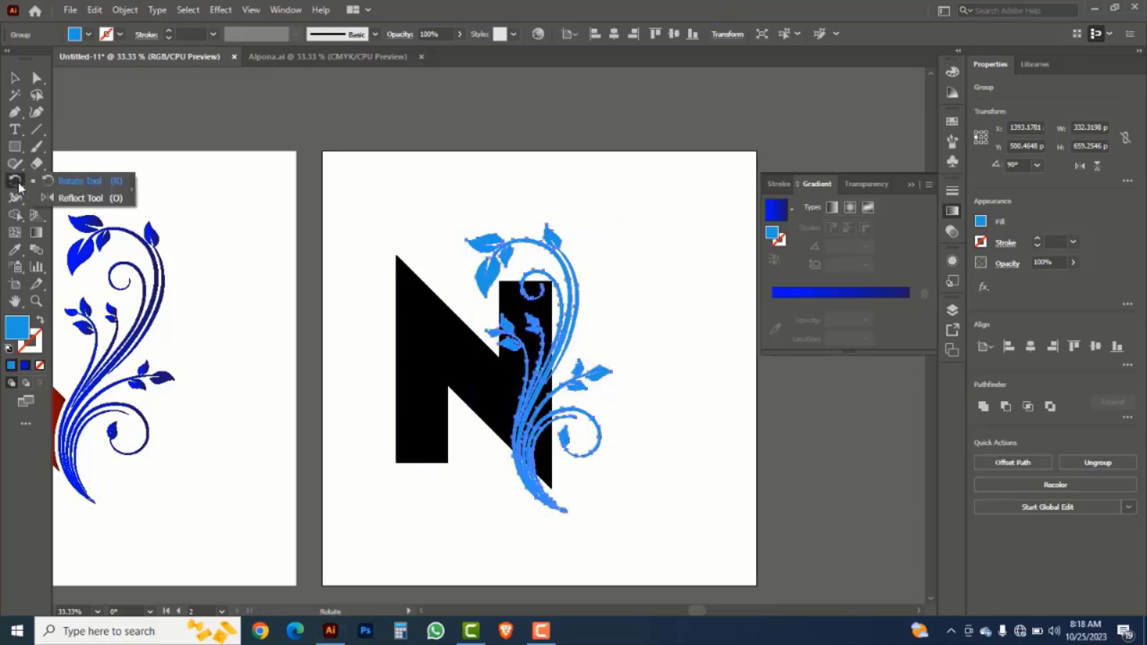
pyautogui.click(78, 184)
pyautogui.moveTo(516, 191); pyautogui.dragTo(599, 534)
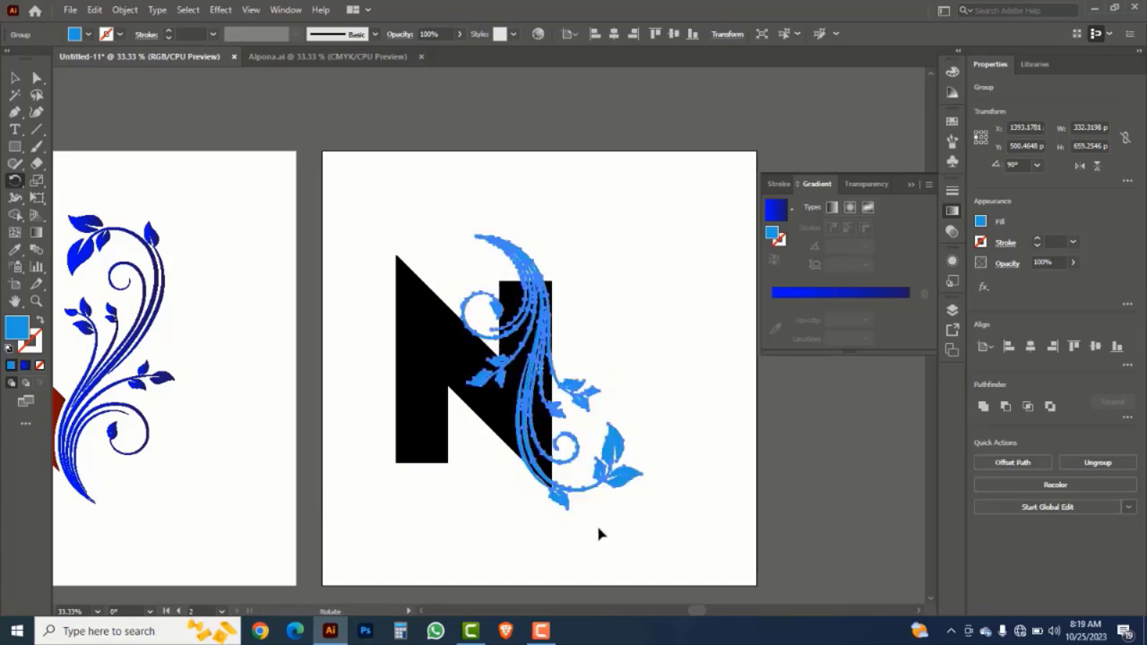
pyautogui.click(16, 79)
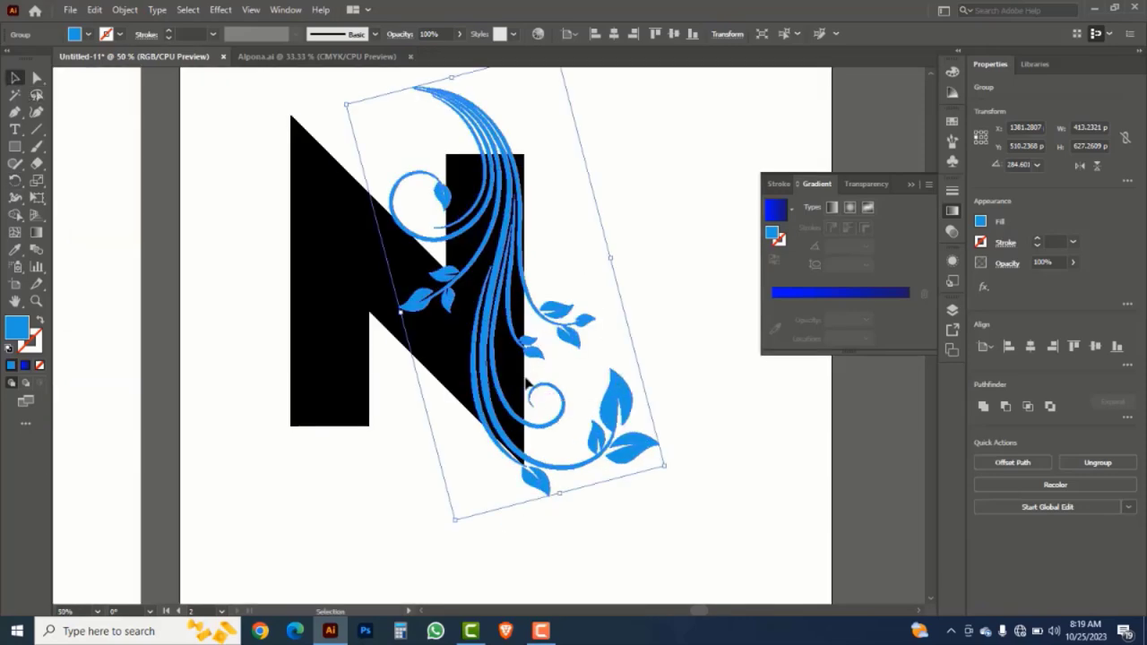
pyautogui.moveTo(505, 266)
pyautogui.mouseDown()
pyautogui.moveTo(478, 267)
pyautogui.moveTo(492, 269)
pyautogui.mouseUp()
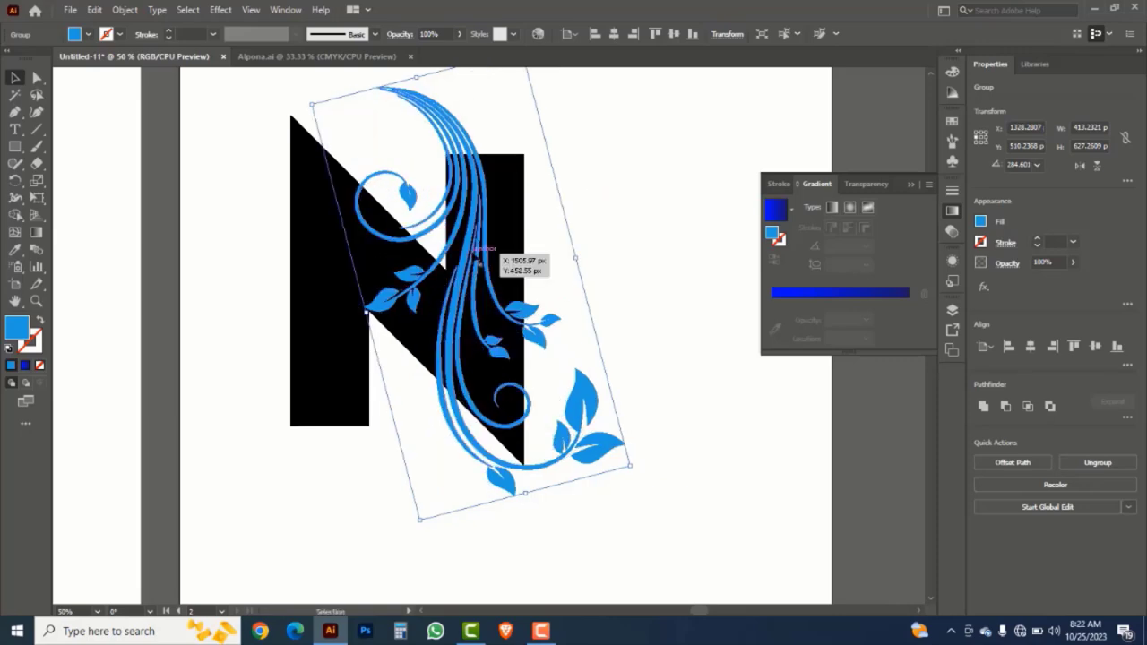
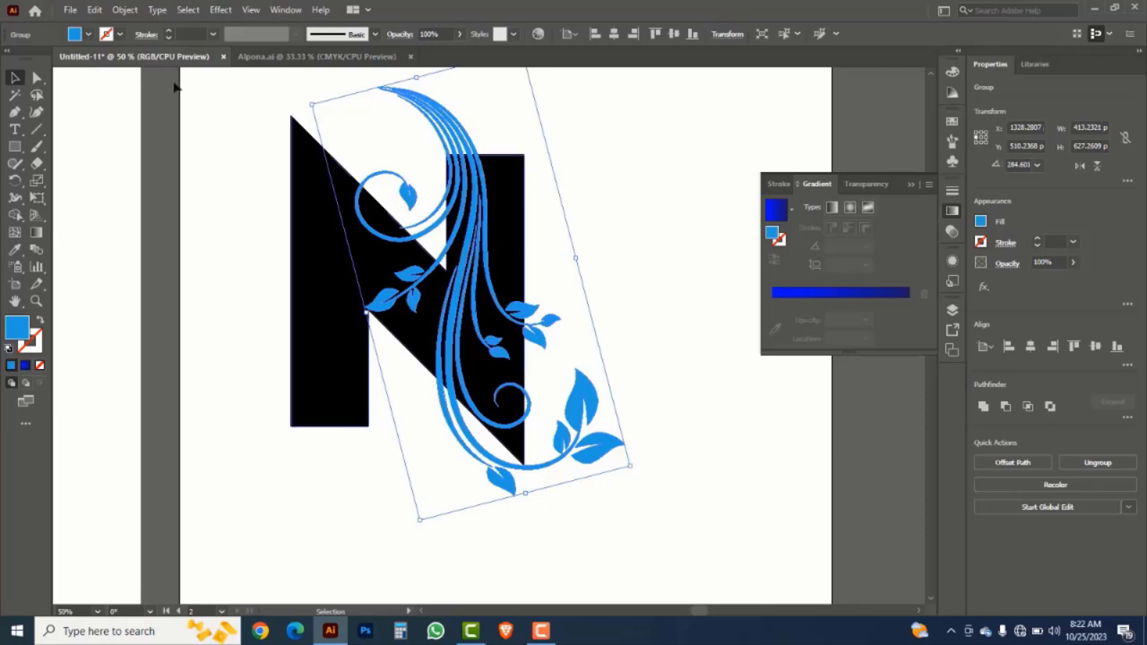
# - Offset the rotated swirl's path by 10 px with miter joins and unite the result into one shape
pyautogui.click(122, 10)
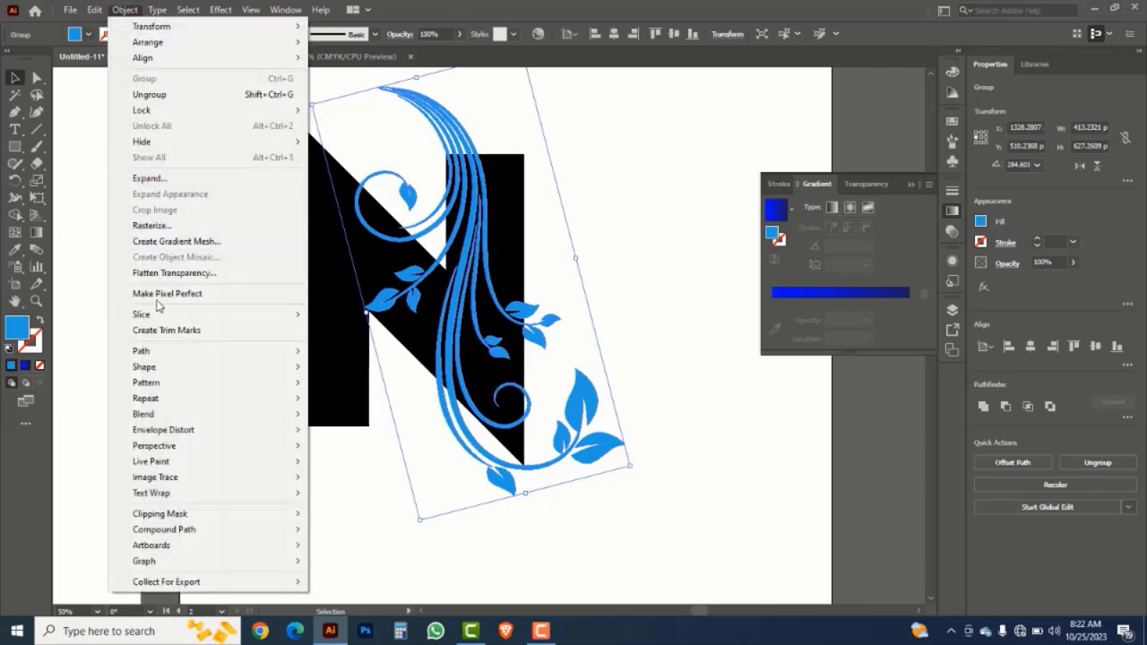
pyautogui.moveTo(161, 357)
pyautogui.click(387, 408)
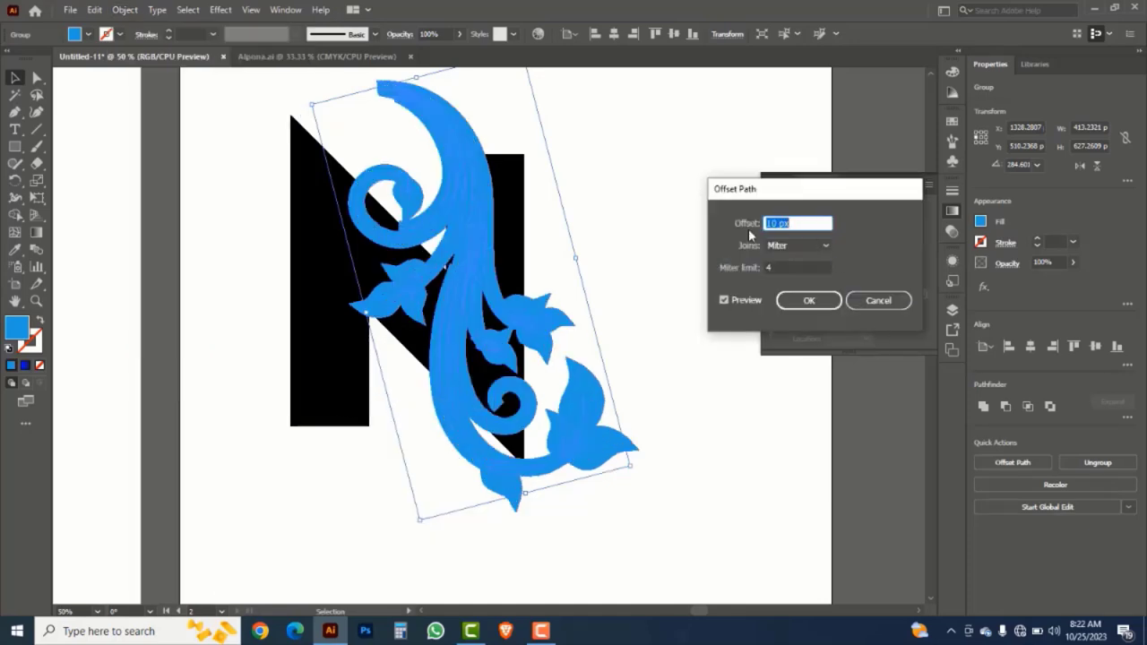
pyautogui.click(807, 301)
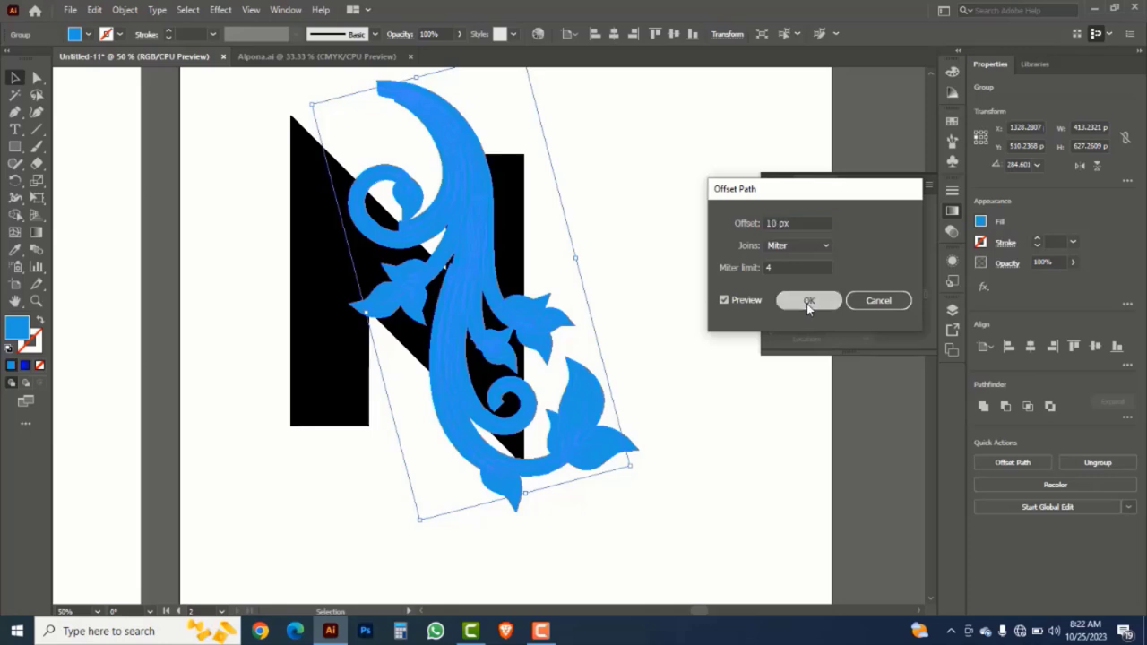
pyautogui.click(983, 407)
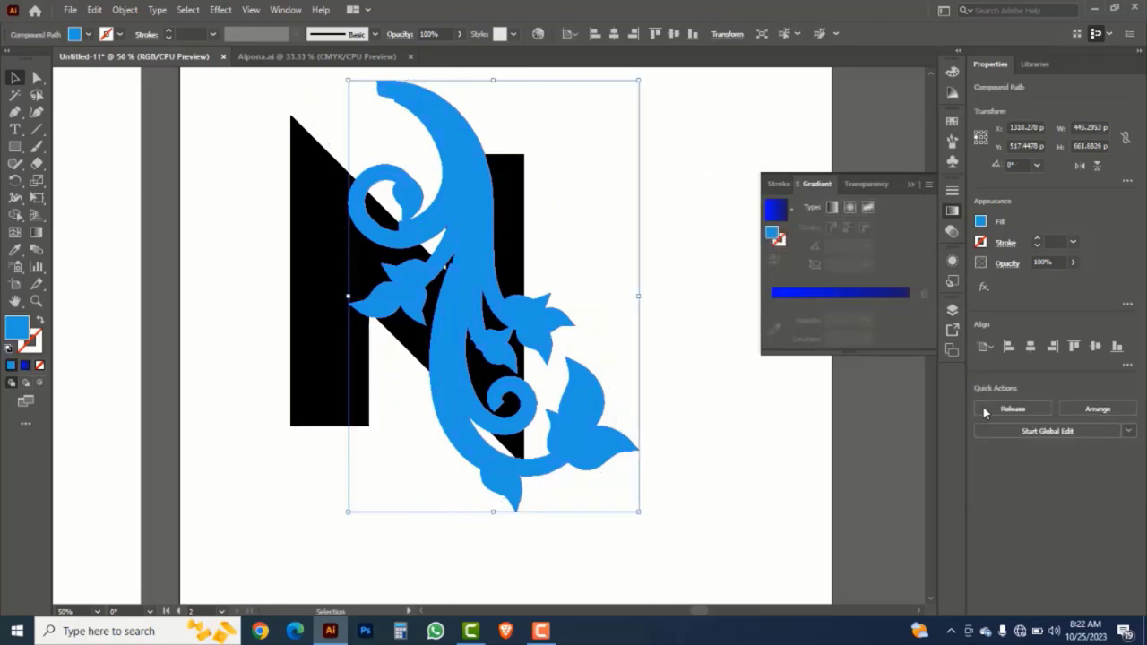
# - Cut the offset swirl and the N parts on its right out of the black N with the Shape Builder tool
pyautogui.moveTo(678, 494); pyautogui.dragTo(252, 185)
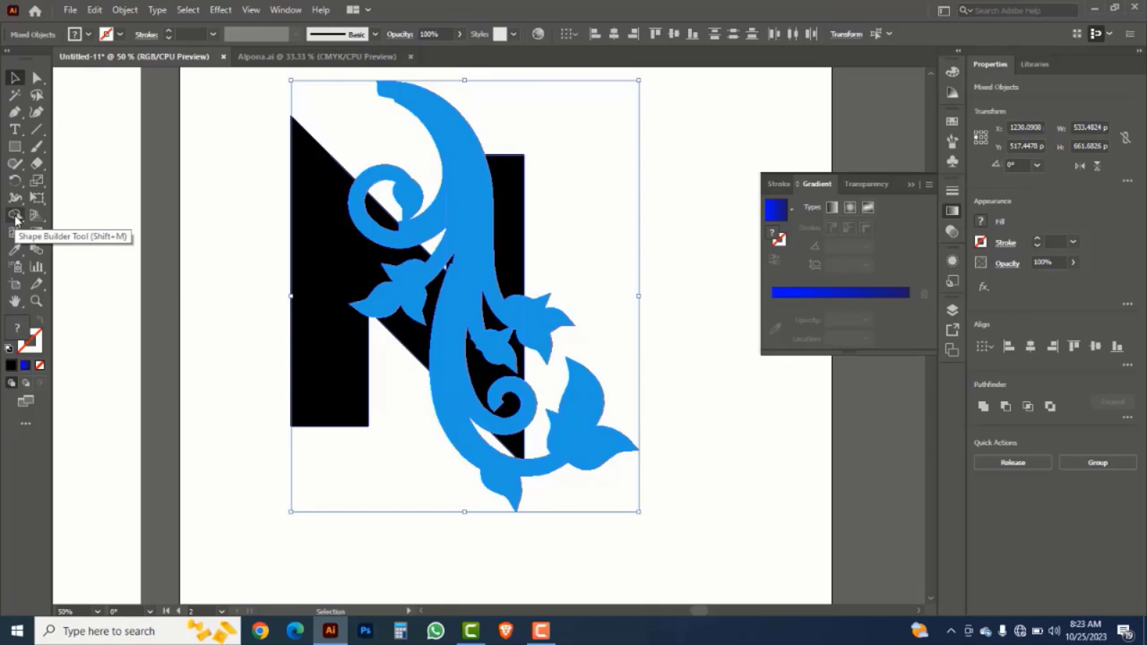
pyautogui.moveTo(15, 218); pyautogui.dragTo(88, 220)
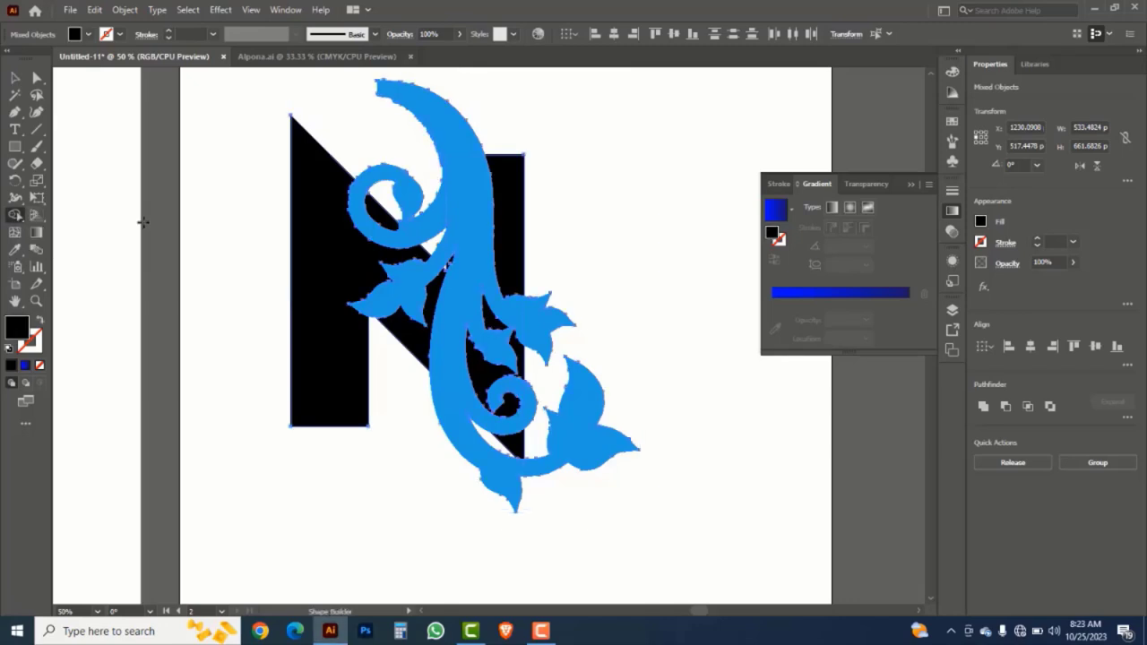
pyautogui.moveTo(461, 106)
pyautogui.mouseDown()
pyautogui.moveTo(537, 345)
pyautogui.moveTo(527, 422)
pyautogui.moveTo(616, 448)
pyautogui.mouseUp()
pyautogui.moveTo(520, 457)
pyautogui.mouseDown()
pyautogui.moveTo(498, 305)
pyautogui.moveTo(519, 463)
pyautogui.mouseUp()
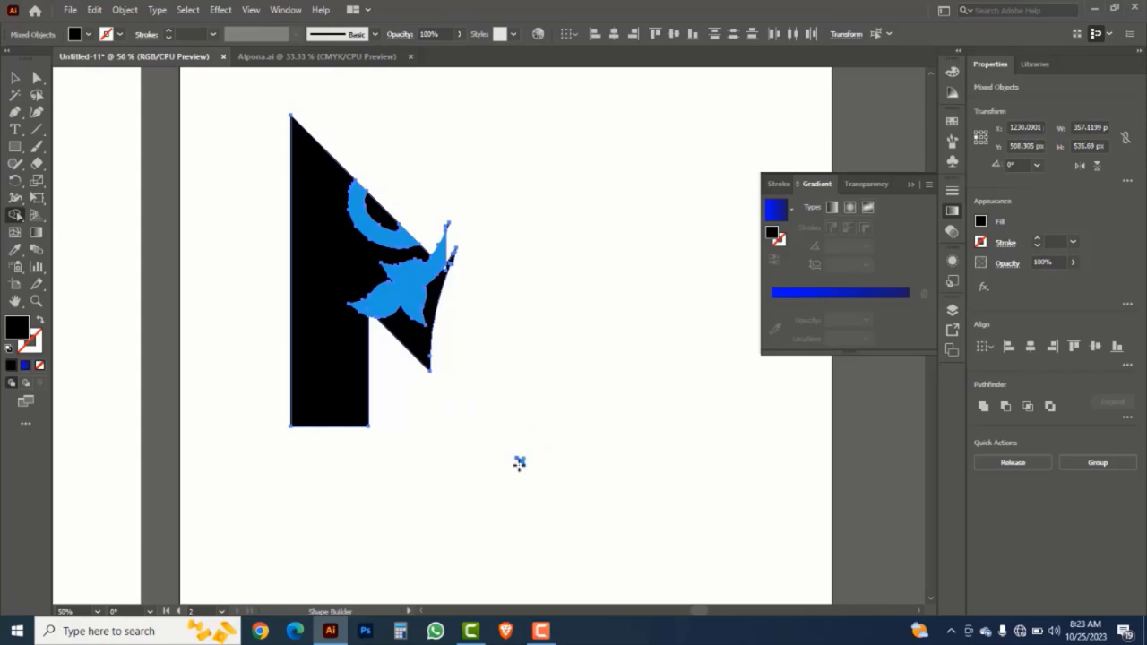
pyautogui.keyDown('alt'); pyautogui.click(437, 267); pyautogui.keyUp('alt')
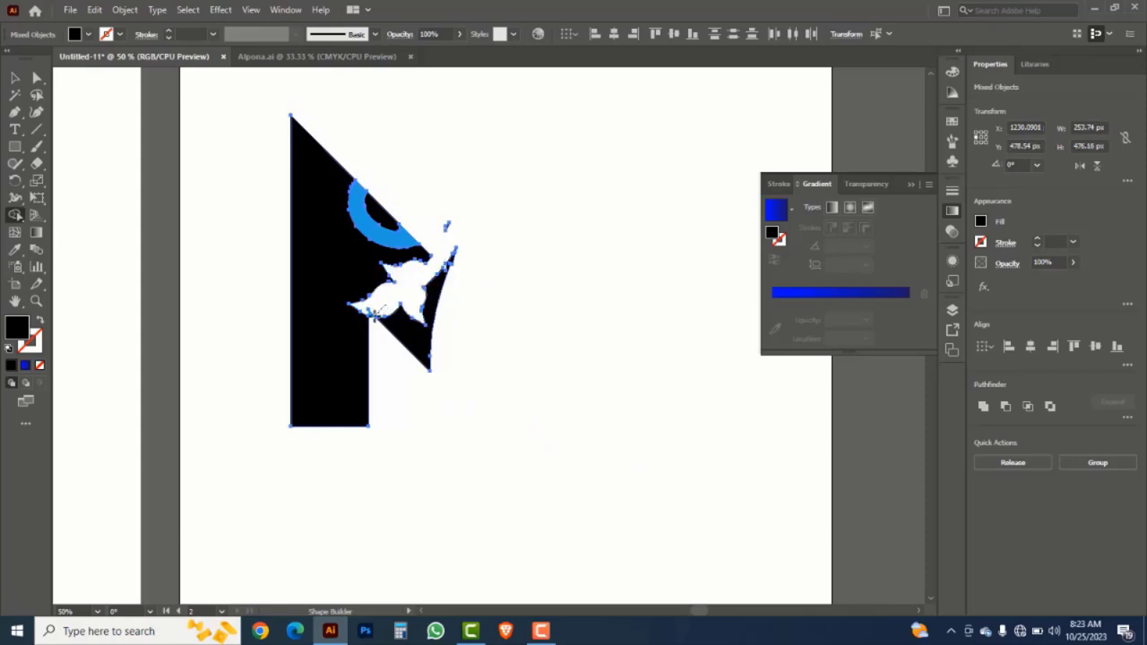
pyautogui.keyDown('alt'); pyautogui.click(404, 238); pyautogui.keyUp('alt')
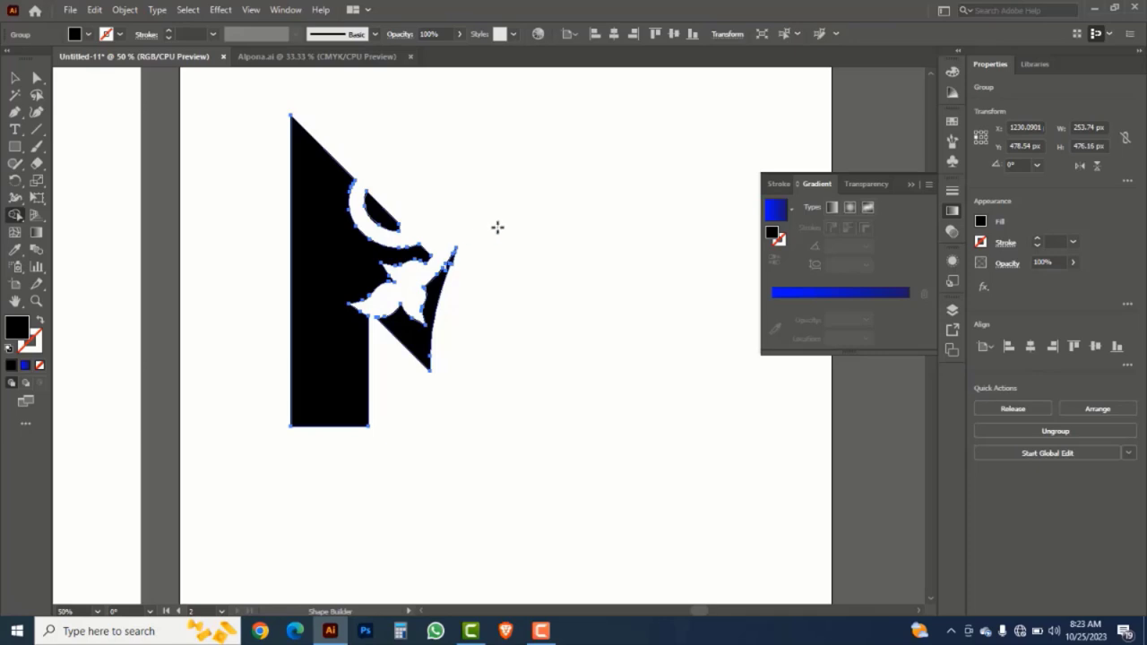
# - Paste the light blue swirl back in its original place over the cut N
pyautogui.click(14, 78)
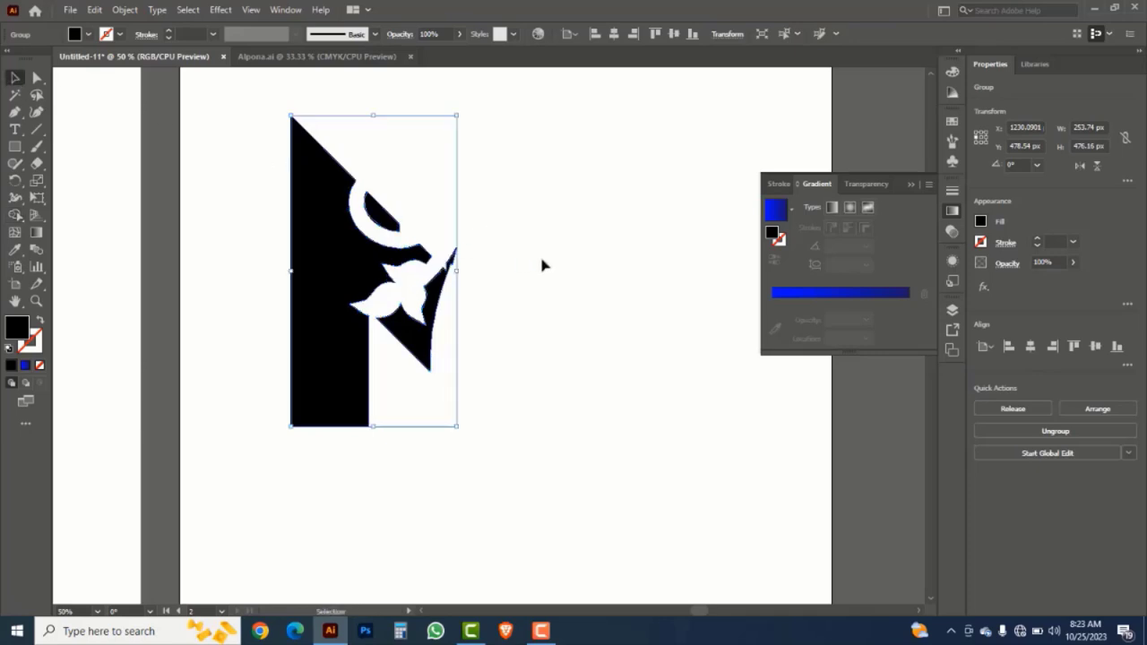
pyautogui.click(543, 261)
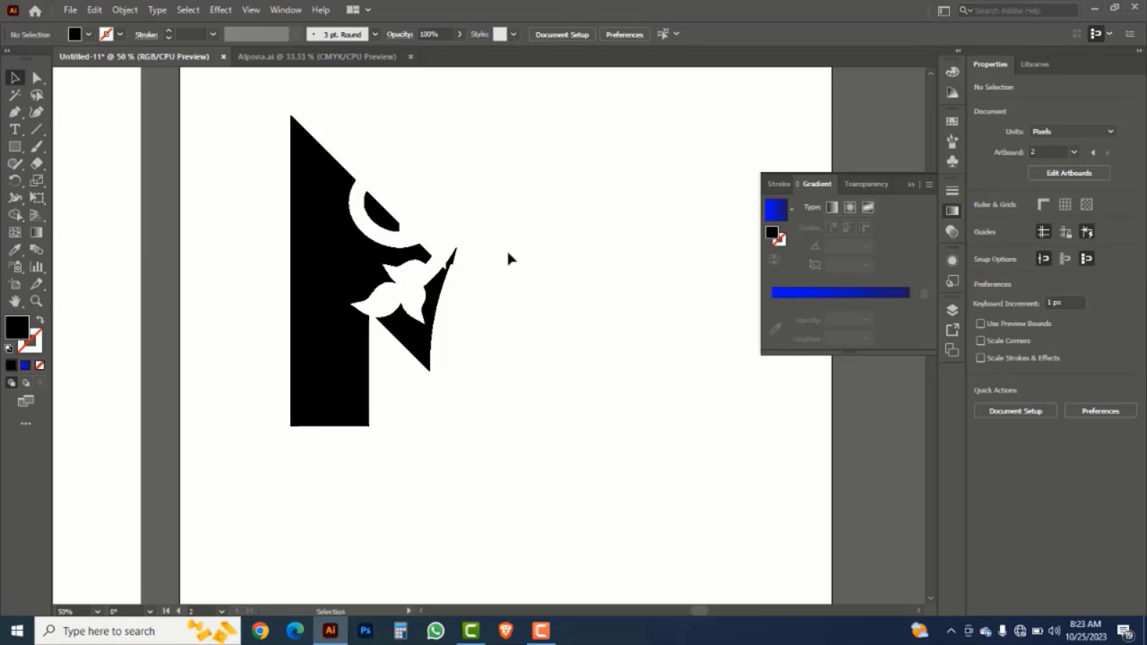
pyautogui.press('a')
pyautogui.hotkey('ctrl', 'v')
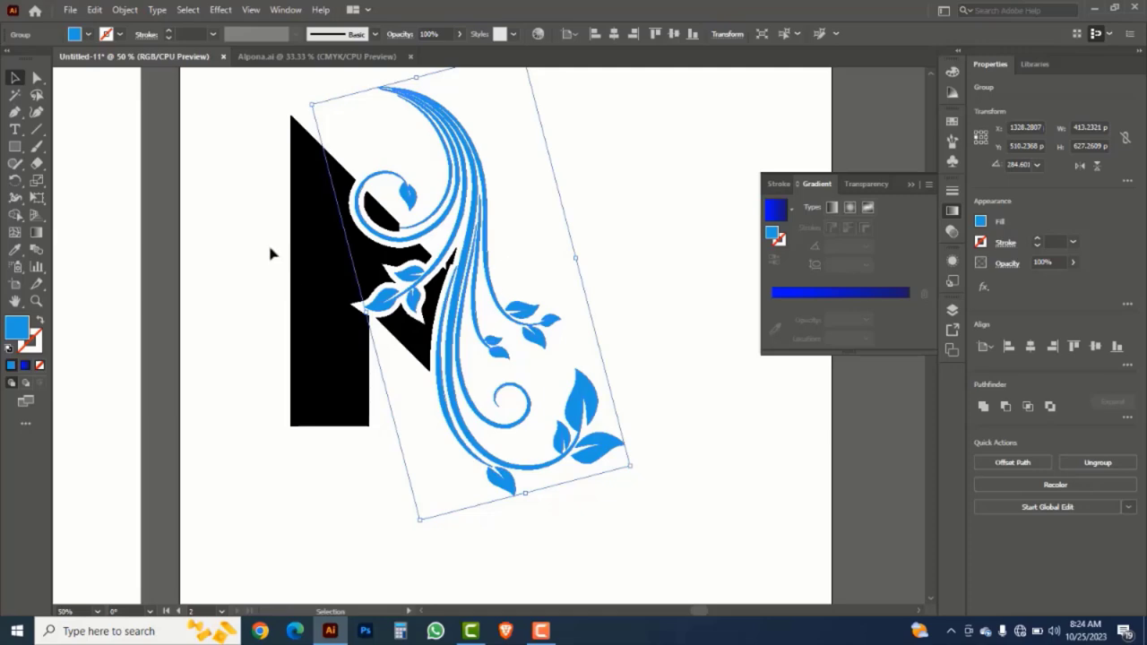
# - Apply the first artboard N's red gradient to the black cut N with the Eyedropper tool
pyautogui.moveTo(262, 243); pyautogui.dragTo(315, 301)
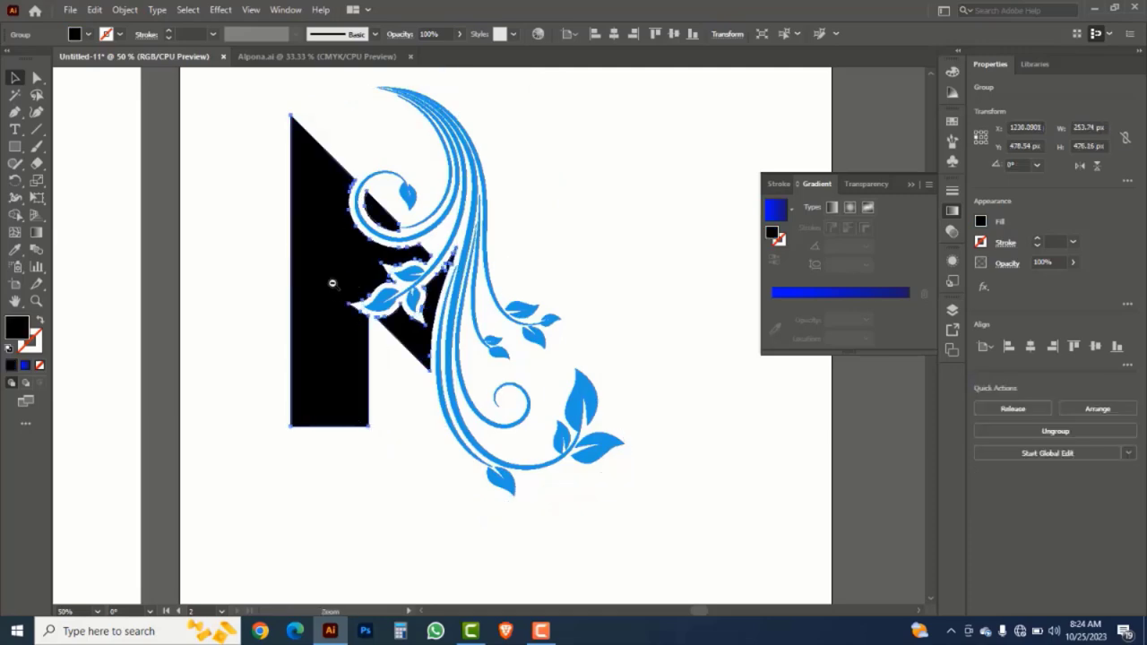
pyautogui.hotkey('ctrl', 'alt', '0')
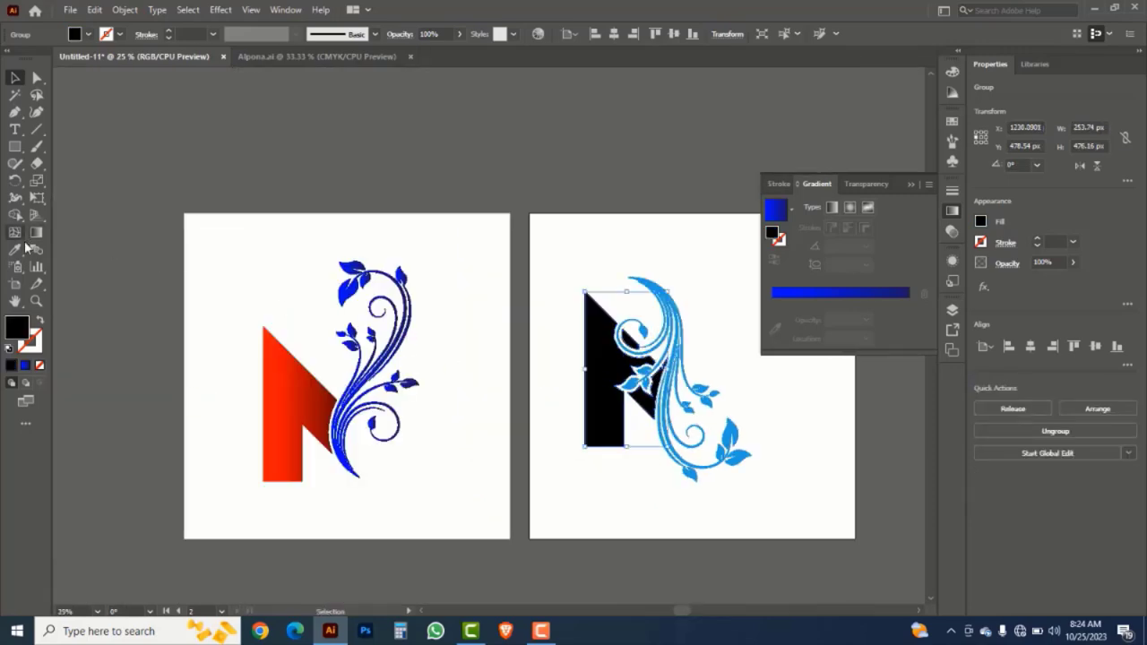
pyautogui.moveTo(15, 249); pyautogui.dragTo(88, 253)
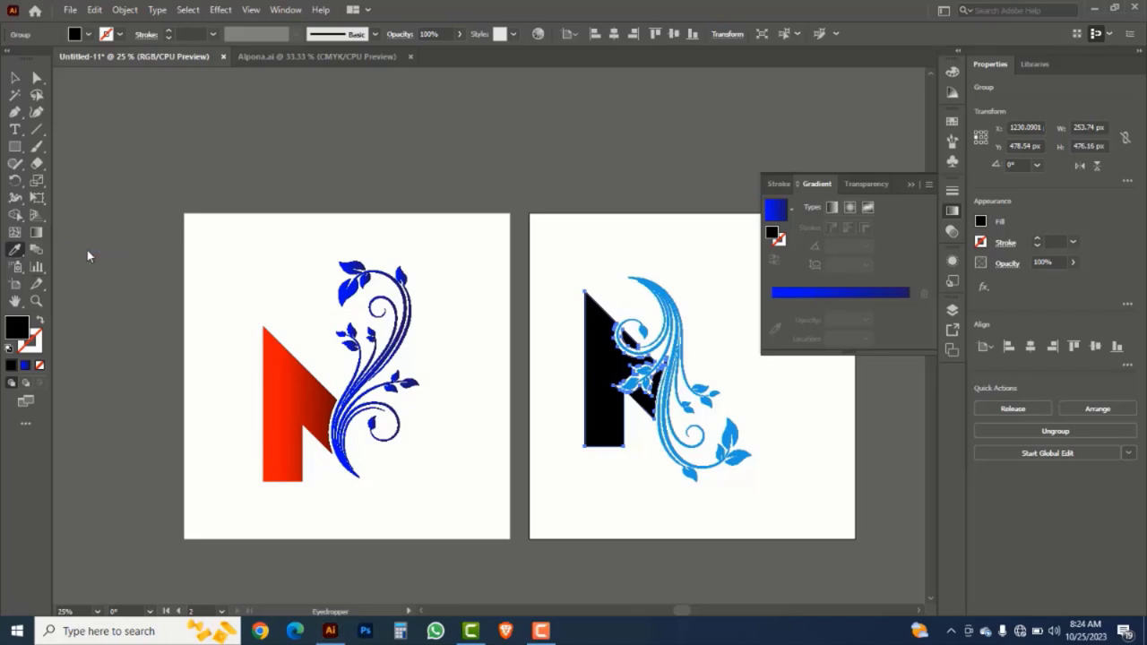
pyautogui.click(287, 403)
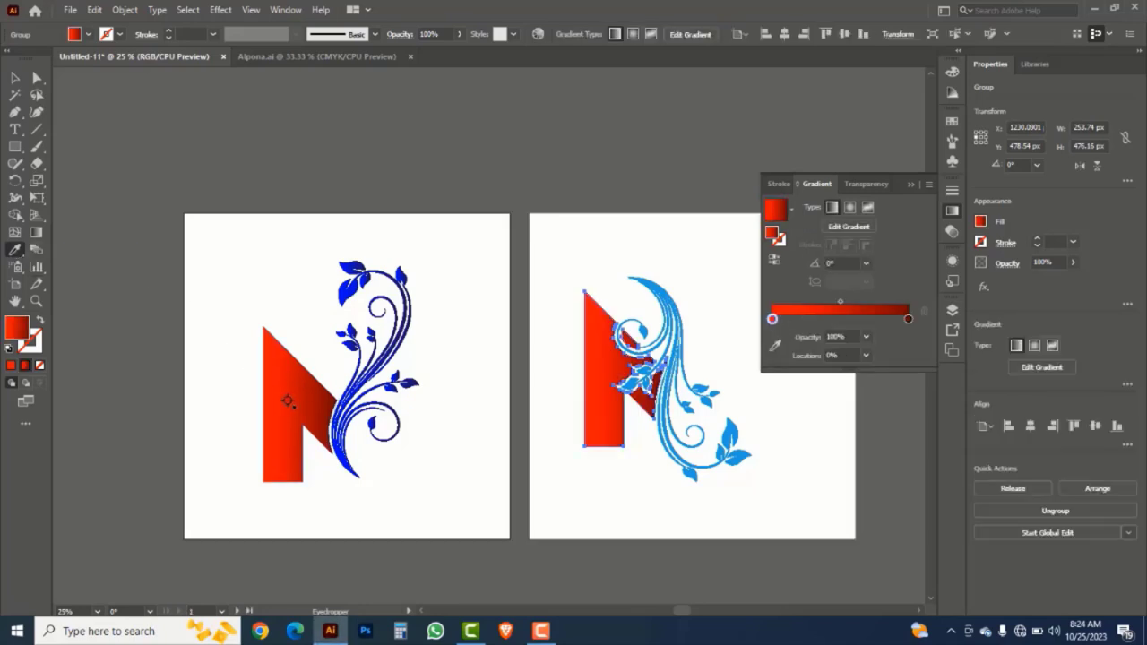
pyautogui.click(14, 77)
# - Fill the light blue swirl on the second artboard with the red to dark red linear gradient
pyautogui.press('space')
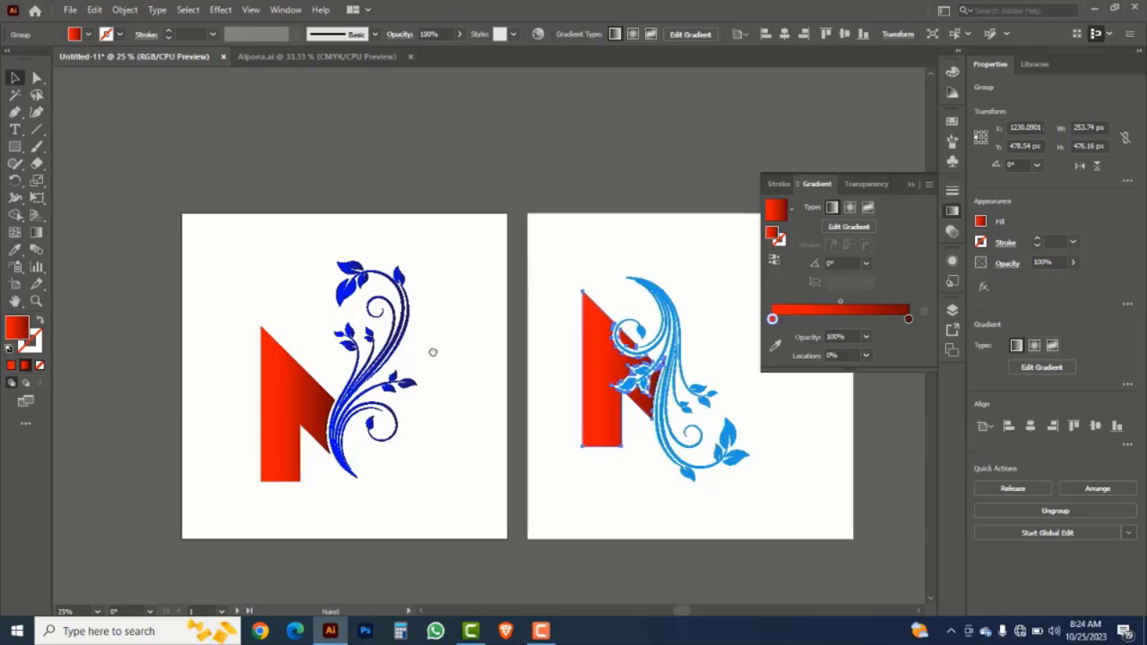
pyautogui.moveTo(433, 353); pyautogui.dragTo(351, 310)
pyautogui.click(574, 462)
pyautogui.hotkey('ctrl', 'space')
pyautogui.moveTo(447, 196); pyautogui.dragTo(697, 484)
pyautogui.click(525, 190)
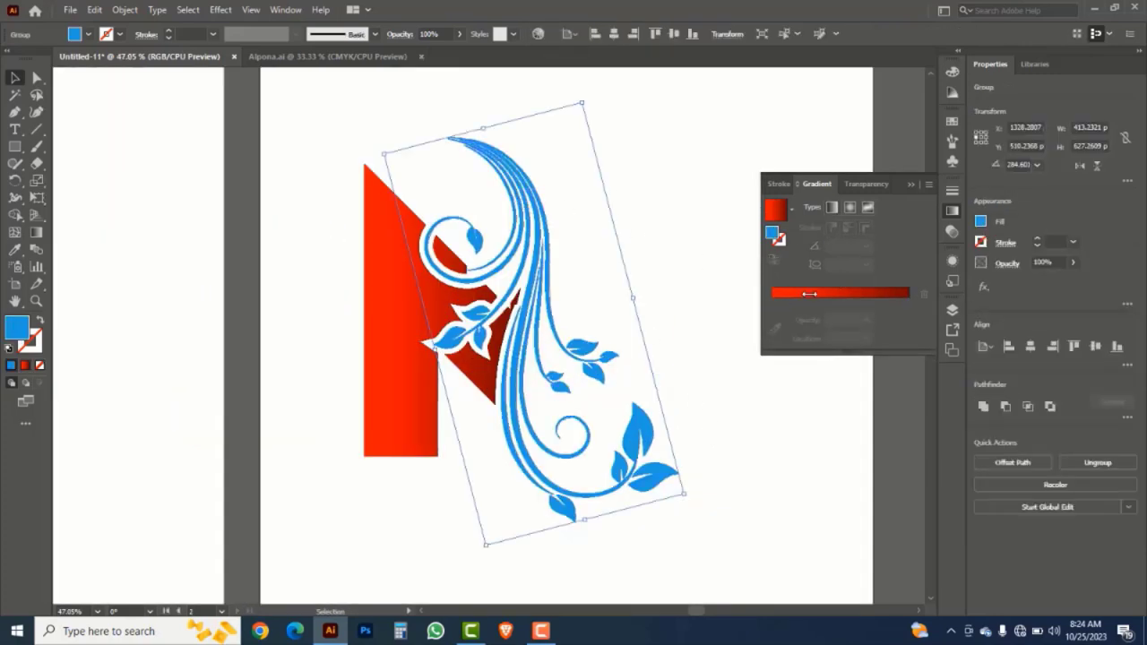
pyautogui.click(852, 298)
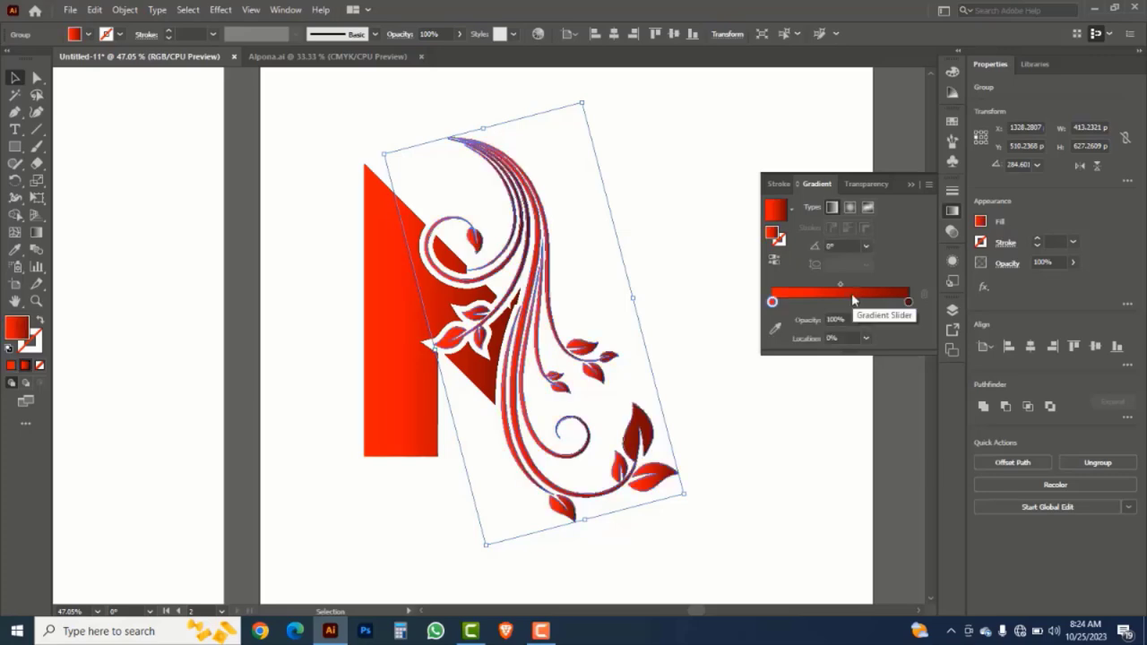
pyautogui.click(683, 281)
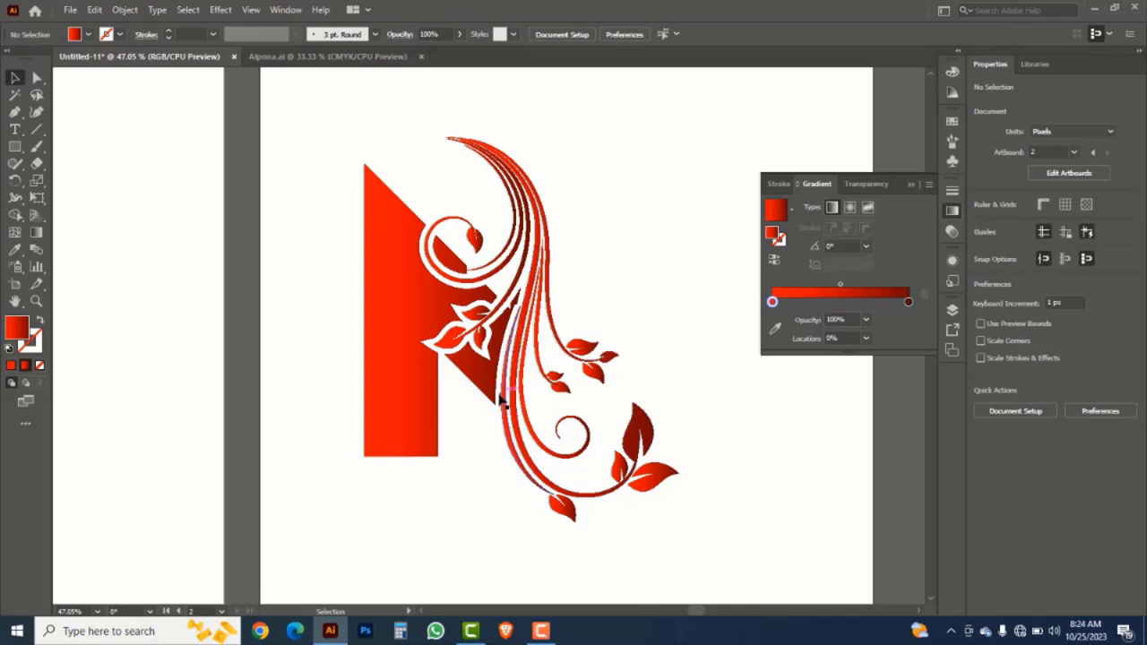
# - Change the light end of the second artboard swirl's gradient to pinkish red, after trying green and blue swatches
pyautogui.click(584, 350)
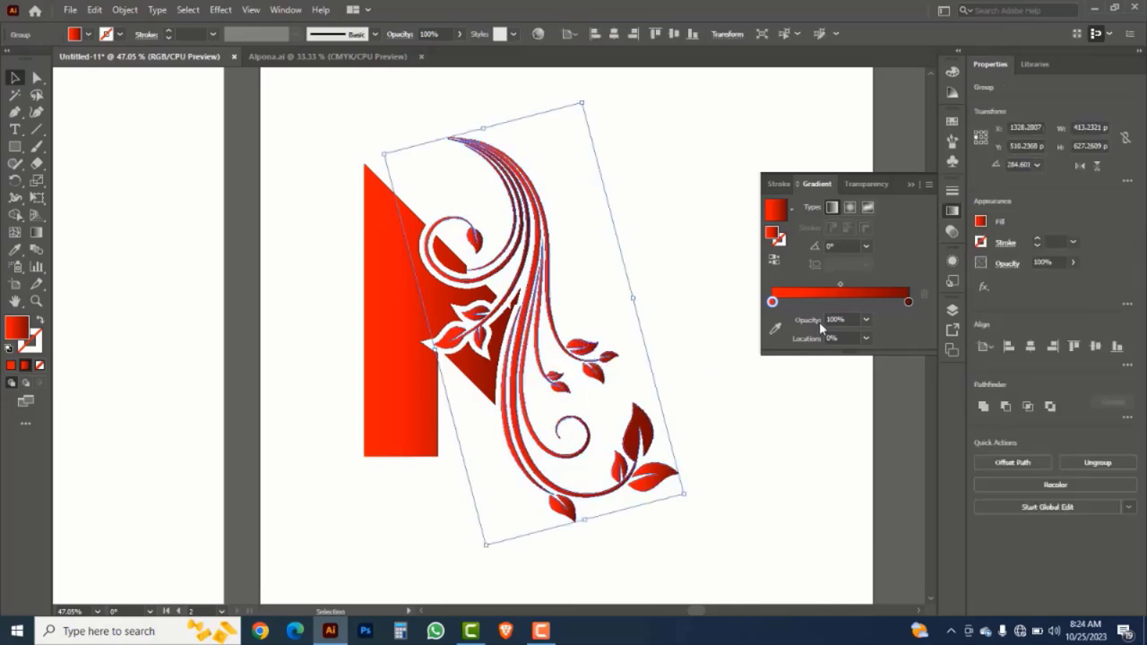
pyautogui.doubleClick(772, 303)
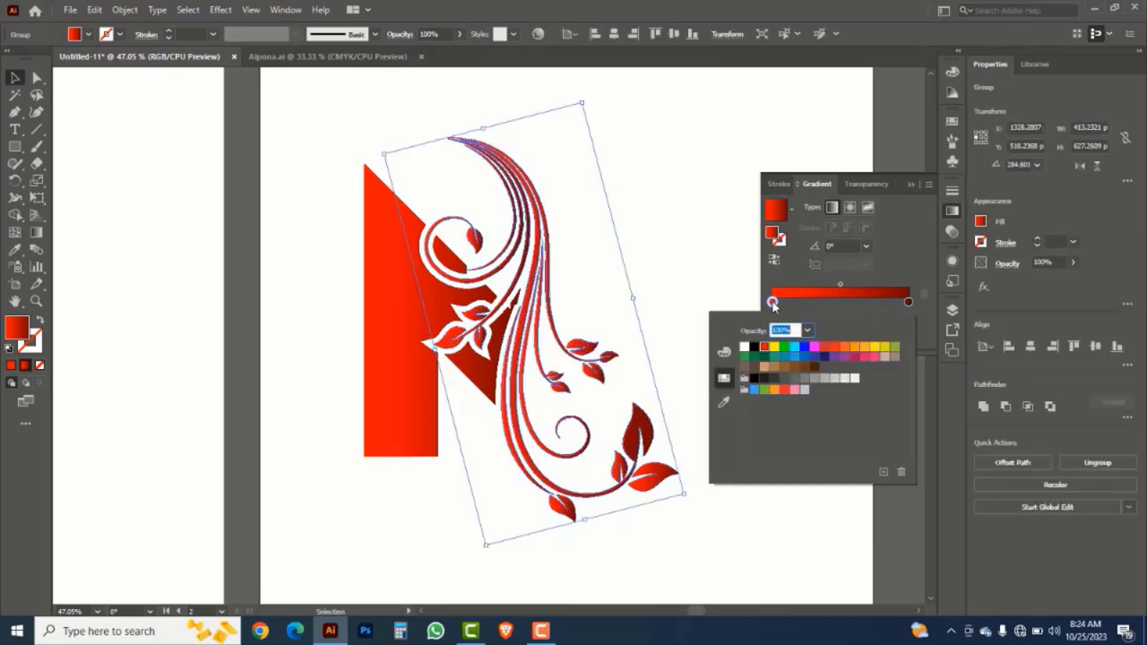
pyautogui.click(785, 352)
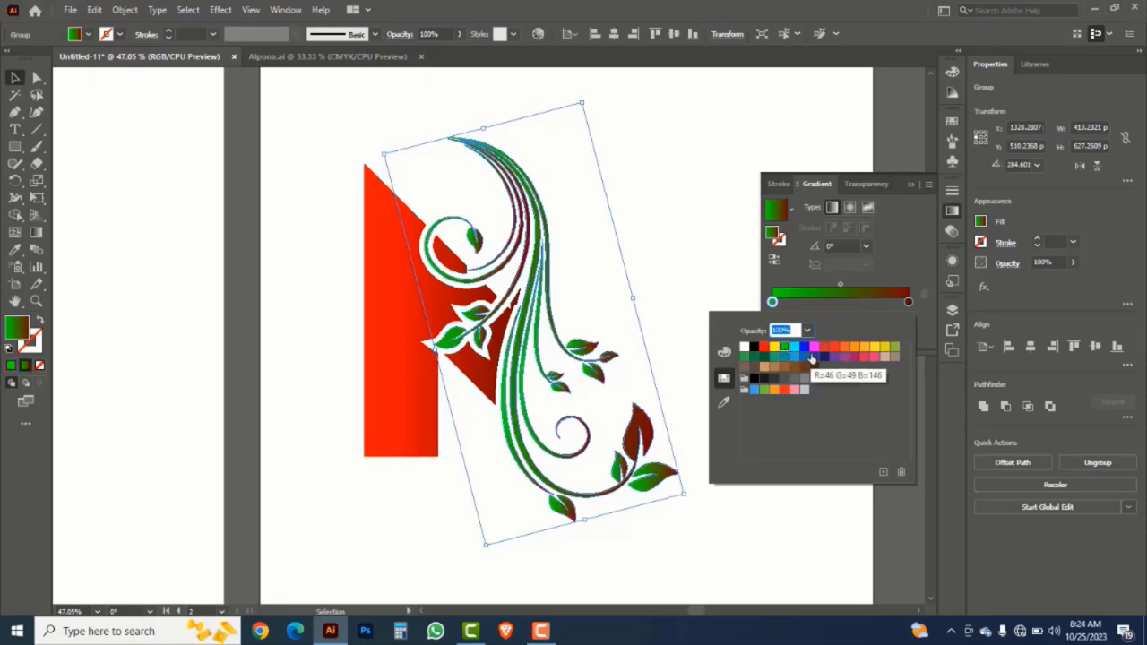
pyautogui.click(808, 349)
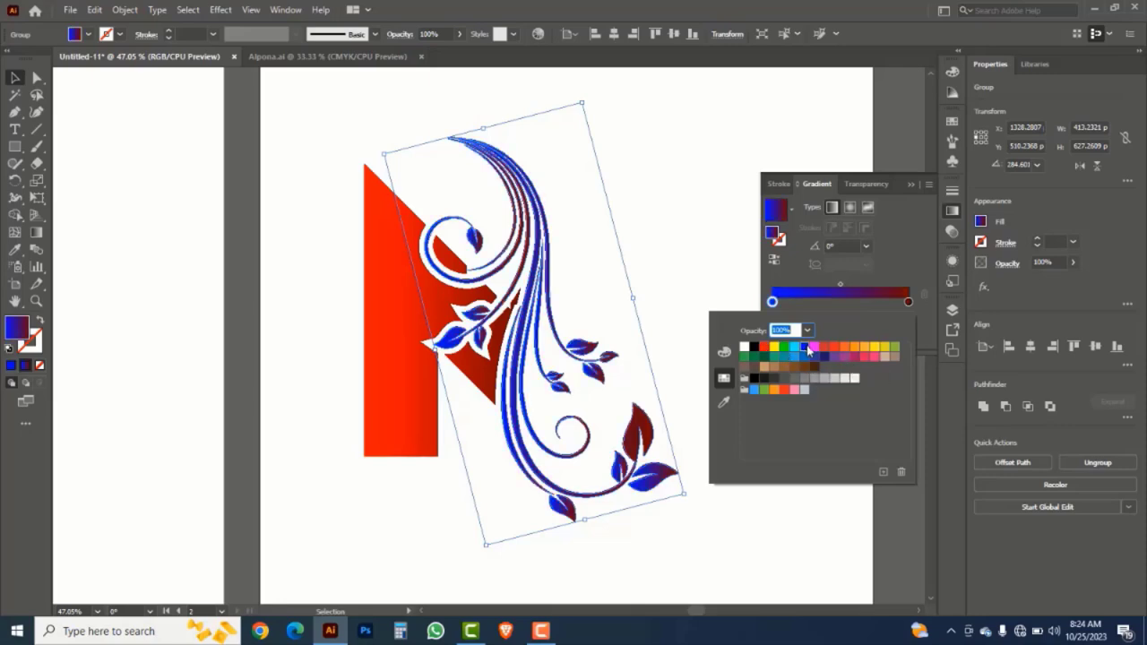
pyautogui.click(866, 356)
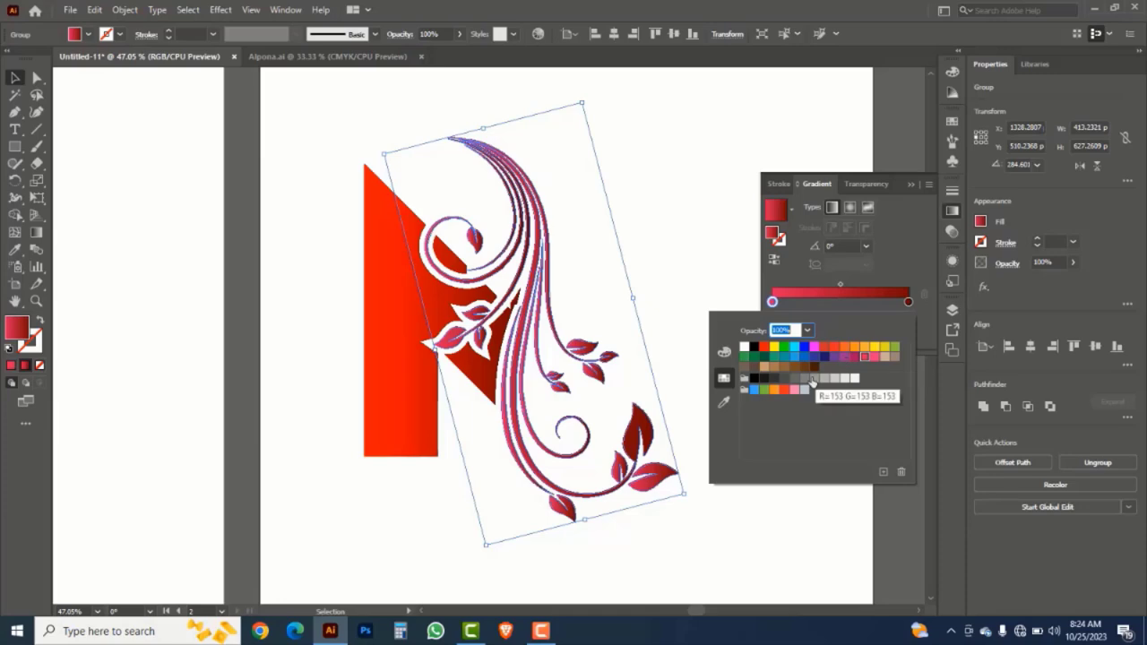
pyautogui.click(691, 262)
pyautogui.click(687, 251)
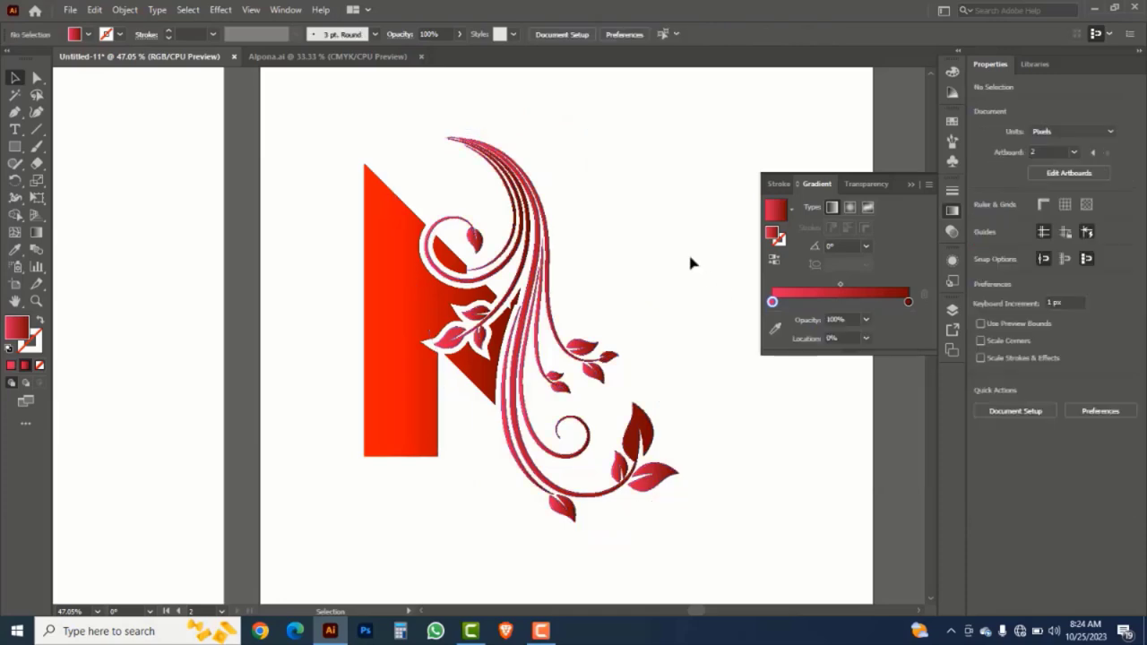
# - Group the N and its swirl into one object on each of the two artboards
pyautogui.moveTo(427, 418); pyautogui.dragTo(496, 427)
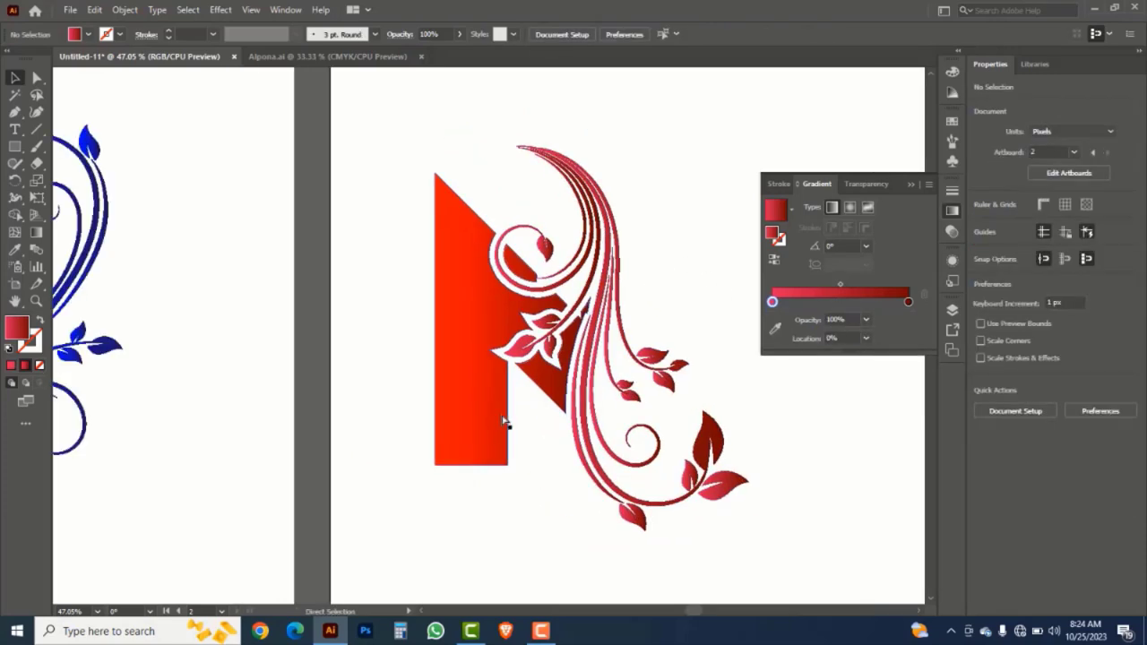
pyautogui.keyDown('ctrl'); pyautogui.keyDown('alt'); pyautogui.click(509, 408); pyautogui.keyUp('alt'); pyautogui.keyUp('ctrl')
pyautogui.keyDown('ctrl'); pyautogui.keyDown('alt'); pyautogui.click(508, 407); pyautogui.keyUp('alt'); pyautogui.keyUp('ctrl')
pyautogui.moveTo(445, 391); pyautogui.dragTo(569, 453)
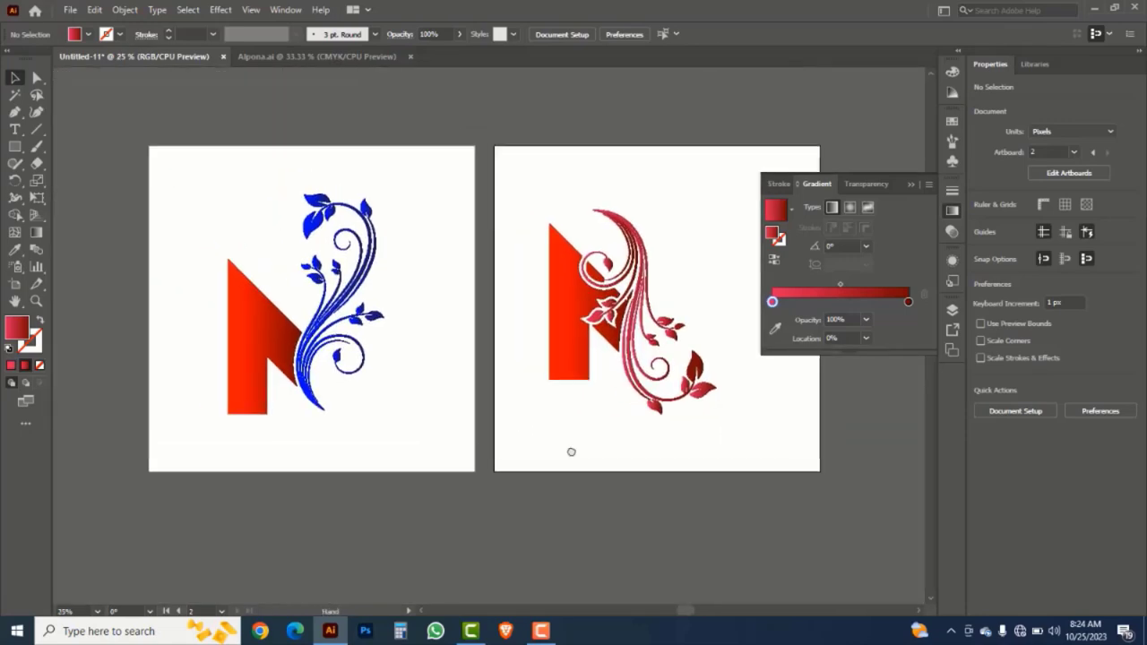
pyautogui.moveTo(224, 215); pyautogui.dragTo(407, 384)
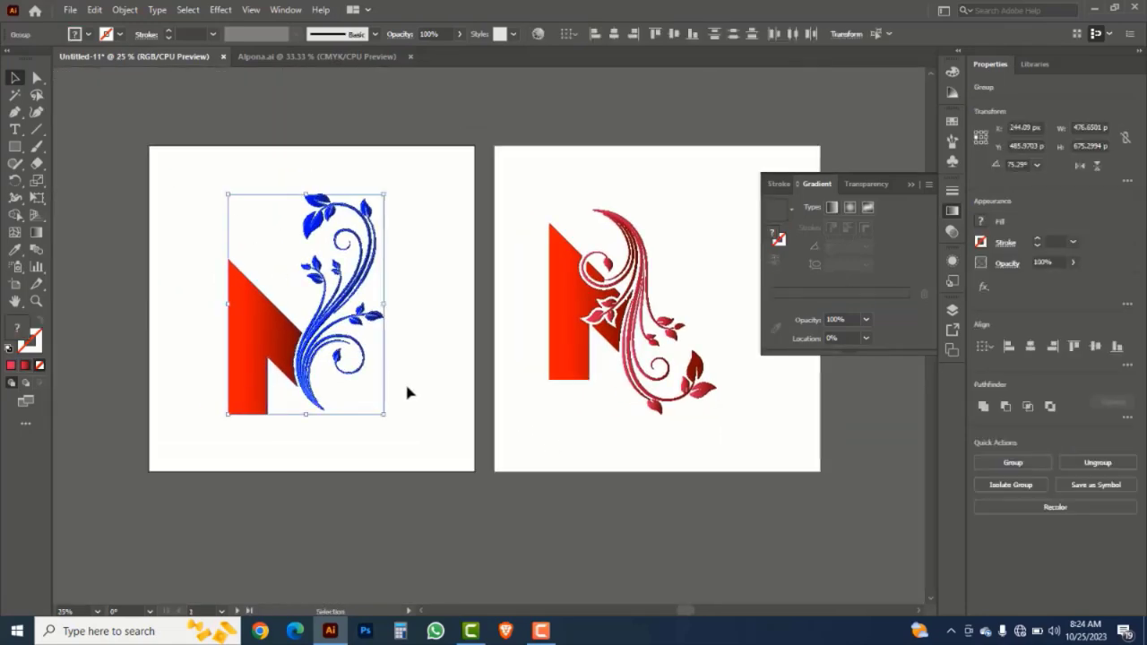
pyautogui.press('a')
pyautogui.click(433, 370)
pyautogui.press('v')
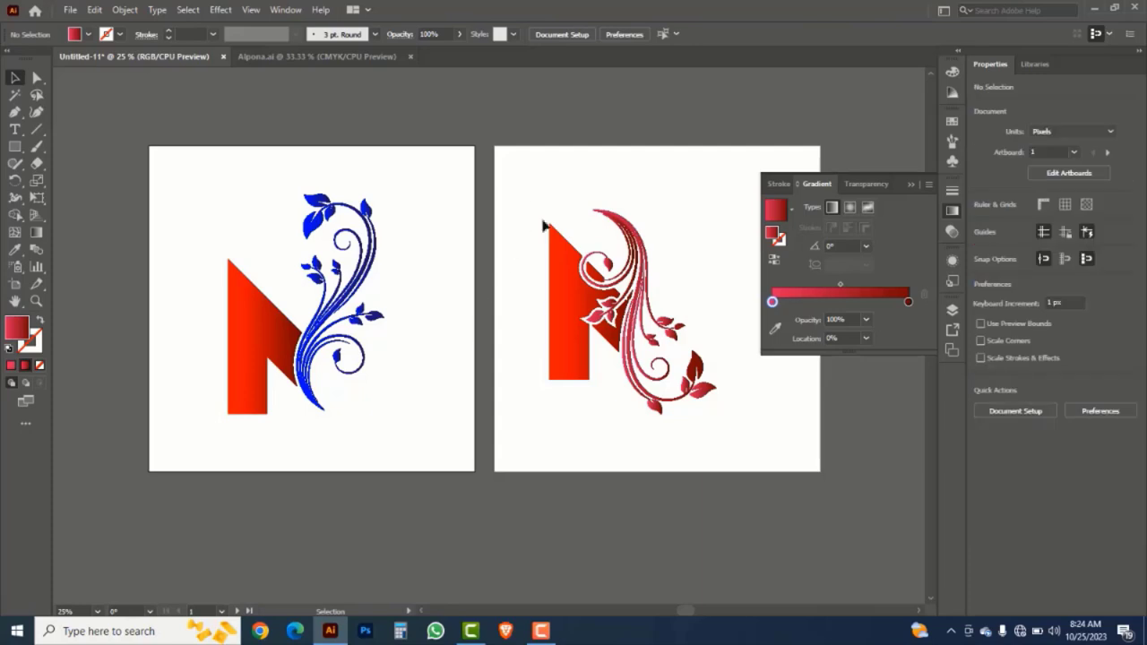
pyautogui.moveTo(521, 185); pyautogui.dragTo(699, 433)
pyautogui.press('a')
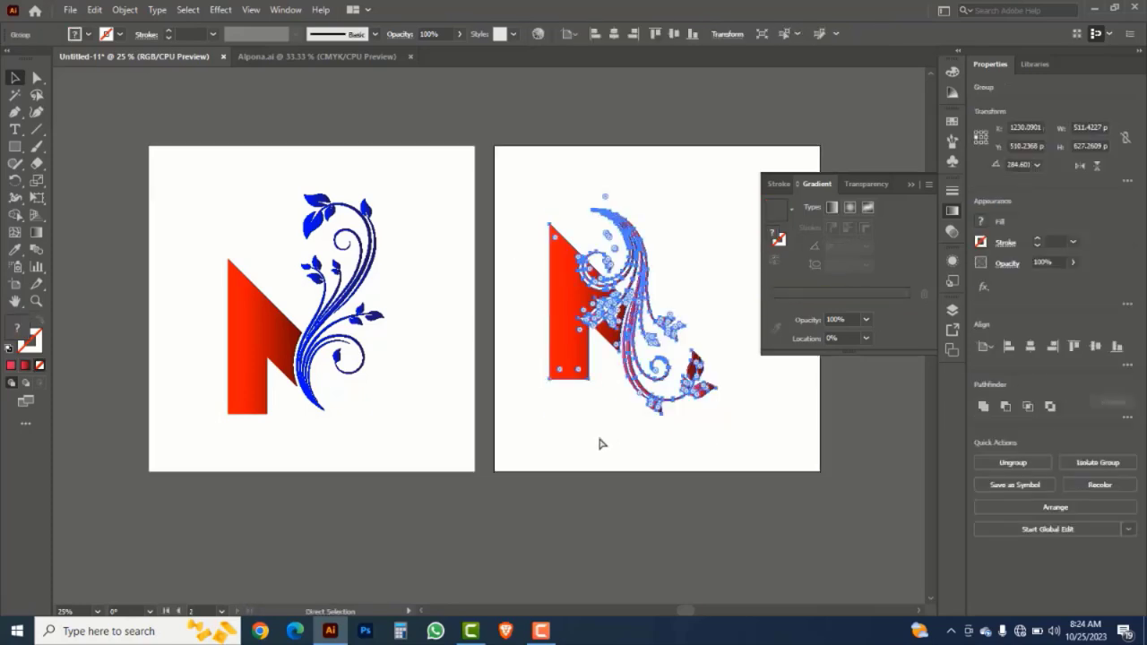
pyautogui.click(206, 266)
# - Centre the grouped blue-swirl N design horizontally and vertically on the first artboard
pyautogui.moveTo(201, 195); pyautogui.dragTo(305, 313)
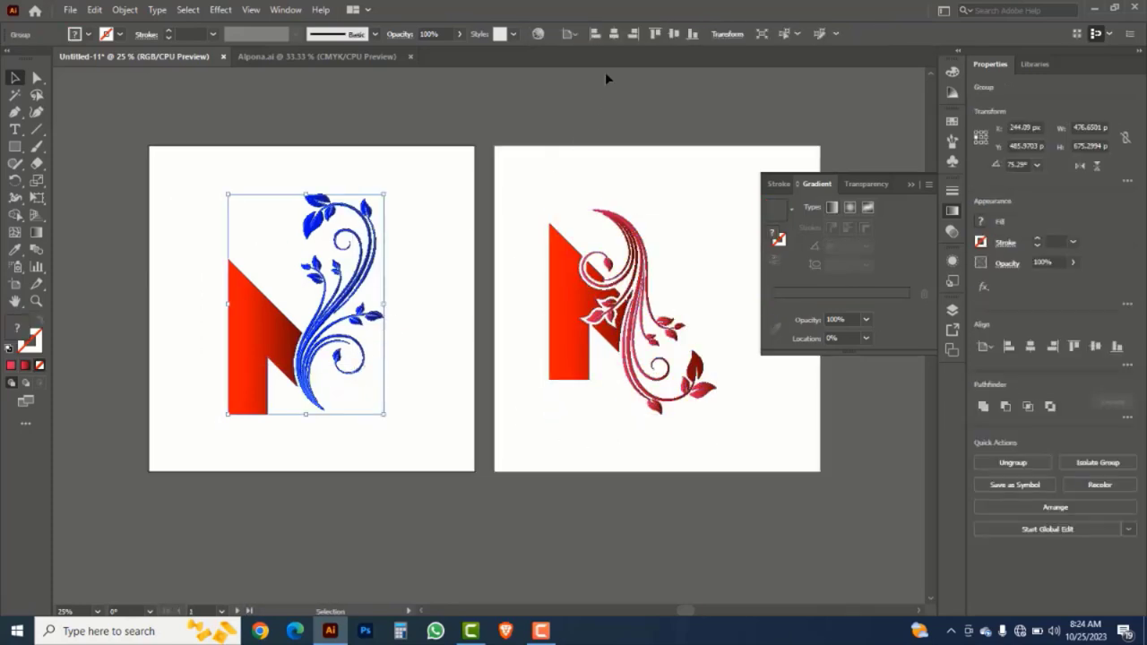
pyautogui.click(614, 33)
pyautogui.click(674, 34)
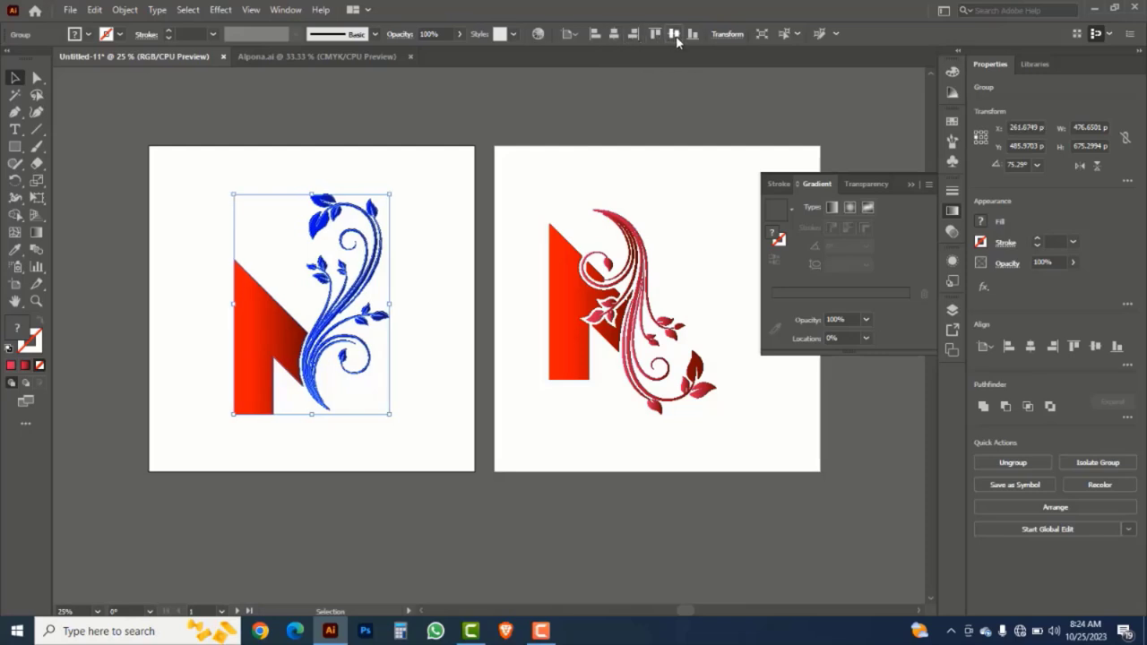
# - Centre the grouped red-swirl N design horizontally and vertically on the second artboard
pyautogui.click(597, 164)
pyautogui.moveTo(686, 187); pyautogui.dragTo(582, 180)
pyautogui.moveTo(446, 166); pyautogui.dragTo(582, 361)
pyautogui.click(614, 33)
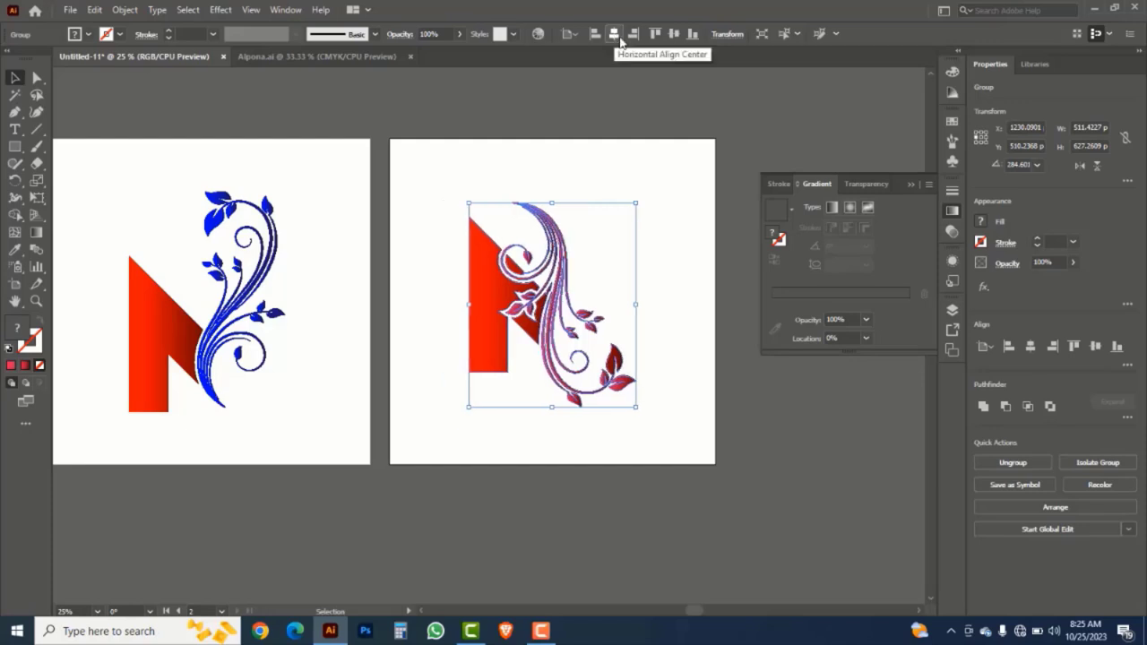
pyautogui.click(674, 33)
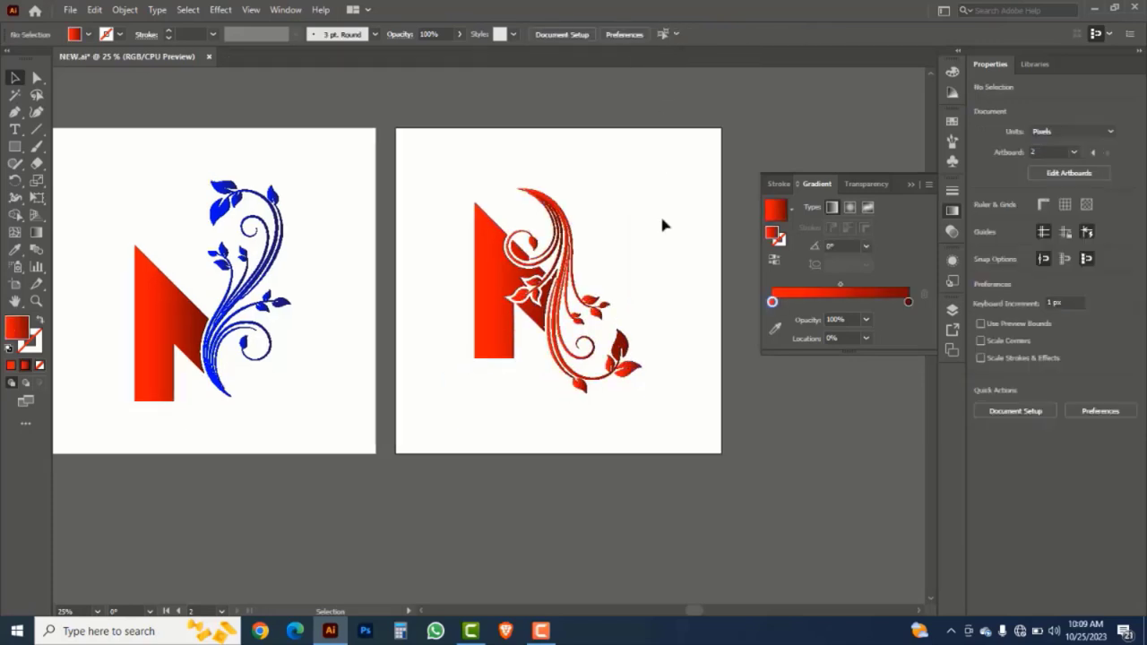
# - Duplicate the second artboard with its artwork beside the original using the Artboard tool
pyautogui.press('space')
pyautogui.moveTo(686, 259); pyautogui.dragTo(360, 259)
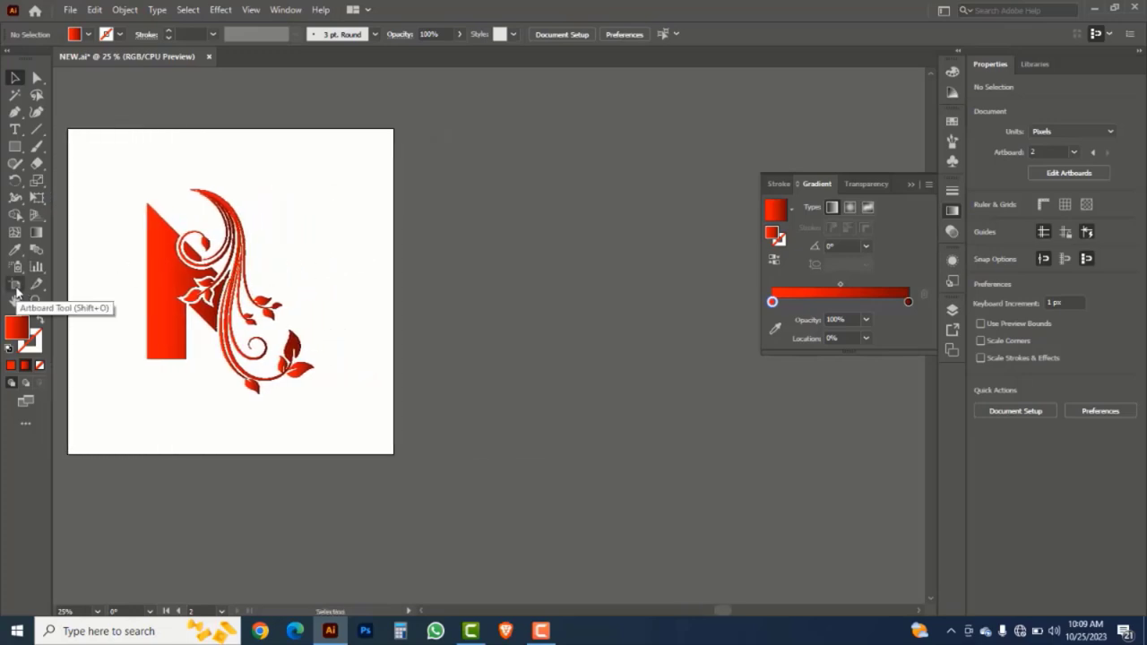
pyautogui.click(17, 288)
pyautogui.moveTo(243, 309); pyautogui.dragTo(584, 312)
pyautogui.click(13, 79)
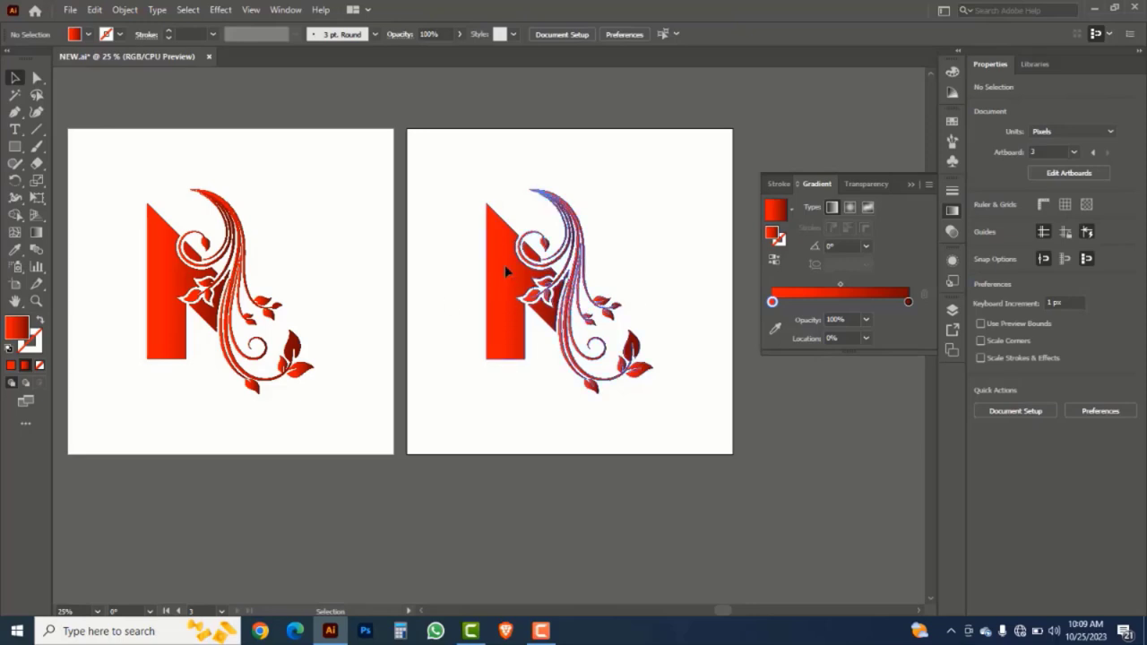
# - Ungroup the copied design on the third artboard and delete its N, keeping only the red swirl
pyautogui.click(520, 293)
pyautogui.rightClick(683, 255)
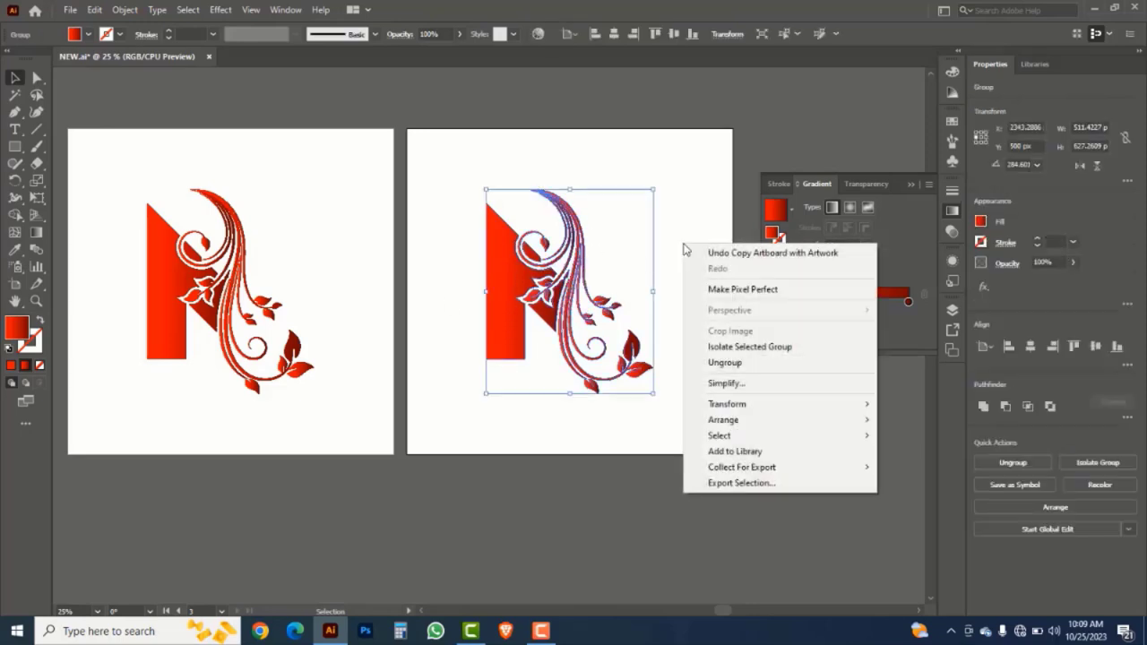
pyautogui.click(728, 364)
pyautogui.click(594, 322)
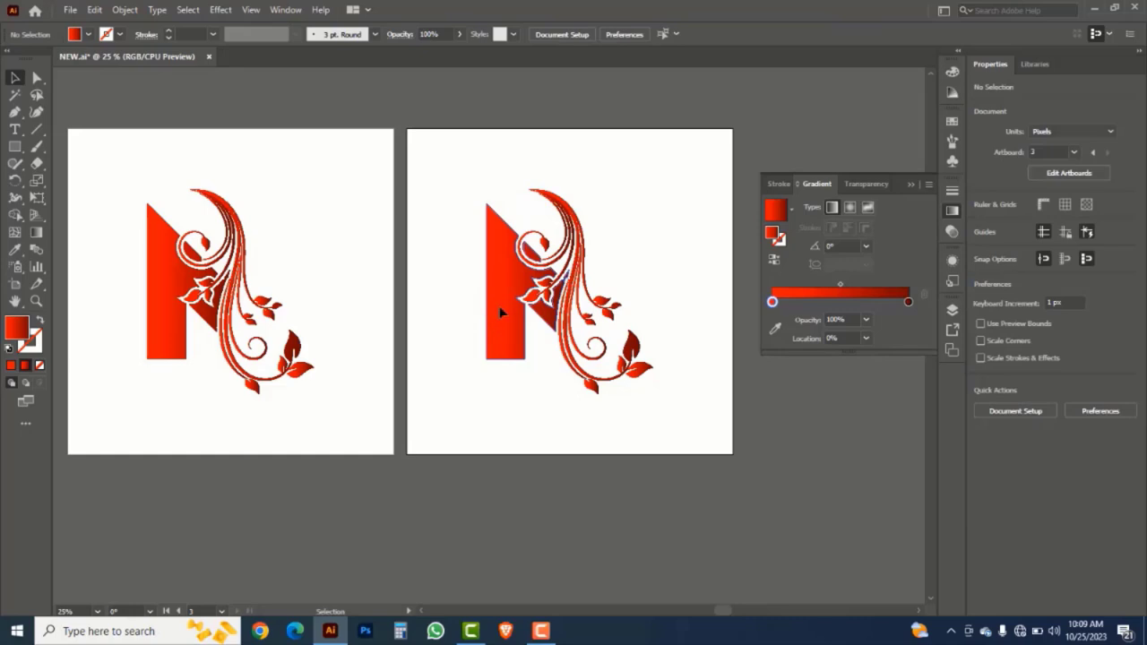
pyautogui.click(499, 315)
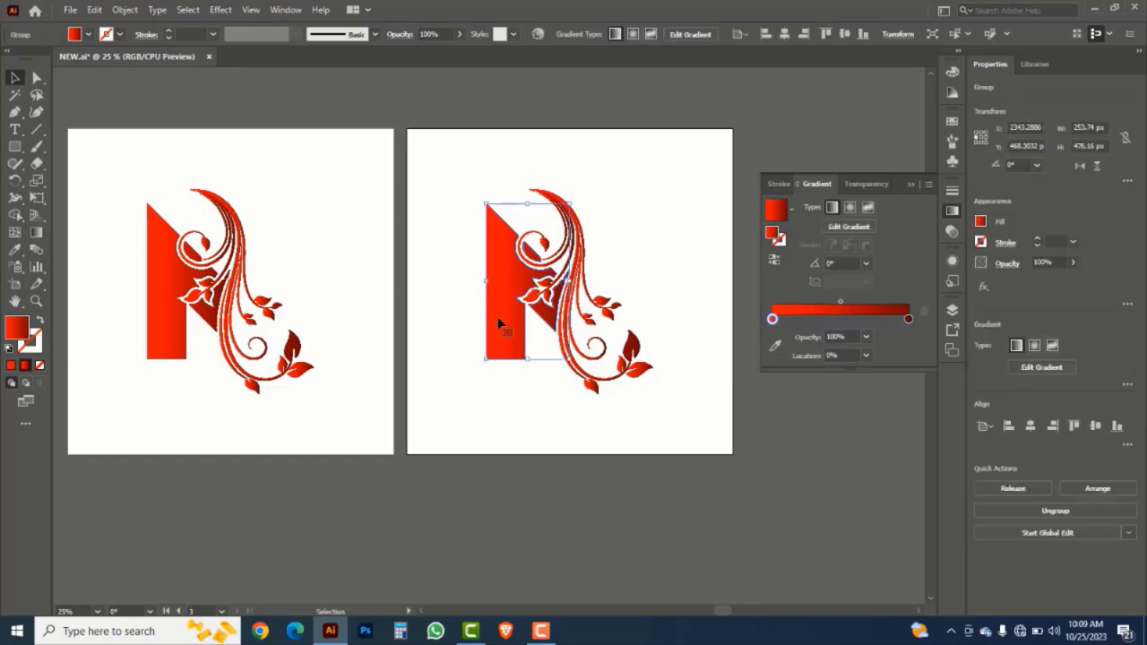
pyautogui.press('Delete')
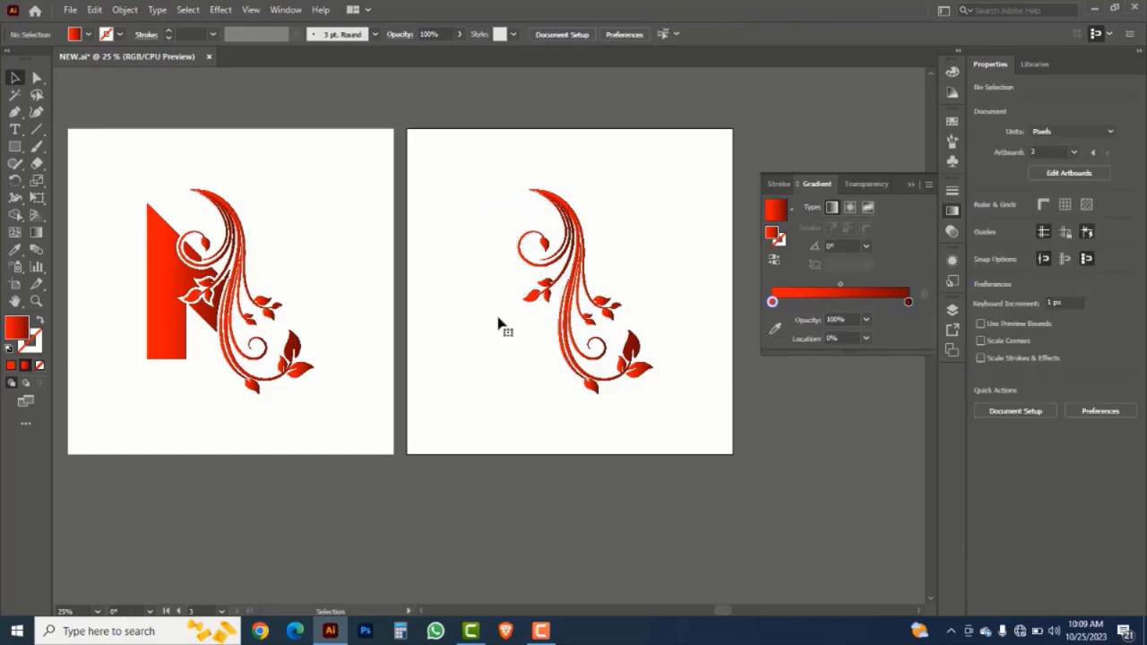
# - Add the letter A as 72 pt text beside the swirl on the third artboard
pyautogui.moveTo(20, 136); pyautogui.dragTo(80, 136)
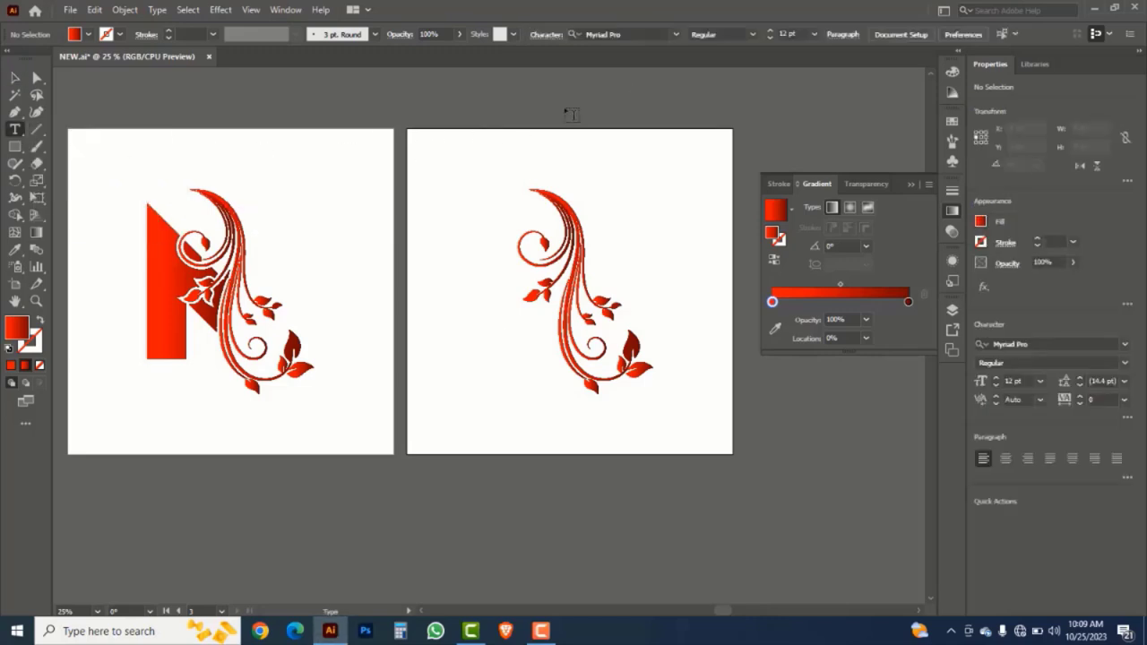
pyautogui.click(813, 35)
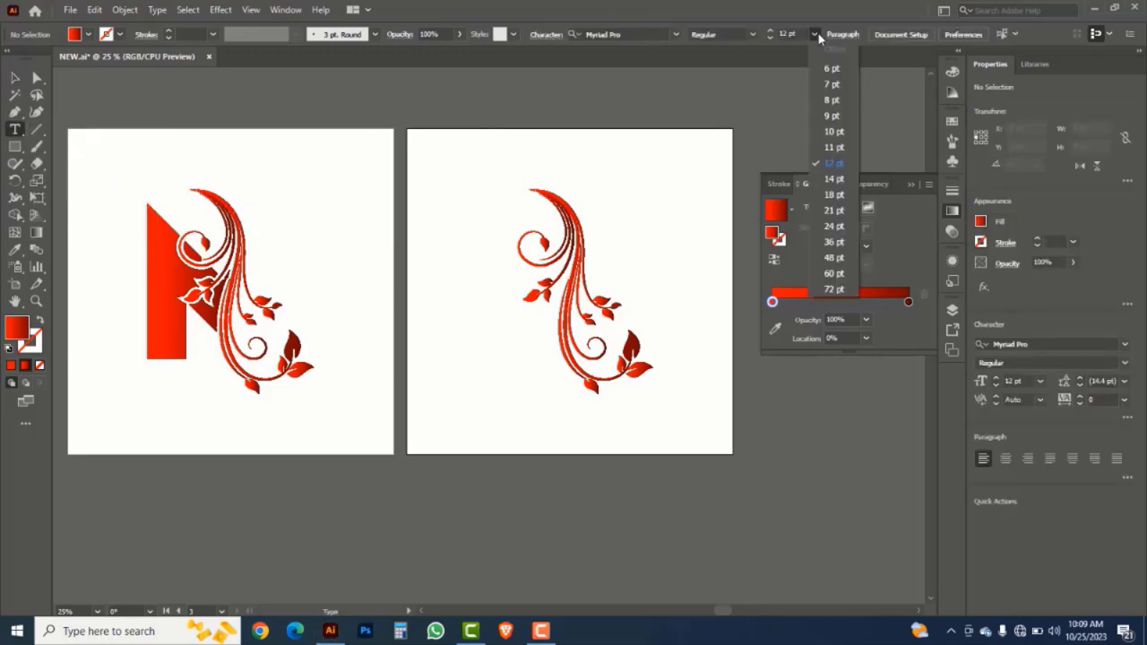
pyautogui.click(836, 294)
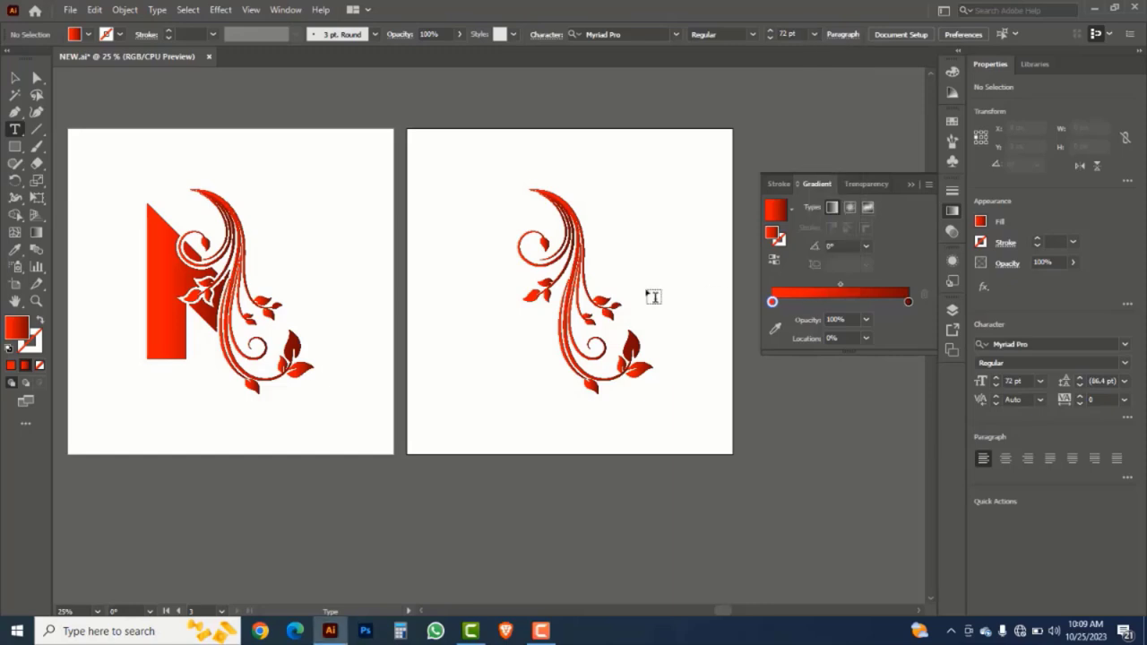
pyautogui.click(468, 285)
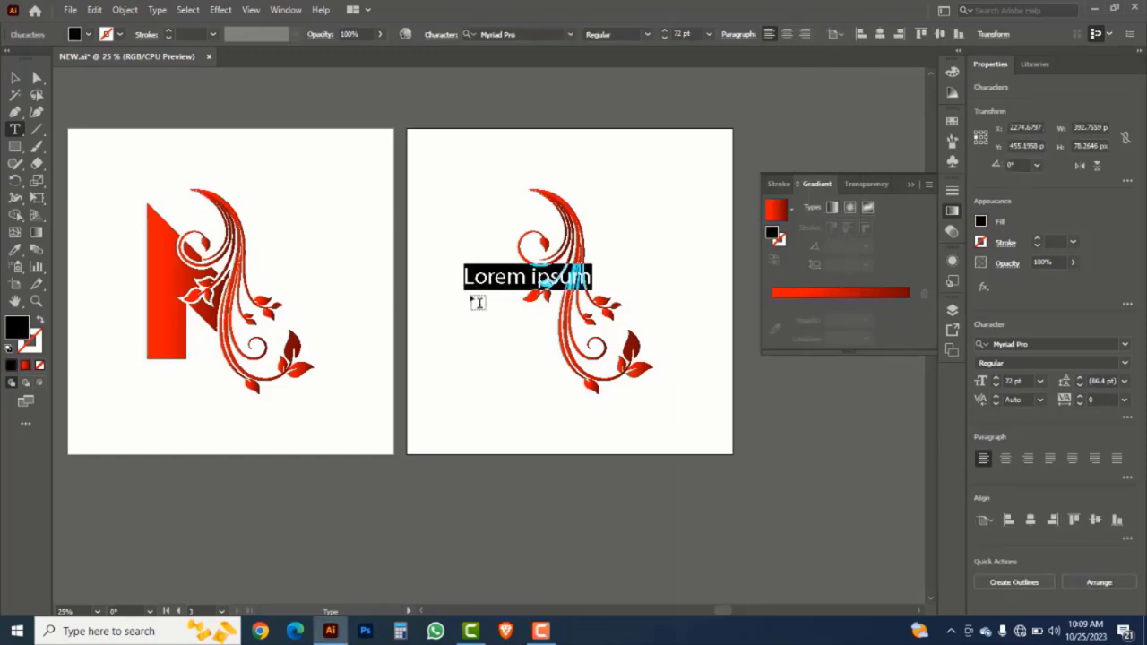
pyautogui.write('A')
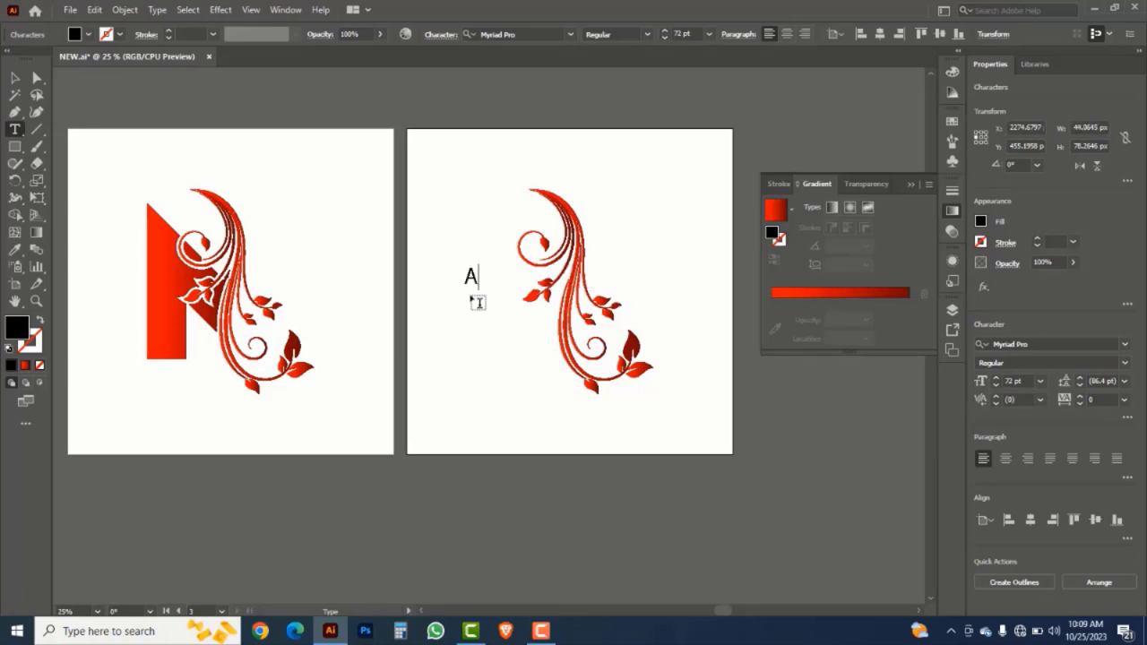
# - Enlarge the letter A to about 909 pt over the swirl and set its font to Mr Headlines
pyautogui.click(16, 80)
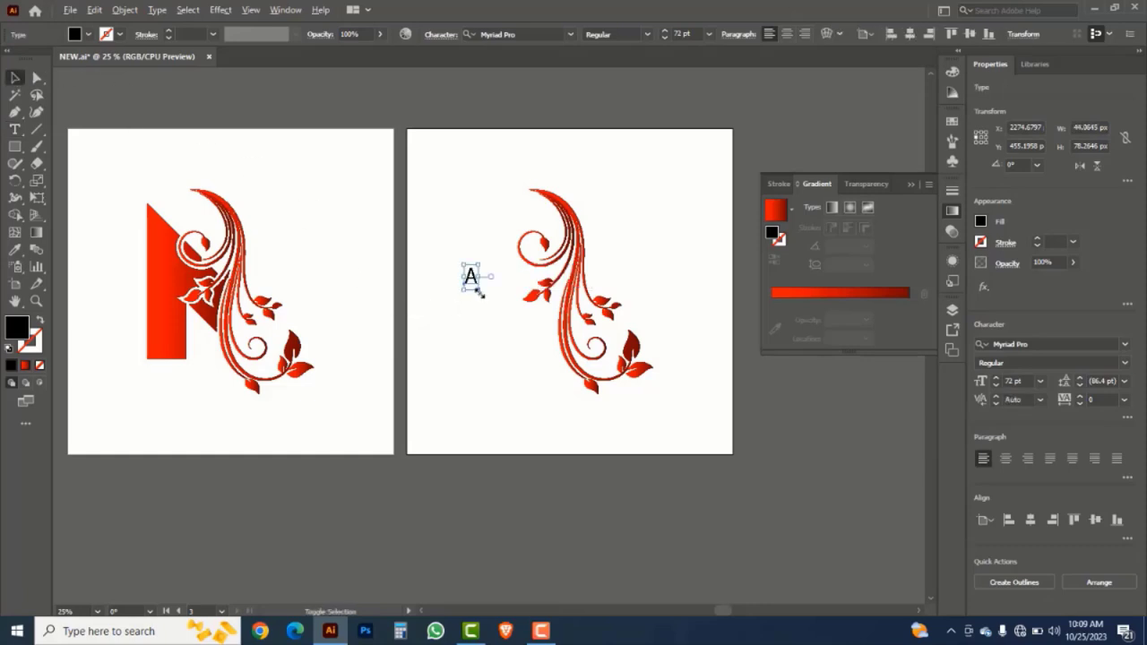
pyautogui.moveTo(480, 289); pyautogui.dragTo(562, 438)
pyautogui.moveTo(501, 307); pyautogui.dragTo(548, 305)
pyautogui.click(531, 34)
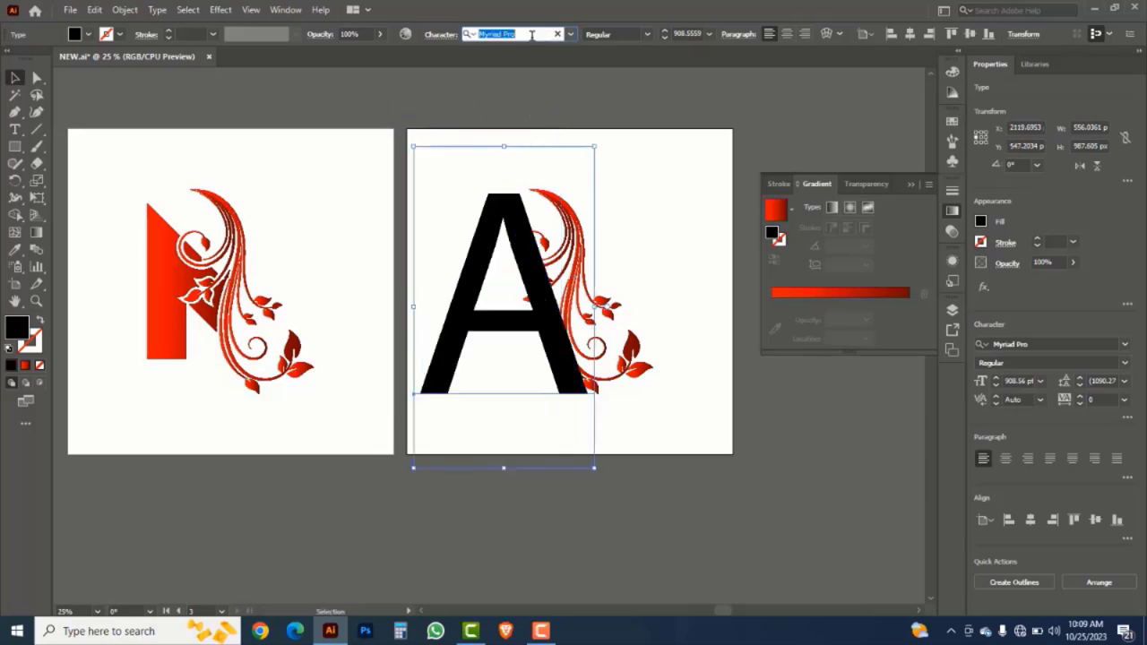
pyautogui.write('MR')
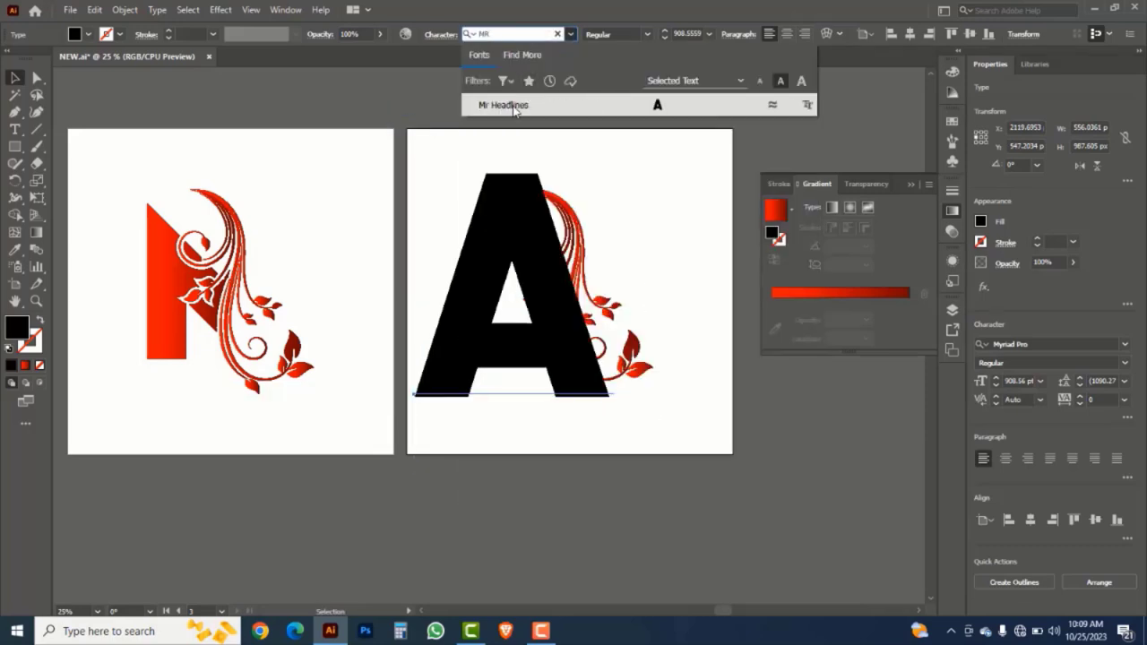
pyautogui.click(515, 107)
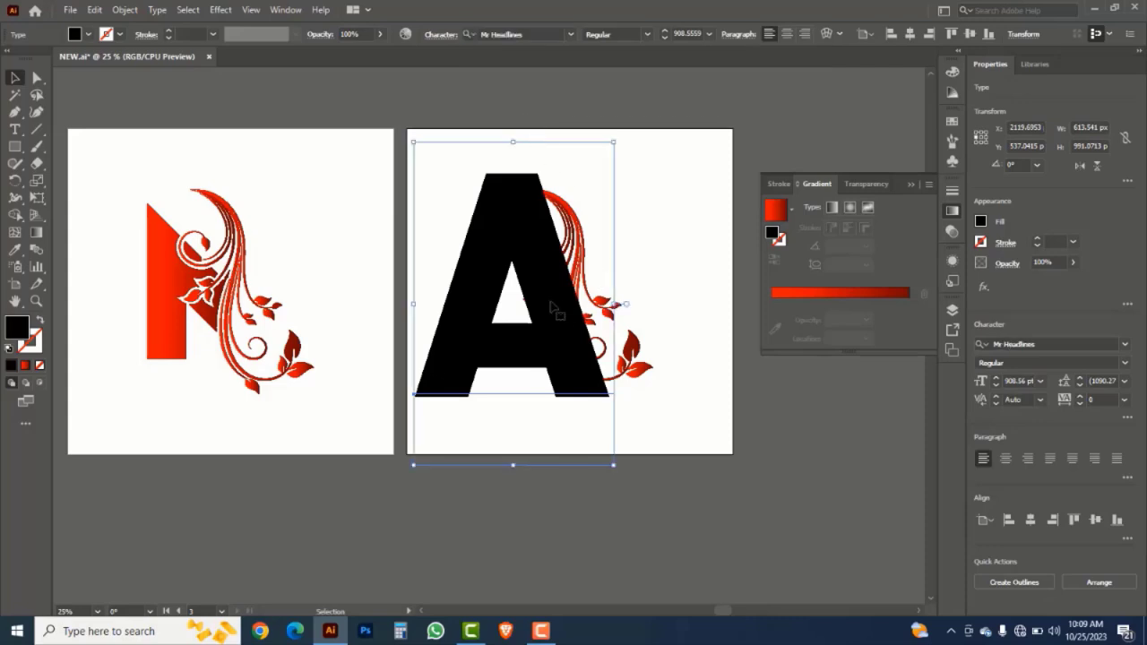
# - Scale the letter A down to about 772 pt and position its right leg over the swirl
pyautogui.moveTo(547, 305)
pyautogui.mouseDown()
pyautogui.moveTo(558, 268)
pyautogui.moveTo(563, 310)
pyautogui.mouseUp()
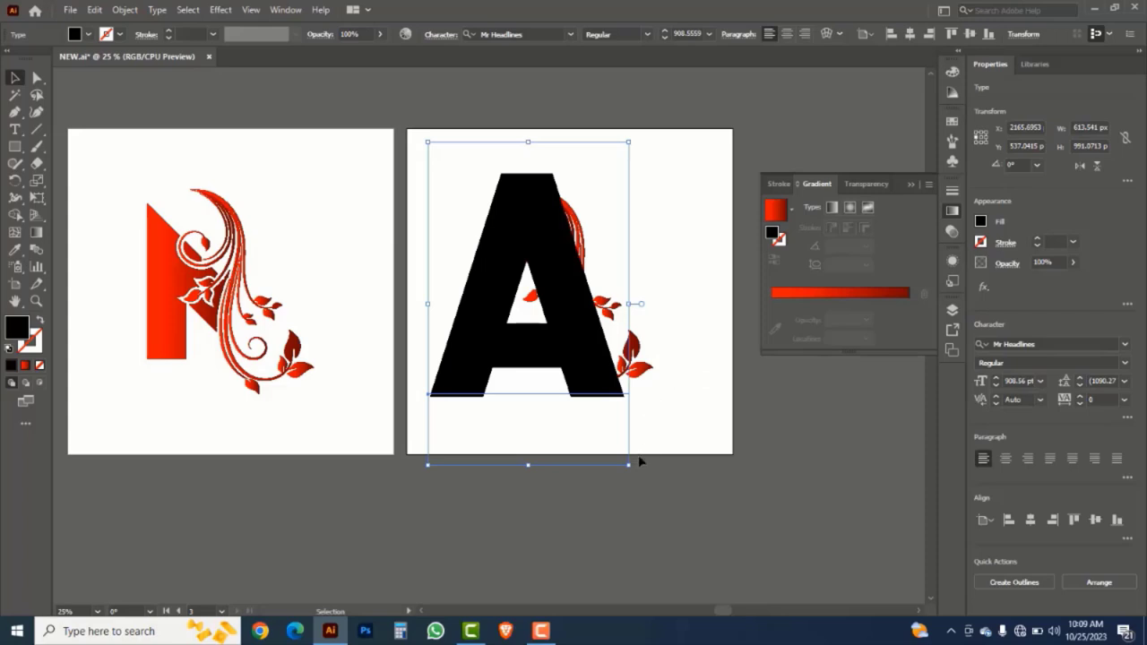
pyautogui.moveTo(629, 464); pyautogui.dragTo(604, 435)
pyautogui.moveTo(575, 347)
pyautogui.mouseDown()
pyautogui.moveTo(593, 341)
pyautogui.moveTo(566, 345)
pyautogui.mouseUp()
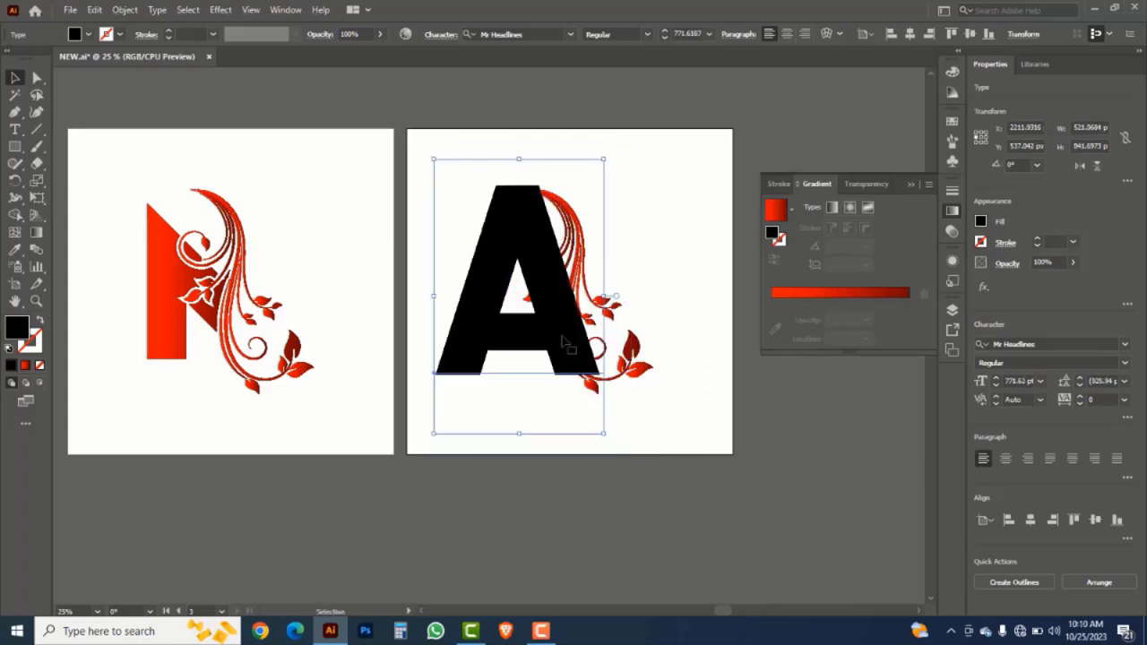
# - Convert the black letter A on the third artboard to outlines
pyautogui.rightClick(539, 252)
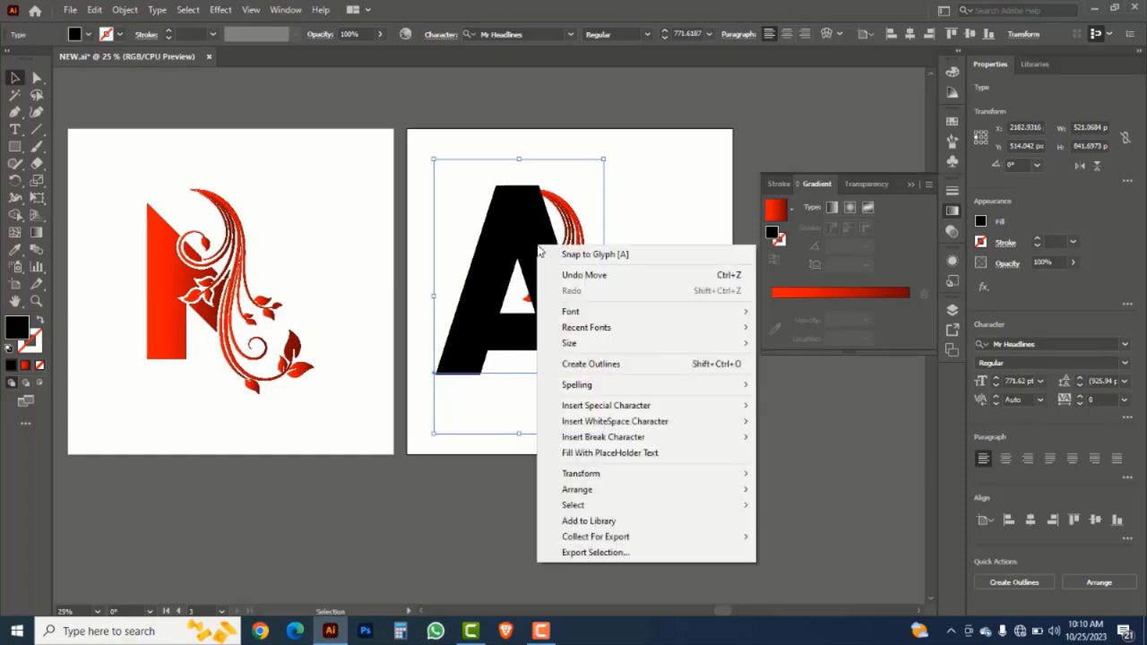
pyautogui.click(588, 364)
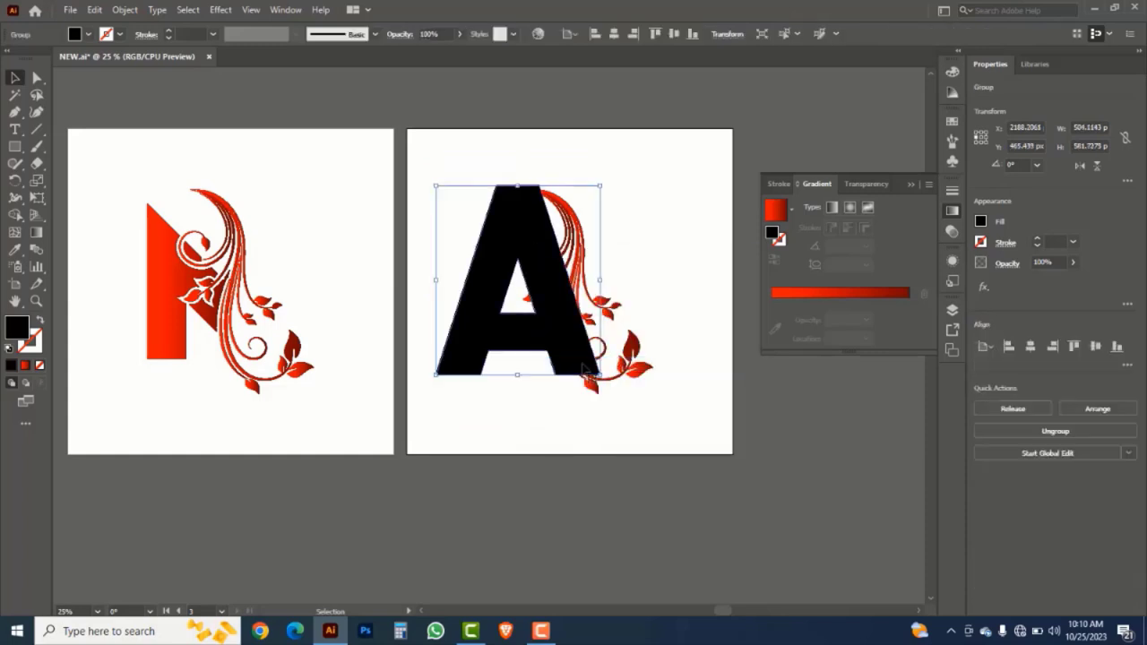
pyautogui.hotkey('ctrl', 'space')
pyautogui.moveTo(398, 128); pyautogui.dragTo(728, 436)
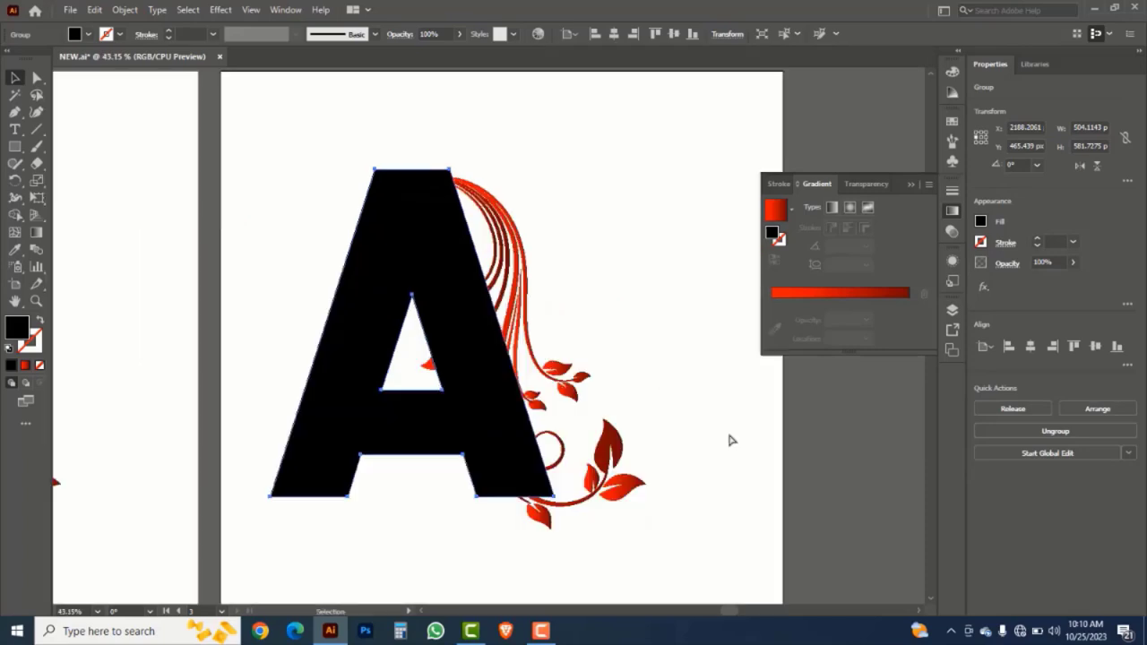
# - Move the red swirl about 96 px left so it lies over the letter A's right leg
pyautogui.click(624, 256)
pyautogui.click(518, 231)
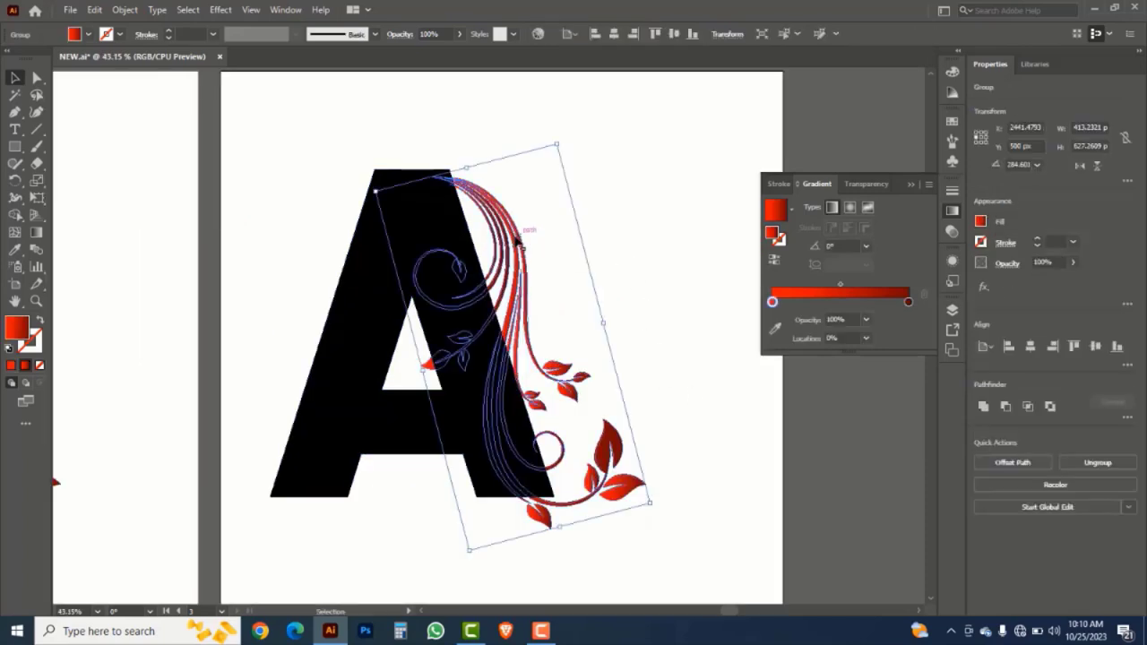
pyautogui.moveTo(517, 234); pyautogui.dragTo(465, 235)
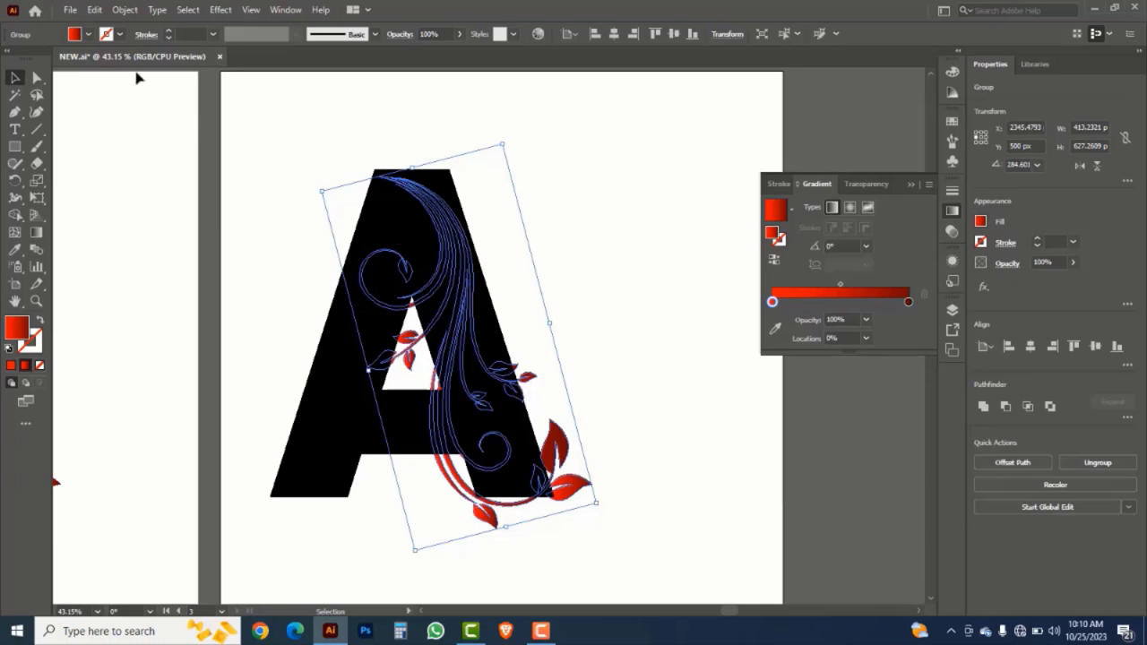
# - Offset the swirl's paths by 10 px with miter joins
pyautogui.click(124, 10)
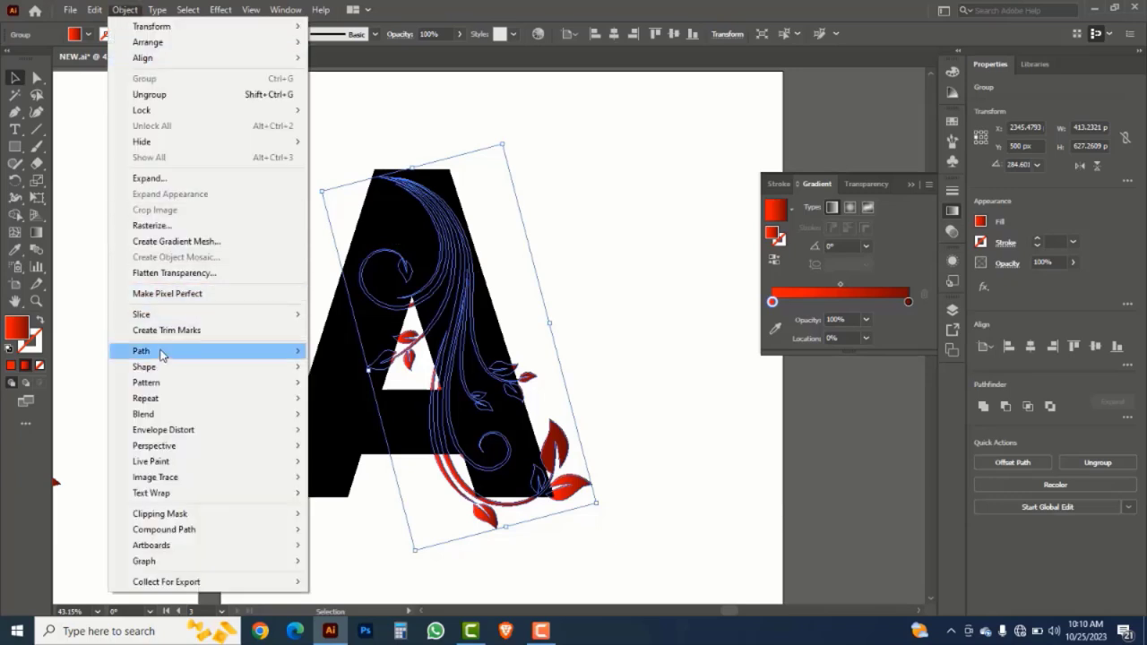
pyautogui.moveTo(161, 353)
pyautogui.click(375, 404)
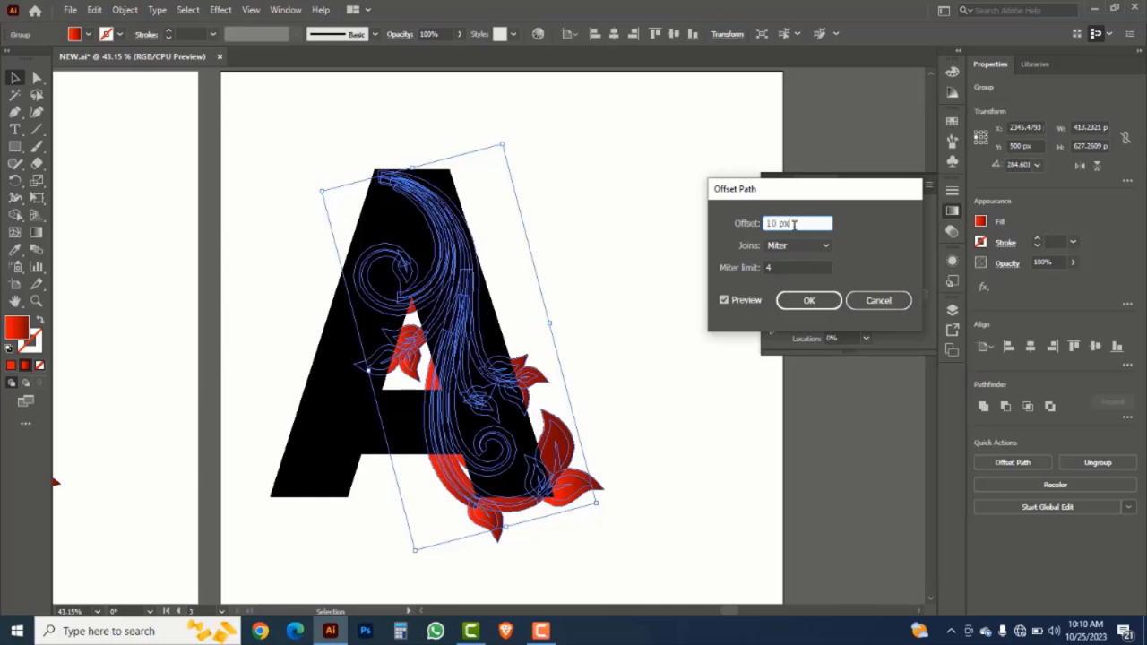
pyautogui.click(804, 302)
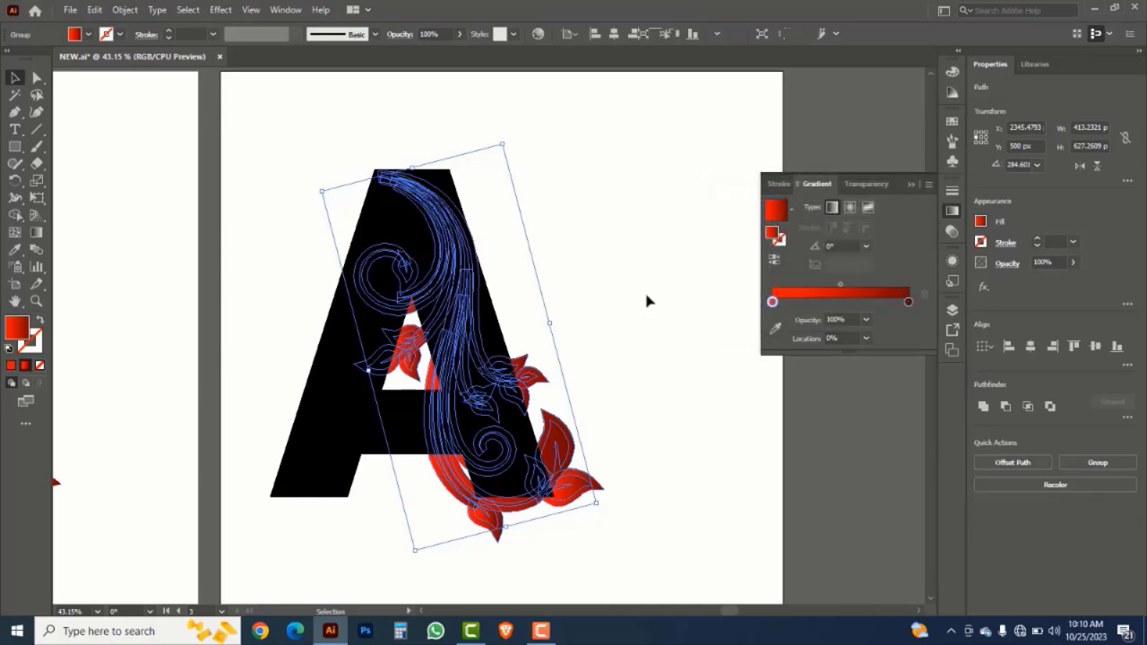
# - Unite the letter A with the offset swirl into one black shape and paste the original red swirl in front of it
pyautogui.moveTo(661, 185); pyautogui.dragTo(321, 468)
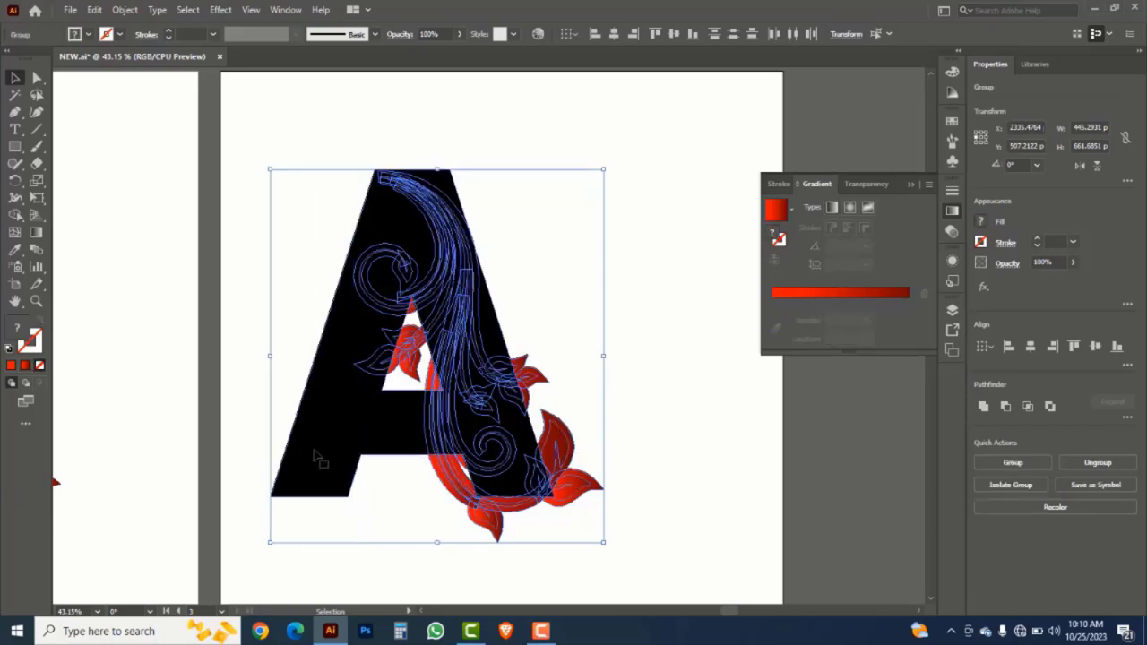
pyautogui.click(982, 407)
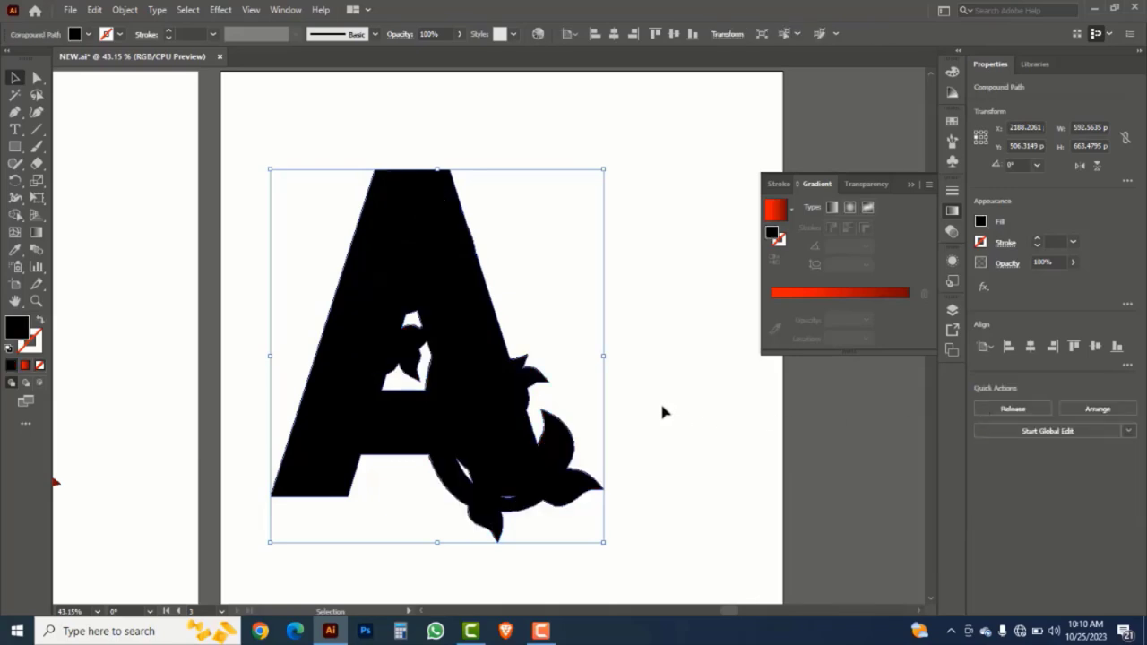
pyautogui.click(584, 302)
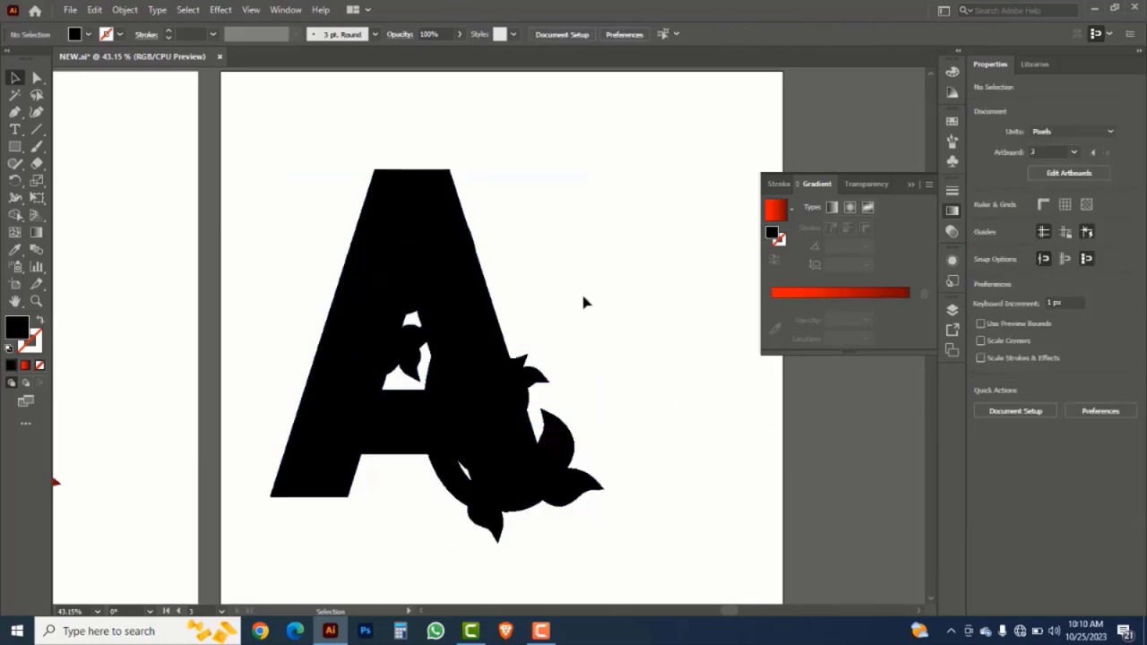
pyautogui.press('a')
pyautogui.hotkey('ctrl', 'f')
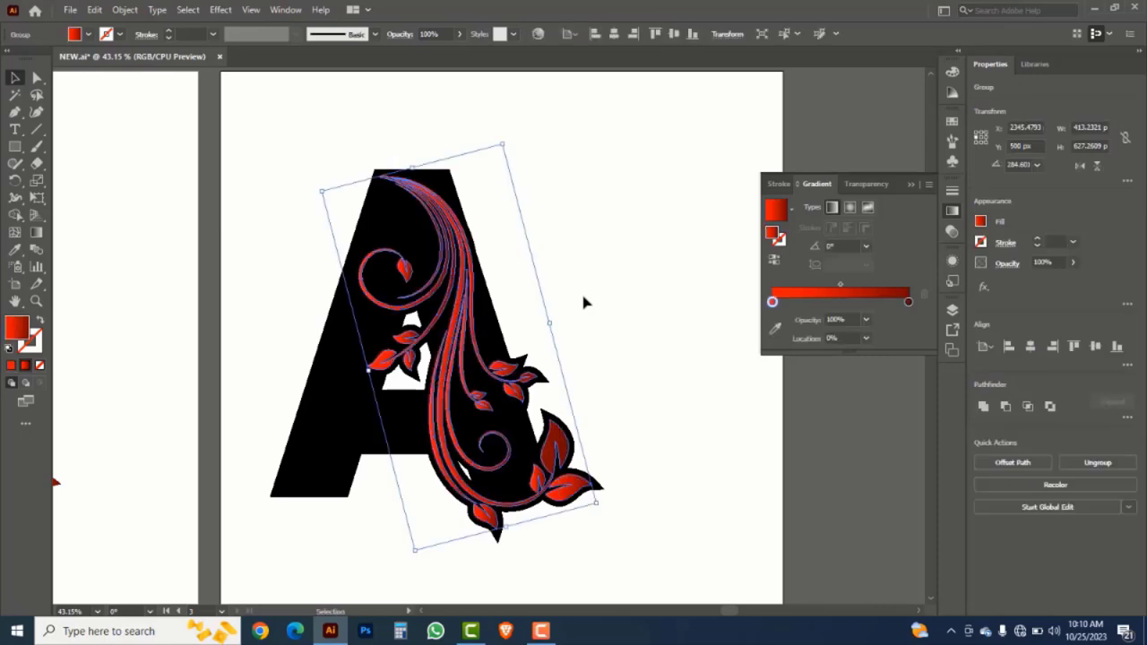
pyautogui.click(583, 302)
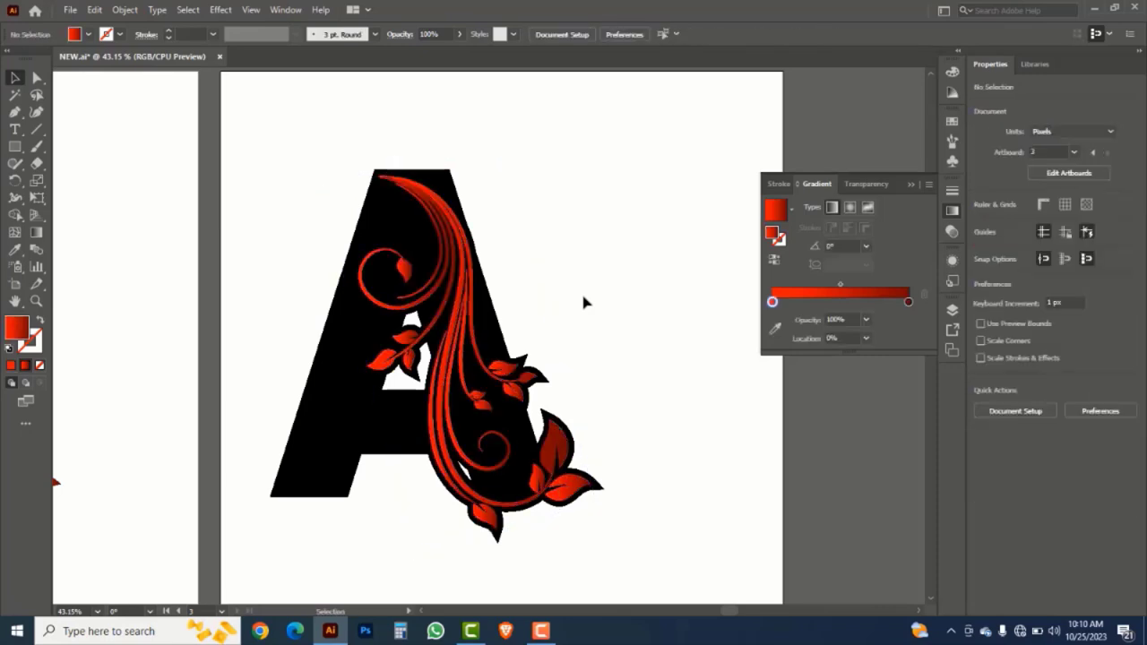
# - Replace the red gradient fill of the swirl on the letter A with solid white
pyautogui.click(464, 329)
pyautogui.click(953, 76)
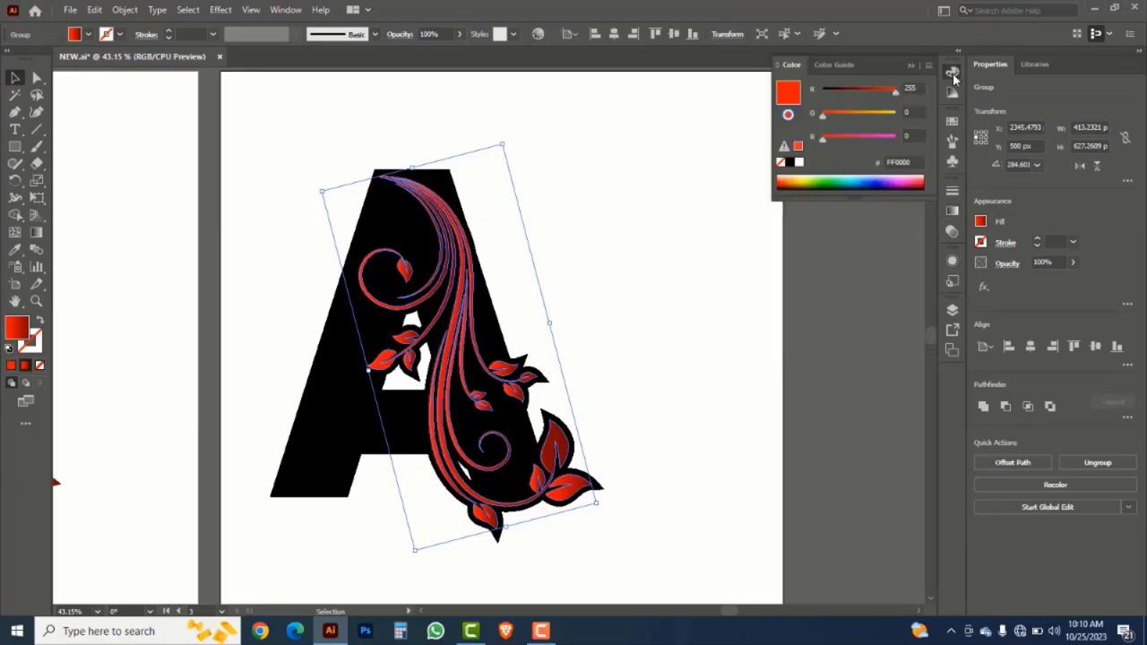
pyautogui.click(799, 163)
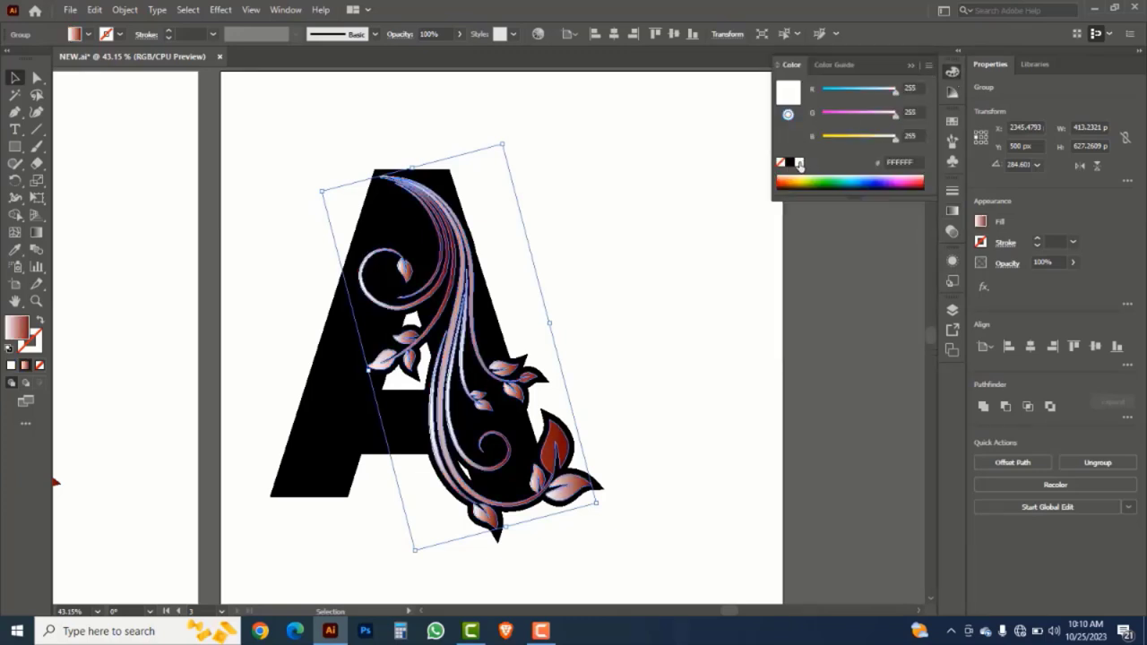
pyautogui.click(781, 163)
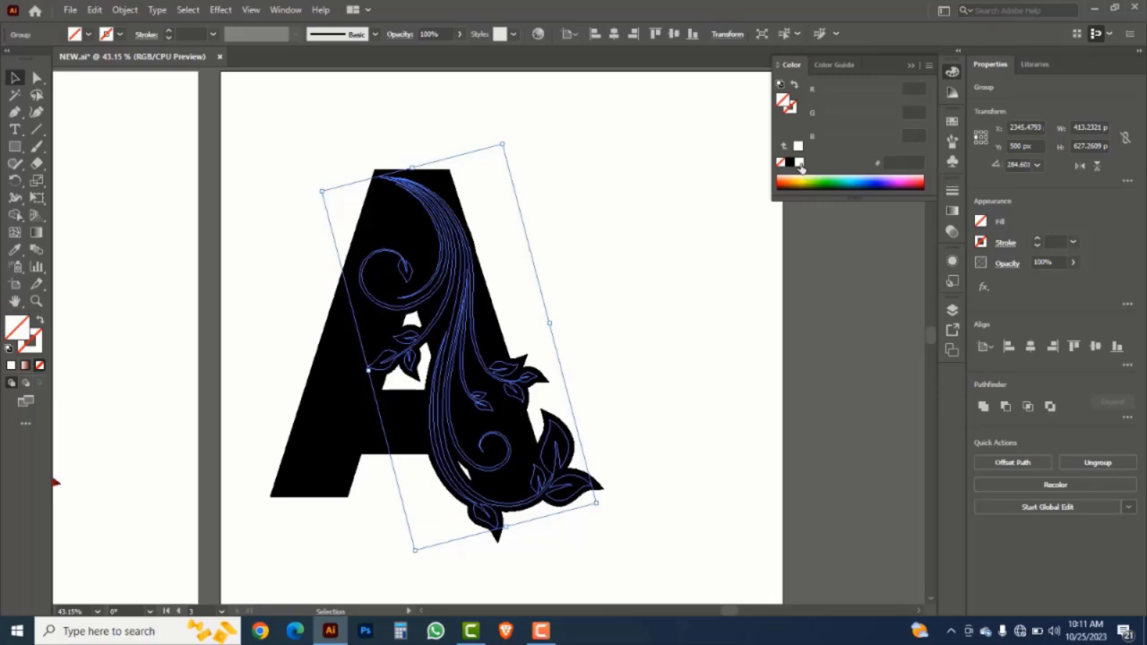
pyautogui.click(799, 163)
pyautogui.click(661, 215)
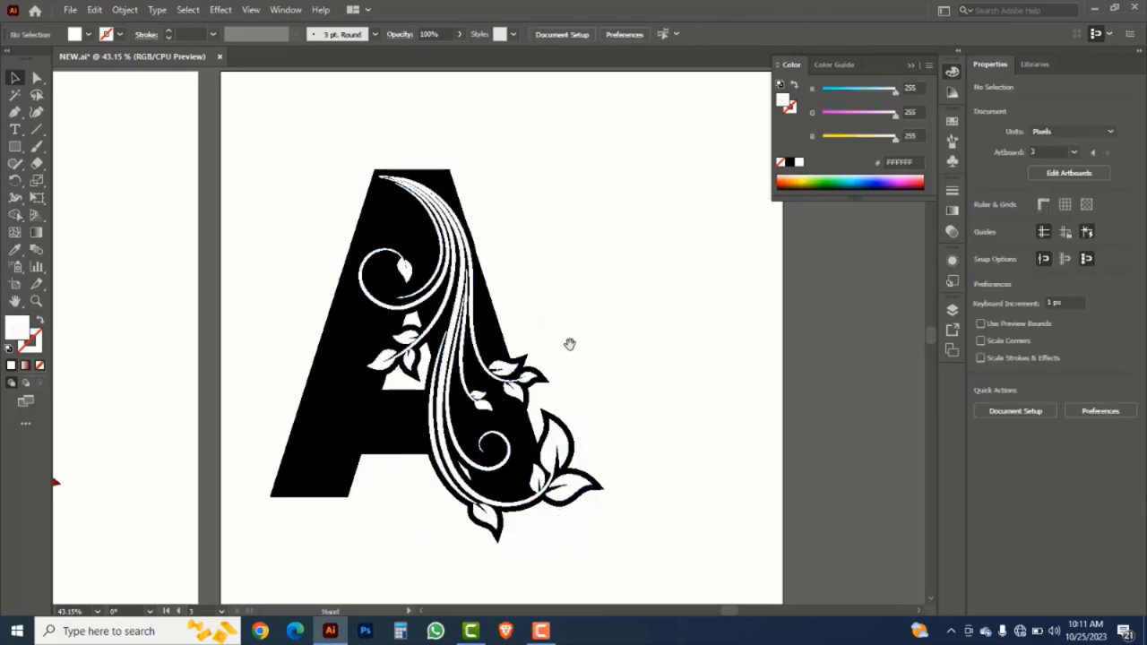
# - Sample the red gradient of the neighbouring letter N with the Eyedropper and apply it to the black letter A
pyautogui.hotkey('ctrl', 'space')
pyautogui.keyDown('ctrl'); pyautogui.keyDown('alt'); pyautogui.click(581, 308); pyautogui.keyUp('alt'); pyautogui.keyUp('ctrl')
pyautogui.moveTo(312, 380); pyautogui.dragTo(558, 355)
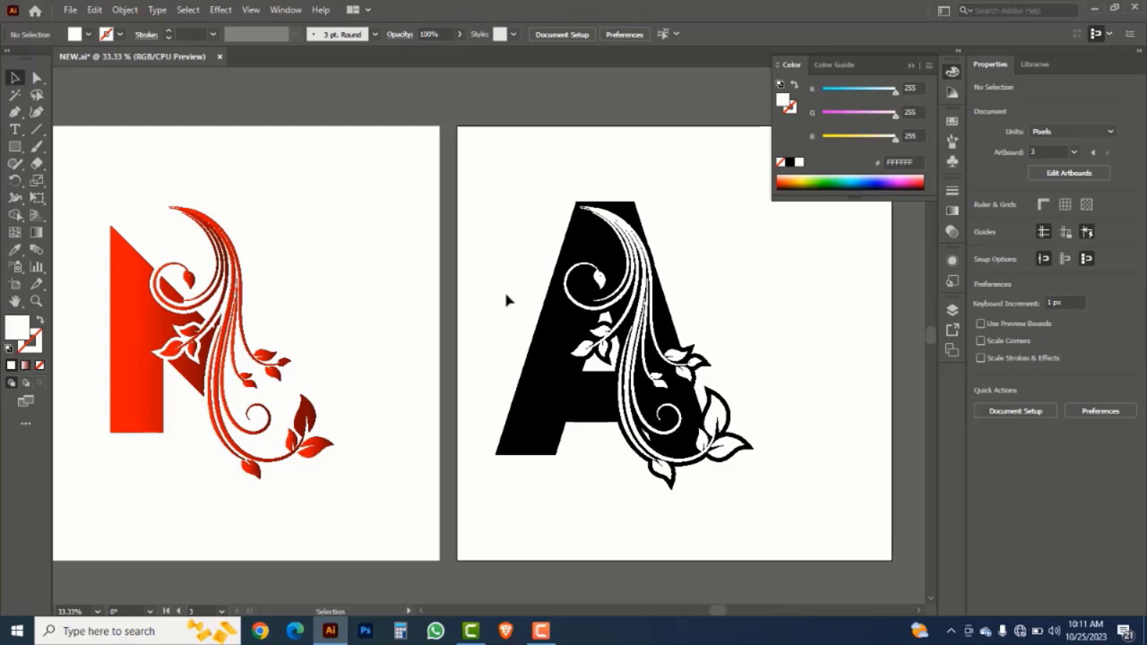
pyautogui.click(530, 394)
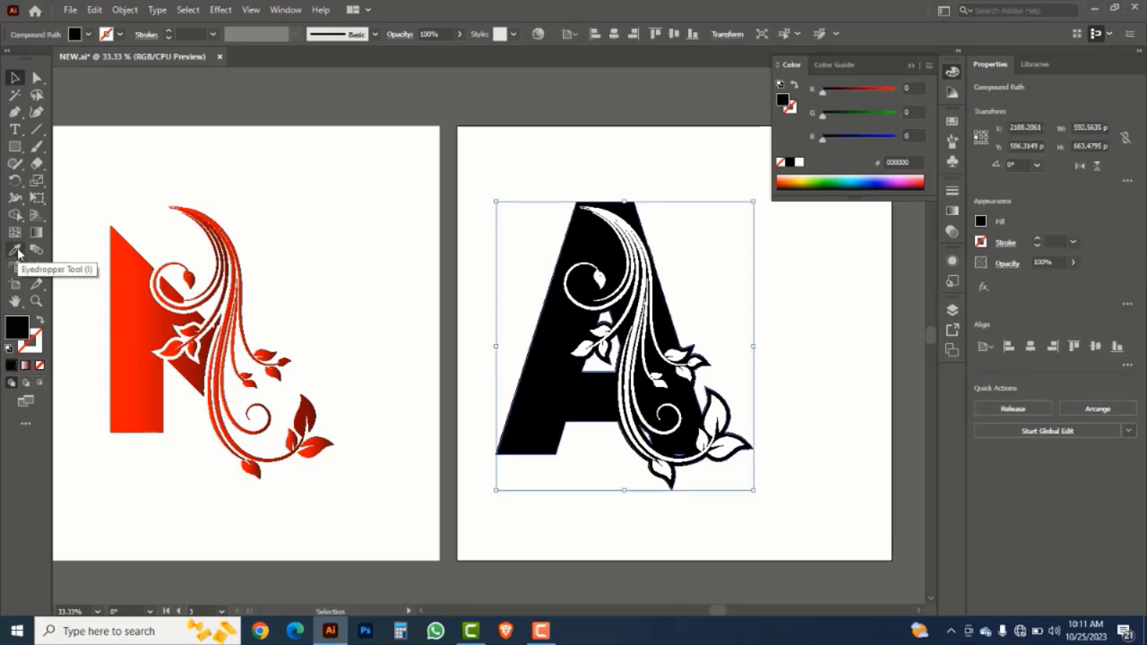
pyautogui.click(18, 253)
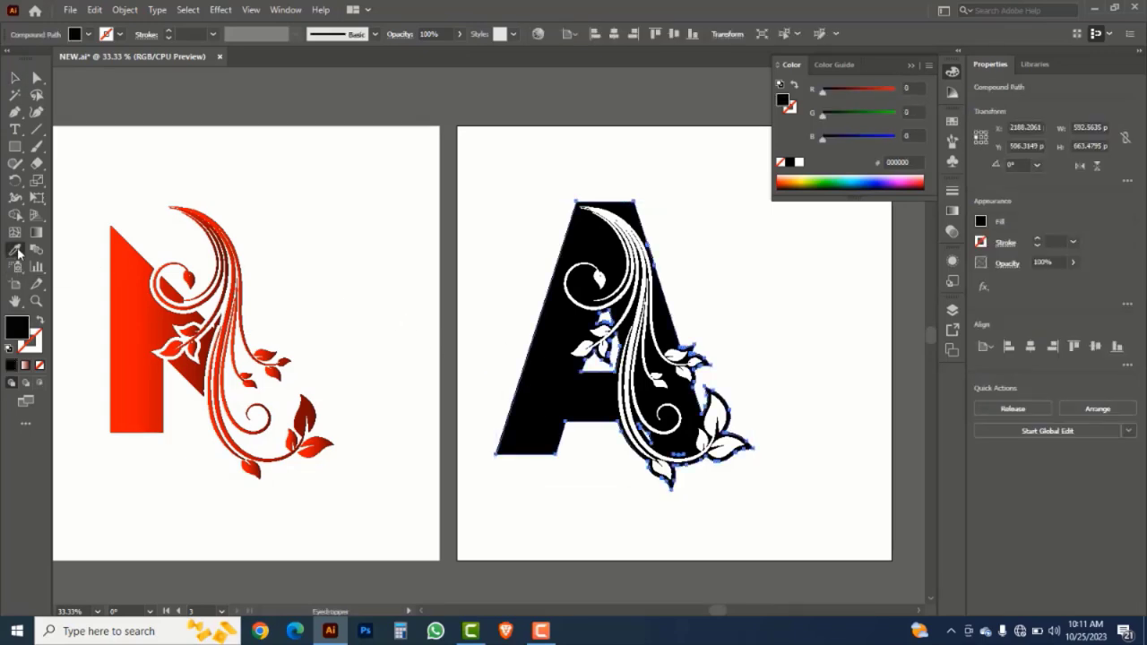
pyautogui.click(130, 350)
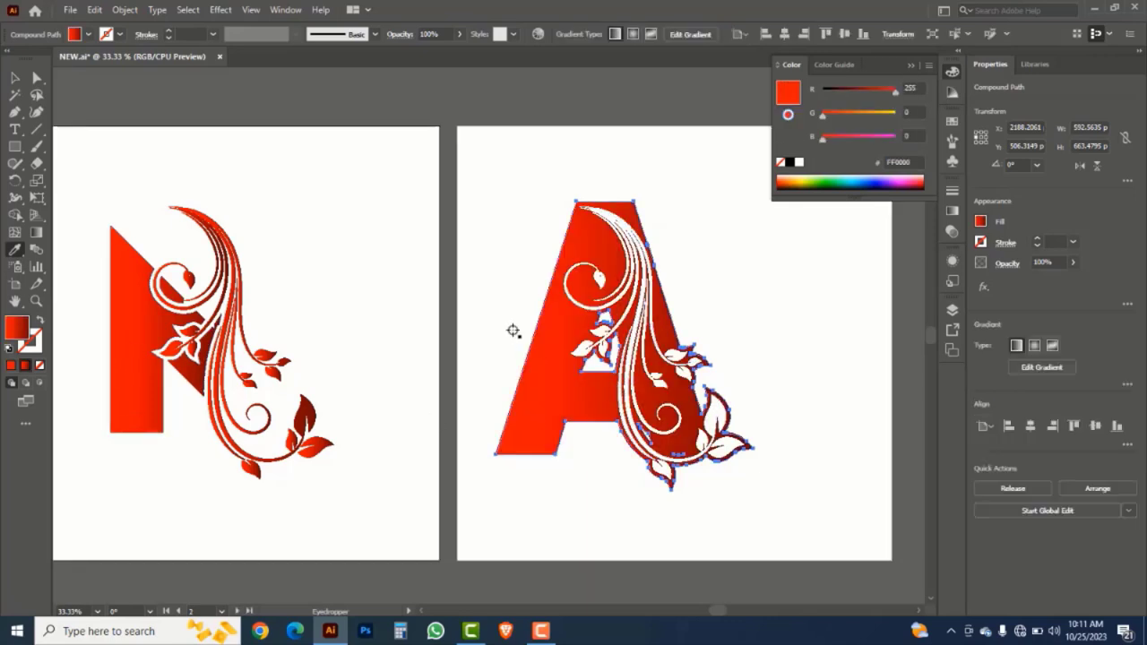
# - Redraw the letter A's gradient diagonally, from bright red at its upper left to dark red at its lower right
pyautogui.click(35, 232)
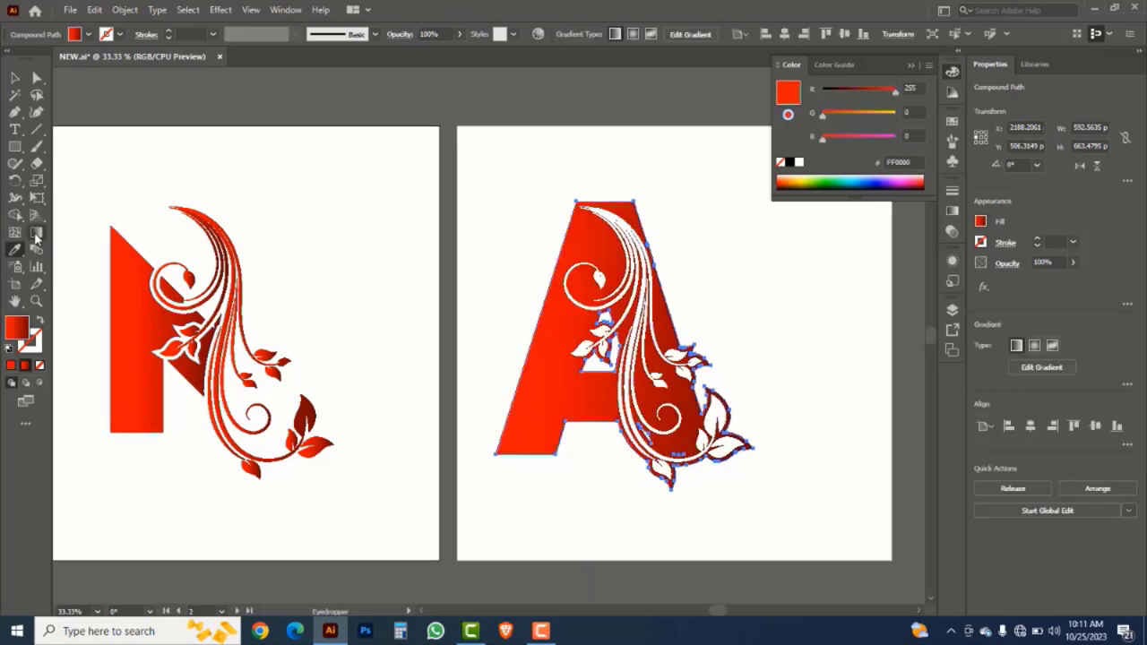
pyautogui.moveTo(493, 191); pyautogui.dragTo(594, 302)
pyautogui.moveTo(711, 268); pyautogui.dragTo(523, 415)
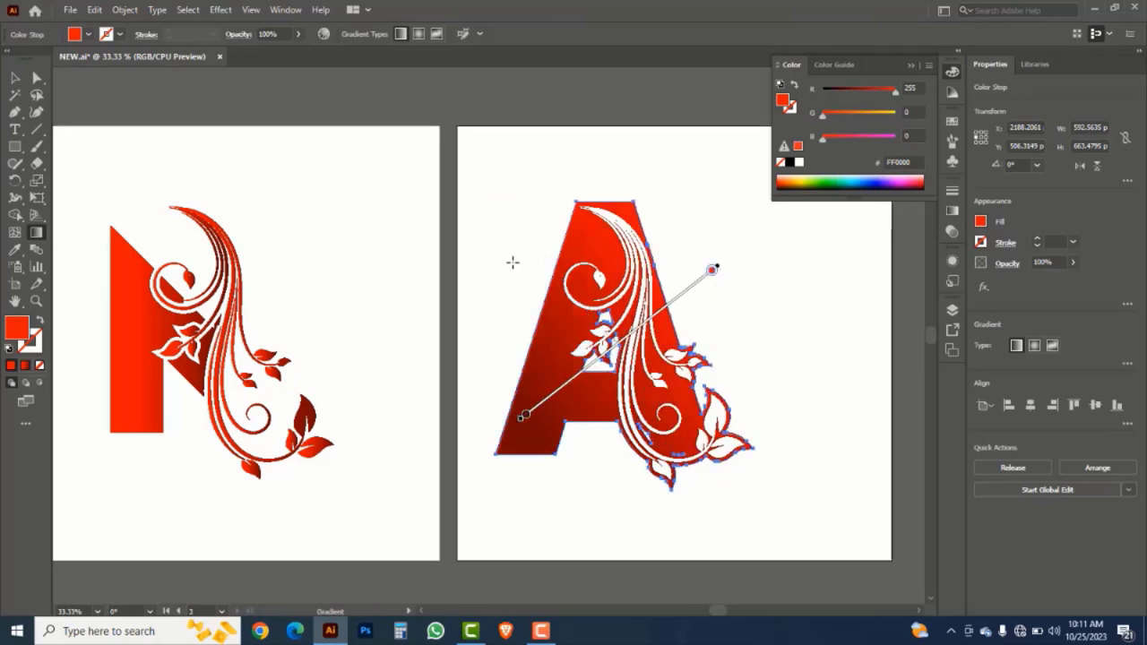
pyautogui.moveTo(509, 260); pyautogui.dragTo(693, 421)
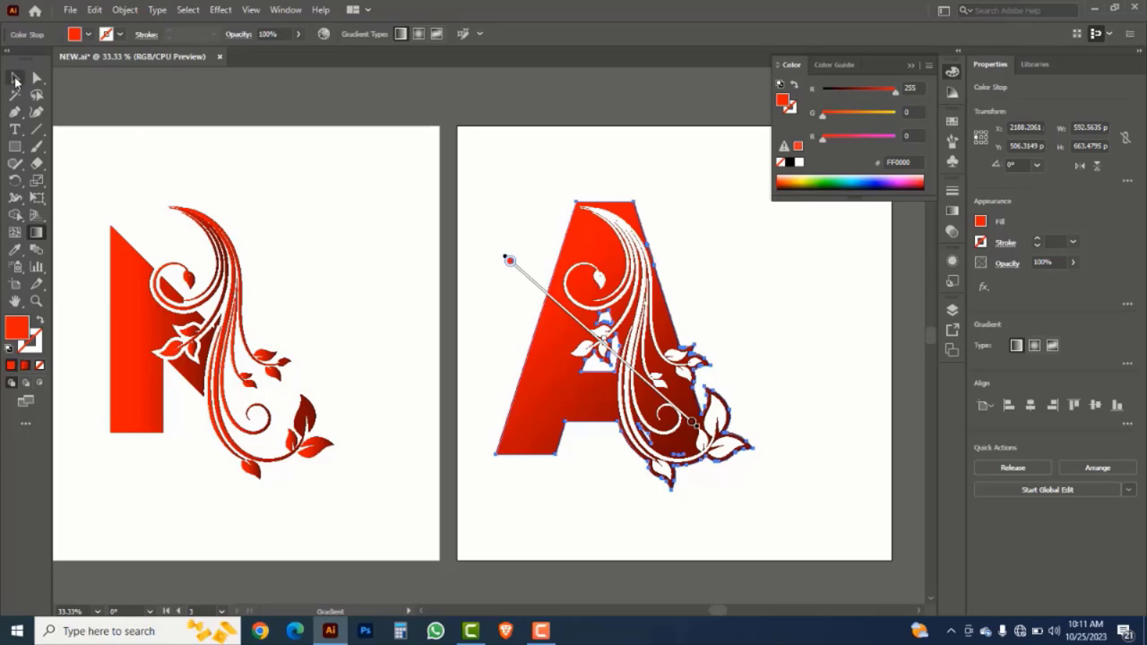
pyautogui.click(14, 80)
pyautogui.click(691, 332)
# - Move the letter A together with its white swirl to about the centre of the third artboard
pyautogui.hscroll(5, 348, 205)
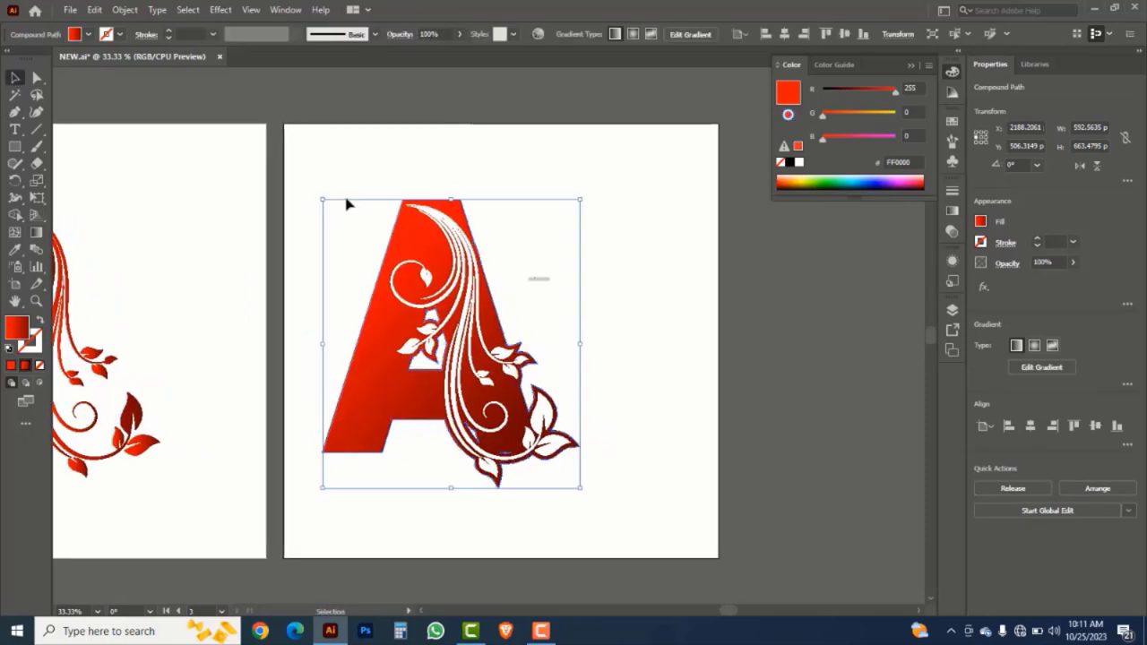
pyautogui.moveTo(297, 149); pyautogui.dragTo(584, 484)
pyautogui.moveTo(486, 340); pyautogui.dragTo(534, 334)
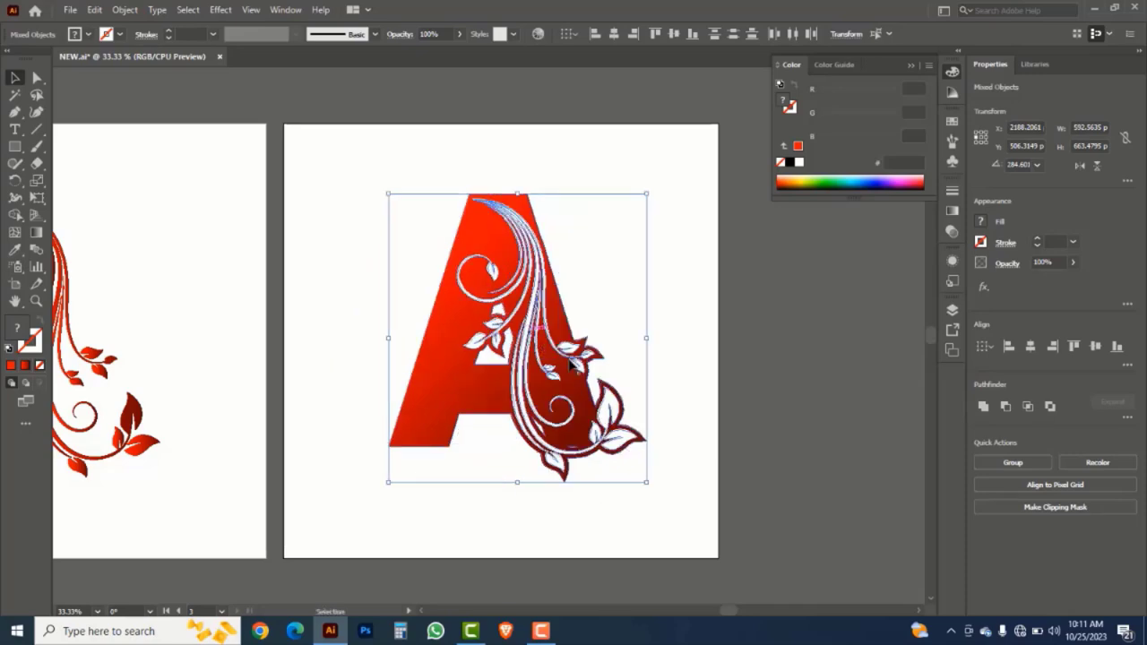
pyautogui.click(659, 366)
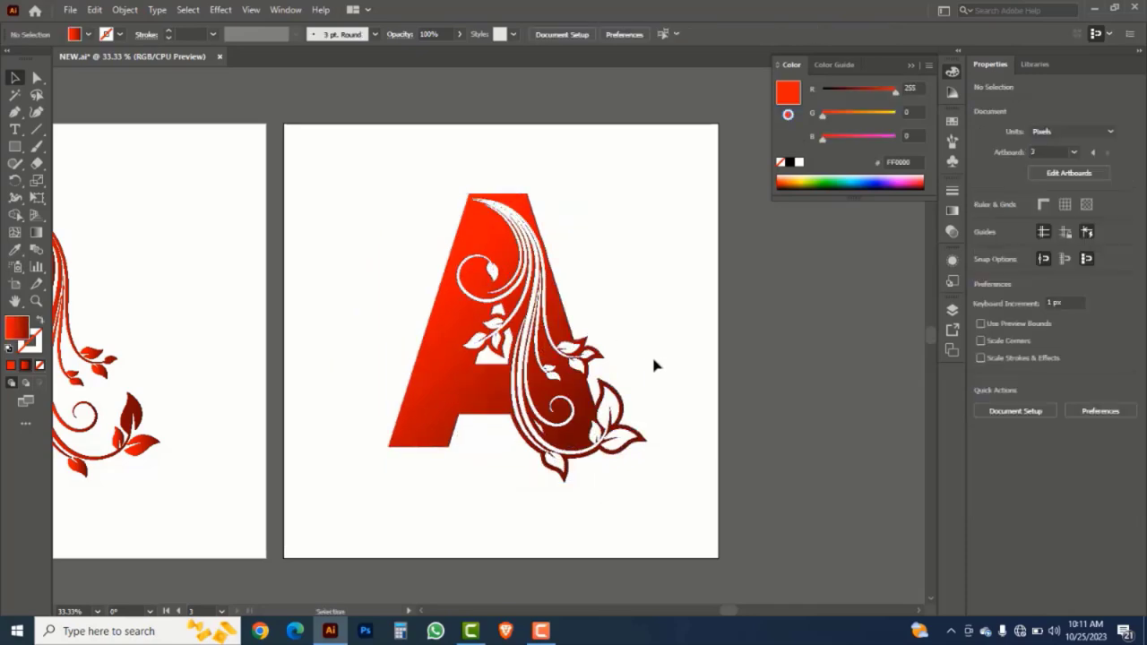
# - Save the document as a new Adobe Illustrator file named Alphabatic design in the Illustrator 2020 version
pyautogui.click(69, 10)
pyautogui.click(110, 158)
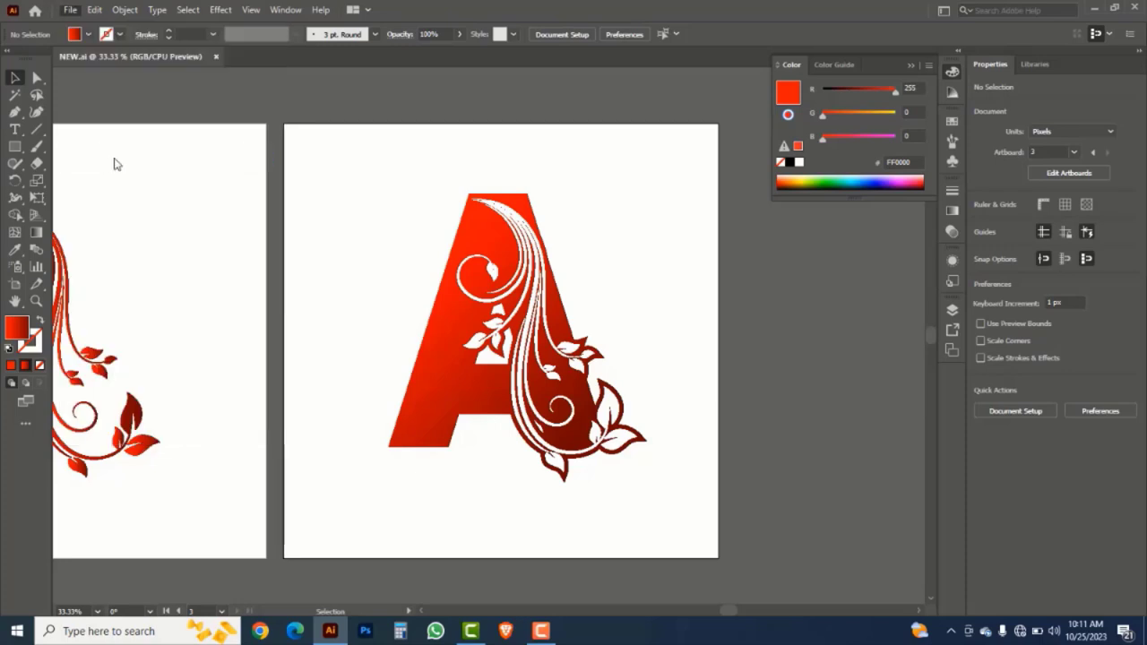
pyautogui.write('A')
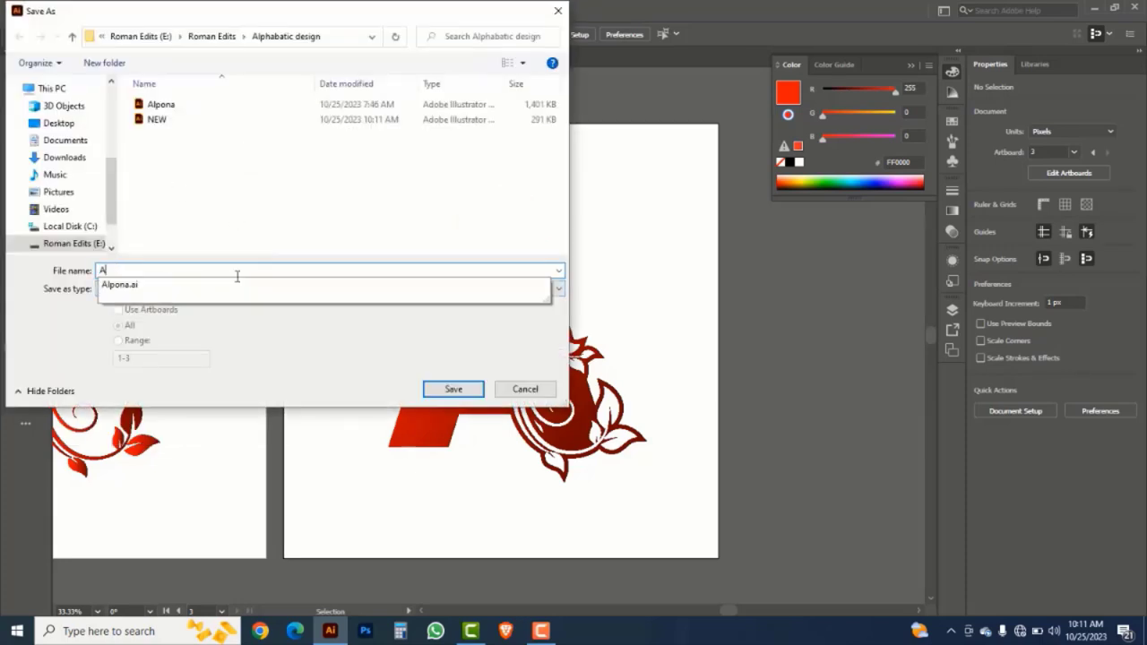
pyautogui.write('lphabatic design')
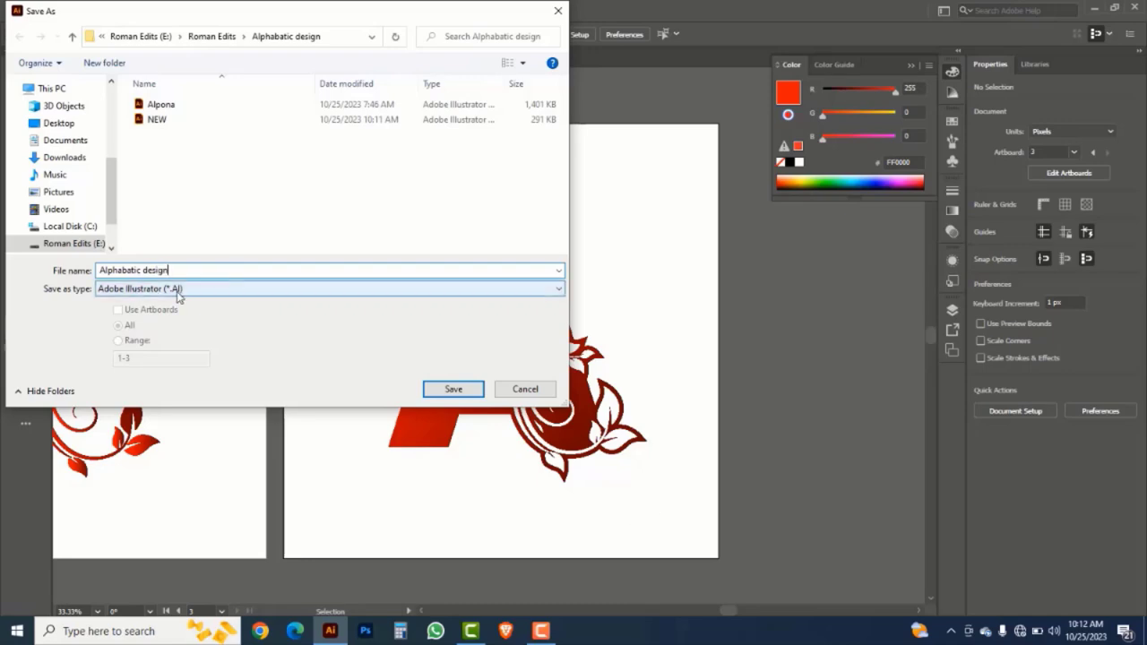
pyautogui.click(454, 390)
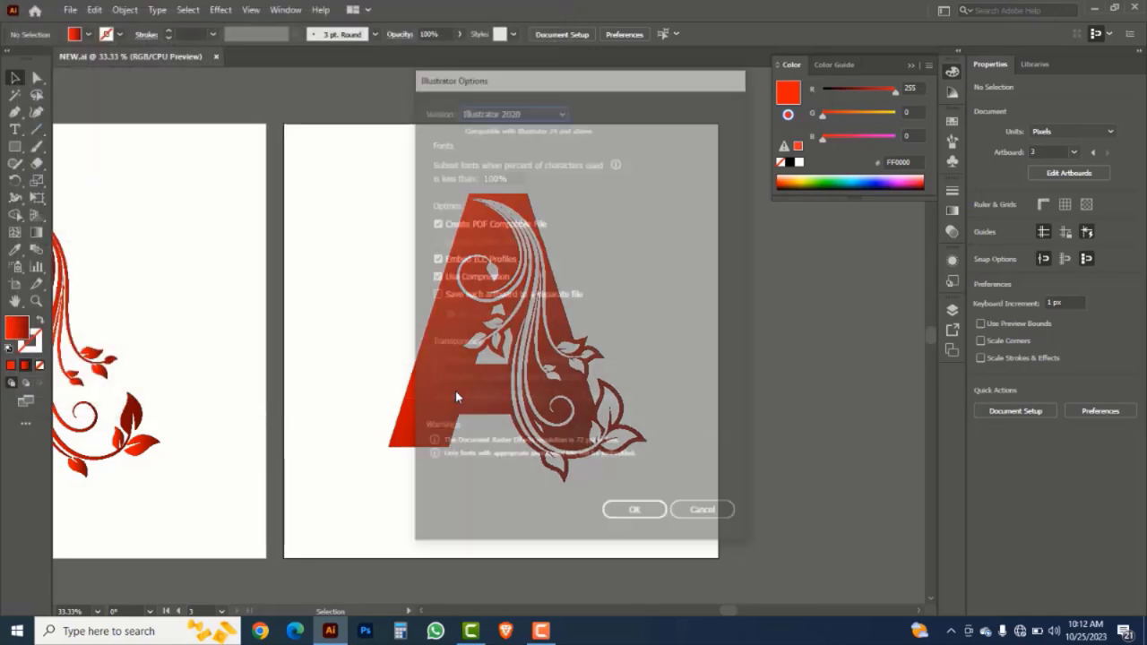
pyautogui.click(636, 515)
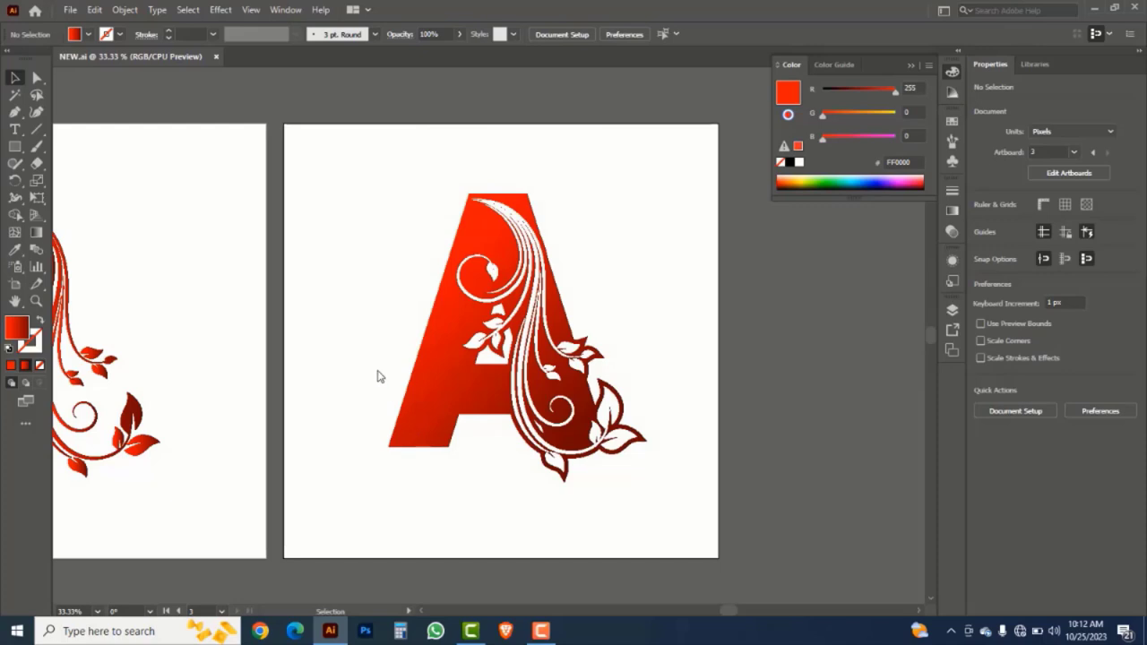
# - Review the finished floral A and N designs across the three artboards at close range with the panels hidden
pyautogui.press('Tab')
pyautogui.press('z')
pyautogui.moveTo(300, 128); pyautogui.dragTo(638, 476)
pyautogui.press('space')
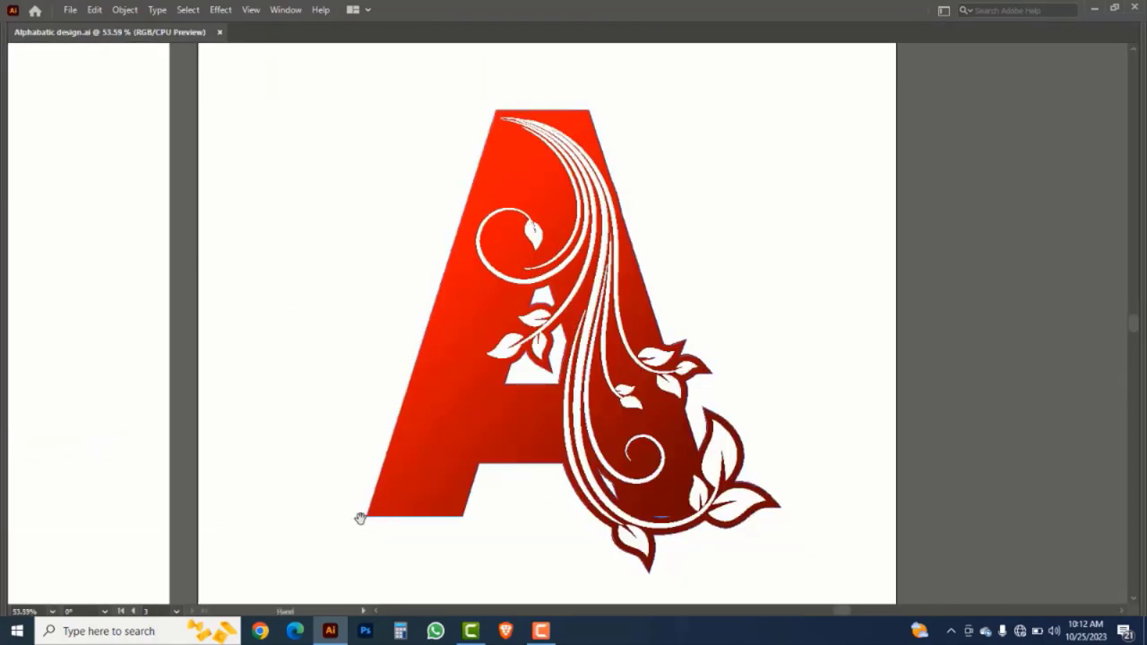
pyautogui.moveTo(359, 518); pyautogui.dragTo(468, 500)
pyautogui.moveTo(210, 455); pyautogui.dragTo(603, 457)
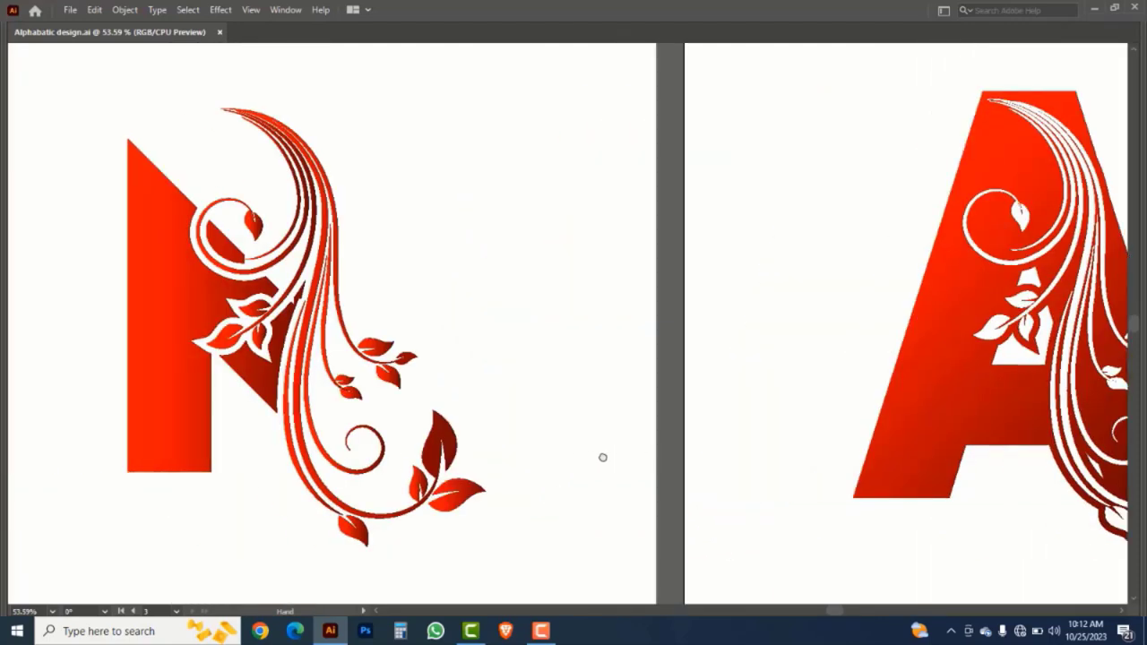
pyautogui.moveTo(128, 436); pyautogui.dragTo(504, 451)
pyautogui.moveTo(271, 436); pyautogui.dragTo(566, 408)
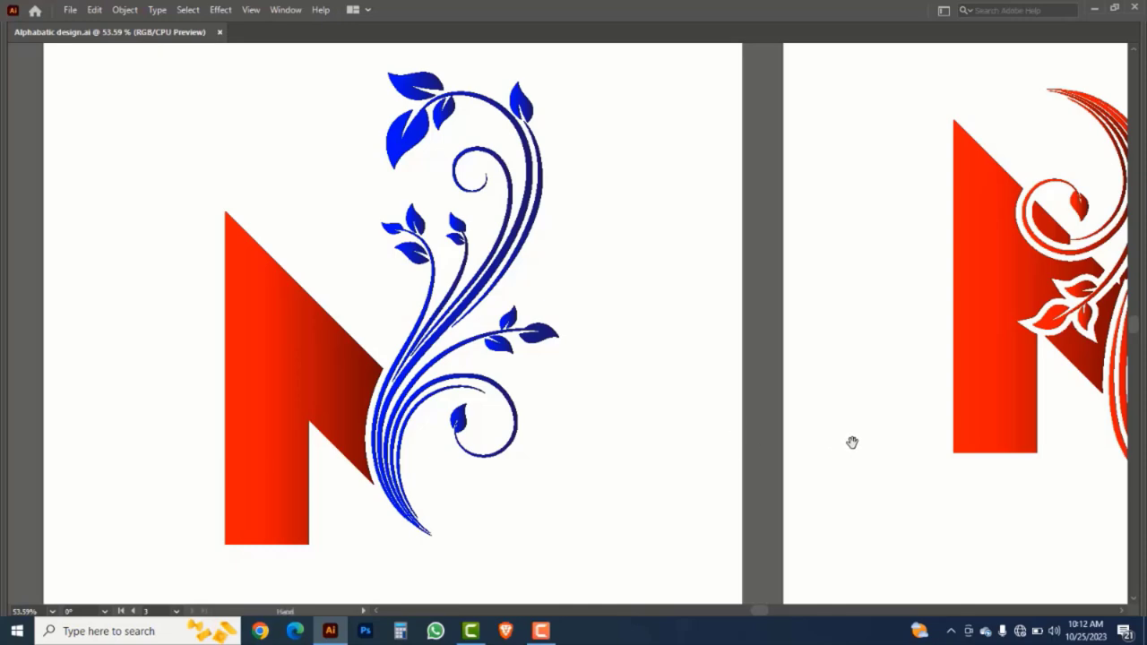
pyautogui.moveTo(853, 443); pyautogui.dragTo(412, 440)
pyautogui.moveTo(986, 440); pyautogui.dragTo(567, 480)
pyautogui.moveTo(748, 463); pyautogui.dragTo(413, 458)
pyautogui.moveTo(963, 441); pyautogui.dragTo(631, 443)
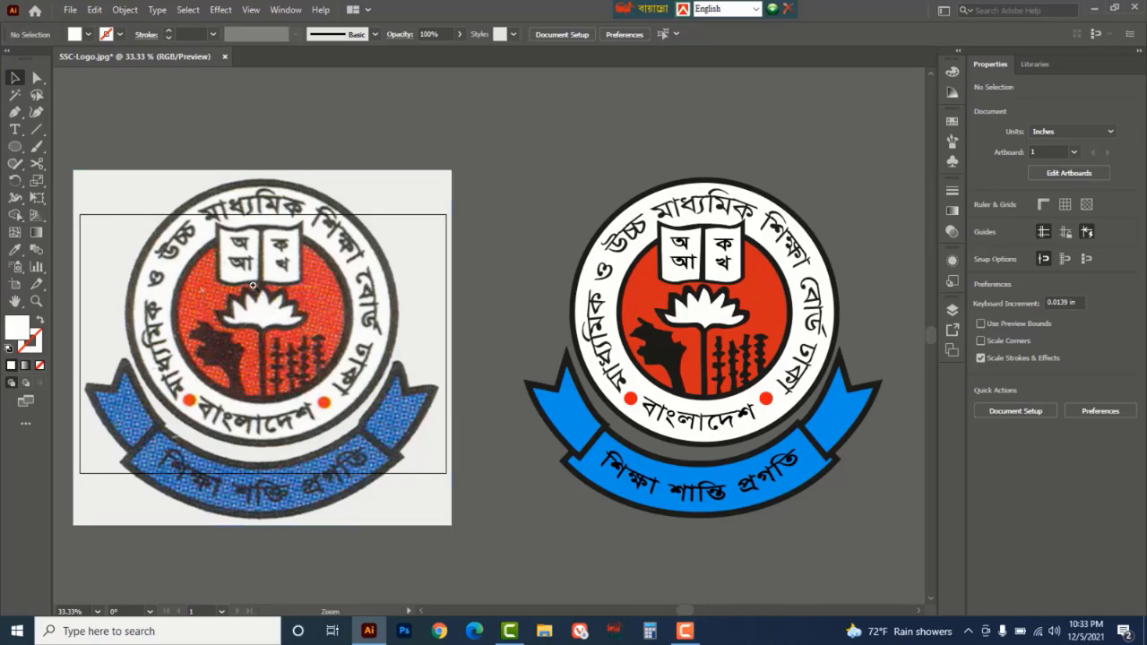
# - Compare the scanned logo with its redrawn vector version in SSC-Logo.jpg and select the vector artwork
pyautogui.scroll(2, 283, 312)
pyautogui.moveTo(542, 407); pyautogui.dragTo(423, 384)
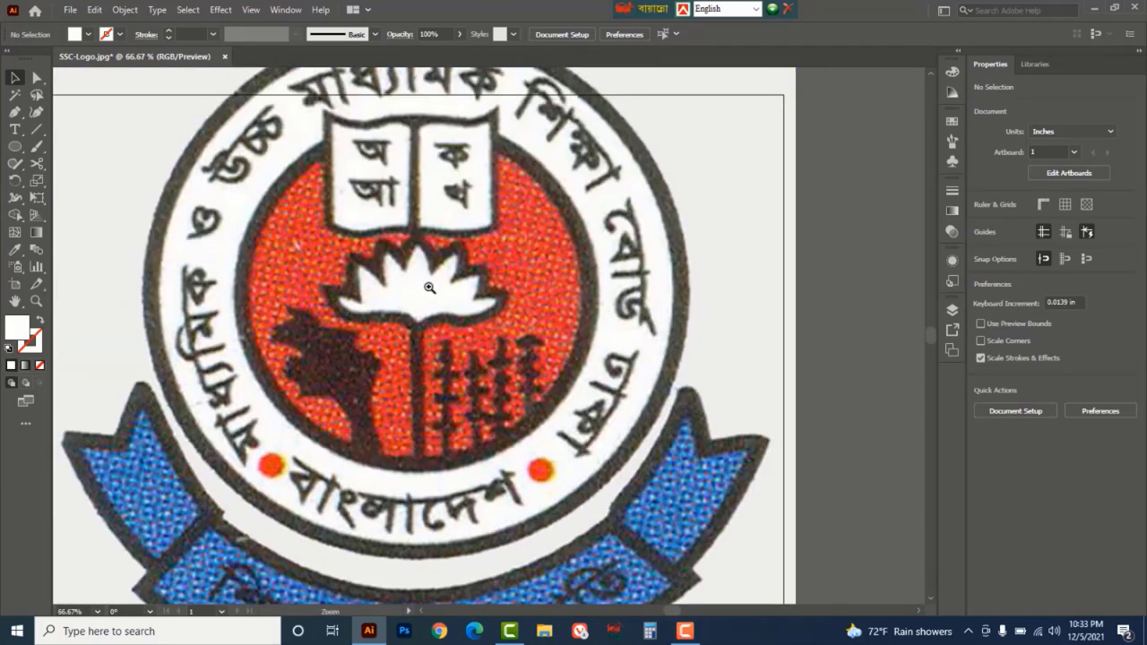
pyautogui.scroll(-2, 627, 399)
pyautogui.moveTo(639, 397); pyautogui.dragTo(411, 358)
pyautogui.click(894, 515)
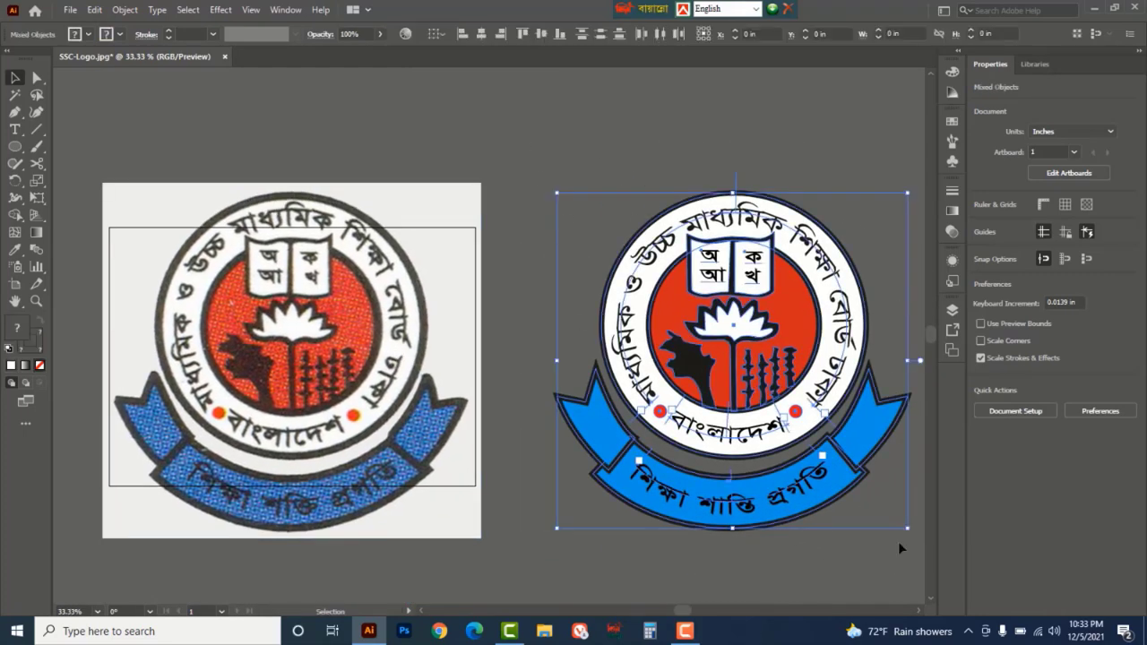
# - Lock the scanned logo image in place so it serves as a tracing template
pyautogui.click(843, 564)
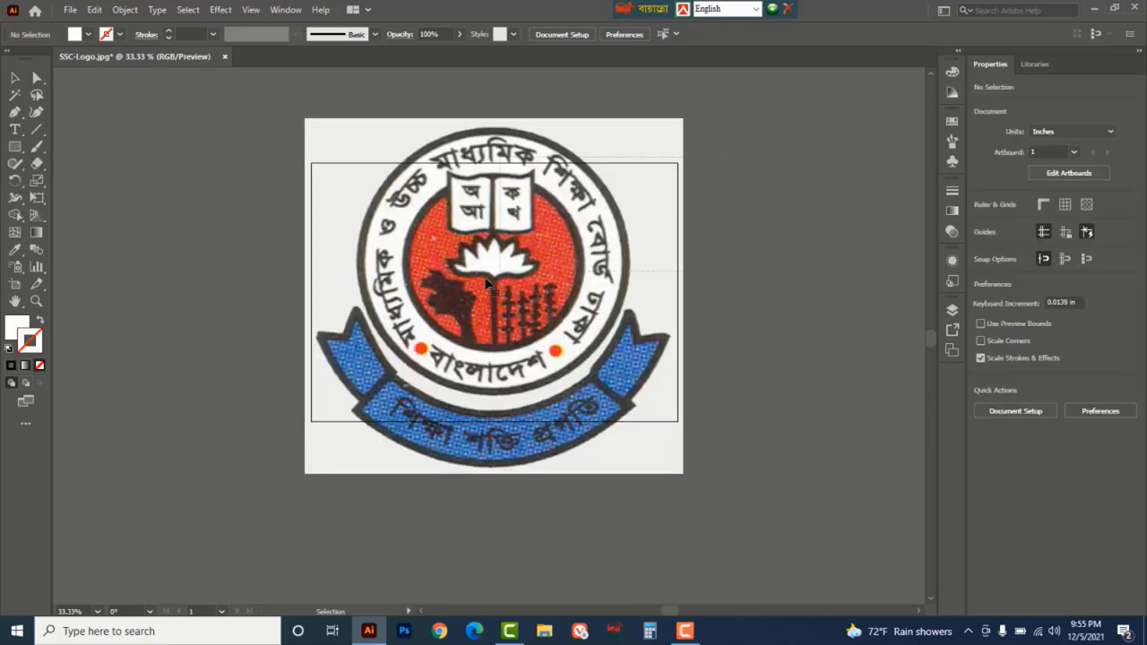
pyautogui.click(459, 307)
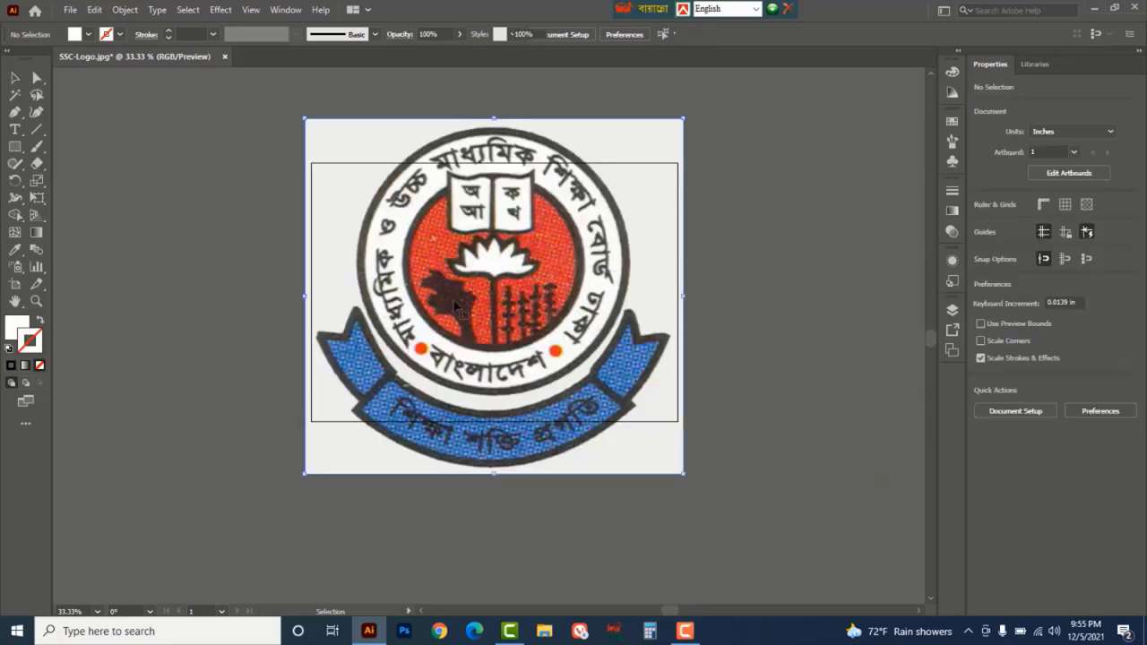
pyautogui.click(125, 9)
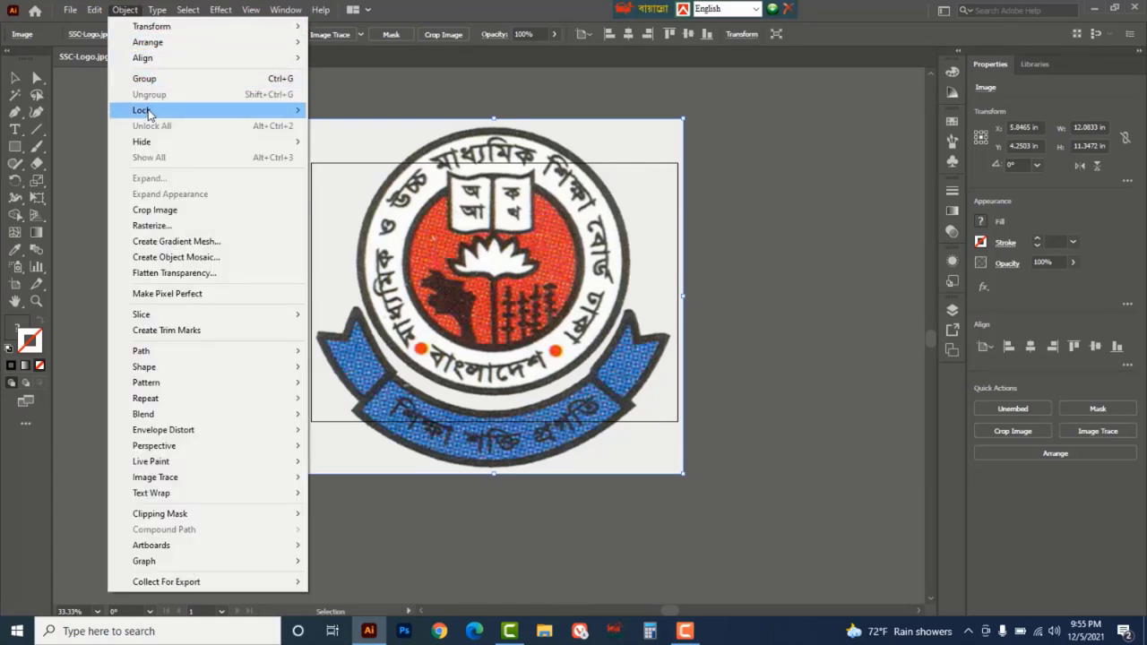
pyautogui.moveTo(146, 111)
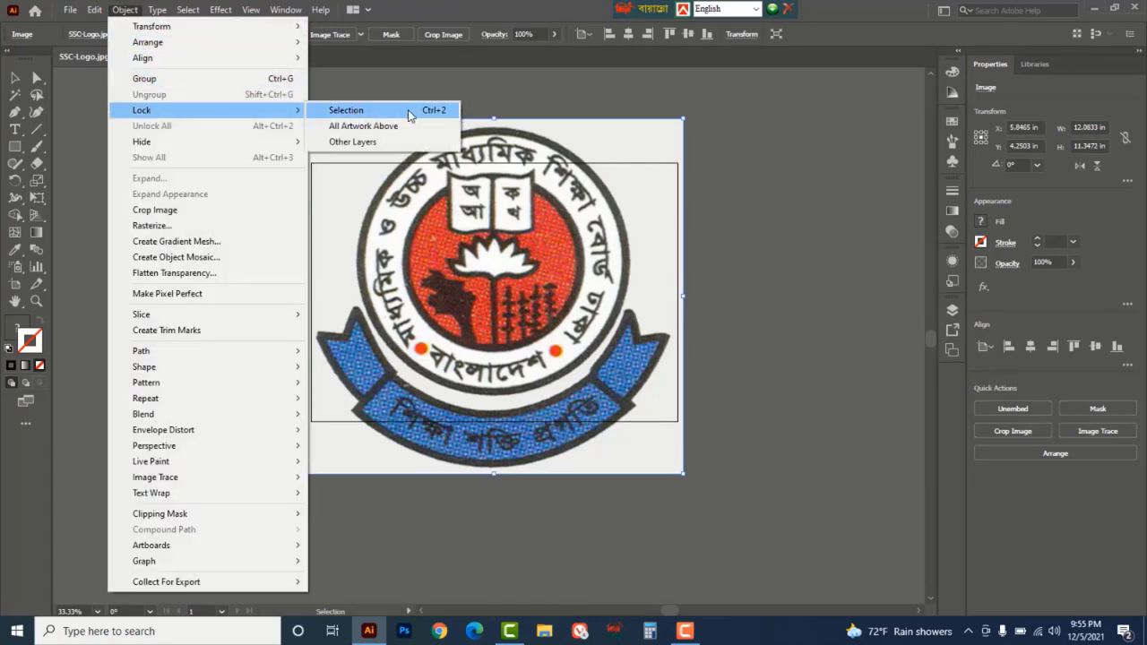
pyautogui.click(433, 113)
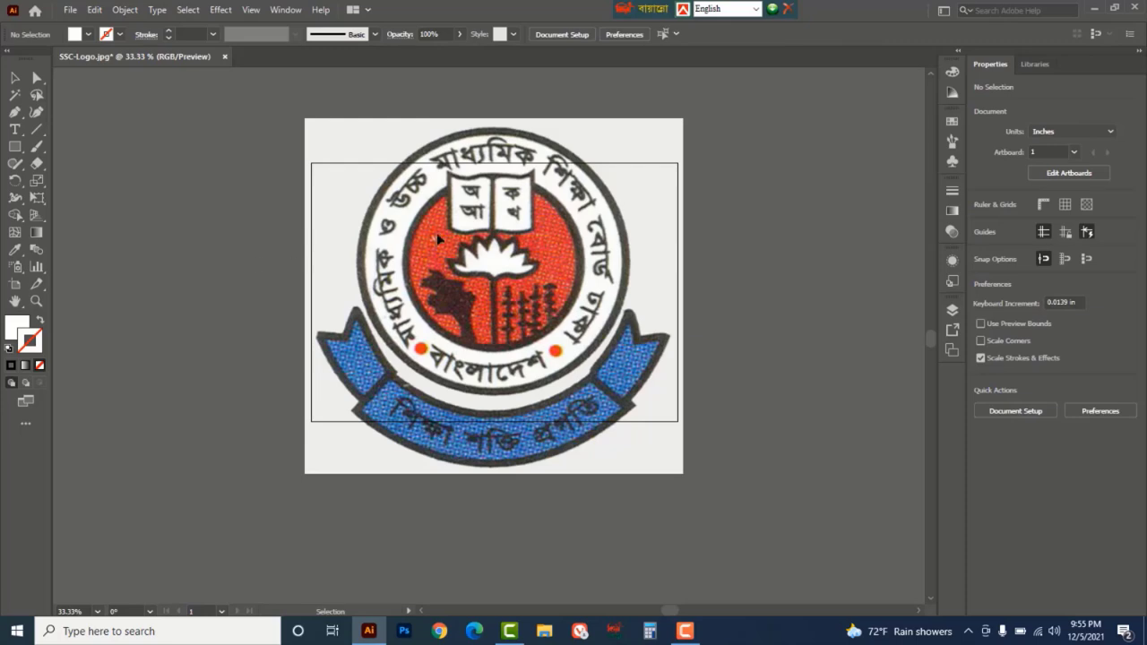
# - Draw a circle about 8.21 in across from the emblem's centre with the Ellipse tool, following the outer ring
pyautogui.keyDown('ctrl'); pyautogui.click(513, 216); pyautogui.keyUp('ctrl')
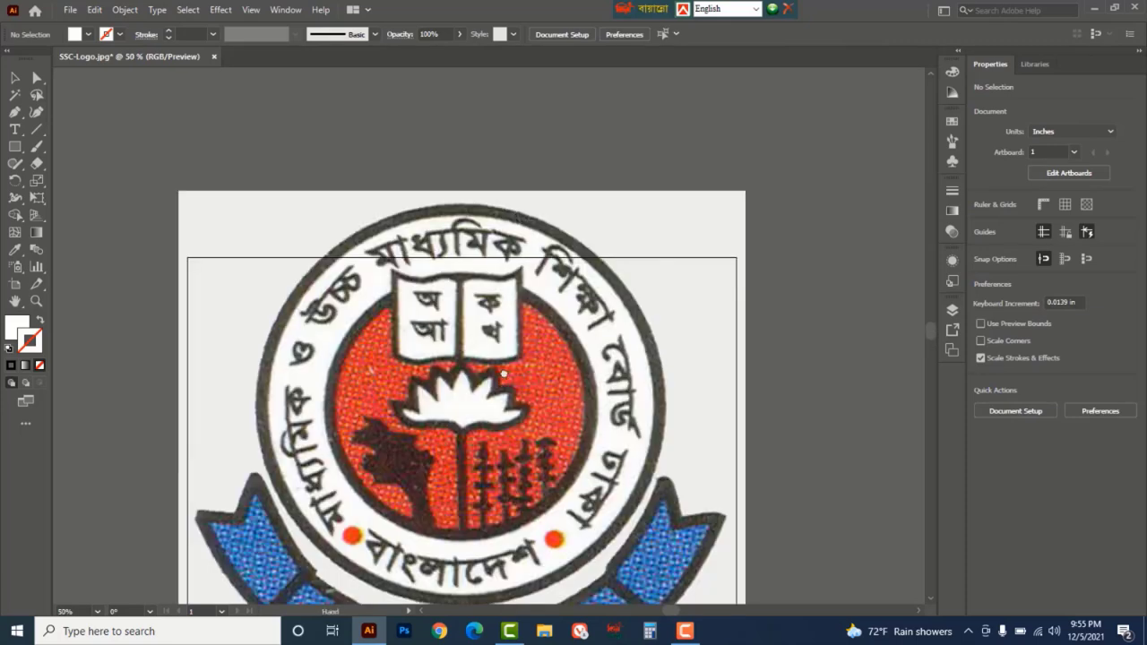
pyautogui.moveTo(503, 373); pyautogui.dragTo(504, 275)
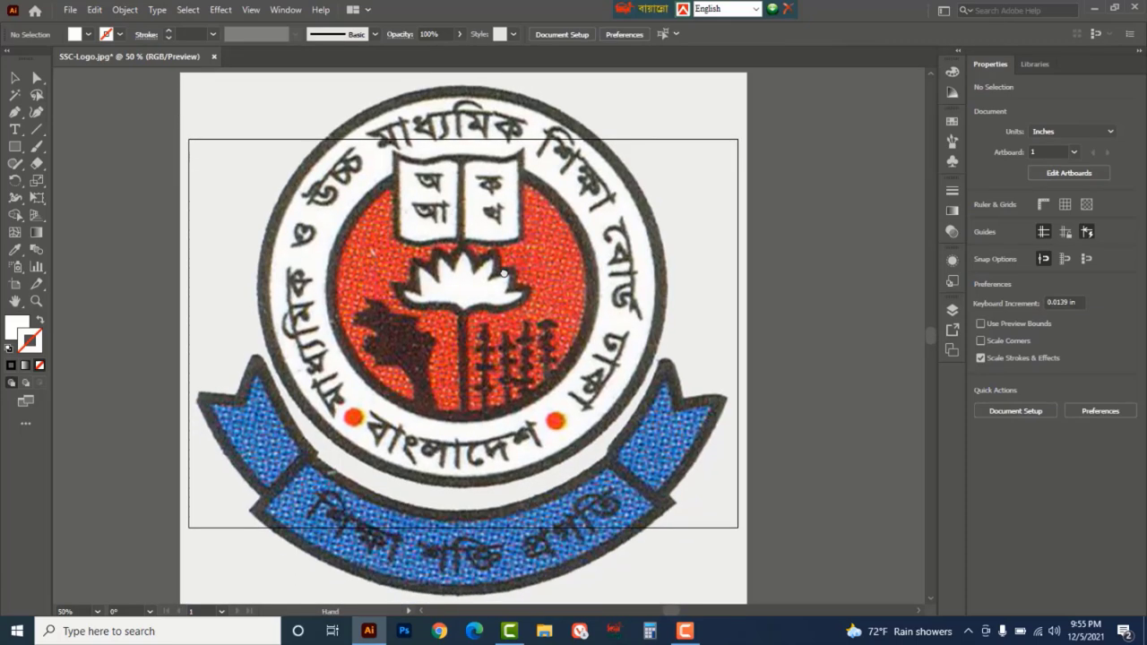
pyautogui.click(17, 148)
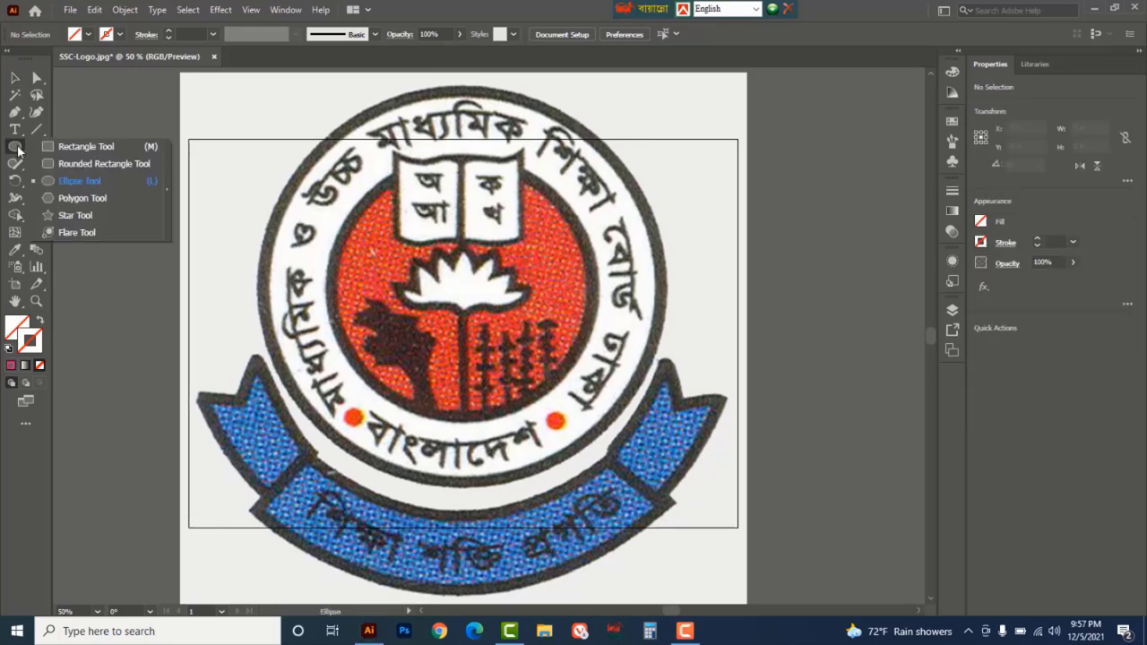
pyautogui.click(85, 185)
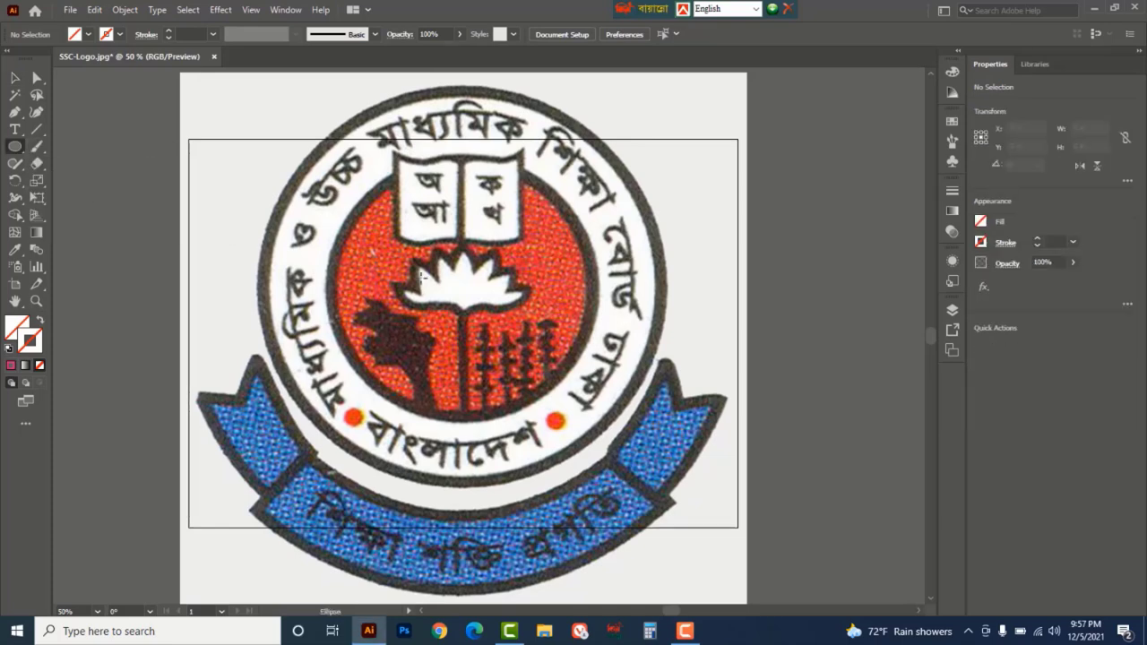
pyautogui.moveTo(462, 287); pyautogui.dragTo(629, 478)
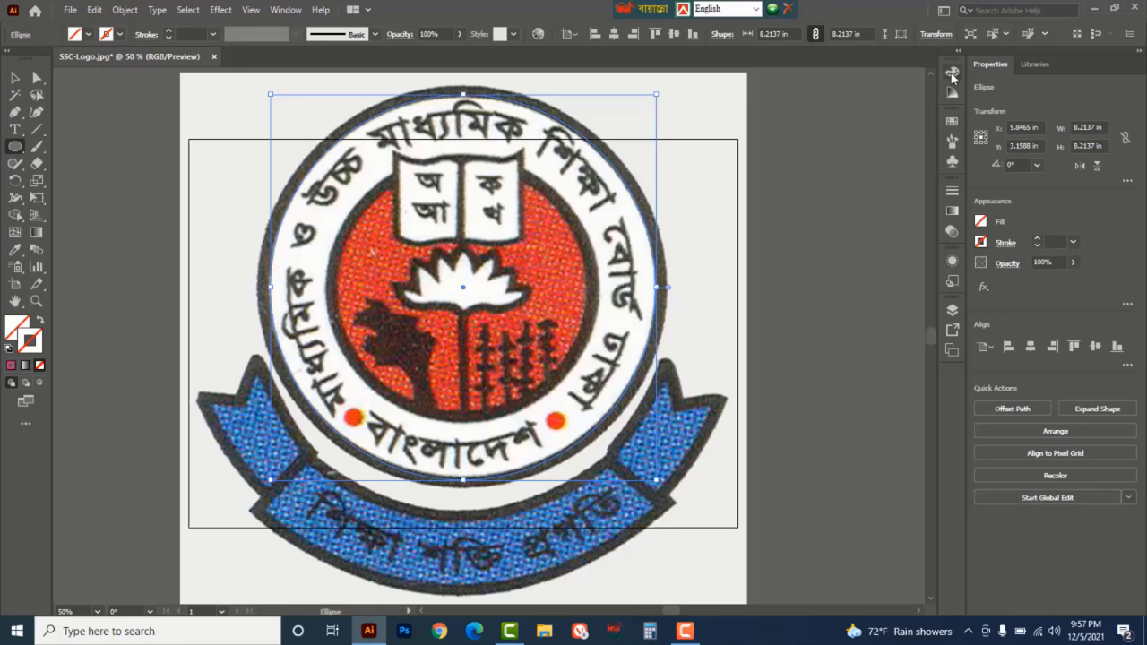
# - Give the circle a red stroke with C 0, M 100, Y 100, K 0
pyautogui.click(951, 72)
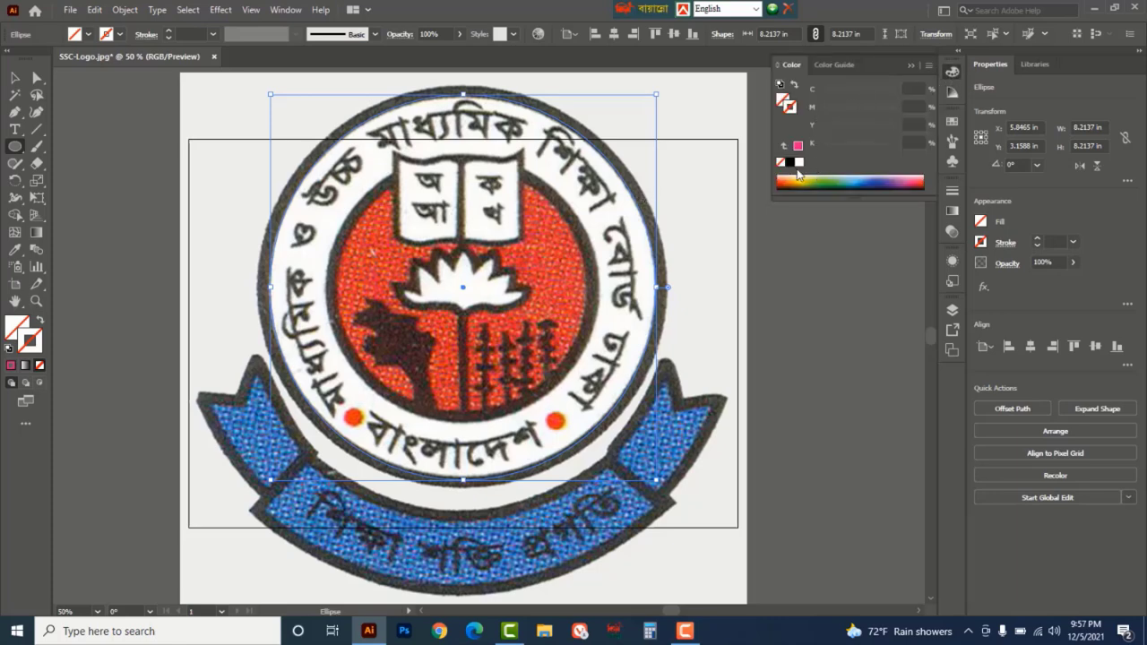
pyautogui.click(888, 178)
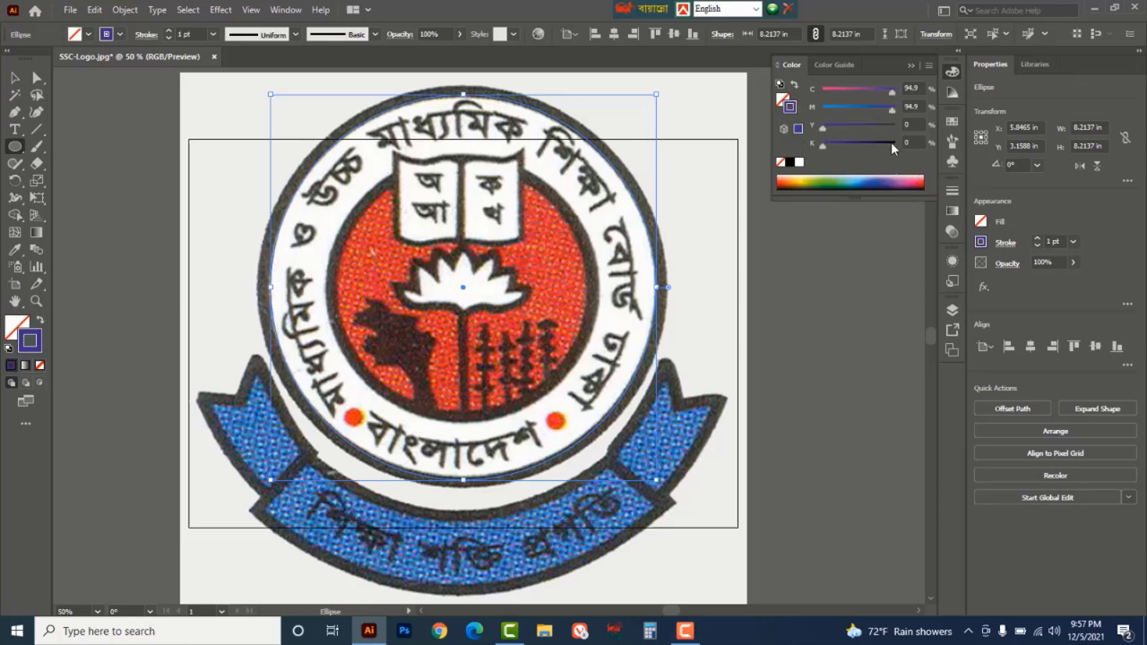
pyautogui.moveTo(890, 109)
pyautogui.mouseDown()
pyautogui.moveTo(821, 111)
pyautogui.moveTo(821, 94)
pyautogui.mouseUp()
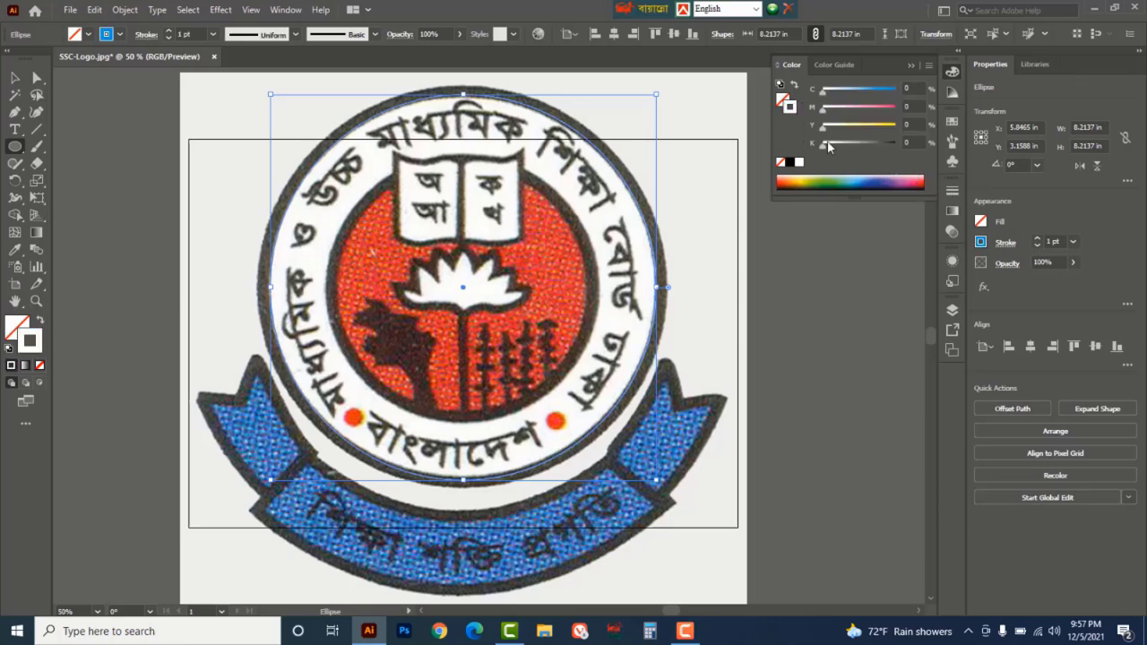
pyautogui.moveTo(823, 145); pyautogui.dragTo(896, 143)
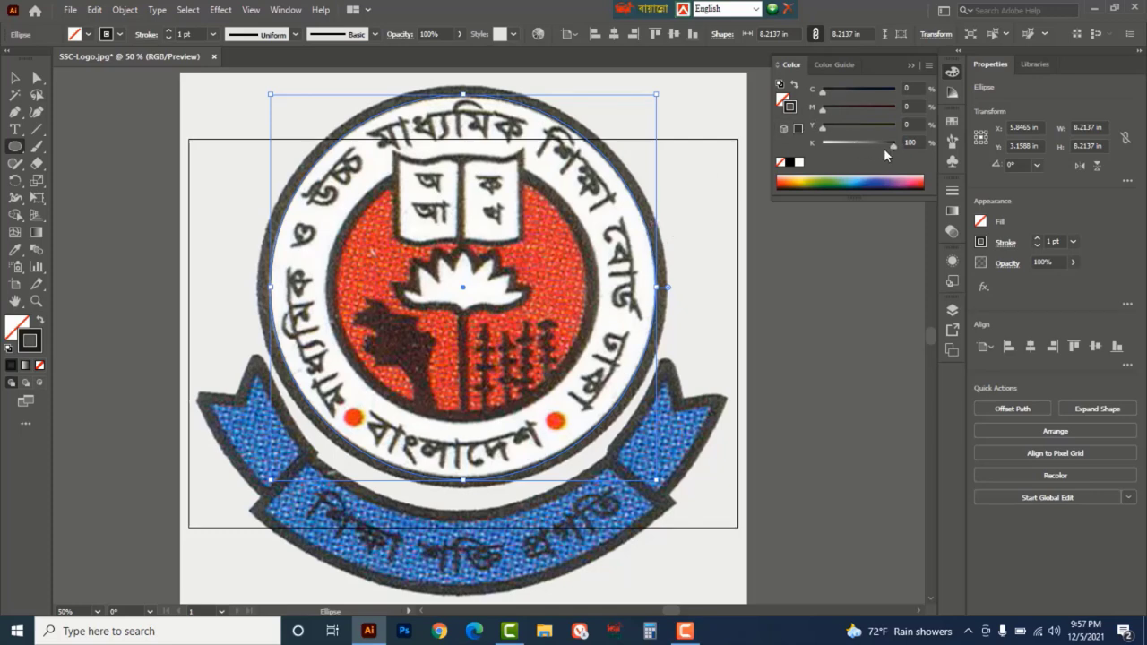
pyautogui.moveTo(892, 146); pyautogui.dragTo(818, 149)
pyautogui.moveTo(823, 110); pyautogui.dragTo(908, 105)
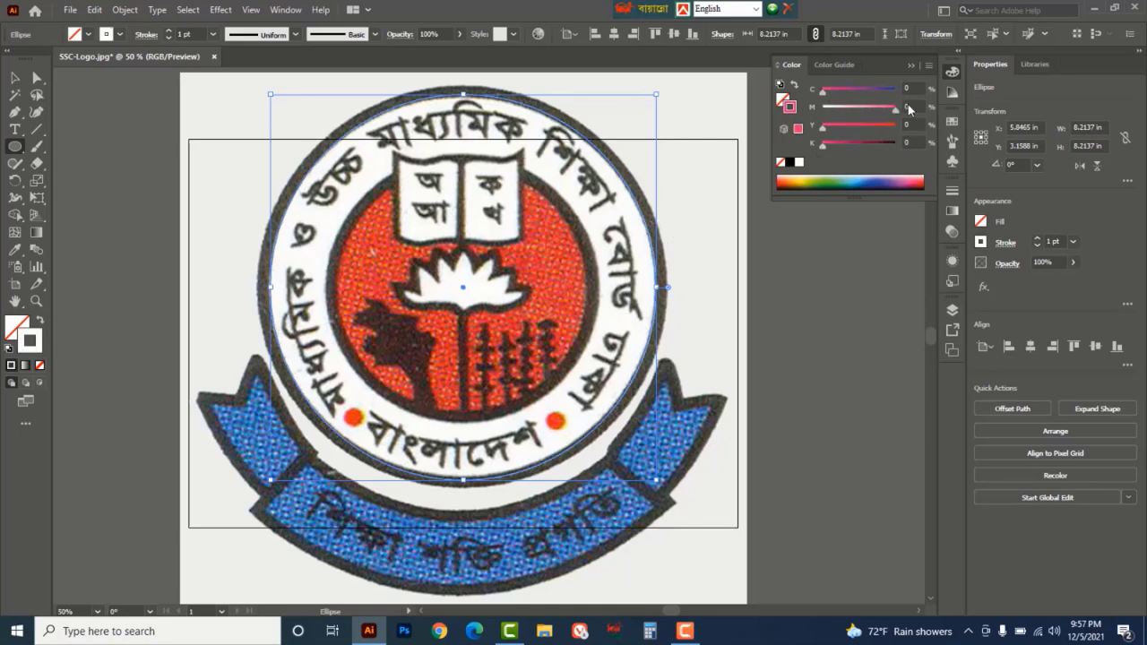
pyautogui.moveTo(823, 125); pyautogui.dragTo(896, 126)
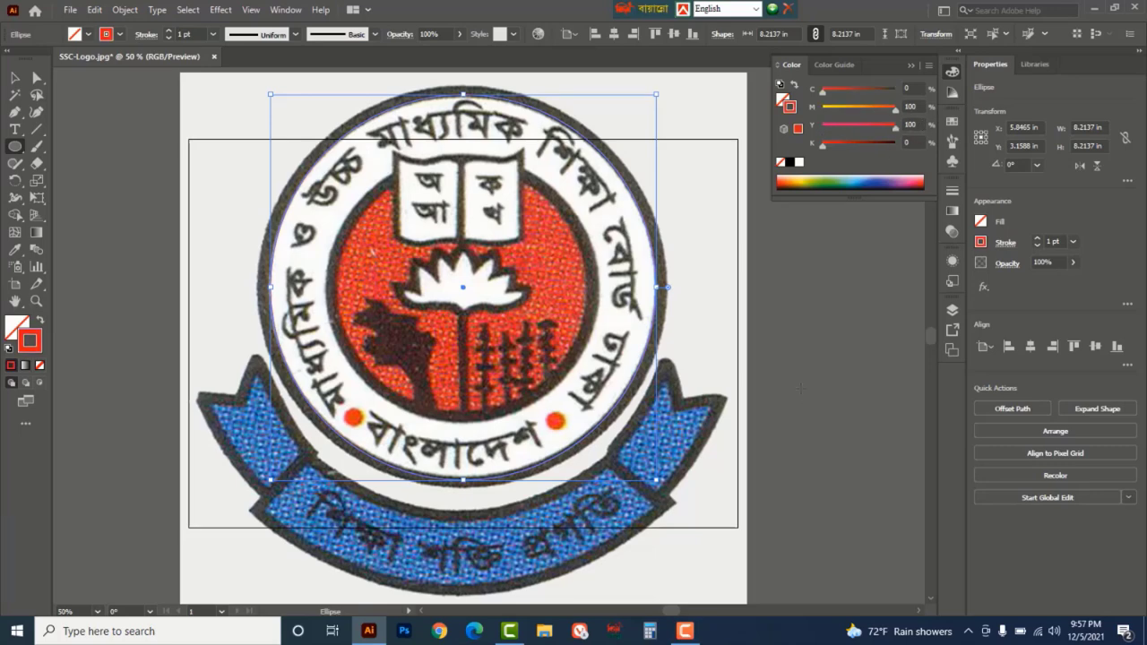
# - Increase the red circle's stroke weight to 13 pt
pyautogui.click(1038, 238)
pyautogui.click(1037, 238)
pyautogui.click(1037, 239)
pyautogui.click(1038, 239)
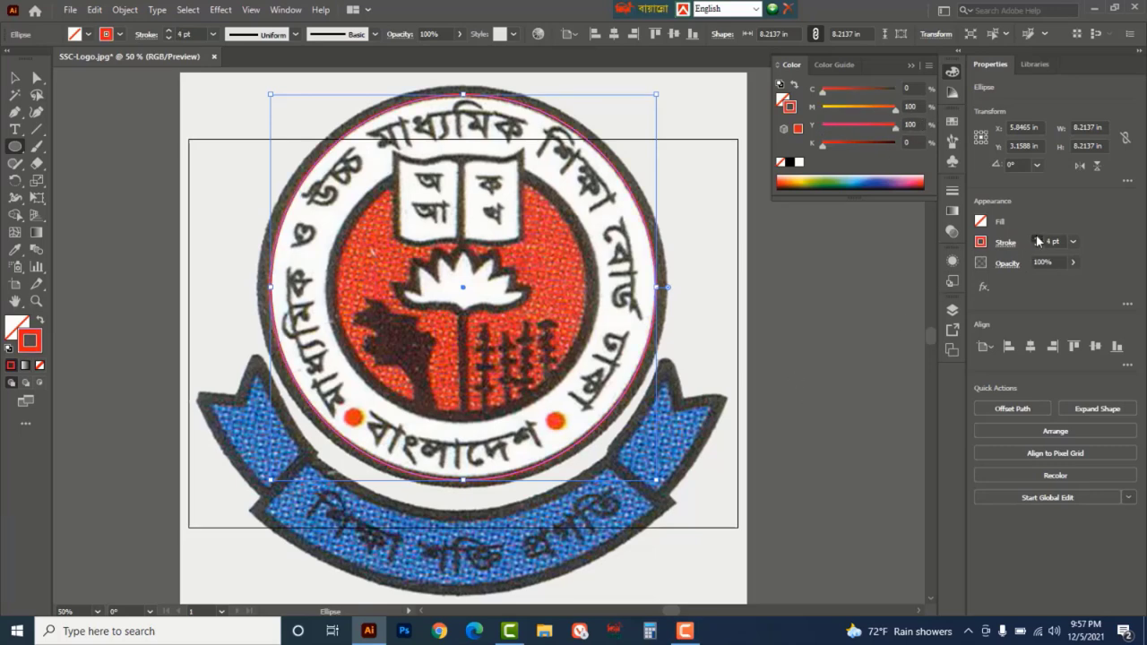
pyautogui.click(1038, 238)
pyautogui.click(1038, 238)
pyautogui.click(1037, 238)
pyautogui.click(1038, 239)
pyautogui.click(1038, 238)
pyautogui.click(1037, 238)
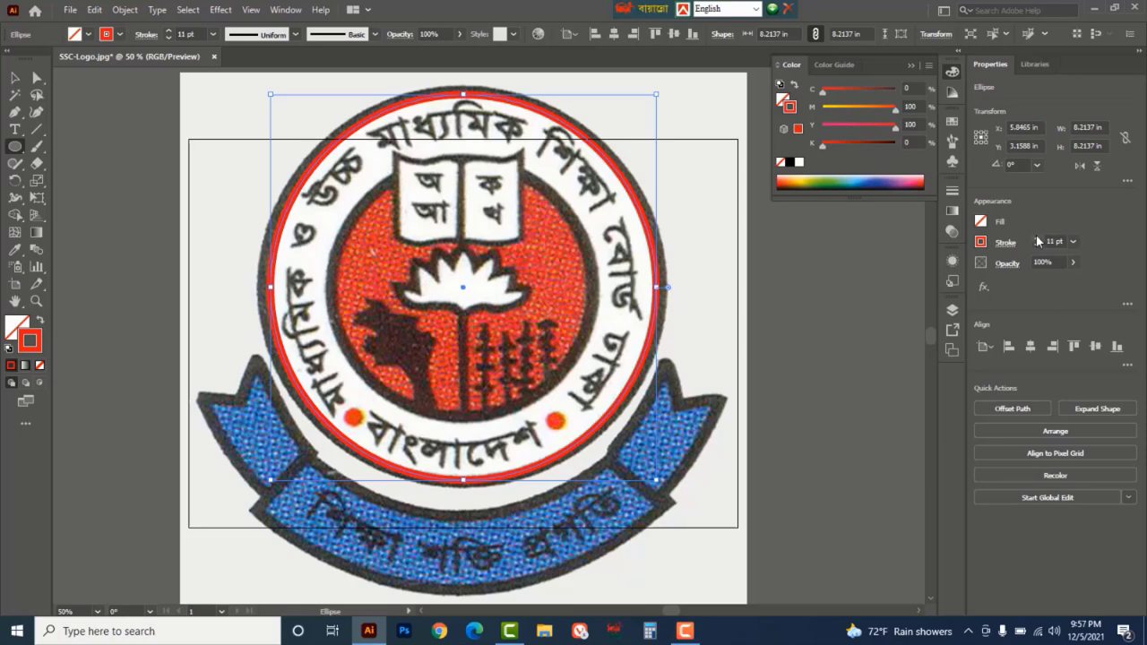
pyautogui.click(1038, 238)
pyautogui.click(1038, 238)
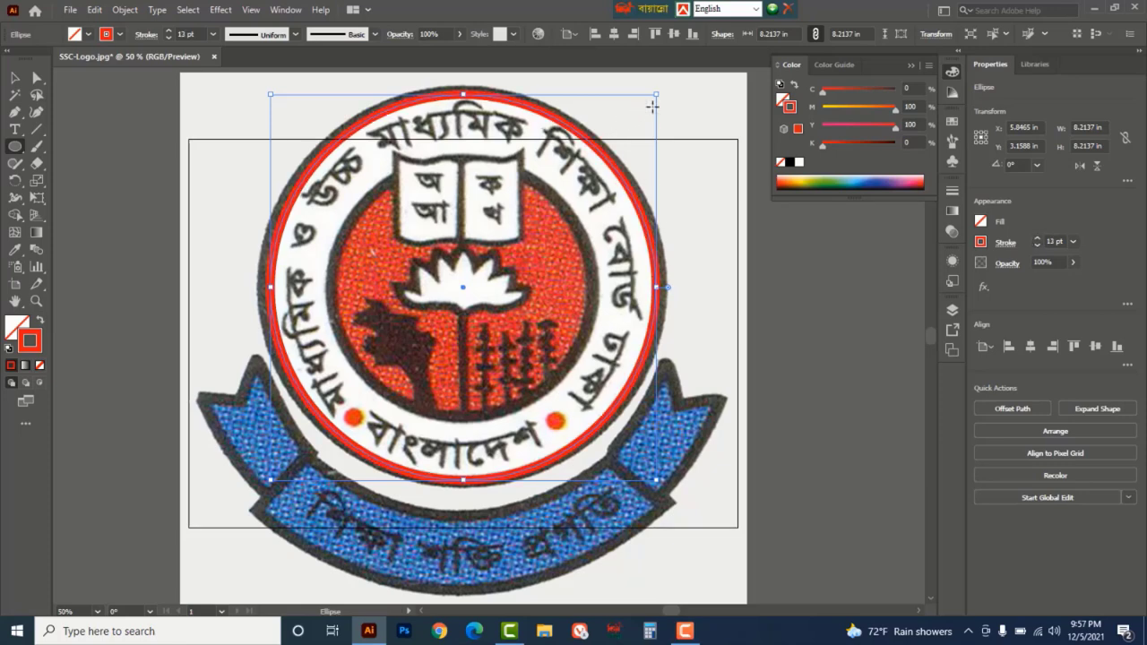
# - Enlarge the circle from its centre to about 8.45 in to cover the outer ring and set its stroke to 12 pt
pyautogui.moveTo(657, 93); pyautogui.dragTo(662, 87)
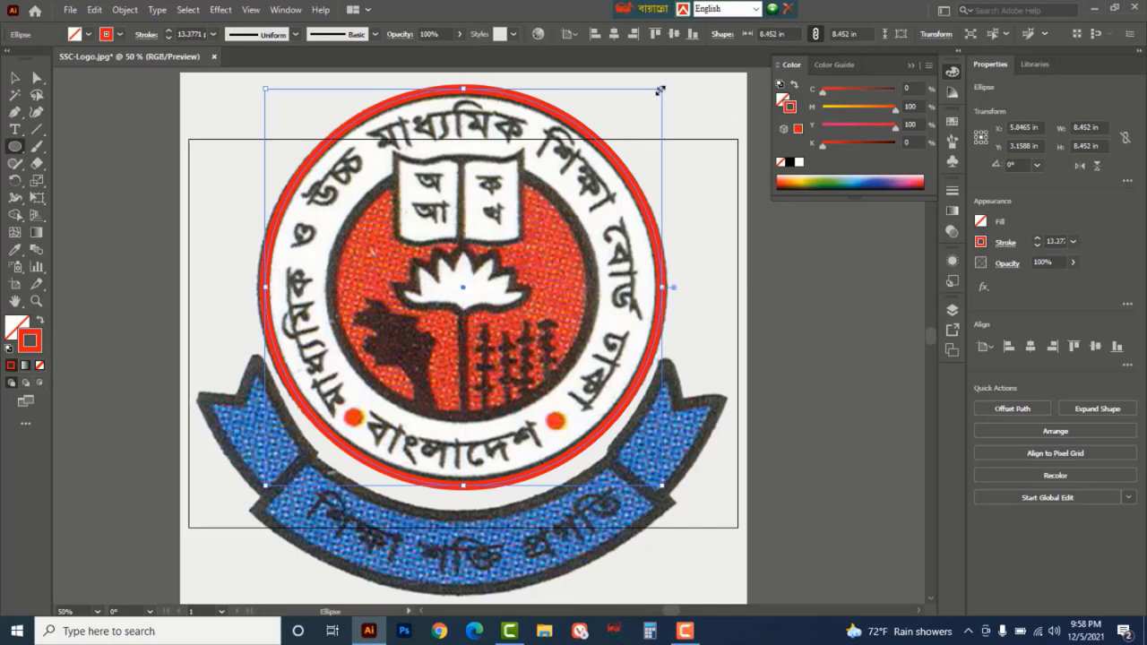
pyautogui.click(1037, 239)
pyautogui.click(1037, 246)
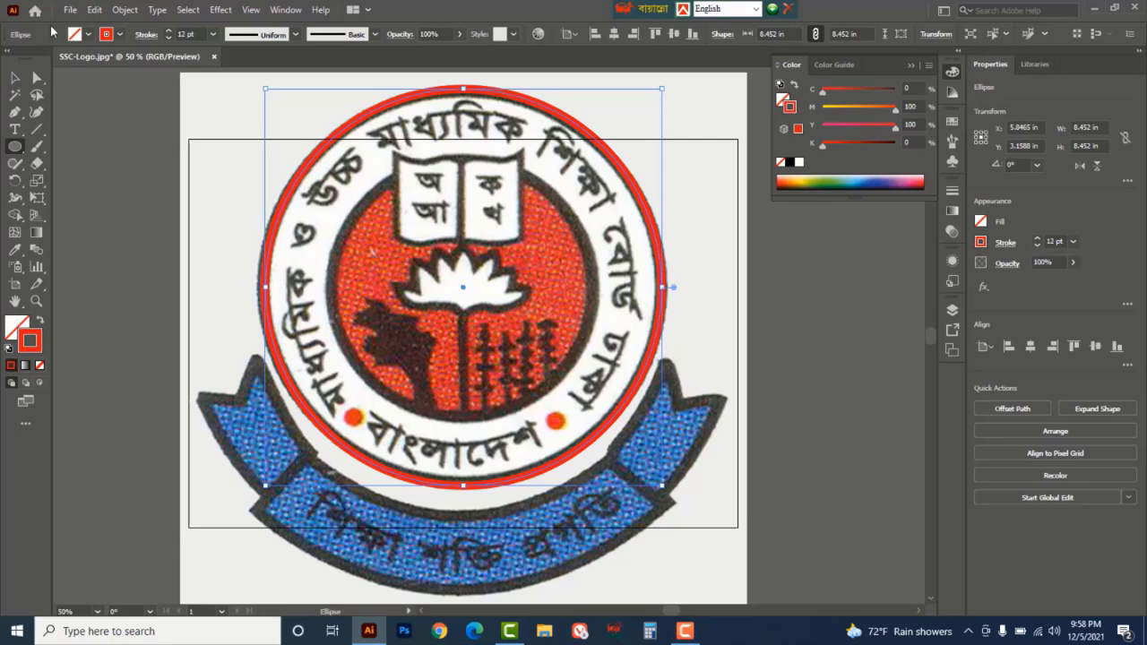
# - Offset the circle's path inward with miter joins to make an inner circle about 5.45 in across on the red disc's edge
pyautogui.click(124, 9)
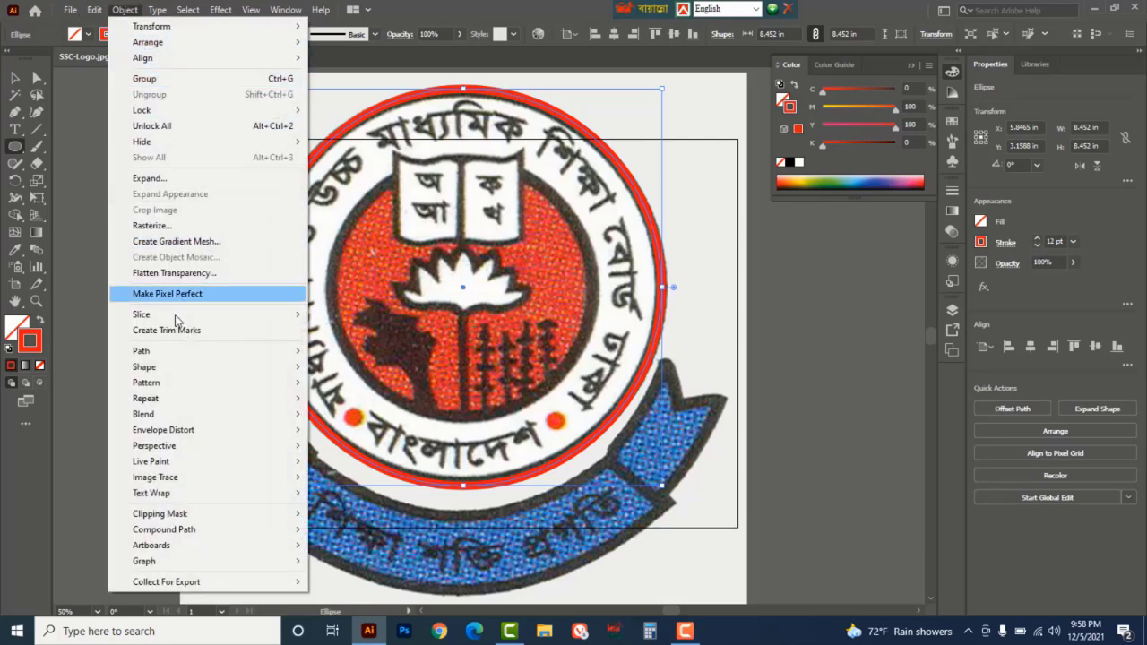
pyautogui.moveTo(174, 353)
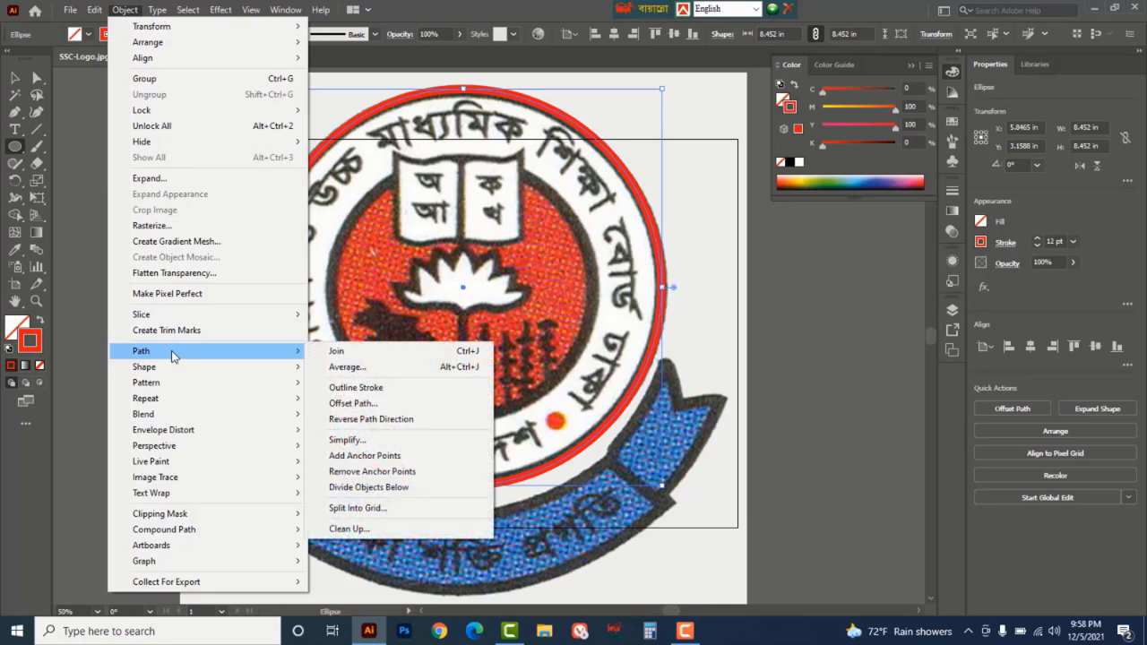
pyautogui.click(363, 405)
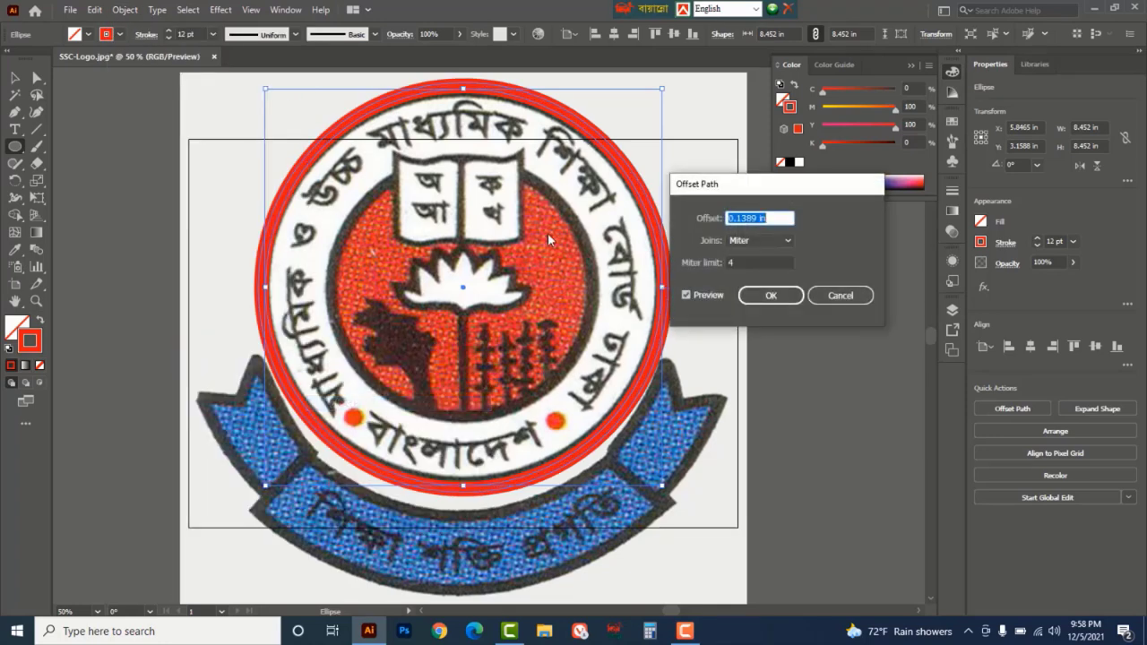
pyautogui.write('-0.25')
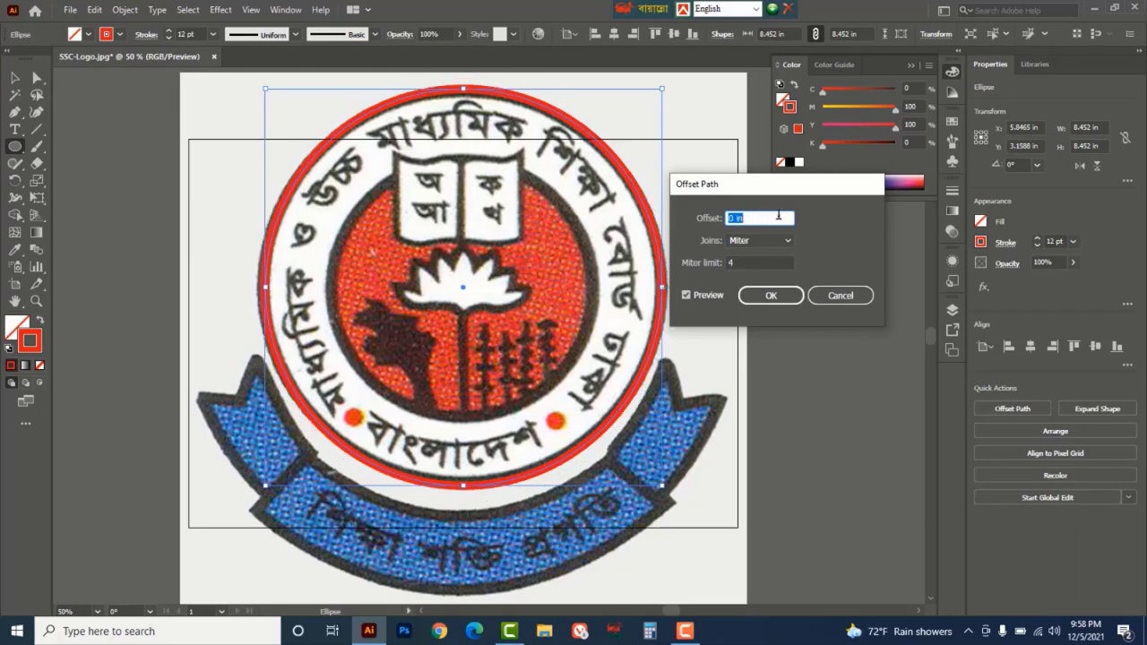
pyautogui.scroll(-10, 779, 215)
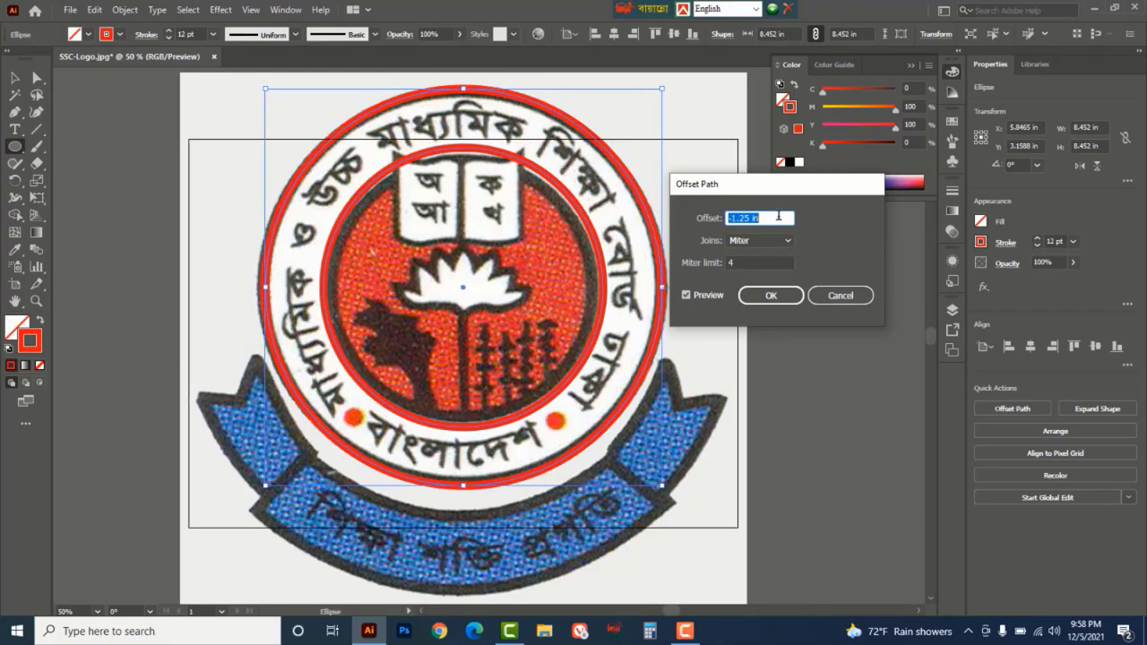
pyautogui.click(769, 298)
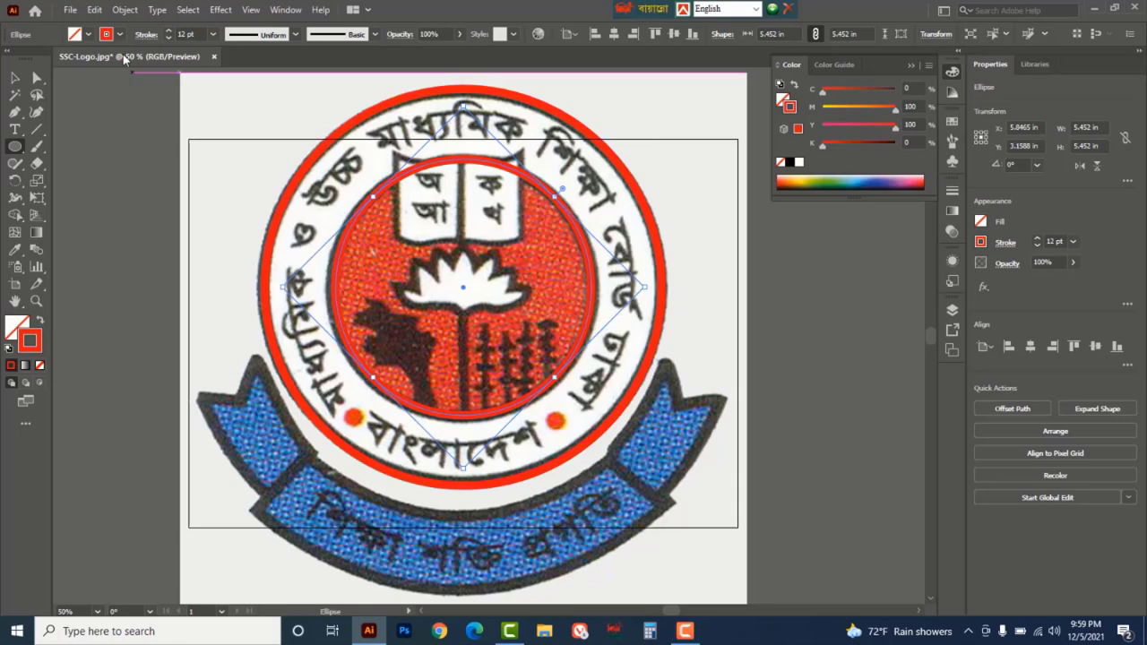
# - Offset the inner red circle's path outward by 0.875 in to create a ring through the lettering band
pyautogui.click(124, 9)
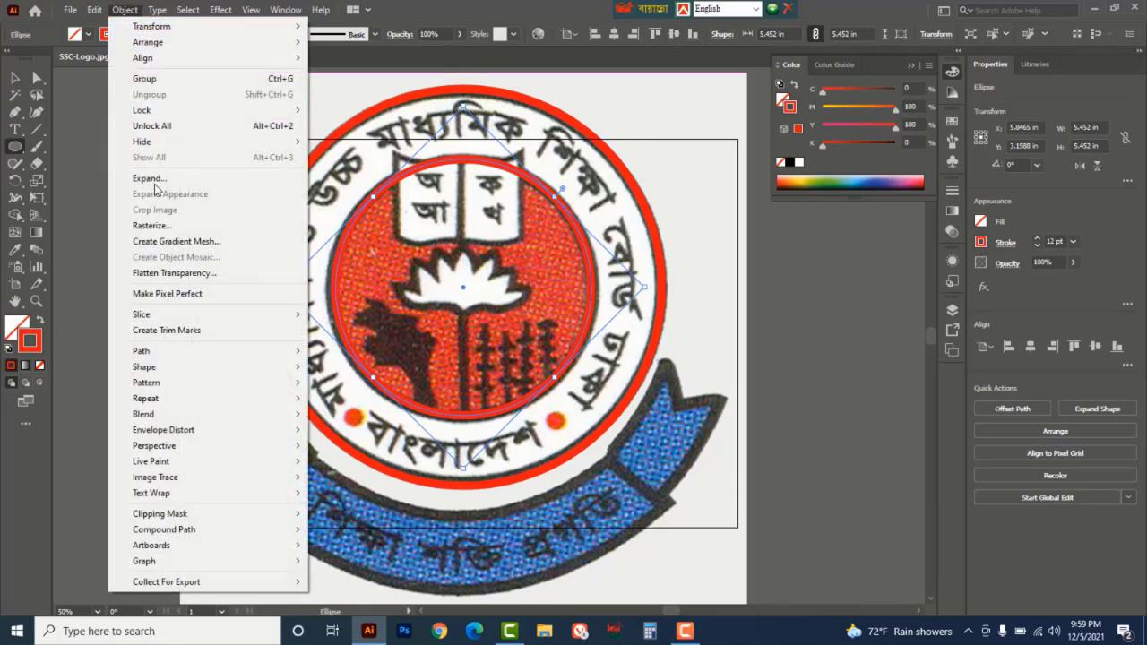
pyautogui.moveTo(162, 360)
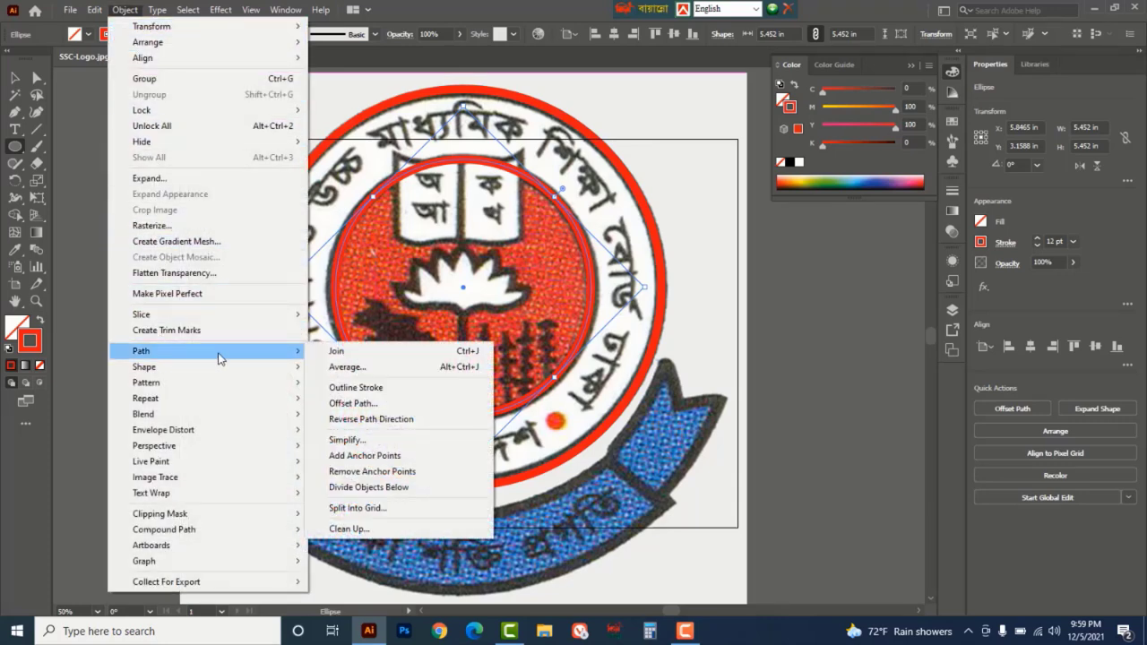
pyautogui.click(377, 406)
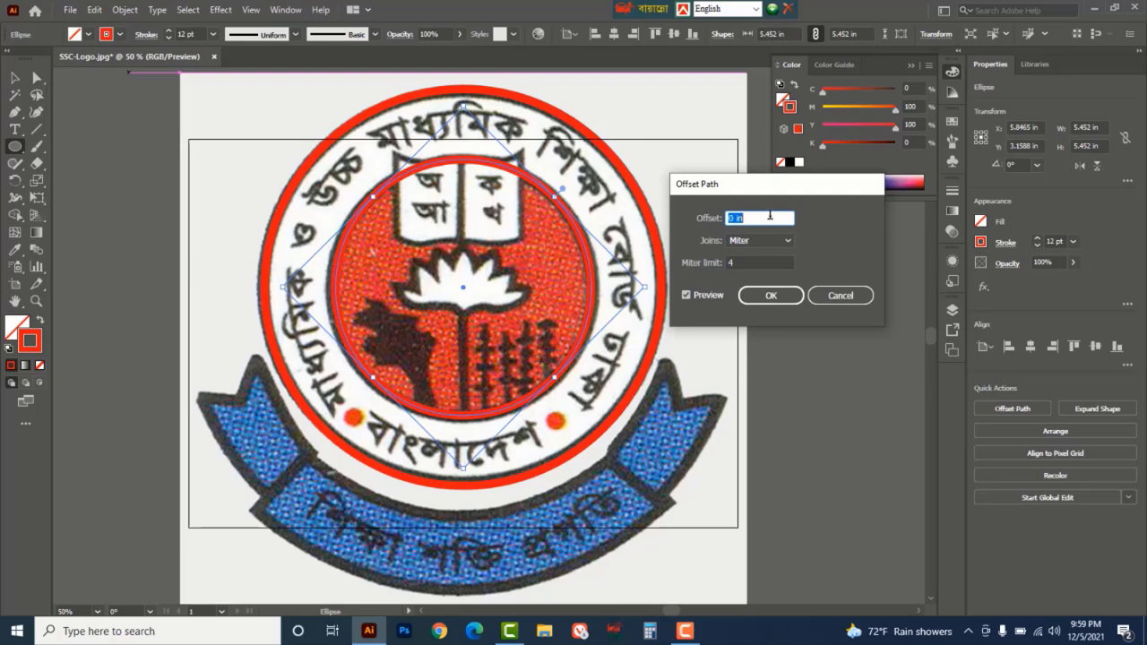
pyautogui.write('0.625')
pyautogui.press('Up')
pyautogui.press('Up')
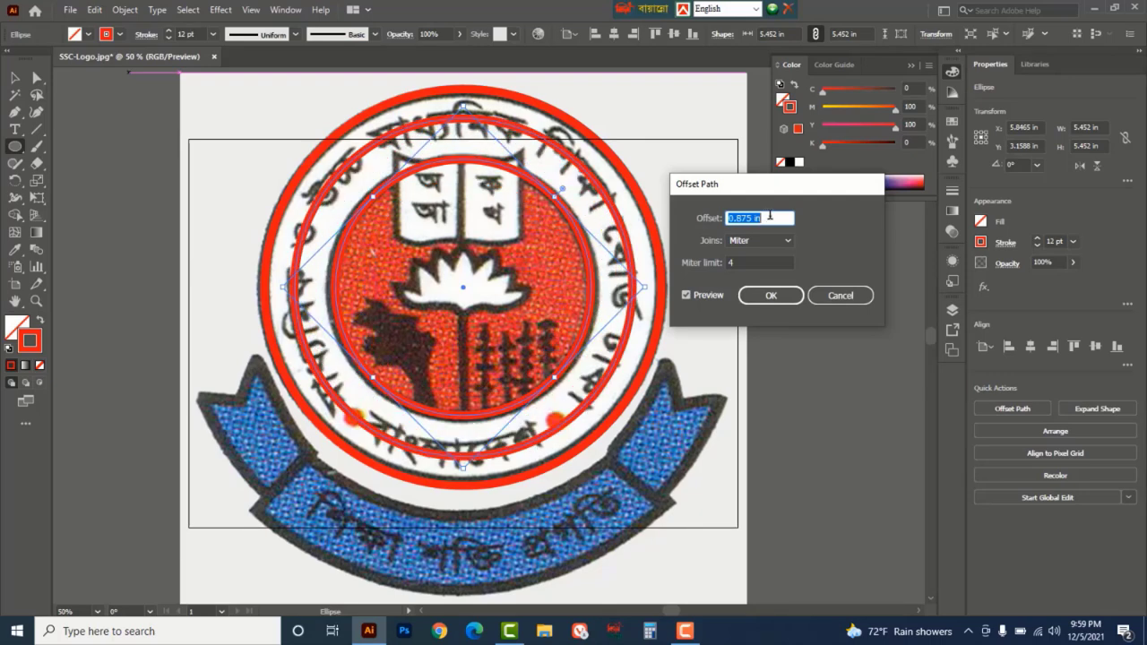
pyautogui.click(773, 296)
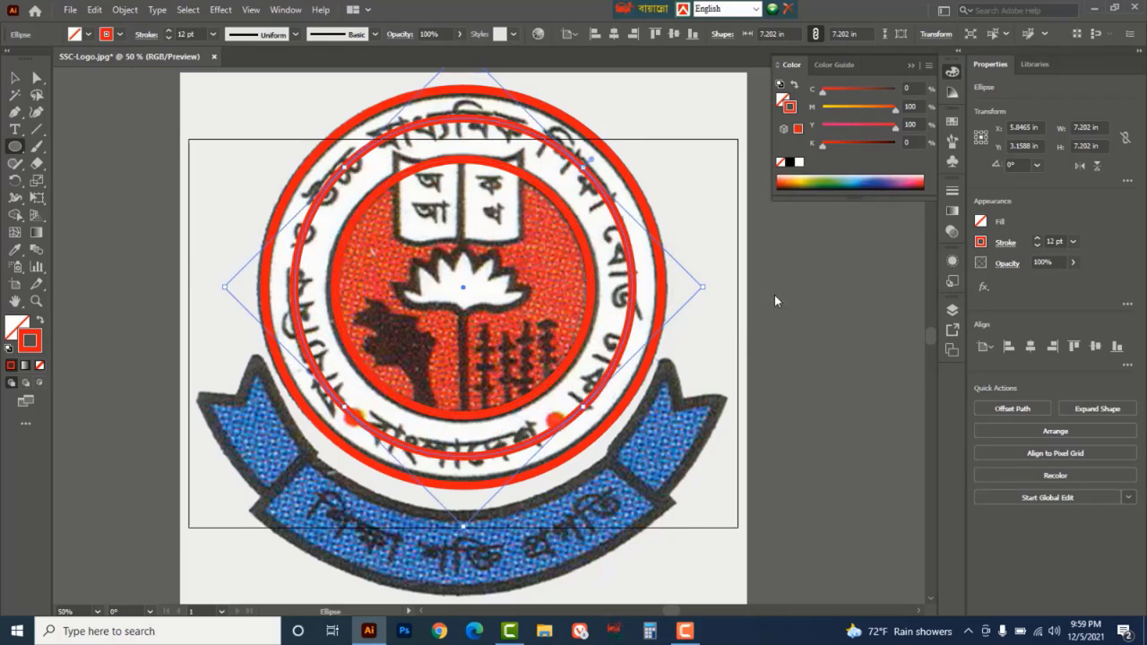
# - Cut the middle ring with the Scissors tool on both sides of each of the two small red dots
pyautogui.click(36, 164)
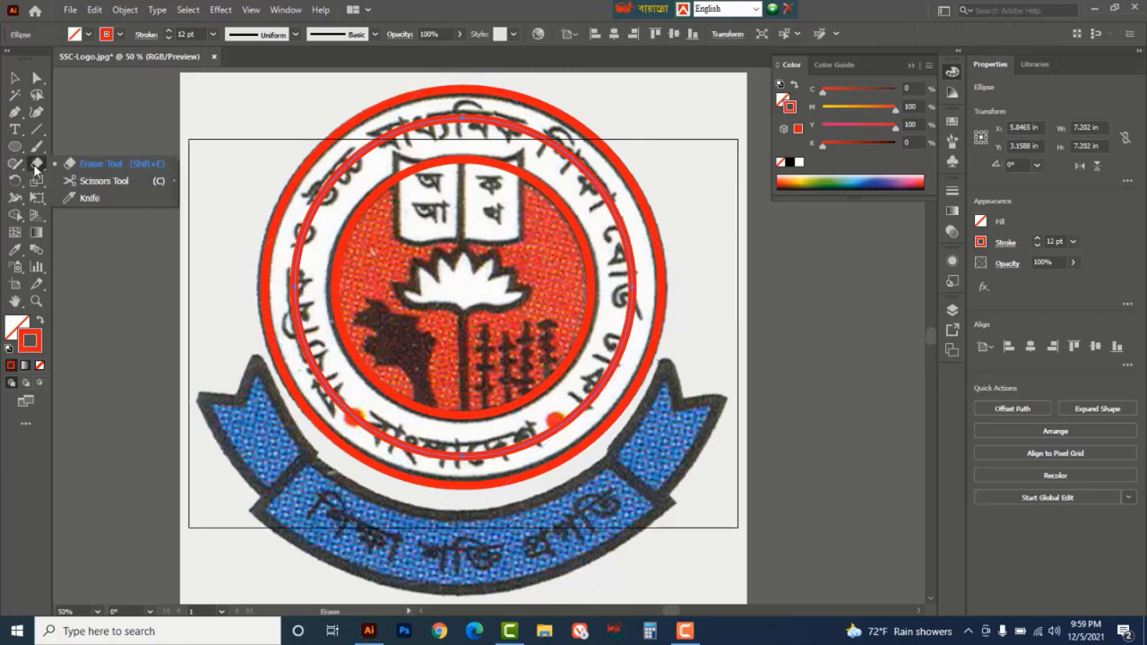
pyautogui.click(94, 181)
pyautogui.press('z')
pyautogui.click(525, 409)
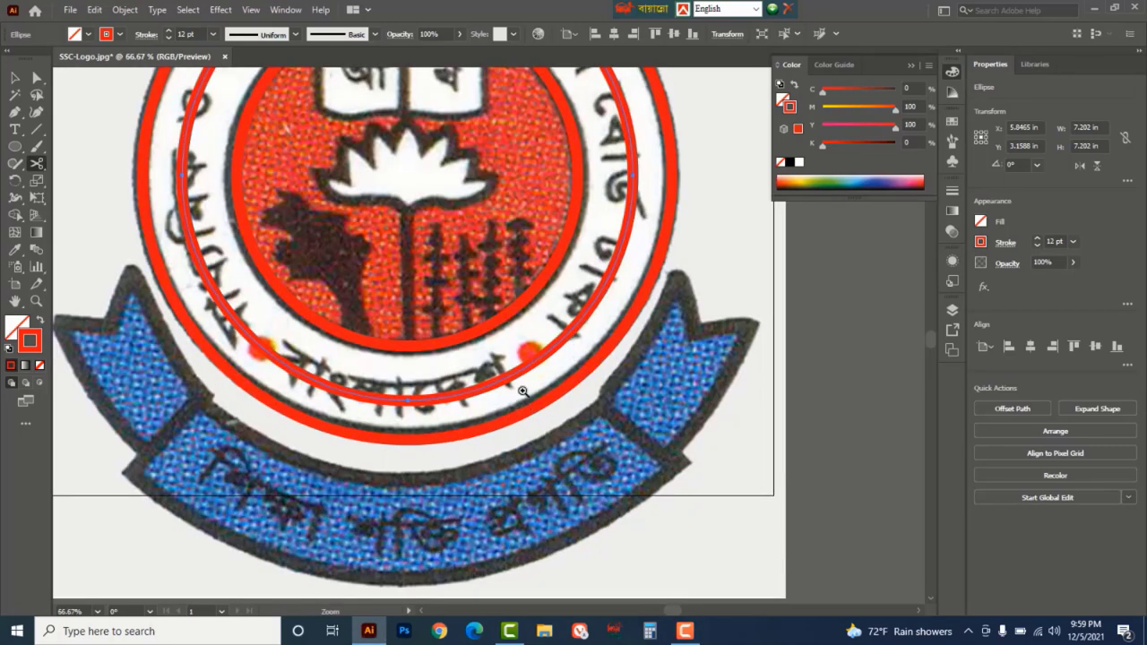
pyautogui.click(392, 319)
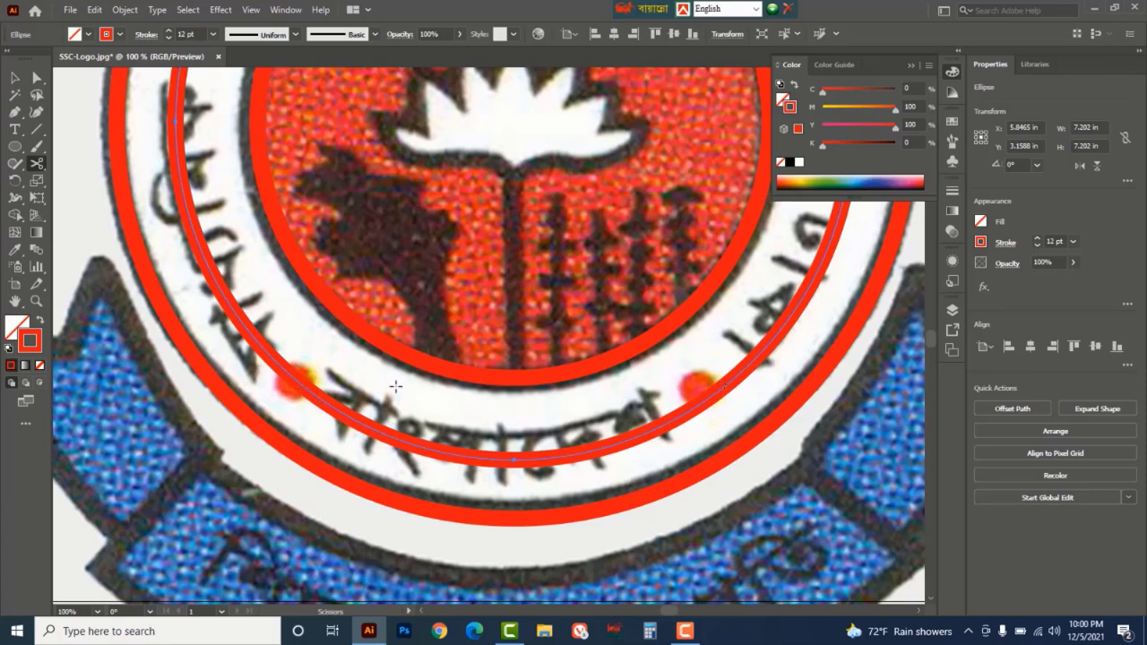
pyautogui.click(267, 353)
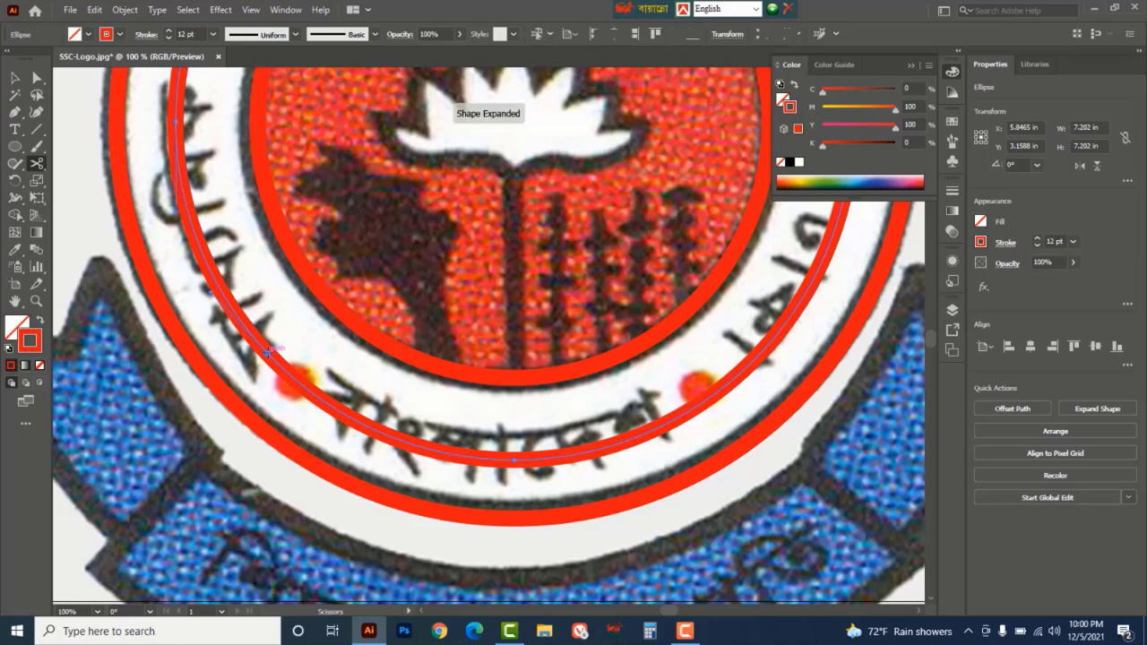
pyautogui.click(321, 396)
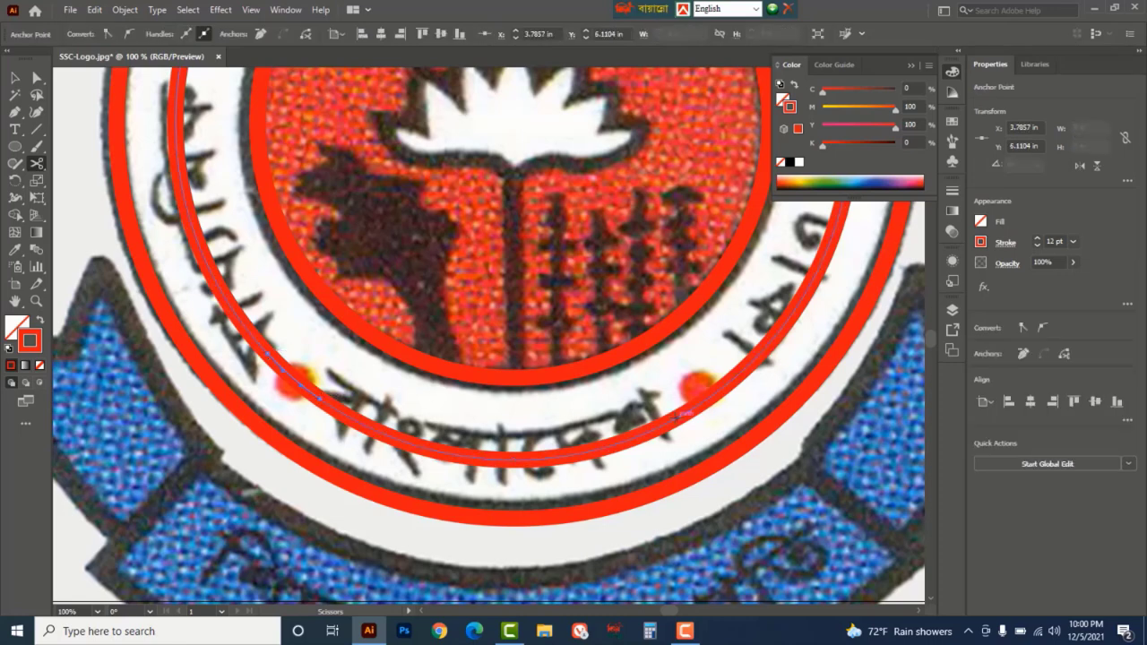
pyautogui.click(677, 414)
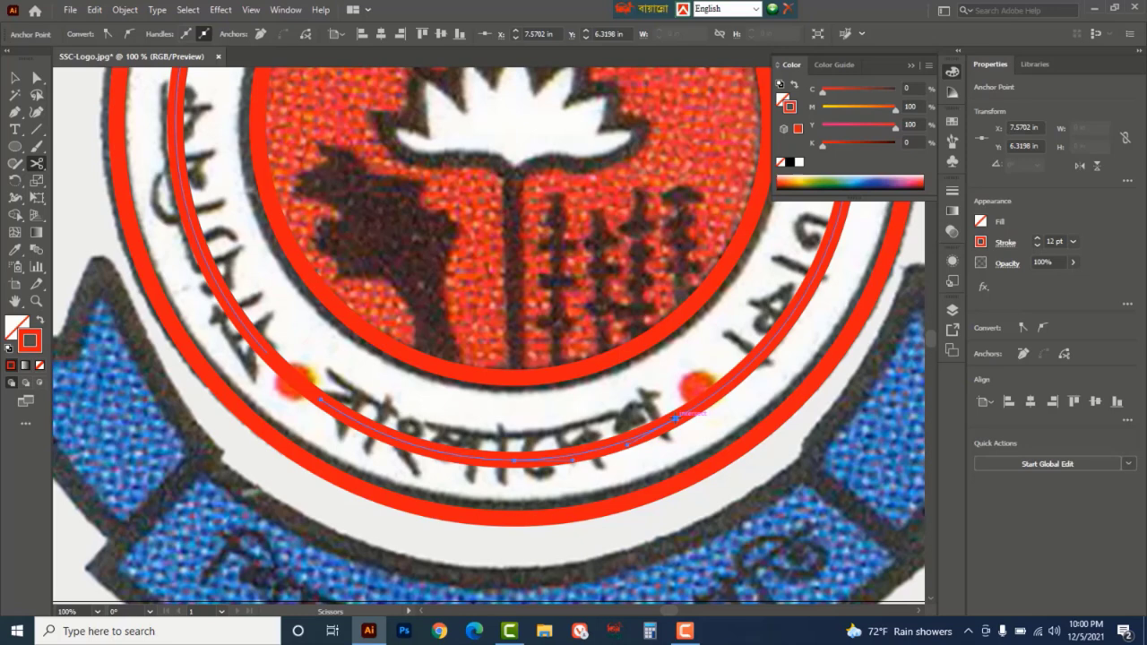
pyautogui.click(755, 360)
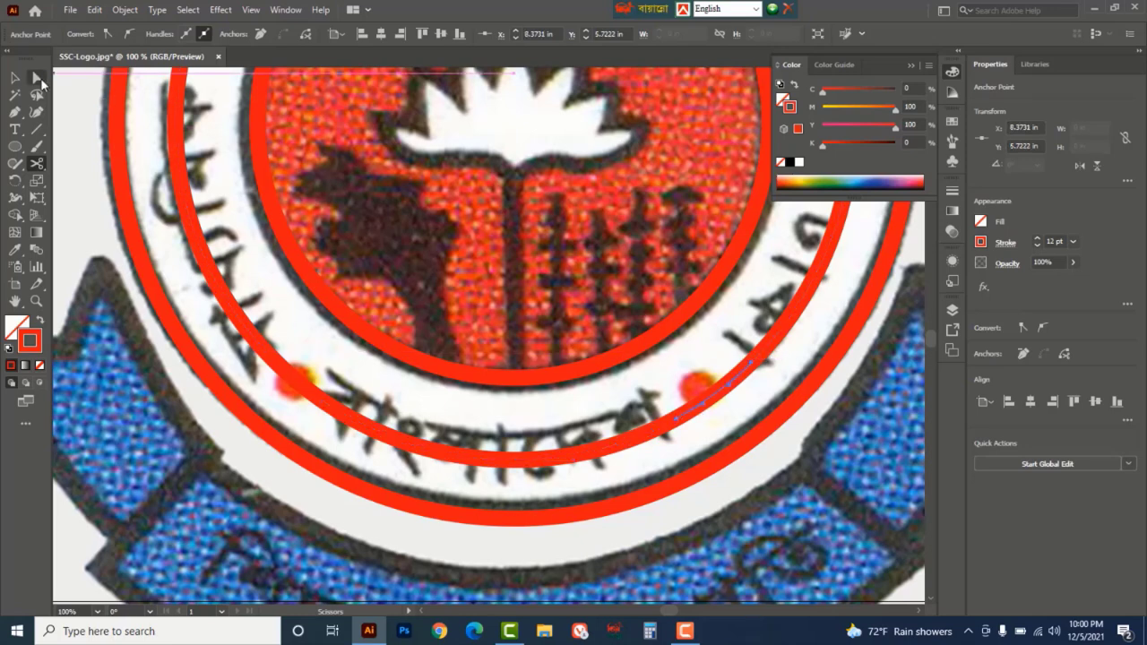
# - Delete the two short ring segments that cross the small red dots, using the Direct Selection tool
pyautogui.click(40, 77)
pyautogui.moveTo(41, 78); pyautogui.dragTo(101, 92)
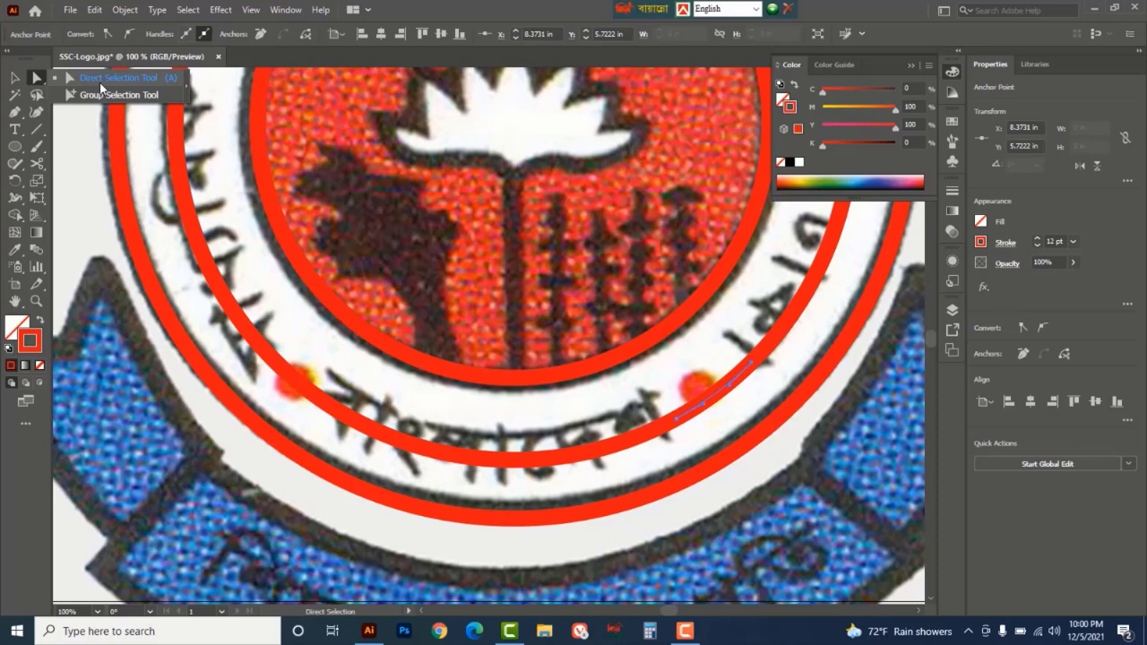
pyautogui.click(99, 82)
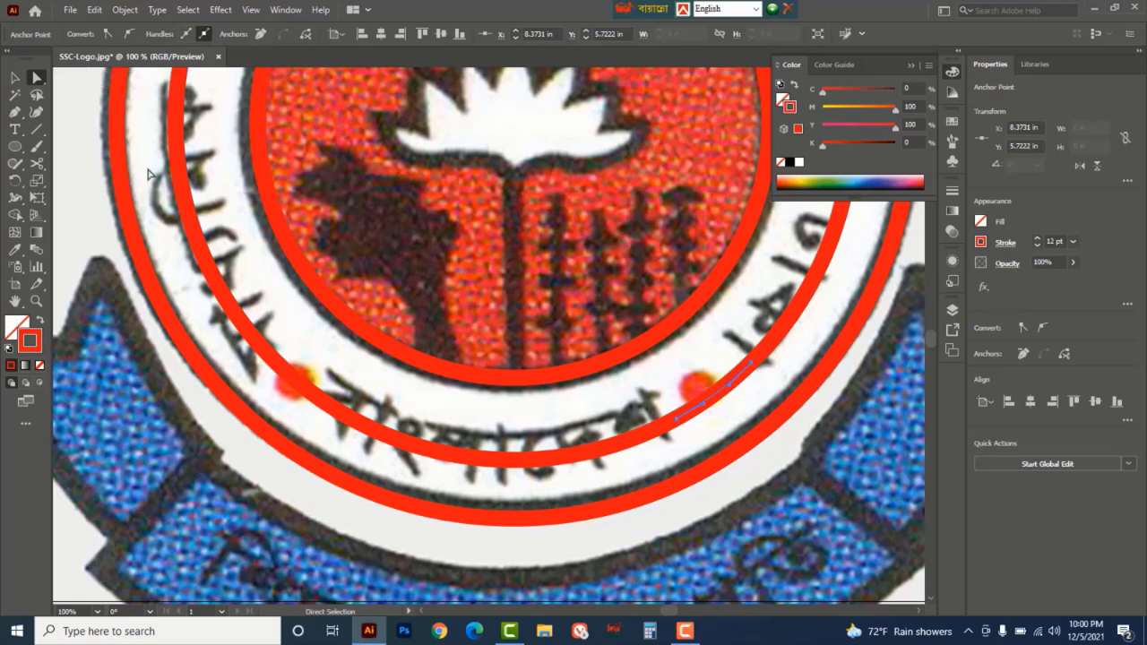
pyautogui.click(300, 385)
pyautogui.press('Delete')
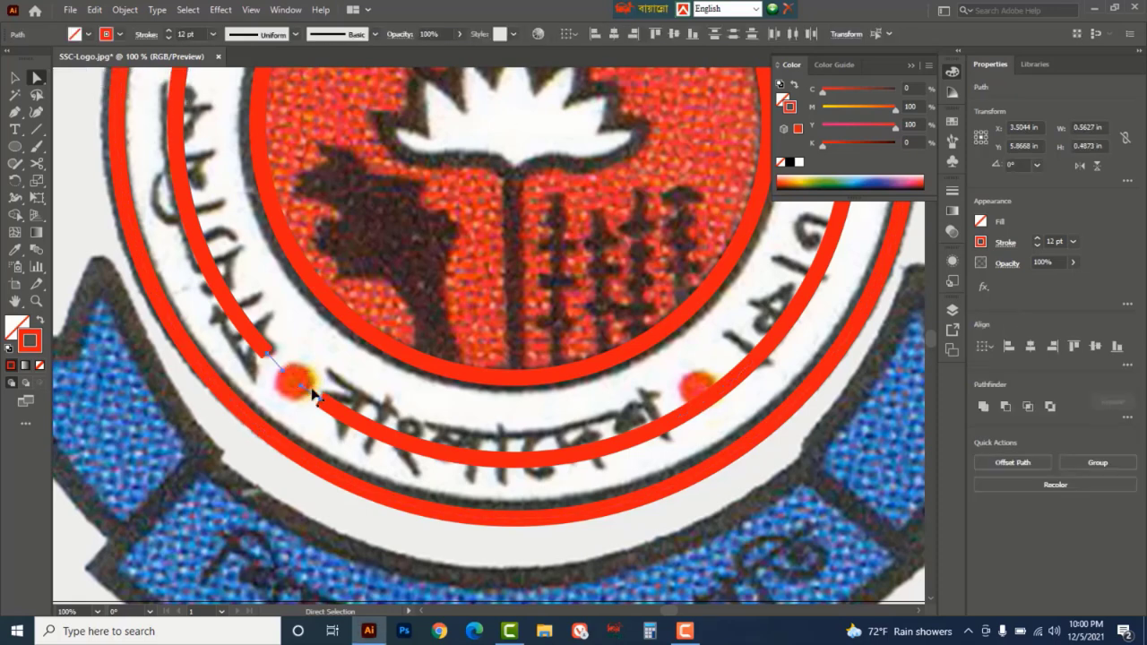
pyautogui.click(712, 404)
pyautogui.press('Delete')
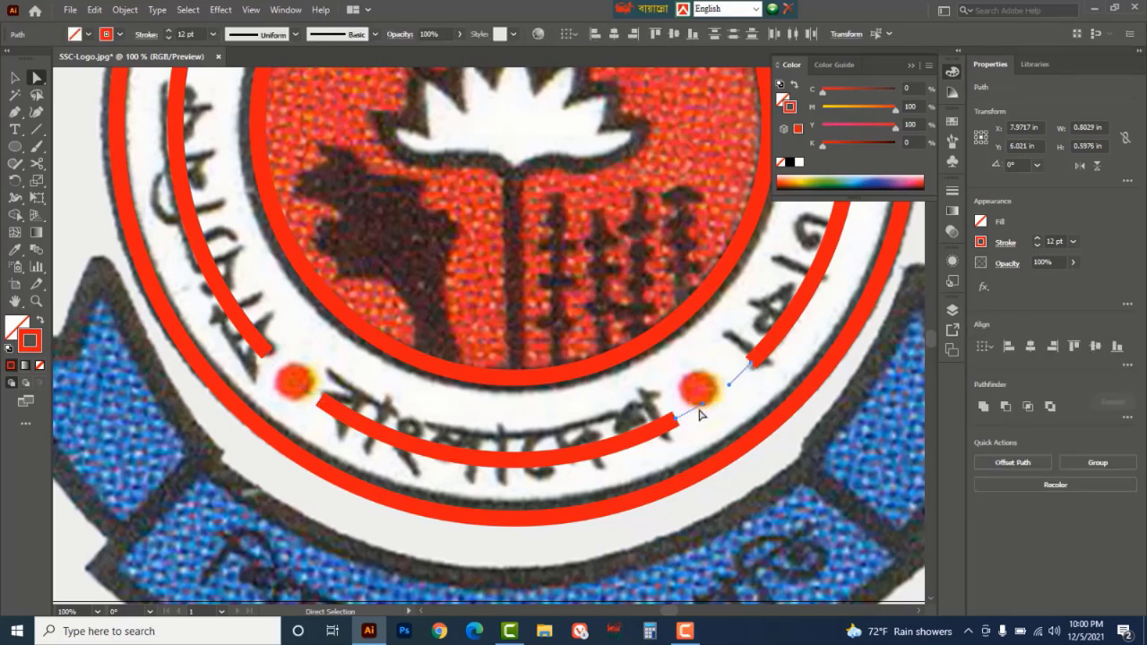
# - Draw a circle about 0.3 in wide over the left dot, and give it a red fill and no stroke
pyautogui.hotkey('ctrl', 'space')
pyautogui.keyDown('ctrl'); pyautogui.keyDown('alt'); pyautogui.click(573, 334); pyautogui.keyUp('alt'); pyautogui.keyUp('ctrl')
pyautogui.click(14, 148)
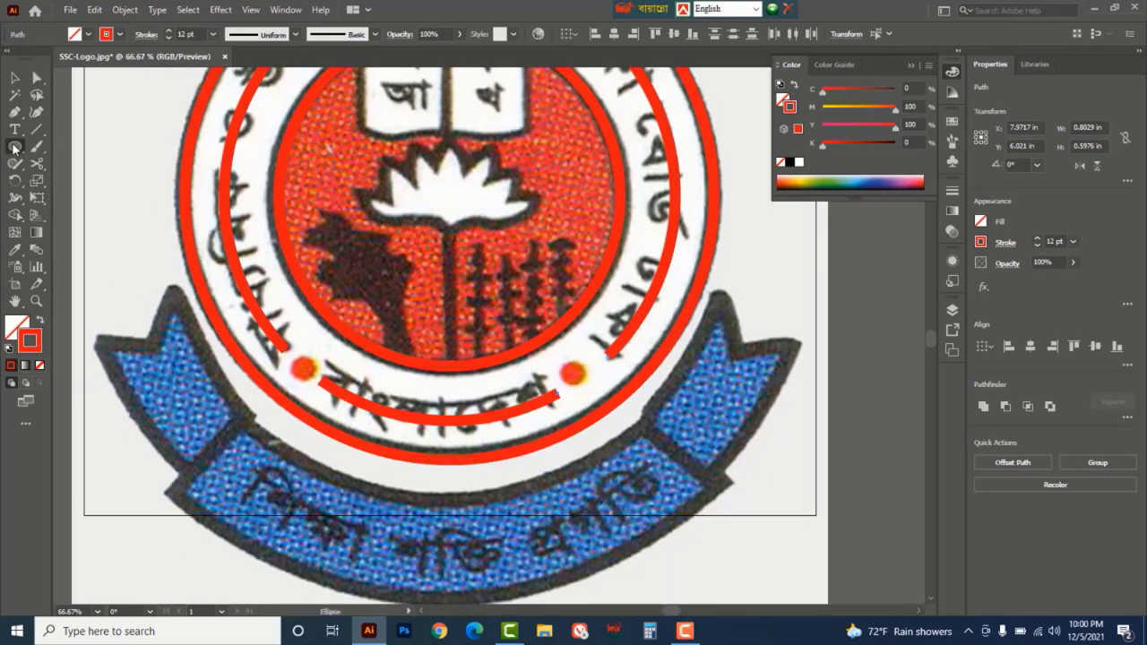
pyautogui.moveTo(14, 148); pyautogui.dragTo(54, 179)
pyautogui.moveTo(303, 368); pyautogui.dragTo(312, 376)
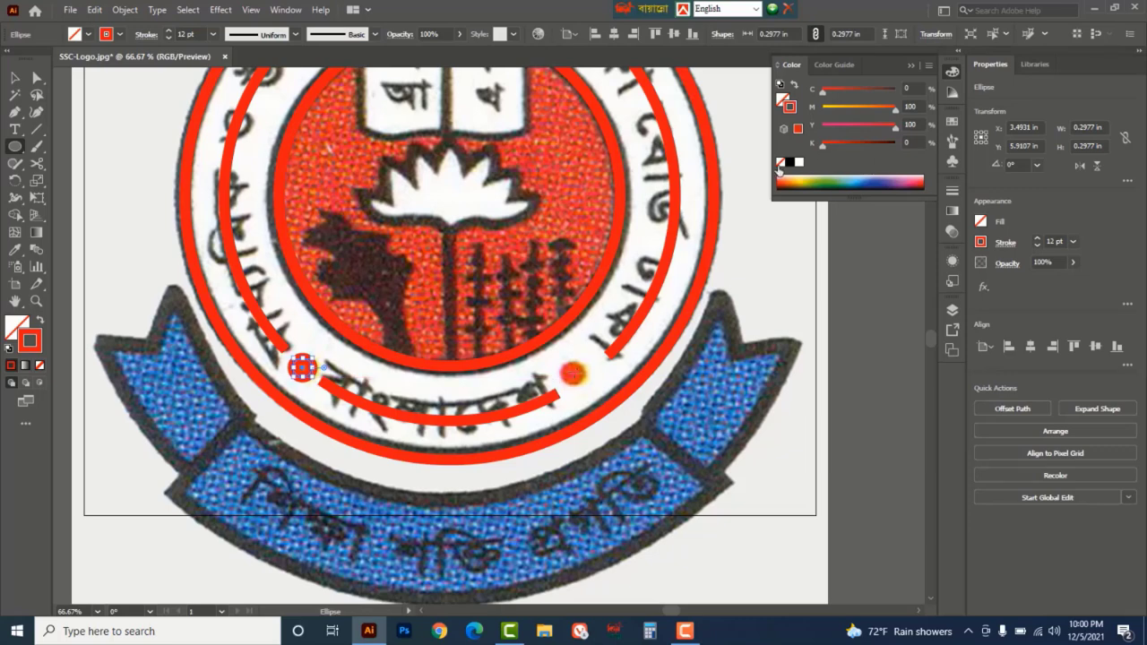
pyautogui.click(779, 163)
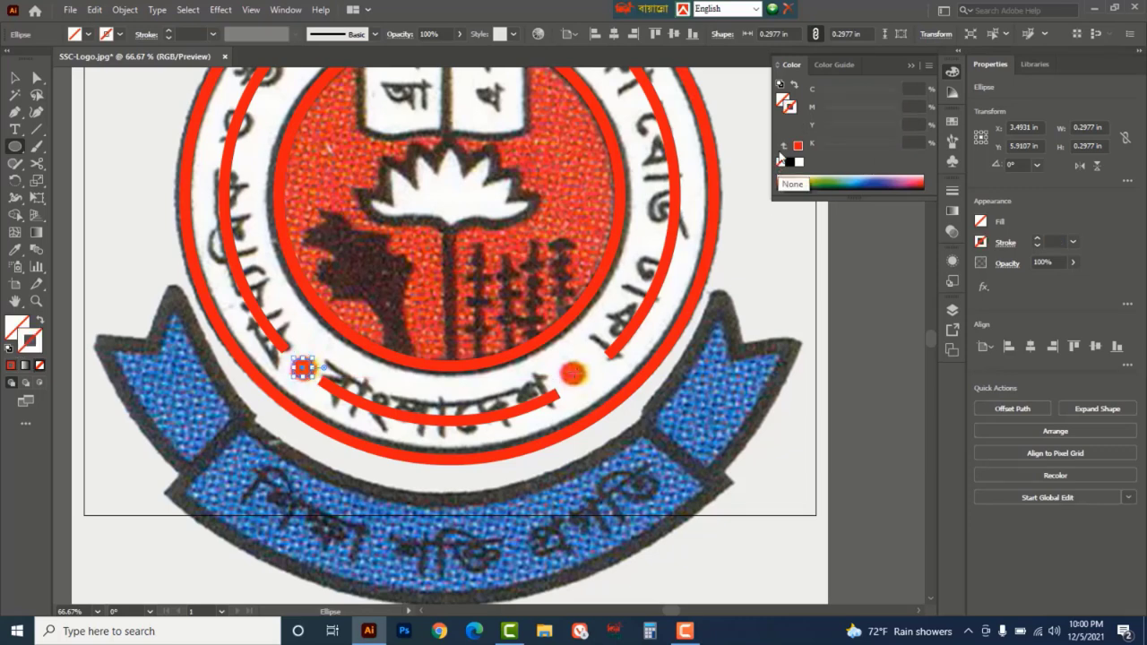
pyautogui.click(783, 102)
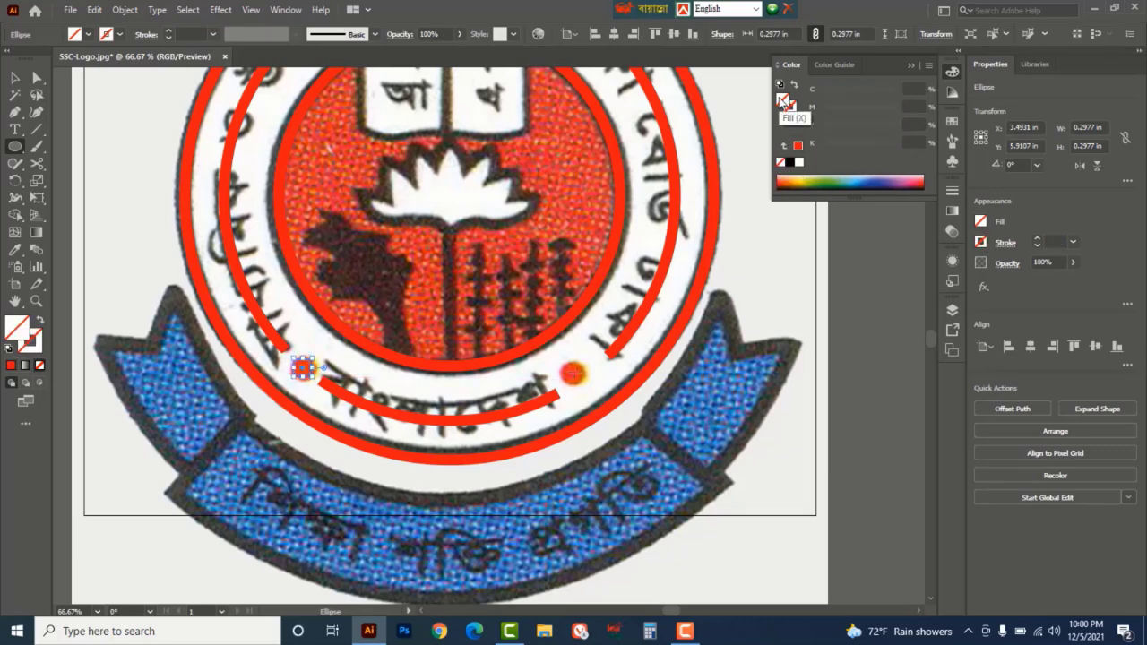
pyautogui.click(798, 149)
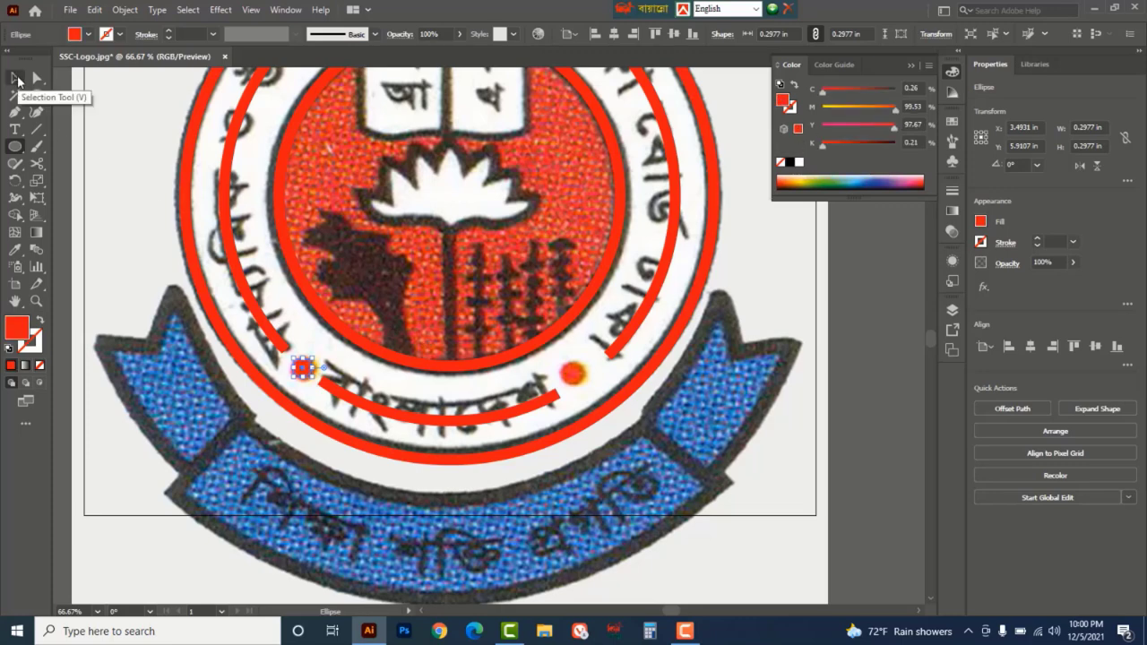
# - Enlarge the small red circle proportionally from its center to about 0.41 in so it covers the left dot
pyautogui.click(17, 81)
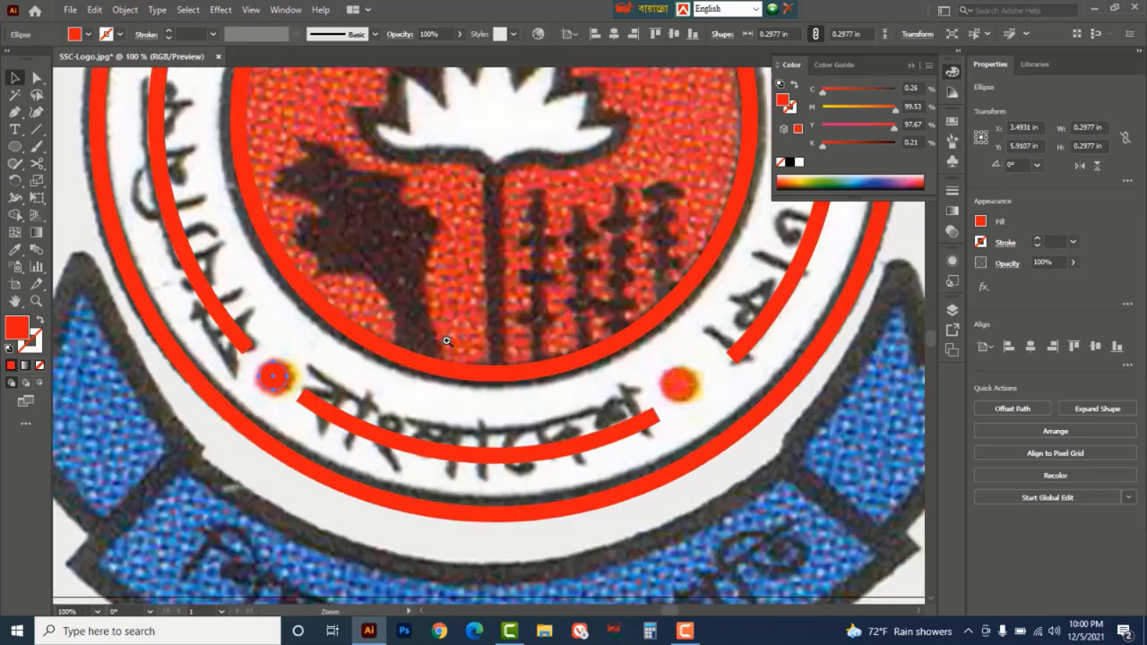
pyautogui.hotkey('ctrl', '+')
pyautogui.hotkey('ctrl', '+')
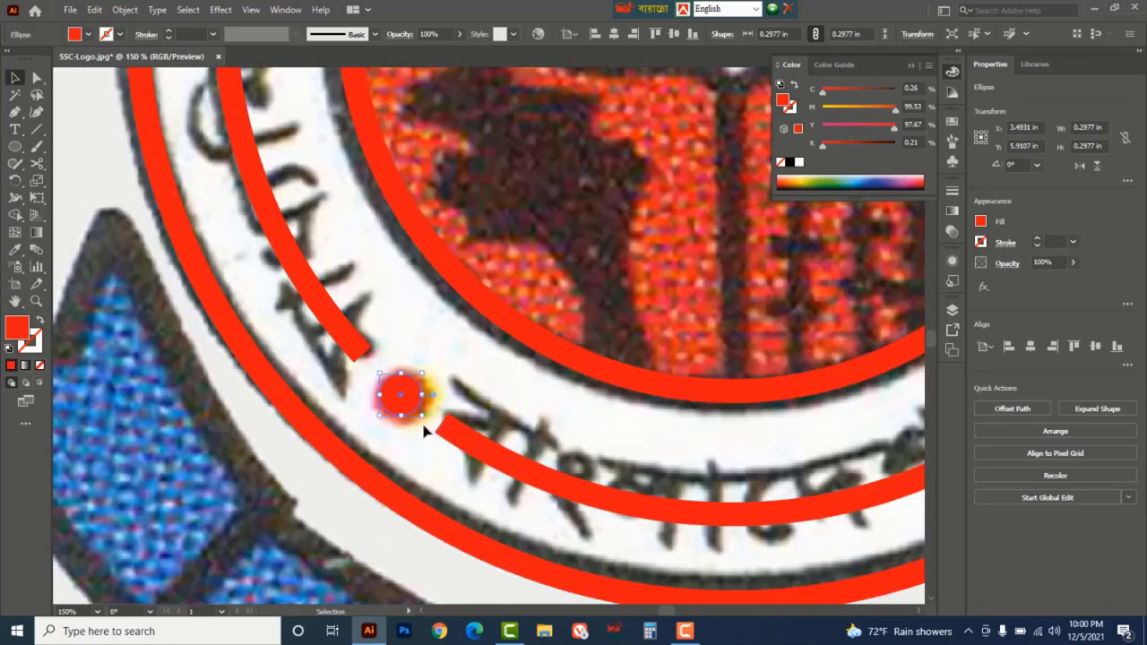
pyautogui.moveTo(425, 415); pyautogui.dragTo(431, 423)
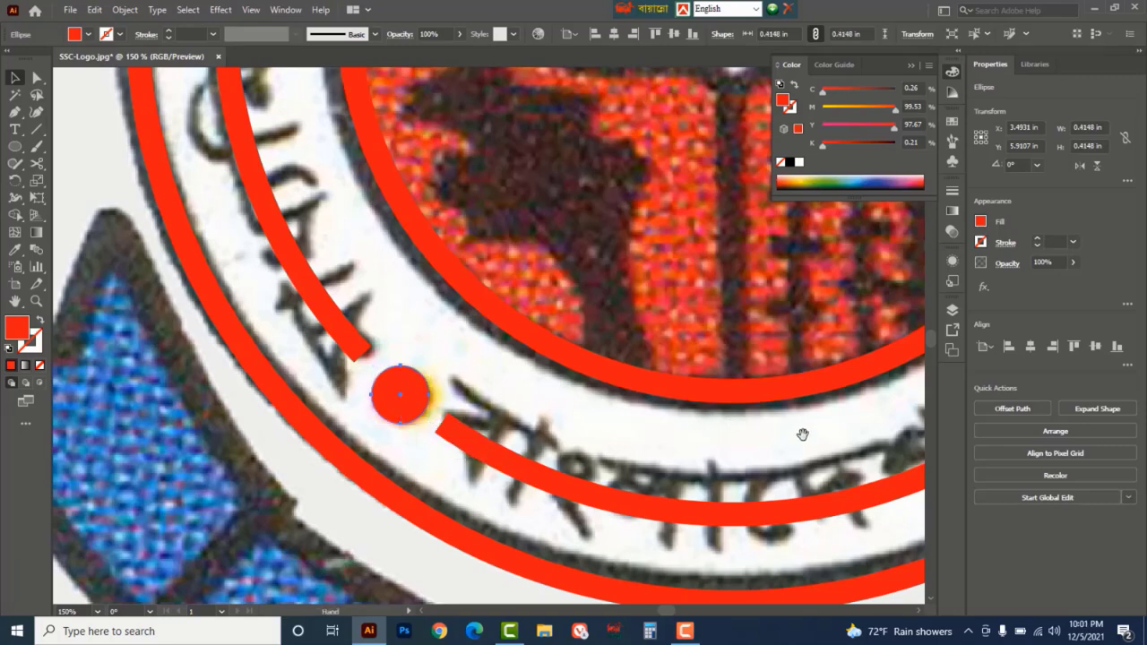
# - Place a copy of the small red circle over the right dot, level with the original
pyautogui.moveTo(801, 436); pyautogui.dragTo(529, 337)
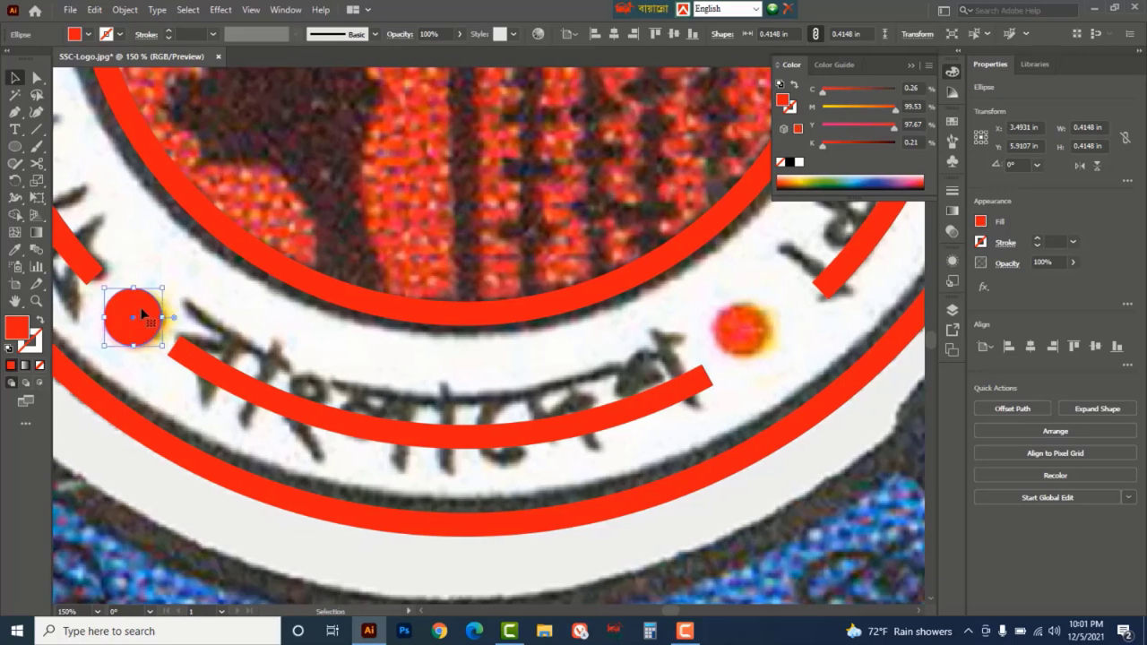
pyautogui.moveTo(142, 309); pyautogui.dragTo(293, 314)
pyautogui.hotkey('ctrl', 'z')
pyautogui.moveTo(158, 319); pyautogui.dragTo(760, 345)
pyautogui.press('z')
pyautogui.keyDown('alt'); pyautogui.click(505, 324); pyautogui.keyUp('alt')
pyautogui.keyDown('alt'); pyautogui.click(506, 324); pyautogui.keyUp('alt')
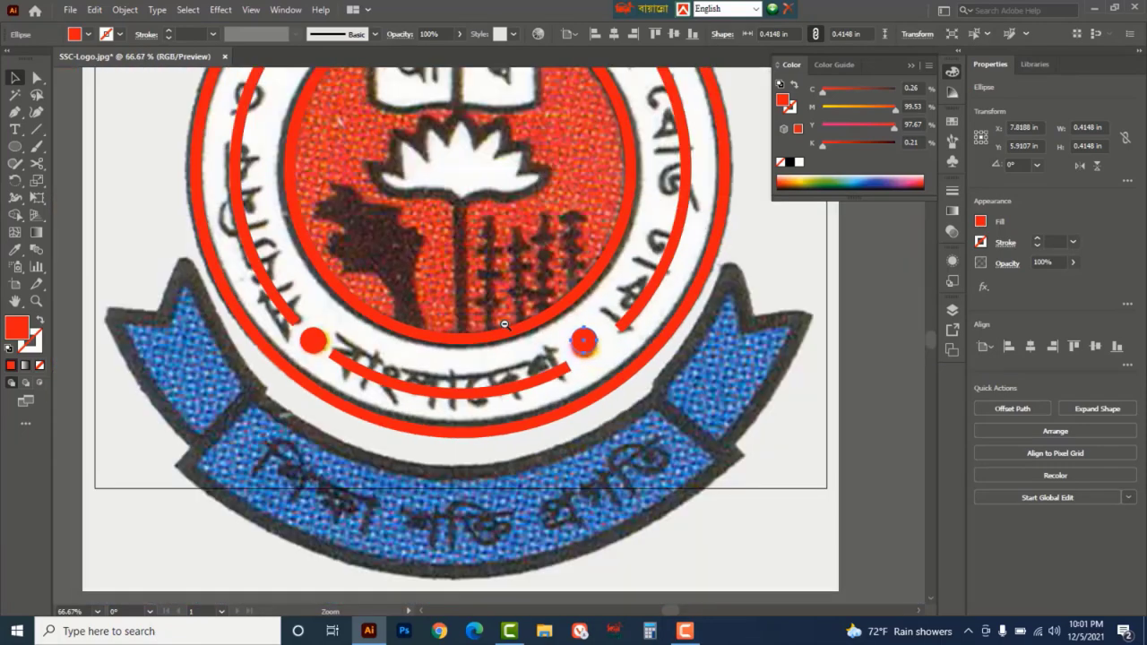
pyautogui.keyDown('alt'); pyautogui.click(505, 325); pyautogui.keyUp('alt')
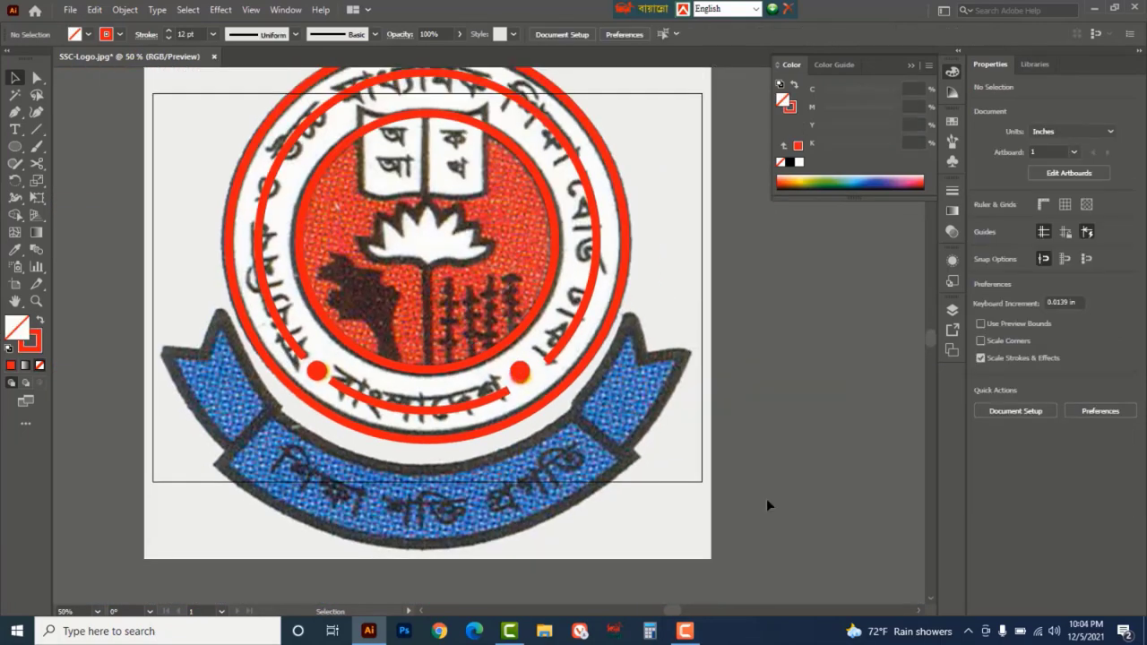
# - Fit a copy of the outer ring, about 10.76 in wide, to the ribbon's lower edge and another, about 8.68 in wide, to its upper edge
pyautogui.click(536, 412)
pyautogui.moveTo(536, 412); pyautogui.dragTo(532, 512)
pyautogui.moveTo(222, 348); pyautogui.dragTo(167, 349)
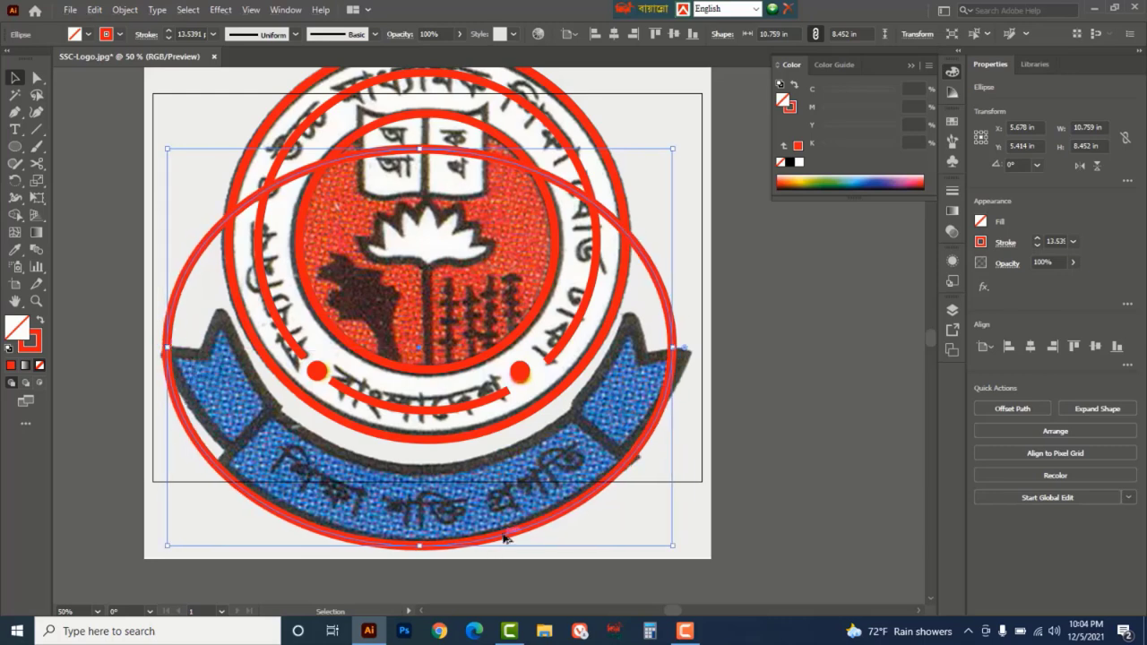
pyautogui.moveTo(503, 543); pyautogui.dragTo(503, 462)
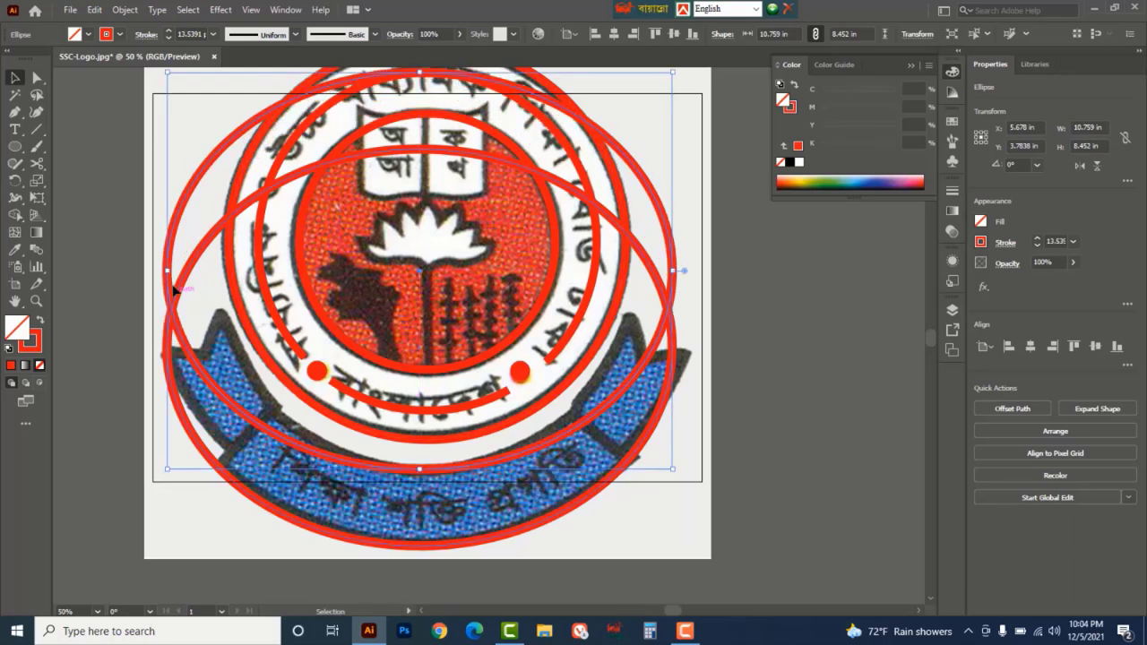
pyautogui.moveTo(167, 270); pyautogui.dragTo(216, 270)
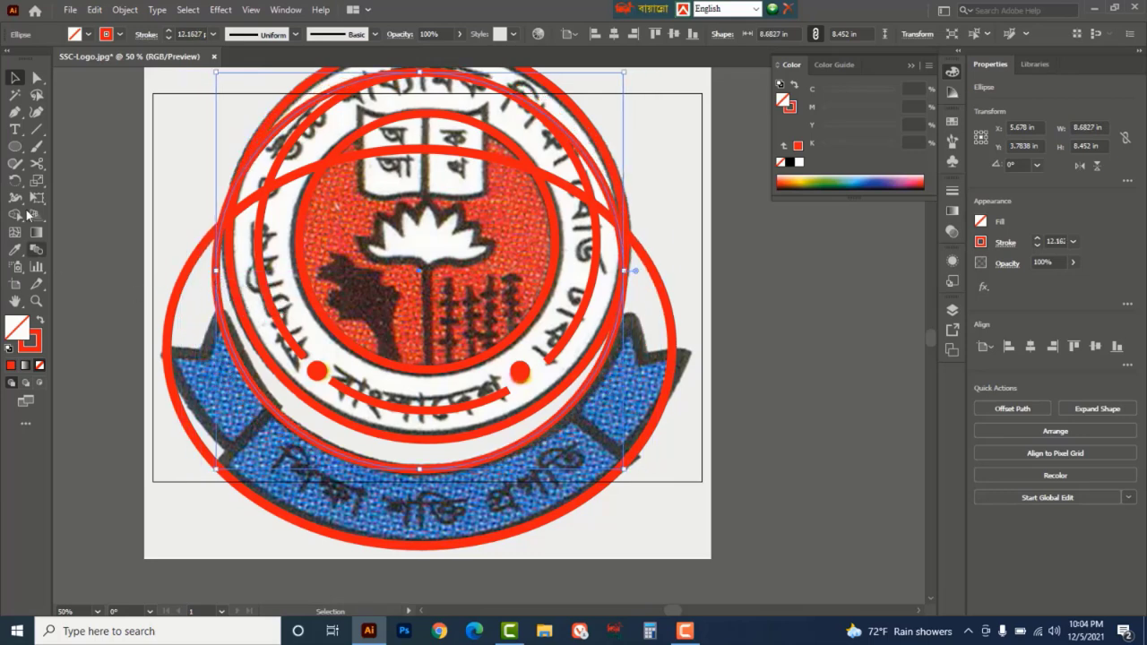
# - Cut both ribbon ellipses with the Scissors tool at the left and right ends of the ribbon's central panel
pyautogui.moveTo(37, 164); pyautogui.dragTo(98, 186)
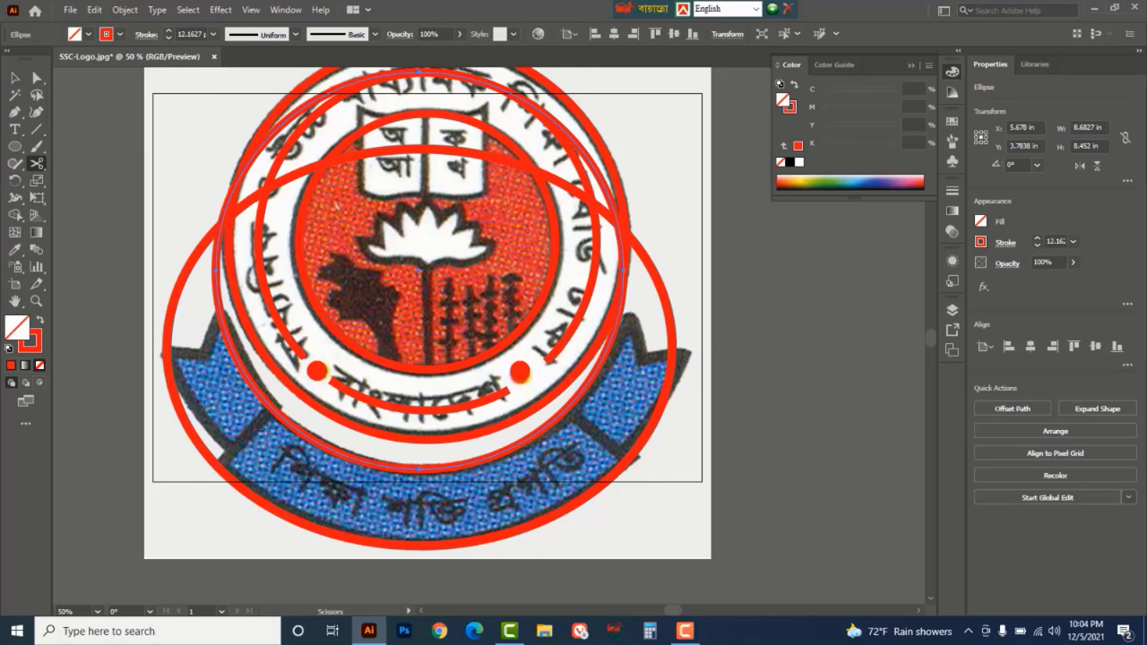
pyautogui.click(273, 408)
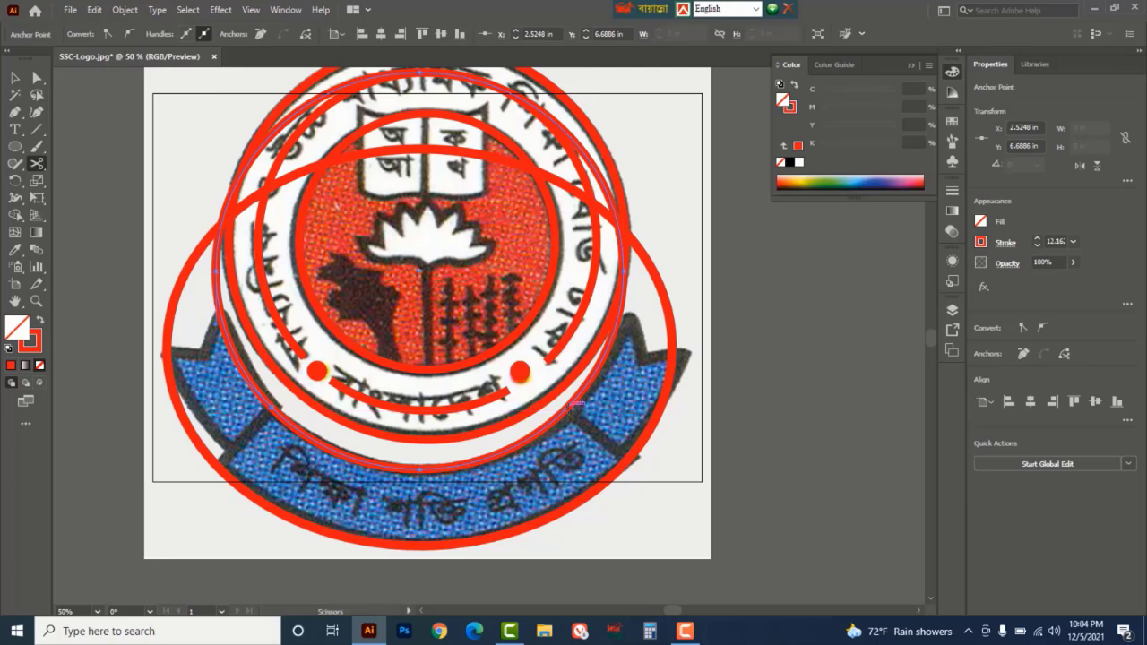
pyautogui.click(572, 404)
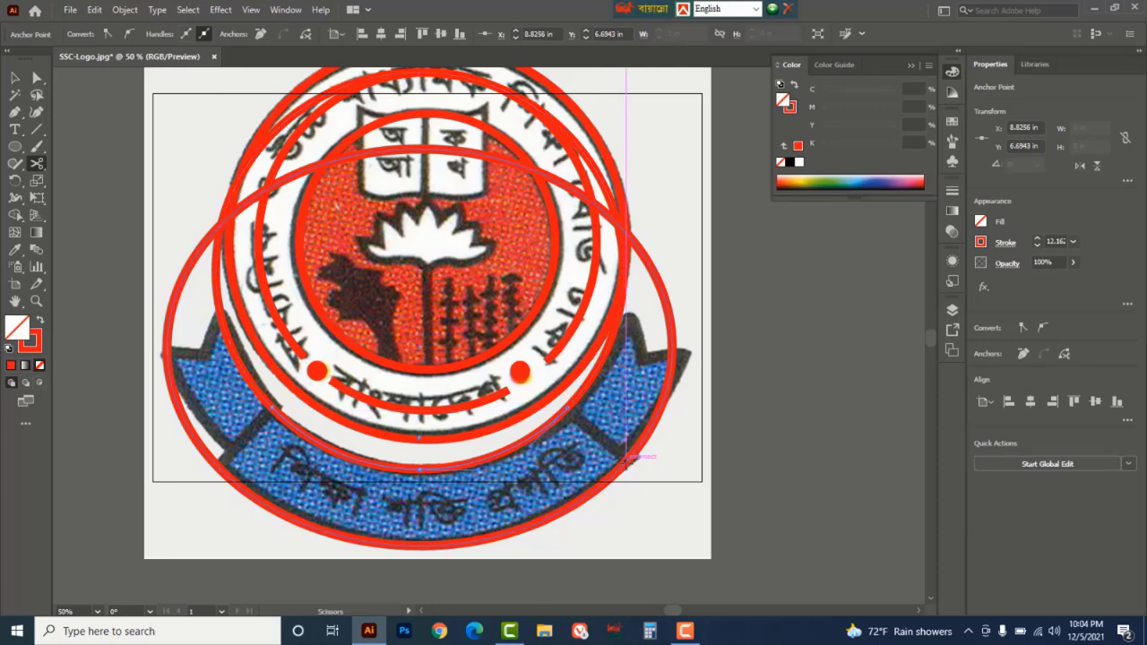
pyautogui.click(626, 459)
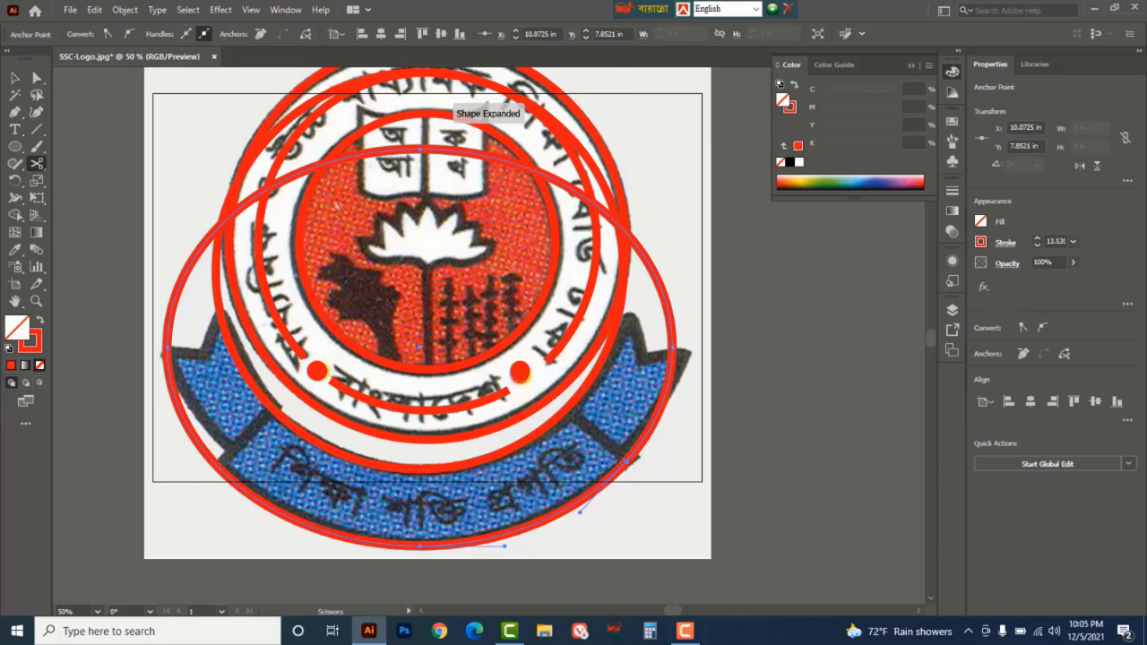
pyautogui.click(215, 462)
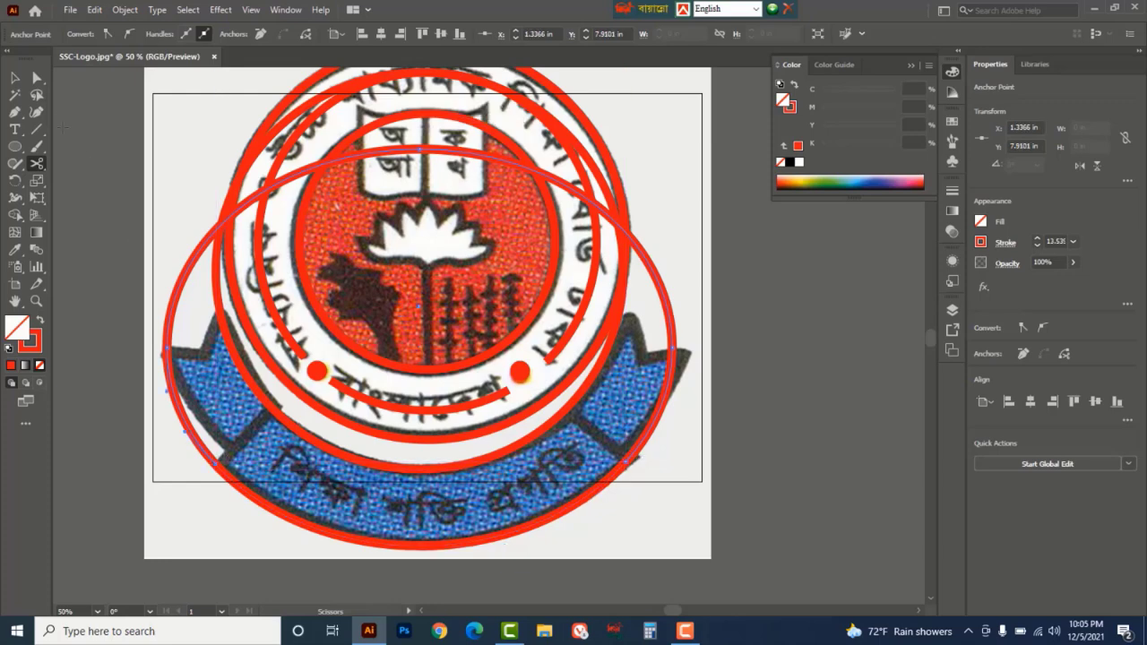
# - Delete the leftover upper portions of both cut ribbon ellipses, keeping only the arcs along the central panel's edges
pyautogui.click(37, 79)
pyautogui.click(89, 82)
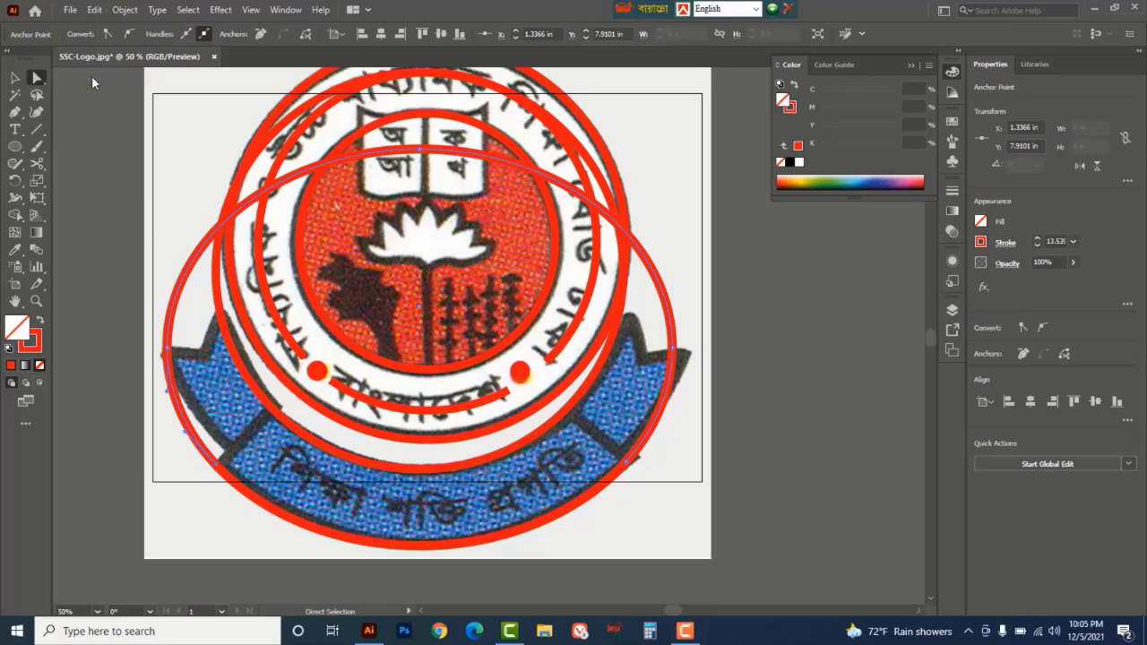
pyautogui.click(112, 313)
pyautogui.click(186, 376)
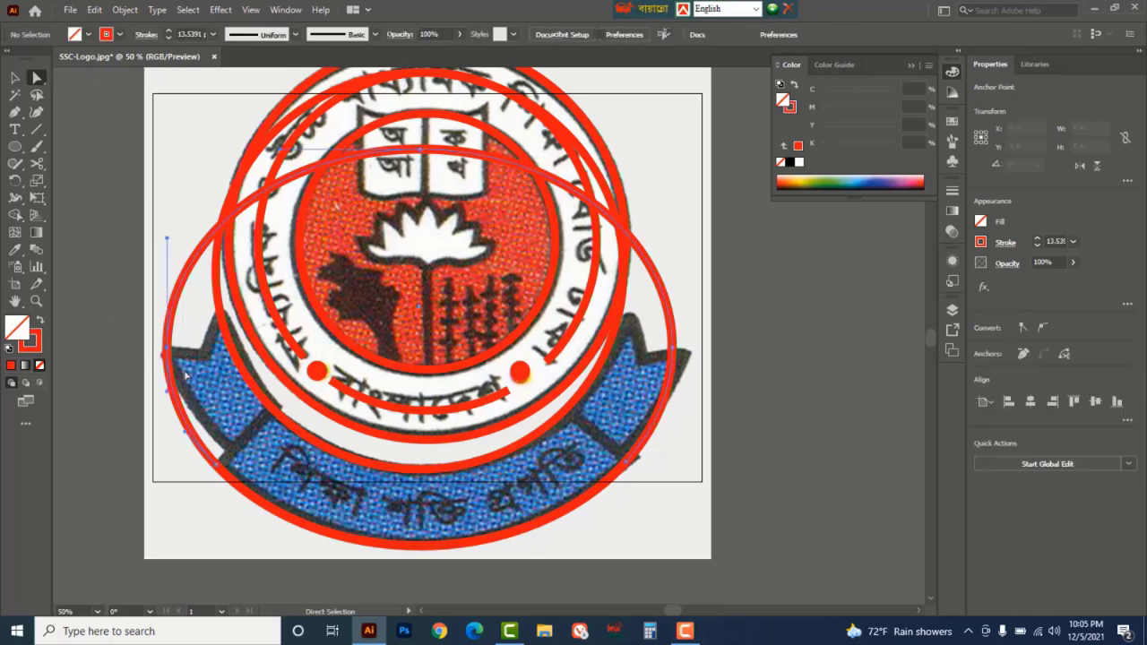
pyautogui.press('Delete')
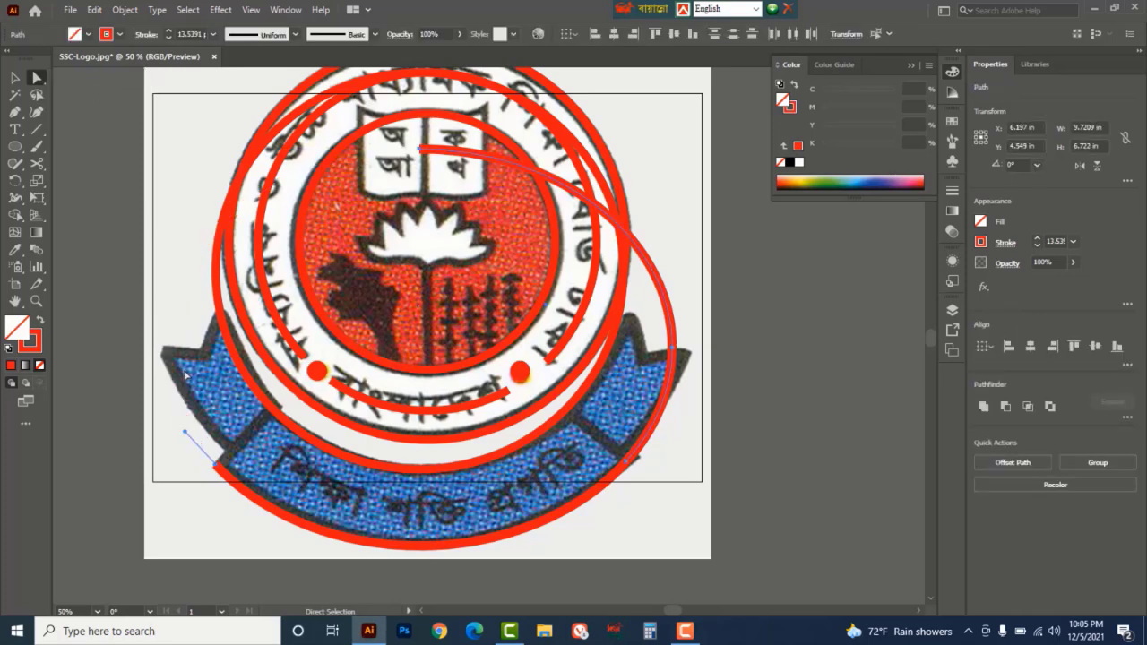
pyautogui.click(318, 388)
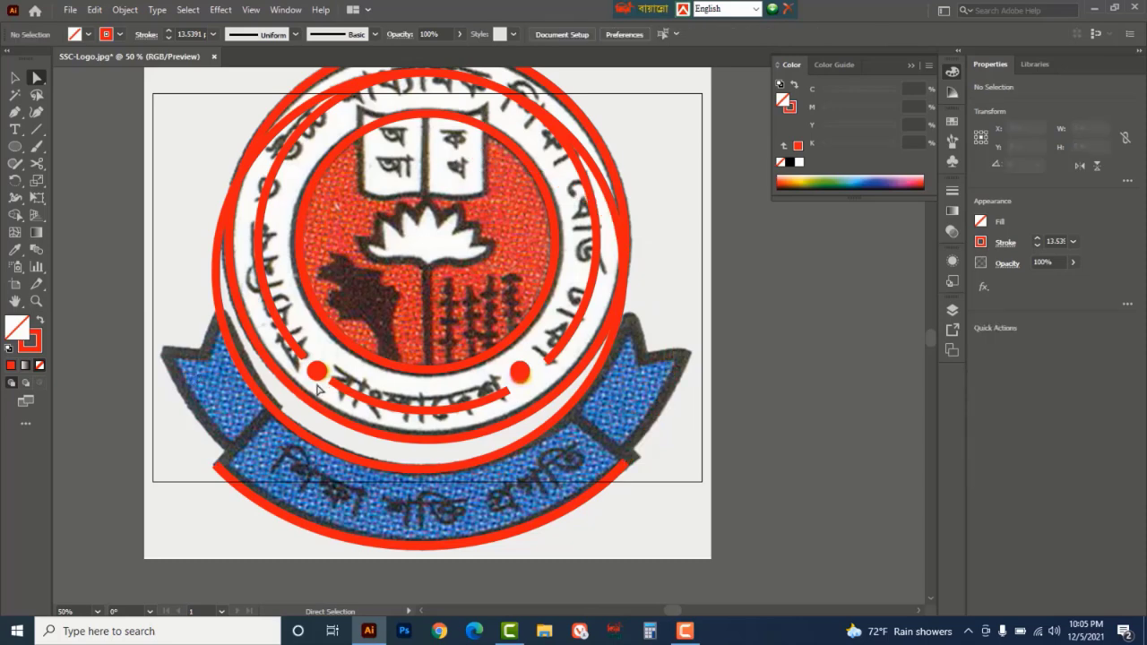
pyautogui.click(580, 396)
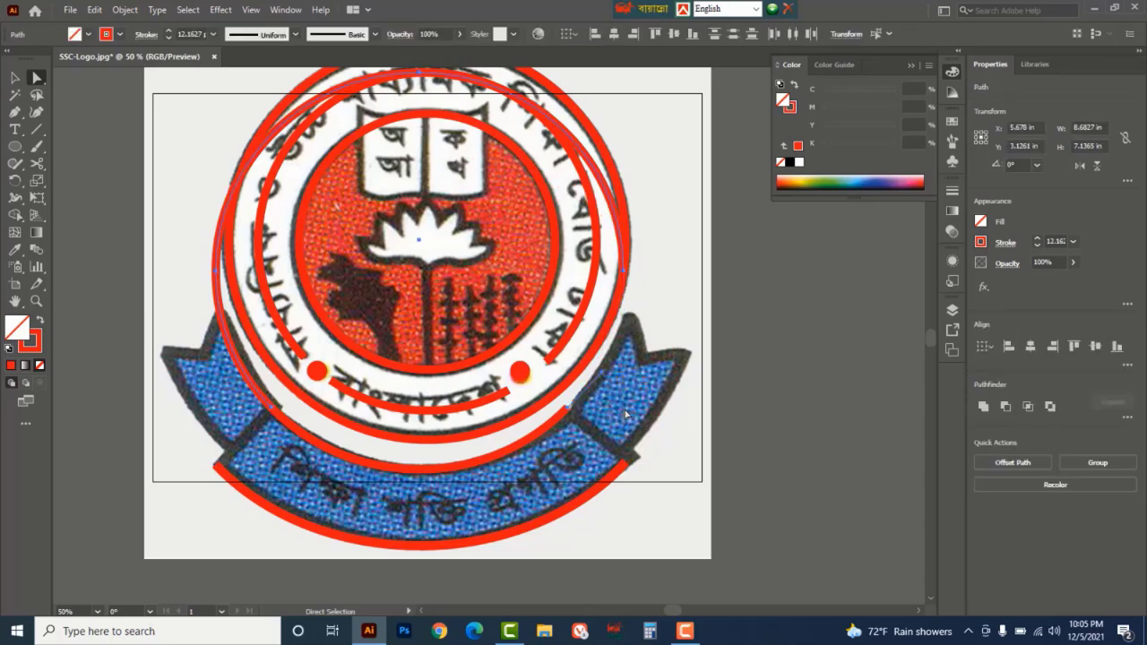
pyautogui.press('Delete')
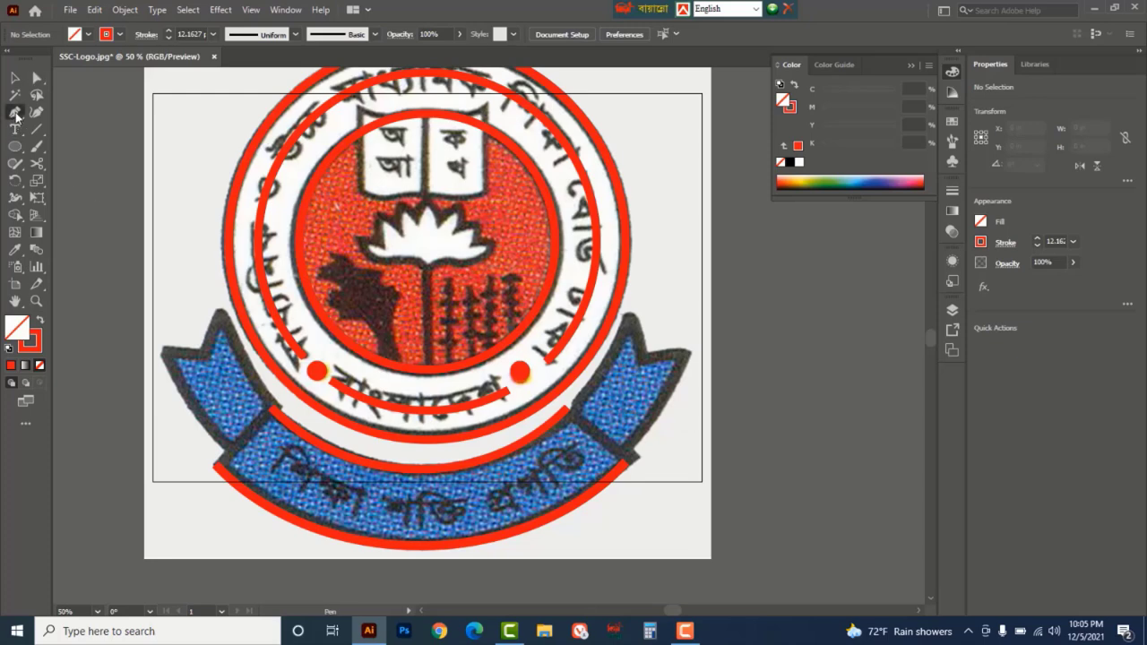
# - Join the ends of the two ribbon arcs with straight Pen segments to close the central panel's outline
pyautogui.moveTo(16, 115); pyautogui.dragTo(81, 111)
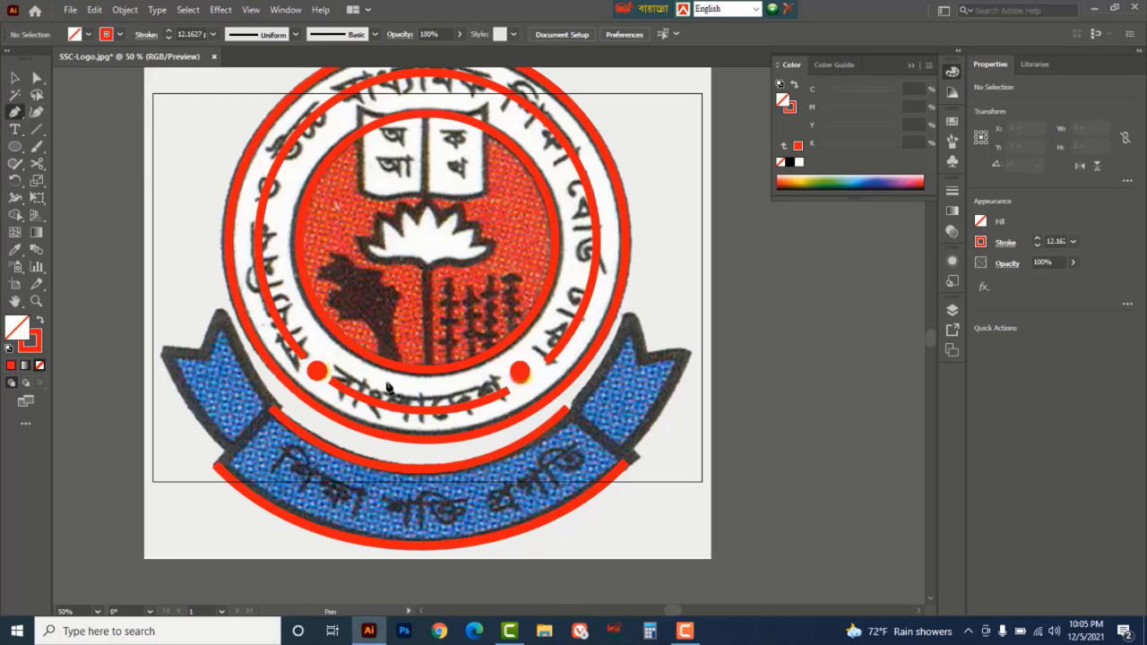
pyautogui.click(567, 413)
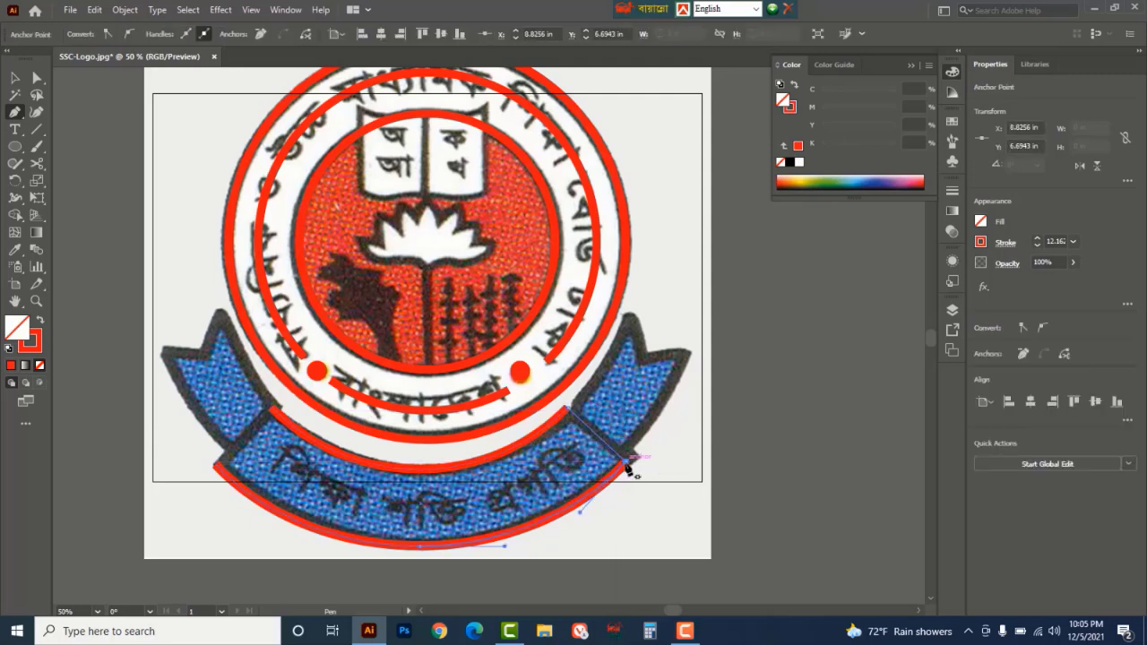
pyautogui.click(628, 463)
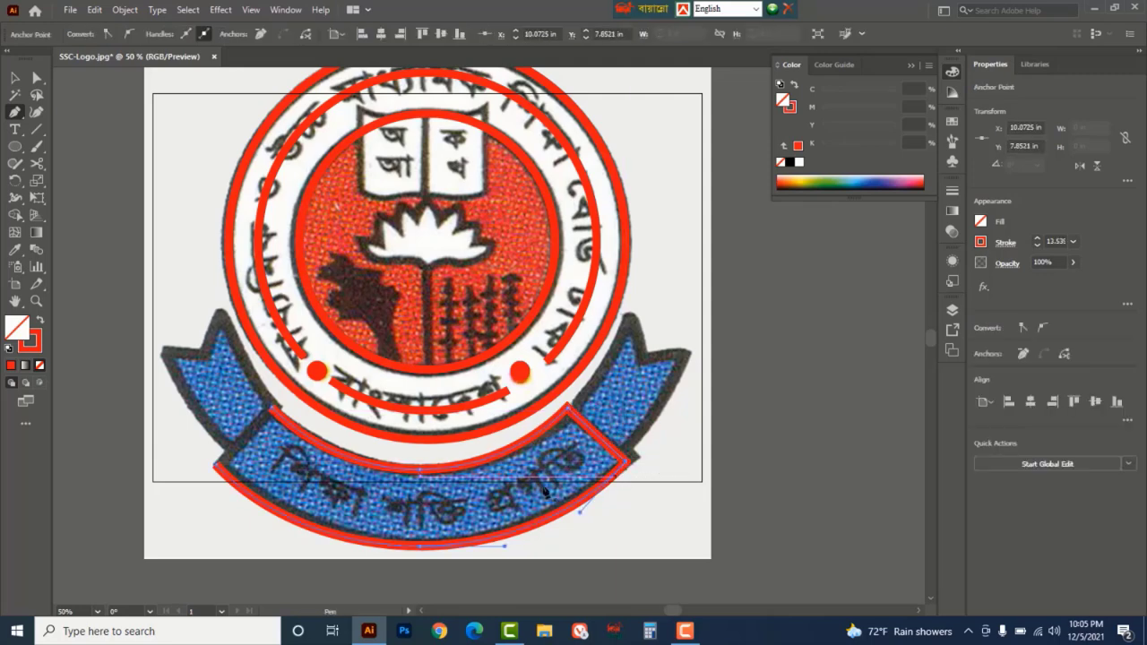
pyautogui.click(273, 410)
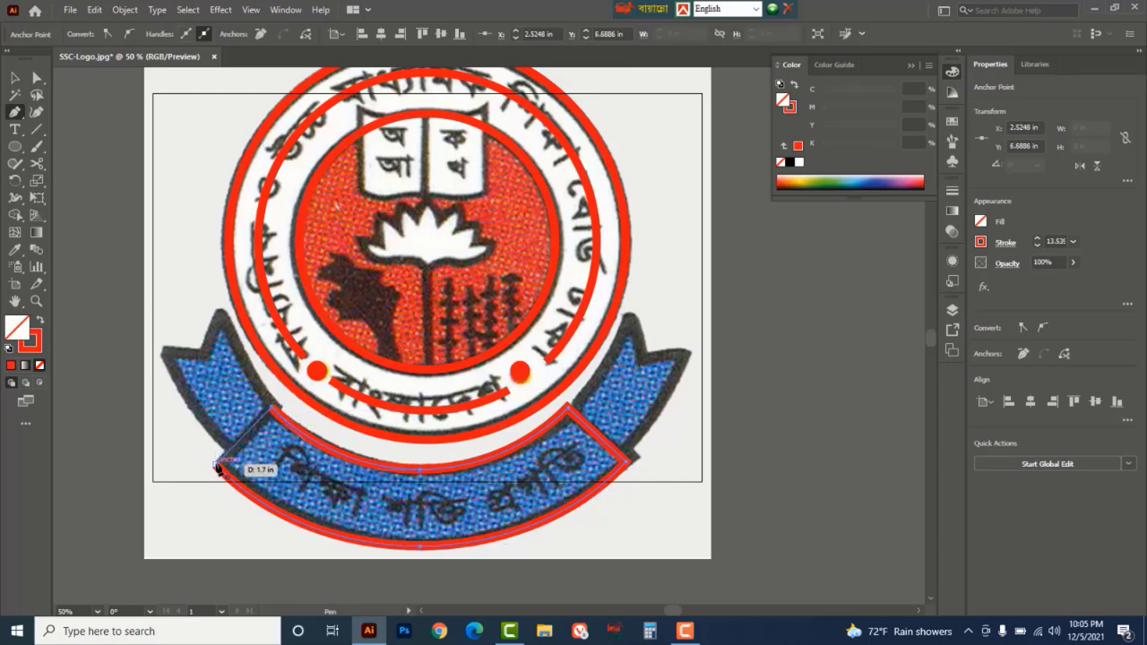
pyautogui.click(215, 465)
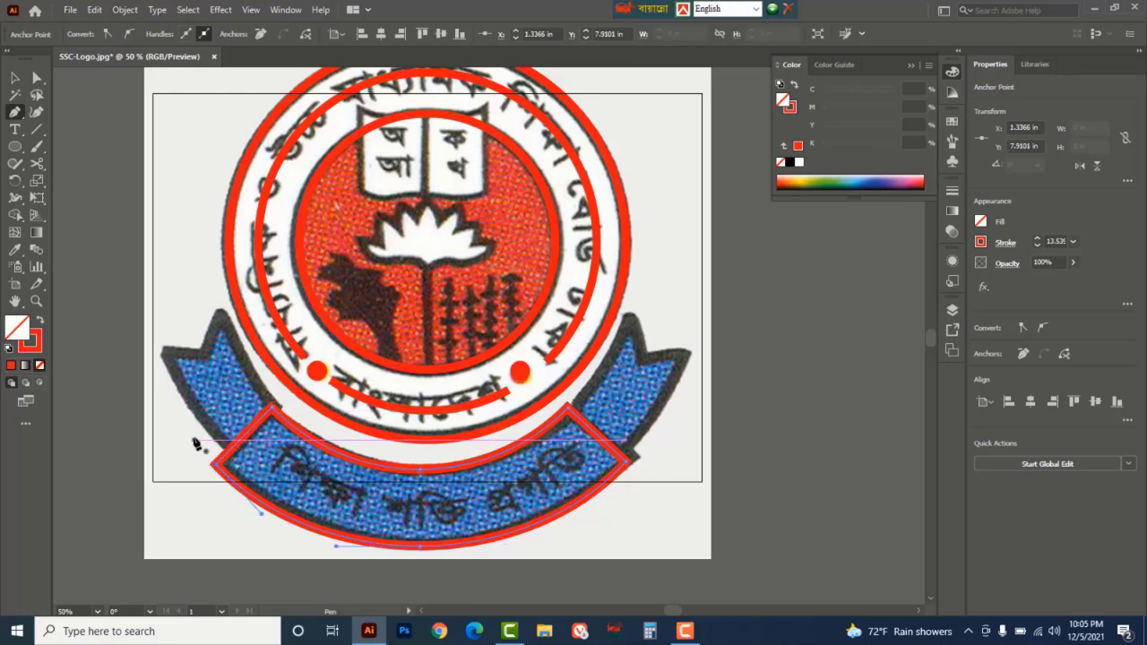
# - Trace the ribbon's left tail with the Pen tool as a closed shape with curved sides and a notched end
pyautogui.click(240, 461)
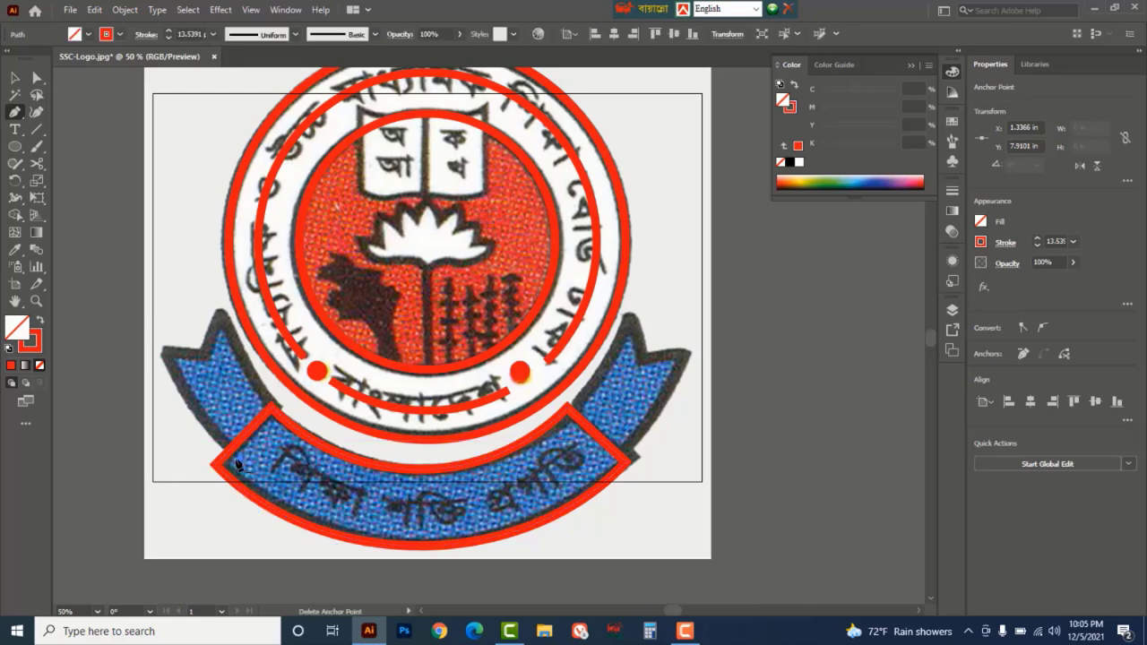
pyautogui.click(165, 355)
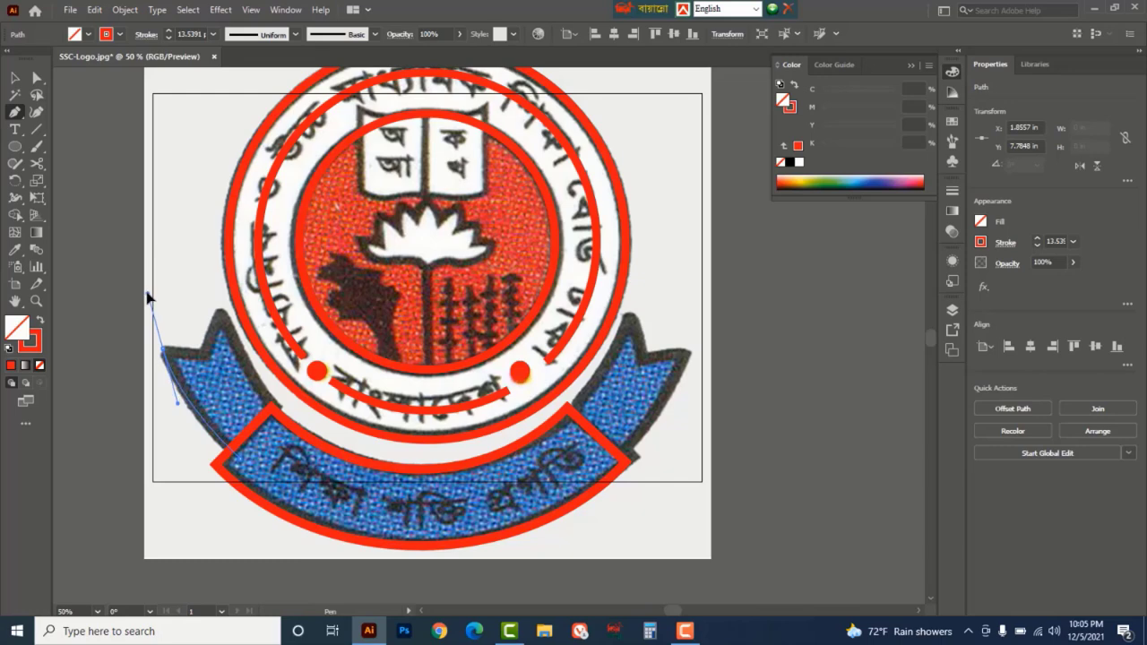
pyautogui.moveTo(144, 293); pyautogui.dragTo(143, 290)
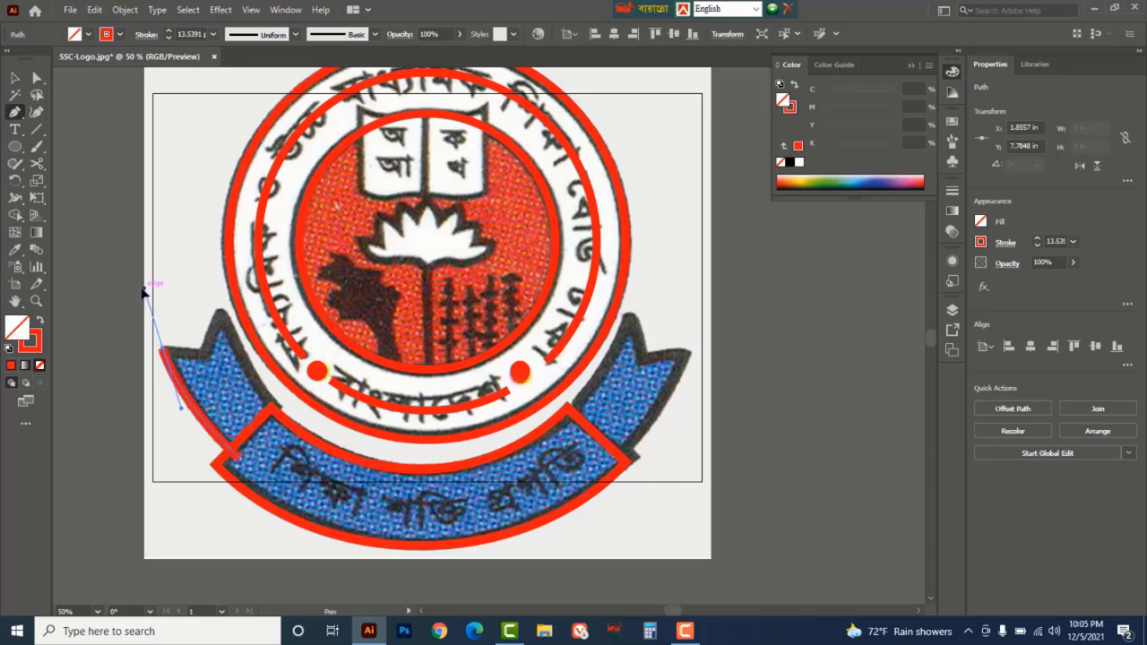
pyautogui.click(164, 352)
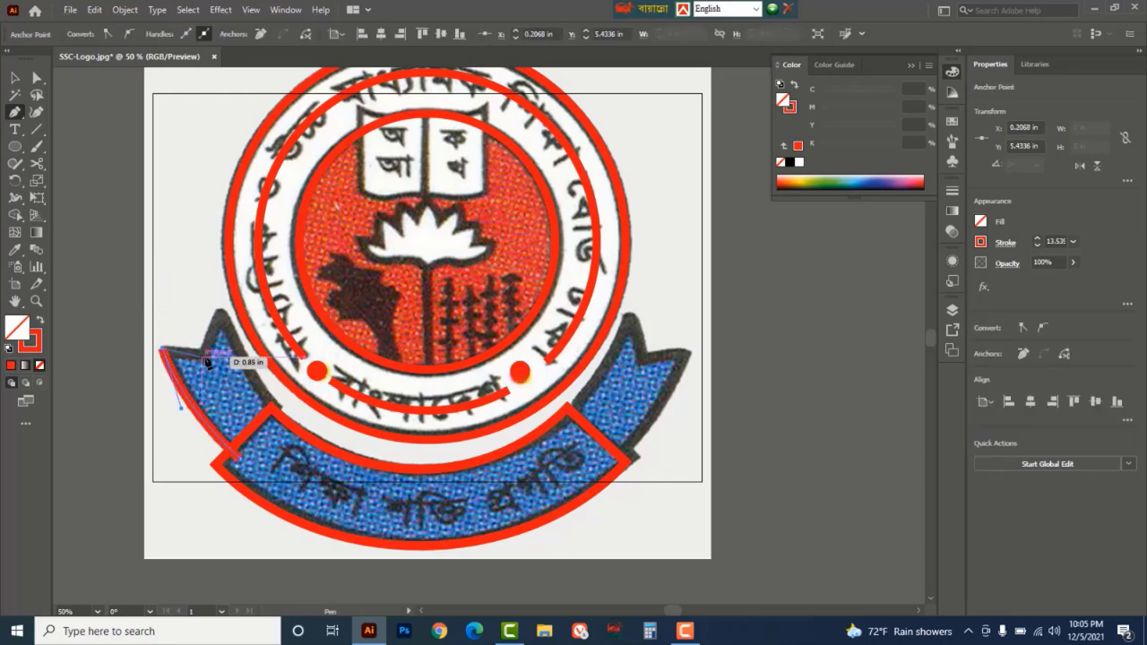
pyautogui.click(207, 359)
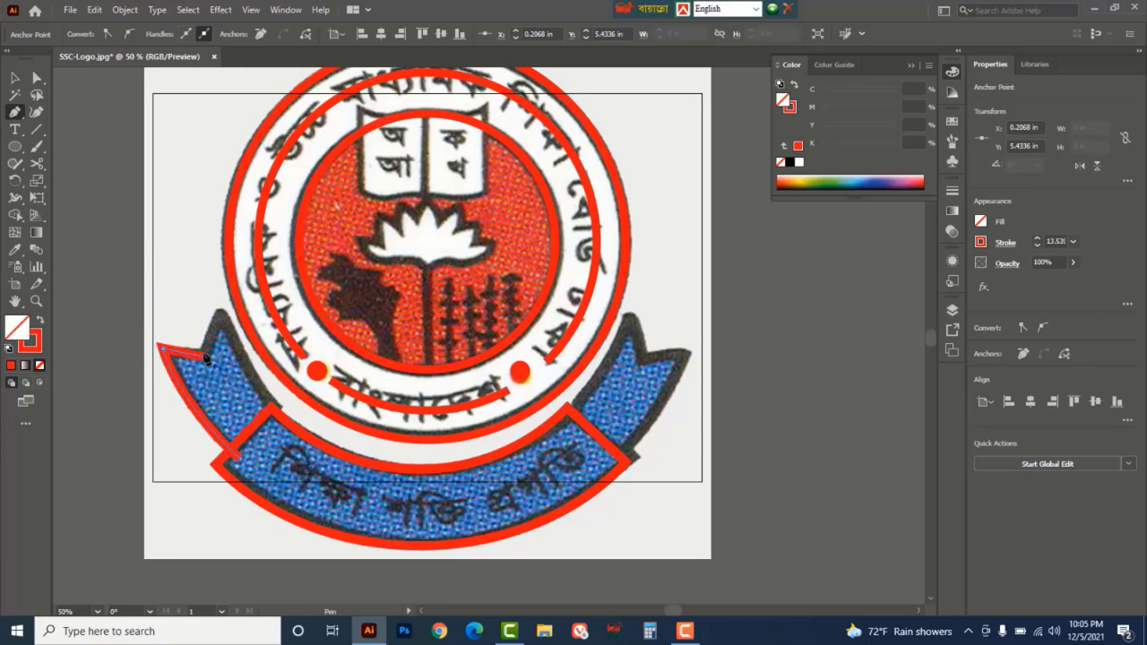
pyautogui.click(220, 308)
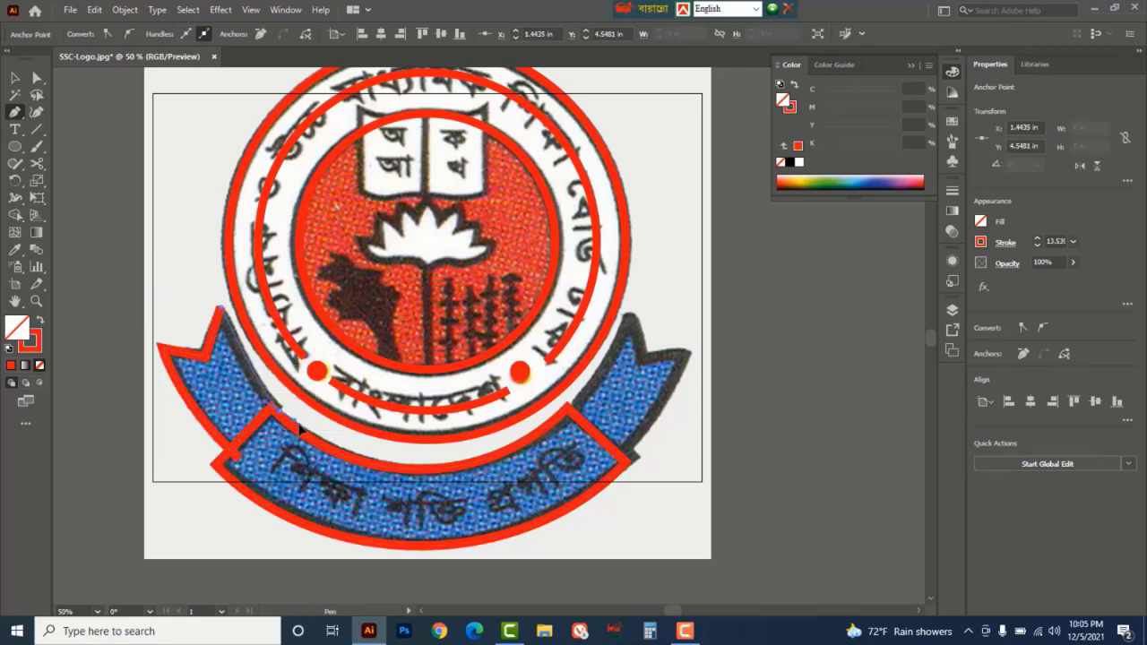
pyautogui.moveTo(314, 437); pyautogui.dragTo(313, 438)
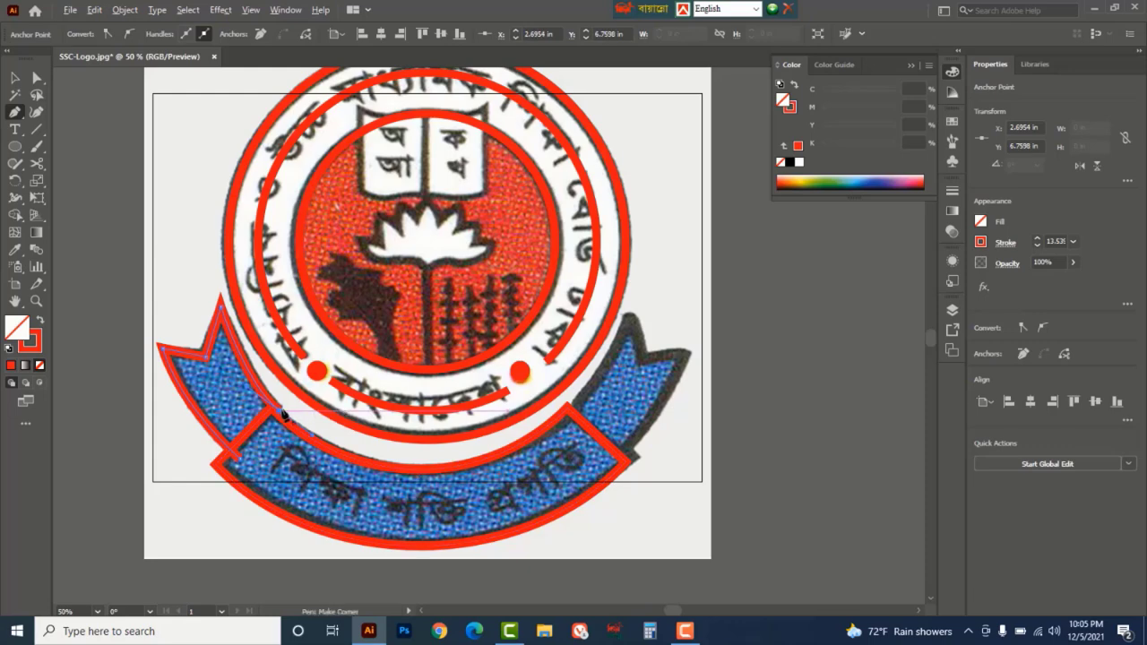
pyautogui.click(280, 411)
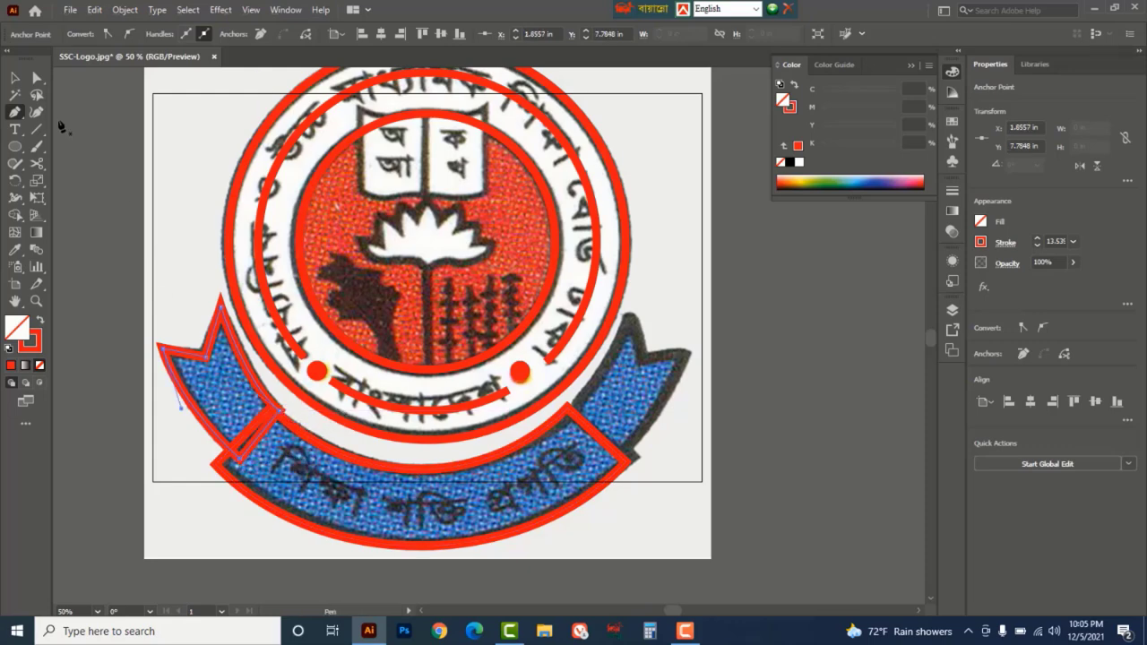
# - Place a copy of the left tail outline beside the ribbon's right tail, level with the original
pyautogui.click(13, 81)
pyautogui.click(212, 343)
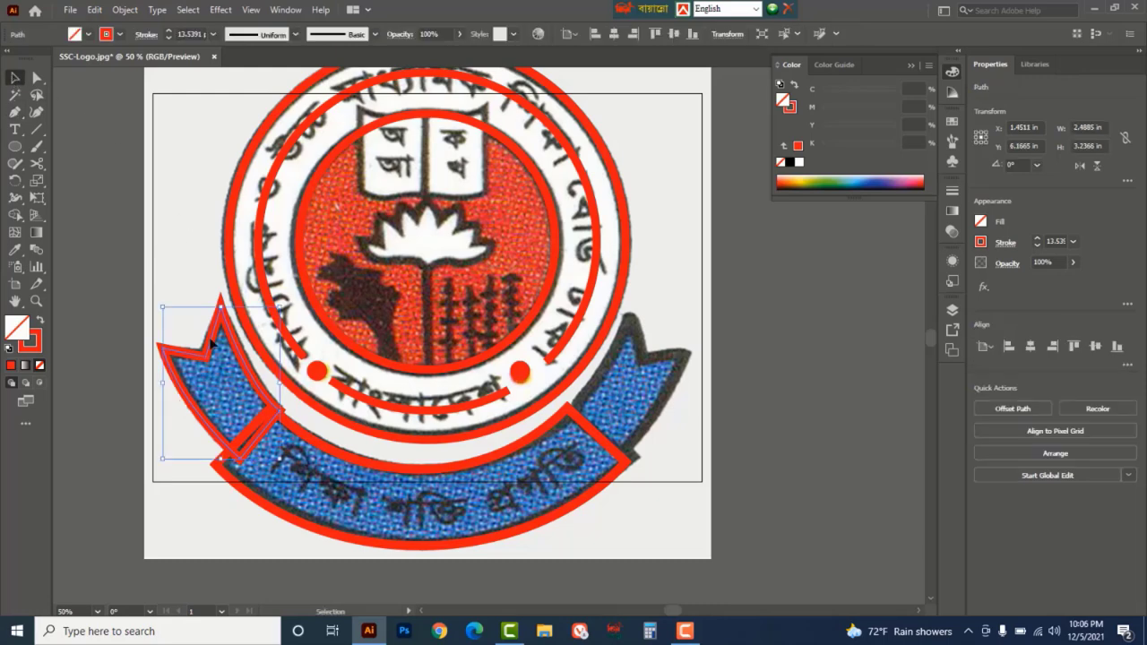
pyautogui.moveTo(212, 343); pyautogui.dragTo(678, 320)
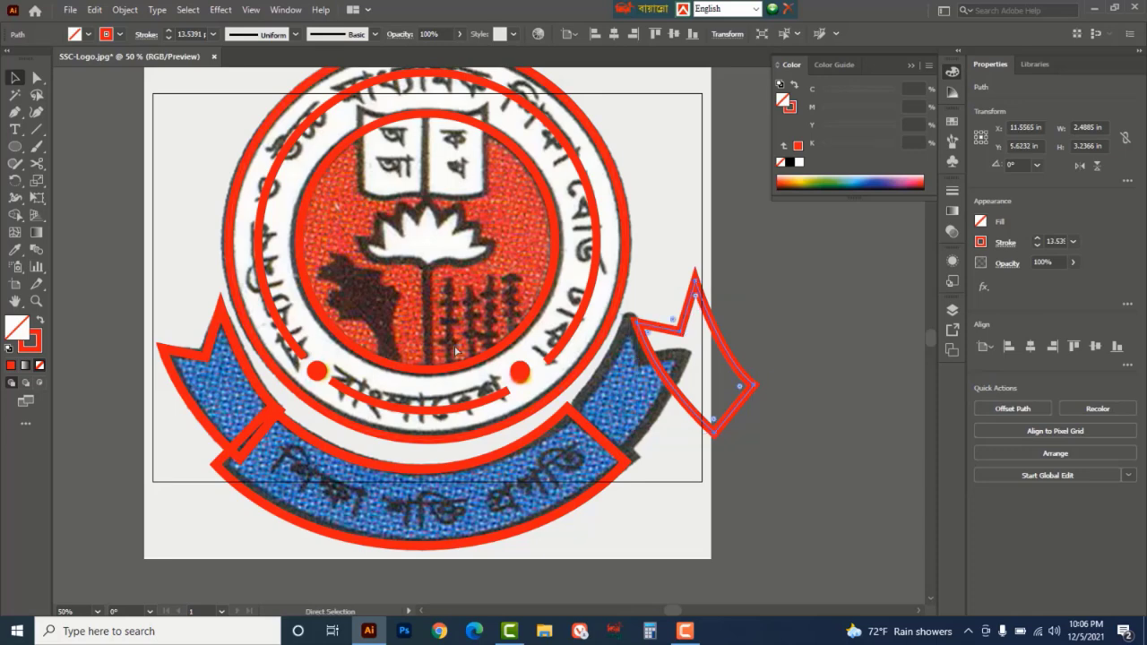
pyautogui.hotkey('ctrl', 'z')
pyautogui.moveTo(212, 343); pyautogui.dragTo(695, 355)
# - Reflect the copied tail across the vertical axis and fit it over the ribbon's right tail
pyautogui.rightClick(695, 355)
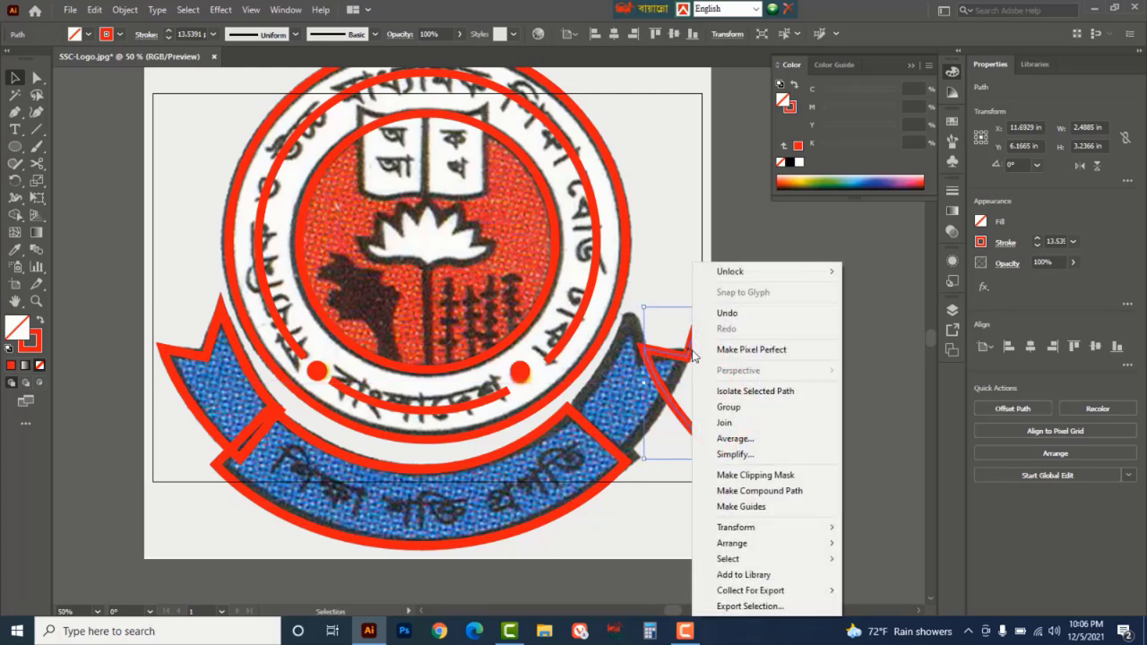
pyautogui.moveTo(758, 528)
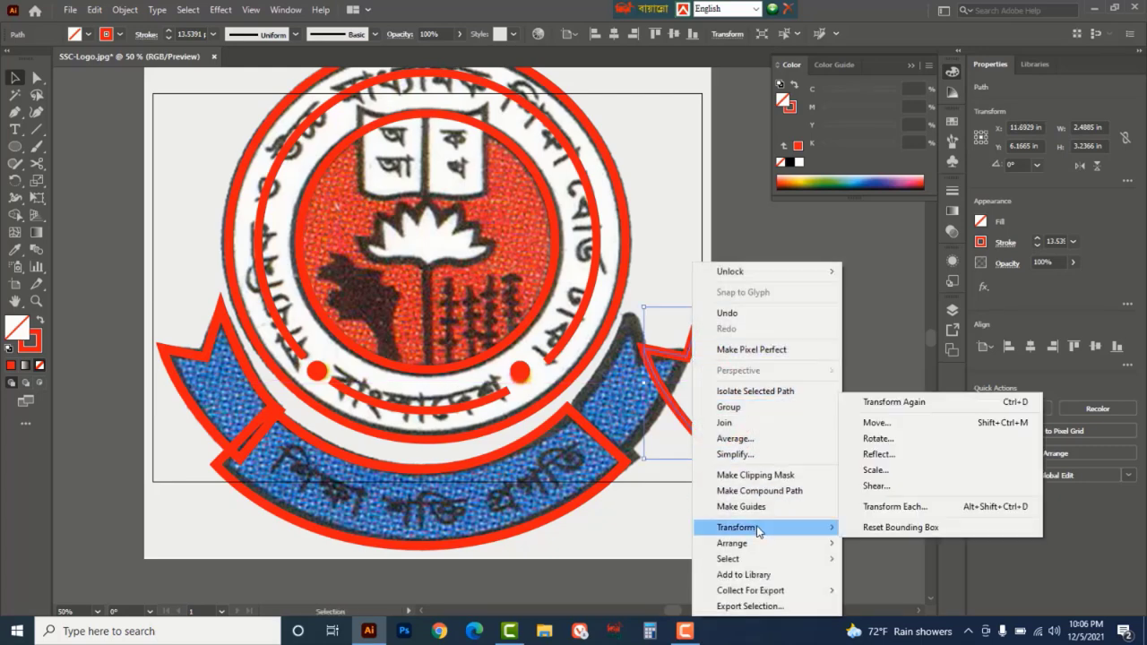
pyautogui.click(900, 457)
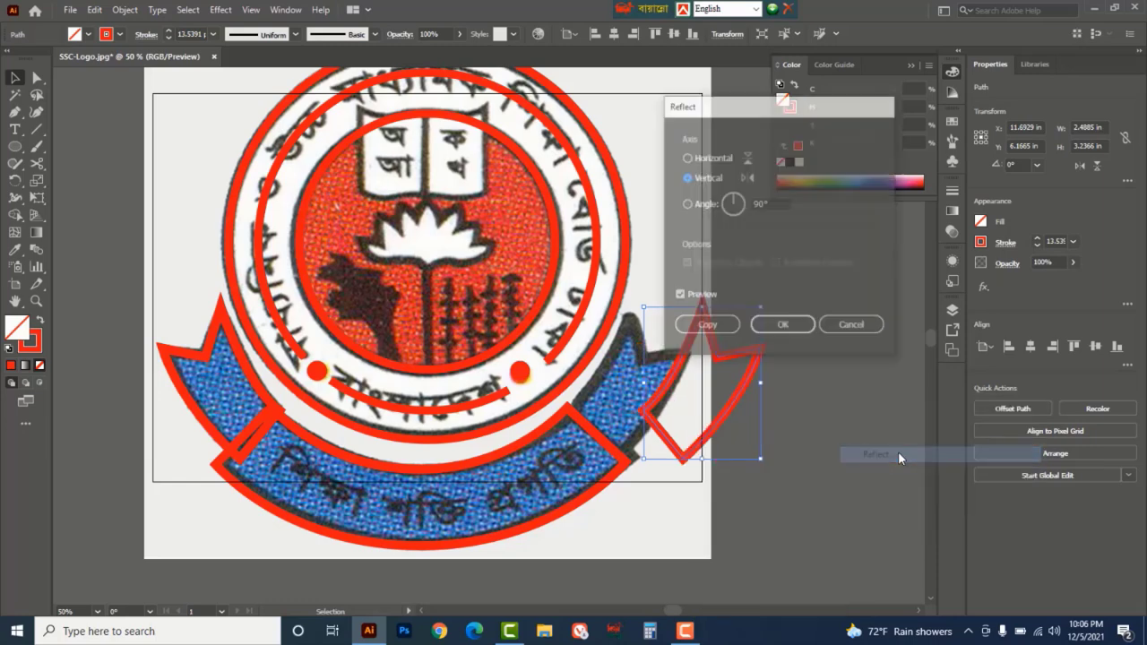
pyautogui.click(778, 328)
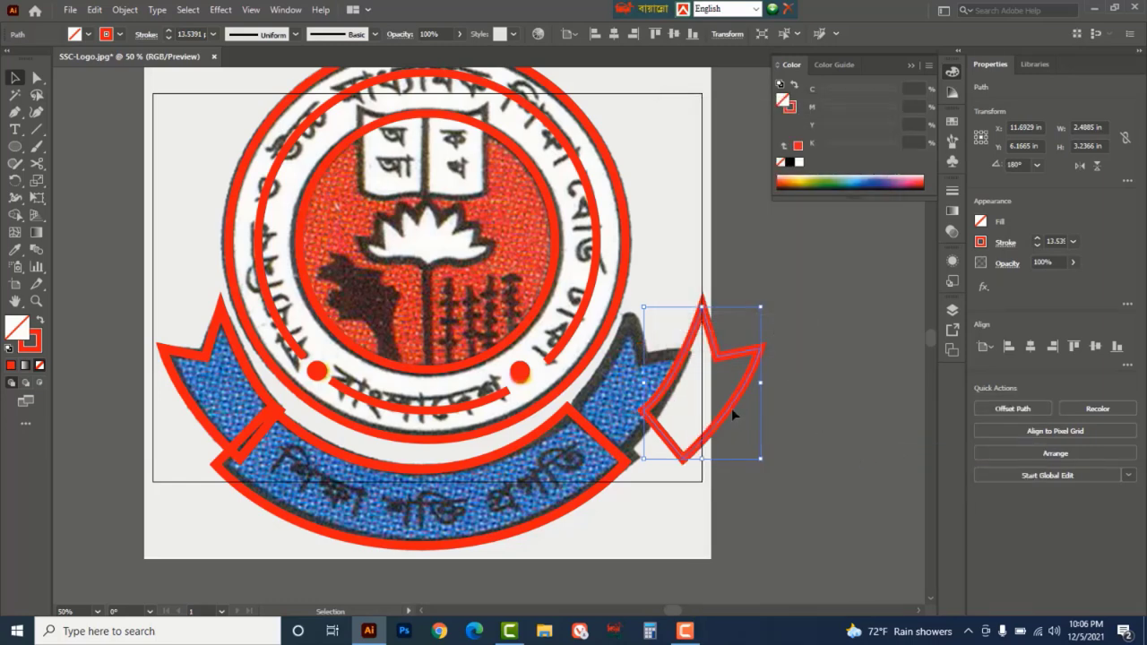
pyautogui.moveTo(732, 411); pyautogui.dragTo(657, 410)
# - Place a copy of the central panel outline slightly below the original so its upper arc crosses the ribbon lettering
pyautogui.click(577, 508)
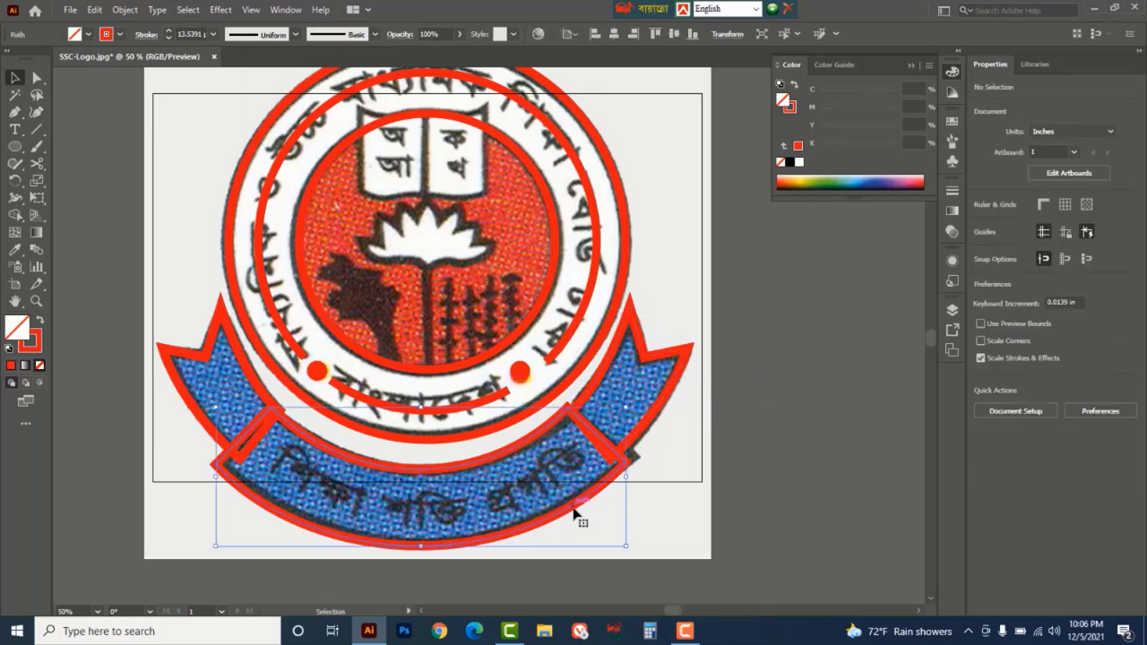
pyautogui.moveTo(576, 508); pyautogui.dragTo(576, 545)
pyautogui.moveTo(684, 523); pyautogui.dragTo(684, 404)
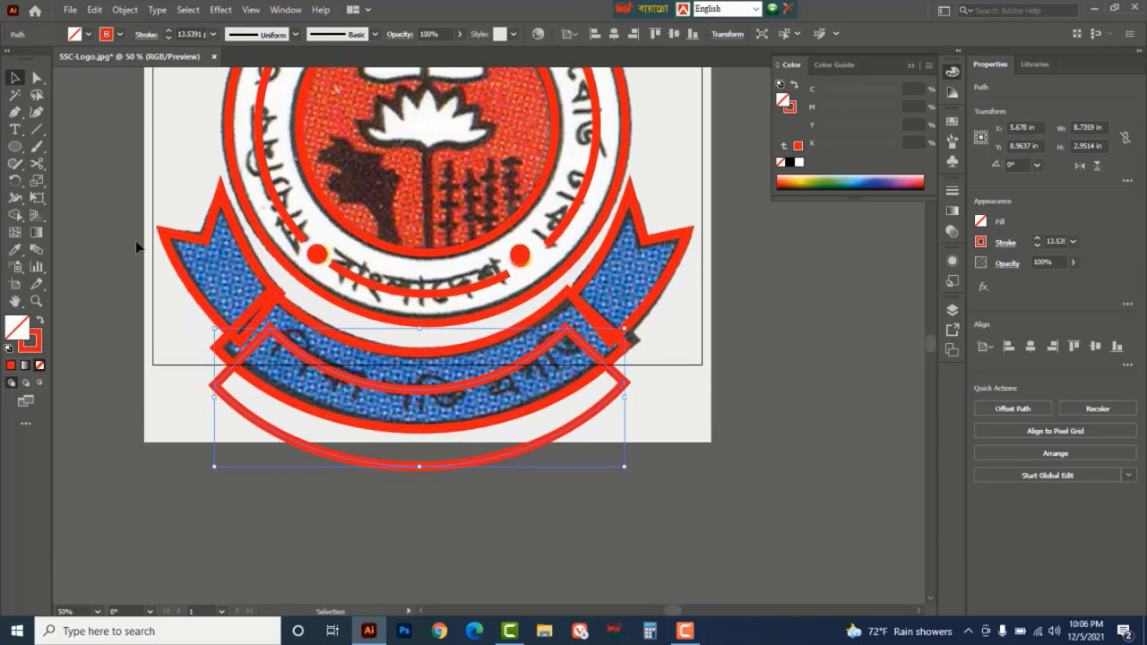
# - Delete the lower curve and both slanted ends of the copied panel, keeping only its upper arc along the ribbon lettering
pyautogui.click(38, 77)
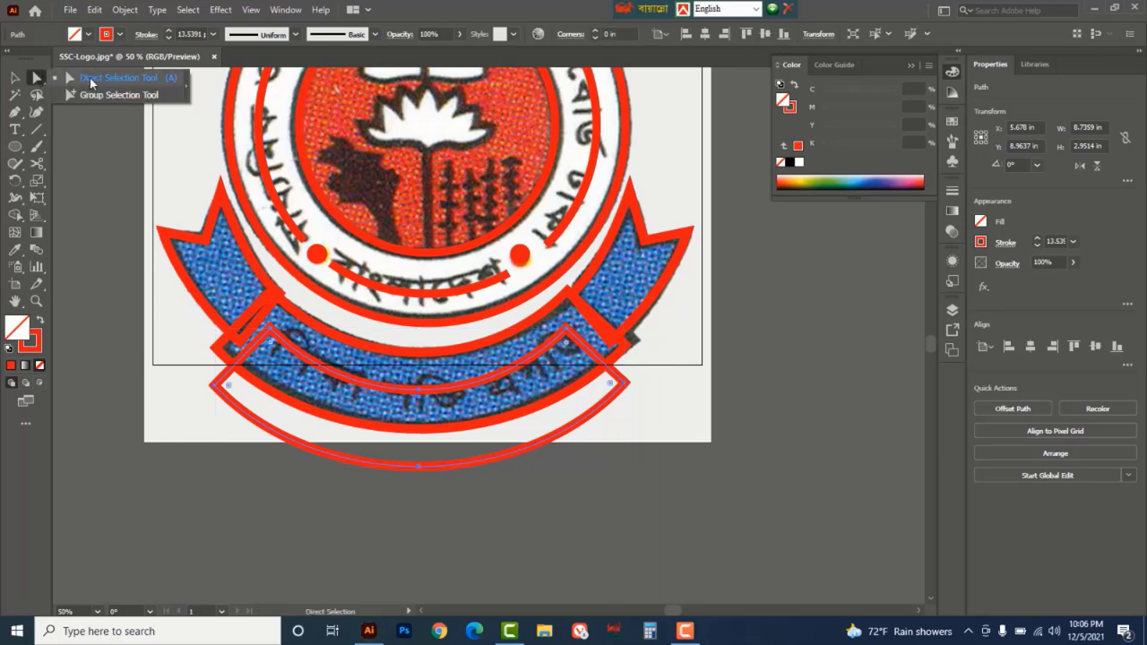
pyautogui.click(370, 462)
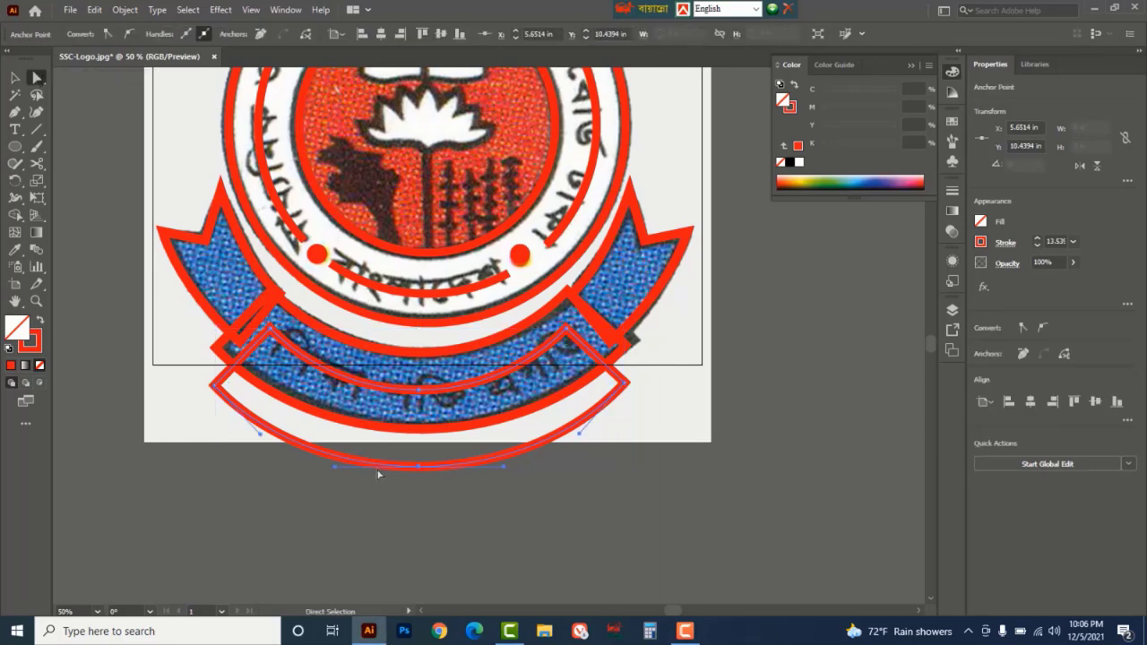
pyautogui.press('Delete')
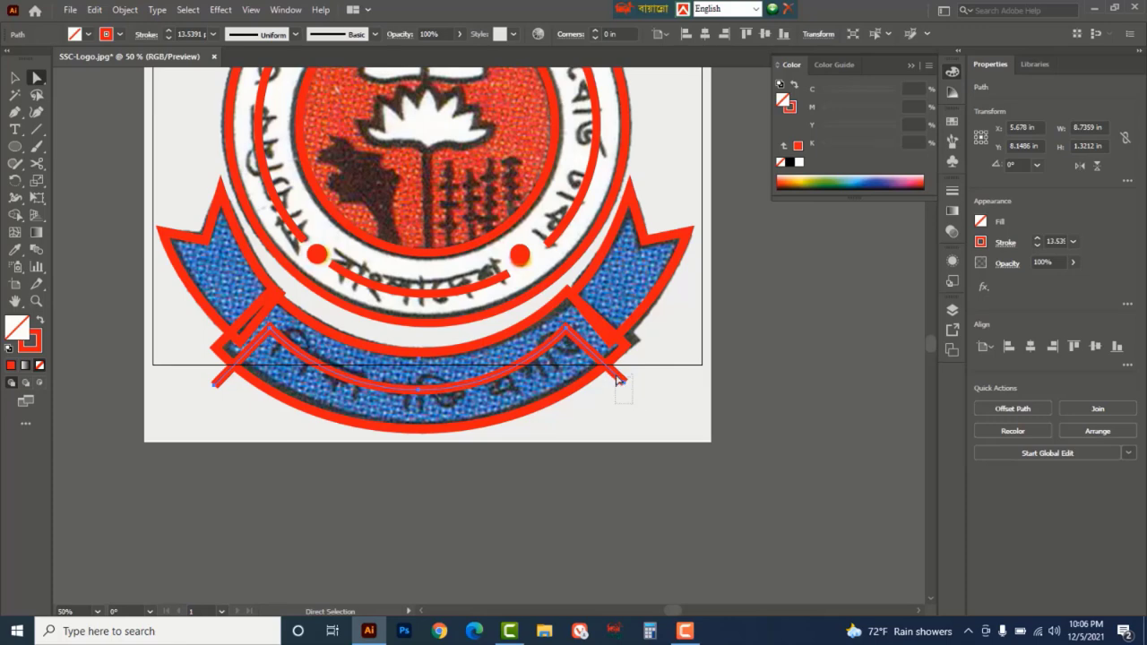
pyautogui.moveTo(619, 381); pyautogui.dragTo(655, 430)
pyautogui.press('Delete')
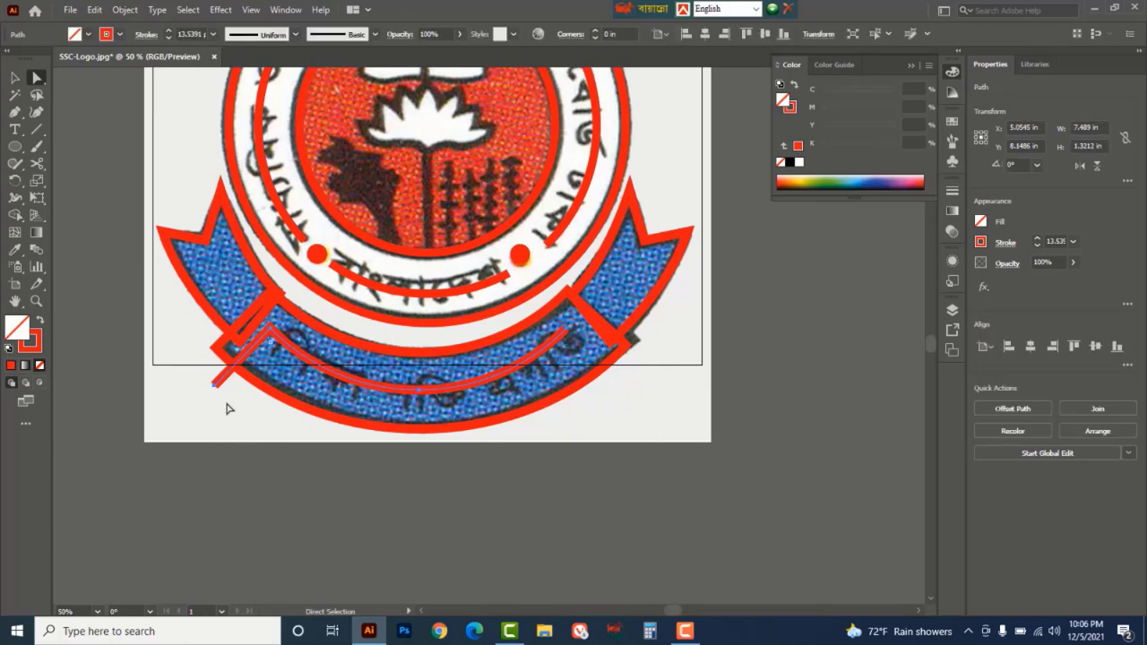
pyautogui.moveTo(199, 380); pyautogui.dragTo(199, 380)
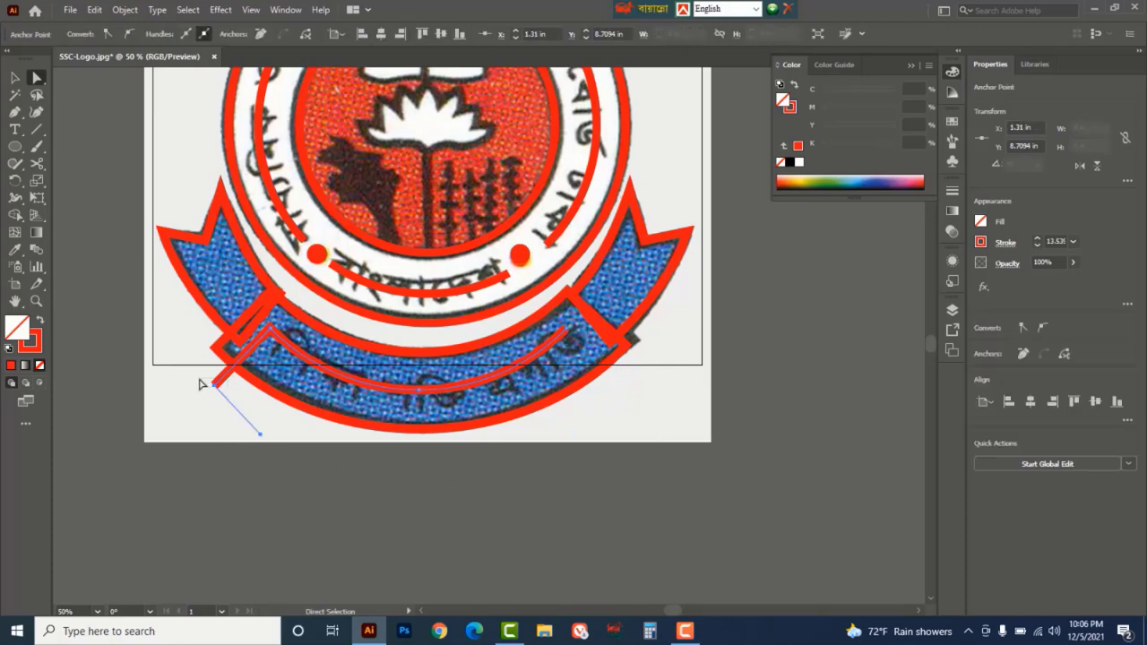
pyautogui.press('Delete')
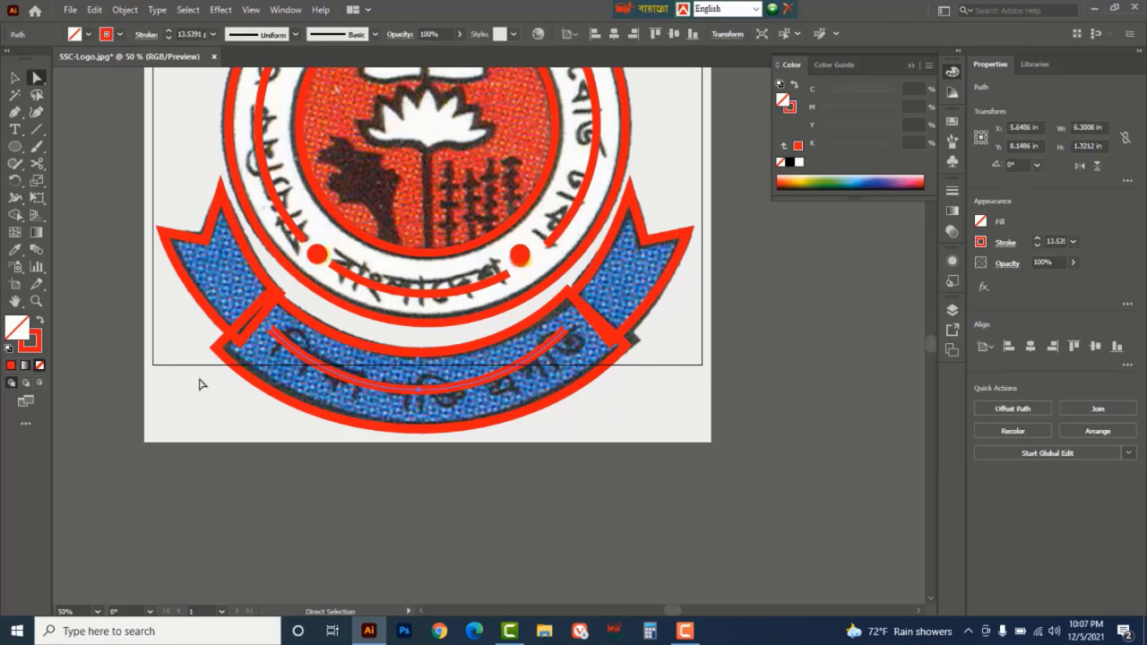
# - Start tracing the lower edge of the map silhouette with the Pen tool and set its stroke weight to 0.25 pt
pyautogui.moveTo(709, 352); pyautogui.dragTo(708, 421)
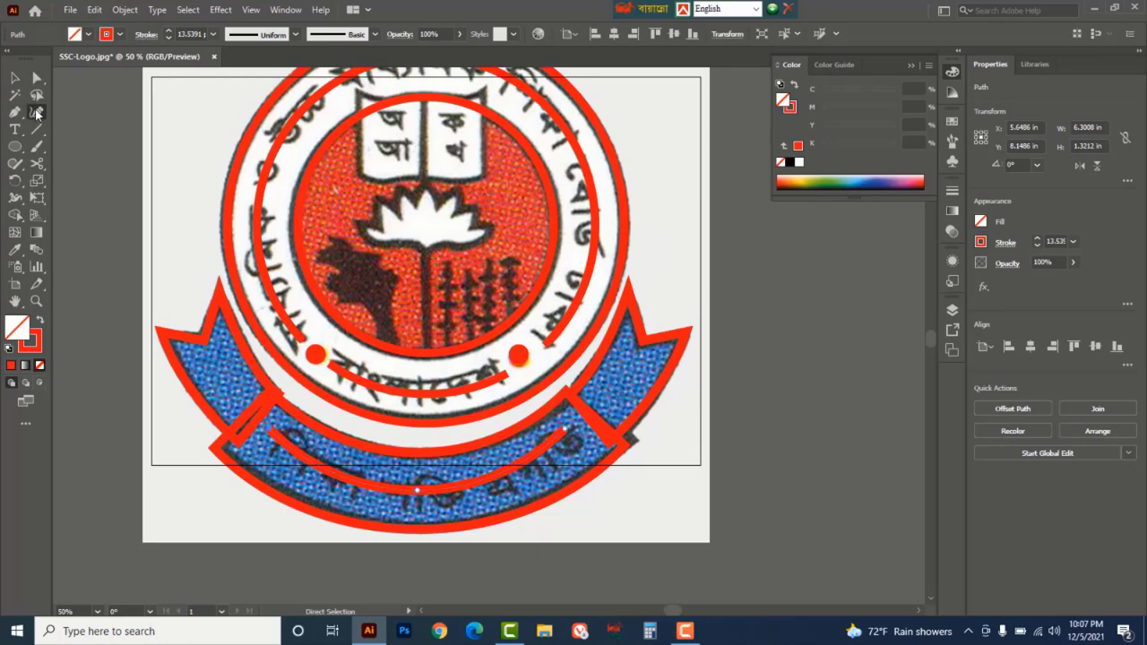
pyautogui.moveTo(15, 114); pyautogui.dragTo(69, 114)
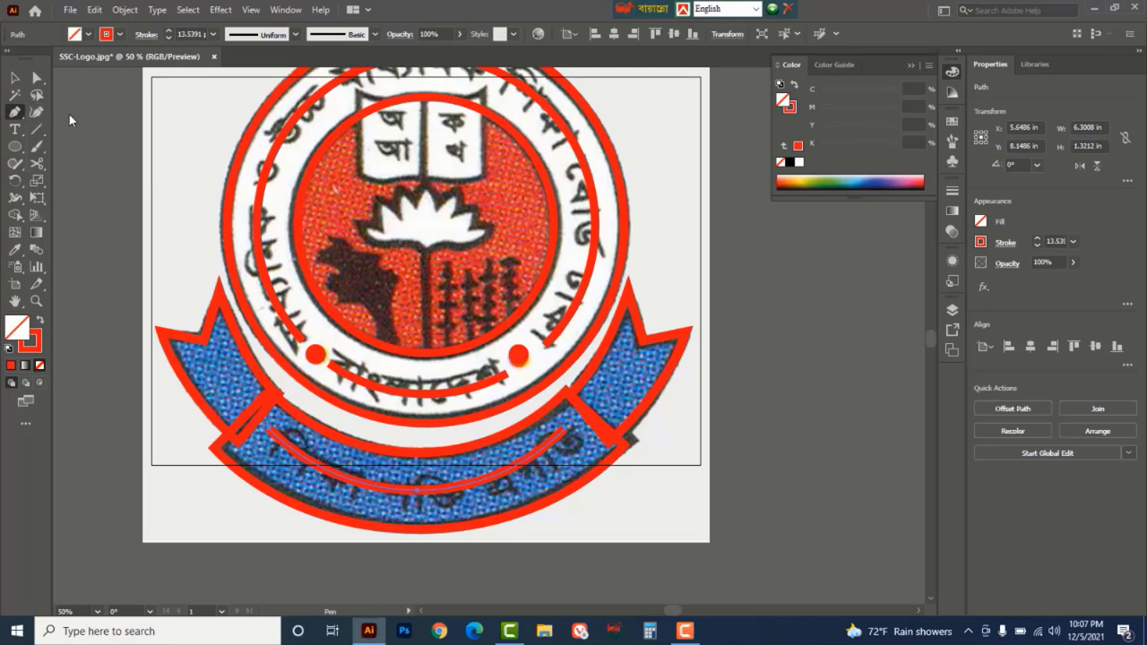
pyautogui.click(458, 230)
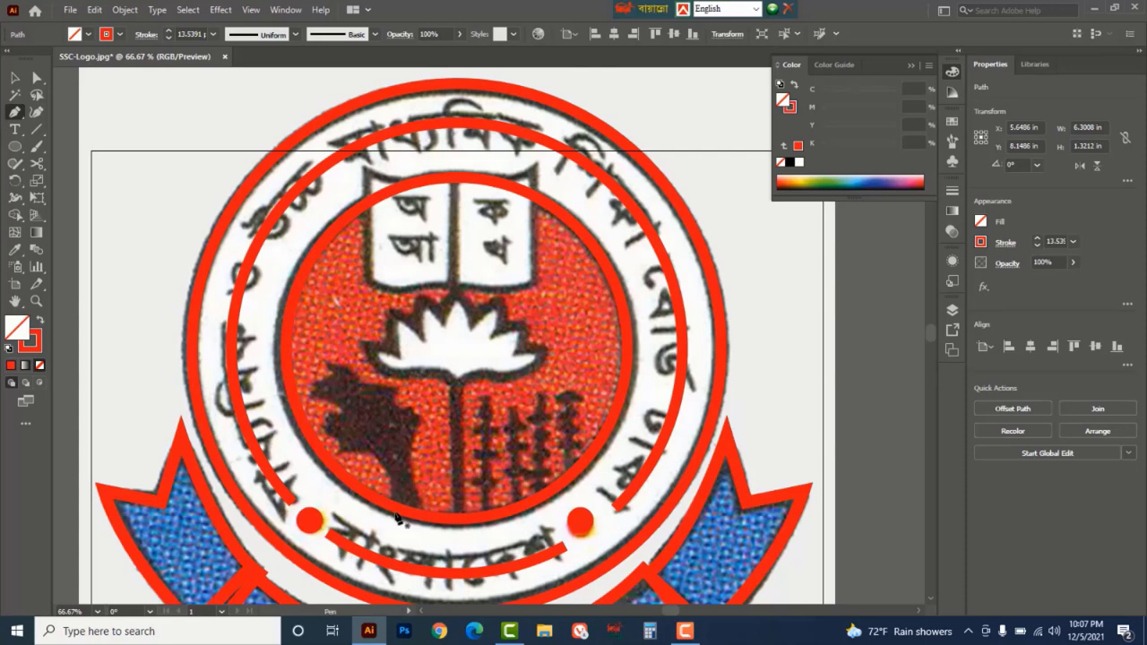
pyautogui.moveTo(395, 513); pyautogui.dragTo(401, 450)
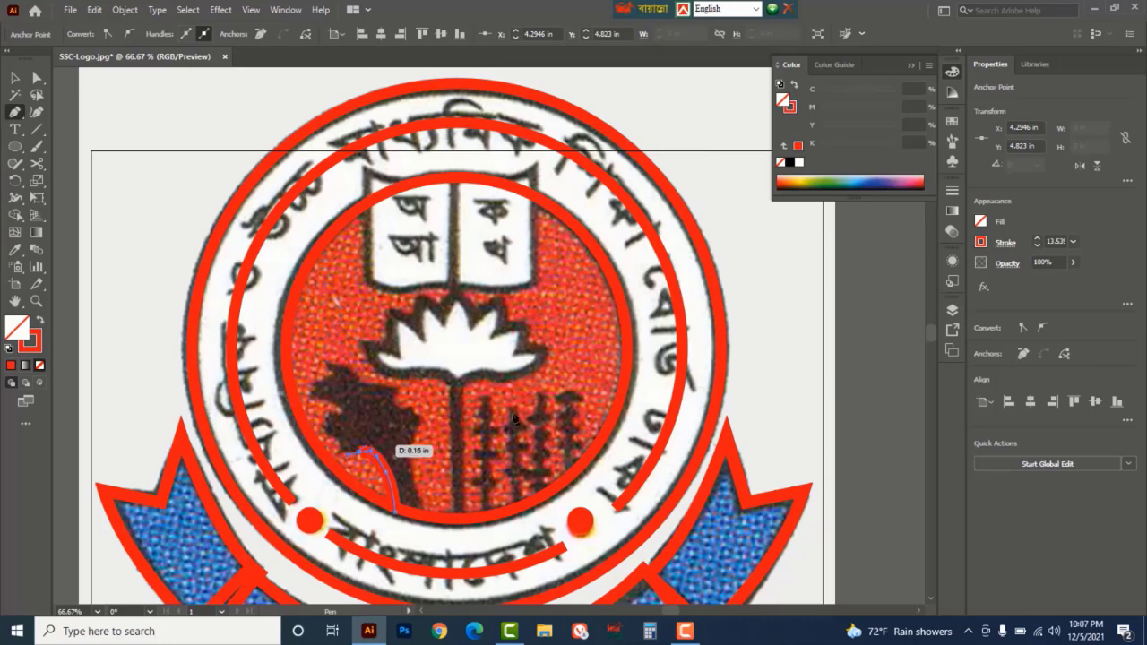
pyautogui.click(1074, 241)
pyautogui.click(1090, 260)
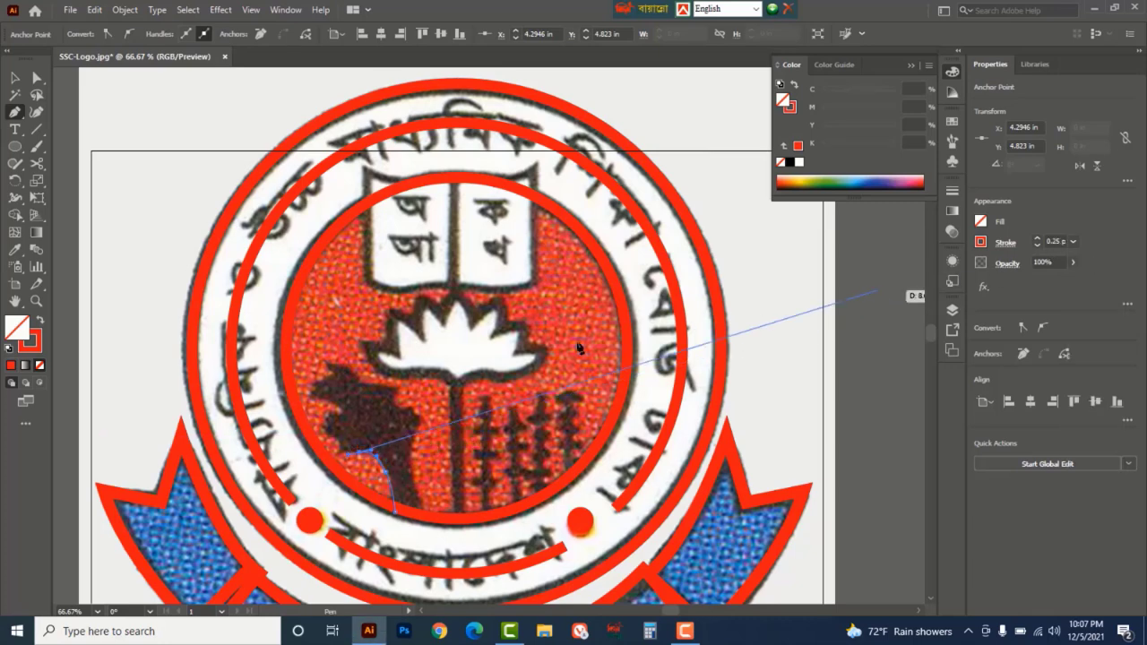
# - Trace around the rest of the map silhouette and close its outline at the inner ring
pyautogui.moveTo(362, 455); pyautogui.dragTo(415, 492)
pyautogui.click(396, 411)
pyautogui.click(409, 411)
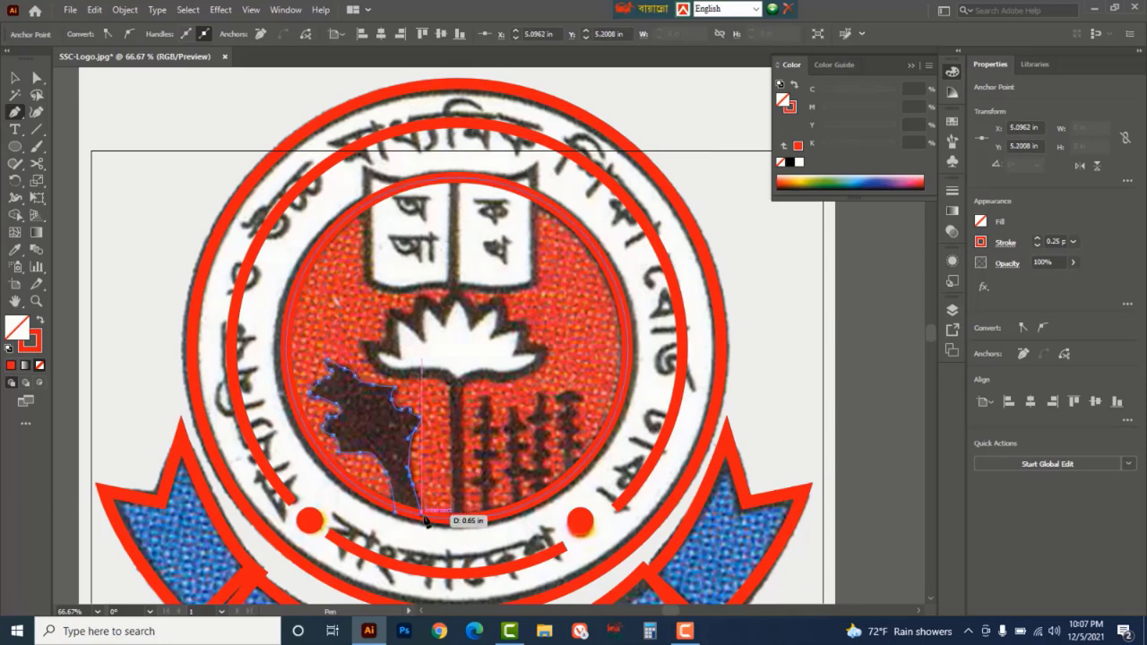
pyautogui.click(422, 512)
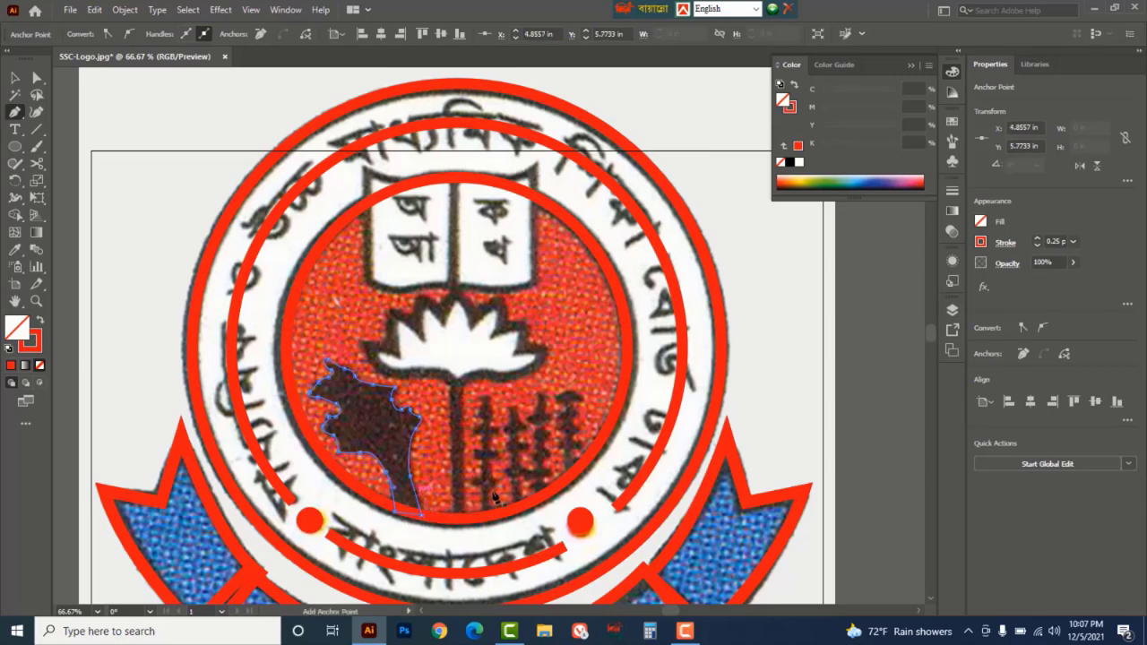
# - Trace the left edge of the flower stem and the dark outer border of the lotus's lower-left petals as a new path
pyautogui.scroll(2, 367, 285)
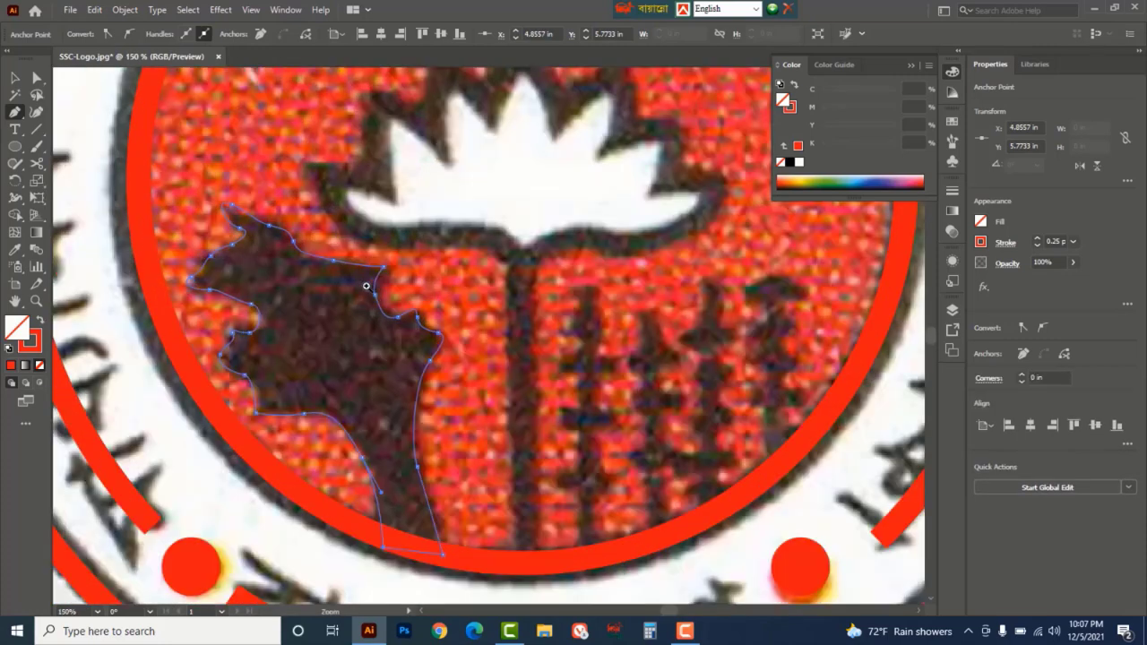
pyautogui.keyDown('ctrl'); pyautogui.click(513, 568); pyautogui.keyUp('ctrl')
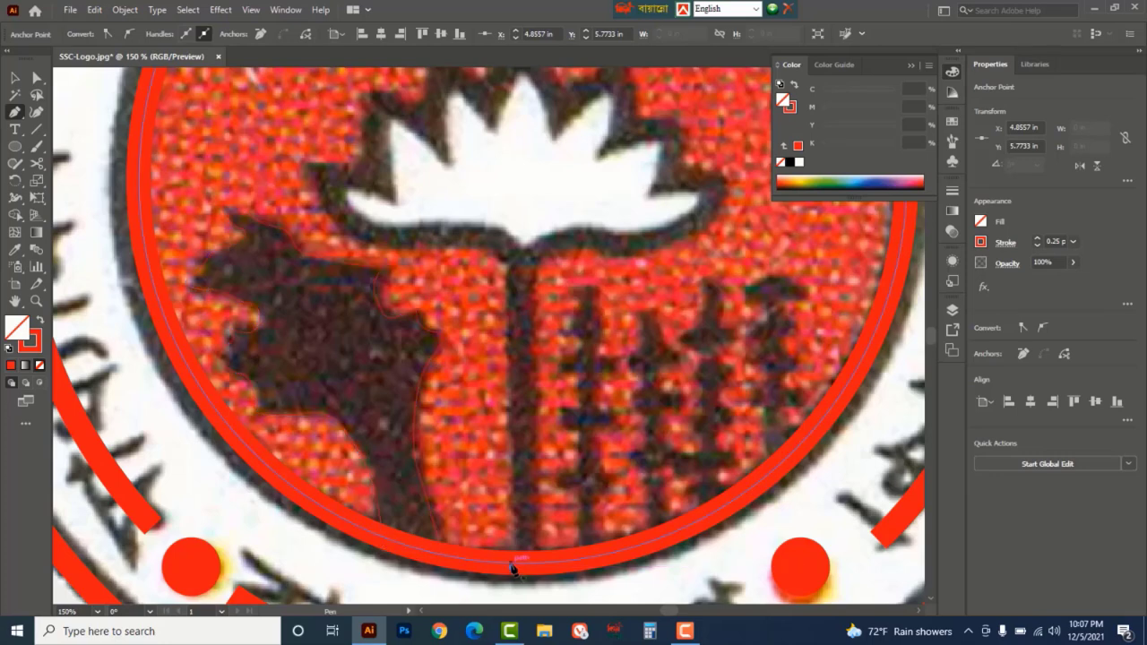
pyautogui.click(513, 568)
pyautogui.moveTo(508, 276); pyautogui.dragTo(417, 175)
pyautogui.press('space')
pyautogui.moveTo(487, 146); pyautogui.dragTo(441, 336)
pyautogui.moveTo(312, 283); pyautogui.dragTo(374, 300)
pyautogui.moveTo(372, 297); pyautogui.dragTo(393, 320)
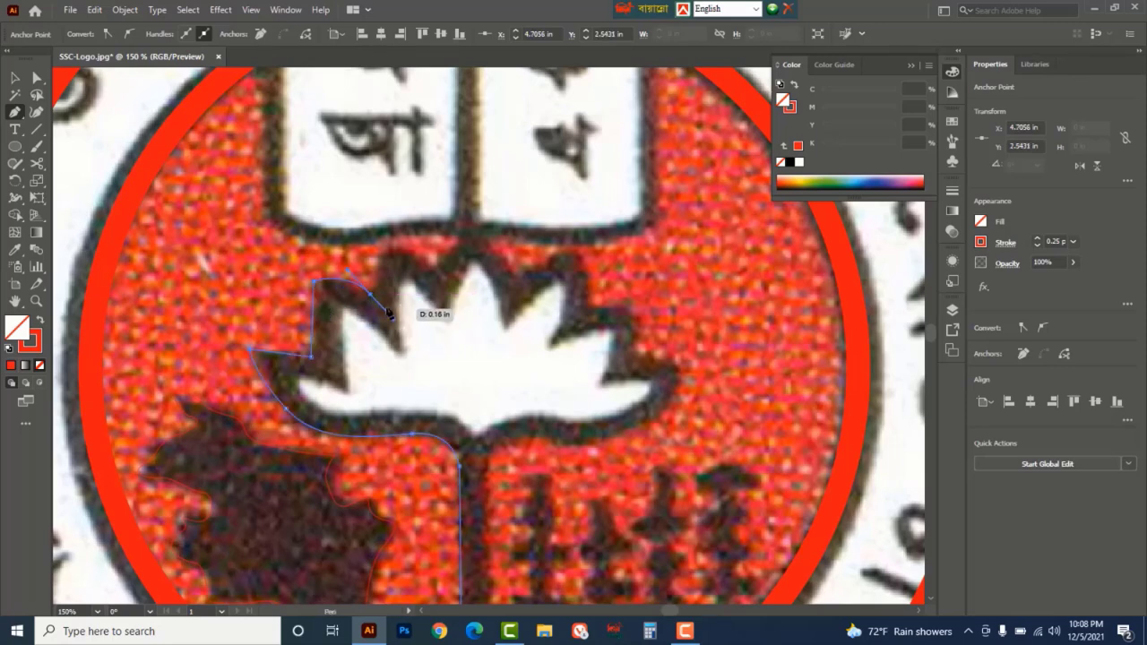
pyautogui.click(371, 294)
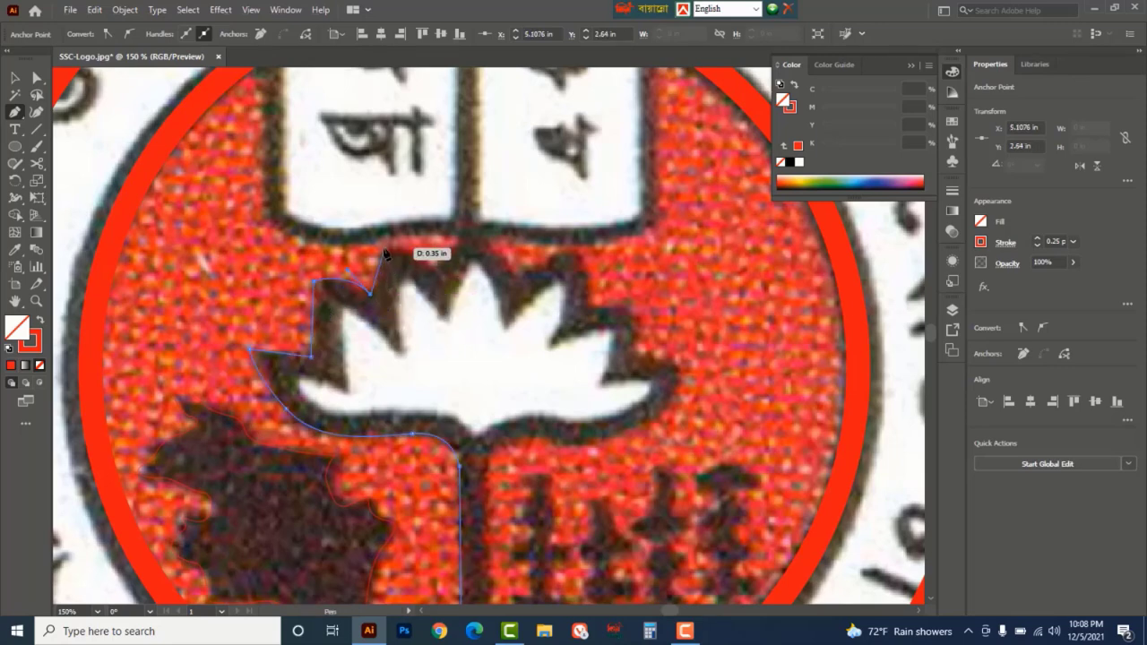
# - Continue the outer lotus outline over the upper and right petals, down the stem's right edge, and close it at the stem's base
pyautogui.moveTo(377, 254); pyautogui.dragTo(475, 236)
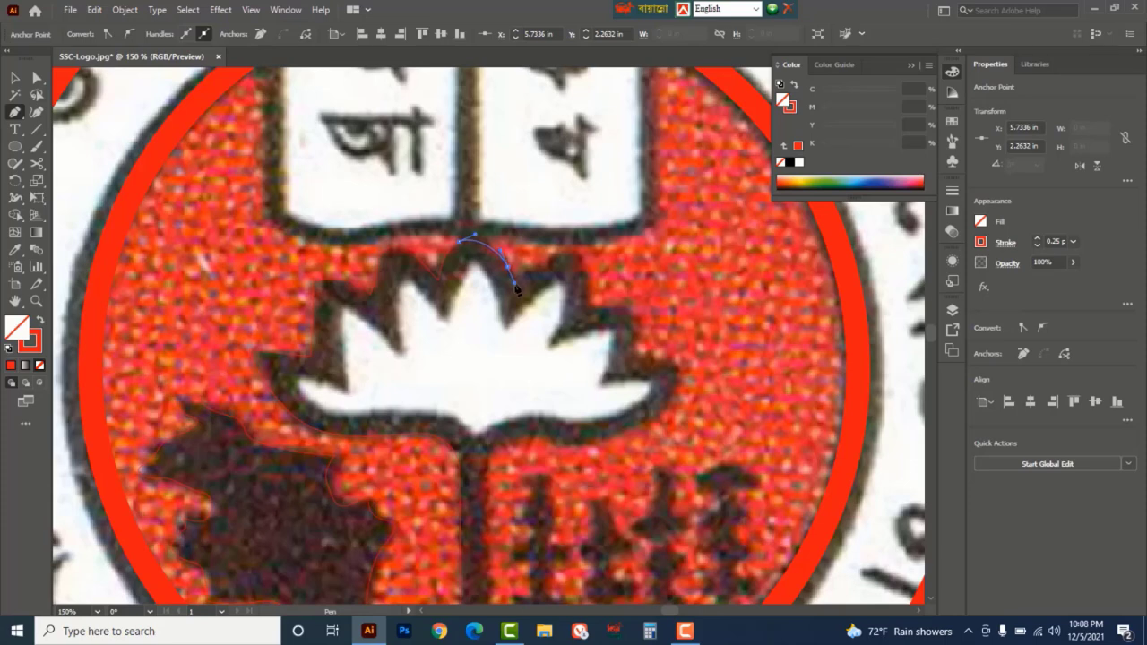
pyautogui.moveTo(517, 289); pyautogui.dragTo(629, 299)
pyautogui.moveTo(629, 353); pyautogui.dragTo(612, 381)
pyautogui.press('Escape')
pyautogui.click(528, 434)
pyautogui.moveTo(485, 462); pyautogui.dragTo(474, 565)
pyautogui.scroll(-5, 476, 525)
# - Trace the inner white lotus shape from its bottom centre along the lower-left edge and around the left petals
pyautogui.scroll(3, 450, 302)
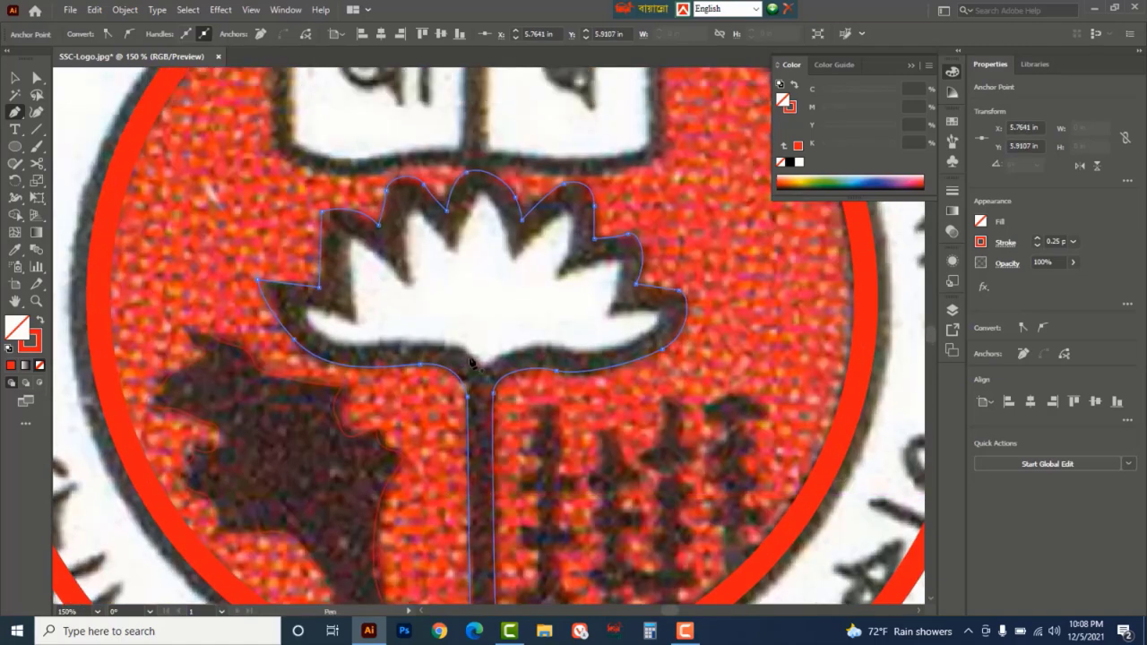
pyautogui.click(475, 343)
pyautogui.moveTo(410, 345); pyautogui.dragTo(304, 312)
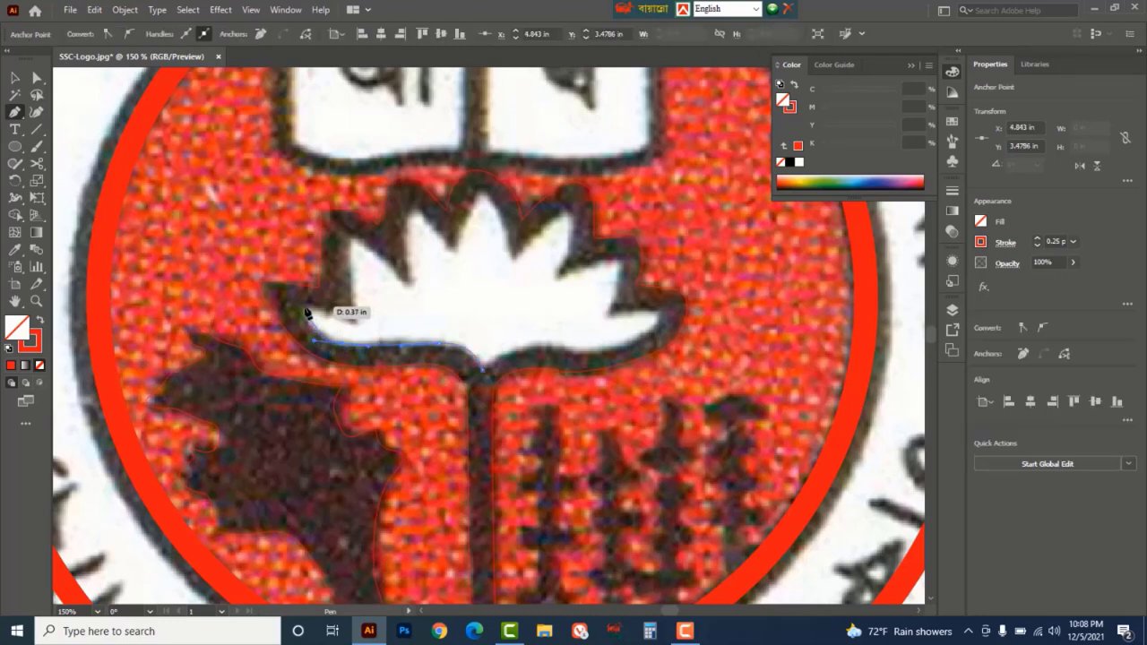
pyautogui.click(357, 323)
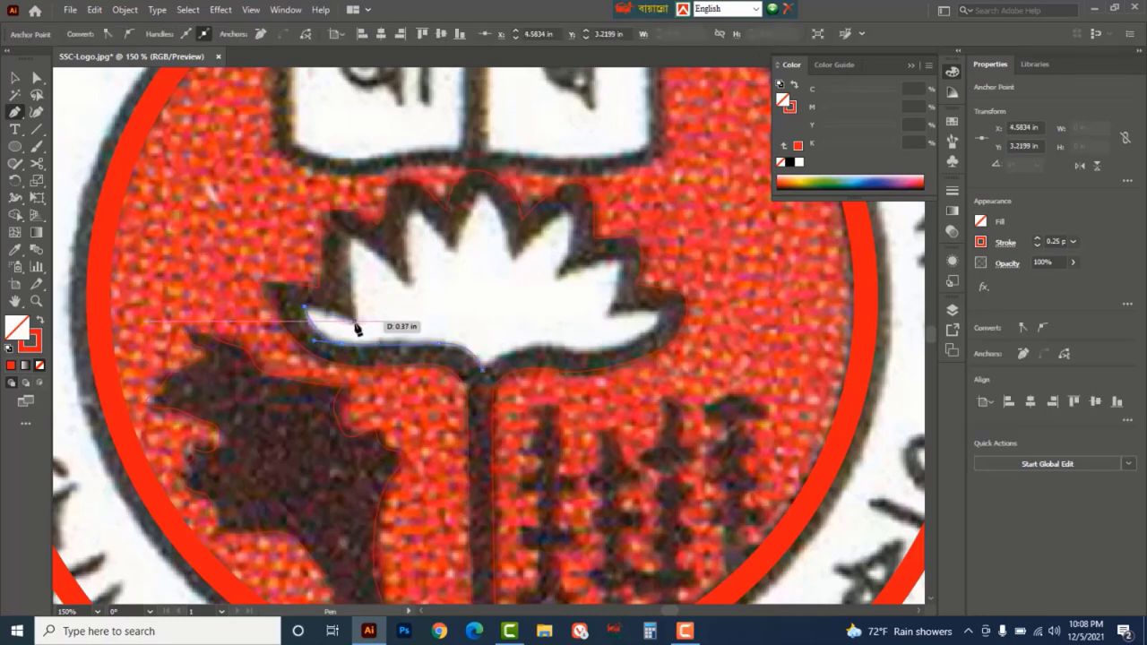
pyautogui.click(351, 240)
pyautogui.moveTo(409, 289)
pyautogui.mouseDown()
pyautogui.moveTo(422, 320)
pyautogui.moveTo(421, 305)
pyautogui.mouseUp()
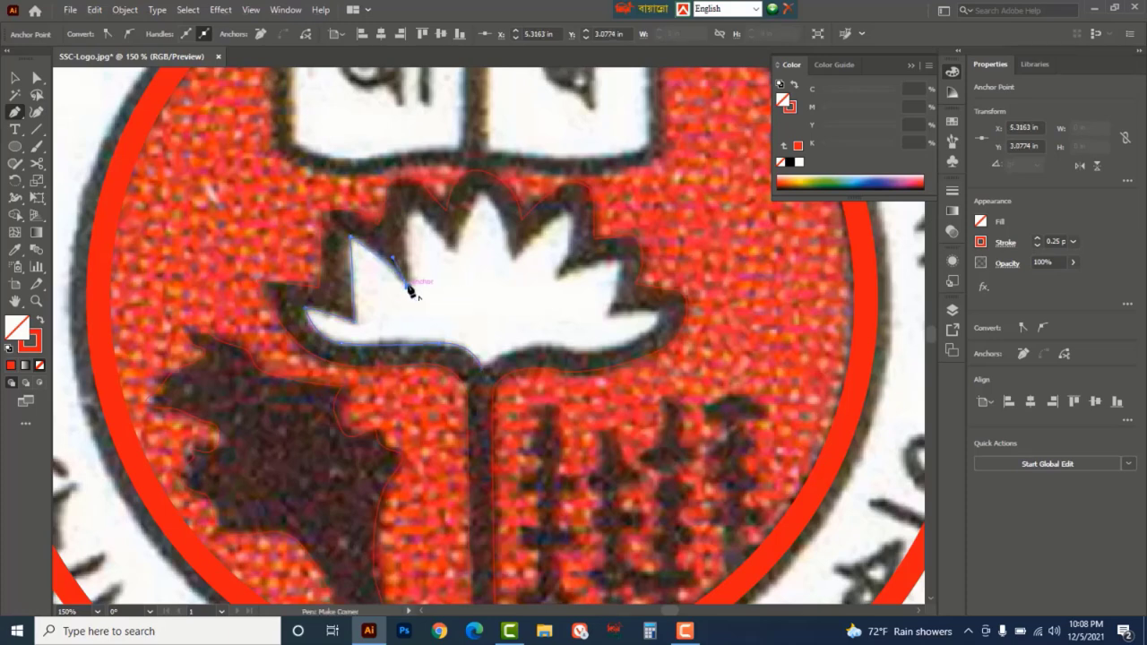
pyautogui.click(409, 289)
pyautogui.moveTo(427, 214); pyautogui.dragTo(427, 214)
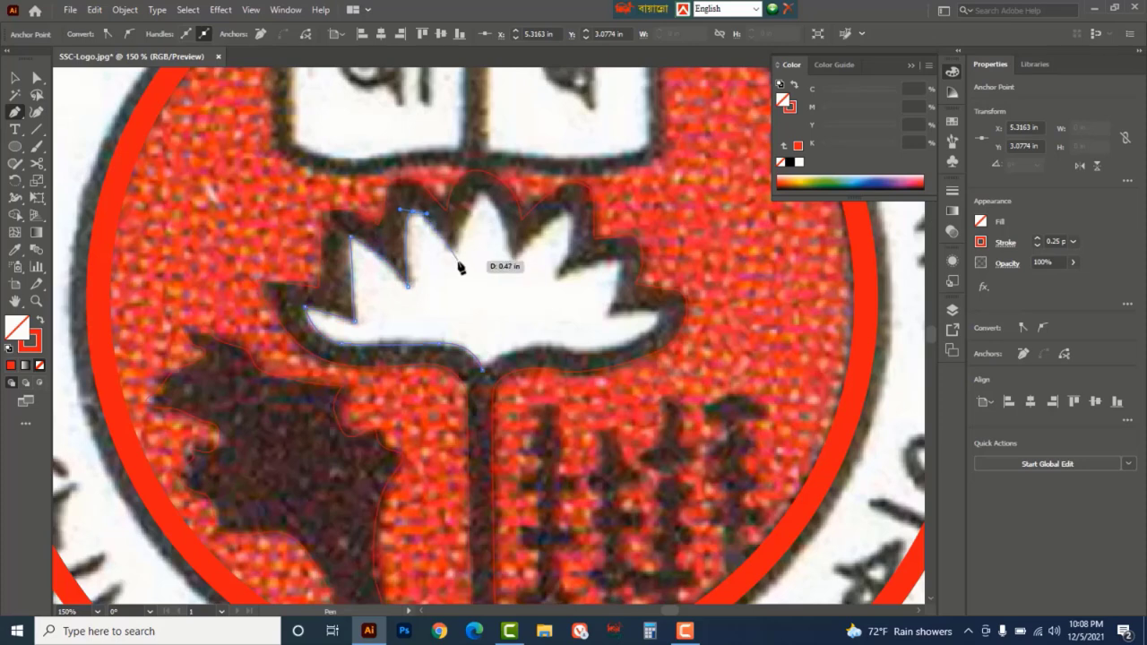
pyautogui.click(454, 254)
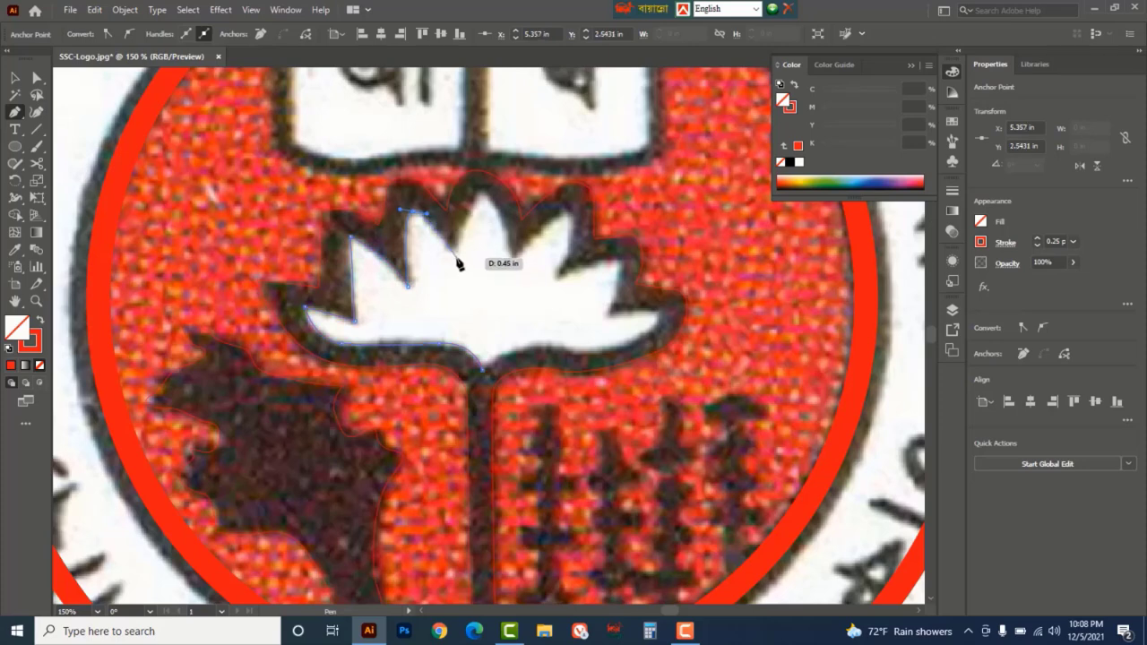
# - Continue the white lotus outline around the central and right petals and close it at the bottom centre
pyautogui.click(480, 191)
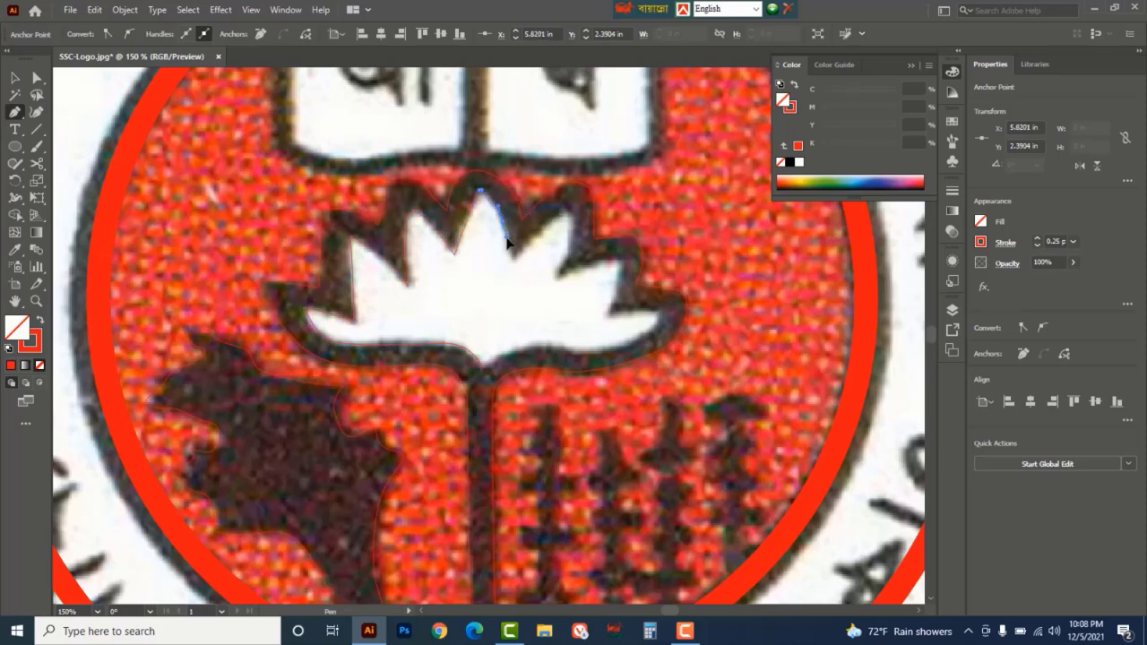
pyautogui.moveTo(511, 262); pyautogui.dragTo(568, 219)
pyautogui.click(565, 215)
pyautogui.click(556, 278)
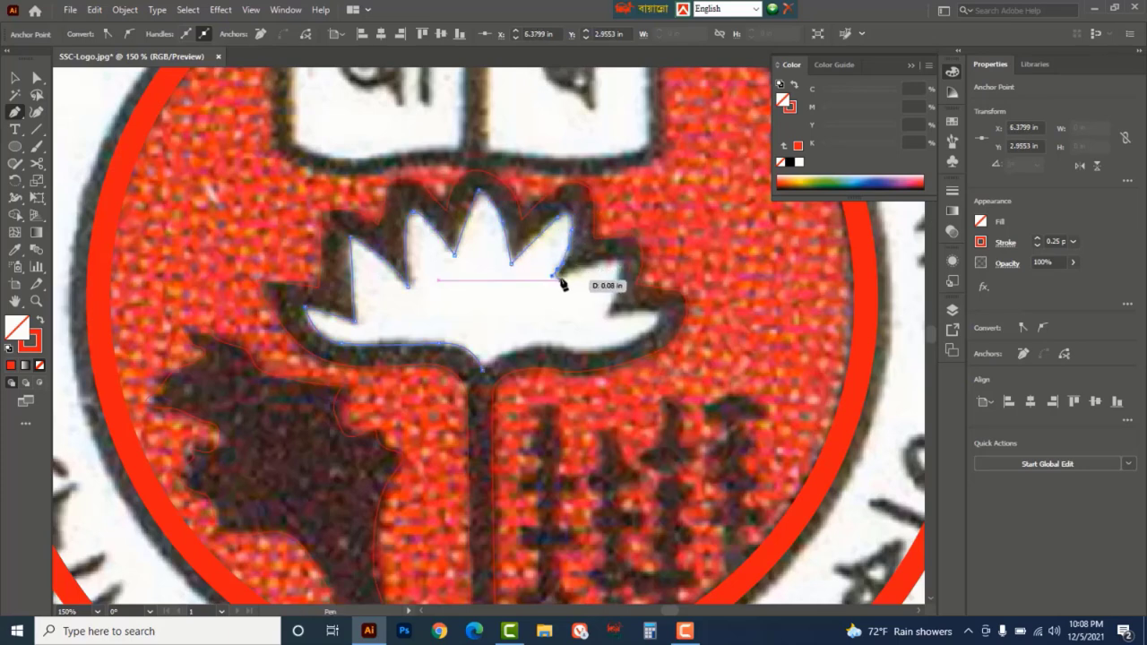
pyautogui.moveTo(625, 285); pyautogui.dragTo(649, 335)
pyautogui.moveTo(651, 332); pyautogui.dragTo(506, 358)
pyautogui.press('ctrl')
pyautogui.moveTo(482, 367); pyautogui.dragTo(484, 376)
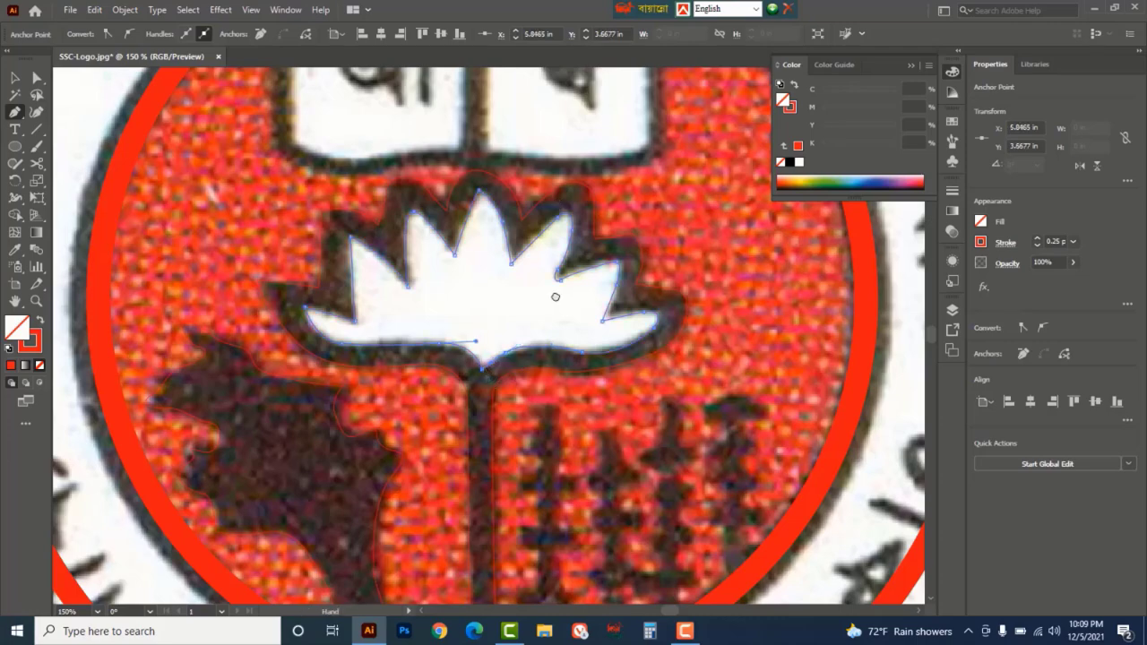
# - Trace the book's outer border from the bottom of the spine along the left page's lower curve, left side and upper-left edge
pyautogui.moveTo(479, 88); pyautogui.dragTo(472, 357)
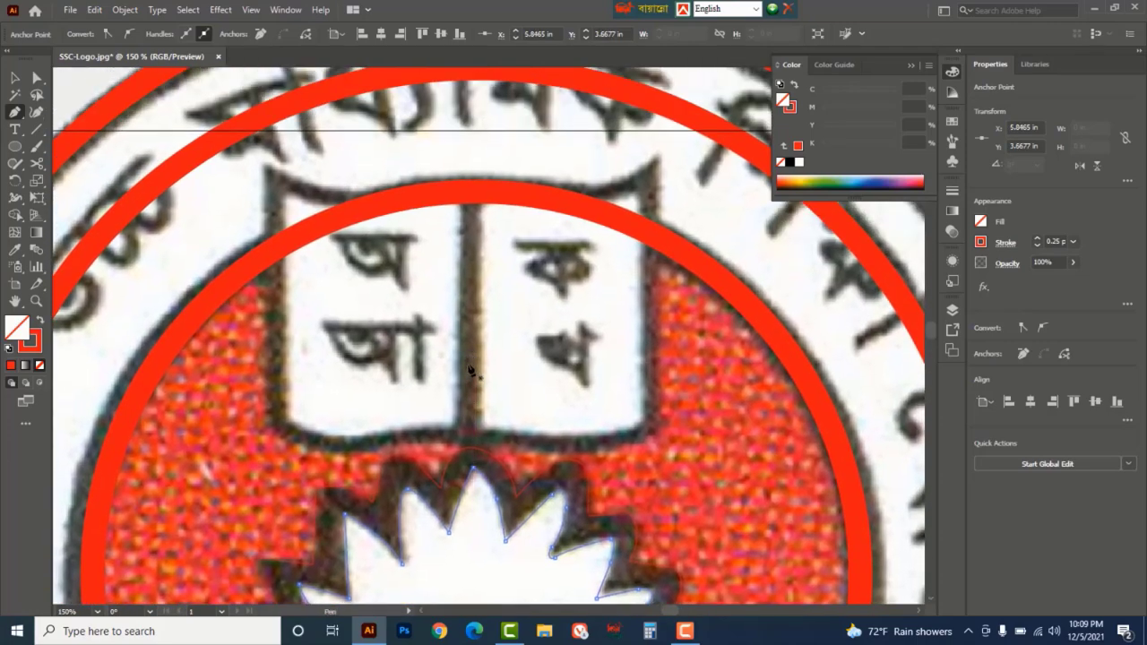
pyautogui.click(463, 446)
pyautogui.moveTo(417, 444); pyautogui.dragTo(364, 455)
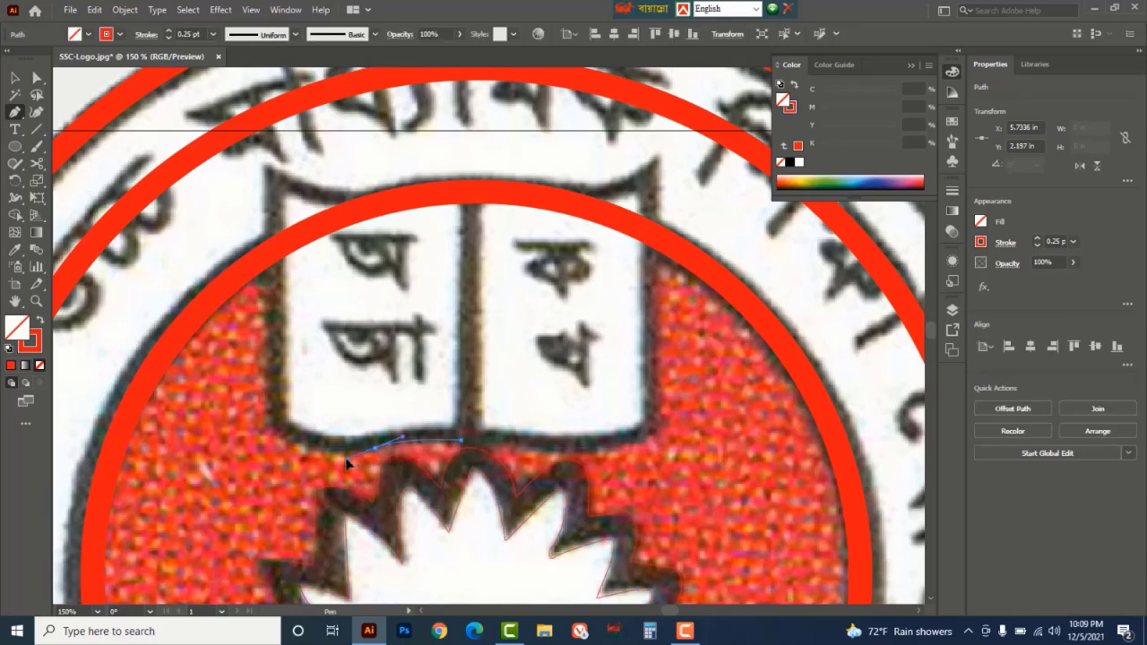
pyautogui.click(267, 418)
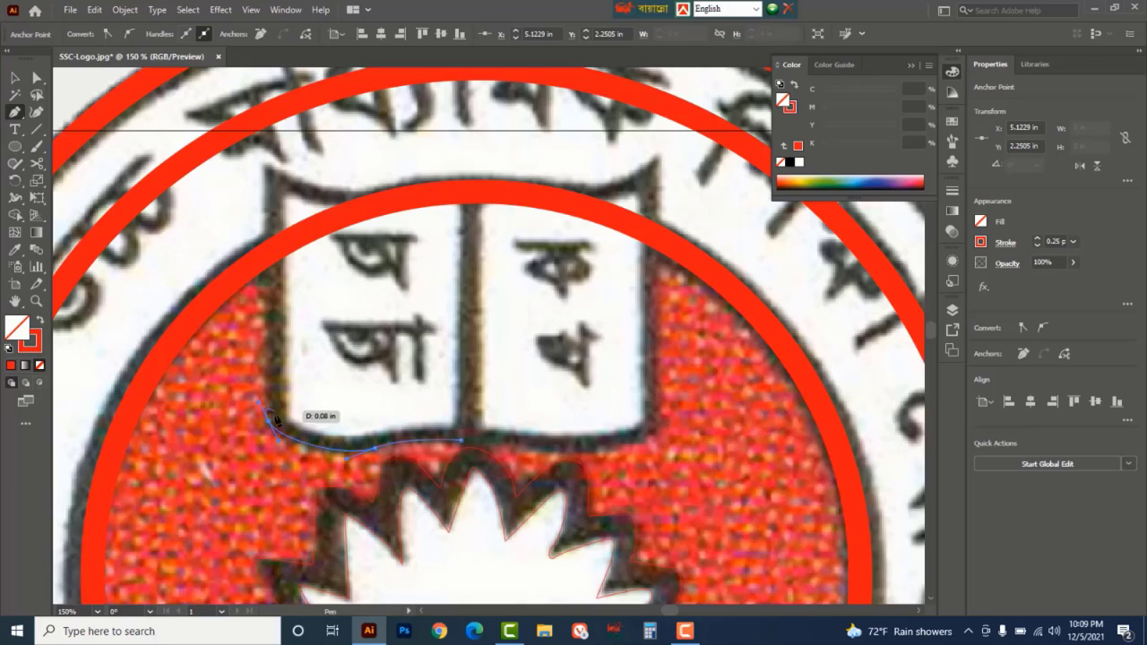
pyautogui.moveTo(269, 421); pyautogui.dragTo(261, 166)
pyautogui.click(262, 164)
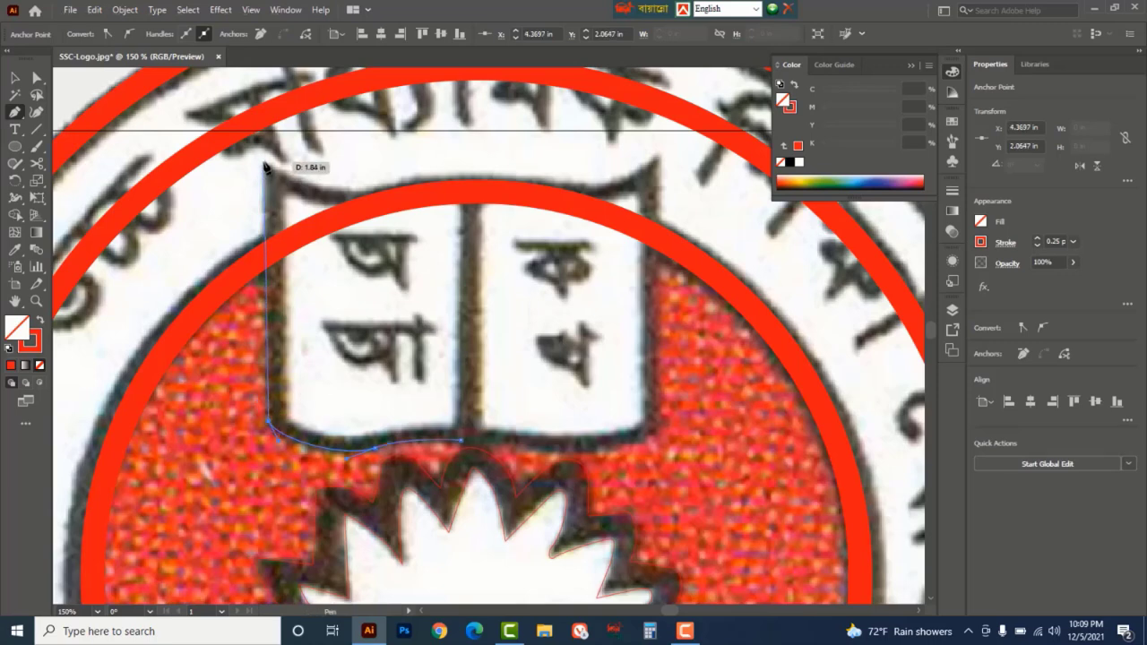
pyautogui.moveTo(362, 193); pyautogui.dragTo(388, 194)
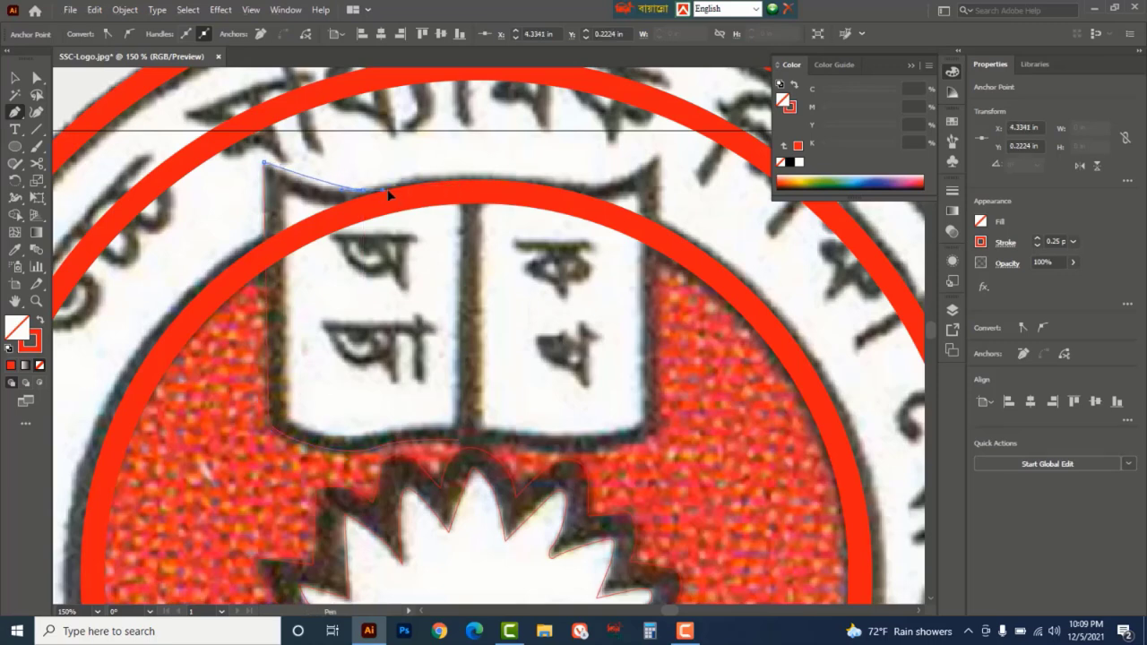
# - Continue the book's outer border across the top, down the right side and along the lower curve, closing it at the spine
pyautogui.moveTo(472, 178)
pyautogui.mouseDown()
pyautogui.moveTo(487, 180)
pyautogui.moveTo(471, 176)
pyautogui.mouseUp()
pyautogui.moveTo(573, 179)
pyautogui.mouseDown()
pyautogui.moveTo(599, 179)
pyautogui.moveTo(586, 188)
pyautogui.mouseUp()
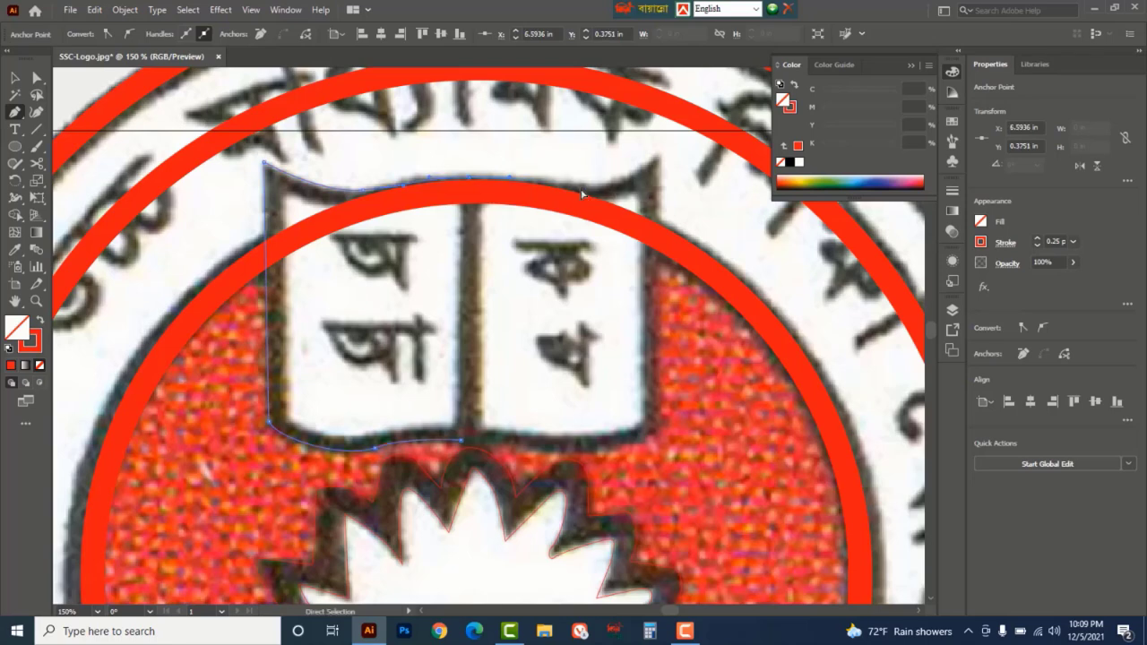
pyautogui.moveTo(657, 158); pyautogui.dragTo(678, 134)
pyautogui.click(657, 155)
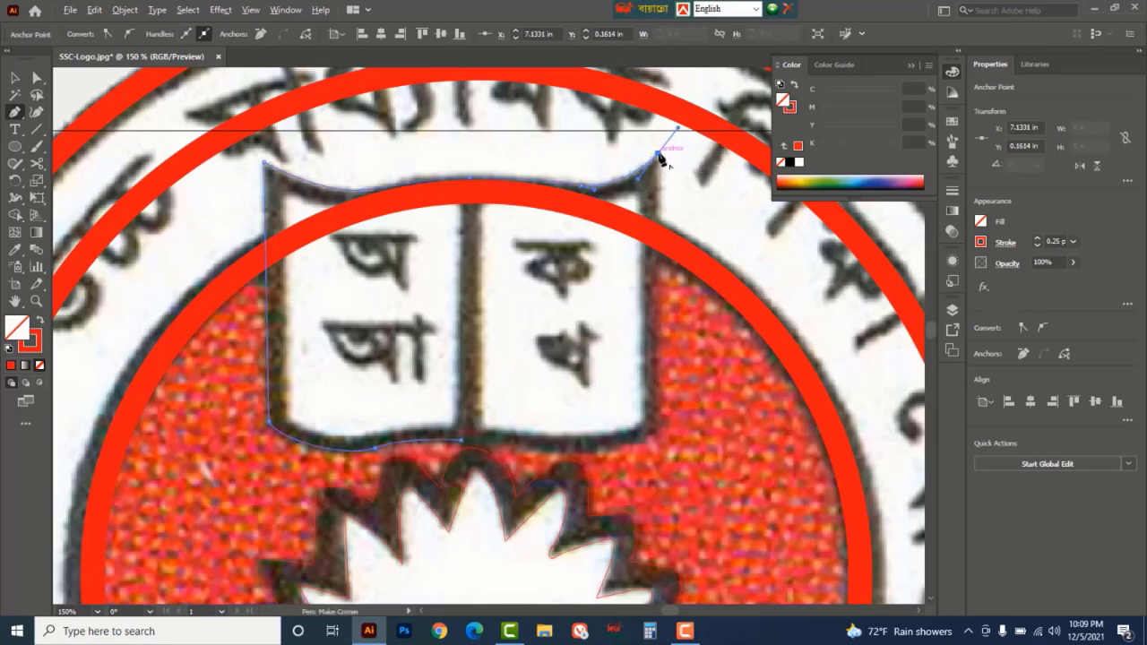
pyautogui.moveTo(660, 424); pyautogui.dragTo(589, 453)
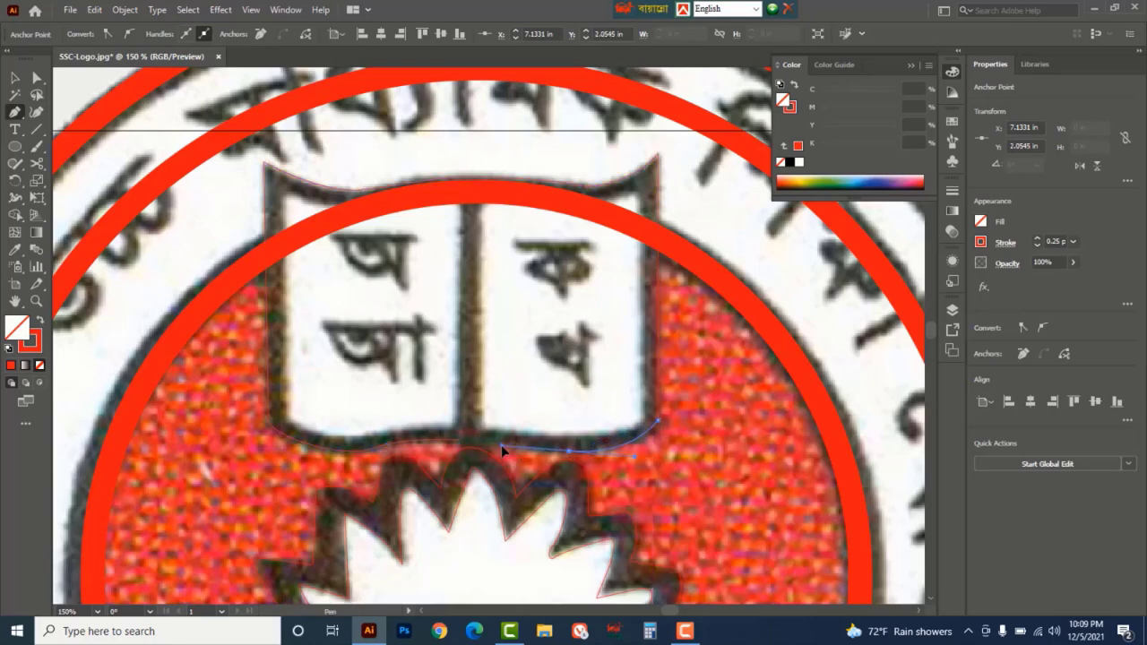
pyautogui.moveTo(501, 444); pyautogui.dragTo(462, 441)
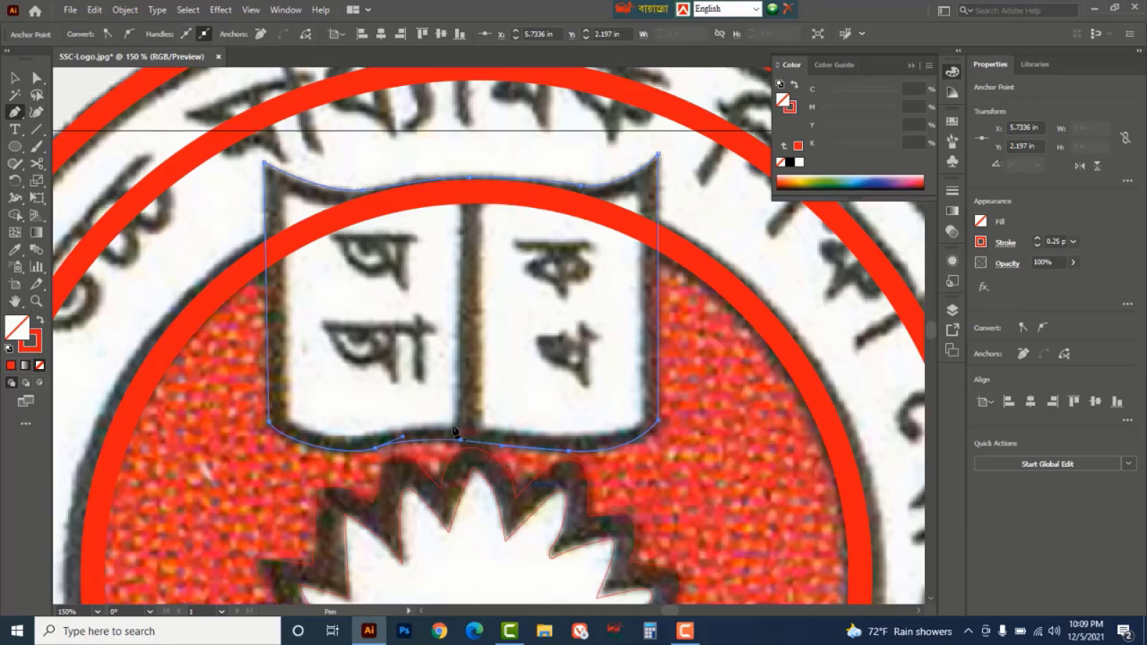
# - Trace the white area of the book's left page as a closed outline inside the dark border
pyautogui.click(452, 427)
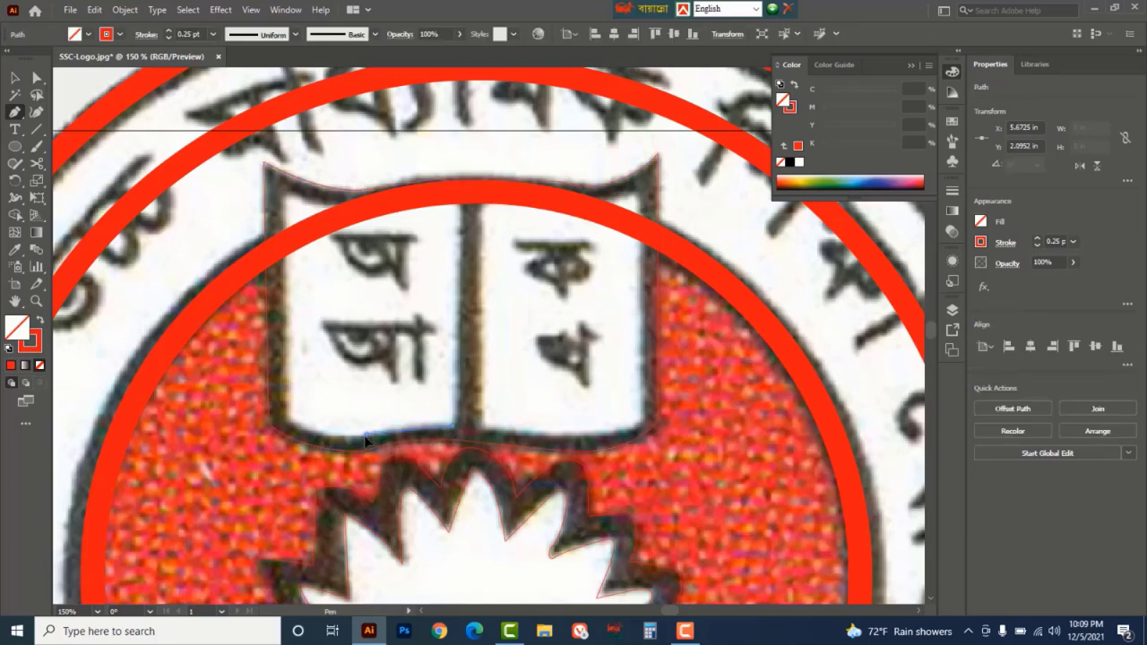
pyautogui.moveTo(343, 445); pyautogui.dragTo(288, 424)
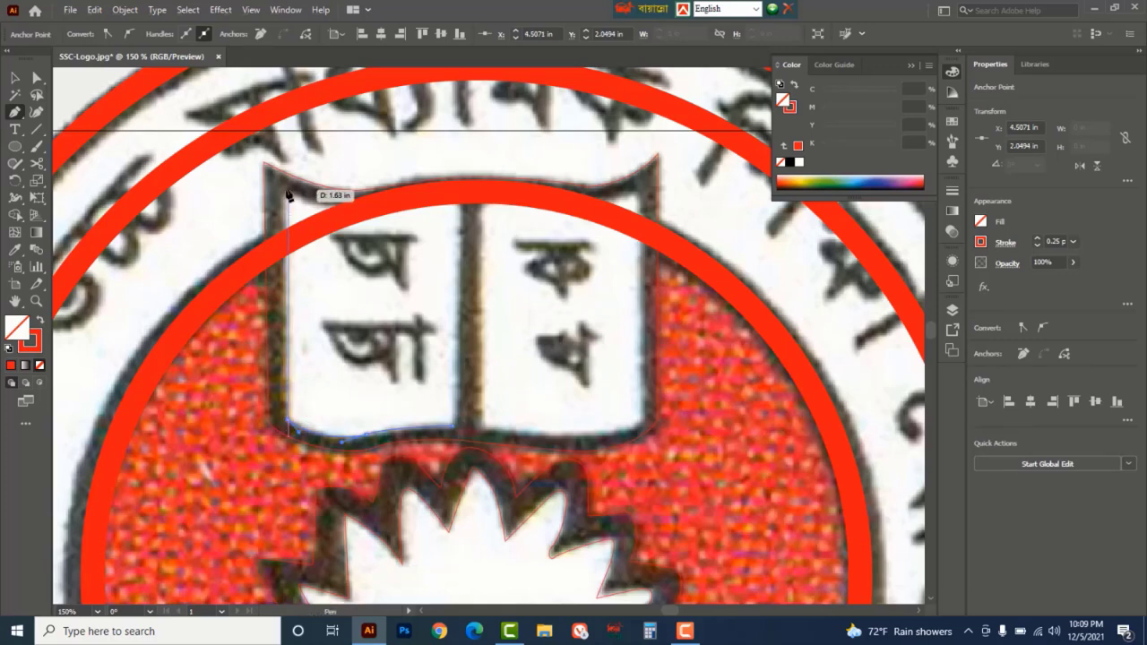
pyautogui.moveTo(284, 192); pyautogui.dragTo(468, 276)
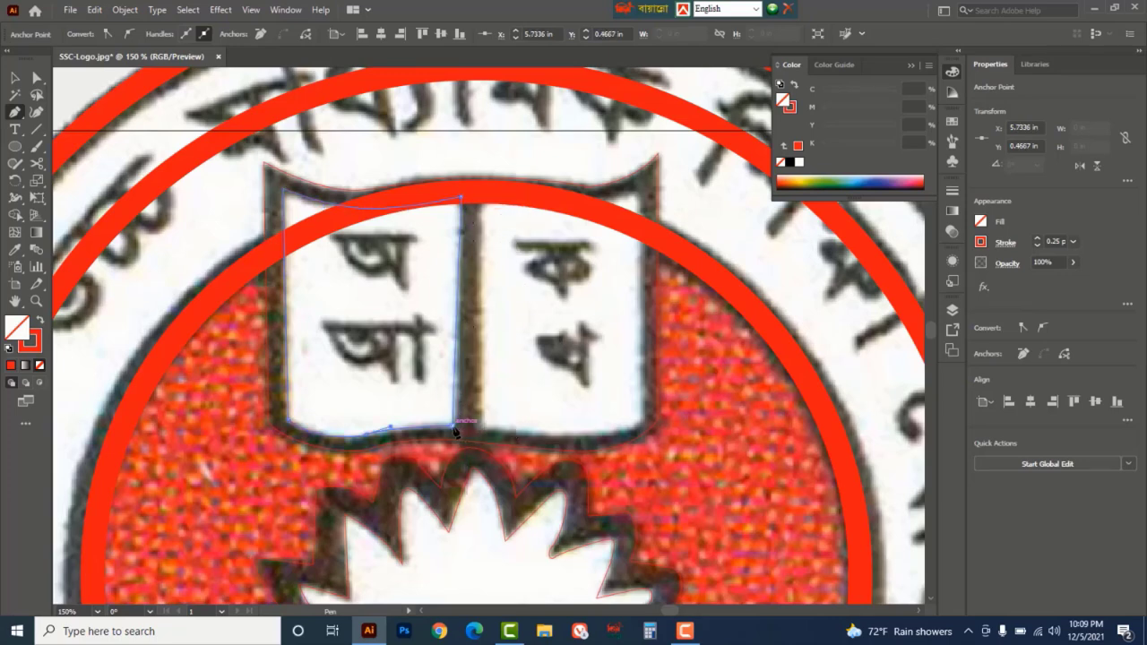
pyautogui.moveTo(454, 431); pyautogui.dragTo(483, 436)
# - Trace the white area of the book's right page as a closed outline from the spine around the outer edge
pyautogui.moveTo(482, 202); pyautogui.dragTo(562, 197)
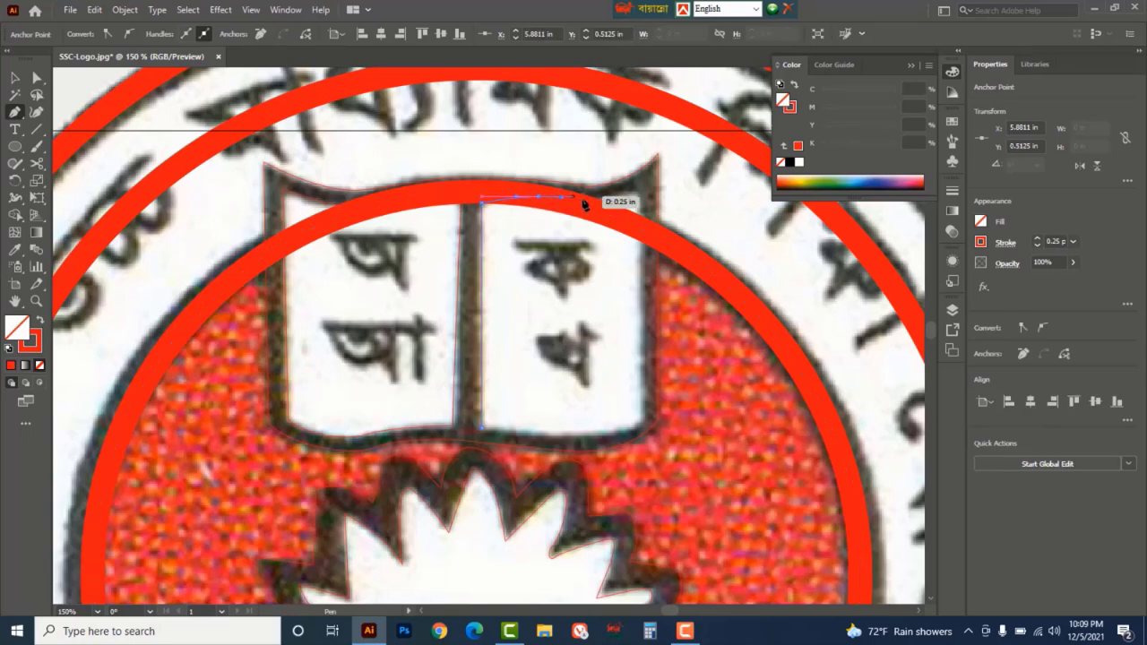
pyautogui.click(637, 190)
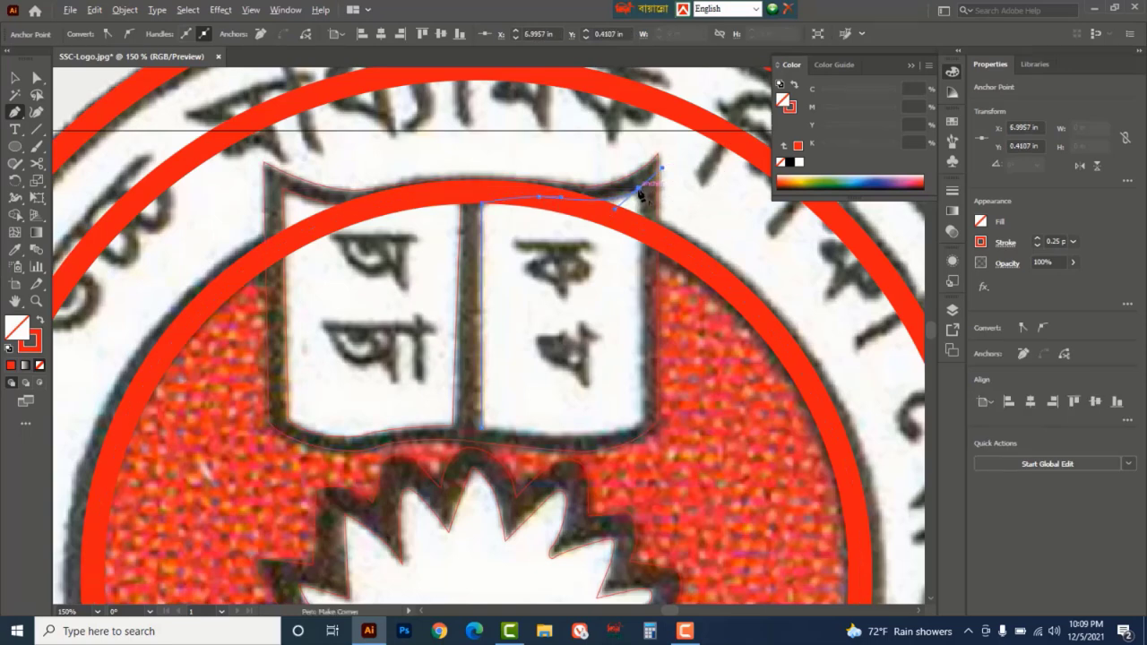
pyautogui.click(638, 418)
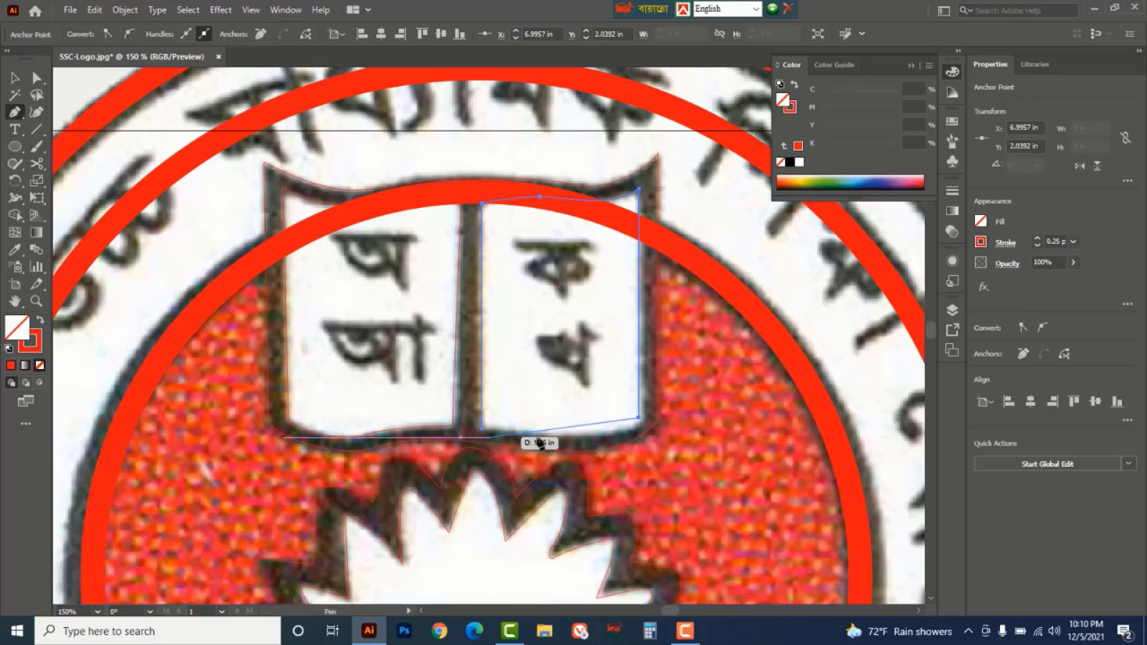
pyautogui.moveTo(557, 441); pyautogui.dragTo(514, 433)
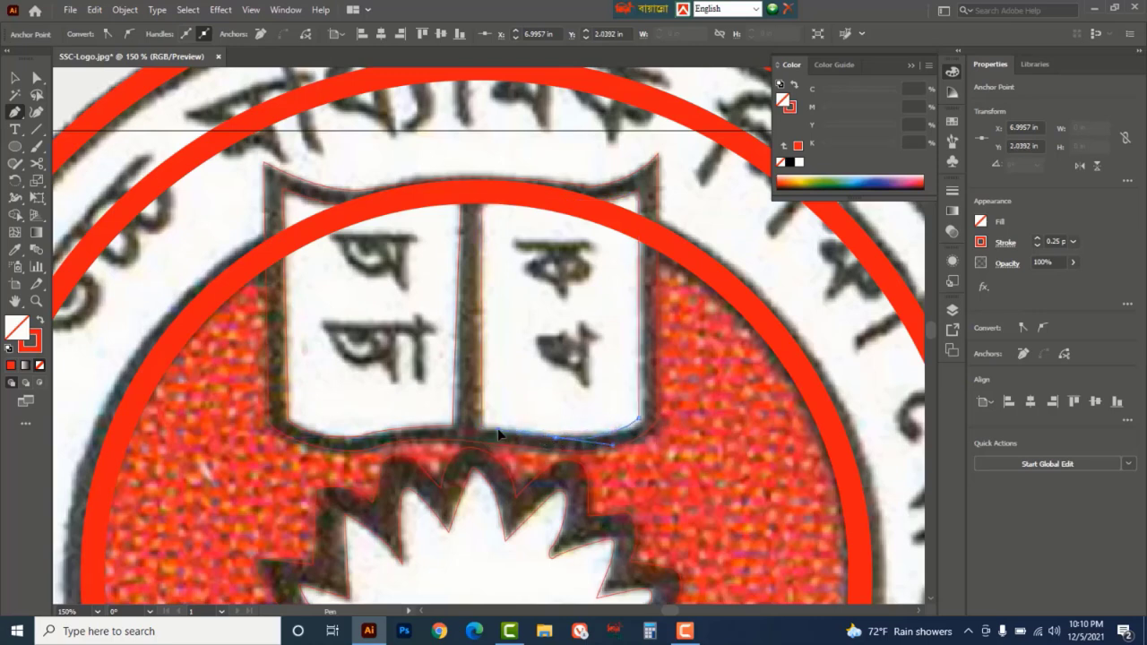
pyautogui.click(483, 430)
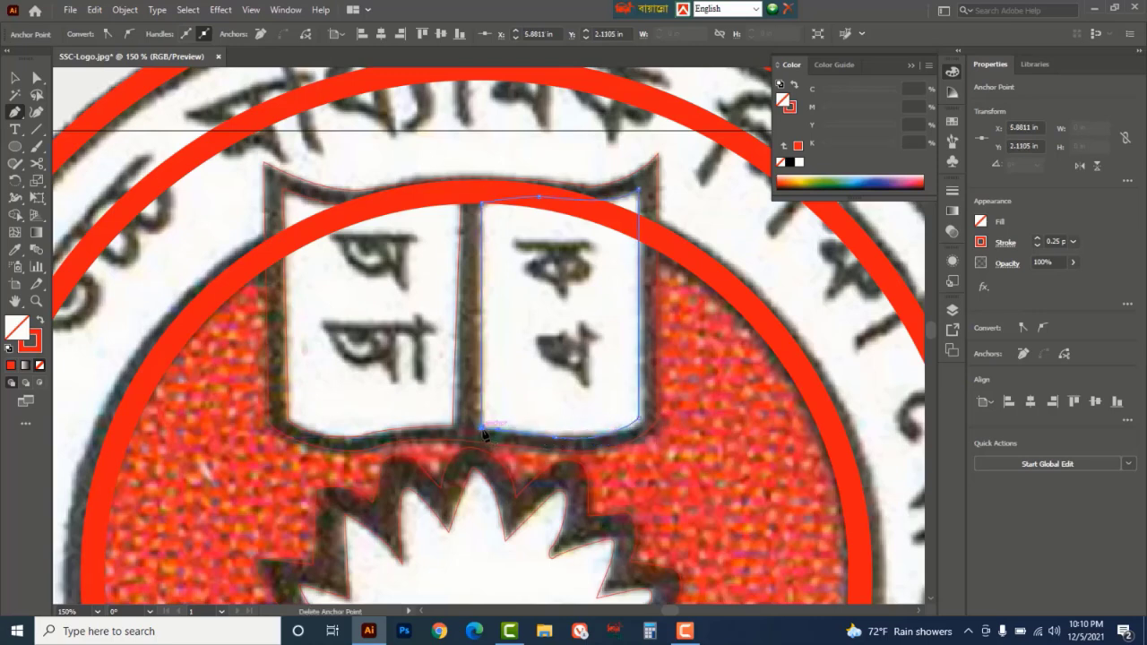
# - Trace the dark notched plant stalk nearest the lotus stem as a closed outline
pyautogui.press('ctrl')
pyautogui.keyDown('ctrl'); pyautogui.keyDown('alt'); pyautogui.click(559, 359); pyautogui.keyUp('alt'); pyautogui.keyUp('ctrl')
pyautogui.keyDown('ctrl'); pyautogui.keyDown('alt'); pyautogui.click(559, 358); pyautogui.keyUp('alt'); pyautogui.keyUp('ctrl')
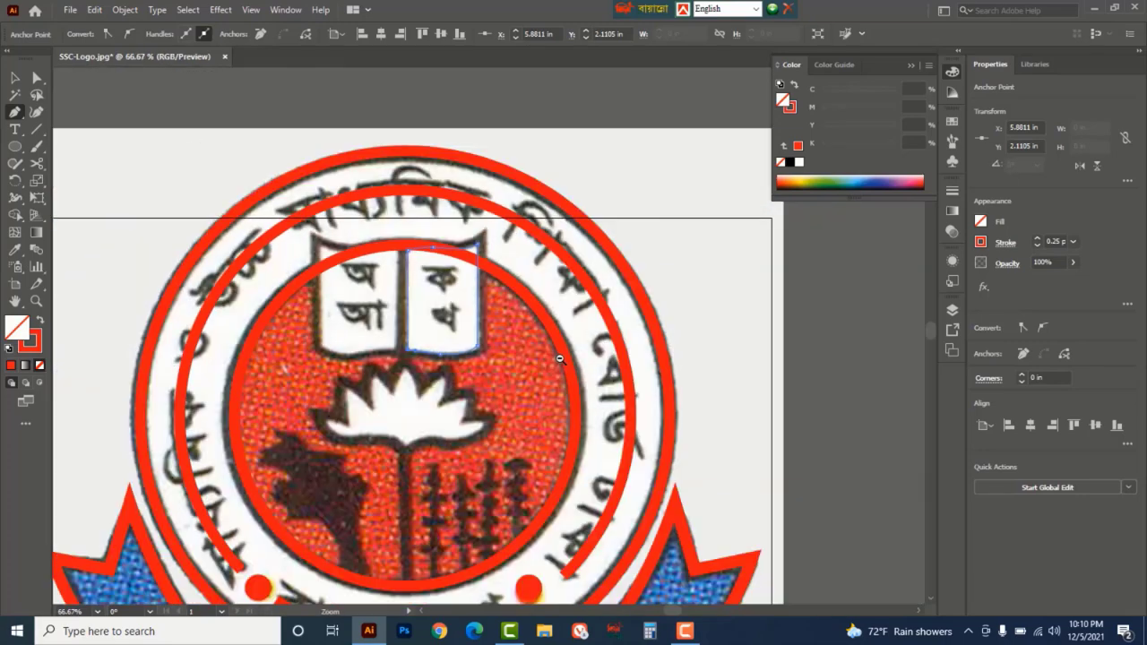
pyautogui.press('ctrl')
pyautogui.keyDown('ctrl'); pyautogui.click(460, 509); pyautogui.keyUp('ctrl')
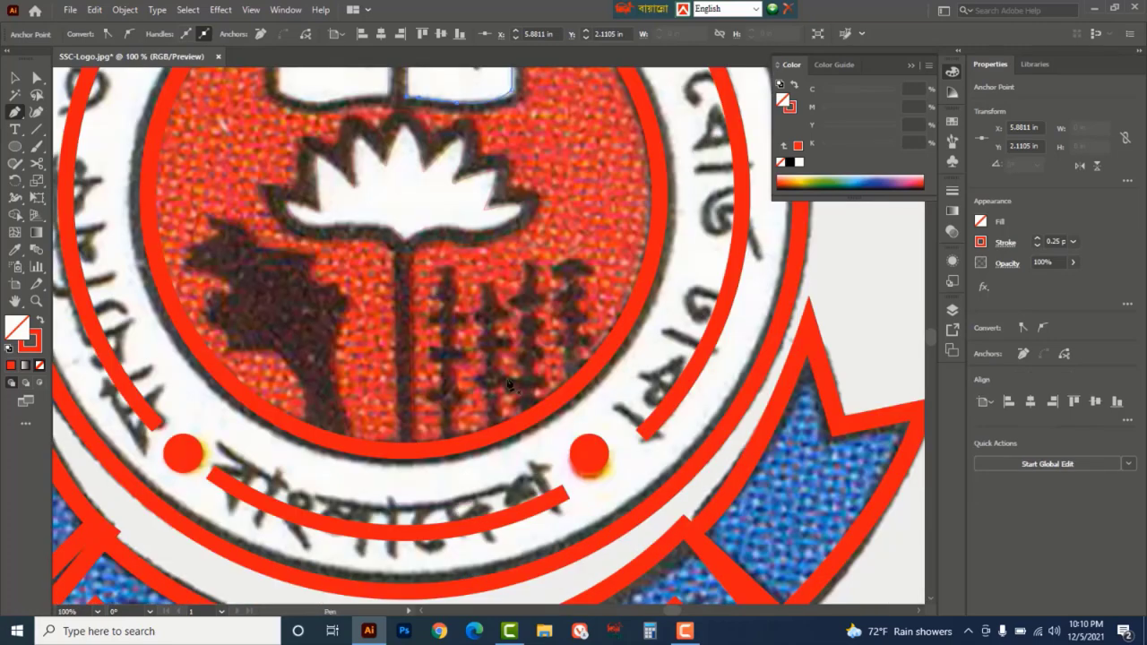
pyautogui.keyDown('ctrl'); pyautogui.click(532, 319); pyautogui.keyUp('ctrl')
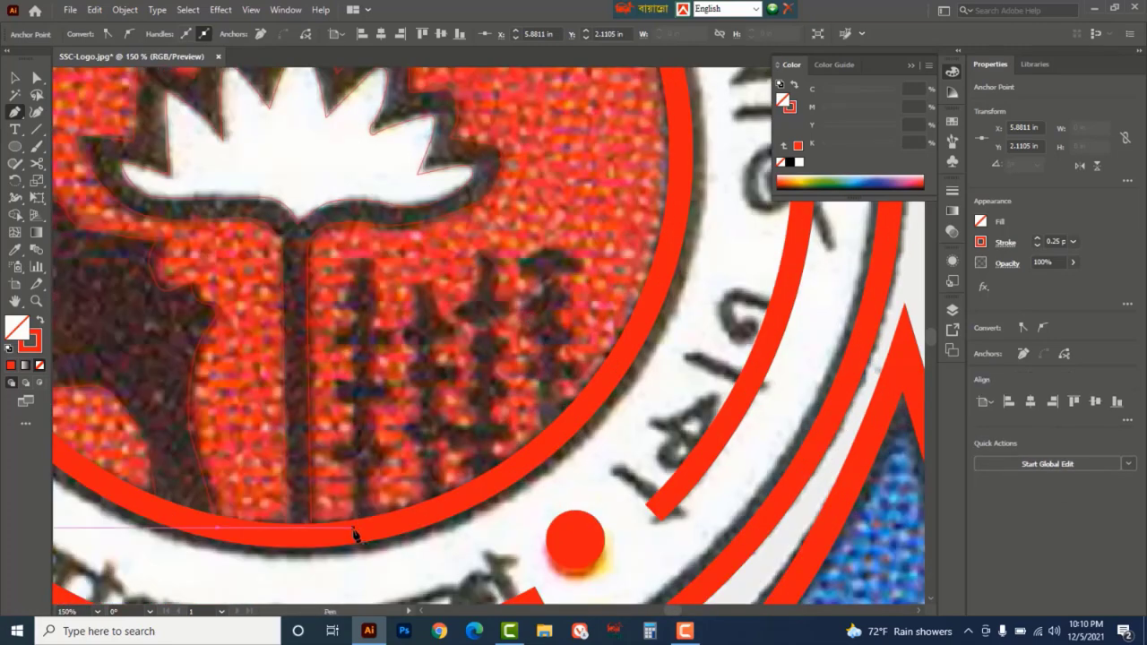
pyautogui.moveTo(358, 519); pyautogui.dragTo(356, 465)
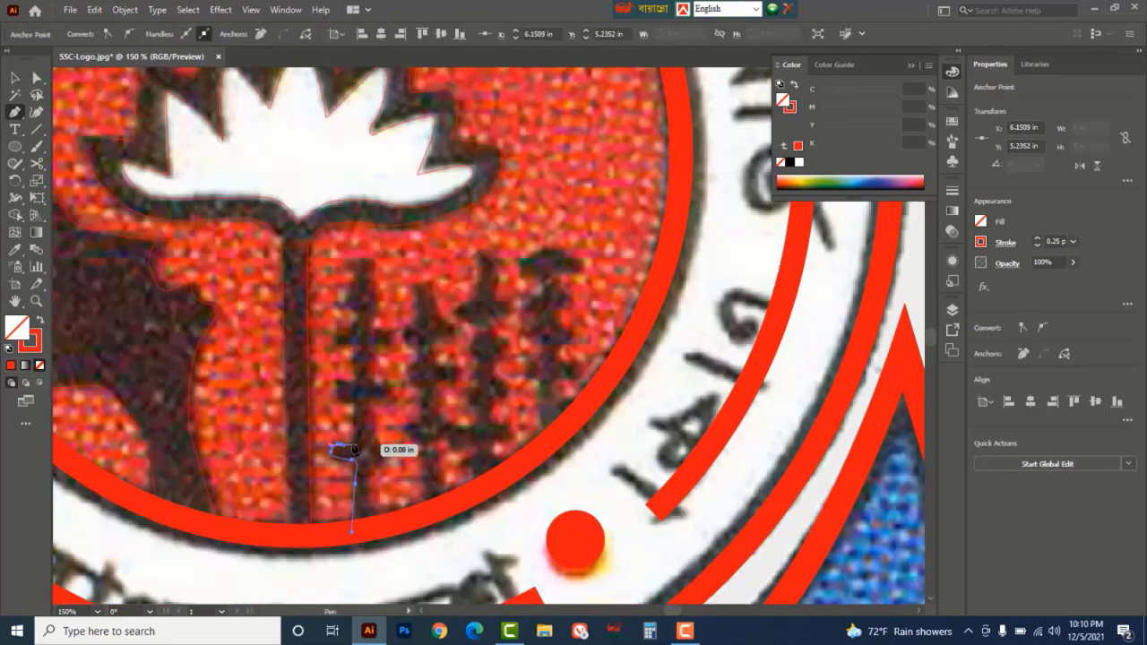
pyautogui.moveTo(354, 381); pyautogui.dragTo(375, 266)
pyautogui.moveTo(377, 311); pyautogui.dragTo(387, 403)
pyautogui.moveTo(389, 442); pyautogui.dragTo(362, 527)
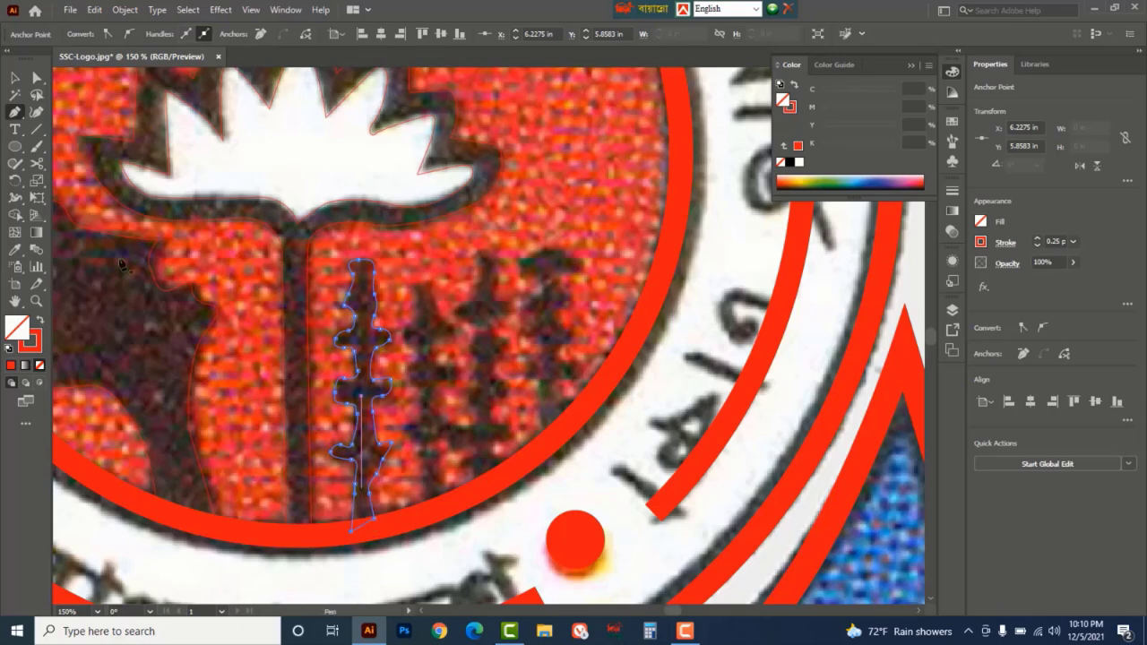
# - Try to reuse the traced stalk outline by shifting it onto the second plant stalk
pyautogui.press('v')
pyautogui.moveTo(381, 363); pyautogui.dragTo(448, 357)
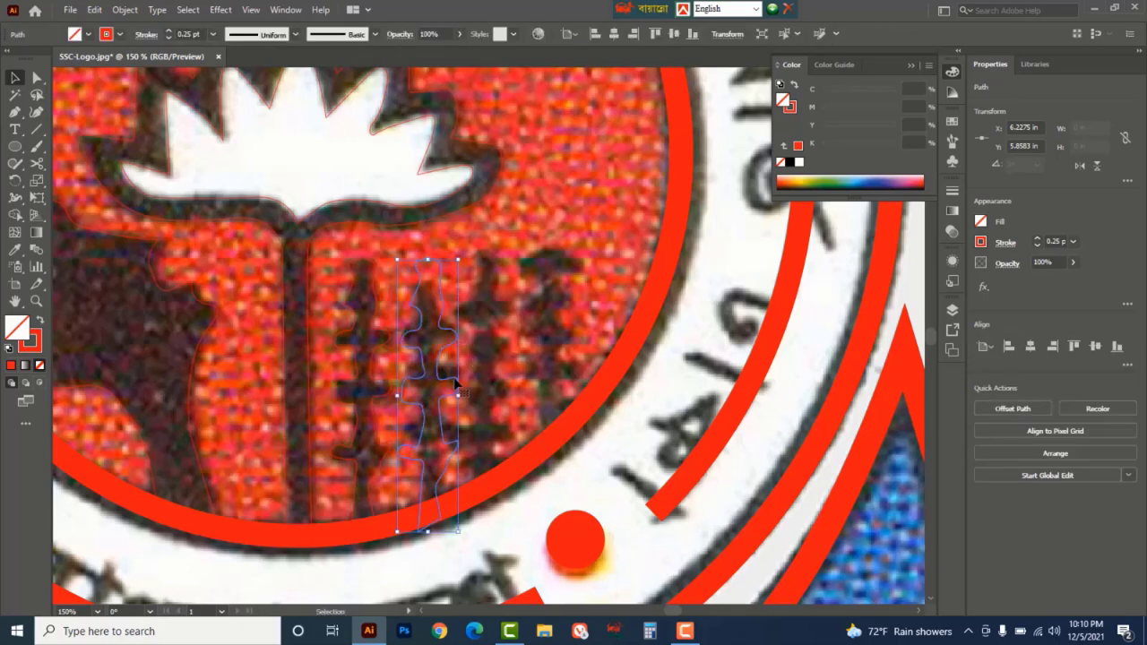
pyautogui.hotkey('ctrl', 'z')
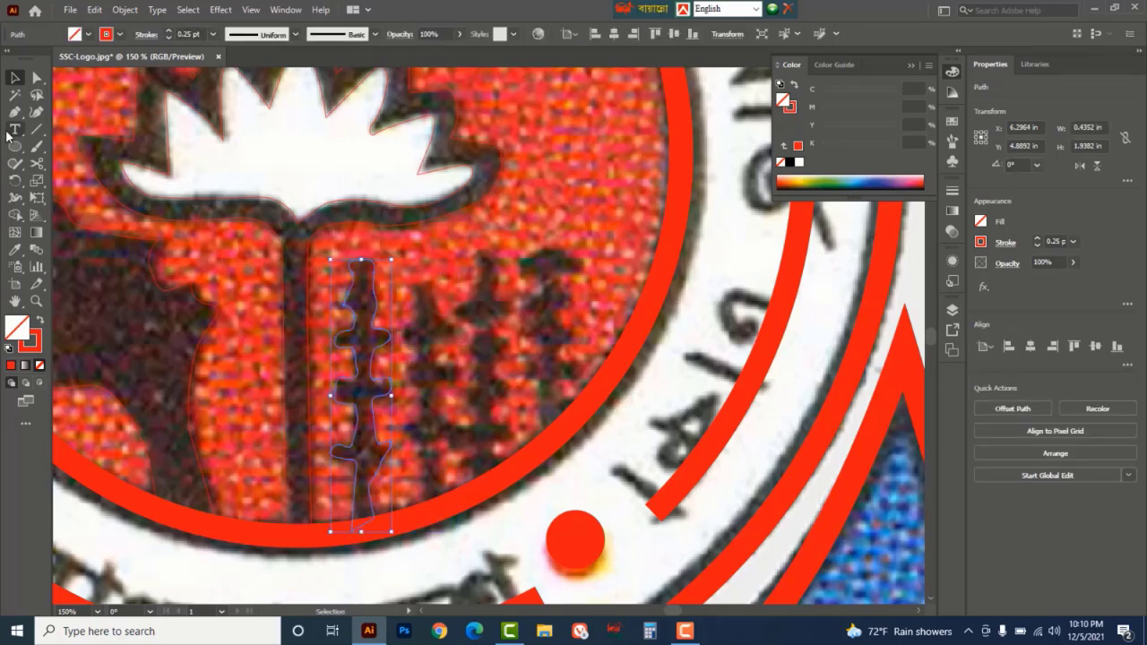
# - Trace the second plant stalk from the lotus stem as its own outline with the Pen tool
pyautogui.moveTo(14, 112); pyautogui.dragTo(56, 117)
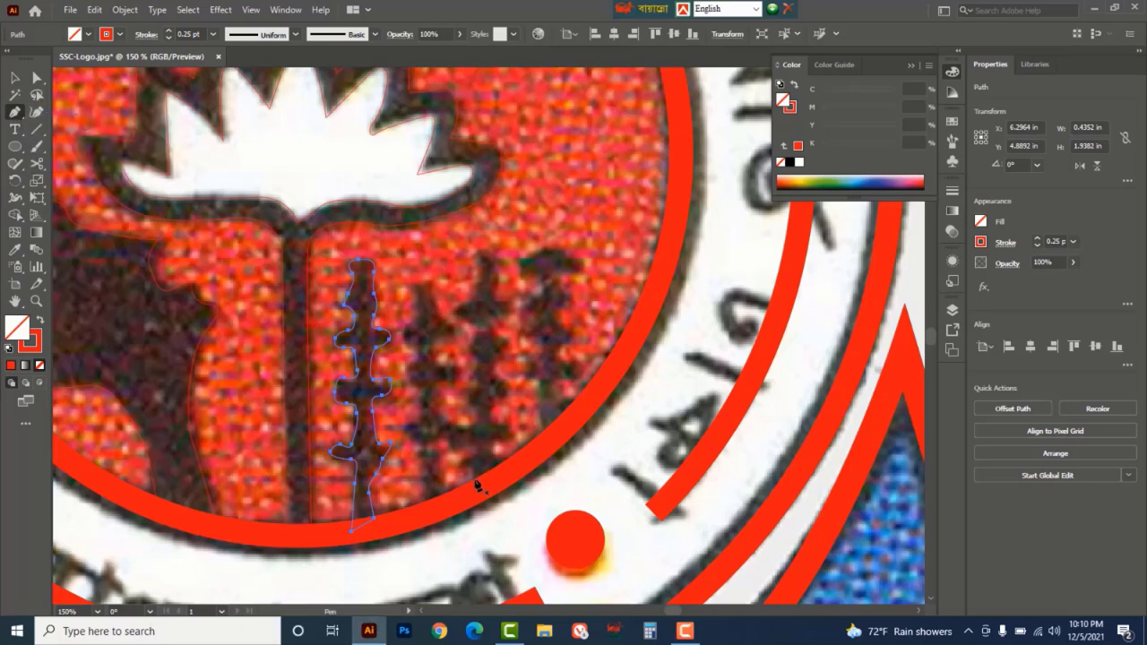
pyautogui.moveTo(419, 502)
pyautogui.mouseDown()
pyautogui.moveTo(413, 327)
pyautogui.moveTo(429, 286)
pyautogui.moveTo(458, 339)
pyautogui.moveTo(437, 364)
pyautogui.moveTo(430, 351)
pyautogui.moveTo(451, 376)
pyautogui.moveTo(439, 386)
pyautogui.mouseUp()
pyautogui.moveTo(436, 410)
pyautogui.mouseDown()
pyautogui.moveTo(448, 497)
pyautogui.moveTo(432, 529)
pyautogui.moveTo(431, 514)
pyautogui.moveTo(506, 470)
pyautogui.moveTo(473, 463)
pyautogui.mouseUp()
# - Trace the third plant stalk up one side, across its tip and down the other side to a closed outline
pyautogui.moveTo(473, 405); pyautogui.dragTo(458, 302)
pyautogui.moveTo(472, 290); pyautogui.dragTo(482, 256)
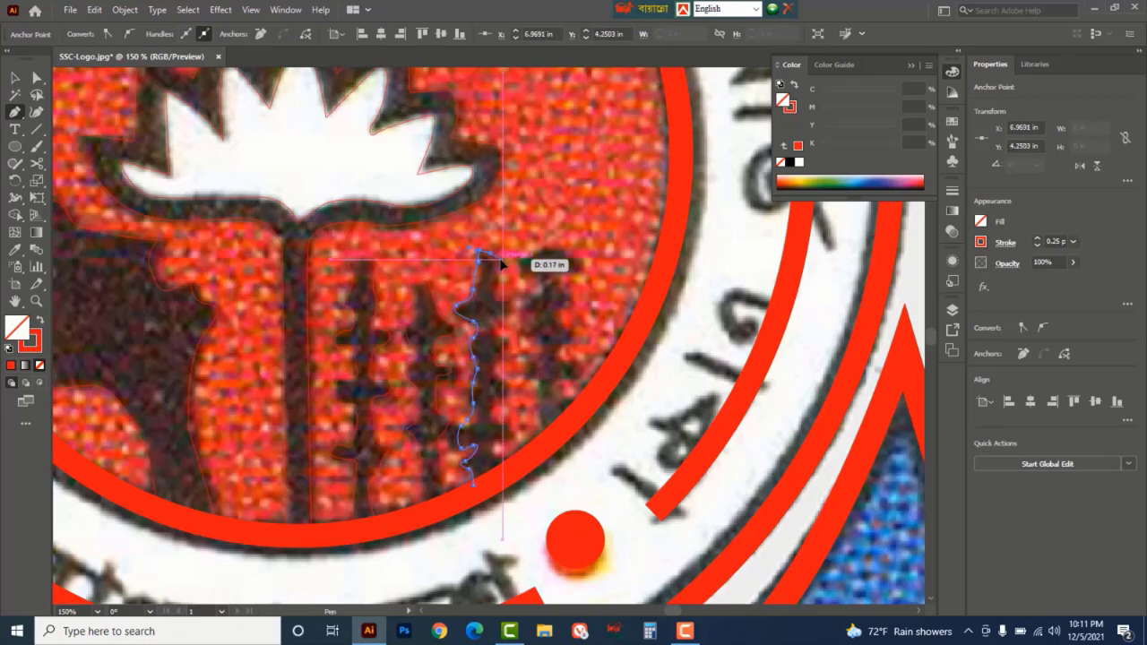
pyautogui.moveTo(502, 310); pyautogui.dragTo(509, 305)
pyautogui.moveTo(495, 358); pyautogui.dragTo(498, 459)
pyautogui.click(503, 392)
pyautogui.click(503, 438)
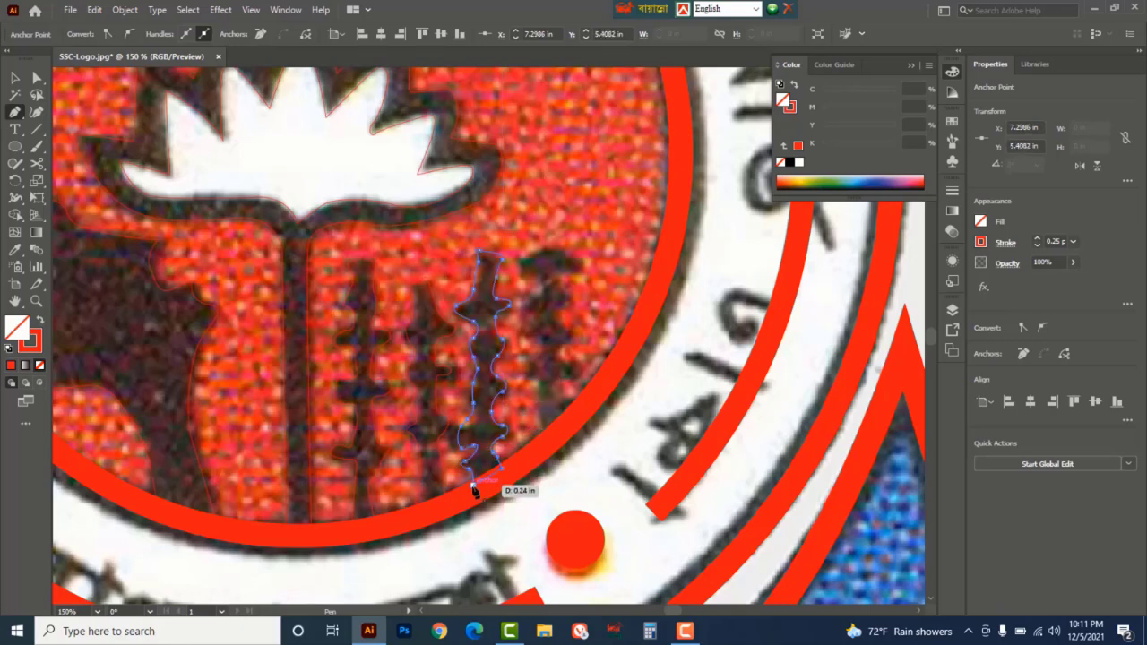
# - Trace the outermost plant stalk with its wide flat top as a closed outline
pyautogui.click(540, 436)
pyautogui.click(543, 384)
pyautogui.moveTo(531, 360)
pyautogui.mouseDown()
pyautogui.moveTo(552, 255)
pyautogui.moveTo(560, 285)
pyautogui.mouseUp()
pyautogui.click(582, 265)
pyautogui.click(557, 300)
pyautogui.moveTo(567, 337); pyautogui.dragTo(567, 370)
pyautogui.click(569, 405)
pyautogui.moveTo(540, 435); pyautogui.dragTo(544, 443)
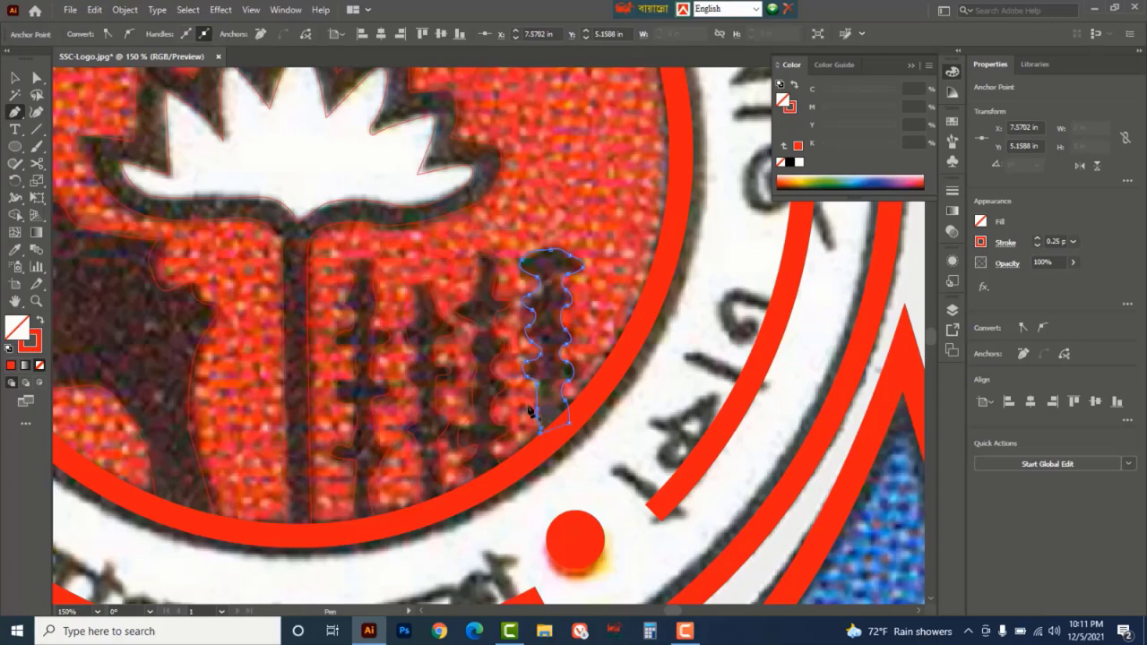
# - Activate the Type on a Path tool and switch the keyboard input mode to Bijoy Classic for Bengali text
pyautogui.keyDown('ctrl'); pyautogui.keyDown('alt'); pyautogui.click(477, 276); pyautogui.keyUp('alt'); pyautogui.keyUp('ctrl')
pyautogui.keyDown('ctrl'); pyautogui.keyDown('alt'); pyautogui.click(478, 276); pyautogui.keyUp('alt'); pyautogui.keyUp('ctrl')
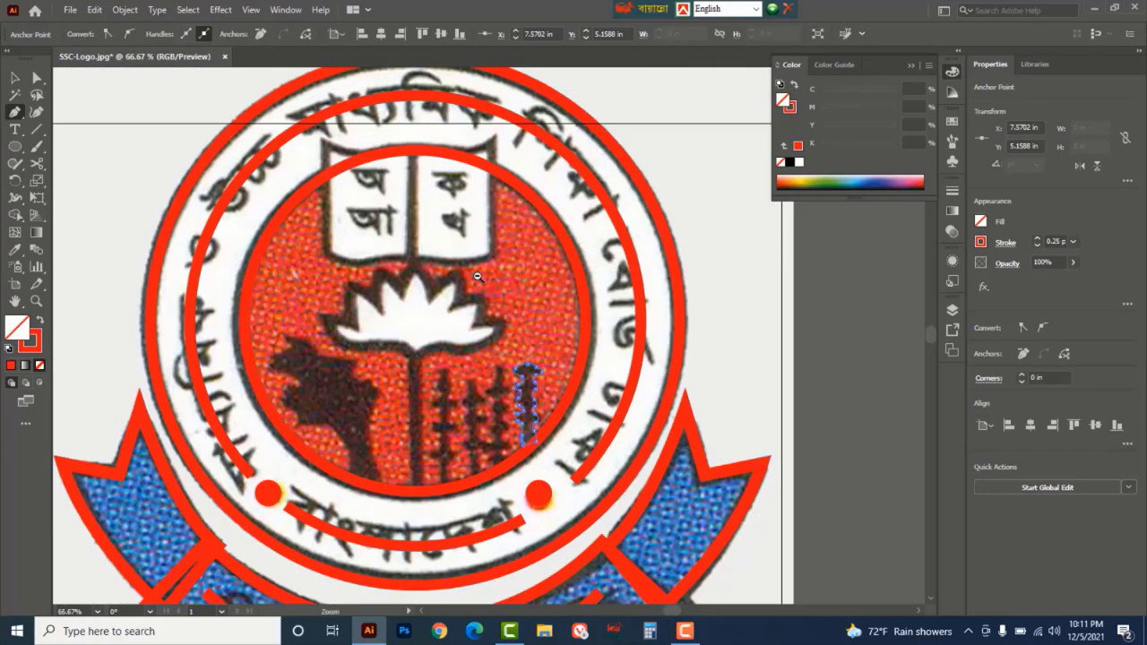
pyautogui.keyDown('ctrl'); pyautogui.keyDown('alt'); pyautogui.click(478, 276); pyautogui.keyUp('alt'); pyautogui.keyUp('ctrl')
pyautogui.keyDown('ctrl'); pyautogui.keyDown('alt'); pyautogui.click(477, 276); pyautogui.keyUp('alt'); pyautogui.keyUp('ctrl')
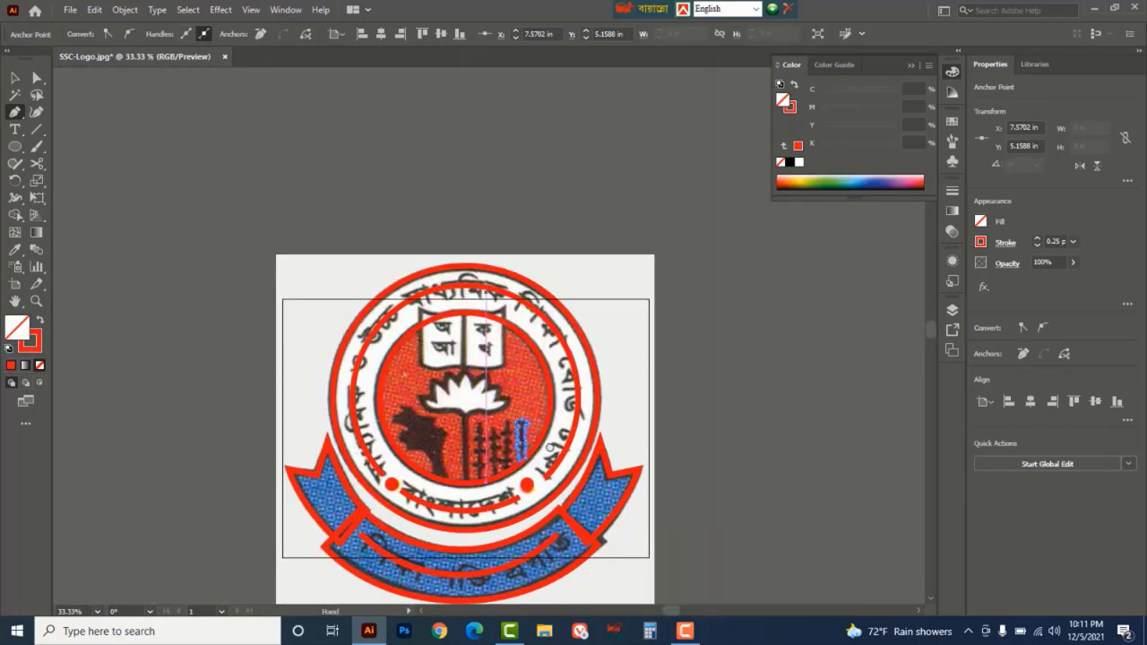
pyautogui.moveTo(555, 456); pyautogui.dragTo(453, 381)
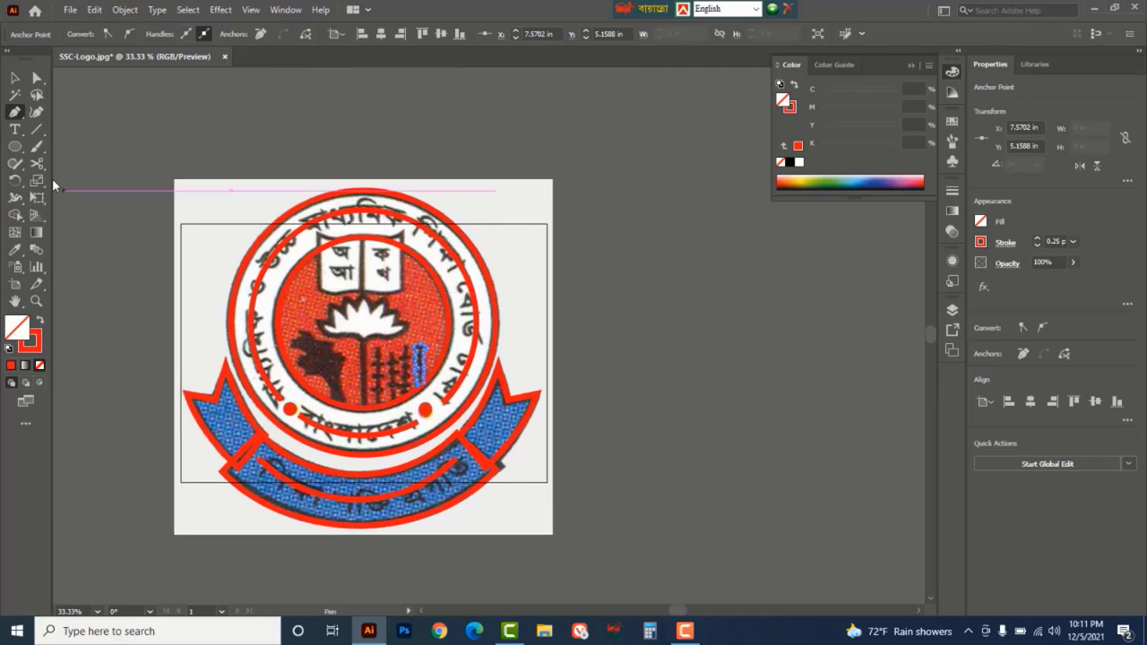
pyautogui.click(15, 131)
pyautogui.click(16, 134)
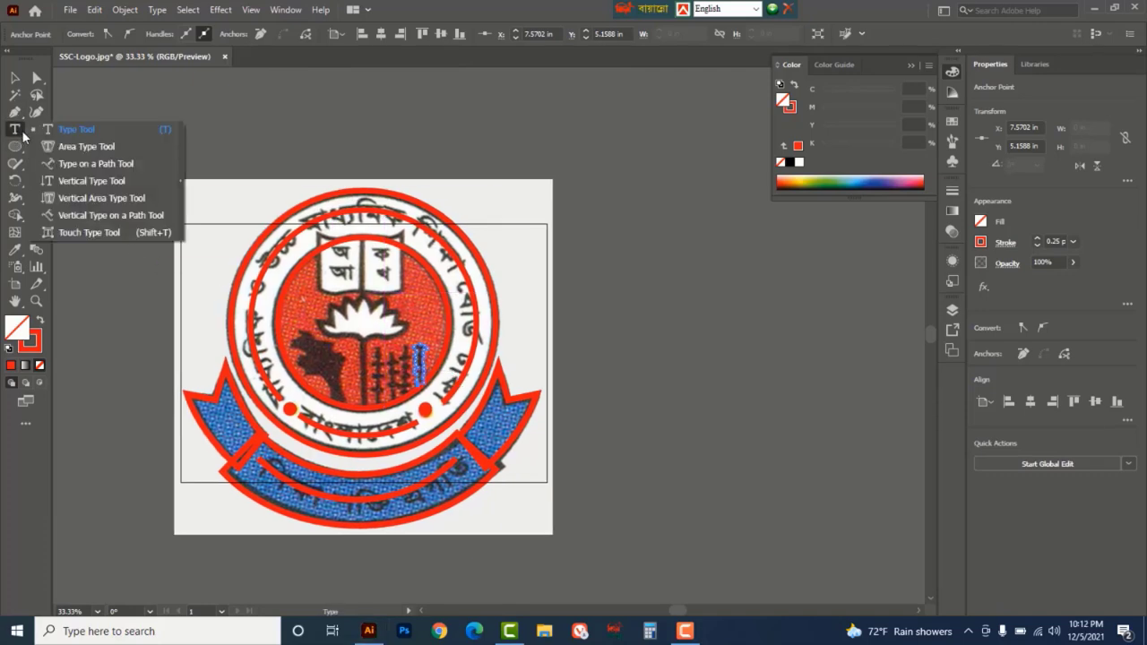
pyautogui.click(96, 164)
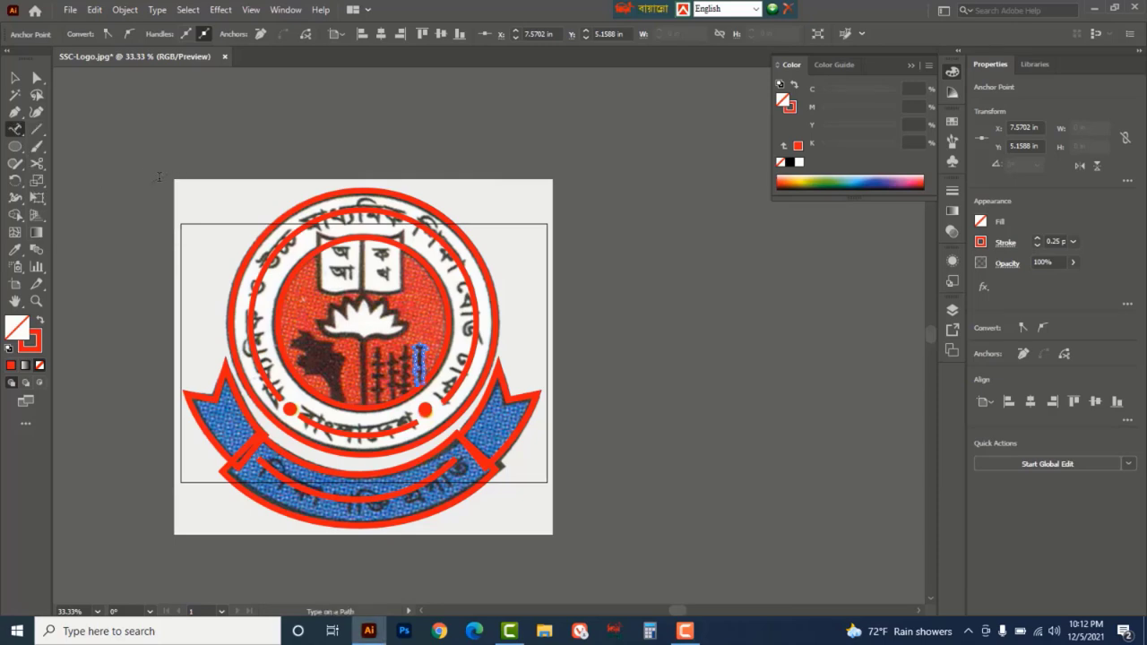
pyautogui.click(755, 11)
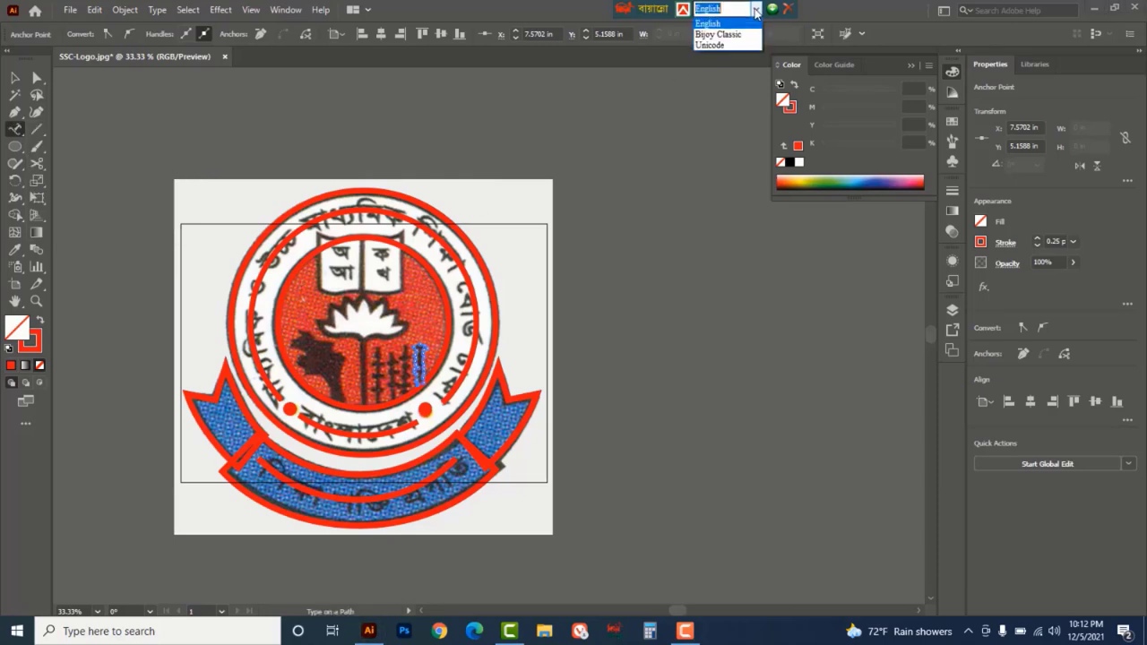
pyautogui.click(719, 36)
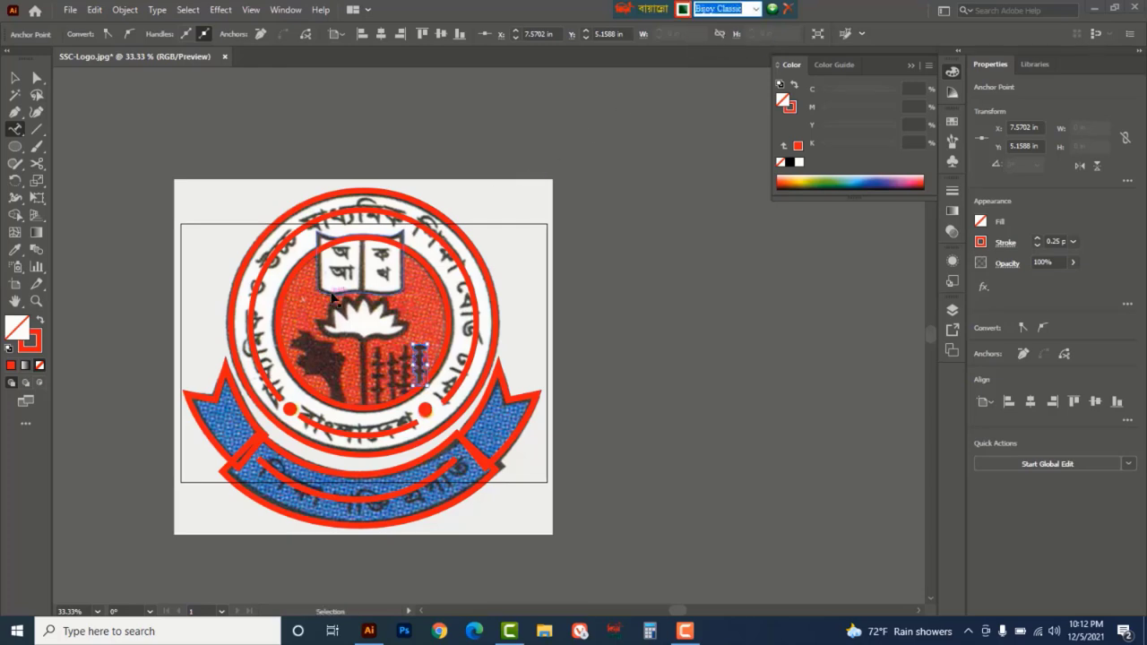
# - Show the Character settings beside the logo and set the font to SutonnyMJ in Regular style
pyautogui.hotkey('ctrl', '=')
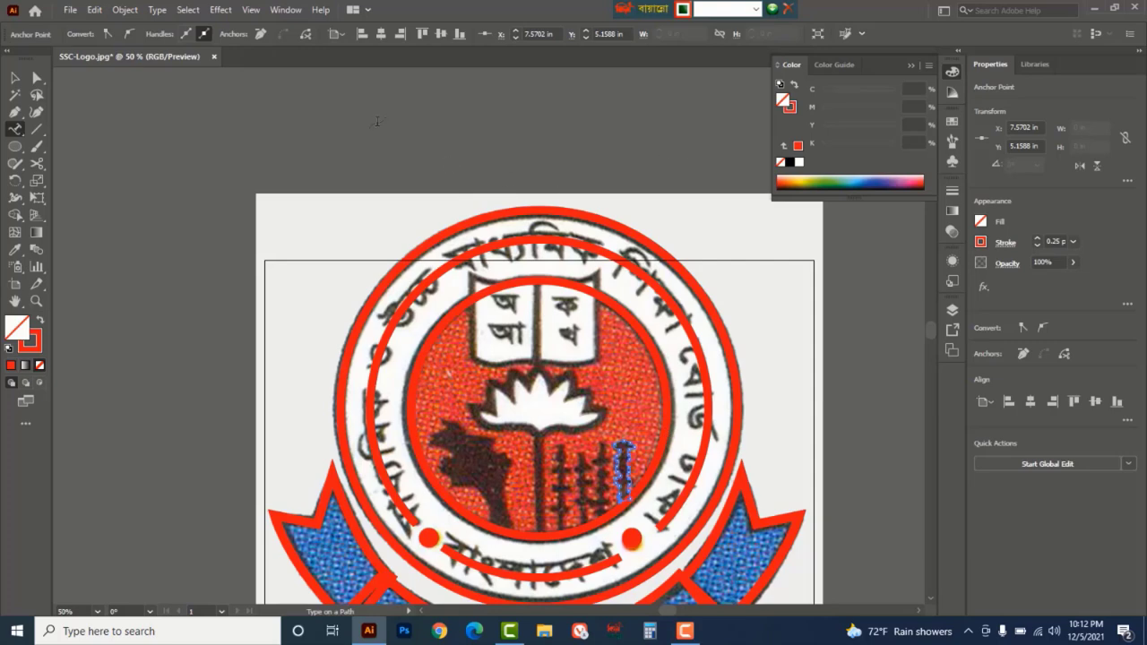
pyautogui.click(286, 10)
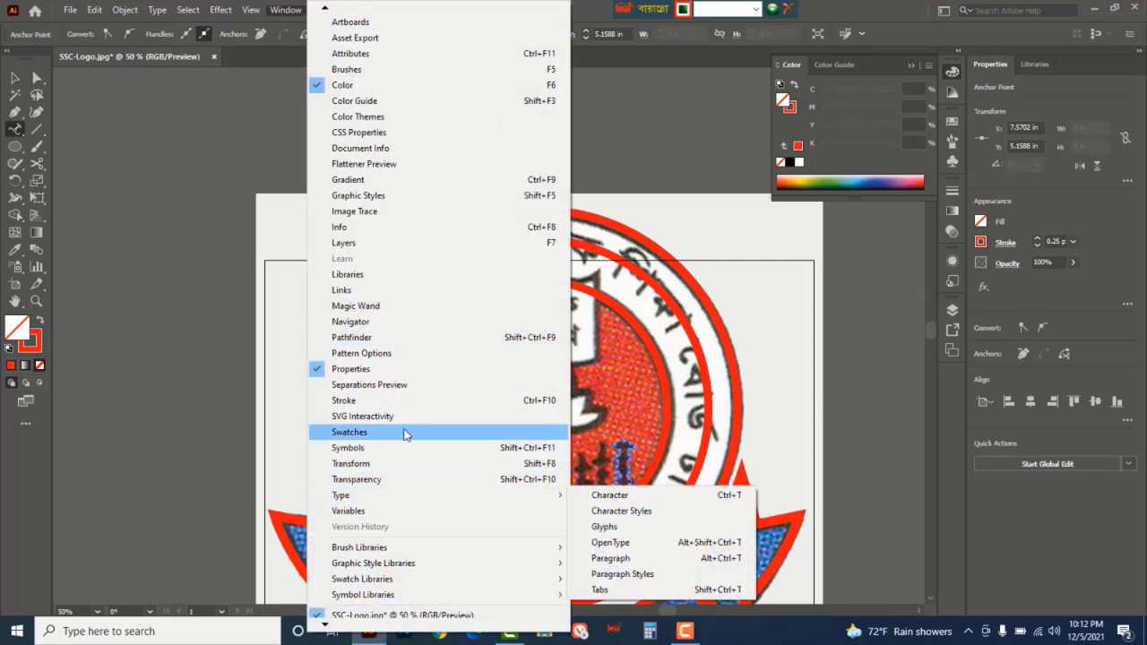
pyautogui.moveTo(355, 500)
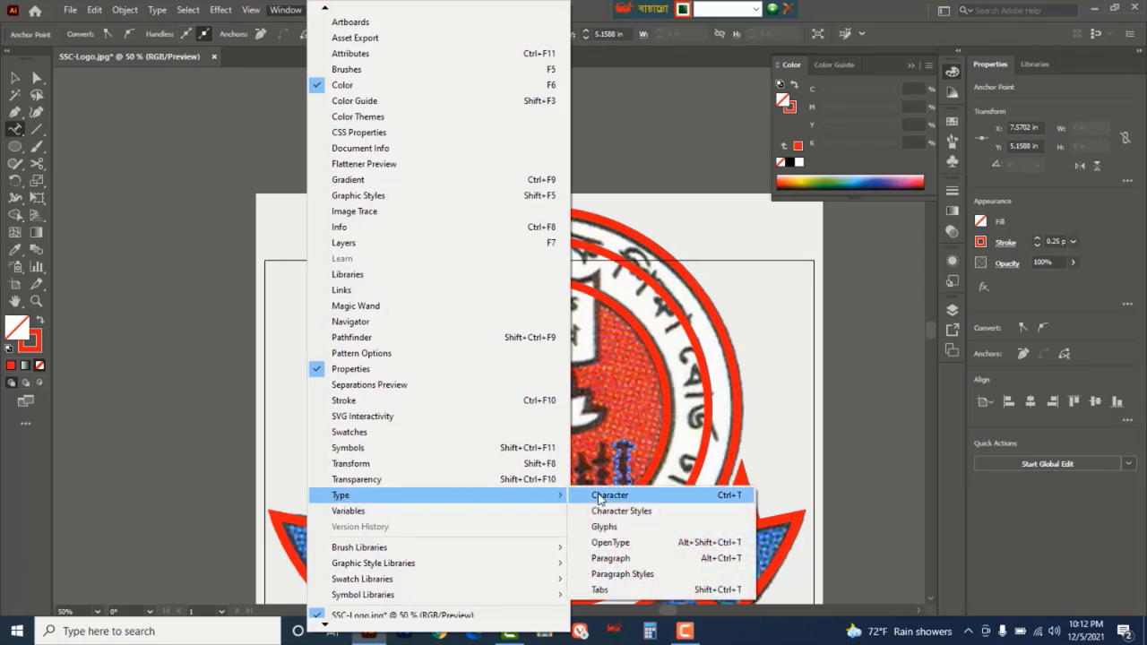
pyautogui.click(730, 499)
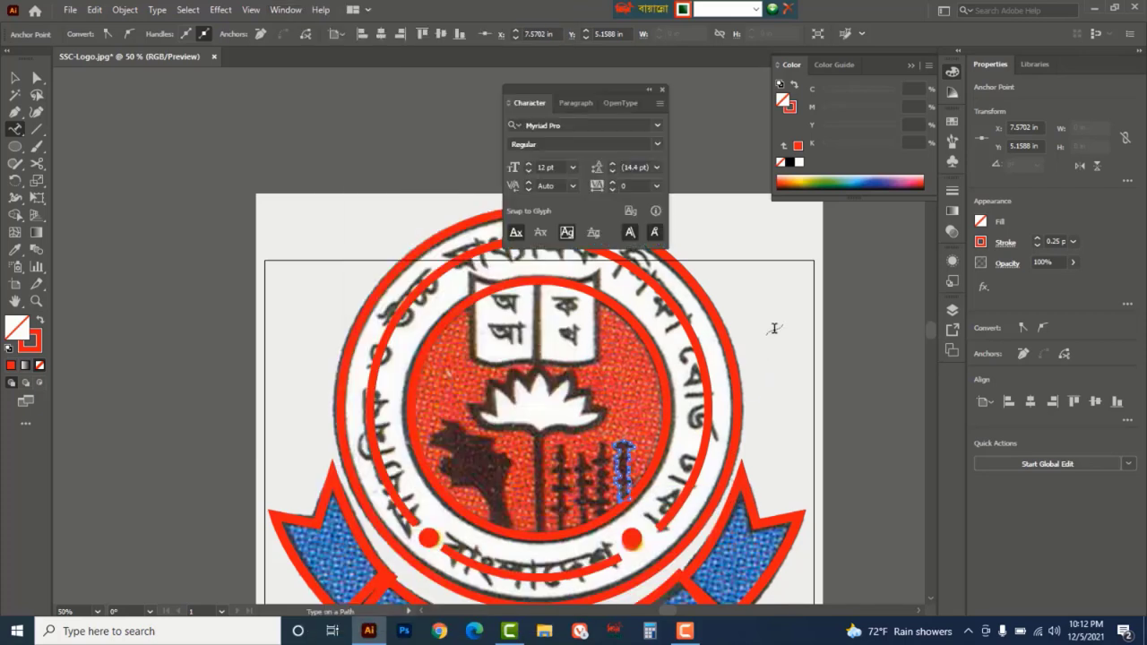
pyautogui.moveTo(538, 87); pyautogui.dragTo(142, 118)
pyautogui.click(179, 150)
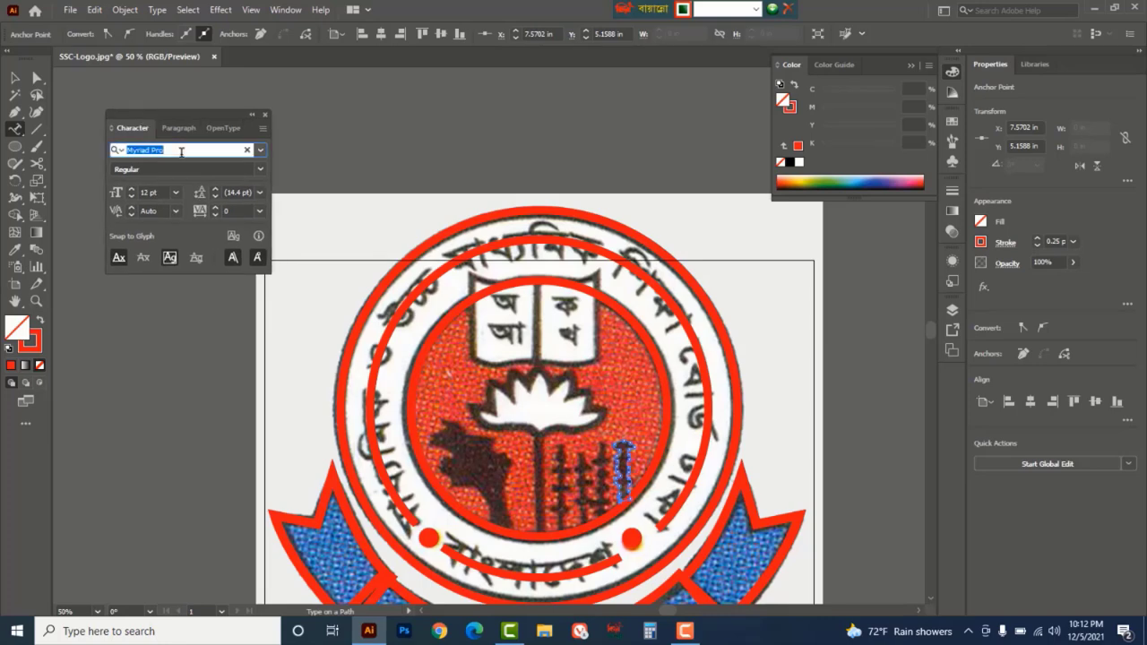
pyautogui.click(260, 154)
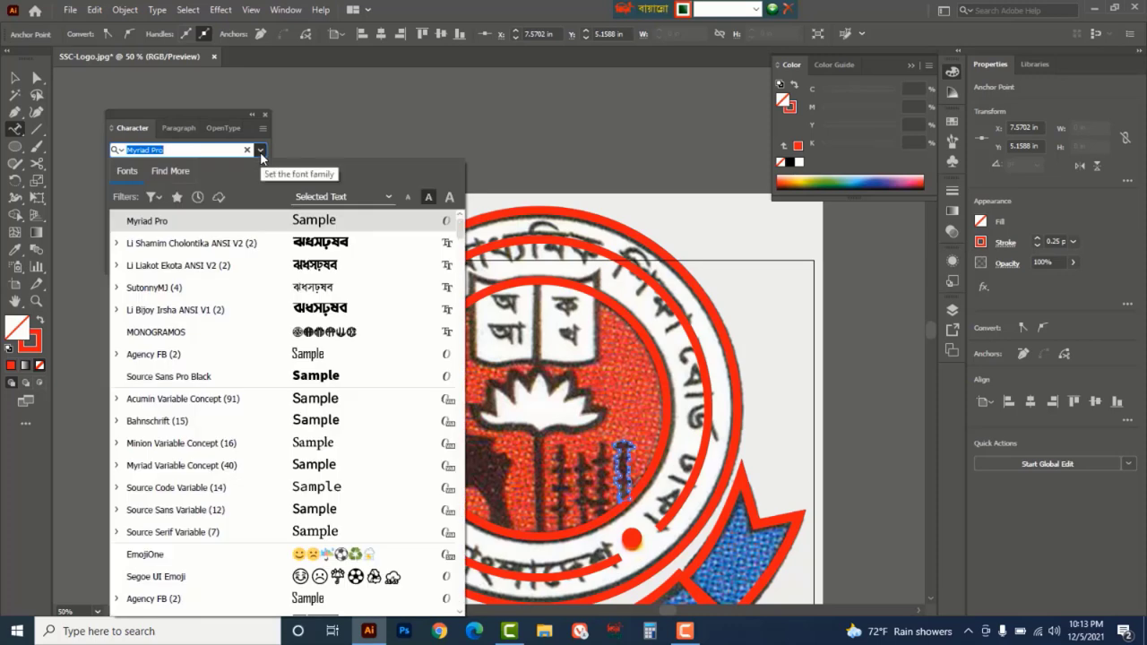
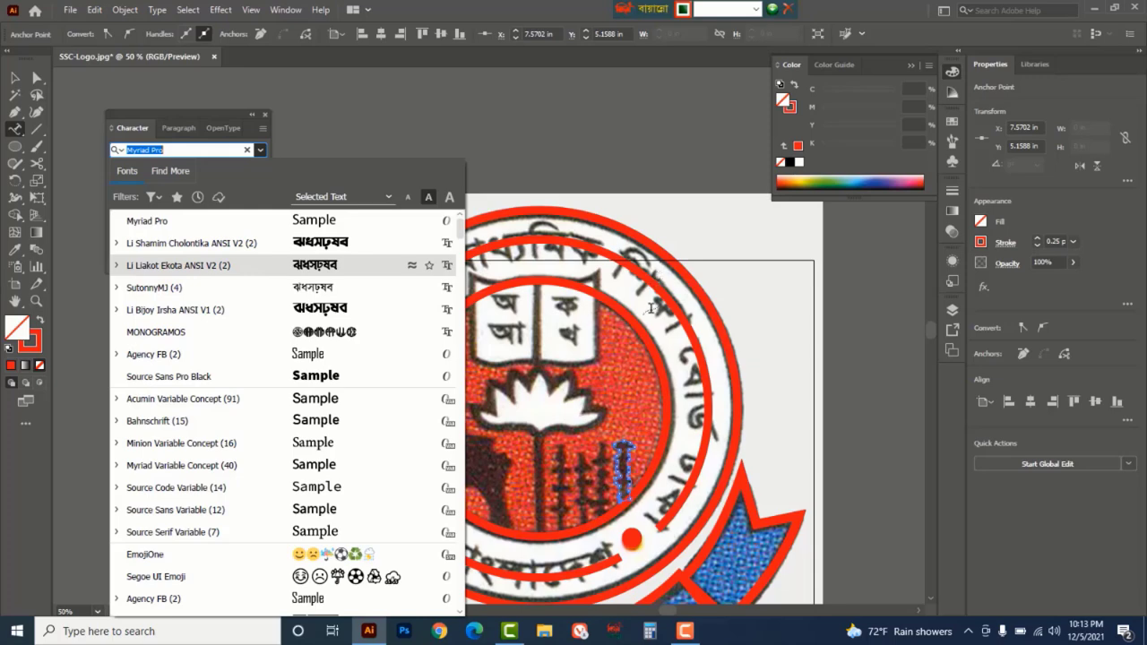
pyautogui.click(156, 288)
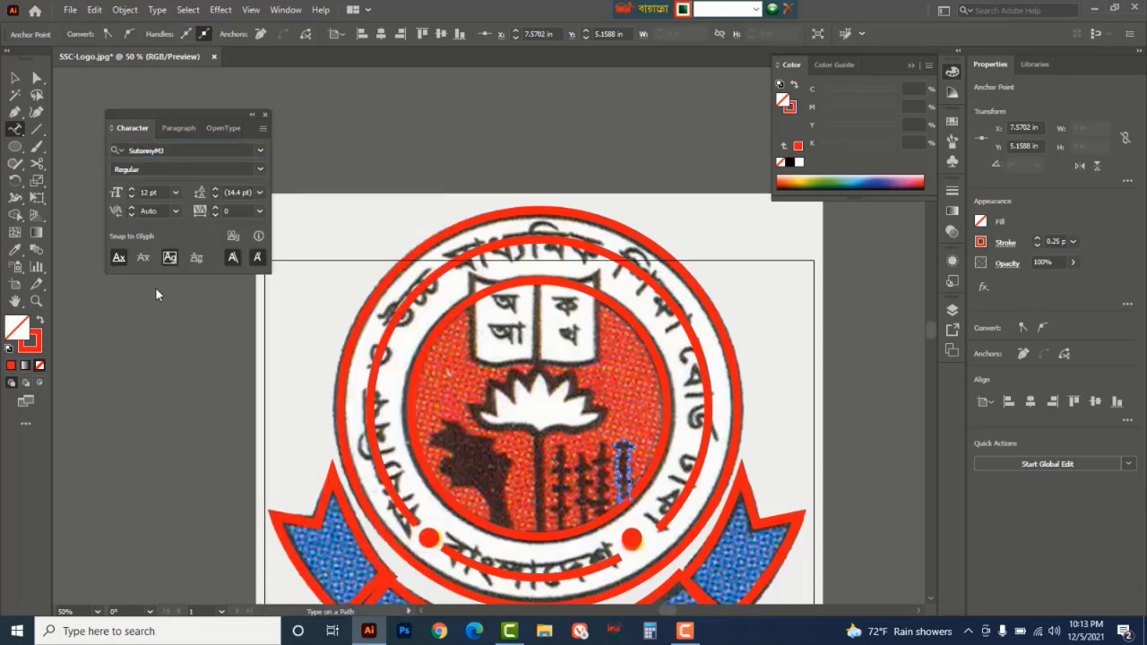
pyautogui.click(261, 169)
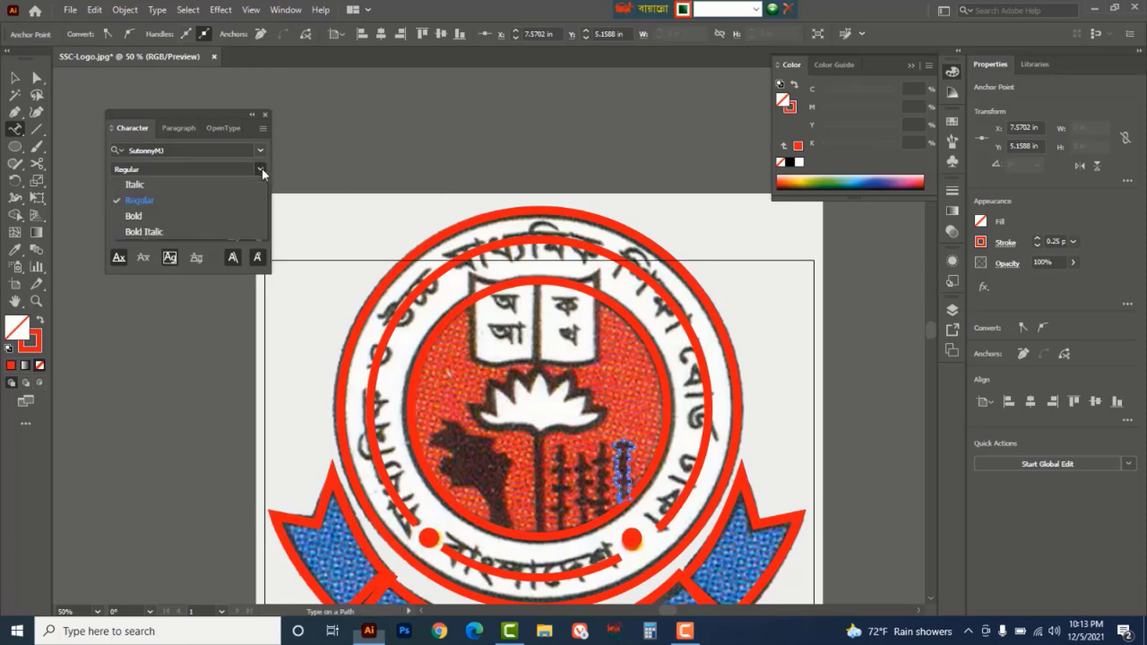
pyautogui.click(150, 207)
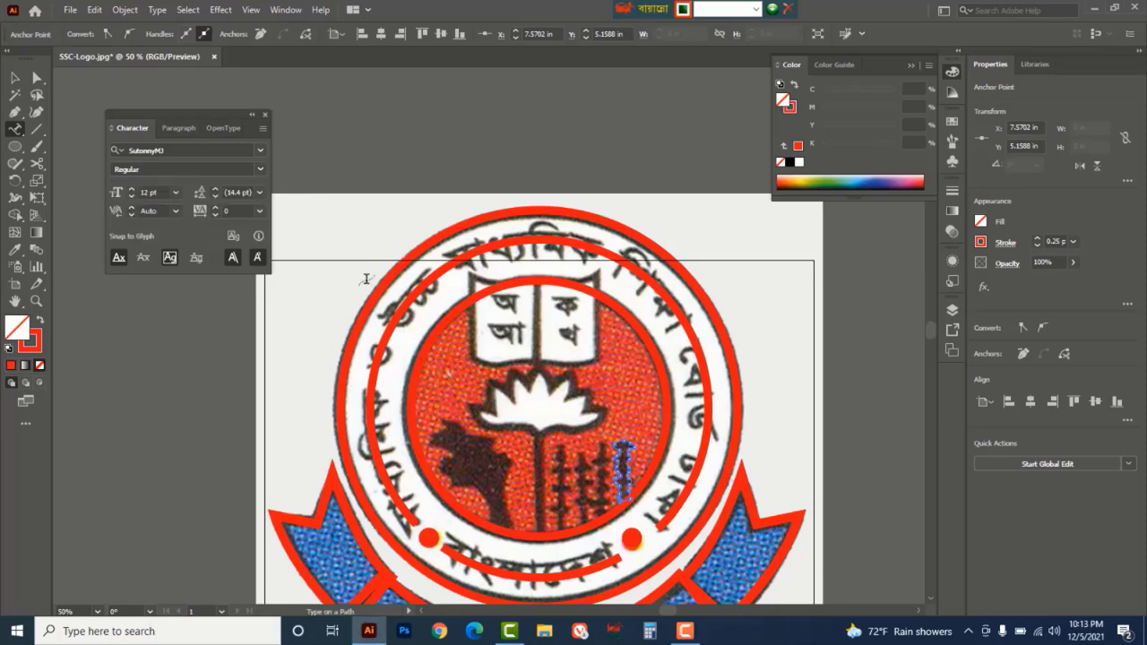
# - Start text on the long upper arc of the ring and set its font size to 72 pt
pyautogui.click(392, 328)
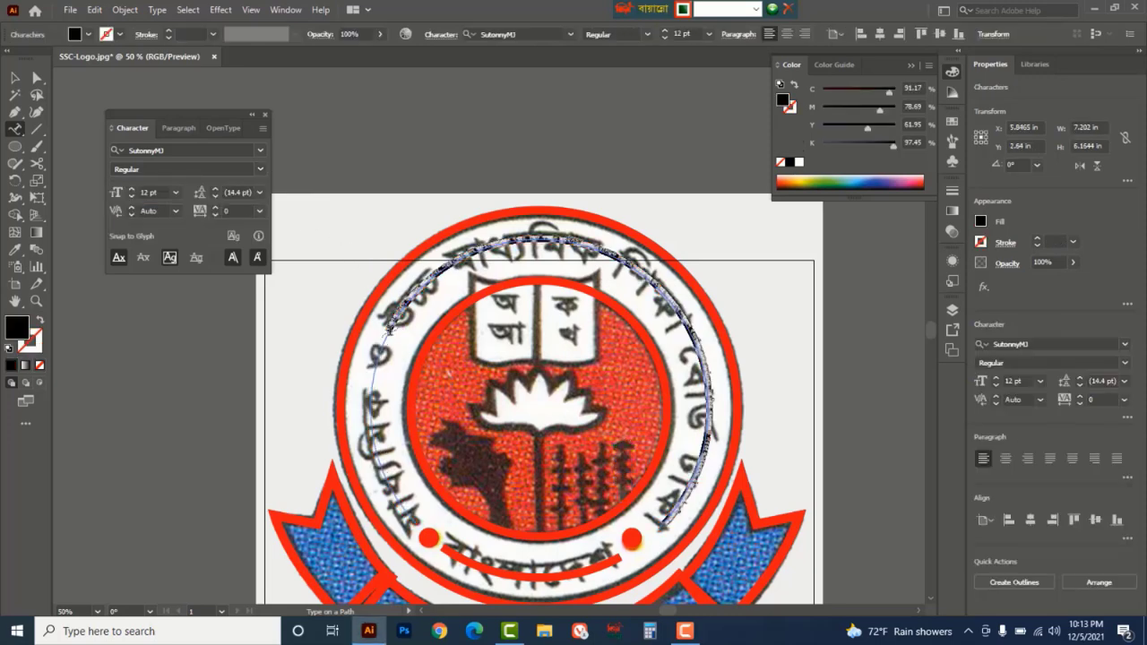
pyautogui.click(177, 192)
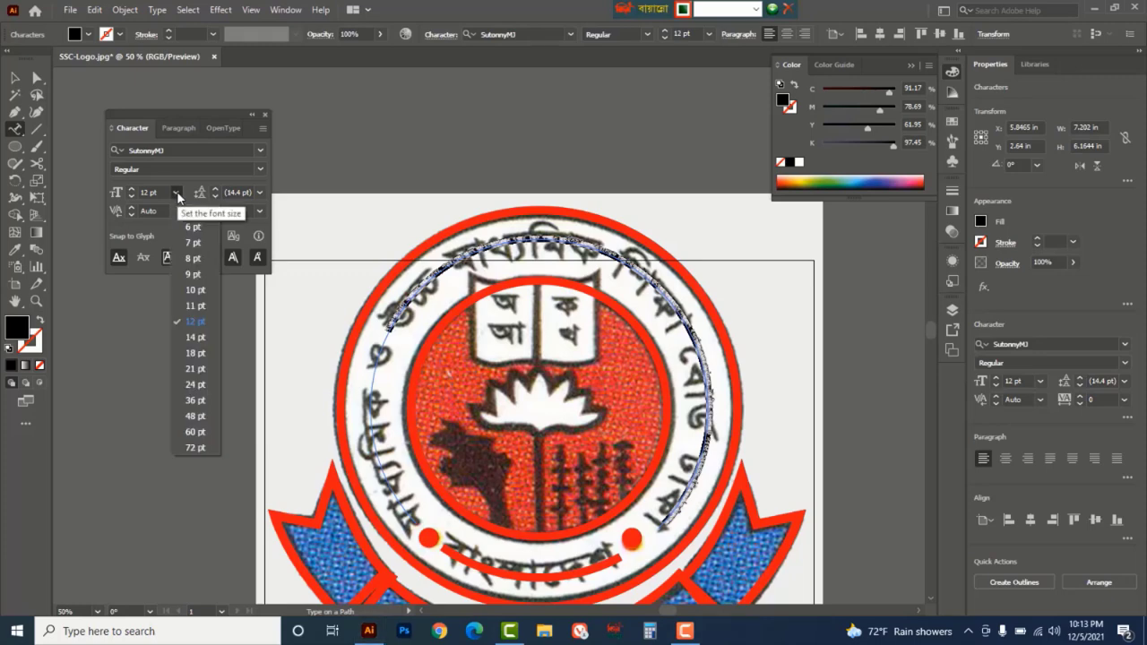
pyautogui.click(196, 448)
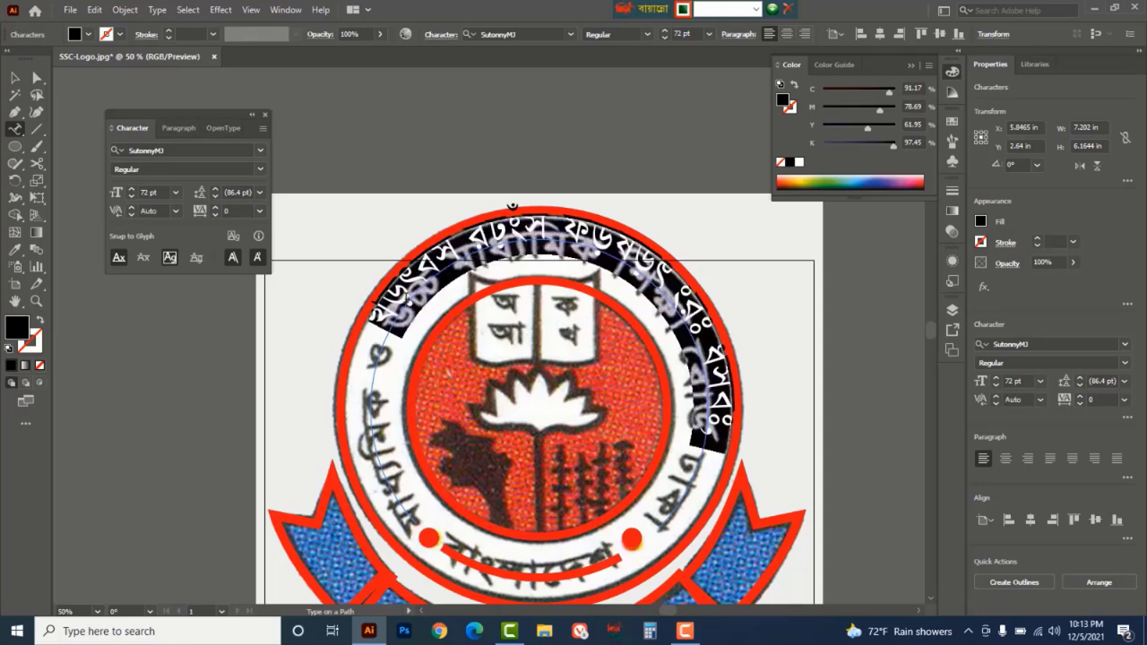
# - Replace the placeholder text with the first Bengali letter and colour it red with CMYK 0, 100, 100, 0
pyautogui.click(383, 311)
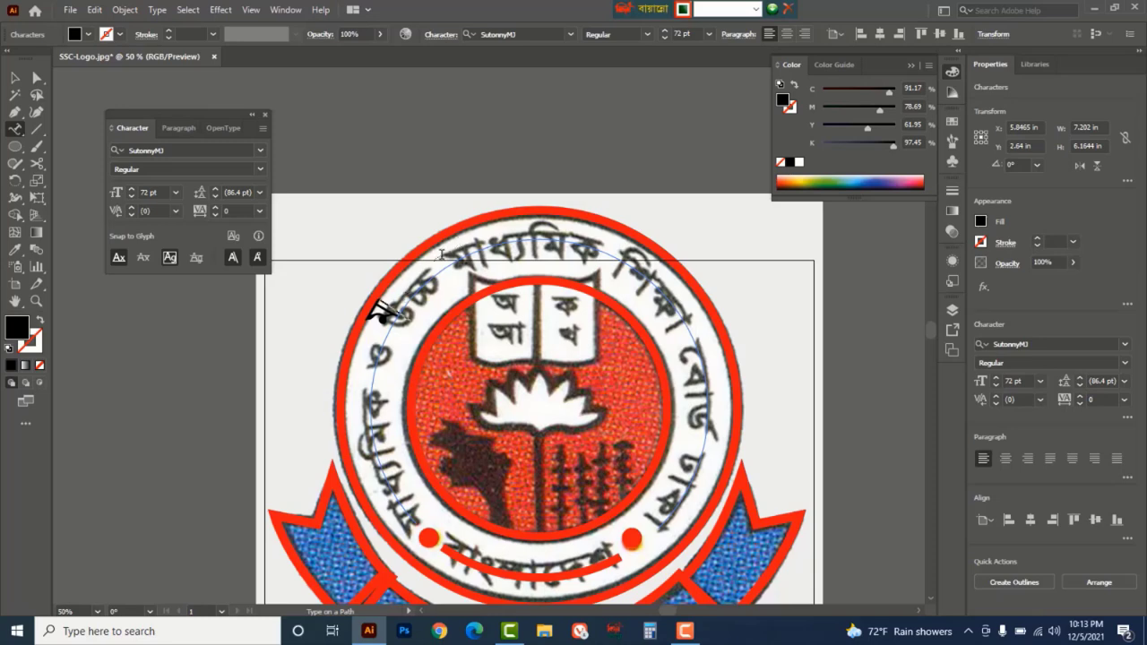
pyautogui.moveTo(383, 312); pyautogui.dragTo(375, 325)
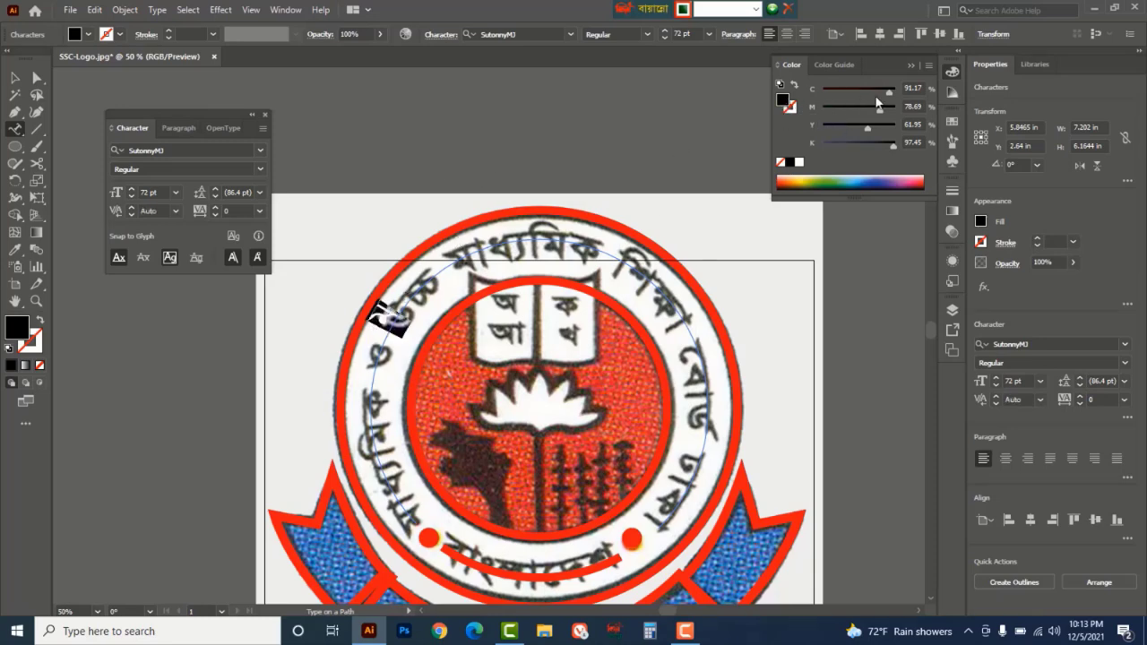
pyautogui.moveTo(888, 93); pyautogui.dragTo(820, 93)
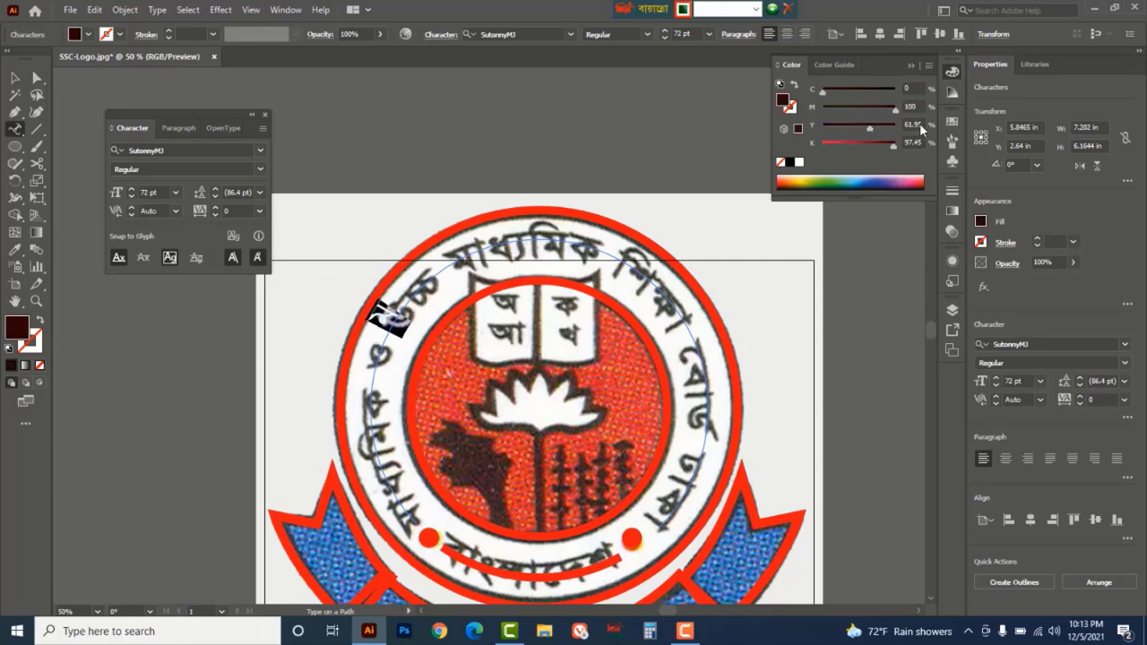
pyautogui.moveTo(894, 148); pyautogui.dragTo(743, 137)
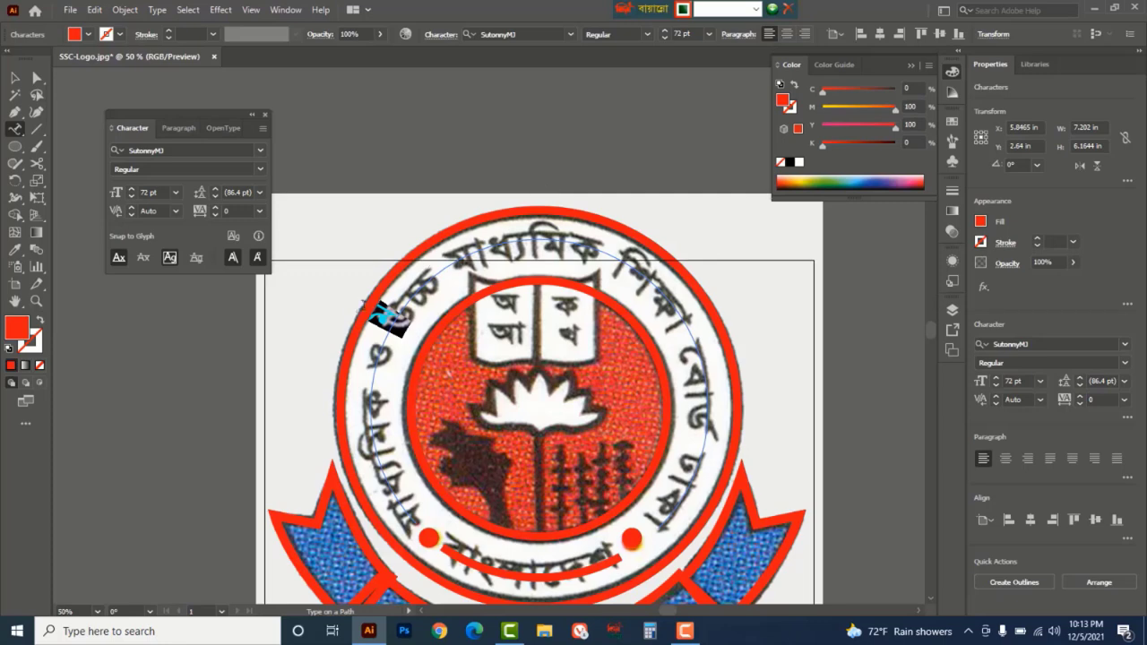
# - Enter মাধ্যমিক ও উচ্চ মাধ্যমিক শিক্ষা বোর্ড ঢাকা as the text along the upper arc
pyautogui.click(387, 314)
pyautogui.write('মা')
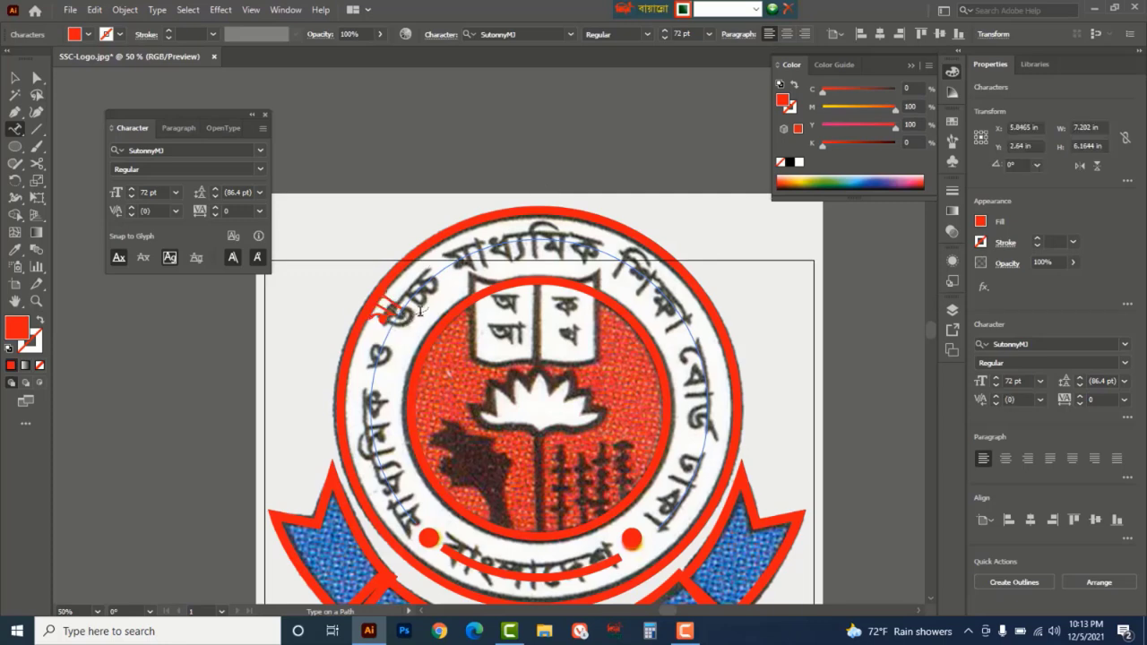
pyautogui.write('ধ্যমিক ও ')
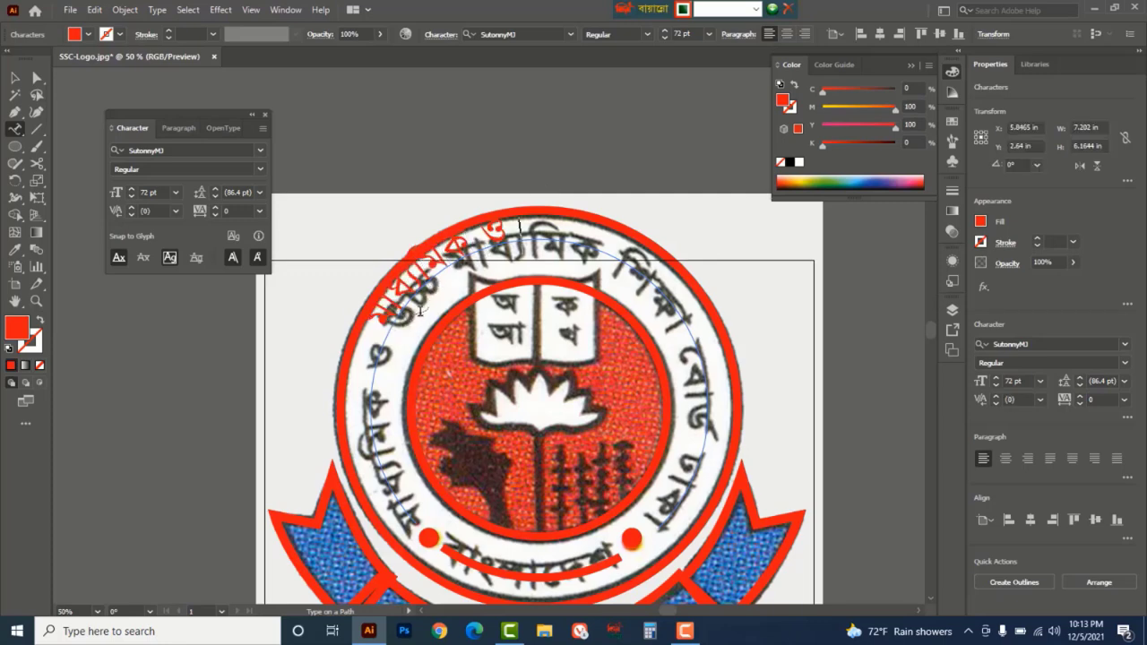
pyautogui.write('উচ্চ মাধ্যমিক')
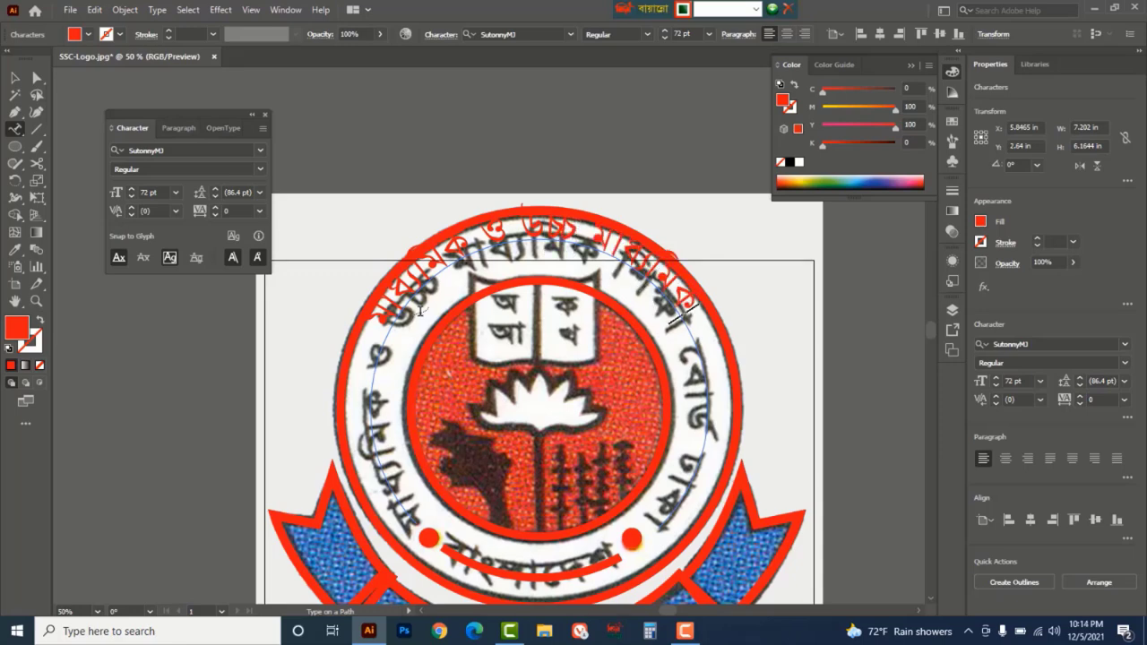
pyautogui.write(' শিক্ষা বো')
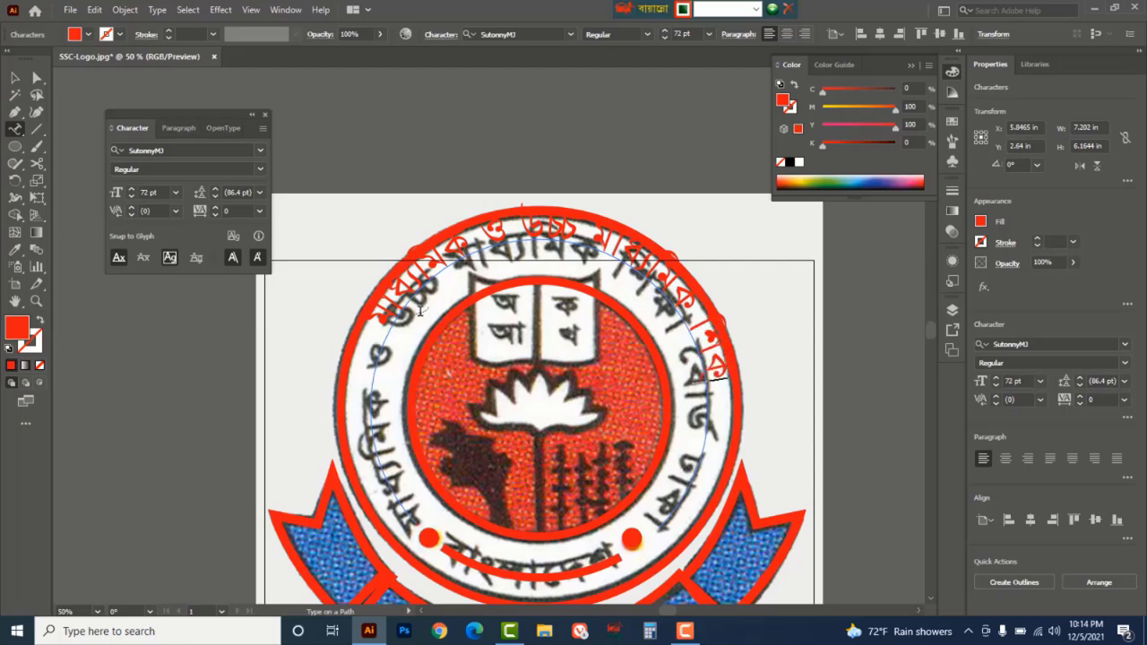
pyautogui.write('র্ড')
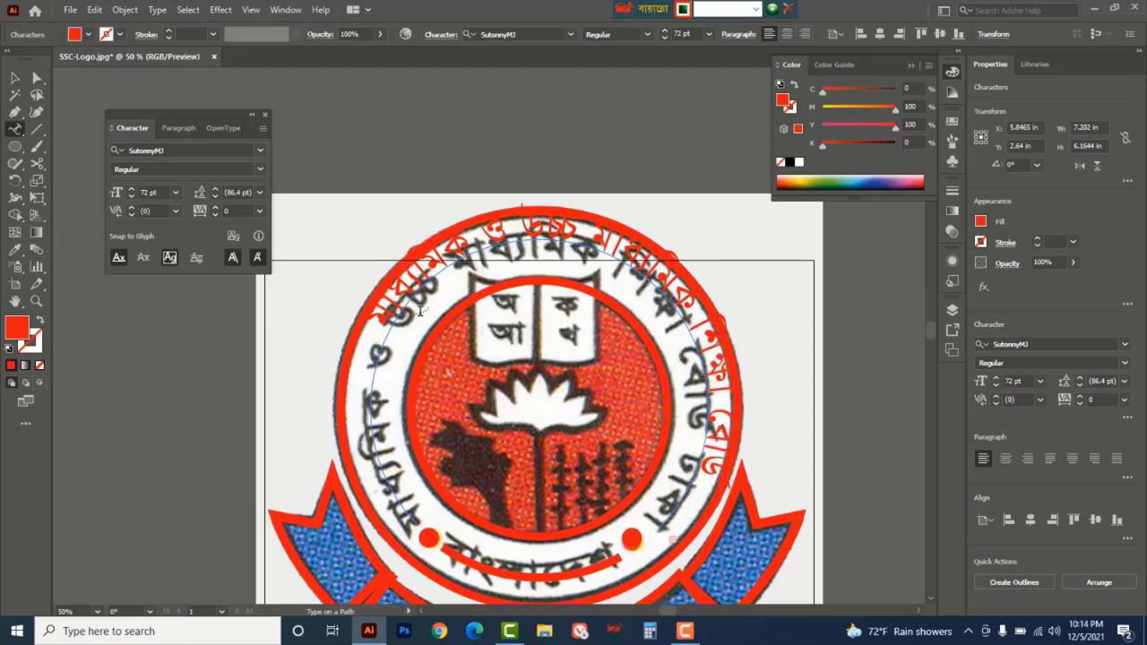
# - Slide the start of the path text to the arc's lower left end and show the full set of Character options
pyautogui.click(15, 80)
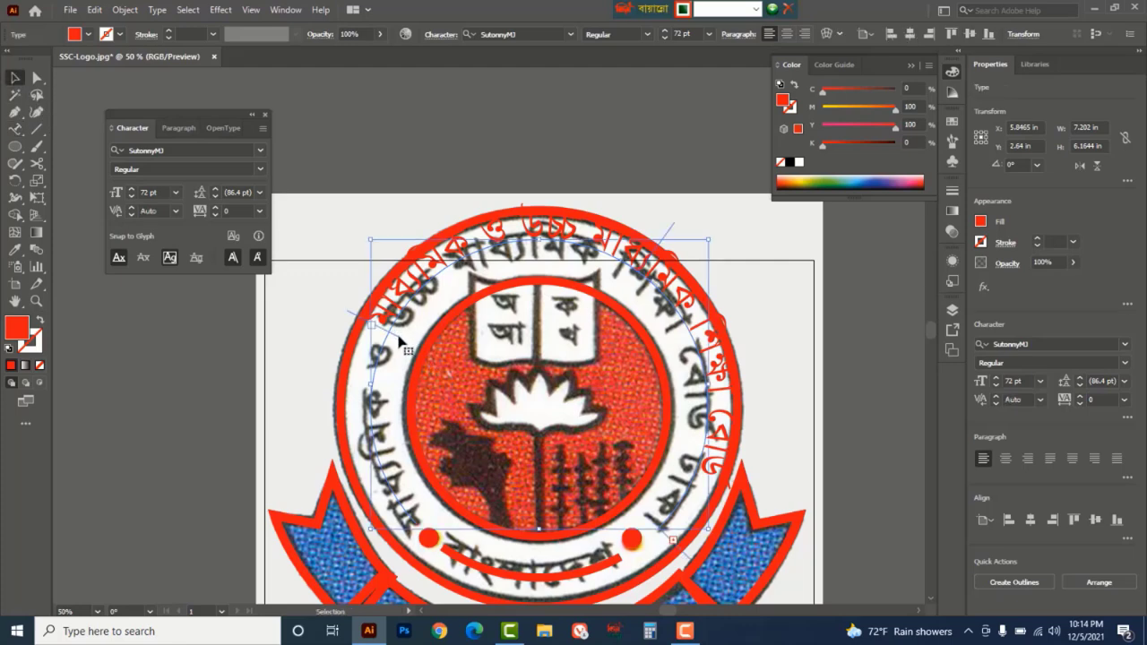
pyautogui.moveTo(401, 337); pyautogui.dragTo(432, 520)
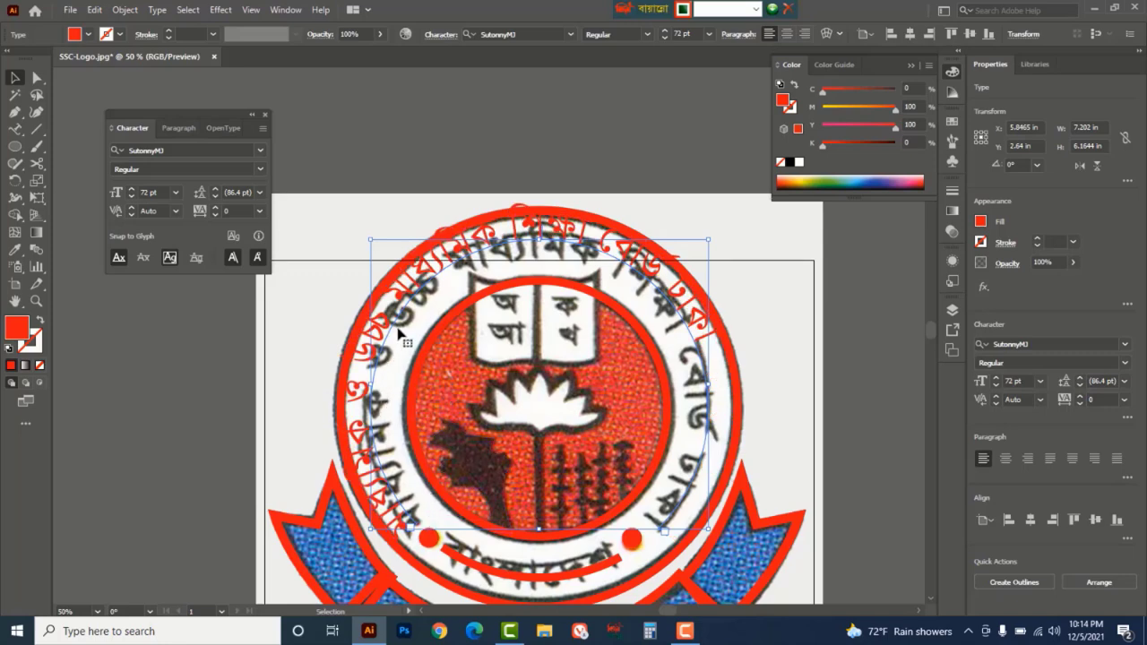
pyautogui.click(263, 133)
pyautogui.click(302, 134)
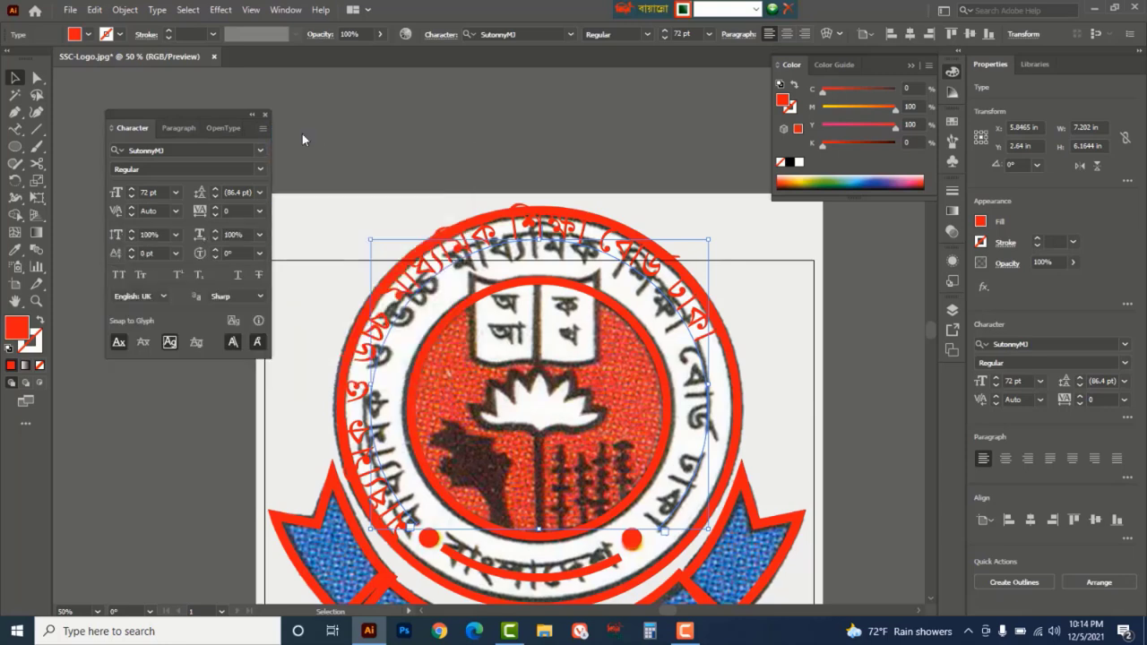
# - Set the upper path text's baseline shift to -24 pt so it sits inside the white ring
pyautogui.click(131, 257)
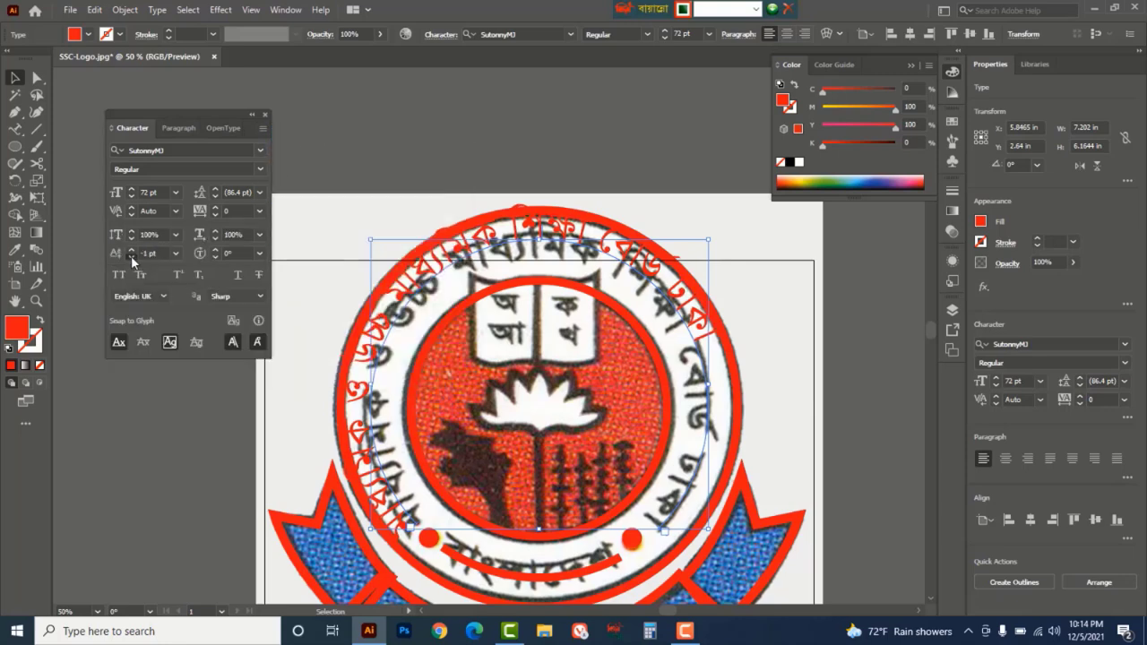
pyautogui.click(131, 257)
pyautogui.click(131, 257)
pyautogui.click(131, 257)
pyautogui.click(131, 257)
pyautogui.click(131, 257)
pyautogui.click(131, 257)
pyautogui.click(131, 257)
pyautogui.click(131, 257)
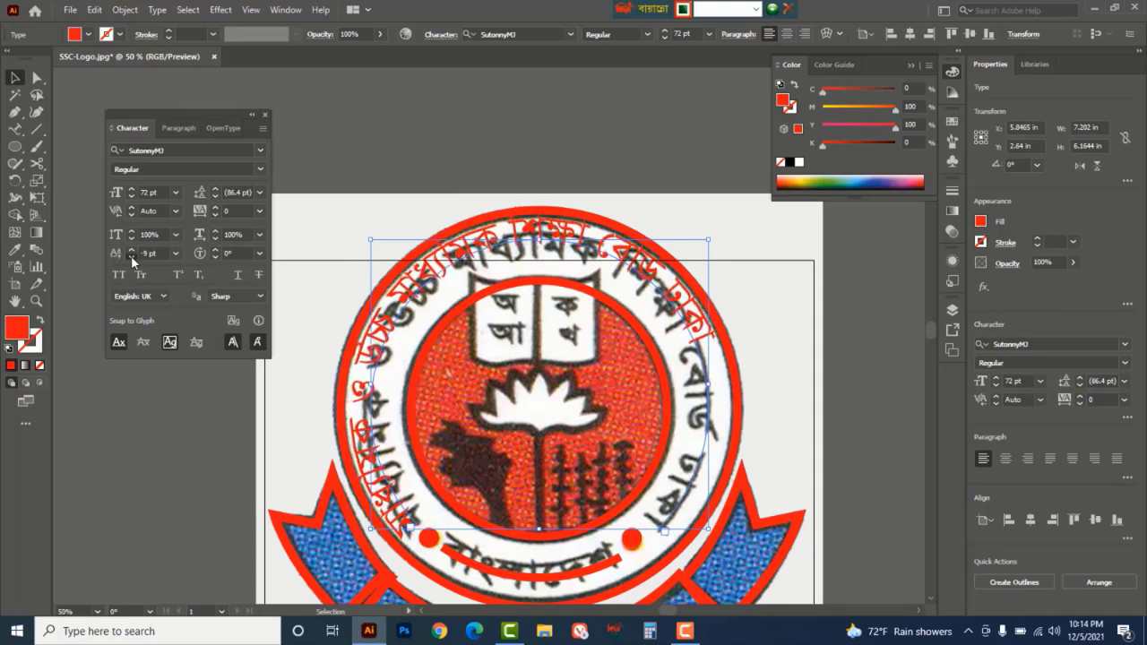
pyautogui.click(131, 257)
pyautogui.click(130, 257)
pyautogui.click(131, 257)
pyautogui.click(131, 257)
pyautogui.click(131, 255)
pyautogui.click(131, 255)
pyautogui.click(132, 255)
pyautogui.click(132, 255)
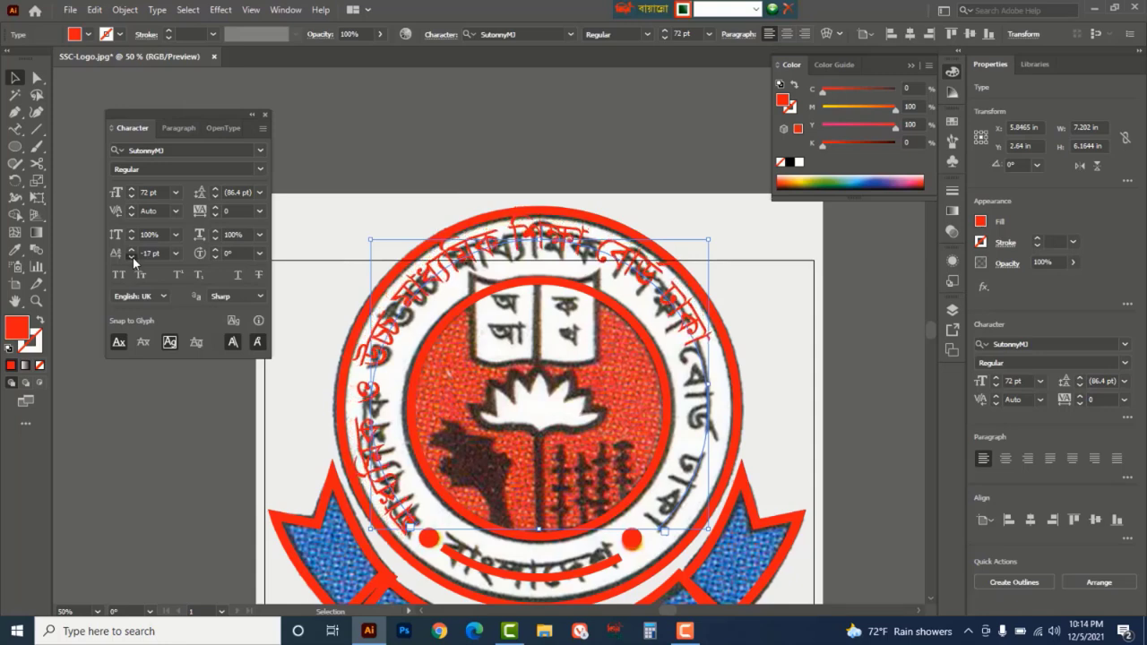
pyautogui.click(133, 257)
pyautogui.click(133, 257)
pyautogui.click(132, 257)
pyautogui.click(133, 257)
pyautogui.click(132, 257)
pyautogui.click(133, 257)
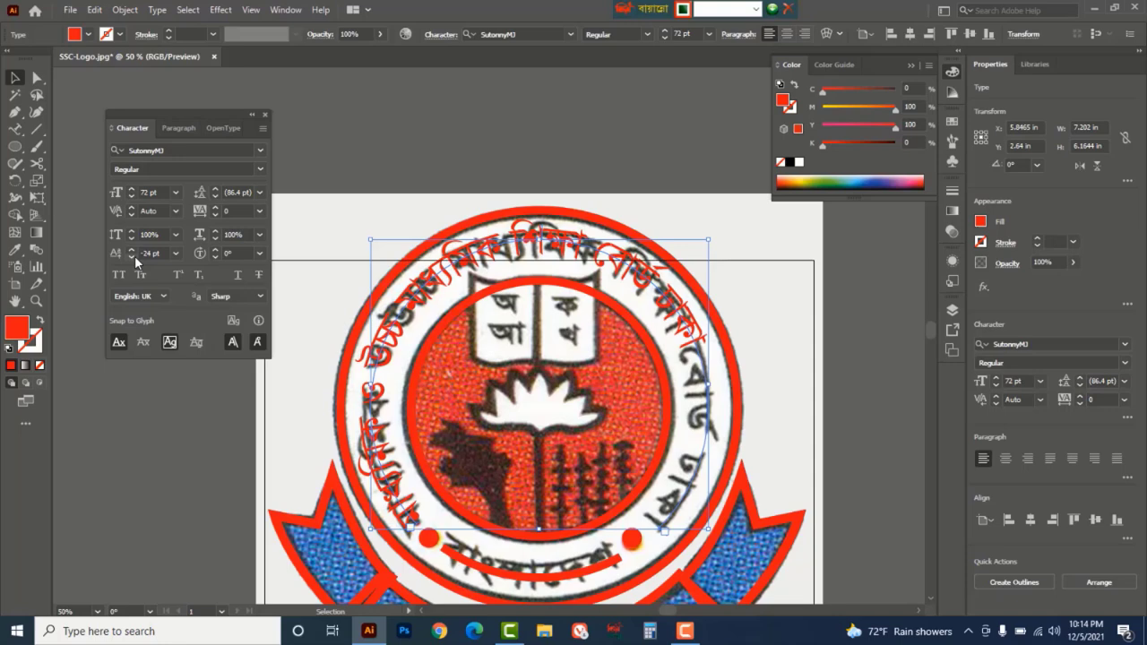
# - Widen the upper path text to a horizontal scale of 133% to match the scanned lettering
pyautogui.click(215, 232)
pyautogui.click(216, 230)
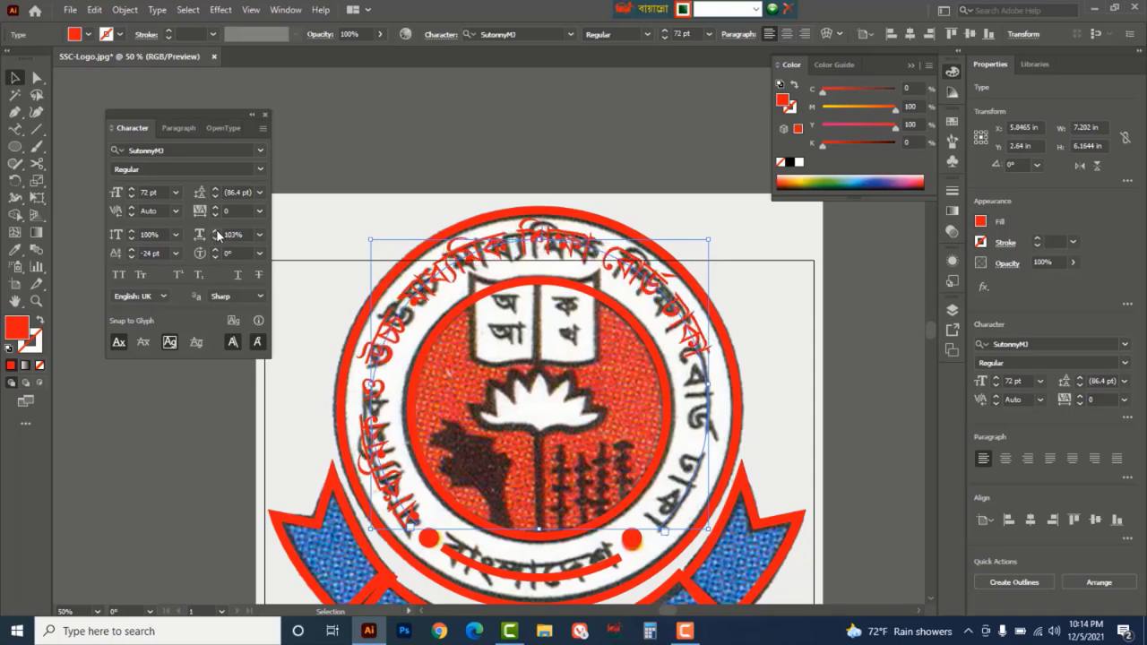
pyautogui.click(216, 230)
pyautogui.click(216, 231)
pyautogui.click(216, 231)
pyautogui.click(216, 232)
pyautogui.click(216, 231)
pyautogui.click(216, 231)
pyautogui.click(216, 231)
pyautogui.click(216, 232)
pyautogui.click(216, 231)
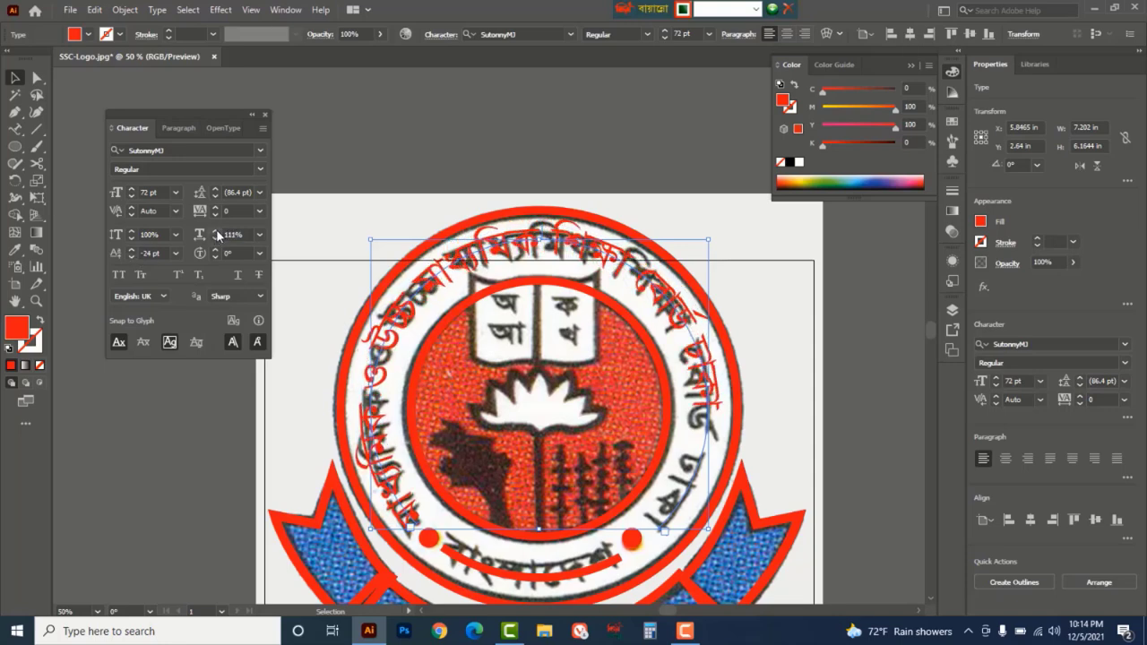
pyautogui.click(213, 232)
pyautogui.click(213, 231)
pyautogui.click(213, 231)
pyautogui.click(213, 232)
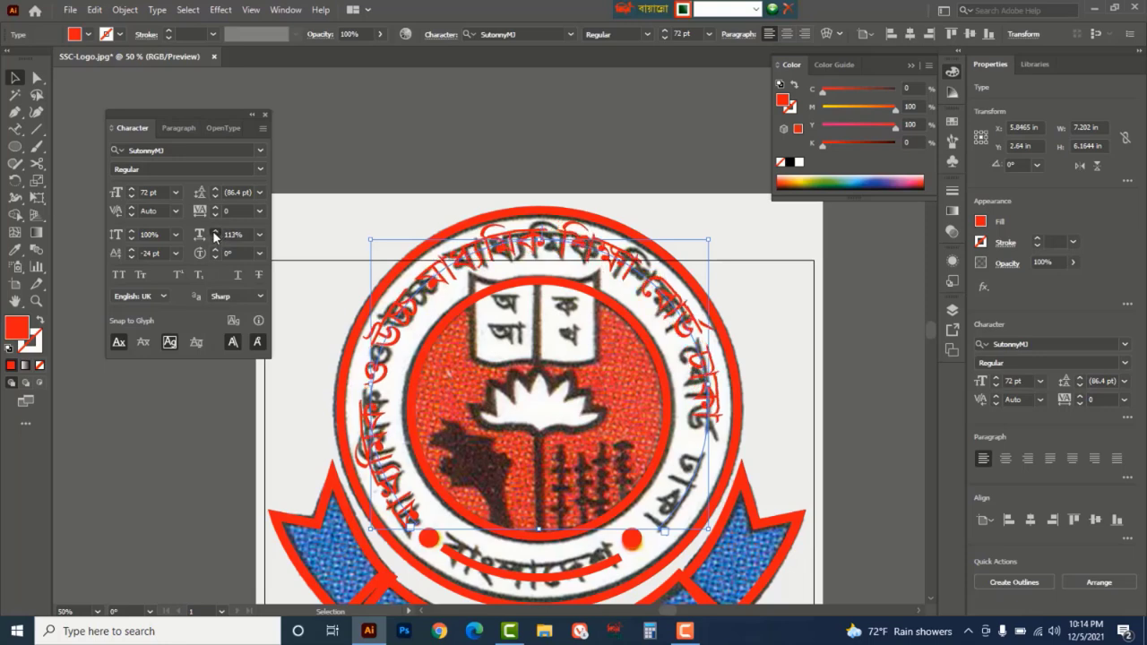
pyautogui.click(214, 231)
pyautogui.click(213, 232)
pyautogui.click(213, 231)
pyautogui.click(214, 231)
pyautogui.click(214, 231)
pyautogui.click(214, 231)
pyautogui.click(214, 231)
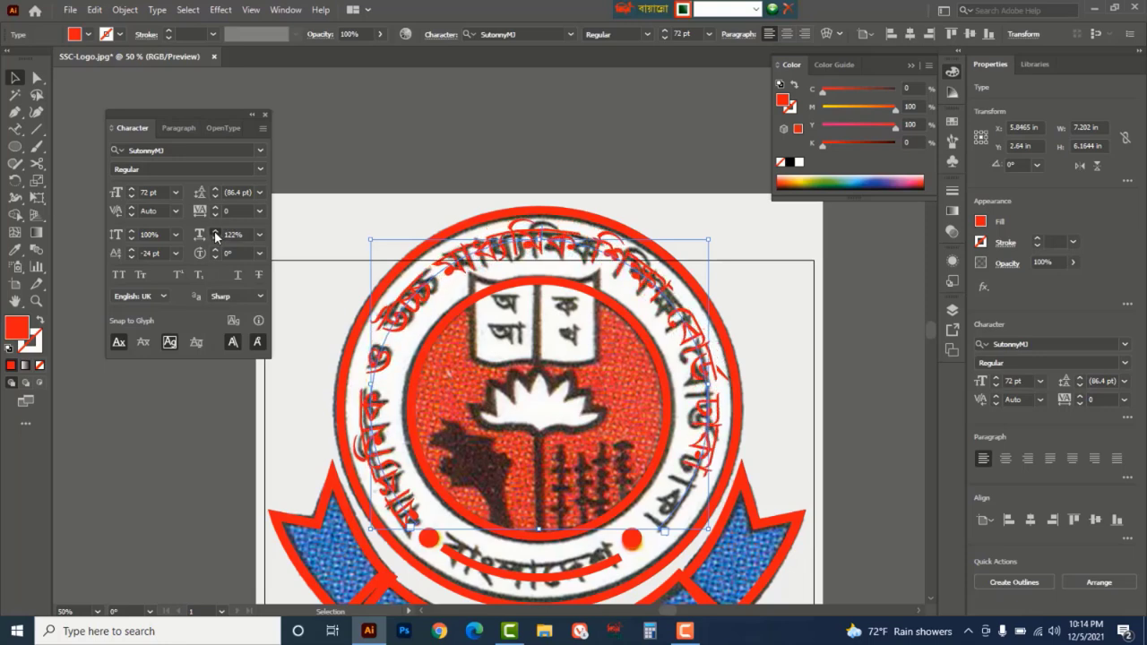
pyautogui.click(215, 231)
pyautogui.click(215, 231)
pyautogui.click(215, 231)
pyautogui.click(215, 232)
pyautogui.click(216, 231)
pyautogui.click(216, 231)
pyautogui.click(216, 231)
pyautogui.click(216, 231)
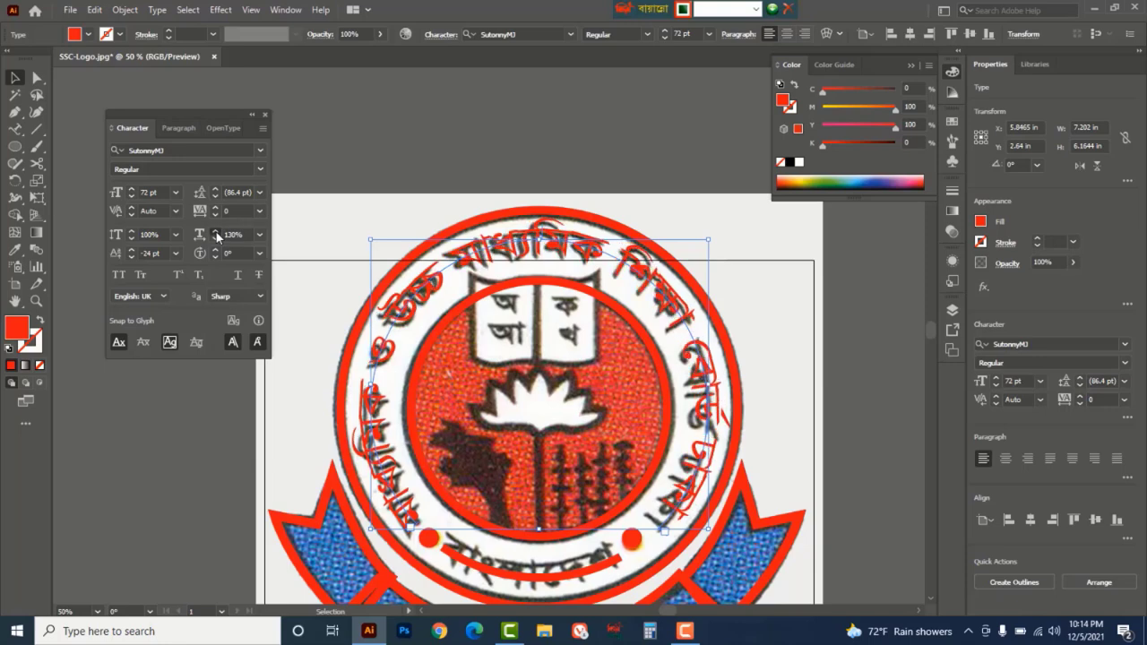
pyautogui.click(216, 231)
pyautogui.click(215, 231)
pyautogui.click(216, 231)
pyautogui.click(216, 231)
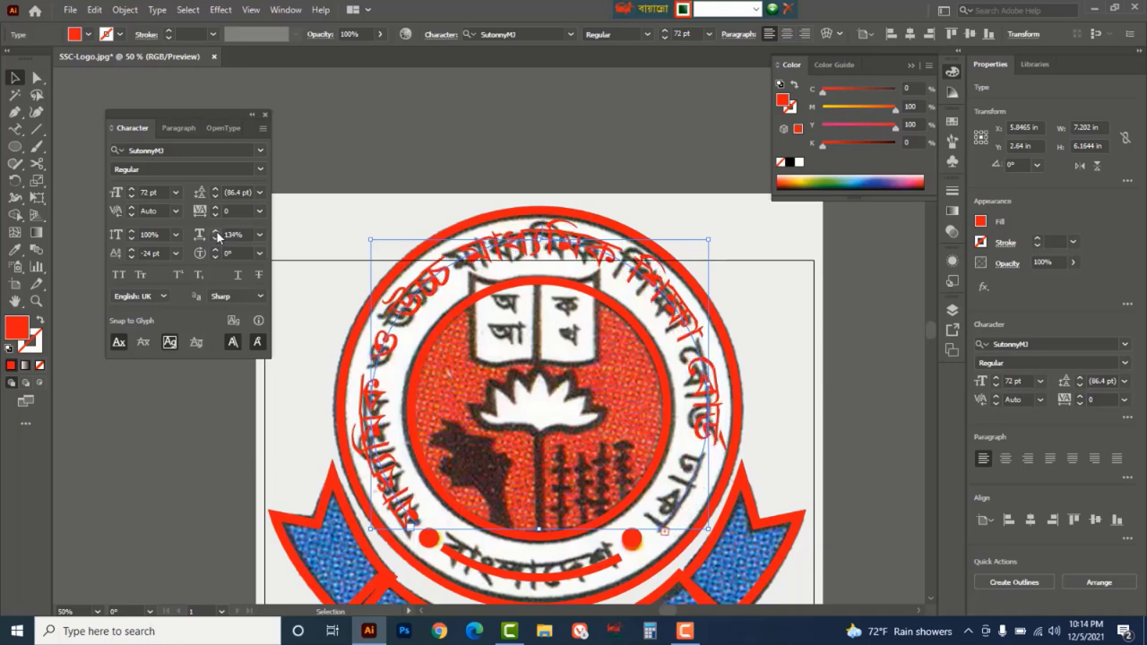
pyautogui.click(214, 239)
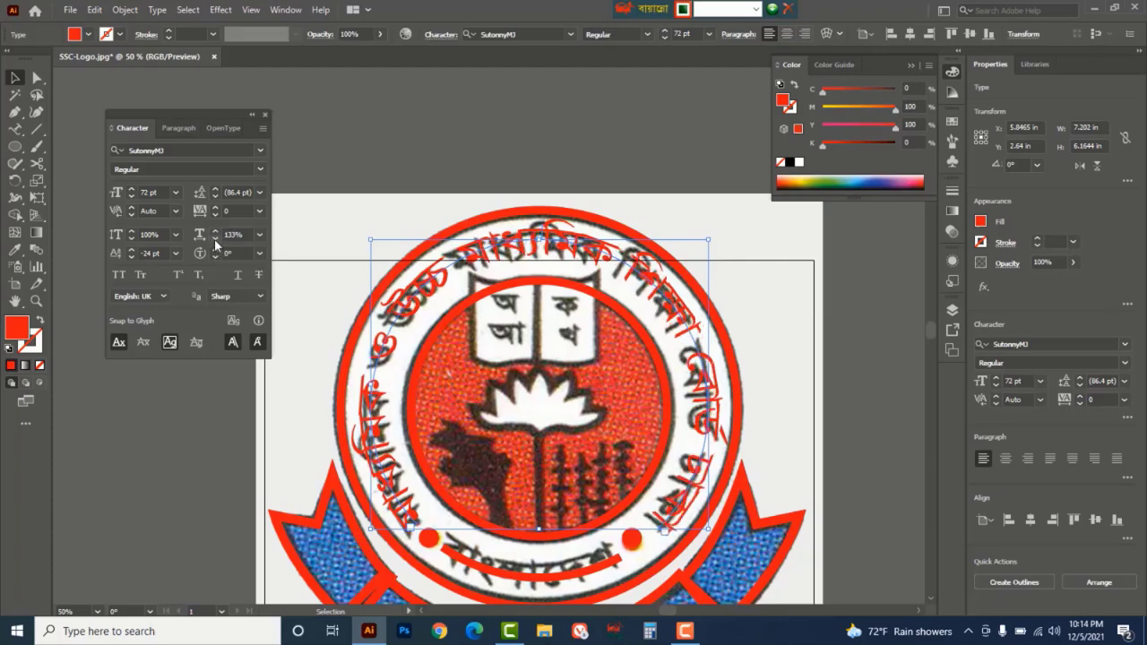
# - Lower the upper path text further with a baseline shift of -31 pt
pyautogui.scroll(-5, 466, 404)
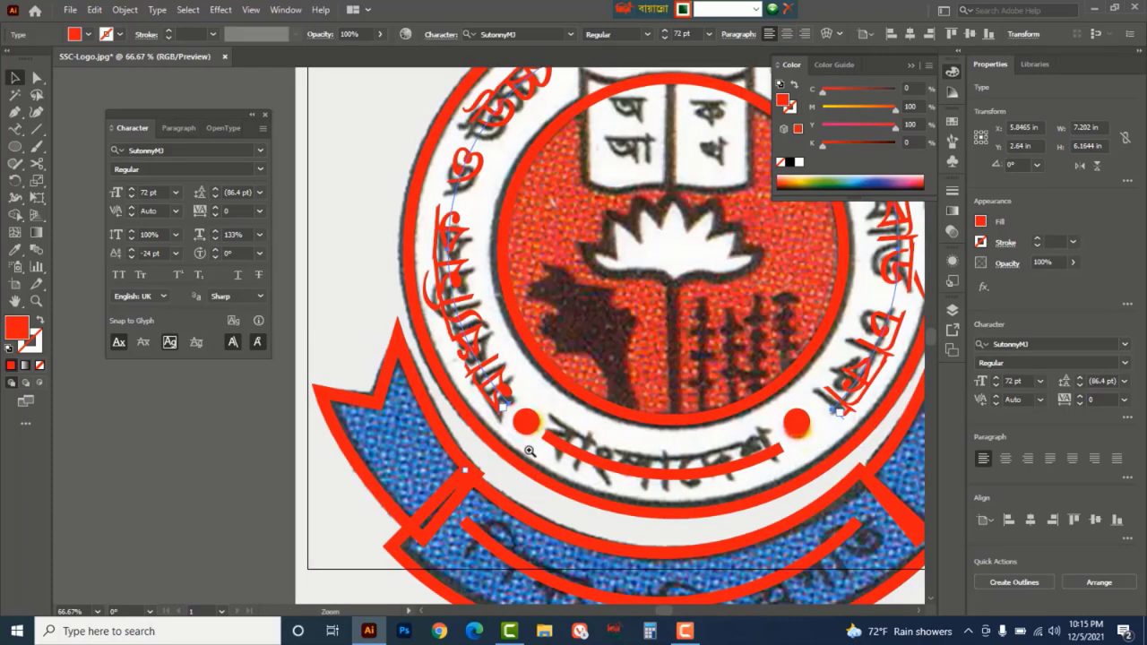
pyautogui.press('t')
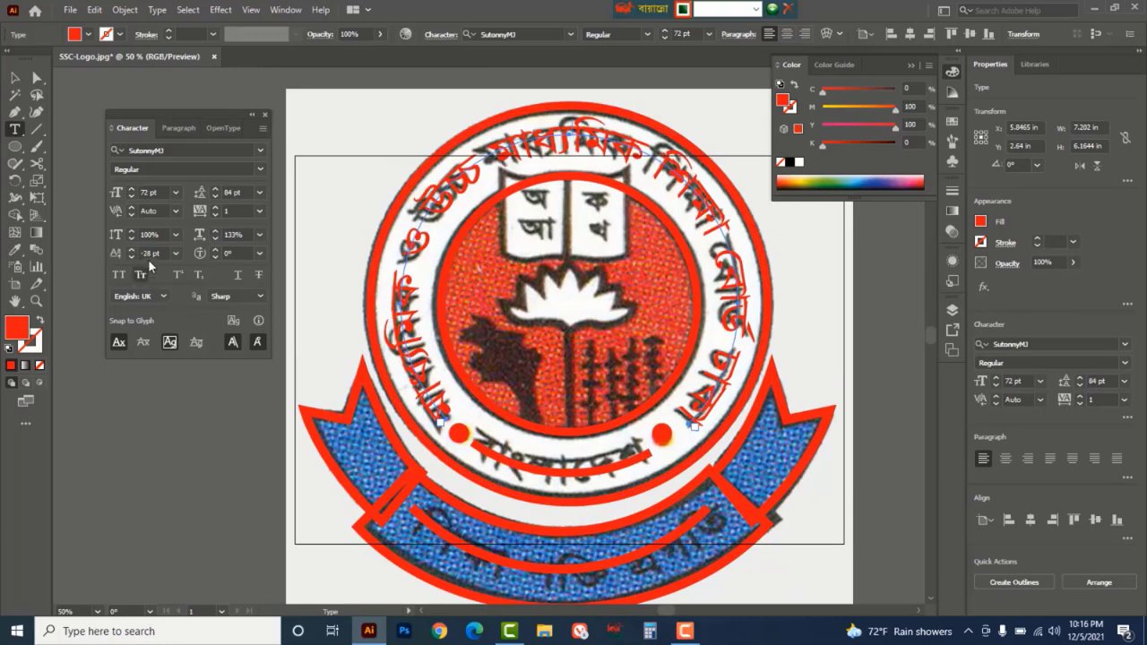
pyautogui.press('Down')
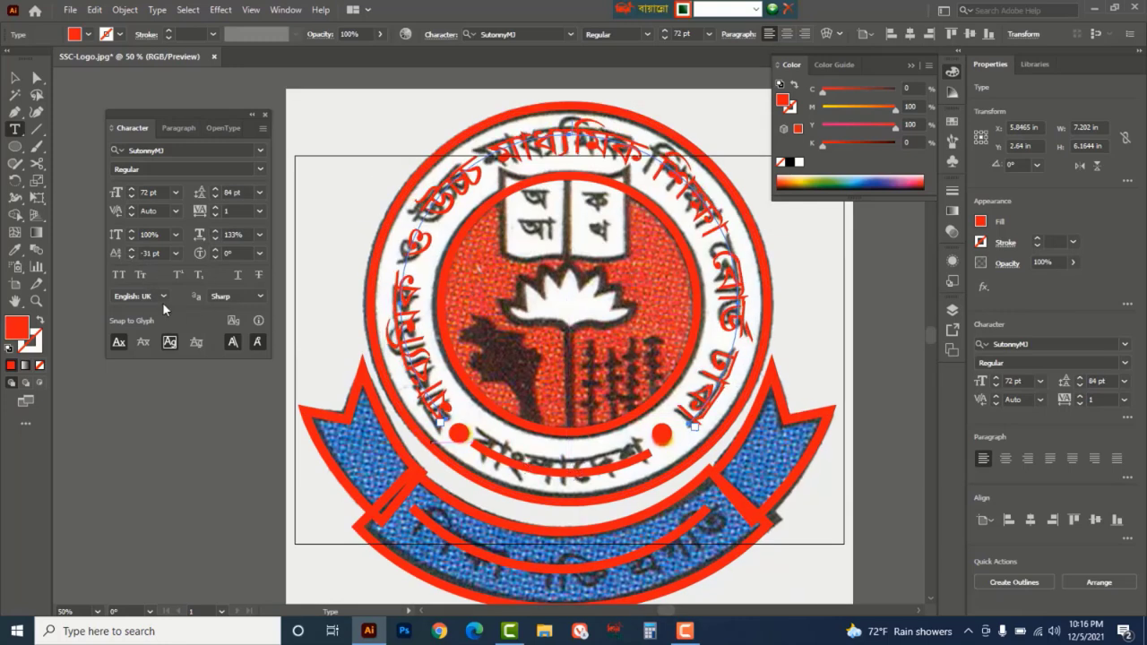
# - Place path text reading বাংলাদেশ on the short arc between the two red dots
pyautogui.moveTo(17, 133); pyautogui.dragTo(82, 165)
pyautogui.click(517, 461)
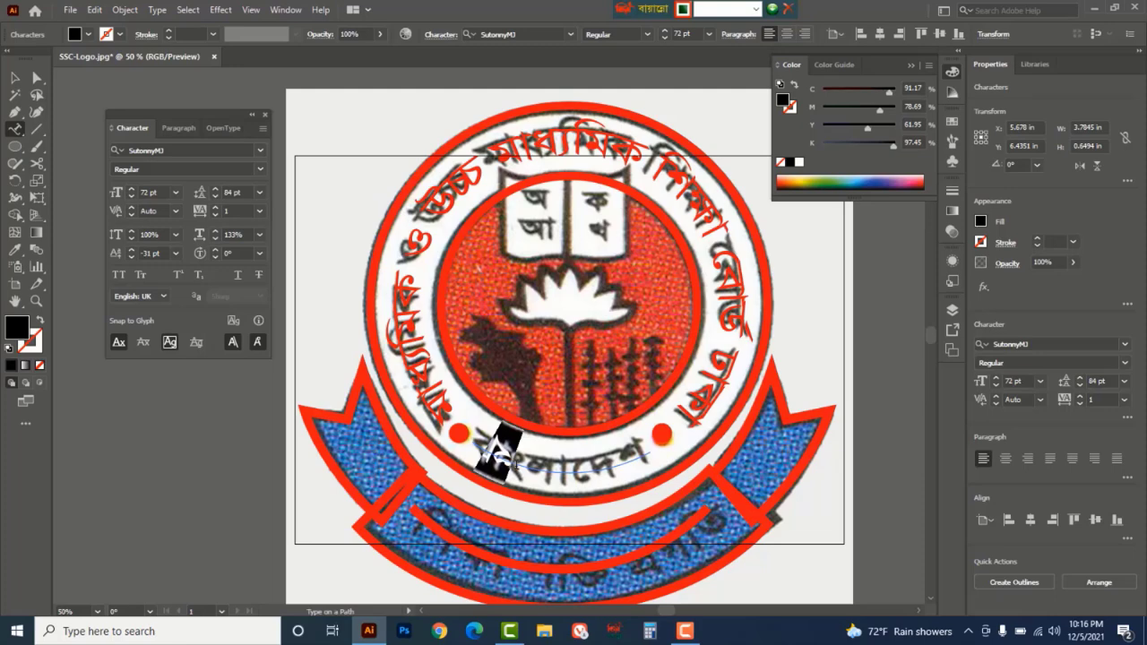
pyautogui.press('BackSpace')
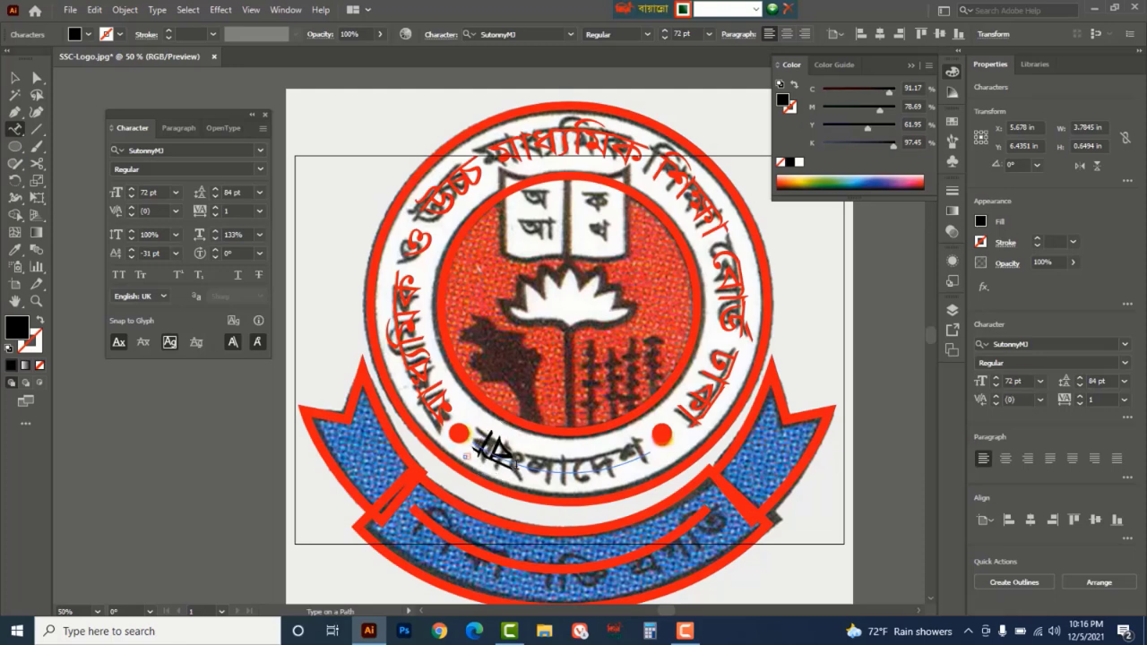
# - Extend the lower path text's range to the short arc's right end so the whole word fits
pyautogui.click(14, 78)
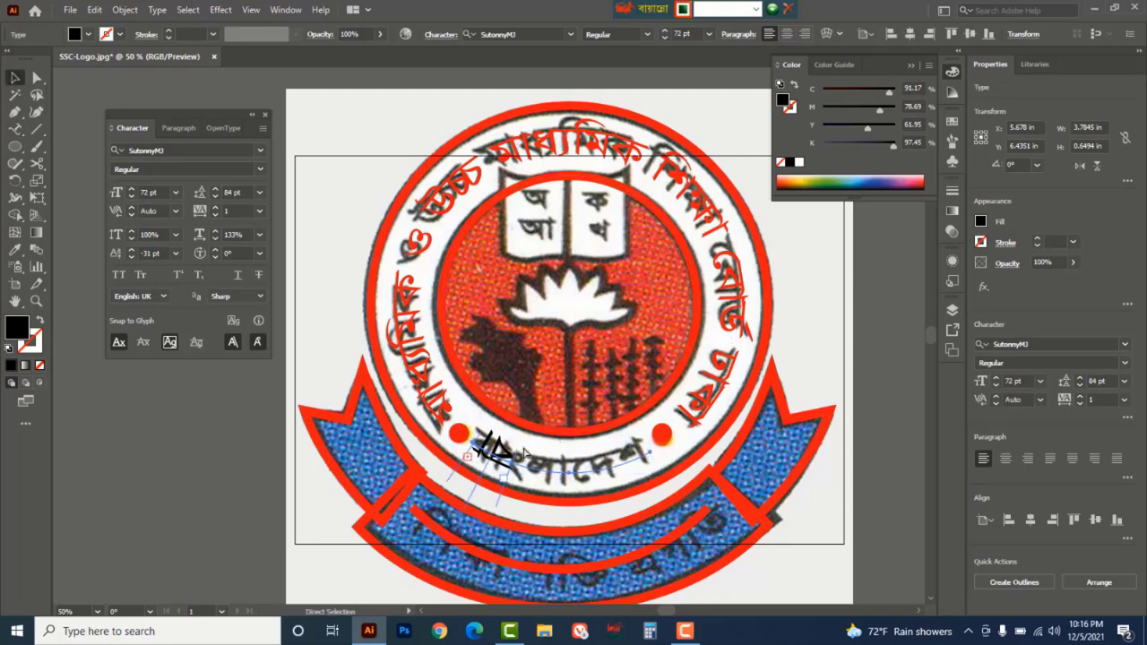
pyautogui.hotkey('ctrl', '+')
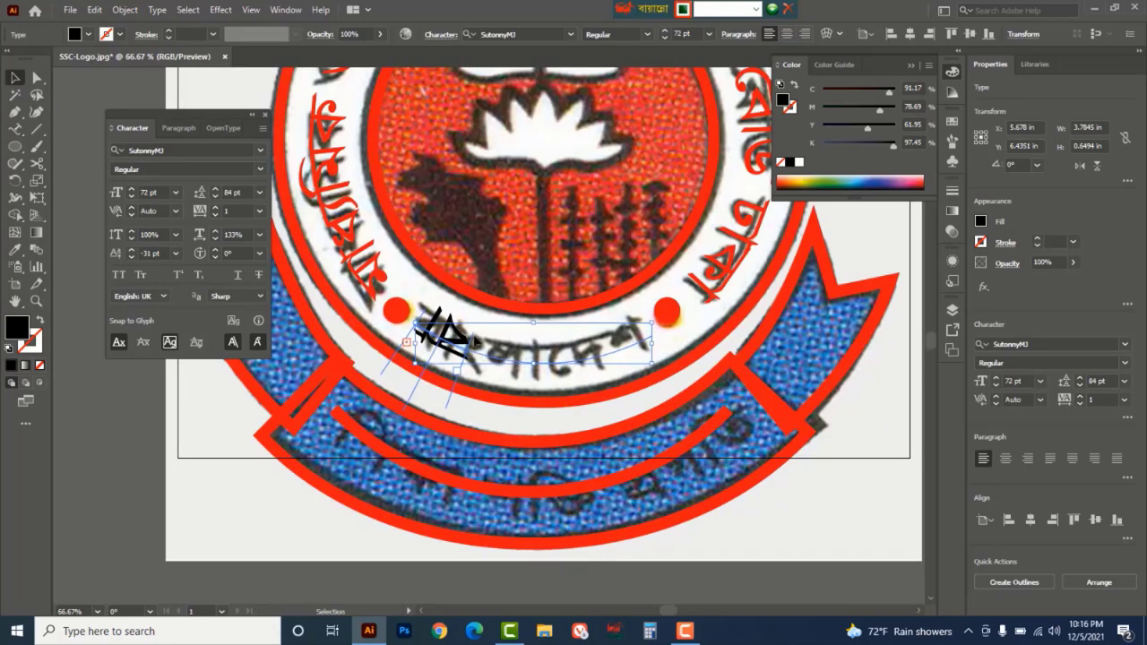
pyautogui.moveTo(472, 343); pyautogui.dragTo(639, 348)
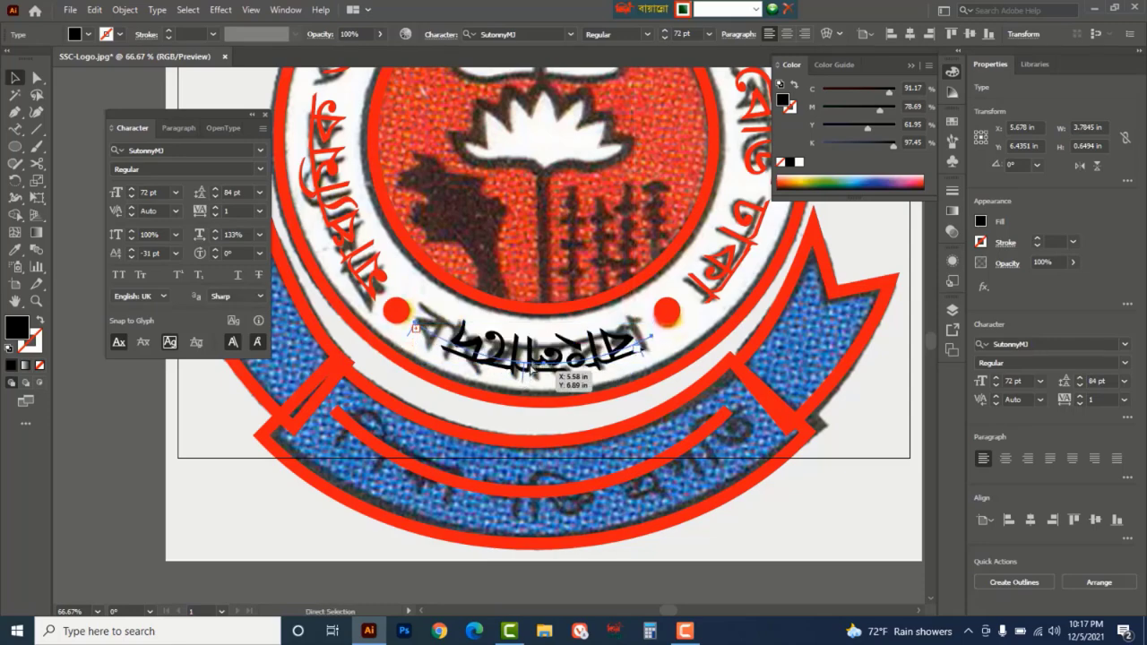
pyautogui.scroll(1, 593, 382)
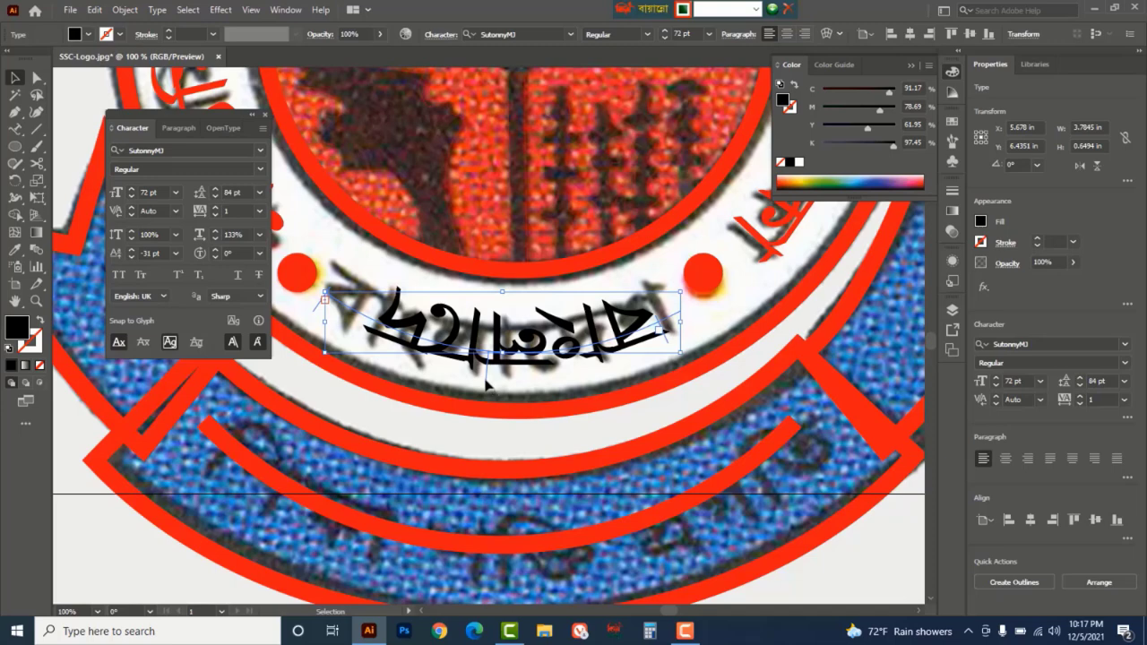
# - Flip the বাংলাদেশ path text to the other side of its arc and reduce its font size to 64 pt
pyautogui.moveTo(487, 383); pyautogui.dragTo(489, 315)
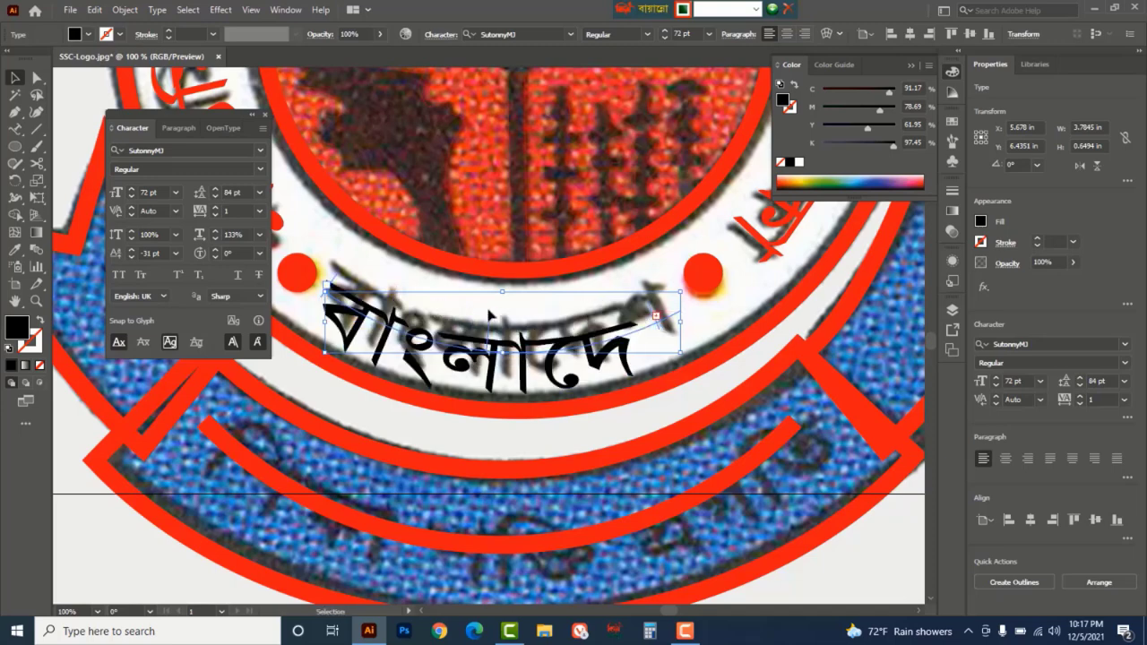
pyautogui.click(132, 197)
pyautogui.click(133, 196)
pyautogui.click(133, 196)
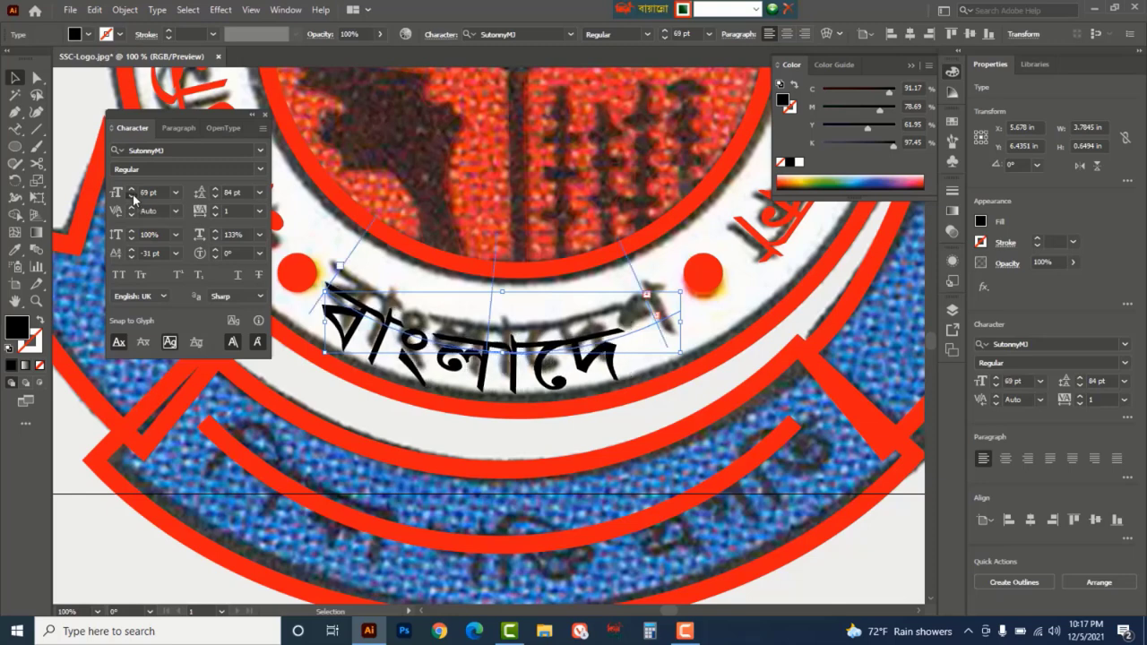
pyautogui.click(133, 196)
pyautogui.click(132, 197)
pyautogui.click(132, 196)
pyautogui.click(133, 196)
pyautogui.click(133, 196)
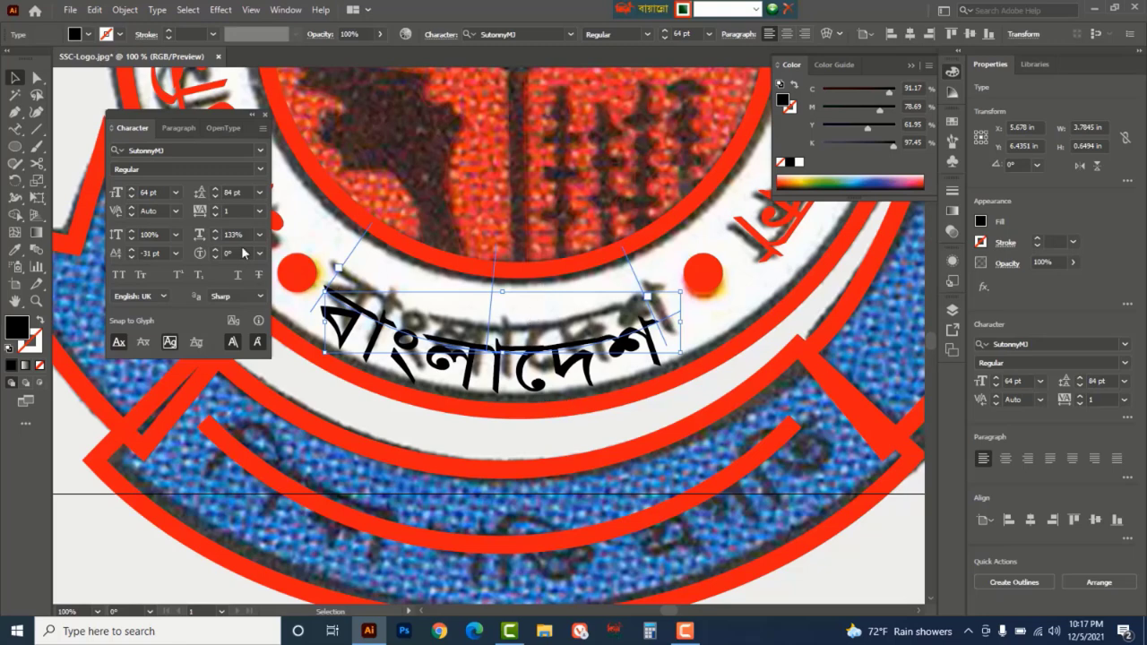
# - Raise the বাংলাদেশ path text to a baseline shift of -13 pt to match the scanned lettering
pyautogui.click(132, 249)
pyautogui.click(131, 250)
pyautogui.click(132, 249)
pyautogui.click(132, 249)
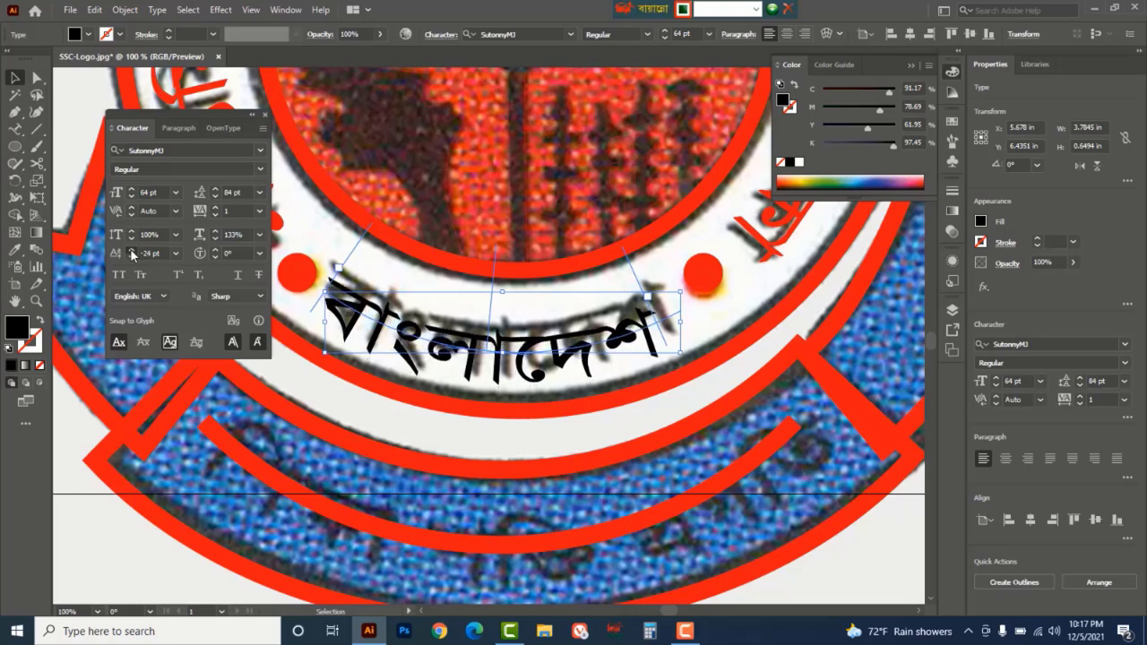
pyautogui.click(132, 251)
pyautogui.click(131, 251)
pyautogui.click(132, 251)
pyautogui.click(132, 251)
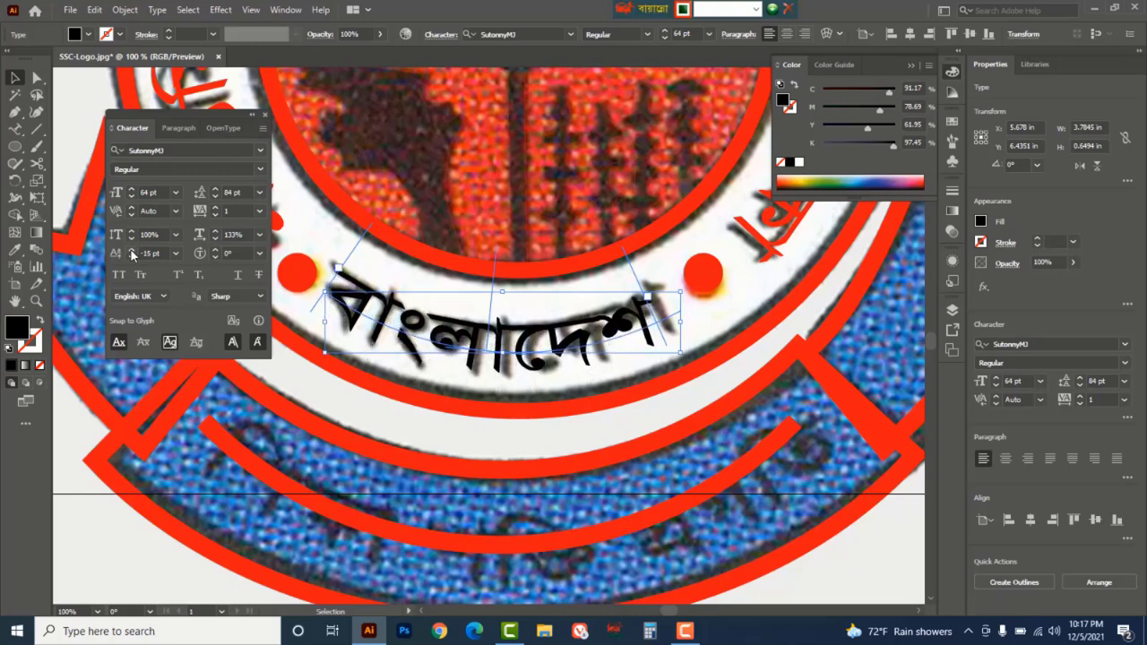
pyautogui.click(132, 251)
pyautogui.click(132, 251)
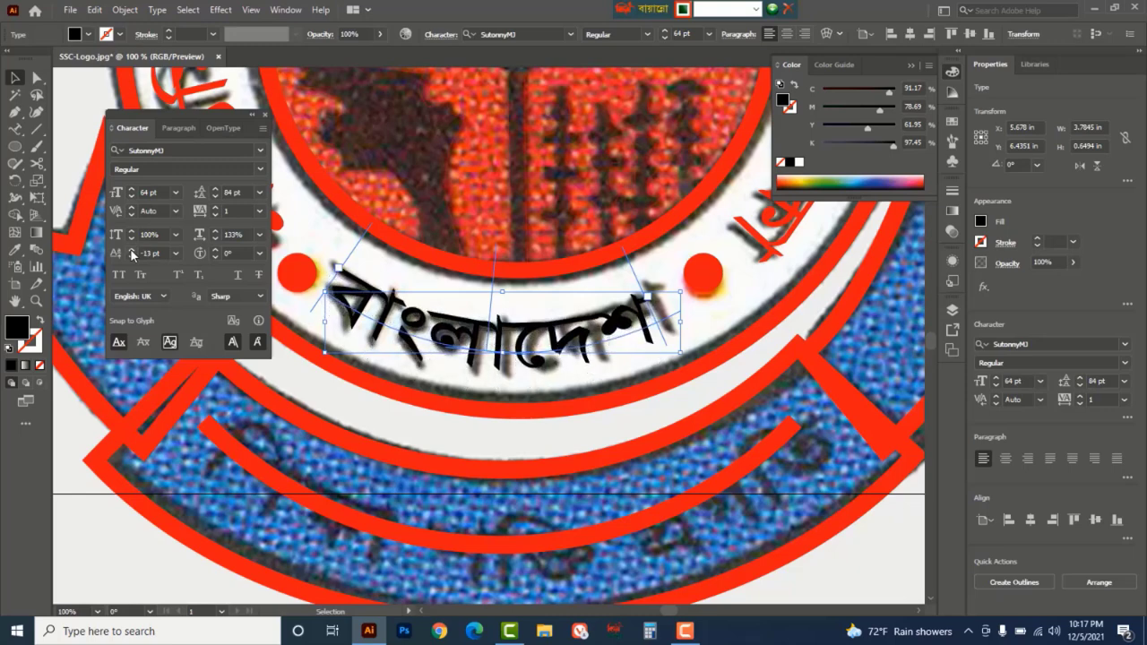
# - Extend the বাংলাদেশ text range towards the arc's right end and increase its tracking to 22
pyautogui.click(215, 207)
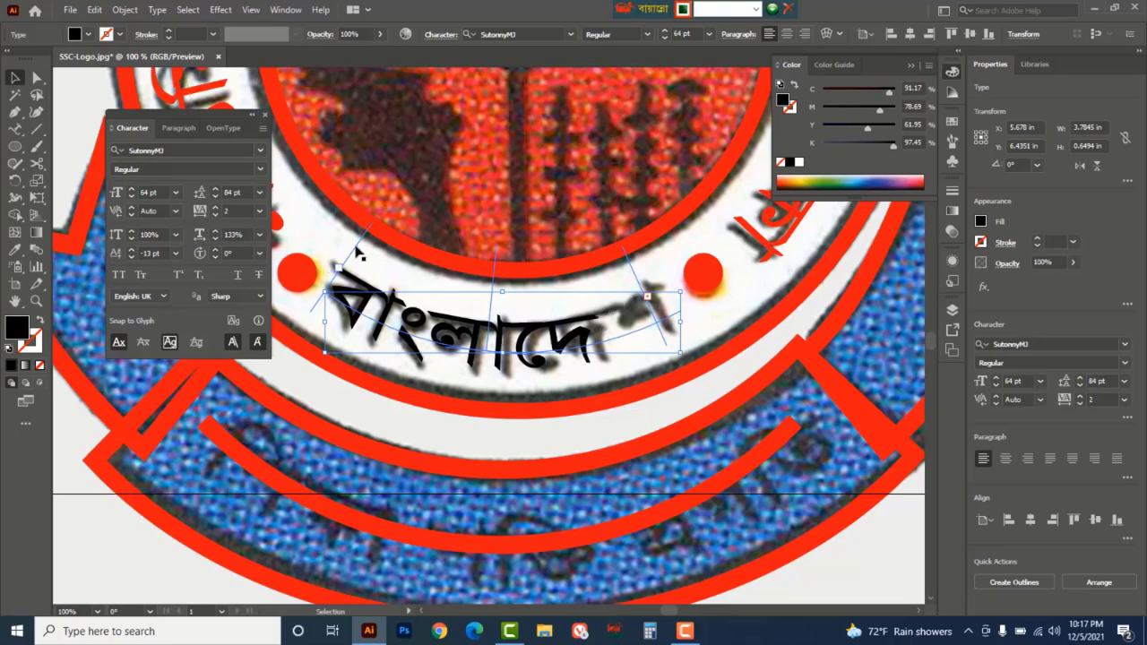
pyautogui.moveTo(649, 303); pyautogui.dragTo(664, 301)
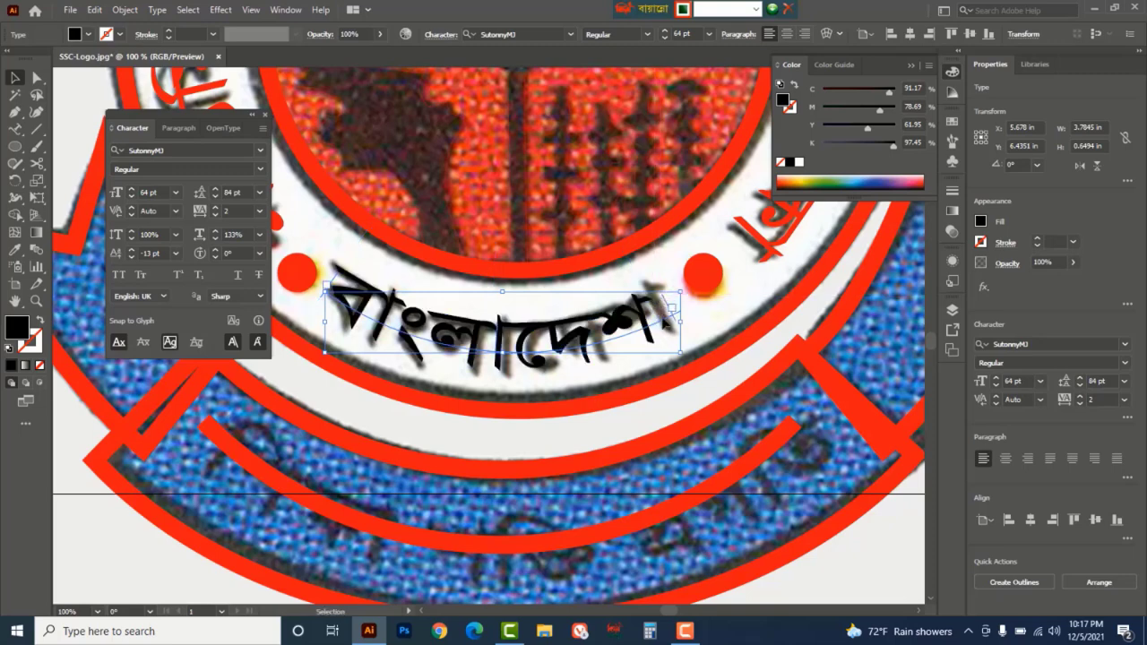
pyautogui.click(215, 205)
pyautogui.click(214, 205)
pyautogui.click(215, 205)
pyautogui.click(214, 205)
pyautogui.click(214, 205)
pyautogui.click(214, 205)
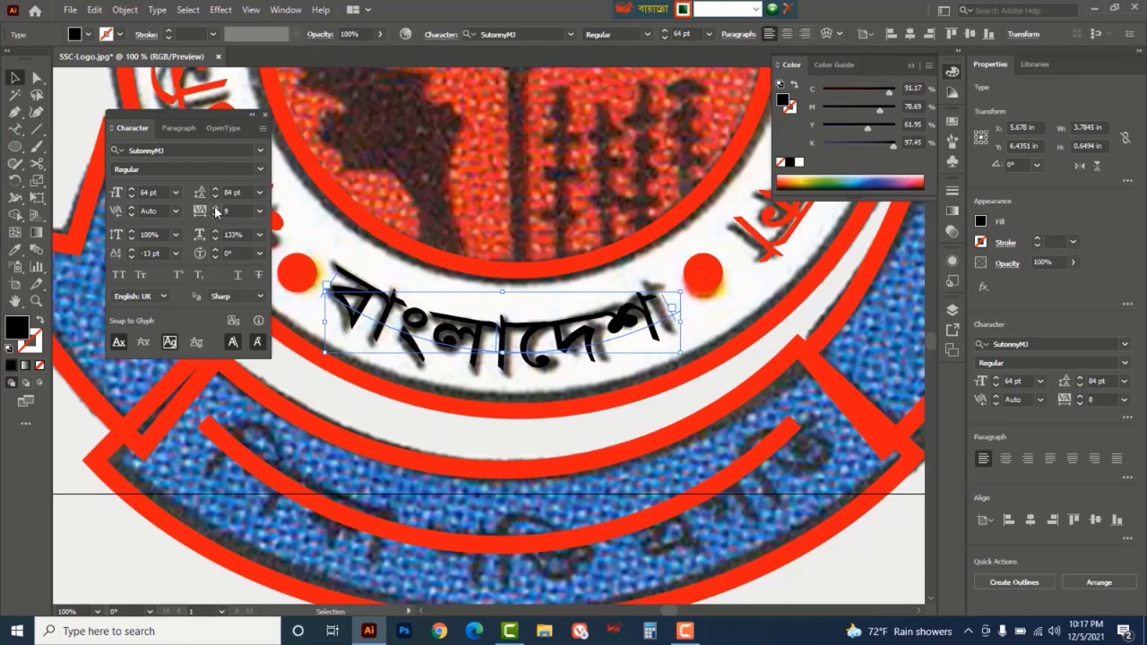
pyautogui.click(214, 205)
pyautogui.click(214, 205)
pyautogui.click(214, 205)
pyautogui.click(214, 205)
pyautogui.click(214, 205)
pyautogui.click(214, 205)
pyautogui.click(215, 205)
pyautogui.click(215, 206)
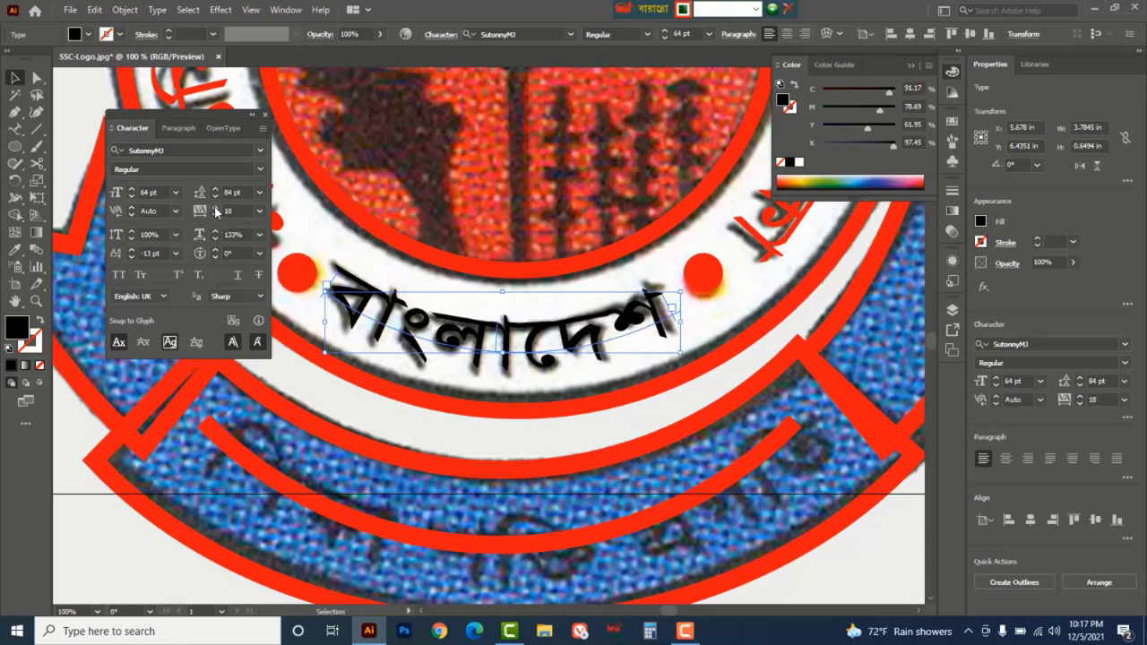
pyautogui.click(214, 205)
pyautogui.click(214, 205)
pyautogui.click(214, 206)
pyautogui.click(215, 205)
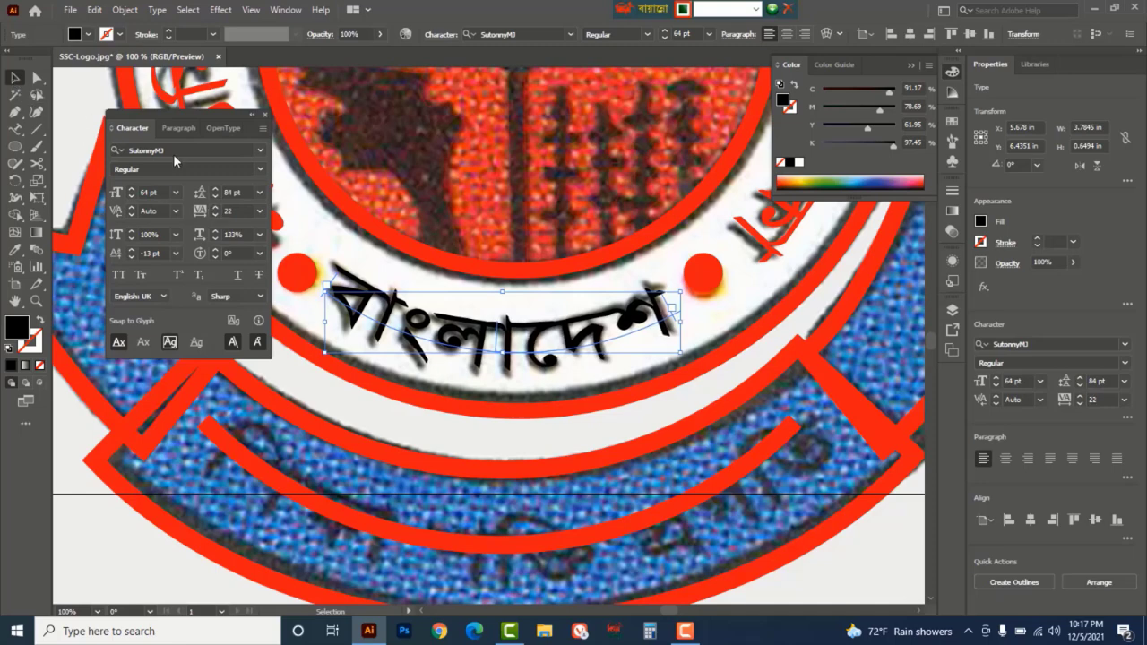
# - Place path text reading শিক্ষা শান্তি প্রগতি on the arc inside the lower blue ribbon
pyautogui.hotkey('ctrl', '-')
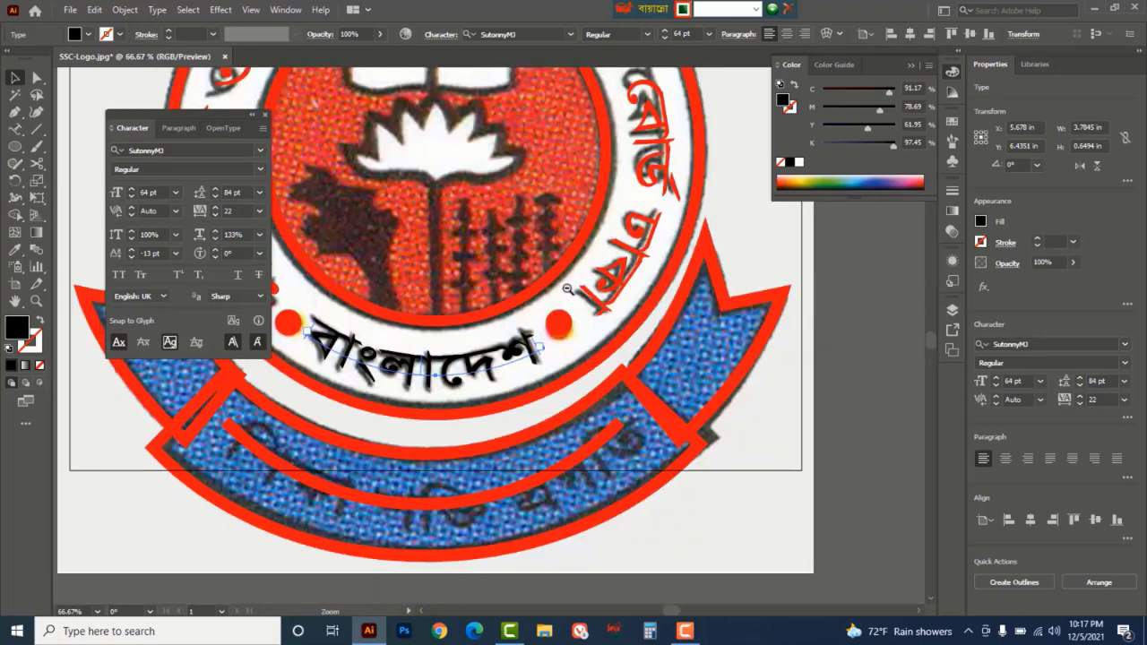
pyautogui.hotkey('ctrl', '-')
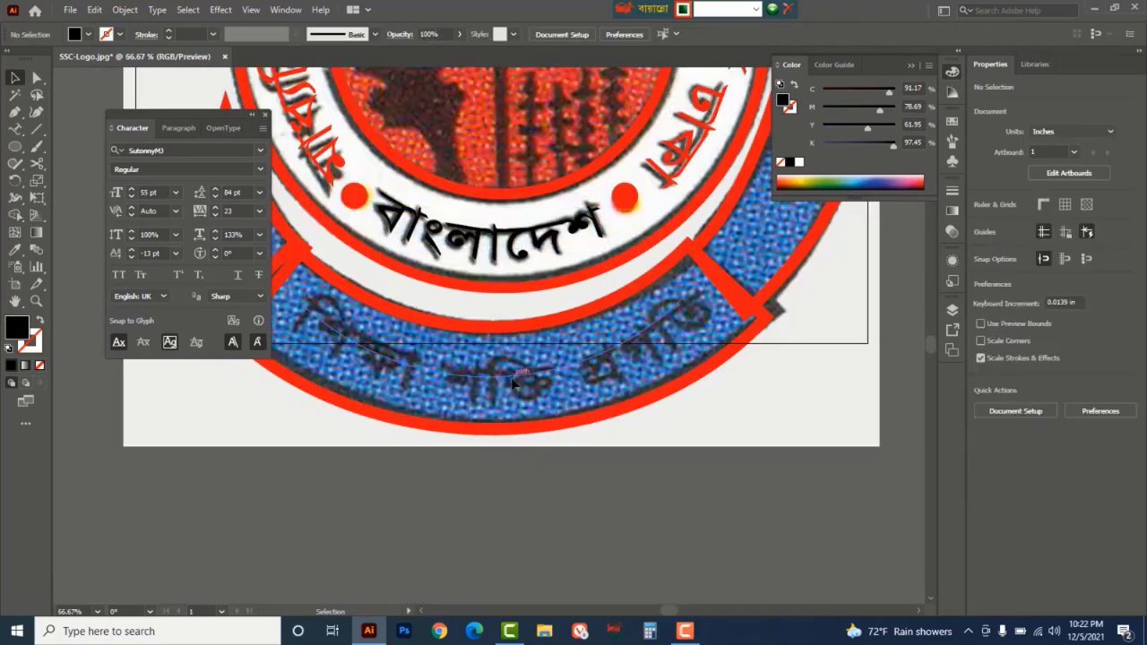
pyautogui.click(514, 384)
pyautogui.click(17, 132)
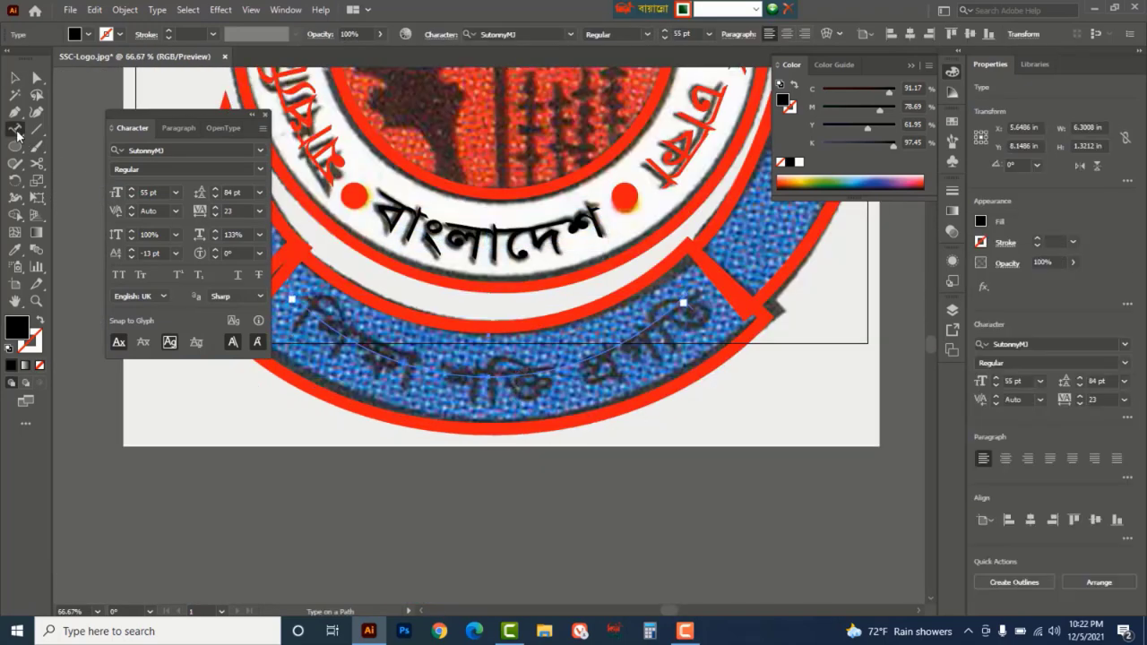
pyautogui.moveTo(17, 132); pyautogui.dragTo(84, 160)
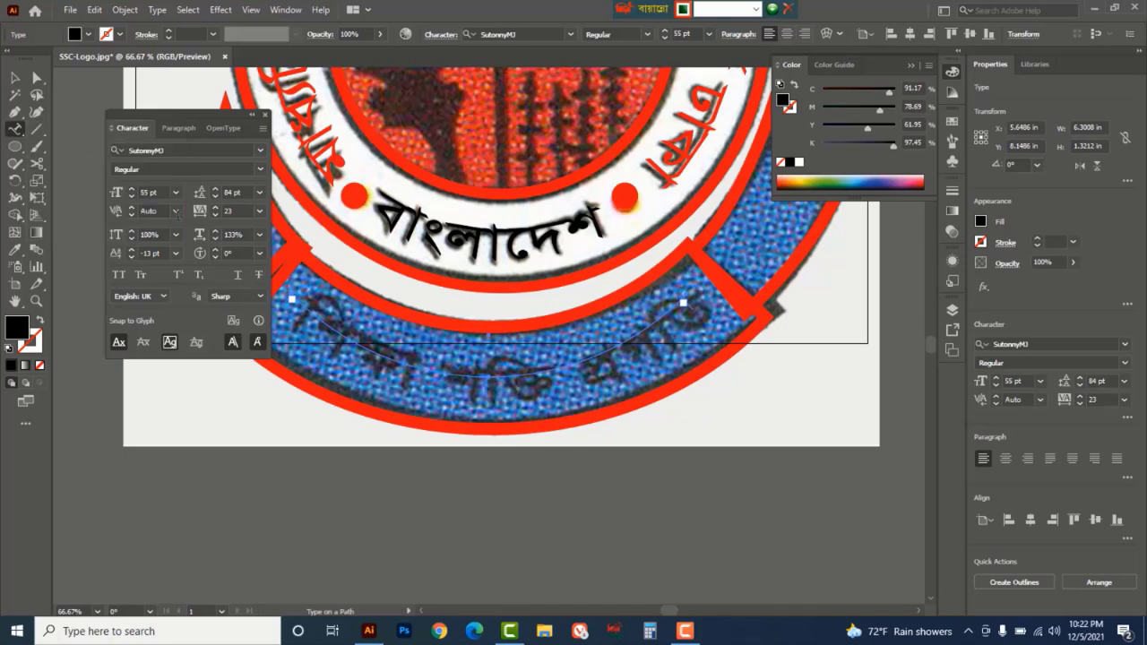
pyautogui.click(587, 366)
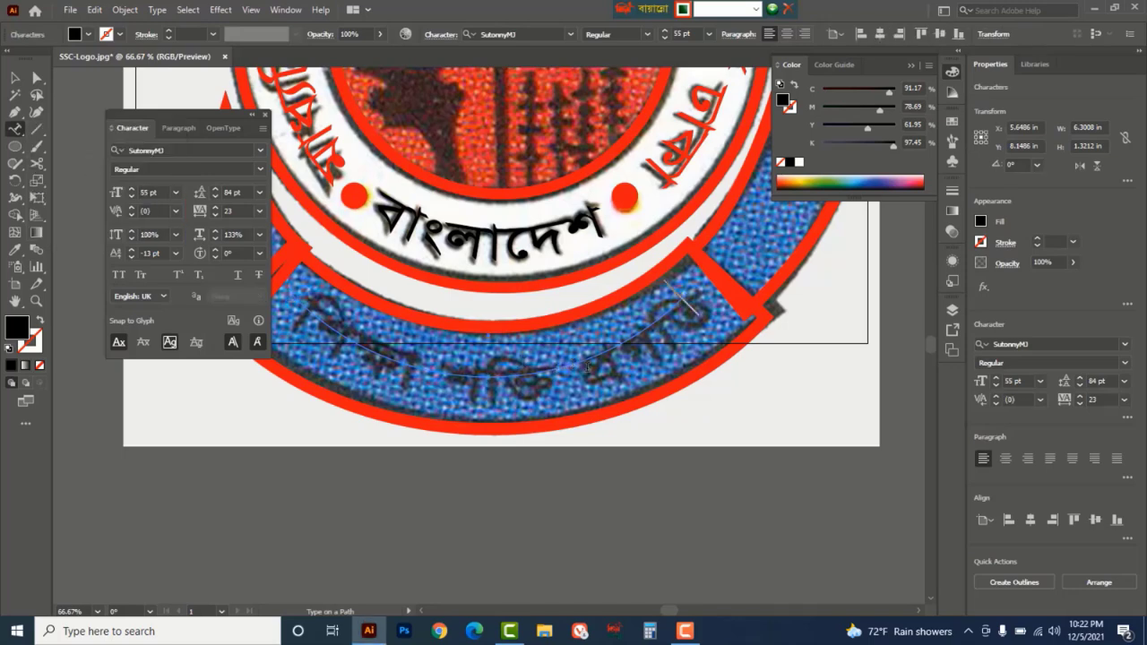
pyautogui.write('িশক্ষা')
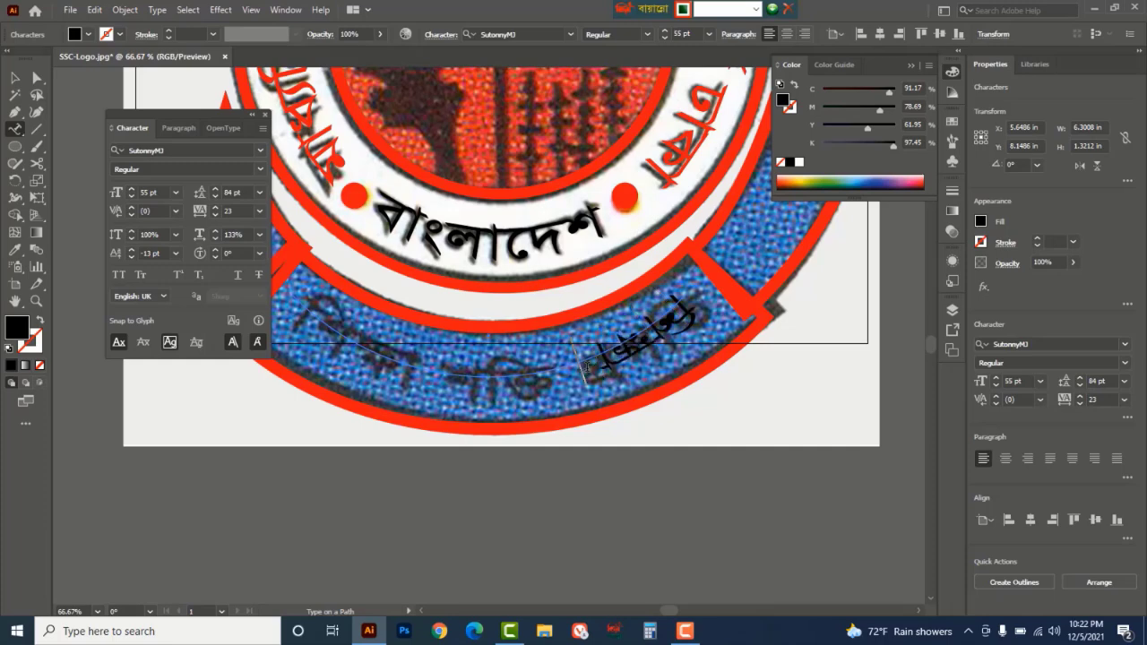
pyautogui.write(' শান্তি')
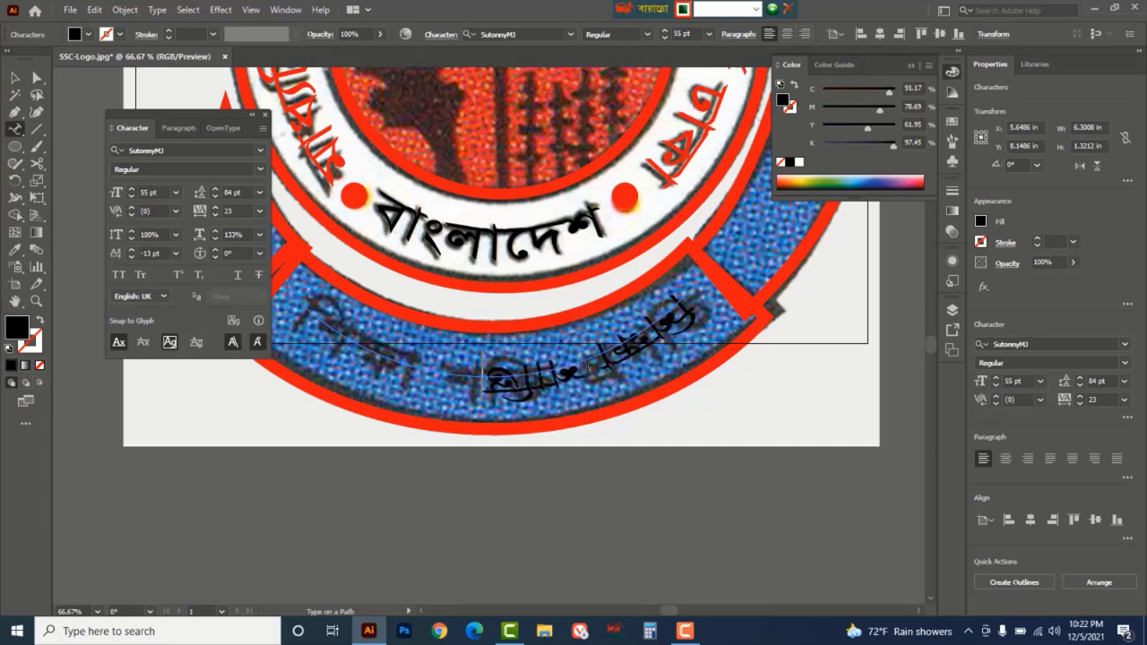
pyautogui.write('ত')
pyautogui.write('প্রগতি')
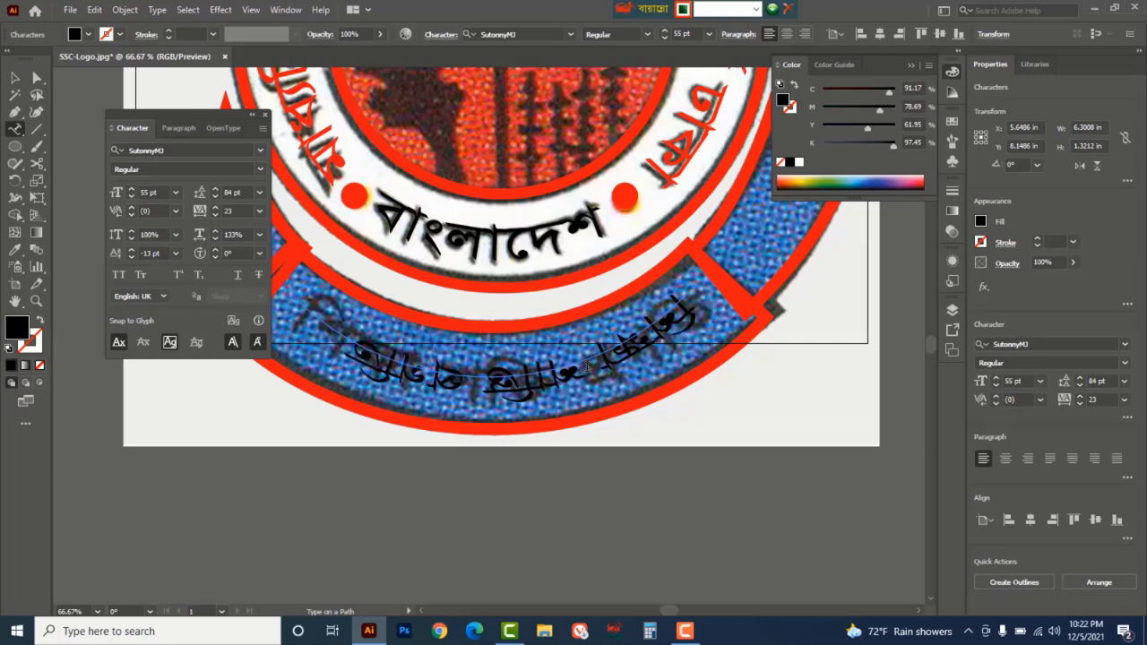
pyautogui.press('Escape')
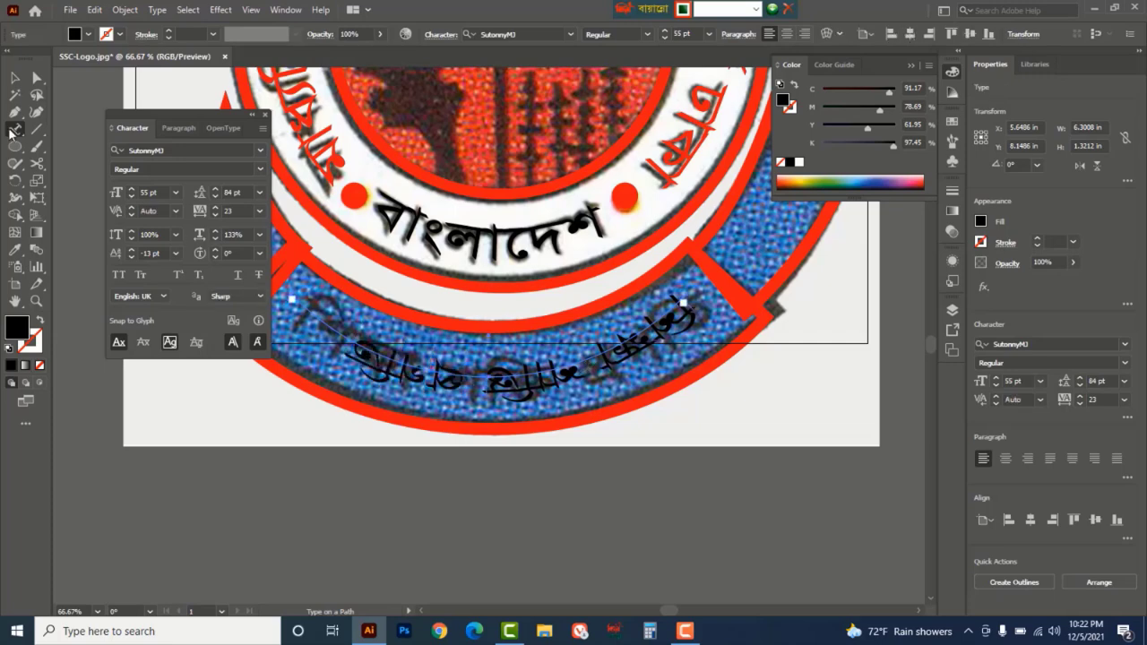
pyautogui.click(16, 78)
# - Flip the ribbon's path text to the other side of its arc so it reads upright
pyautogui.hotkey('ctrl', '+')
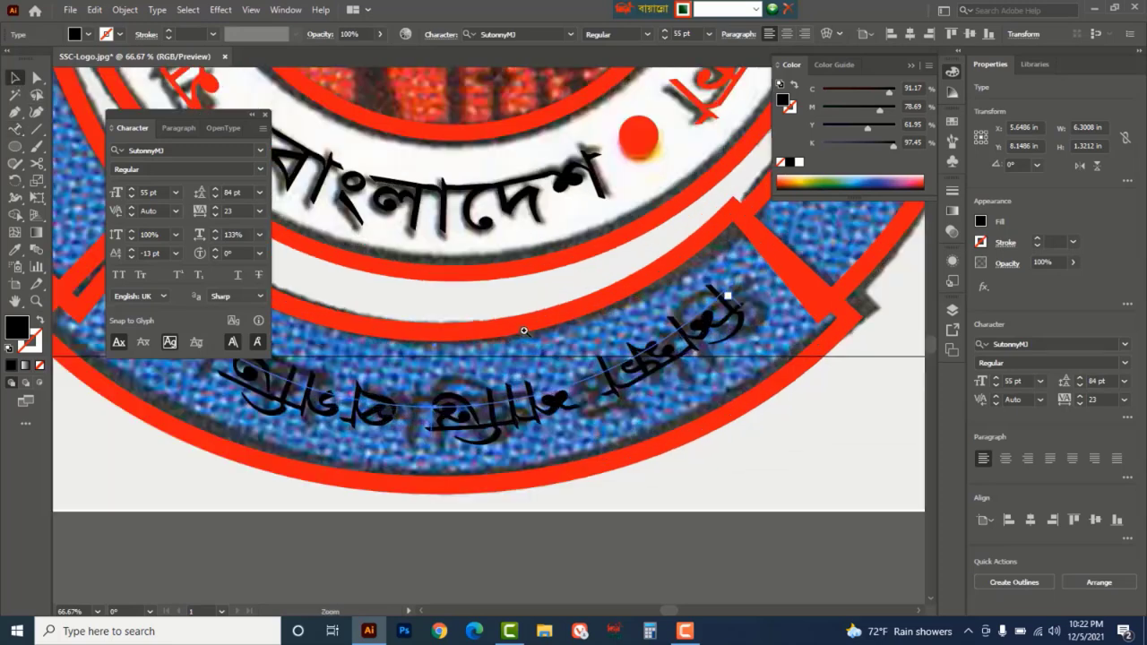
pyautogui.moveTo(576, 497); pyautogui.dragTo(543, 466)
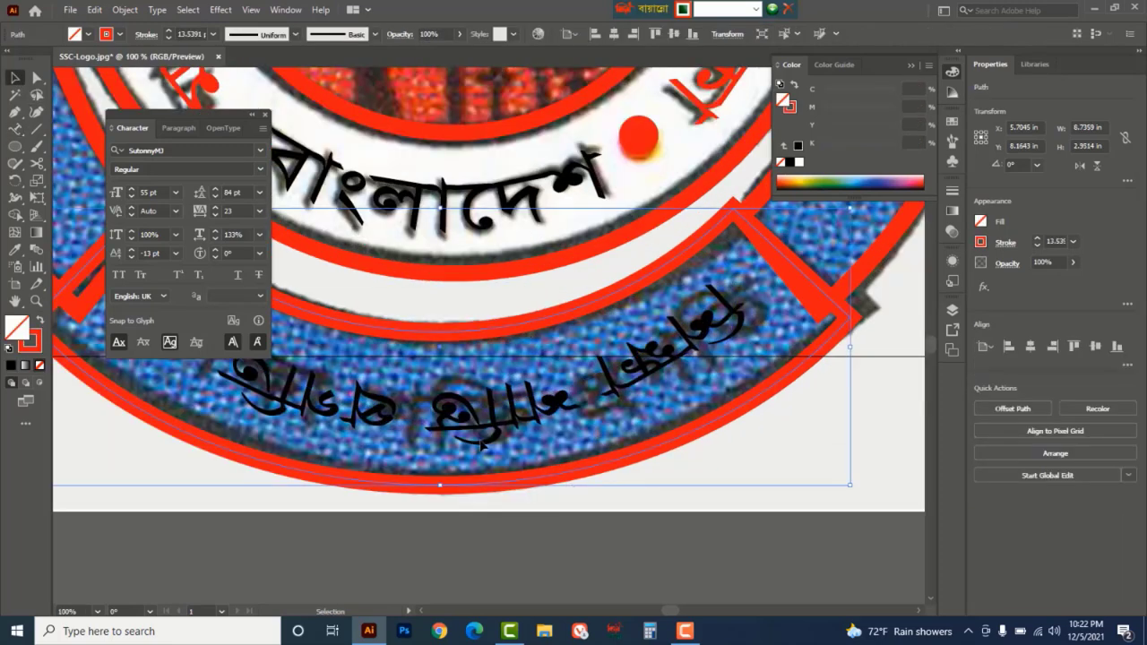
pyautogui.click(493, 409)
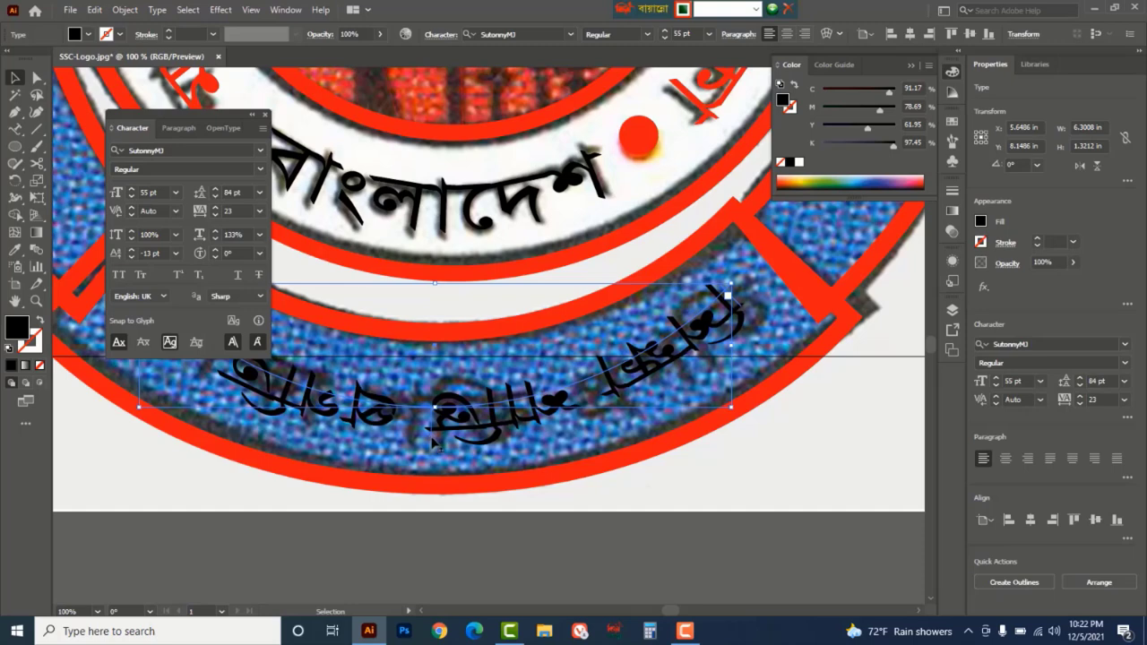
pyautogui.moveTo(434, 443); pyautogui.dragTo(433, 403)
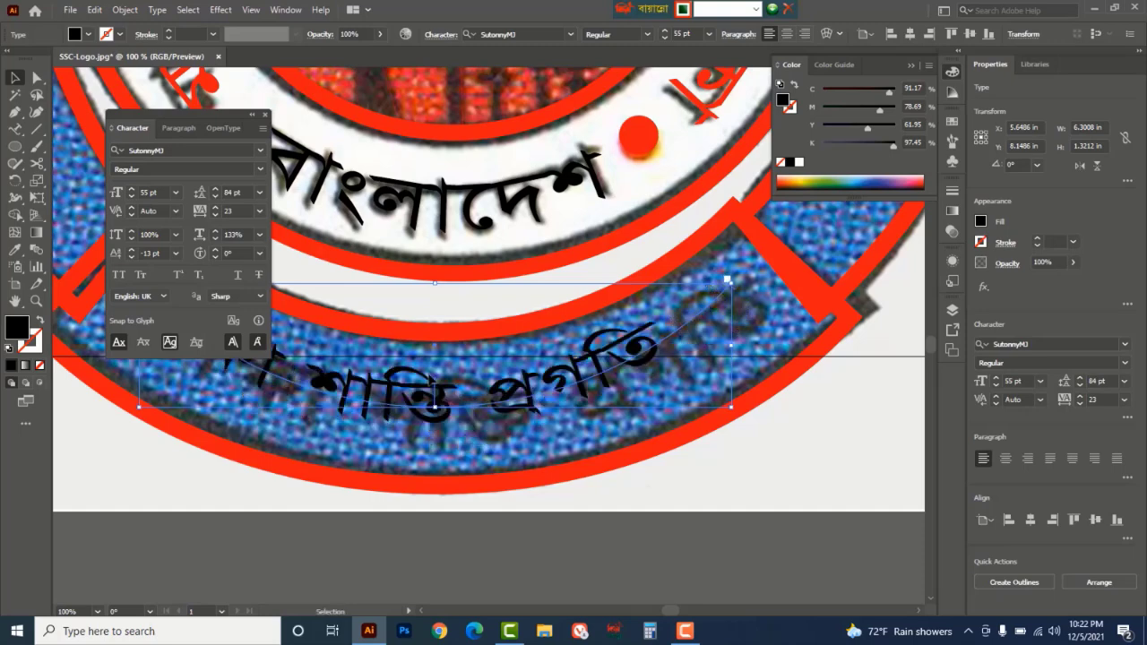
# - Enlarge the ribbon's path text to a font size of 61 pt
pyautogui.hotkey('ctrl', '-')
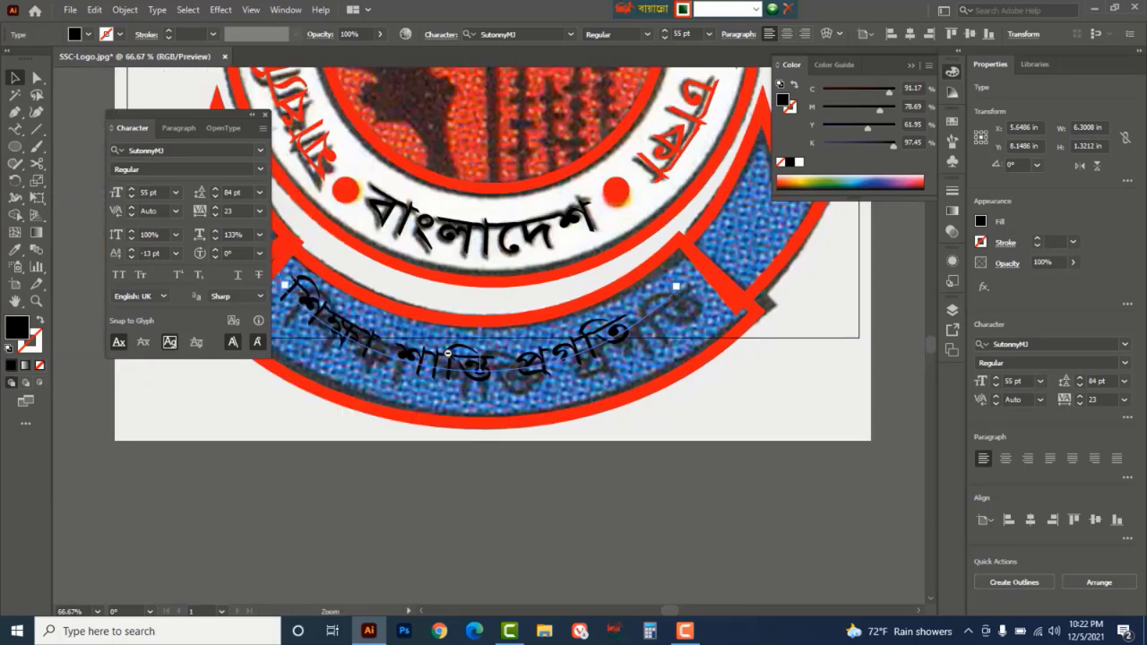
pyautogui.scroll(3, 632, 437)
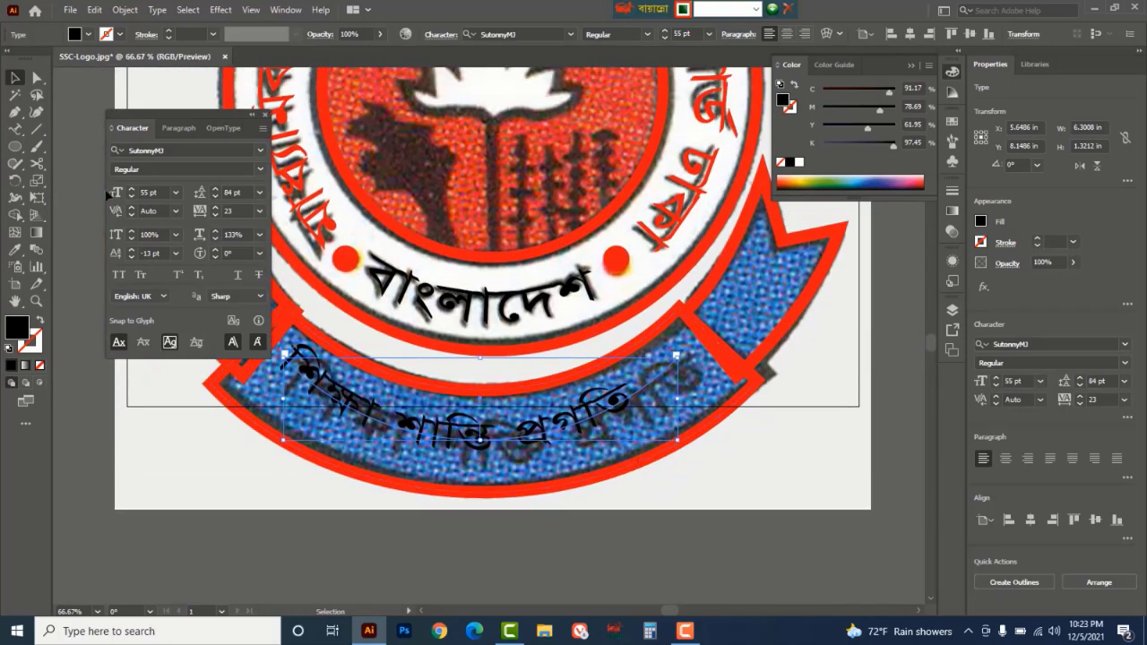
pyautogui.click(132, 189)
pyautogui.click(131, 189)
pyautogui.click(132, 189)
pyautogui.click(132, 189)
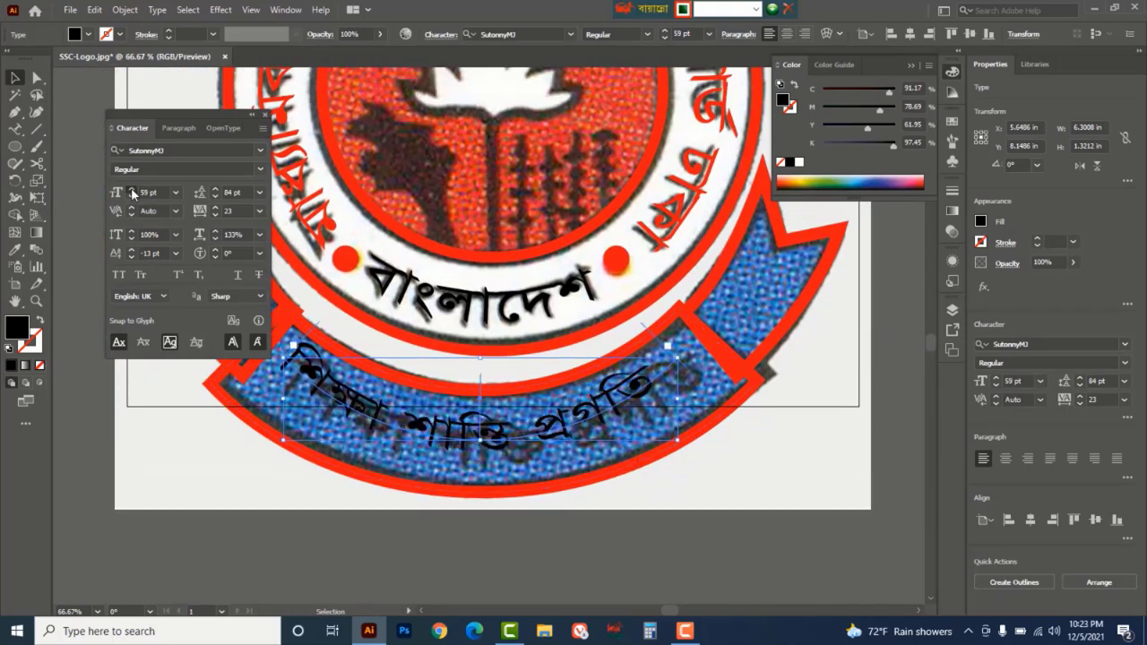
pyautogui.click(132, 189)
pyautogui.click(132, 189)
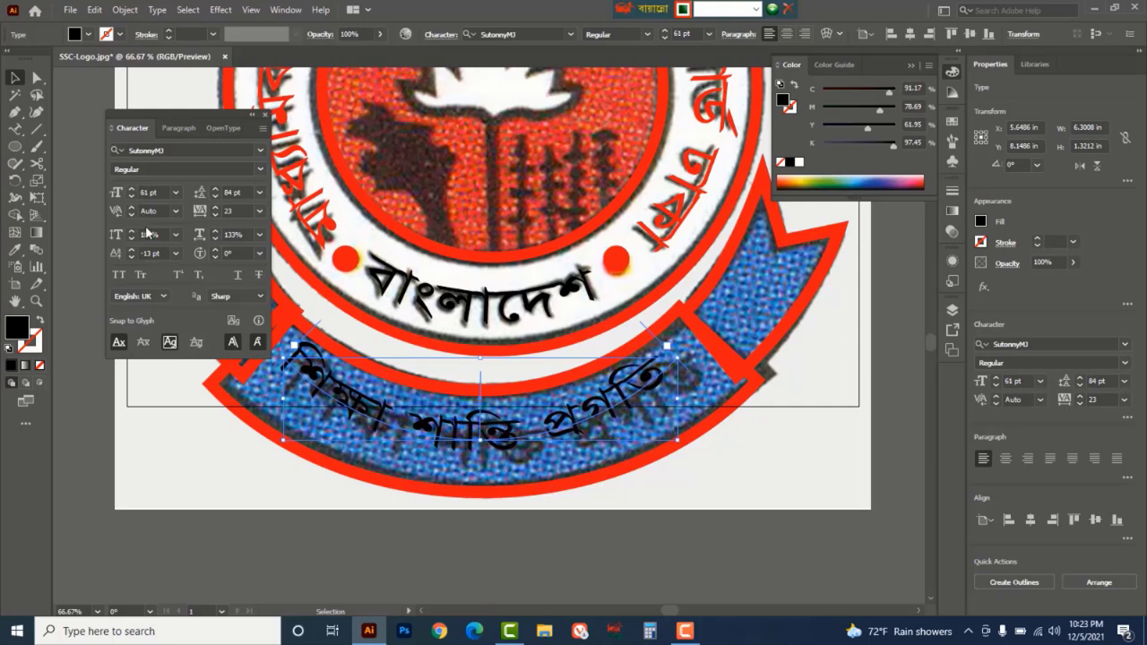
# - Lower the ribbon's path text to a baseline shift of -22 pt towards the scanned lettering
pyautogui.click(131, 258)
pyautogui.click(132, 257)
pyautogui.click(132, 258)
pyautogui.click(132, 257)
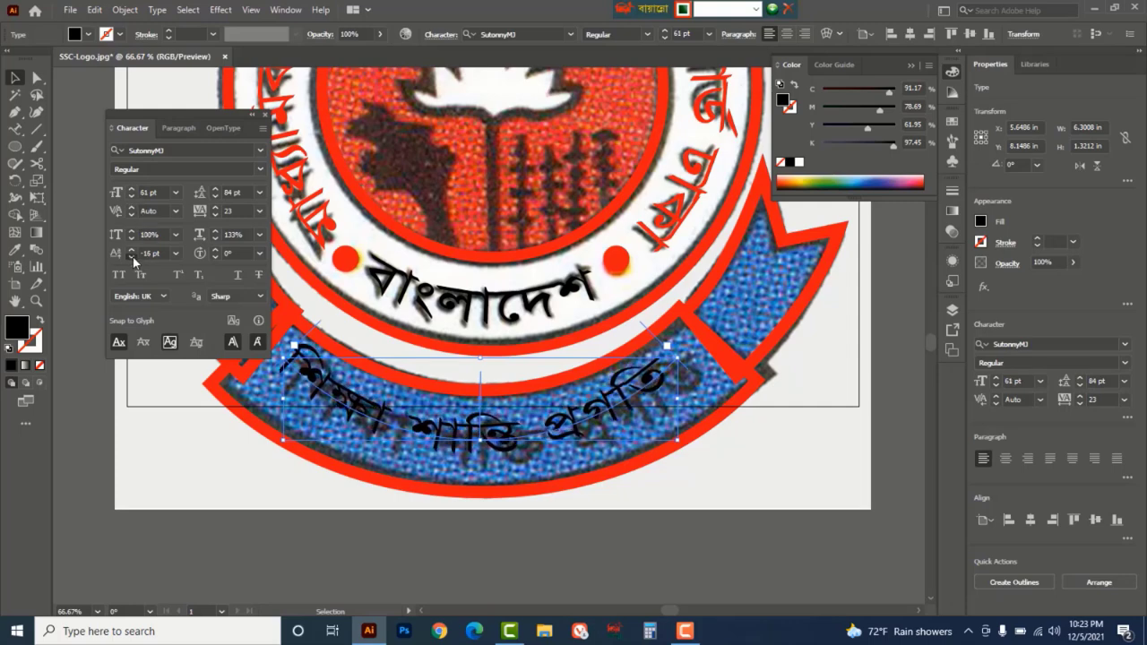
pyautogui.click(132, 257)
pyautogui.click(132, 258)
pyautogui.click(132, 257)
pyautogui.click(132, 258)
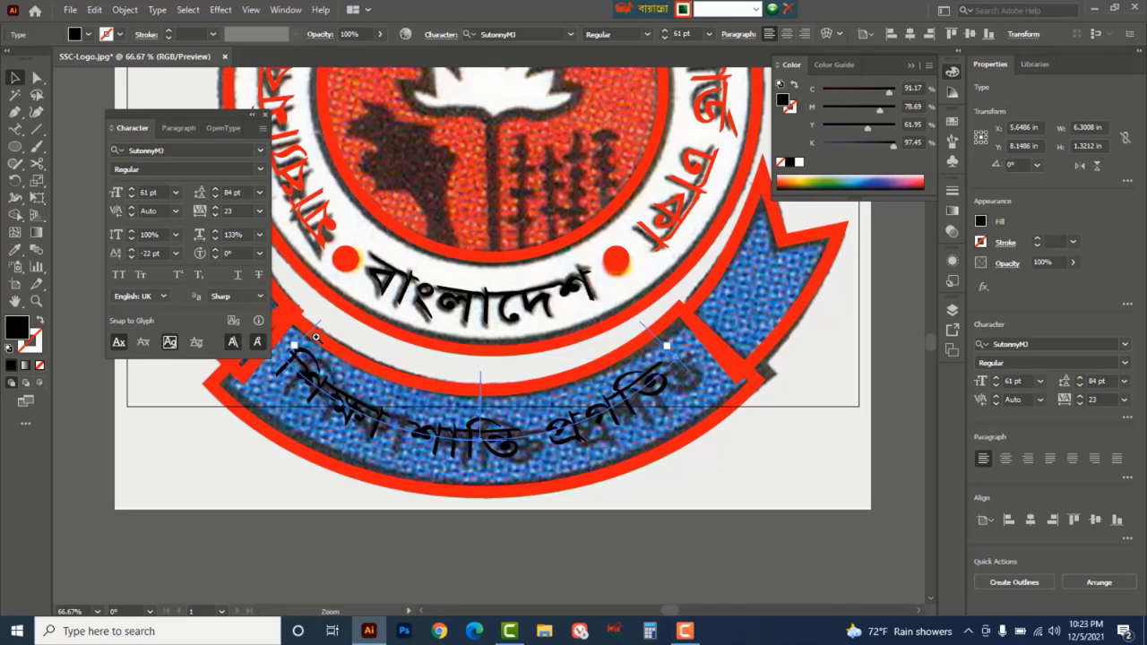
# - Move the ribbon text's start along the arc onto the scanned first word and reduce the font size to 60 pt
pyautogui.hotkey('ctrl', '=')
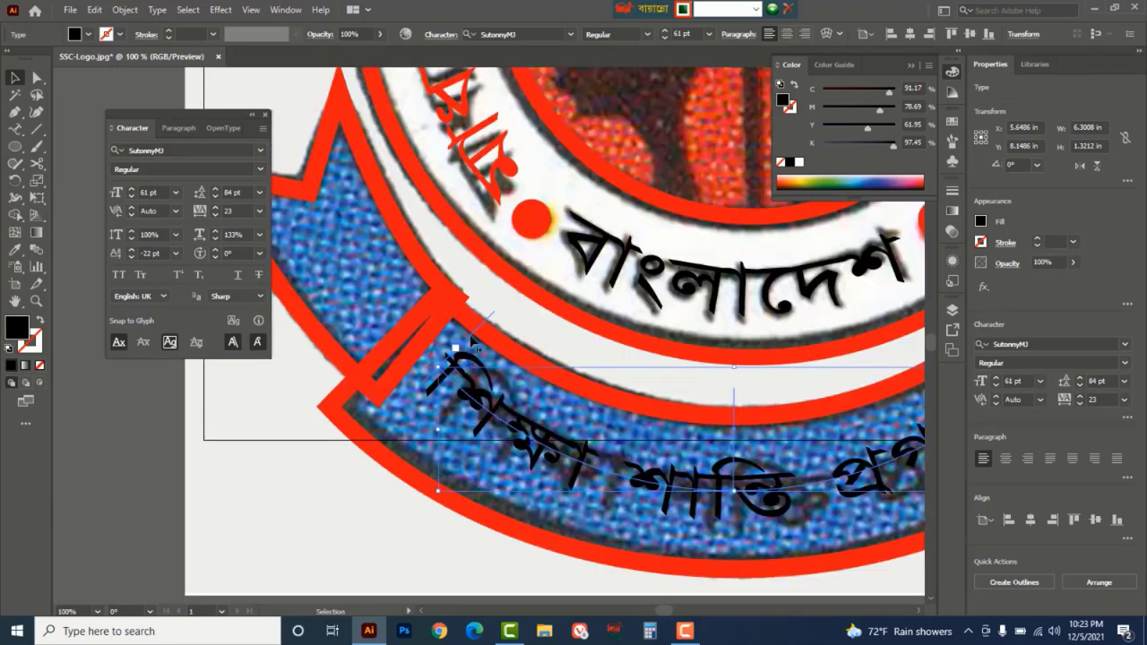
pyautogui.moveTo(472, 341)
pyautogui.mouseDown()
pyautogui.moveTo(462, 381)
pyautogui.moveTo(484, 360)
pyautogui.mouseUp()
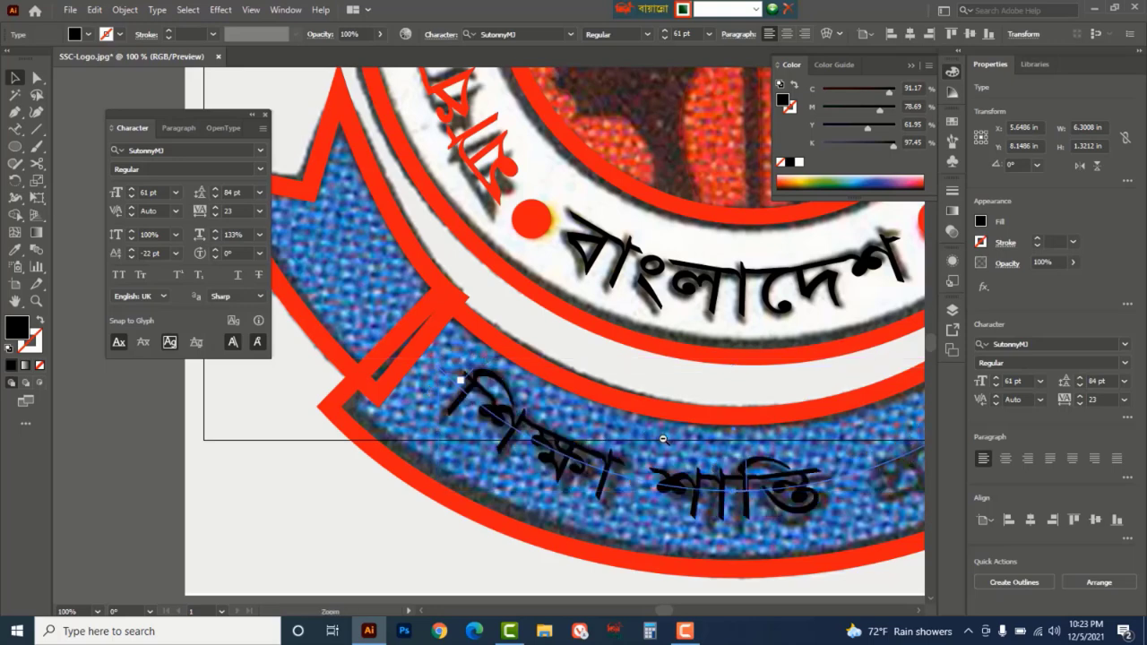
pyautogui.hotkey('ctrl', '-')
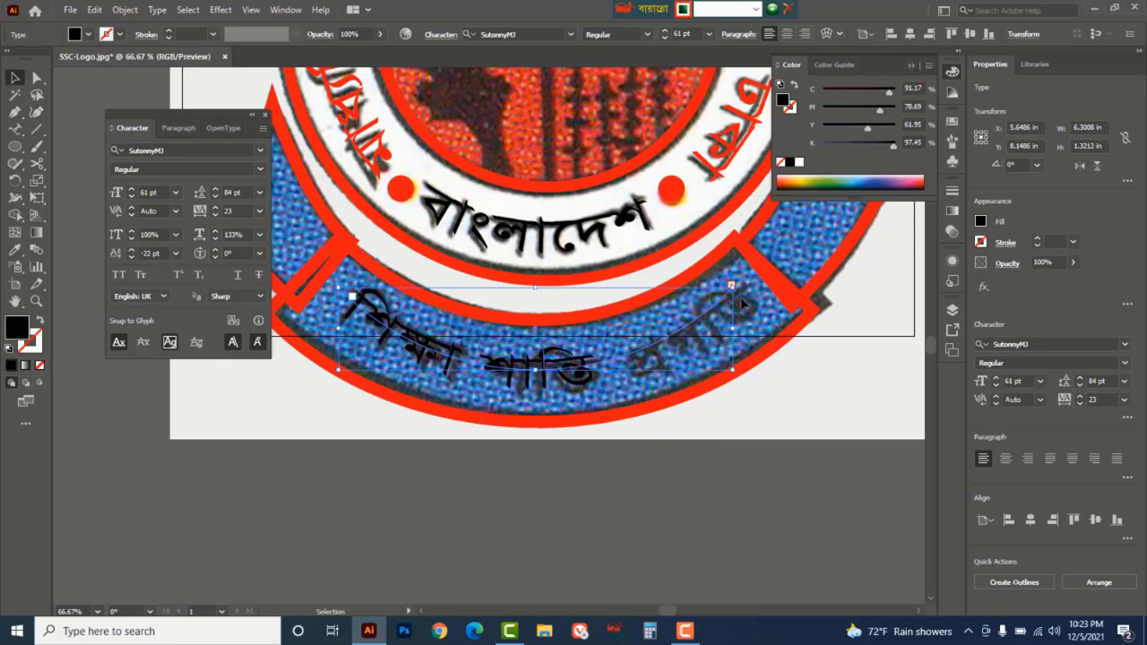
pyautogui.hotkey('ctrl', '+')
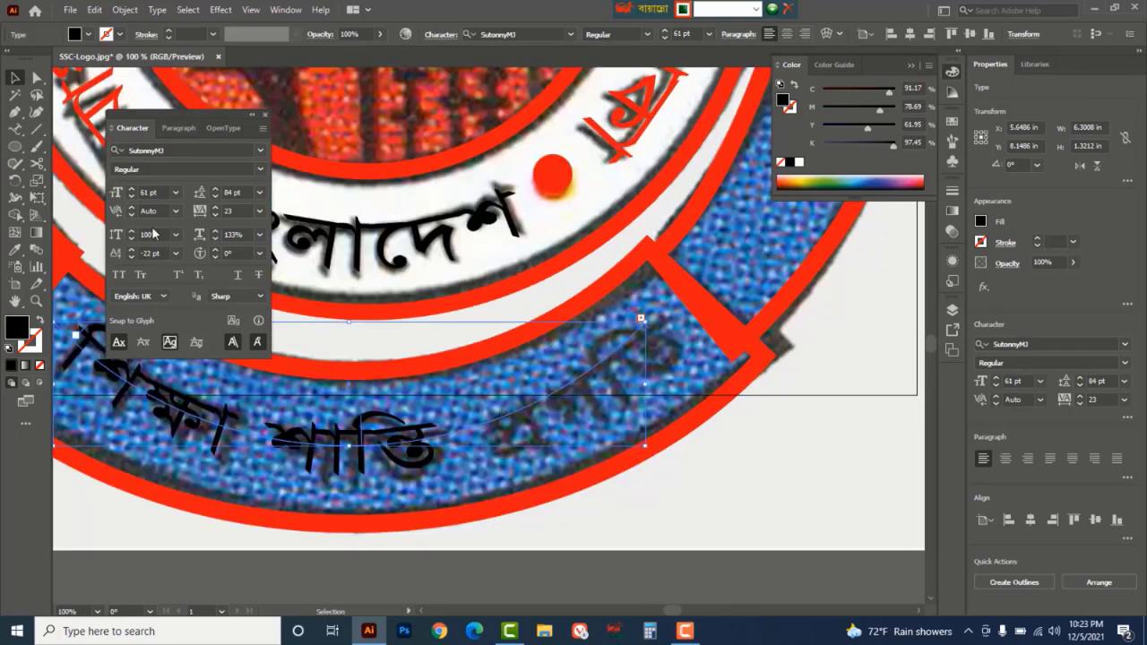
pyautogui.click(131, 197)
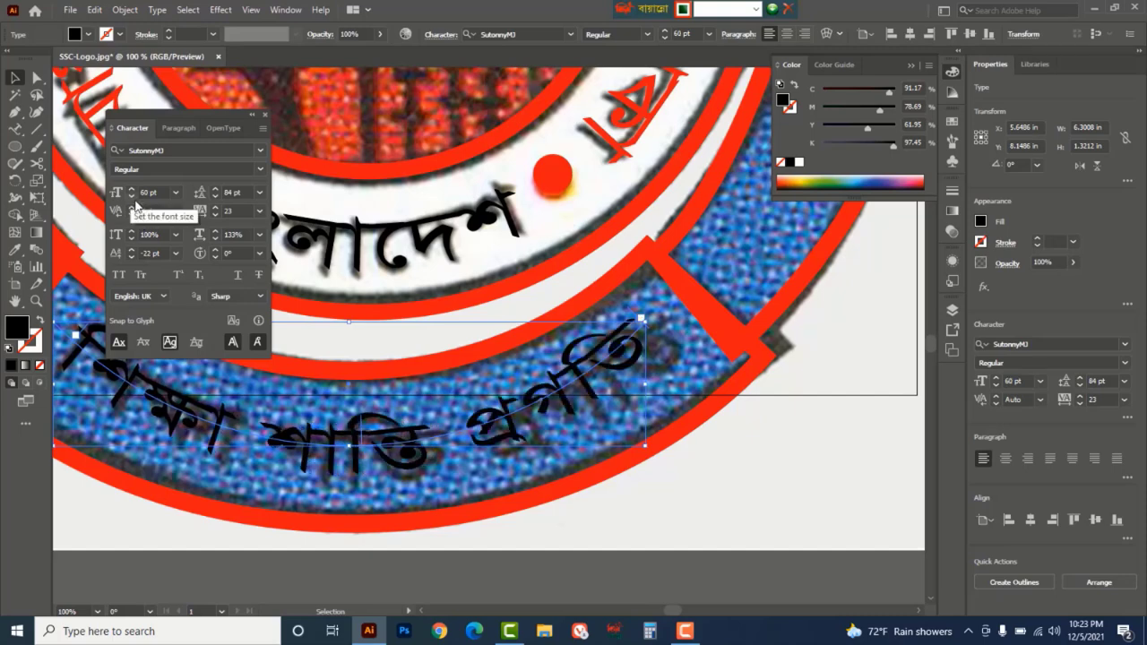
# - Lower the ribbon's path text to a baseline shift of -28 pt and set its font style to Bold
pyautogui.click(131, 258)
pyautogui.click(131, 258)
pyautogui.click(131, 258)
pyautogui.click(131, 258)
pyautogui.click(130, 258)
pyautogui.click(131, 258)
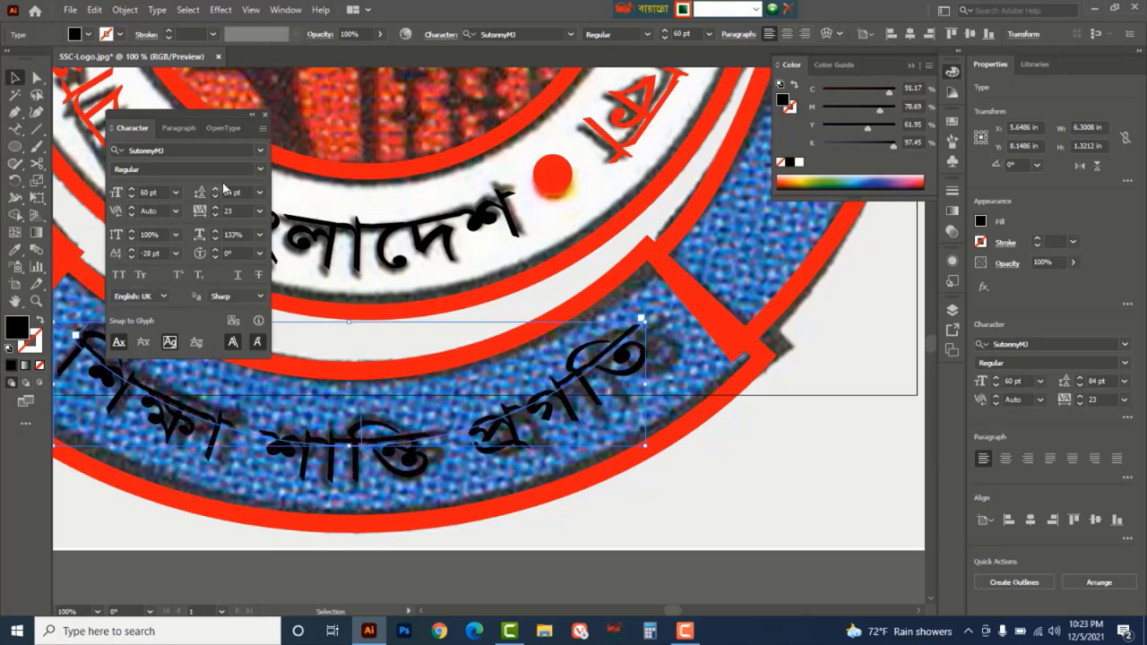
pyautogui.click(260, 169)
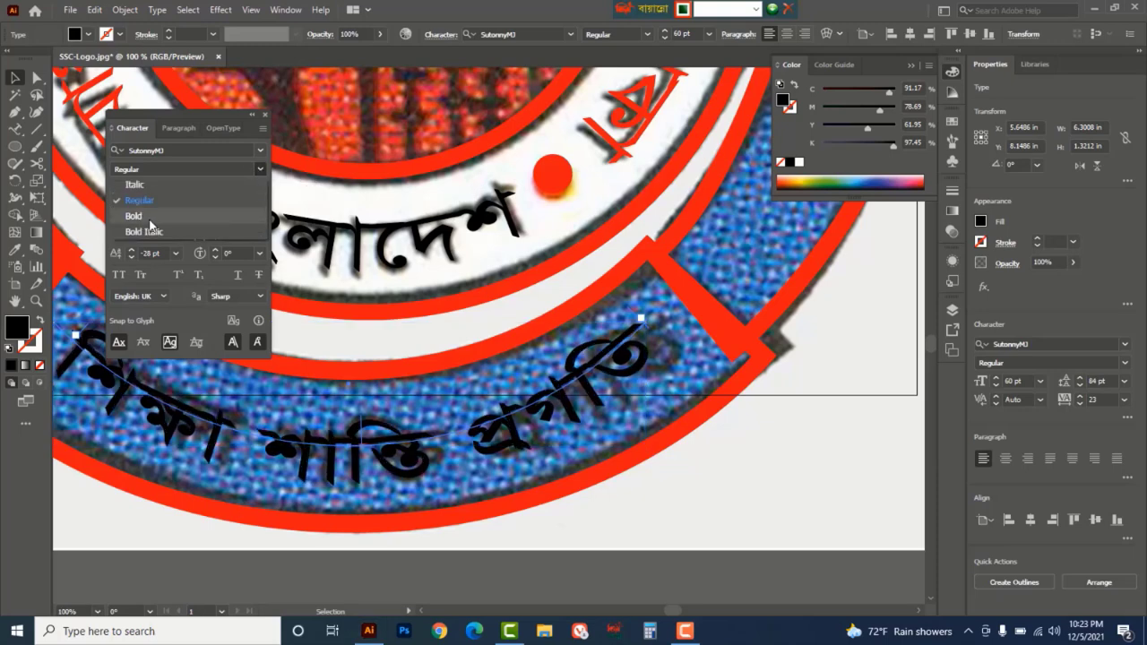
pyautogui.click(151, 220)
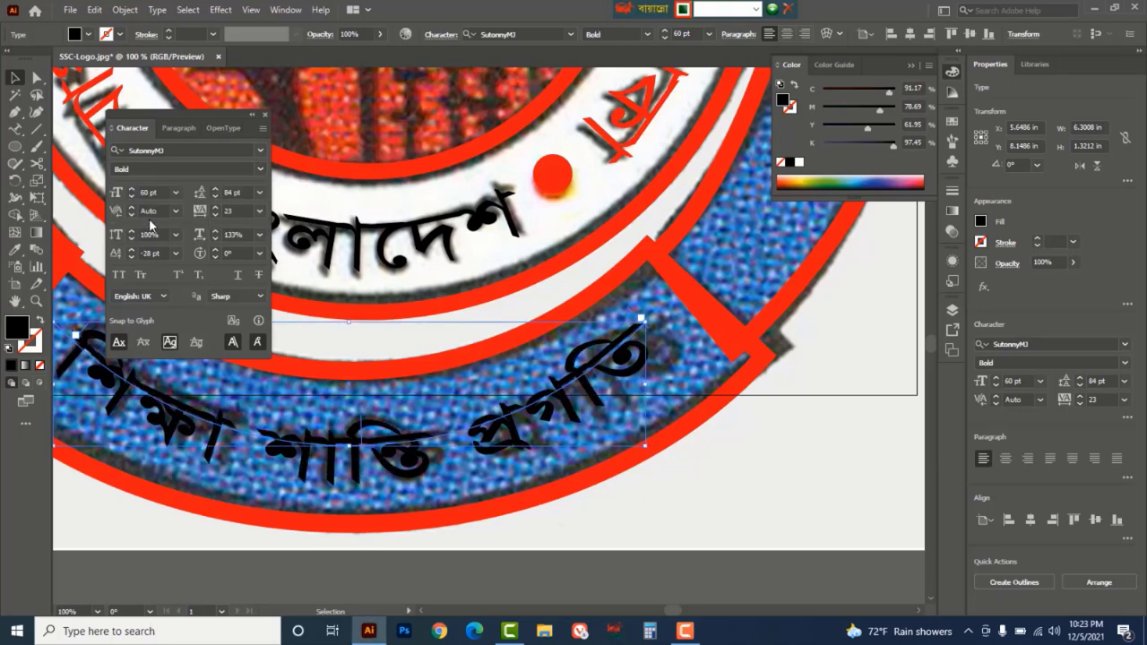
# - Add a point text with the letters অ and আ on two lines in the empty area beside the logo
pyautogui.keyDown('ctrl'); pyautogui.keyDown('alt'); pyautogui.click(744, 461); pyautogui.keyUp('alt'); pyautogui.keyUp('ctrl')
pyautogui.keyDown('ctrl'); pyautogui.keyDown('alt'); pyautogui.click(549, 407); pyautogui.keyUp('alt'); pyautogui.keyUp('ctrl')
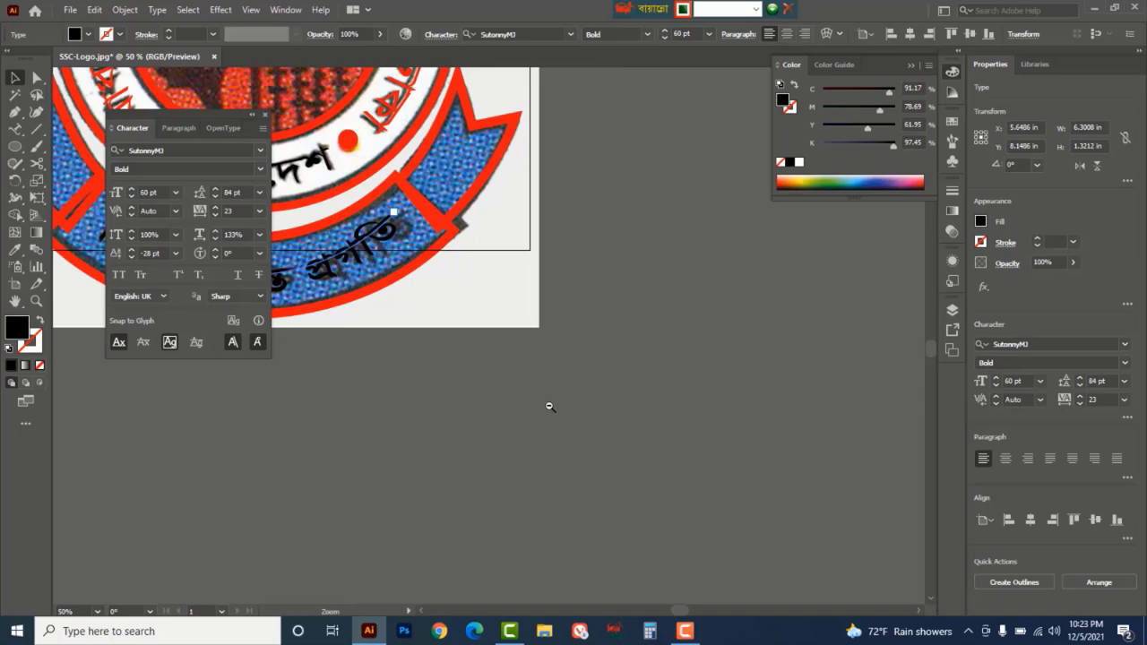
pyautogui.keyDown('ctrl'); pyautogui.keyDown('alt'); pyautogui.click(513, 376); pyautogui.keyUp('alt'); pyautogui.keyUp('ctrl')
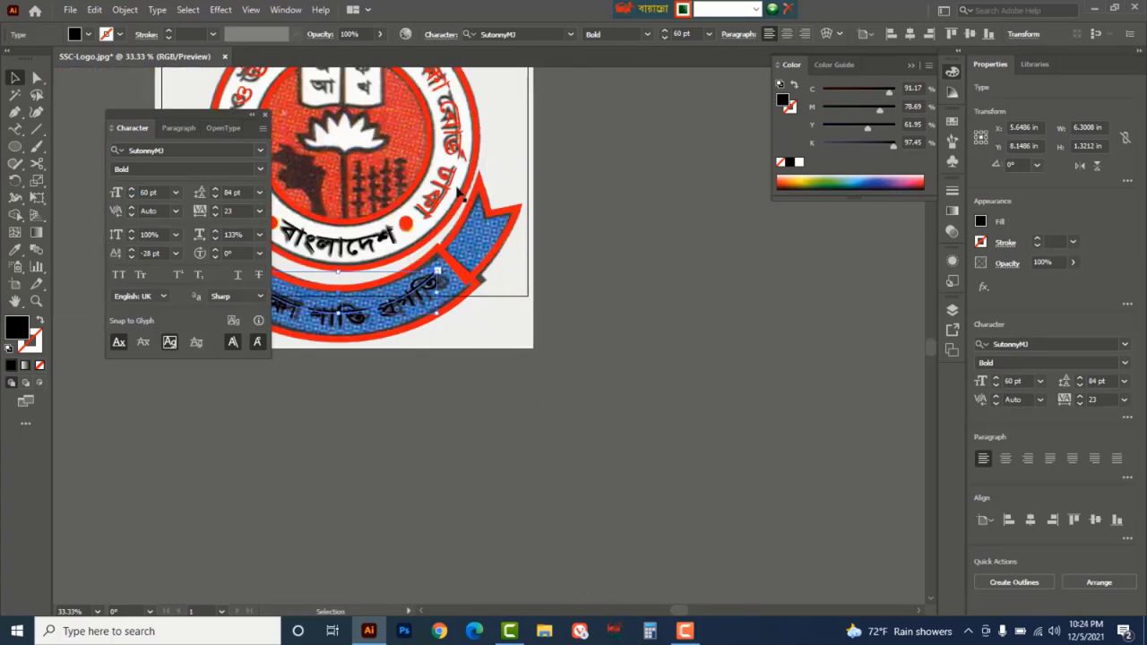
pyautogui.scroll(3, 566, 251)
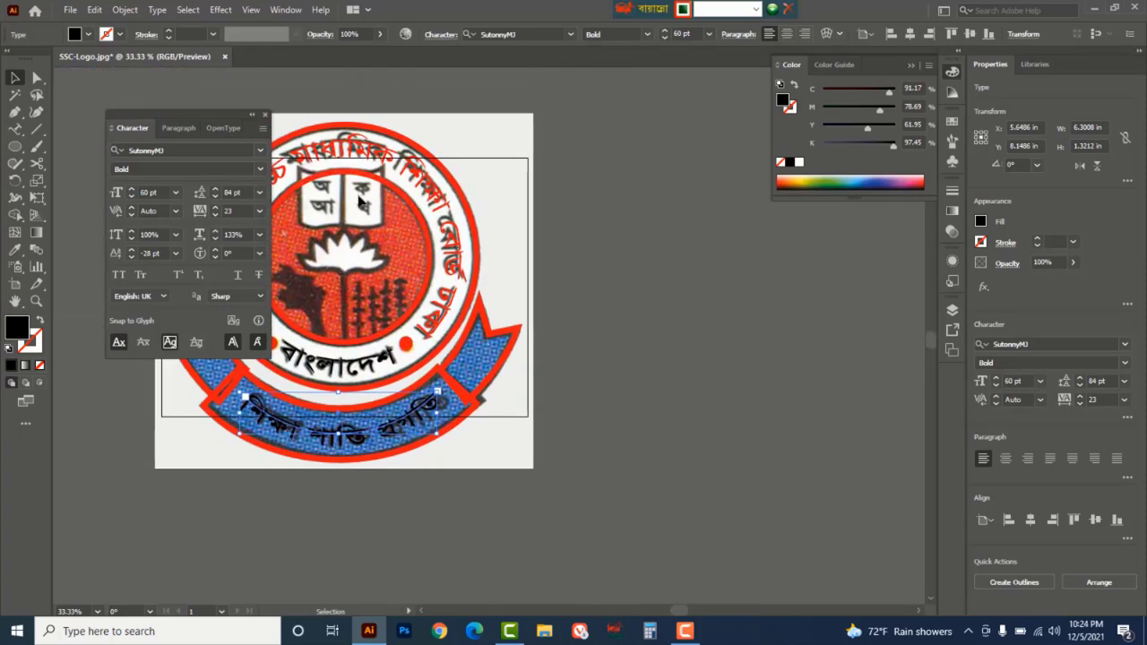
pyautogui.click(15, 128)
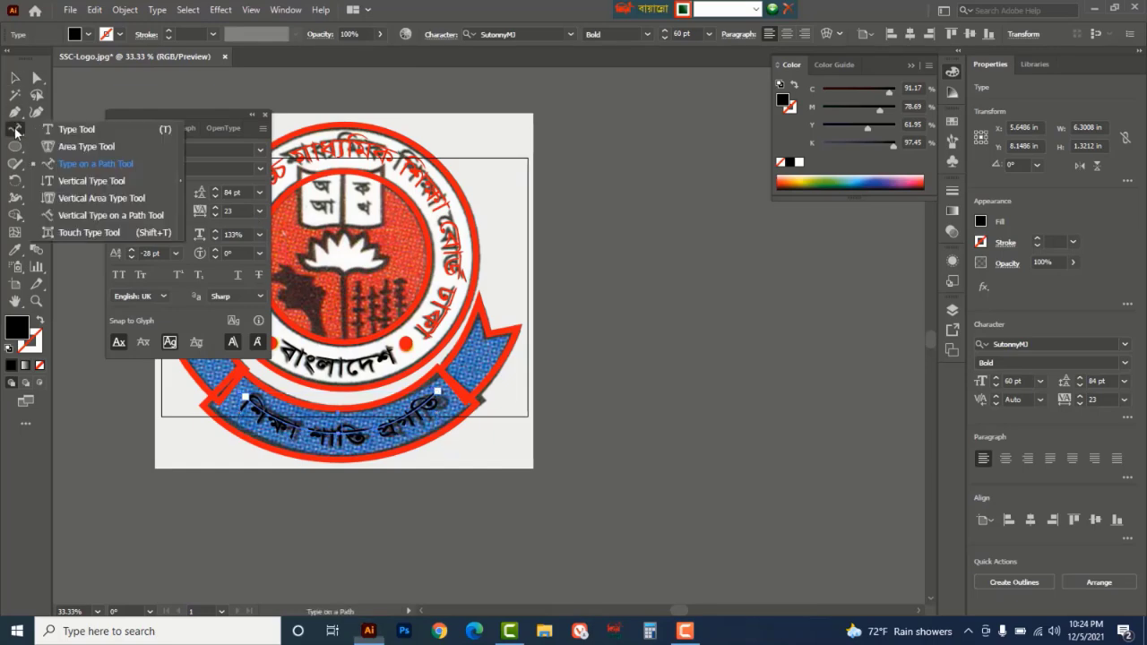
pyautogui.click(66, 135)
pyautogui.click(596, 253)
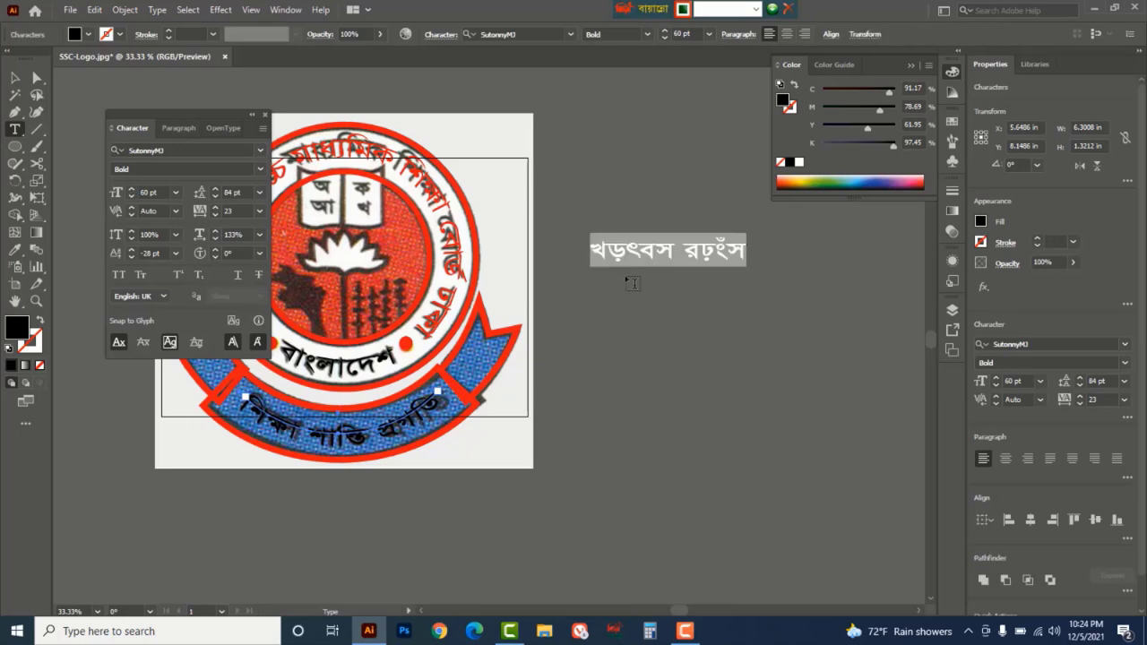
pyautogui.write('A')
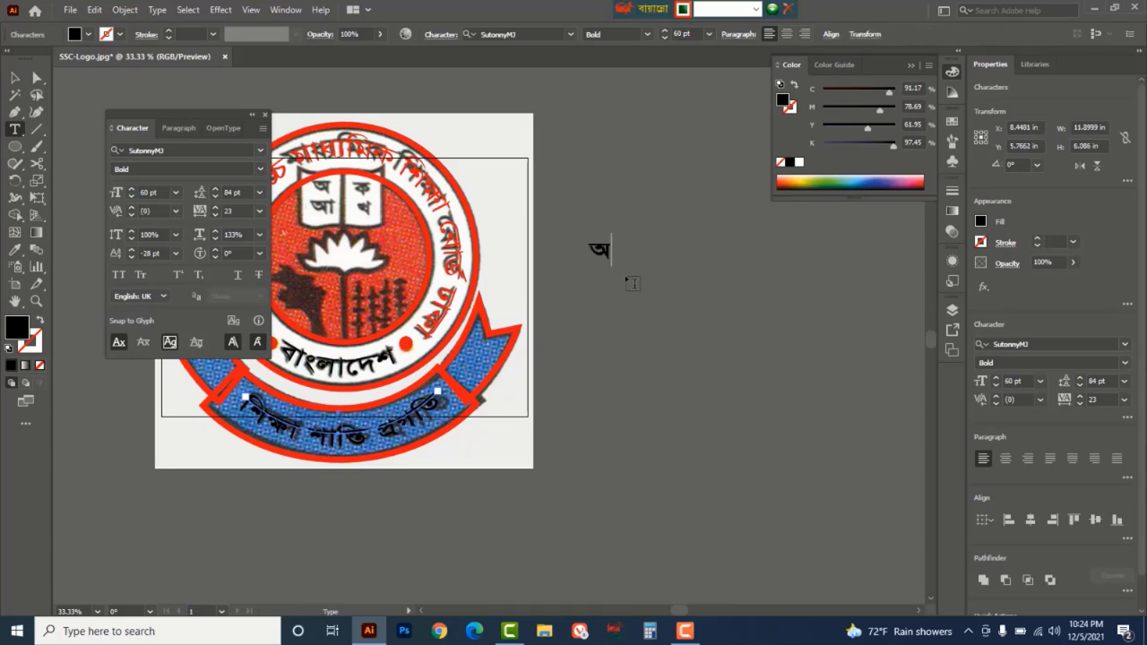
pyautogui.press('Return')
pyautogui.write('Av')
pyautogui.press('Escape')
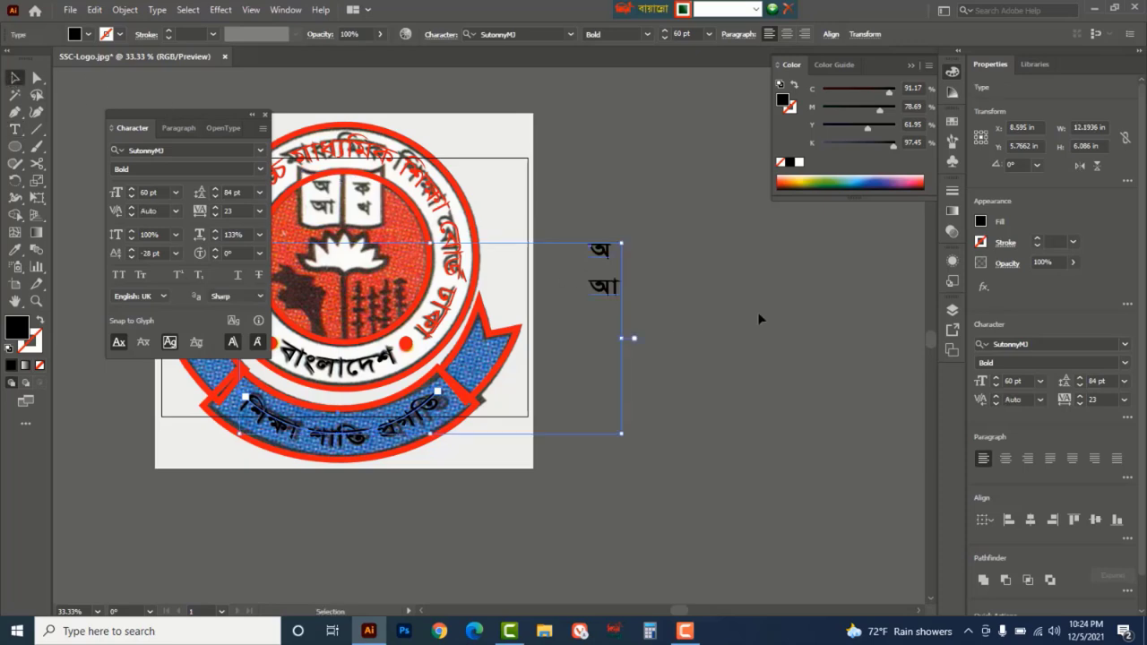
# - Move the two-line letter text onto the left page of the scanned book, aligning the first letter with the scan
pyautogui.click(757, 312)
pyautogui.moveTo(602, 269); pyautogui.dragTo(272, 205)
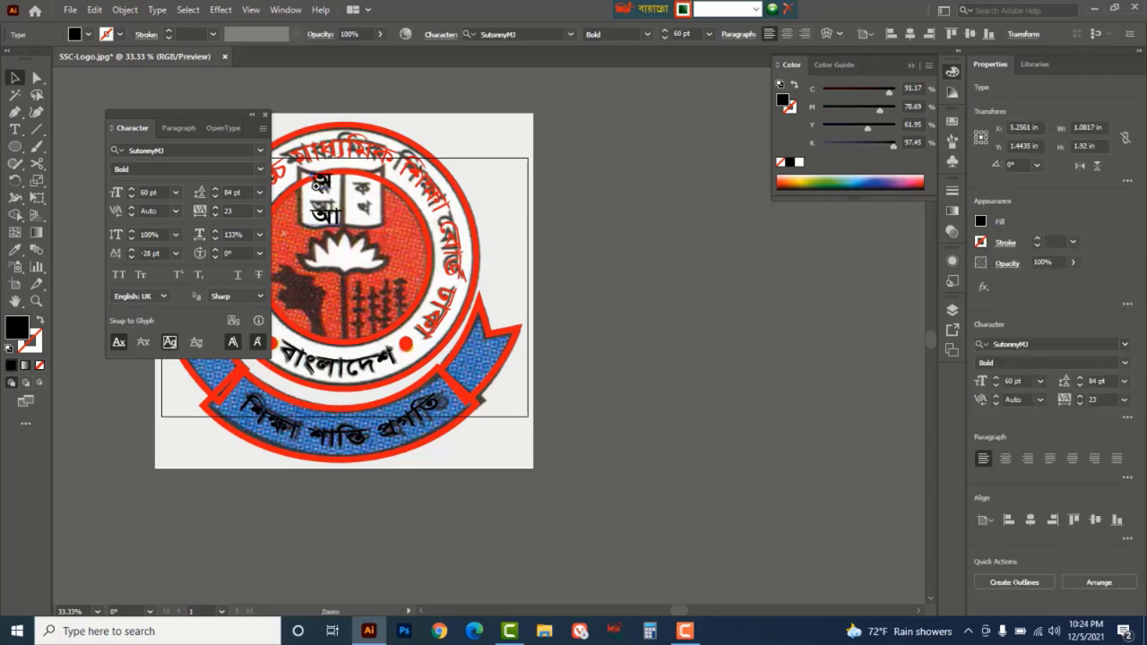
pyautogui.keyDown('ctrl'); pyautogui.click(516, 300); pyautogui.keyUp('ctrl')
pyautogui.keyDown('ctrl'); pyautogui.click(515, 300); pyautogui.keyUp('ctrl')
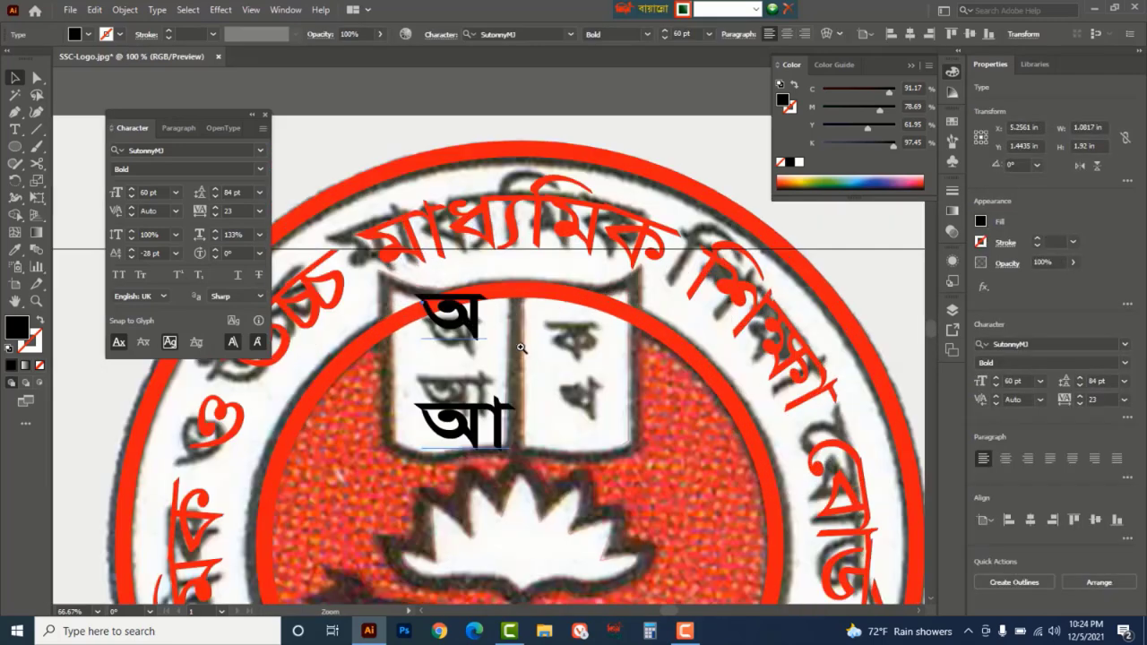
pyautogui.moveTo(468, 323); pyautogui.dragTo(467, 338)
# - Reduce the leading of the left page's two-line letter text to 50 pt
pyautogui.doubleClick(468, 338)
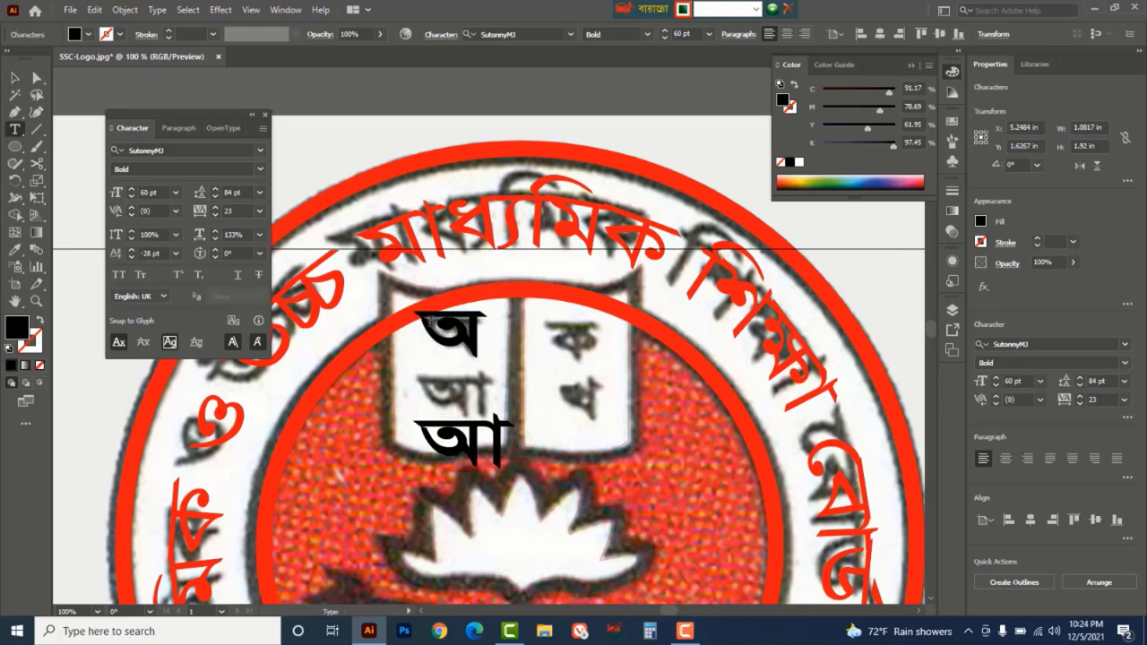
pyautogui.hotkey('ctrl', 'a')
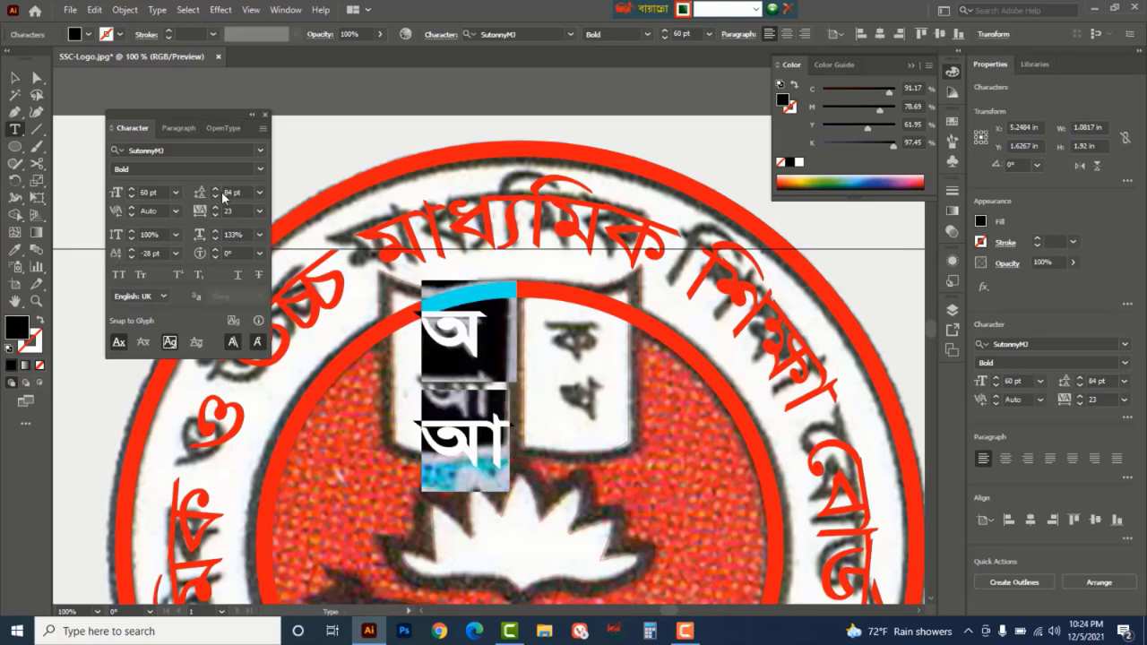
pyautogui.click(215, 196)
pyautogui.click(215, 196)
pyautogui.click(215, 196)
pyautogui.click(215, 196)
pyautogui.click(215, 196)
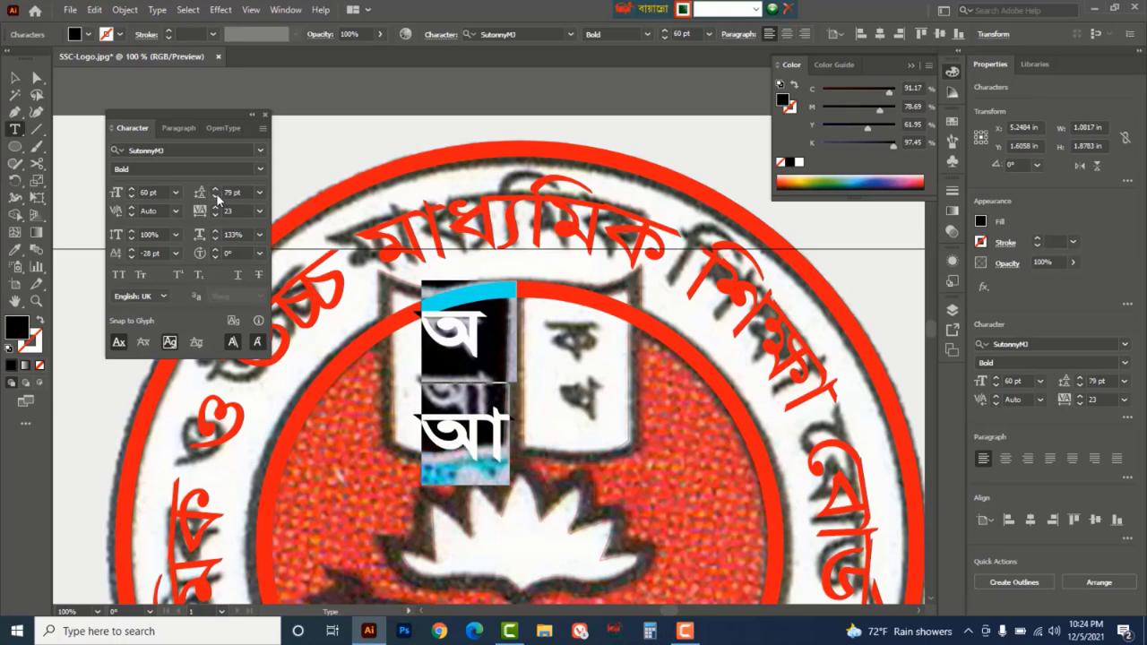
pyautogui.click(215, 196)
pyautogui.click(216, 196)
pyautogui.click(216, 197)
pyautogui.click(216, 197)
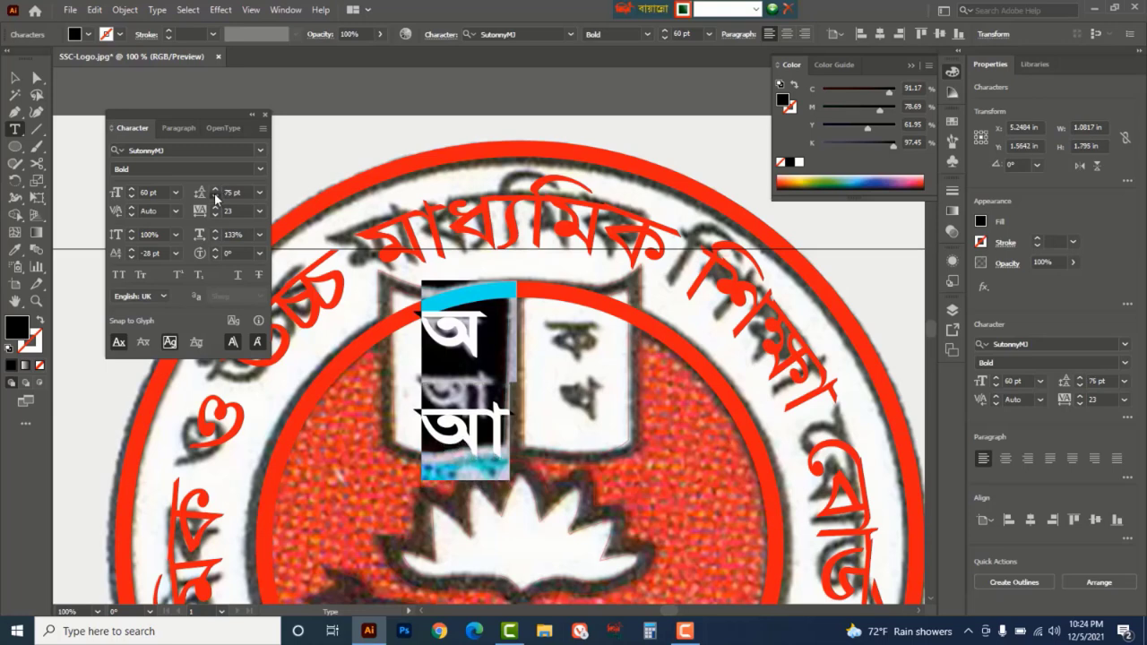
pyautogui.click(215, 196)
pyautogui.click(215, 196)
pyautogui.click(215, 196)
pyautogui.click(215, 196)
pyautogui.click(216, 197)
pyautogui.click(215, 196)
pyautogui.click(215, 196)
pyautogui.click(215, 196)
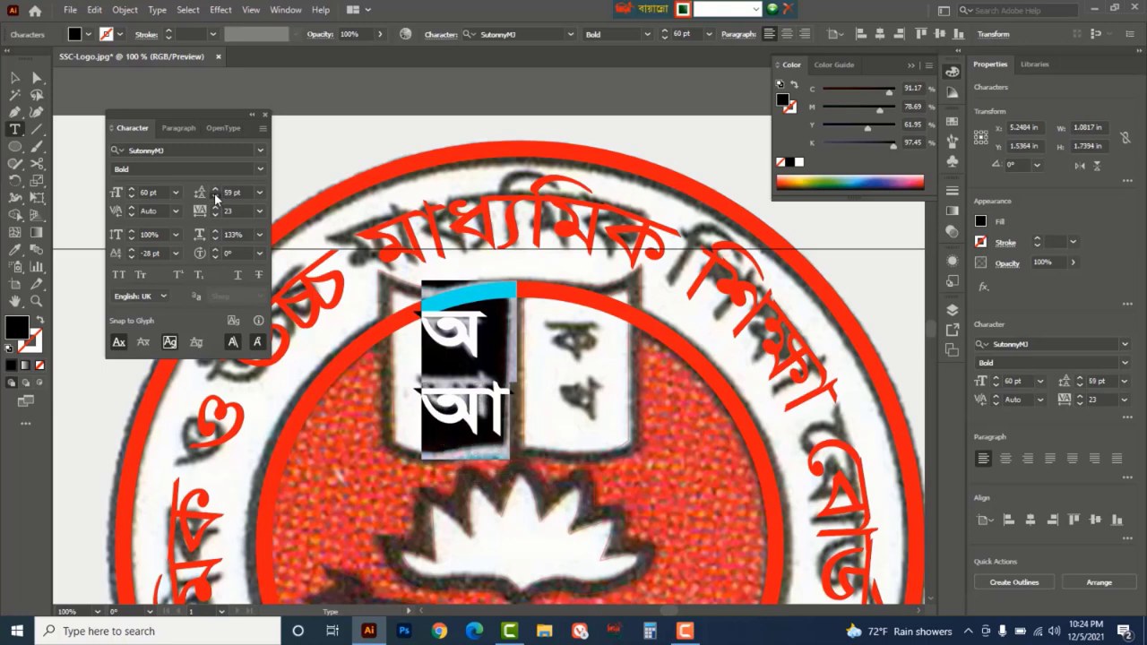
pyautogui.click(215, 197)
pyautogui.click(215, 197)
pyautogui.click(215, 196)
pyautogui.click(215, 196)
pyautogui.click(215, 196)
pyautogui.click(215, 196)
pyautogui.click(216, 196)
pyautogui.click(215, 197)
pyautogui.click(215, 196)
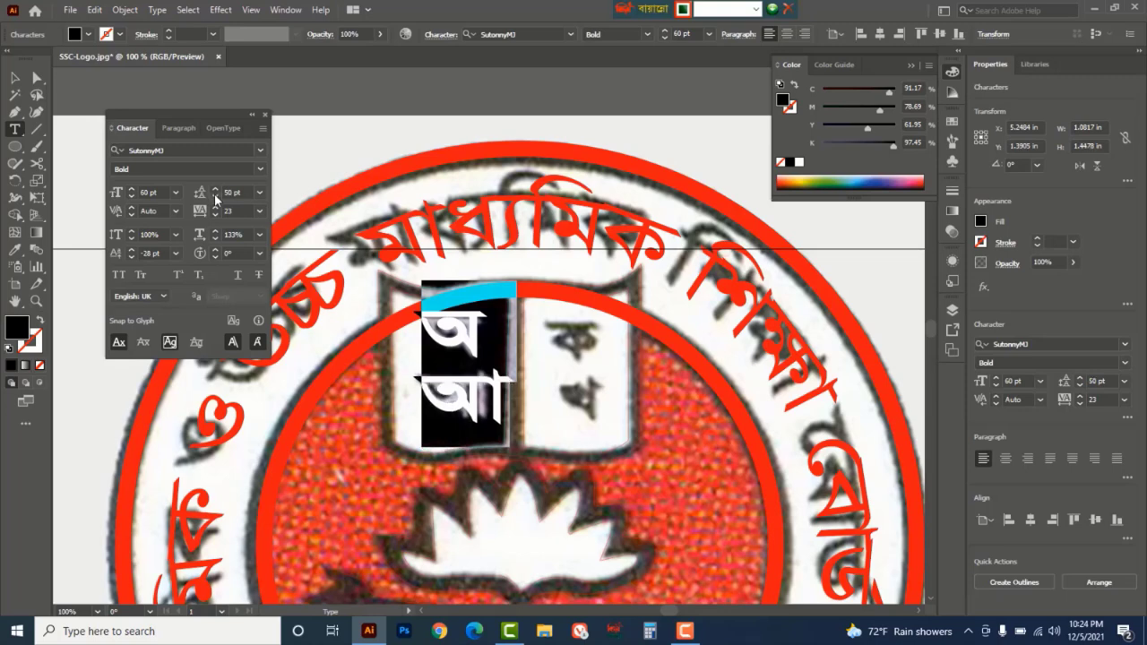
# - Reduce the left page's letter text to a font size of 51 pt and a leading of 46 pt
pyautogui.click(131, 199)
pyautogui.click(131, 199)
pyautogui.click(131, 199)
pyautogui.click(131, 199)
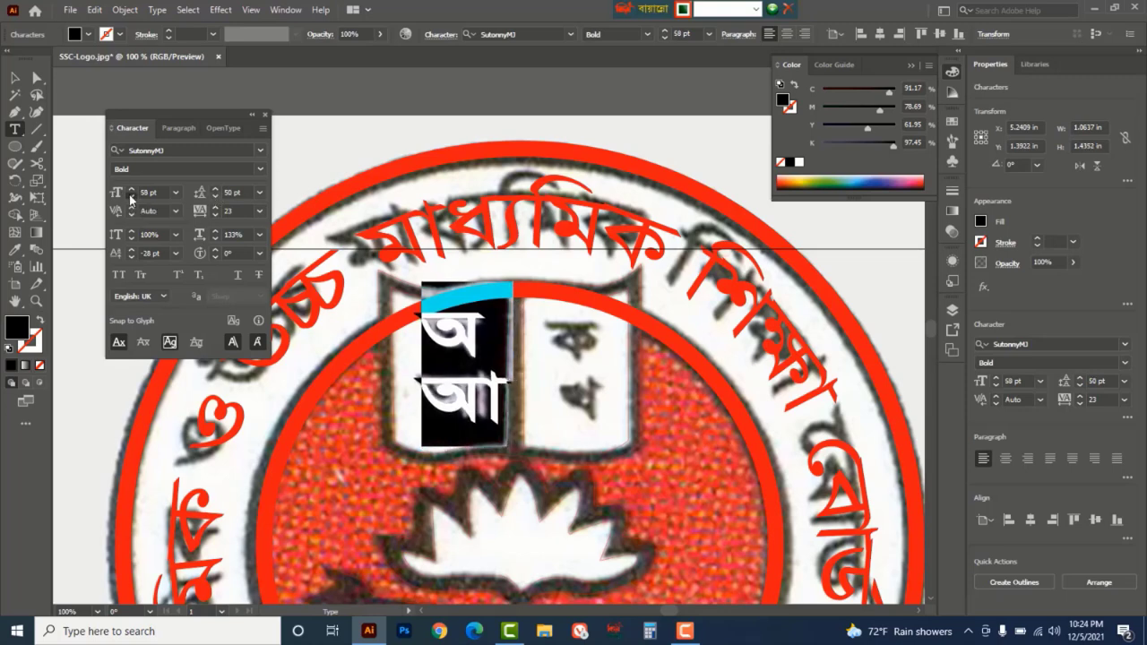
pyautogui.click(131, 199)
pyautogui.click(131, 198)
pyautogui.click(131, 199)
pyautogui.click(131, 199)
pyautogui.click(130, 199)
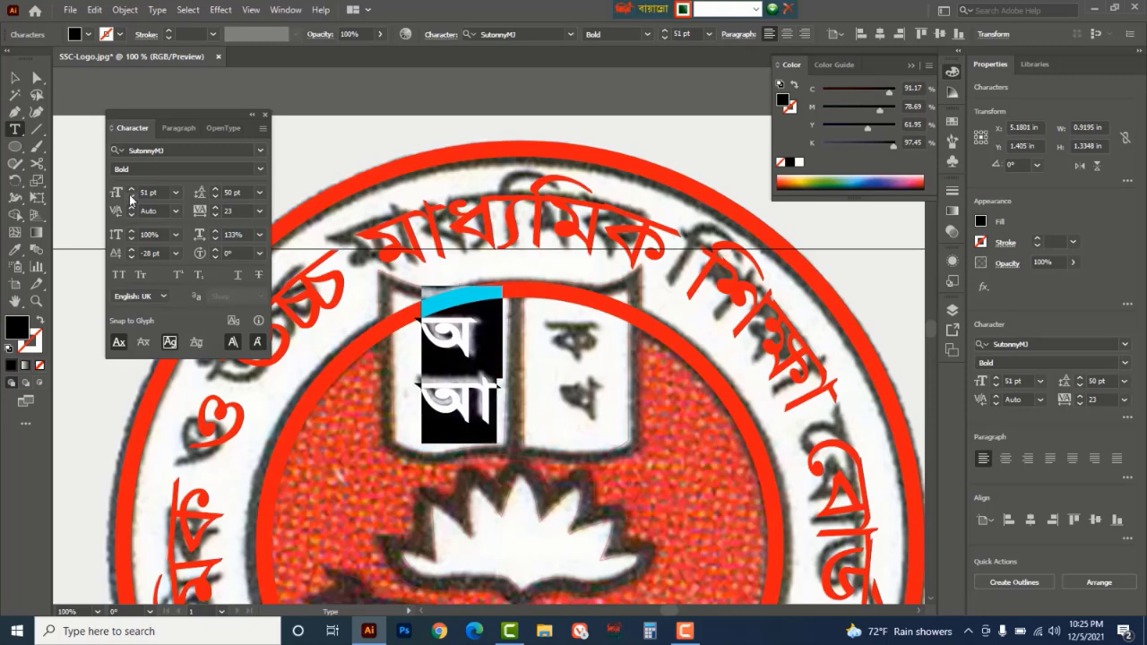
pyautogui.click(215, 196)
pyautogui.click(215, 196)
pyautogui.click(215, 196)
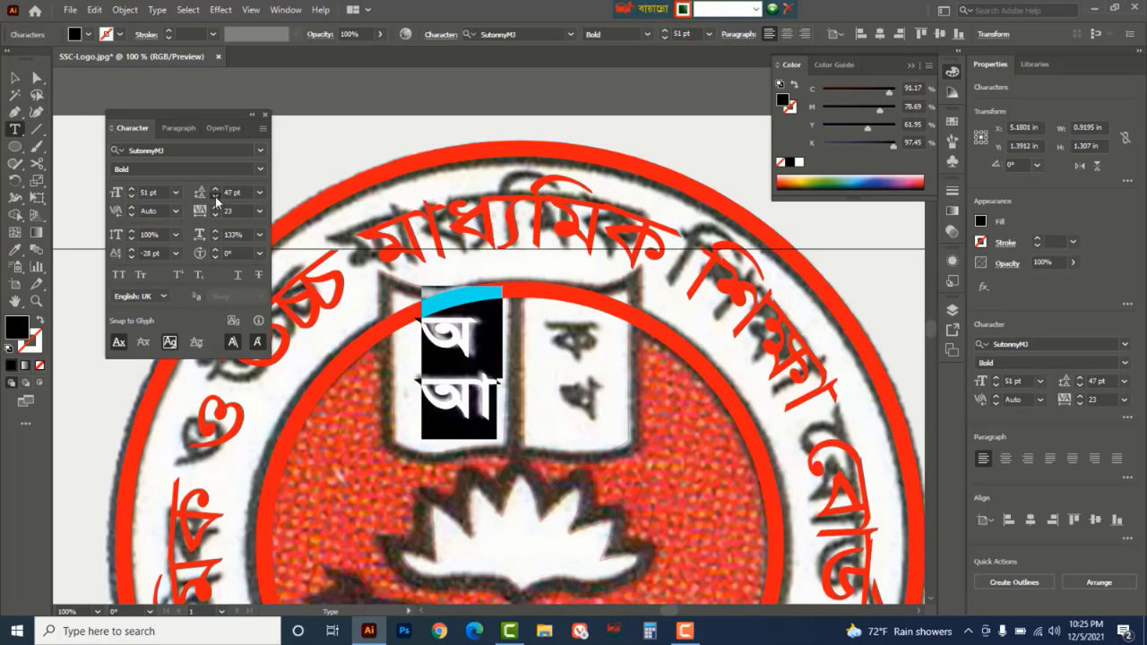
pyautogui.click(215, 196)
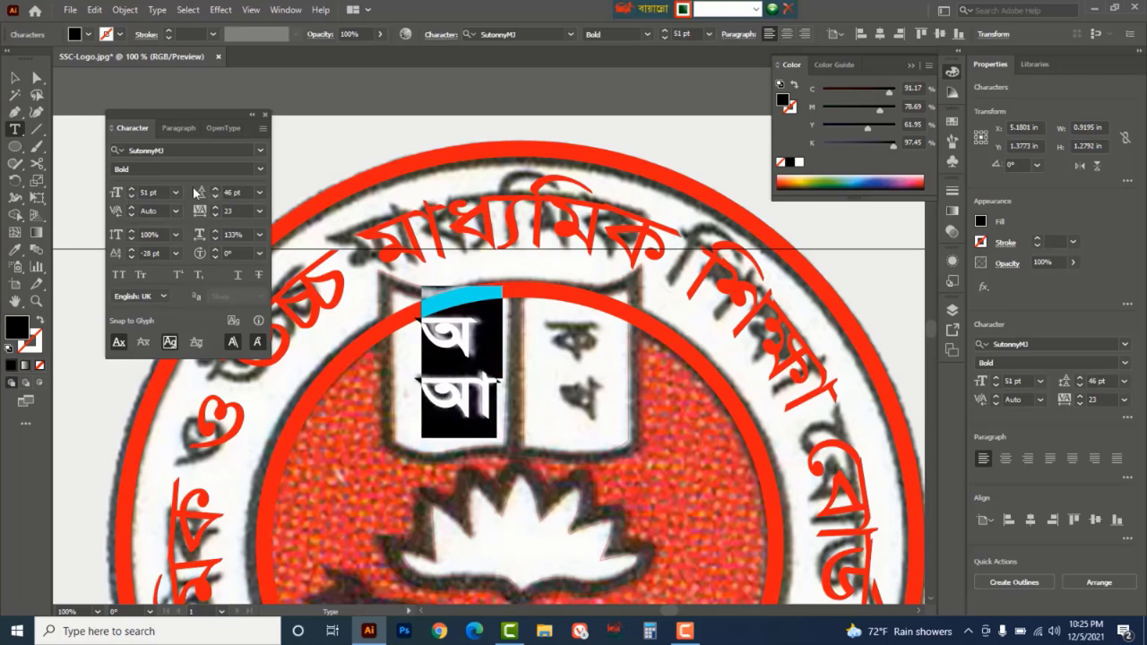
# - Copy the letter text onto the book's right page and change it to ক and খ, positioned over the scanned letters
pyautogui.click(15, 78)
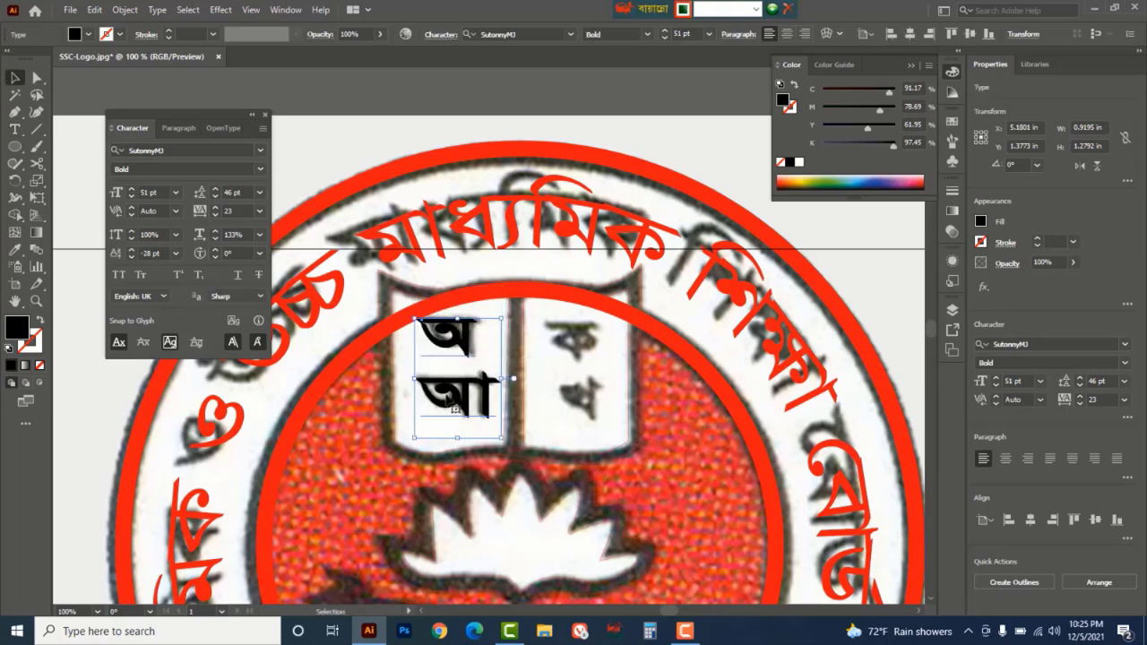
pyautogui.moveTo(511, 379); pyautogui.dragTo(614, 392)
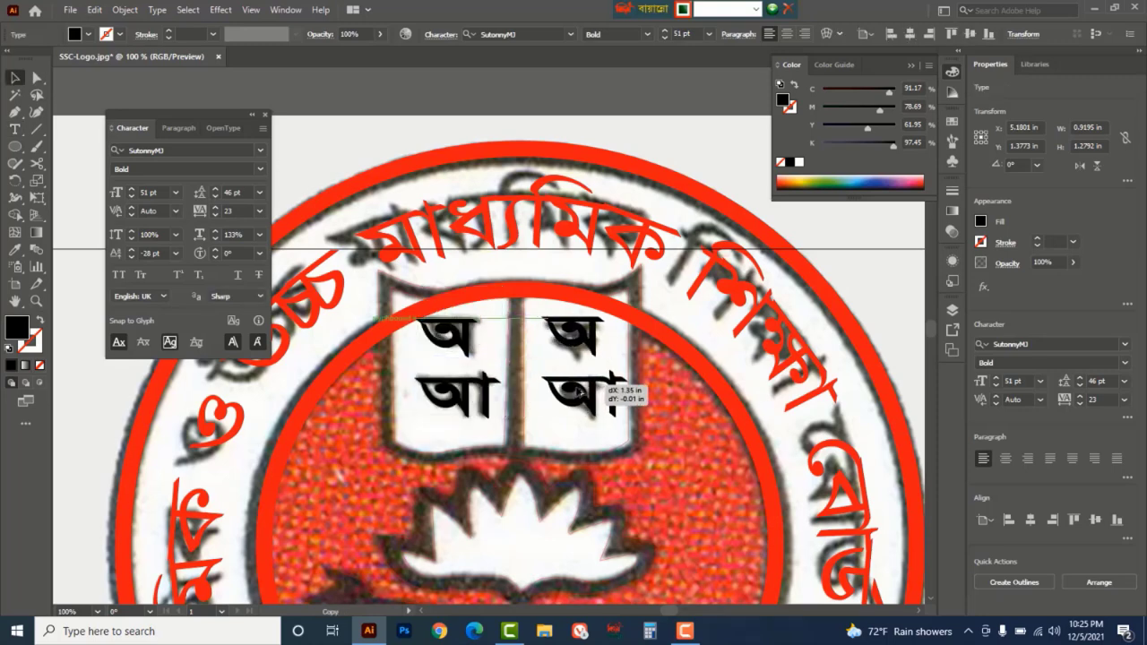
pyautogui.doubleClick(584, 348)
pyautogui.doubleClick(587, 350)
pyautogui.hotkey('ctrl', 'a')
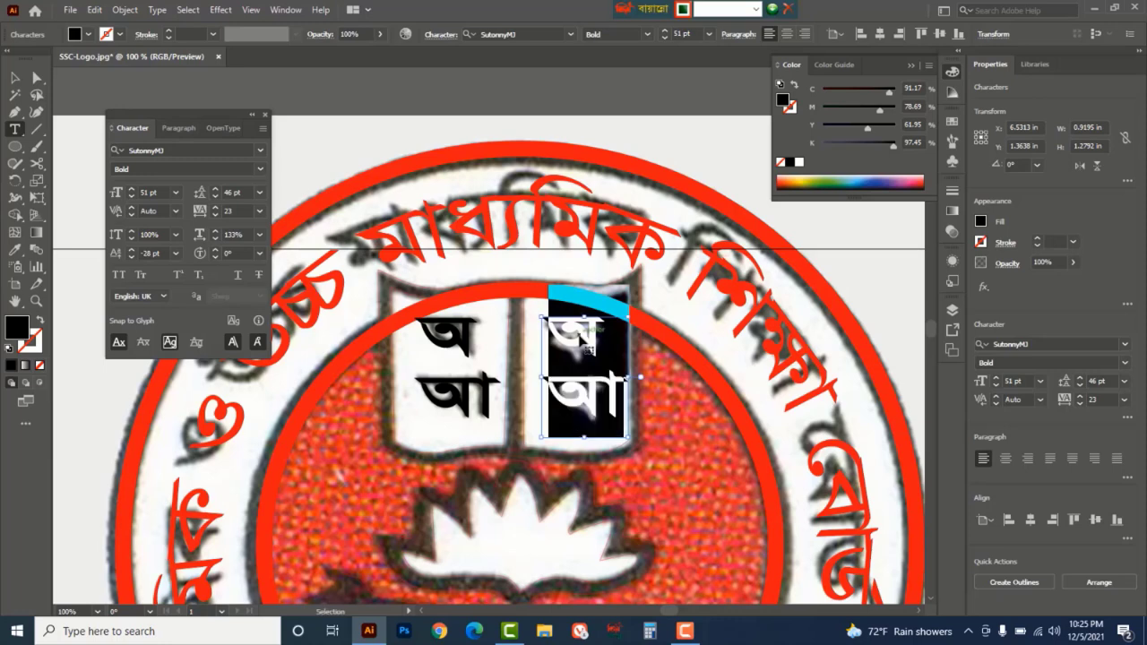
pyautogui.write('ক')
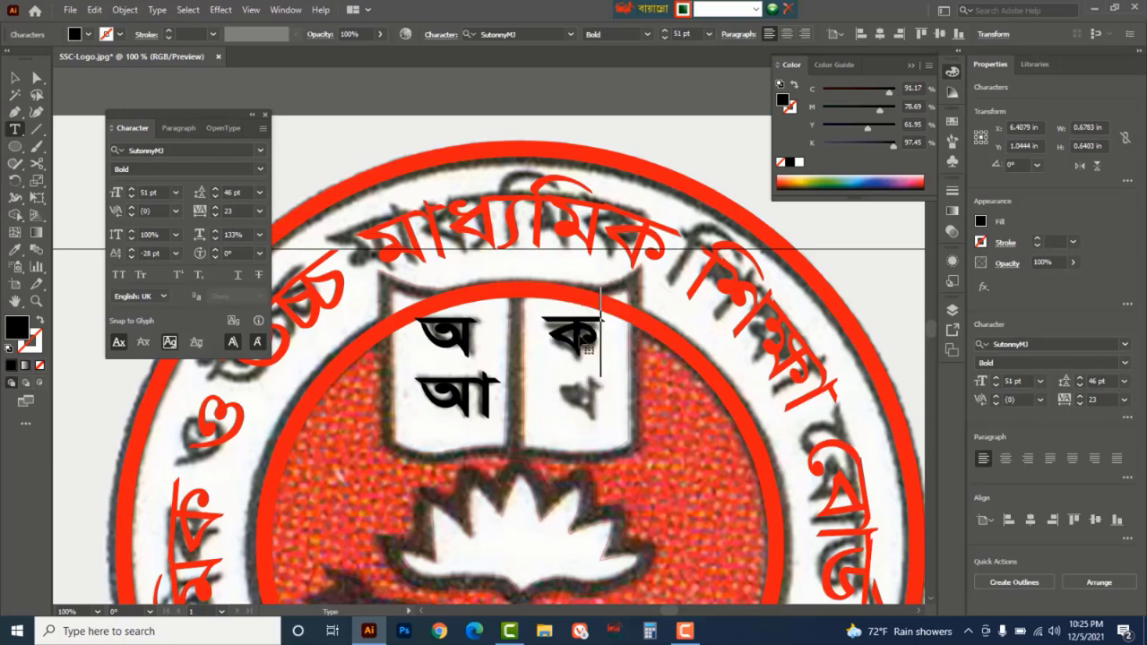
pyautogui.press('Return')
pyautogui.write('খ')
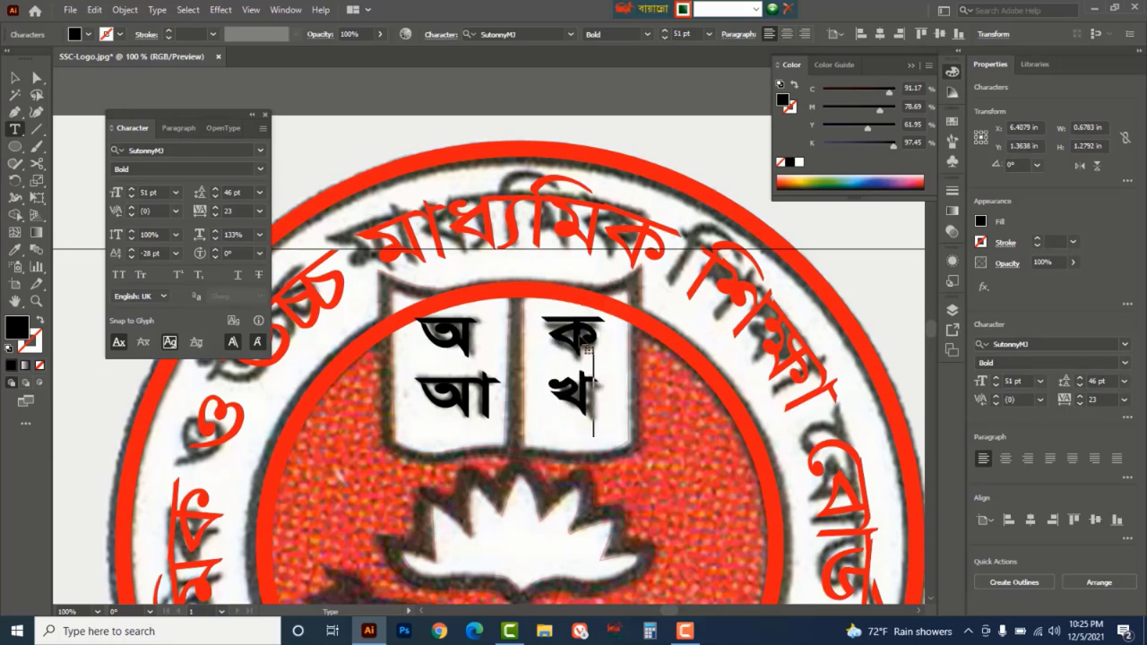
pyautogui.click(15, 78)
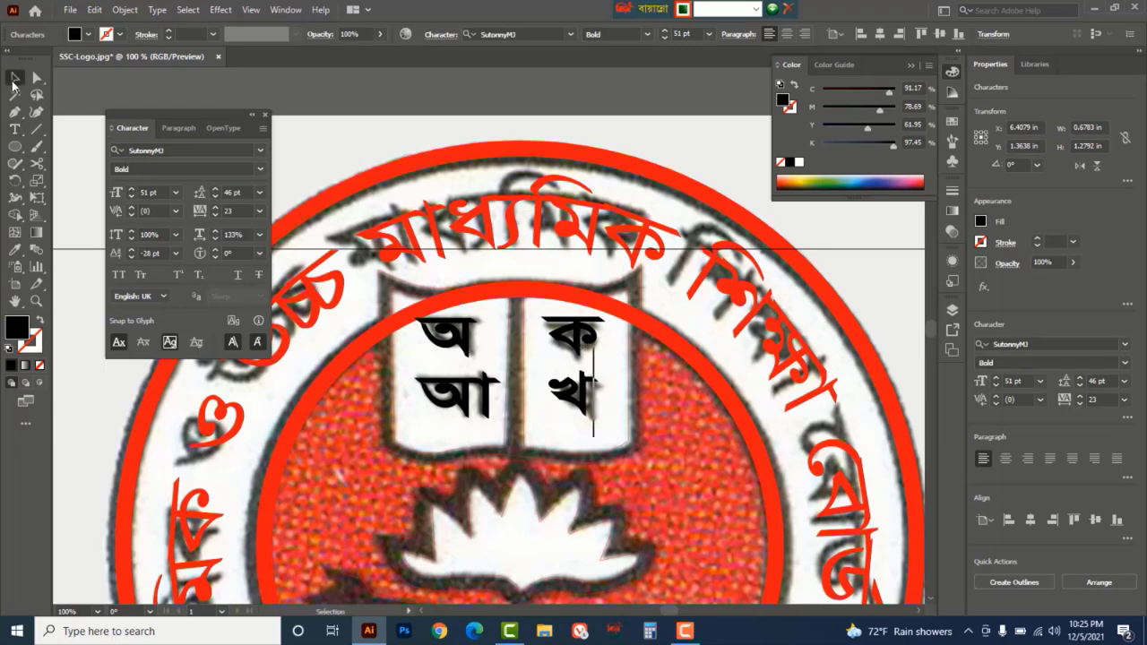
pyautogui.moveTo(570, 344); pyautogui.dragTo(575, 350)
# - Place a copy of the whole traced artwork beside the scanned logo and delete the original tracing lying on the scan
pyautogui.keyDown('ctrl'); pyautogui.keyDown('alt'); pyautogui.click(571, 345); pyautogui.keyUp('alt'); pyautogui.keyUp('ctrl')
pyautogui.keyDown('ctrl'); pyautogui.keyDown('alt'); pyautogui.click(571, 344); pyautogui.keyUp('alt'); pyautogui.keyUp('ctrl')
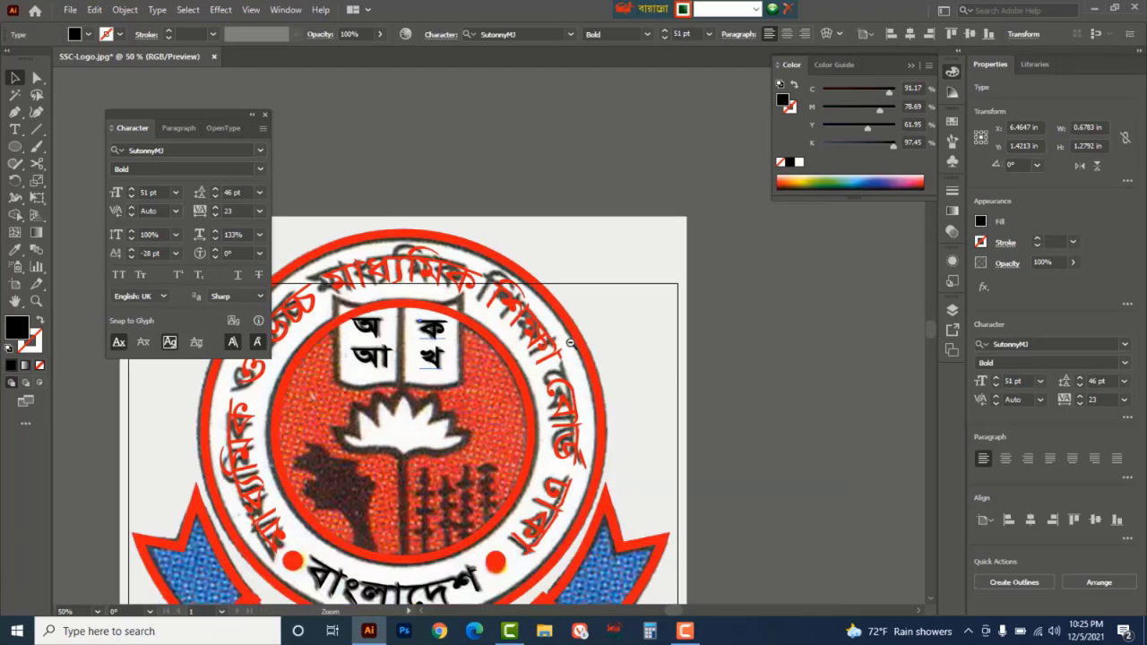
pyautogui.keyDown('ctrl'); pyautogui.keyDown('alt'); pyautogui.click(571, 344); pyautogui.keyUp('alt'); pyautogui.keyUp('ctrl')
pyautogui.keyDown('ctrl'); pyautogui.keyDown('alt'); pyautogui.click(571, 344); pyautogui.keyUp('alt'); pyautogui.keyUp('ctrl')
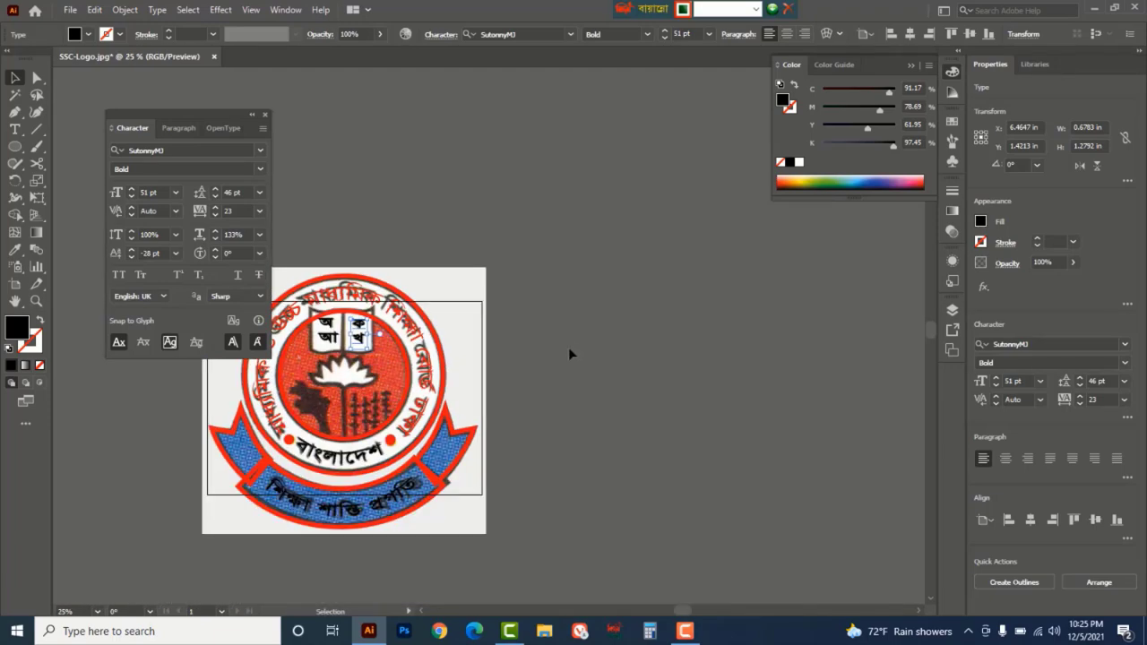
pyautogui.click(264, 113)
pyautogui.hotkey('ctrl', 'a')
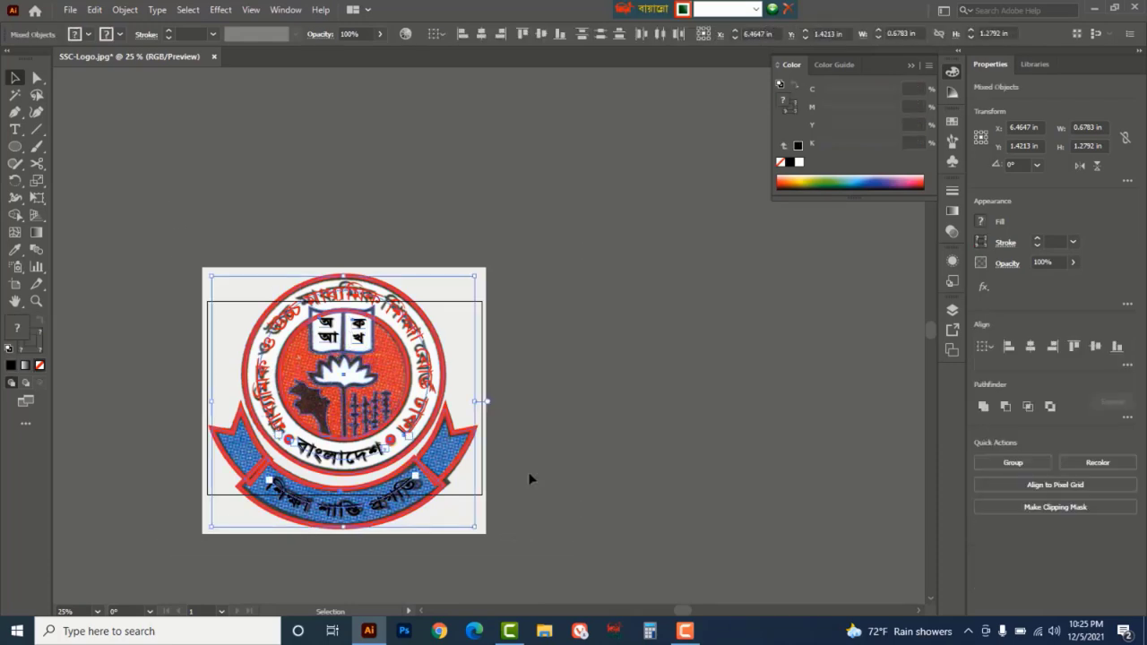
pyautogui.moveTo(386, 427); pyautogui.dragTo(716, 423)
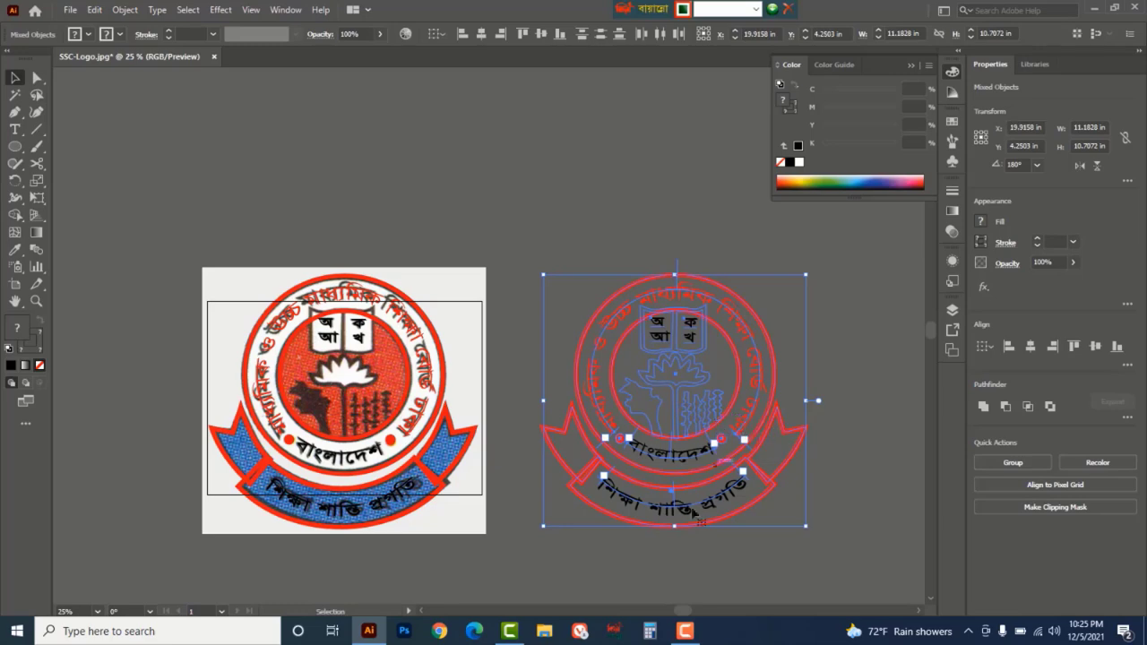
pyautogui.click(669, 558)
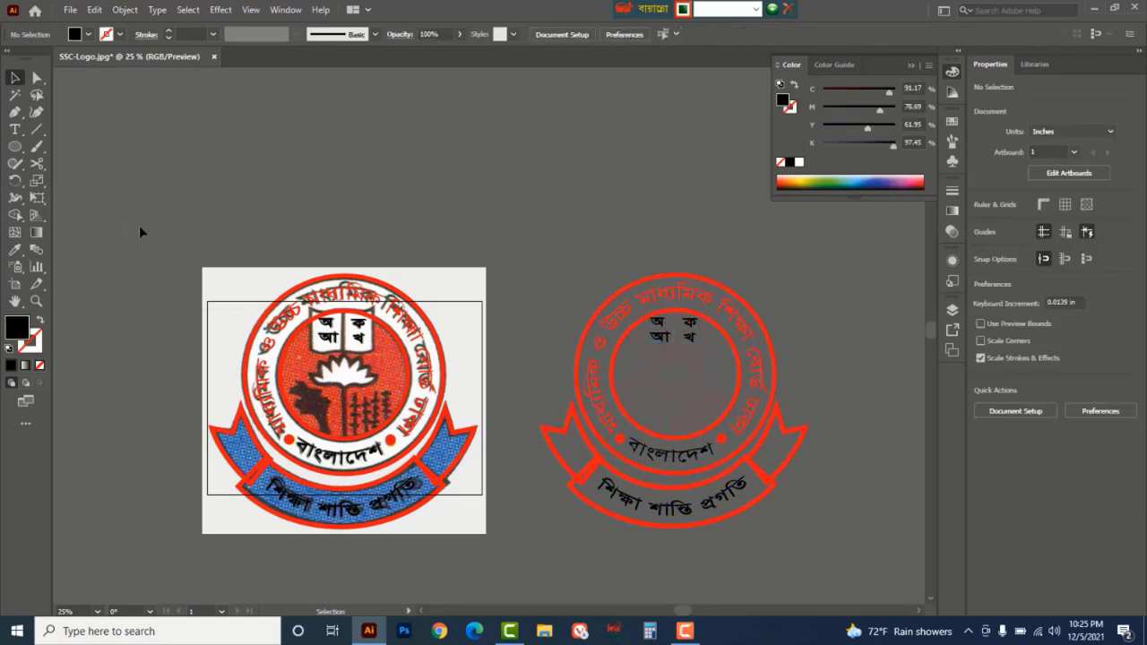
pyautogui.moveTo(492, 535); pyautogui.dragTo(354, 428)
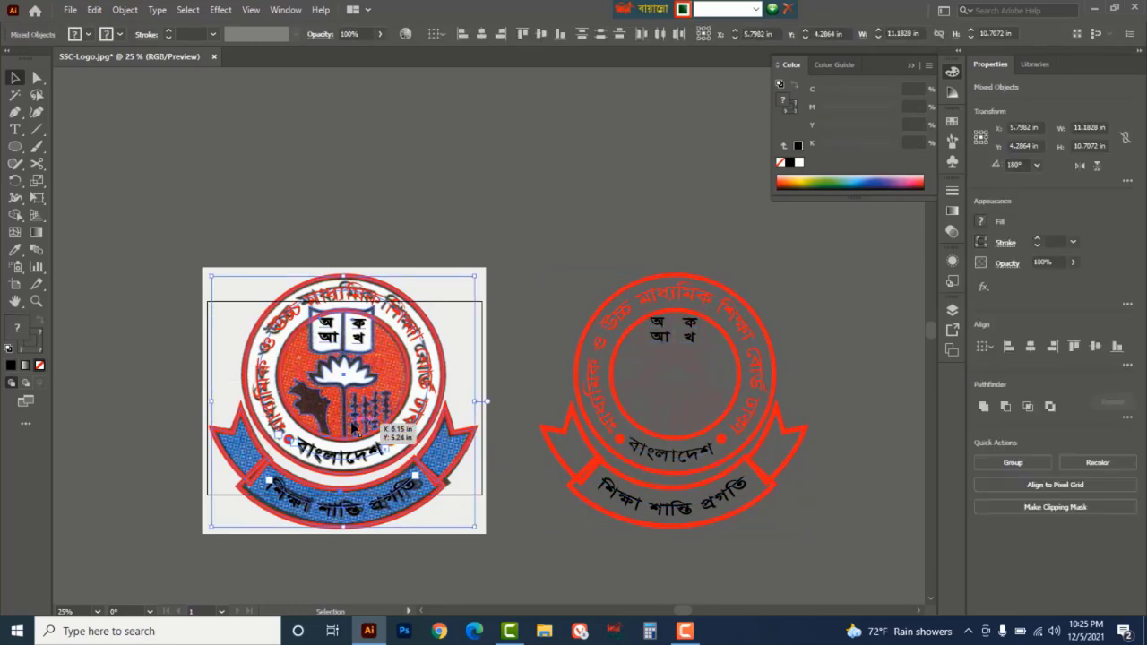
pyautogui.press('Delete')
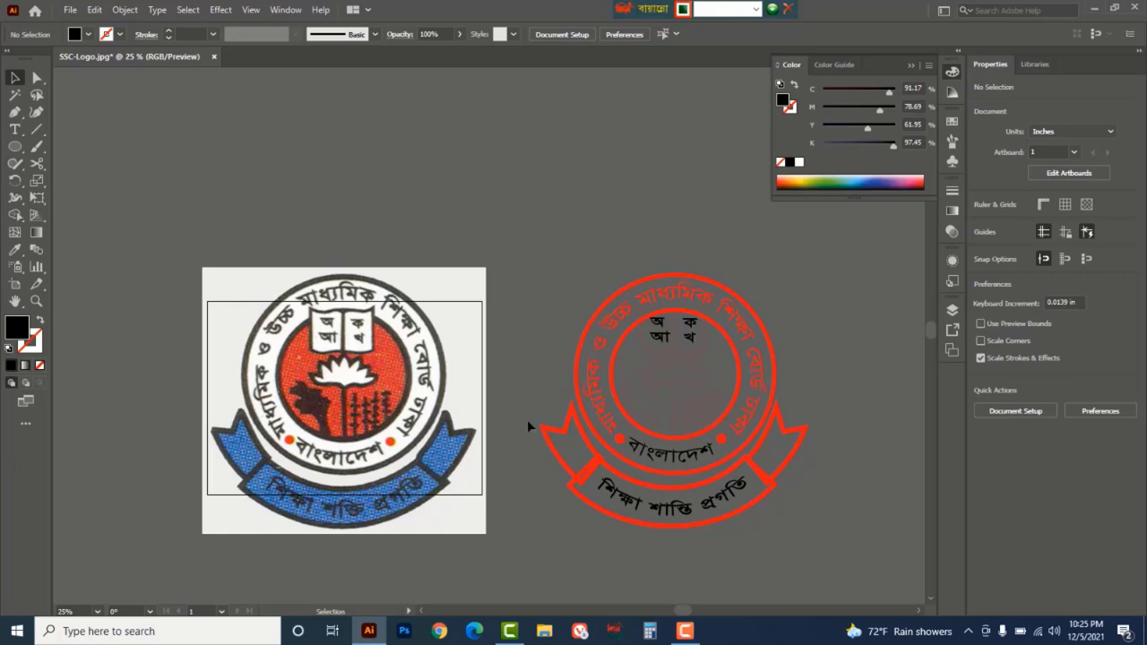
# - Recolour the stroke of the ribbon's centre band and left tail black with M 0, Y 0 and K 100
pyautogui.click(579, 506)
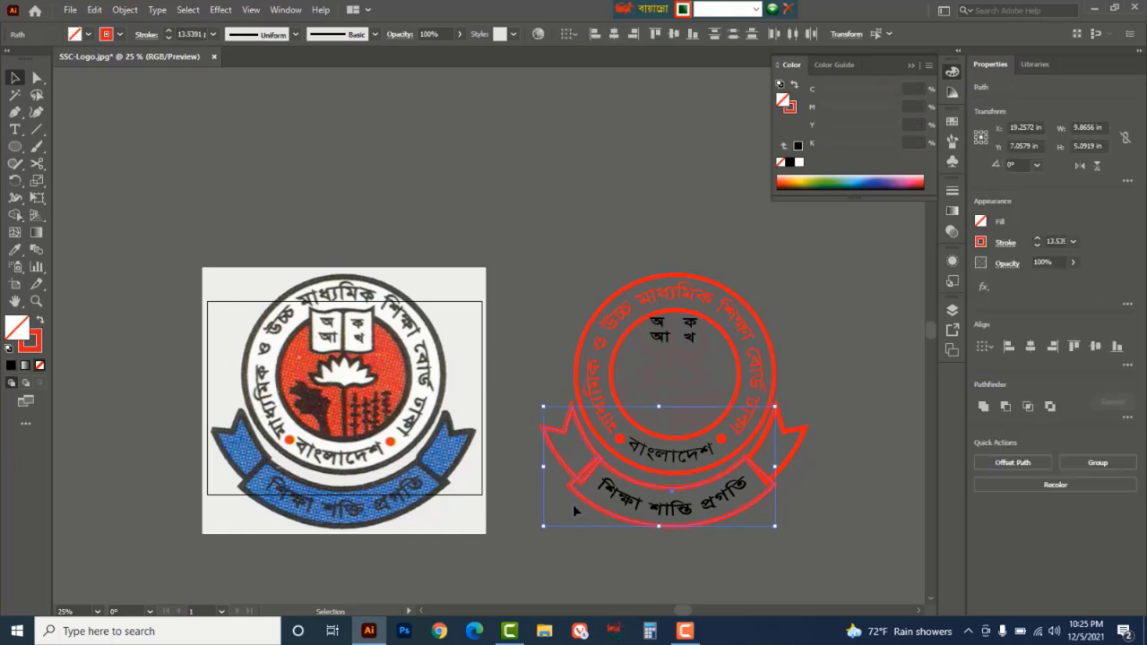
pyautogui.click(794, 108)
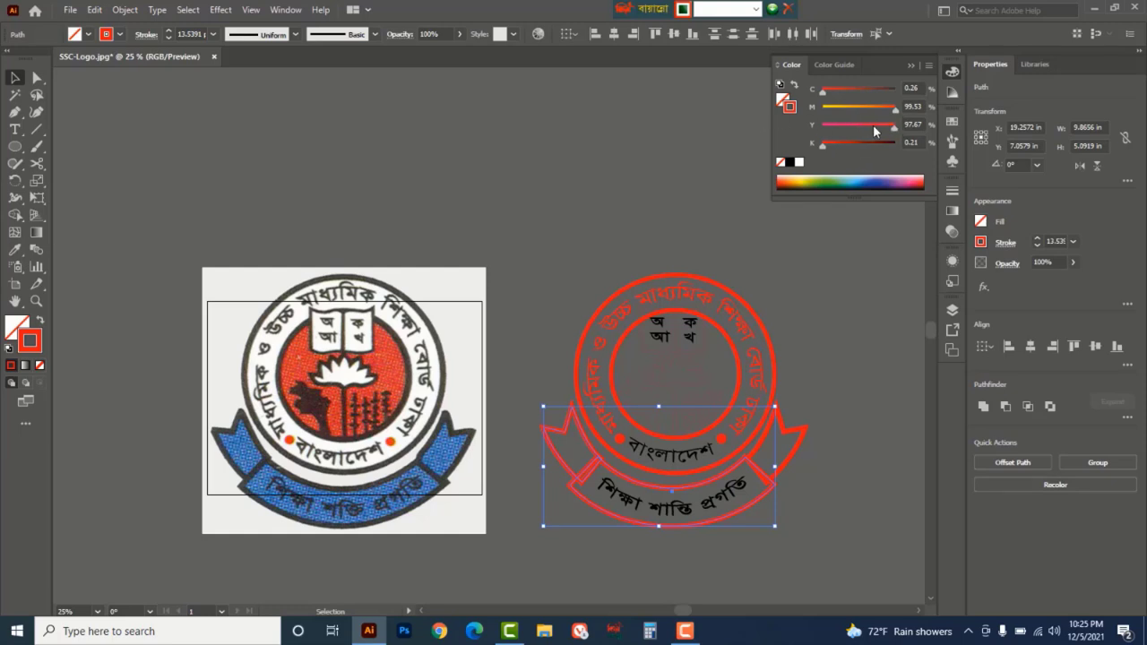
pyautogui.moveTo(879, 126)
pyautogui.mouseDown()
pyautogui.moveTo(823, 127)
pyautogui.moveTo(810, 146)
pyautogui.moveTo(919, 158)
pyautogui.mouseUp()
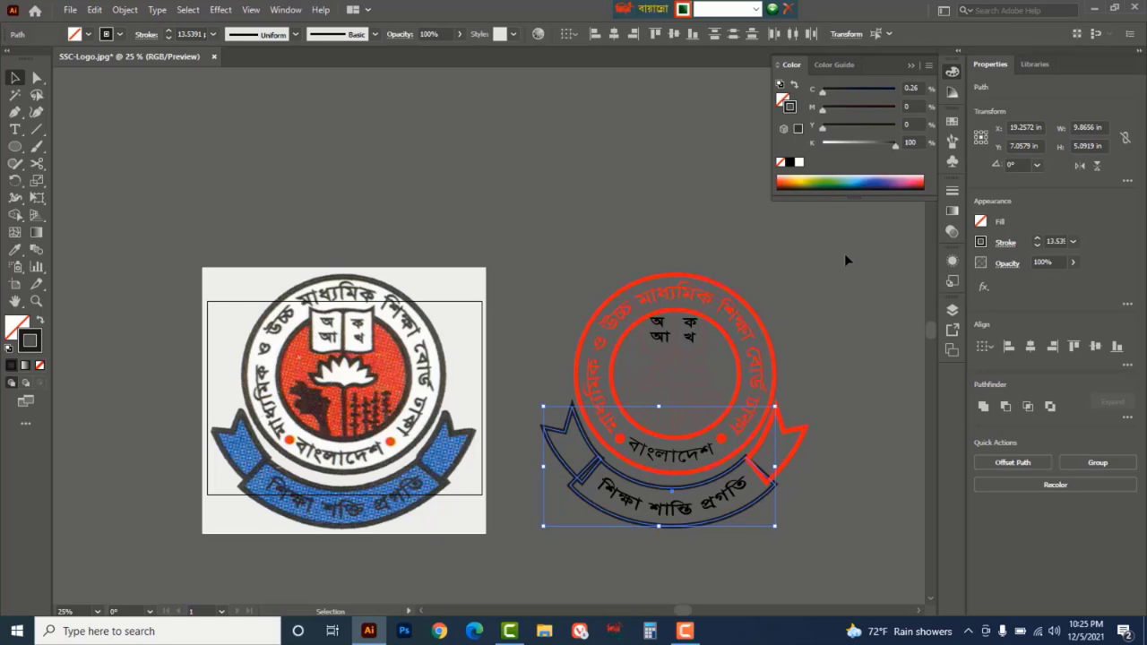
pyautogui.click(828, 439)
# - Copy the left ribbon tail's dark stroke onto the ribbon's right tail with the Eyedropper
pyautogui.click(770, 404)
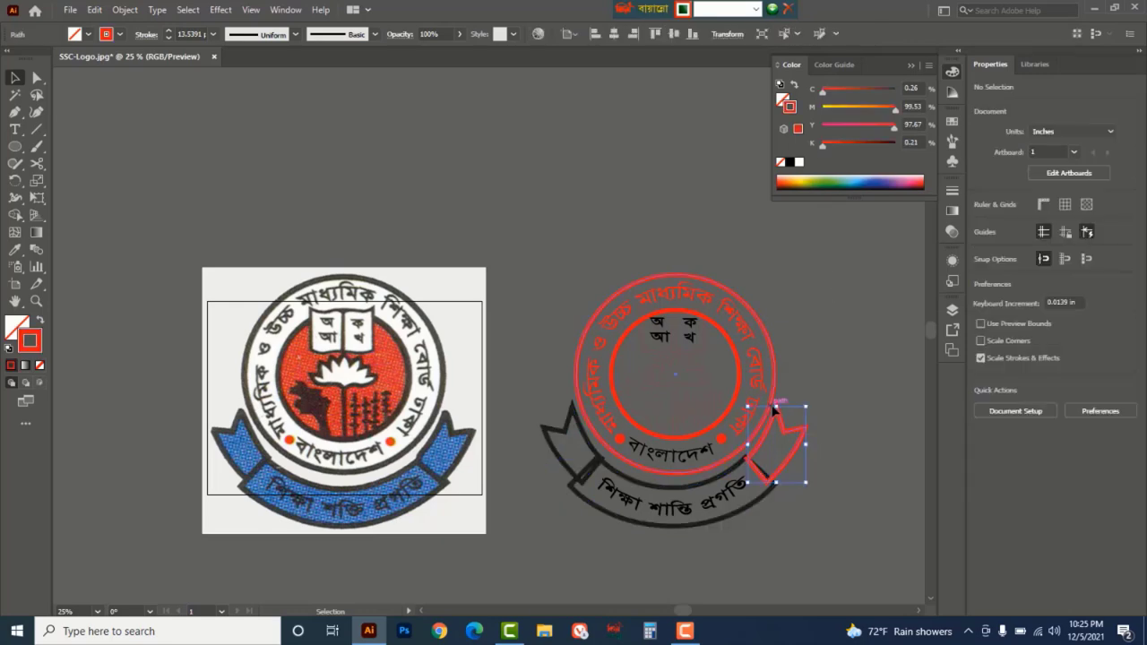
pyautogui.click(17, 252)
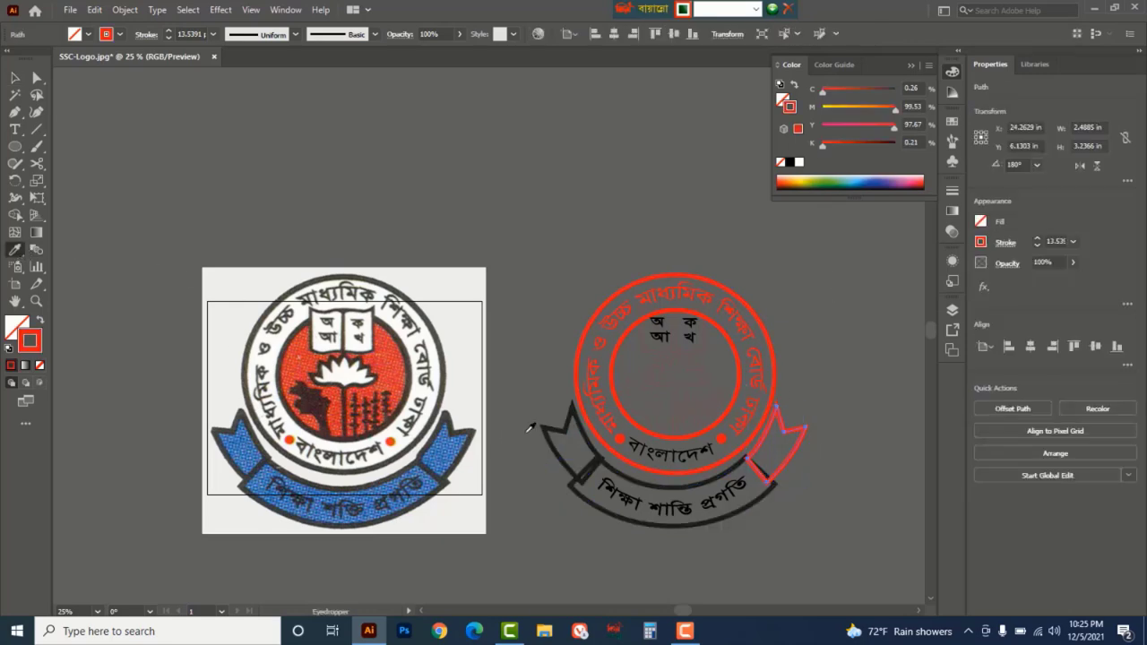
pyautogui.click(567, 422)
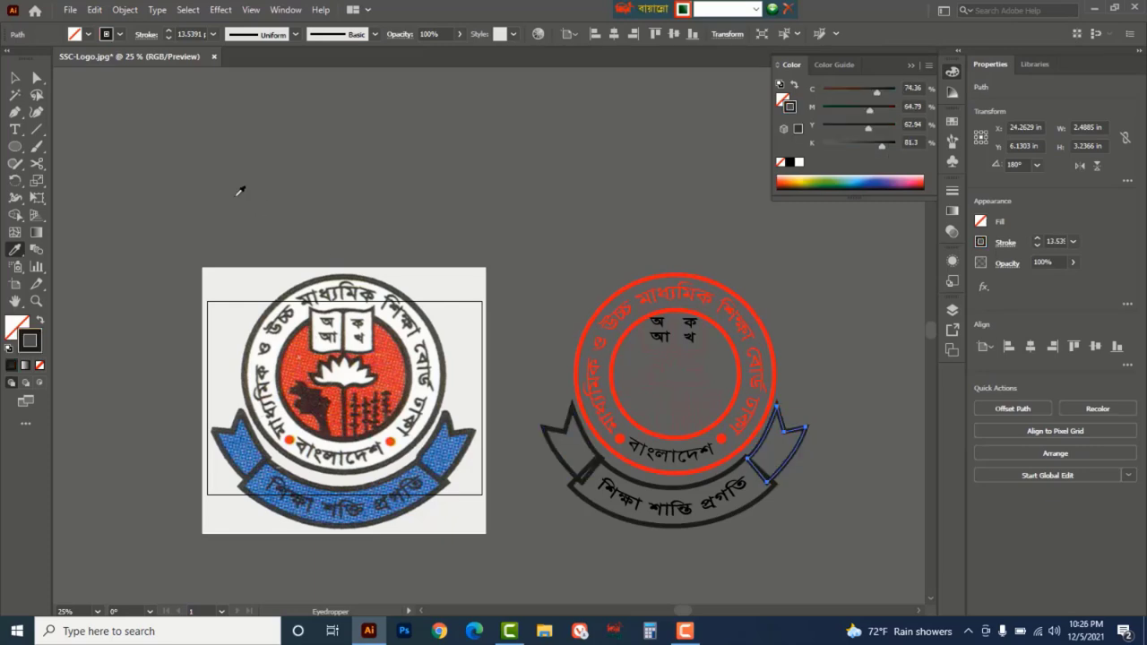
pyautogui.click(15, 79)
pyautogui.click(565, 197)
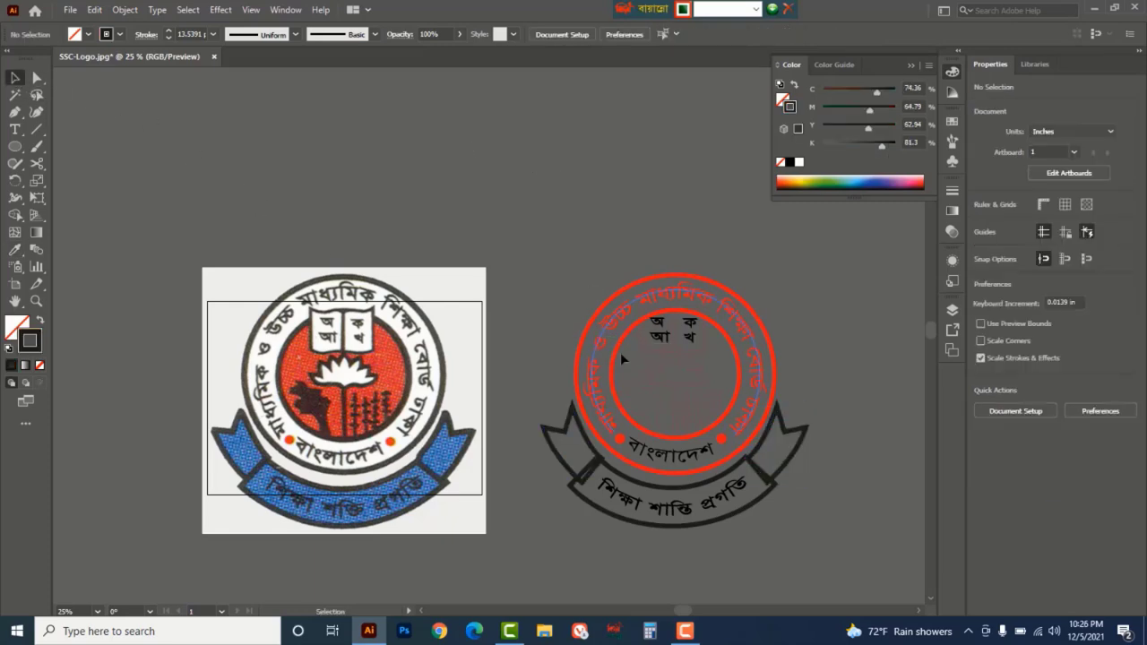
# - Set the stroke of the logo's inner and outer circles to black
pyautogui.click(620, 355)
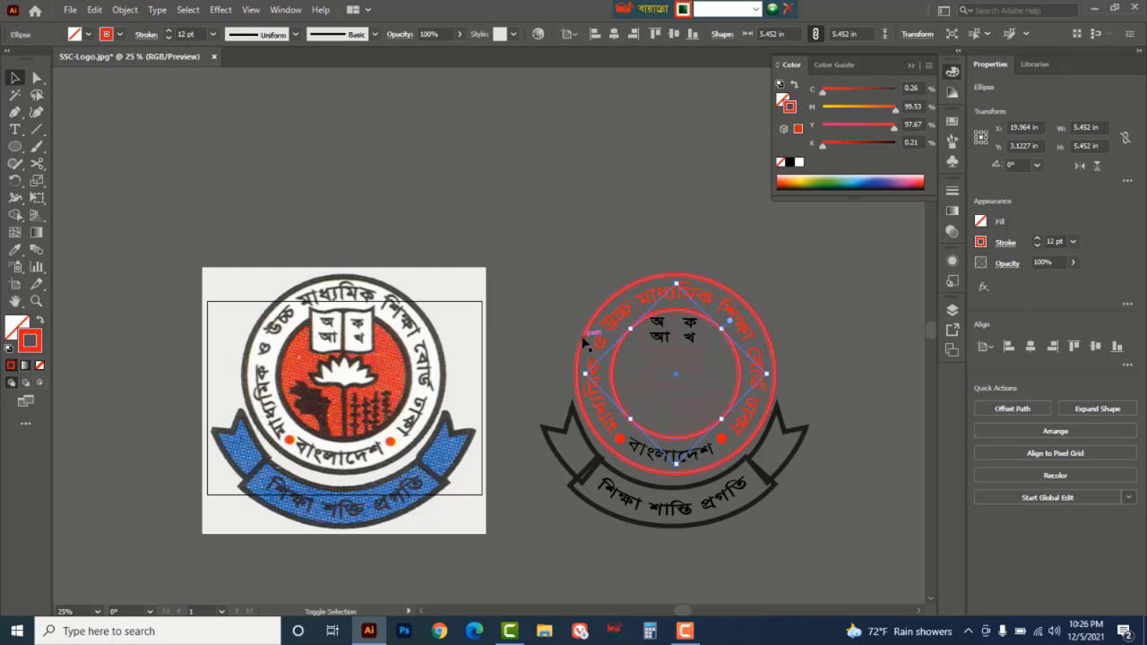
pyautogui.keyDown('shift'); pyautogui.click(585, 341); pyautogui.keyUp('shift')
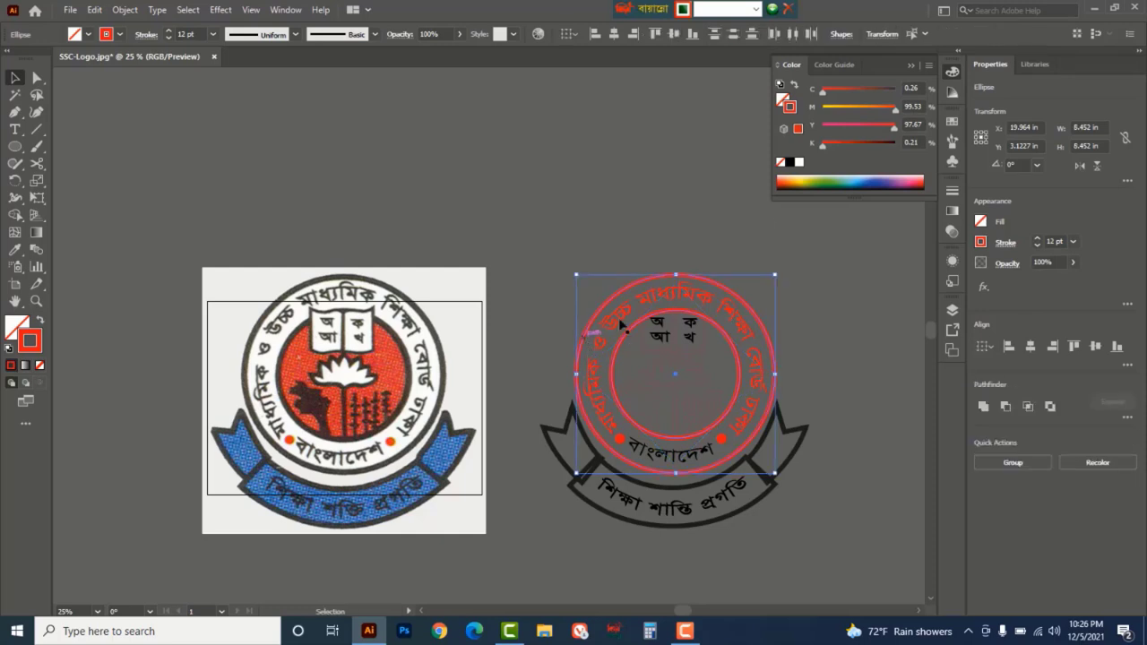
pyautogui.click(788, 162)
pyautogui.click(655, 190)
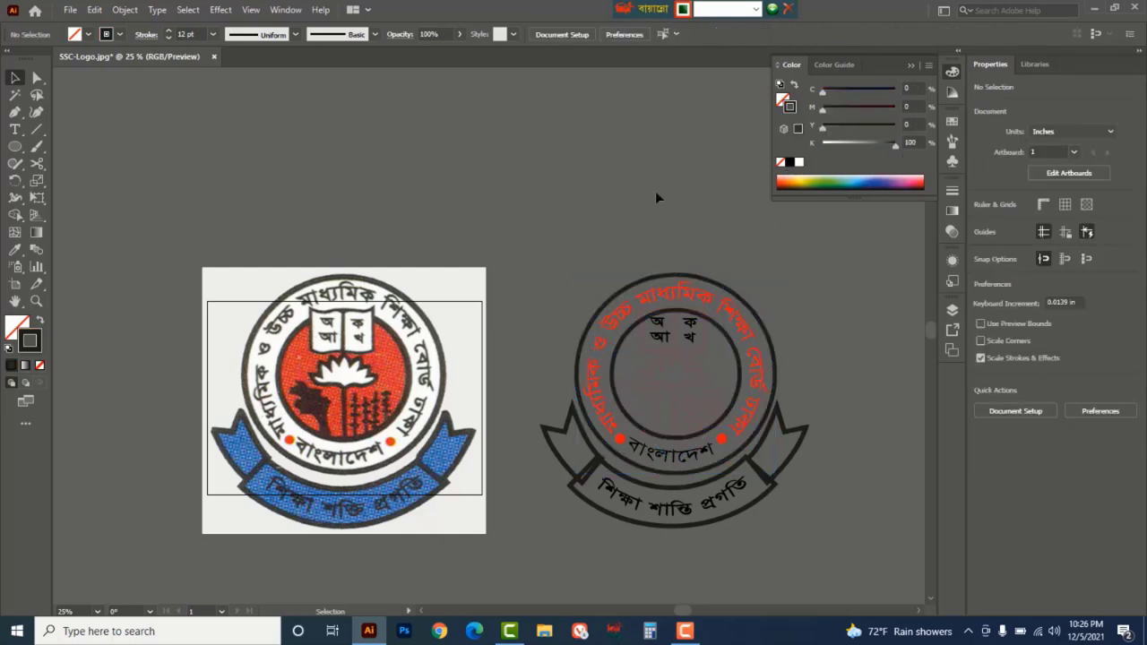
# - Give the curved Bengali text around the upper ring a black fill and no stroke
pyautogui.click(686, 305)
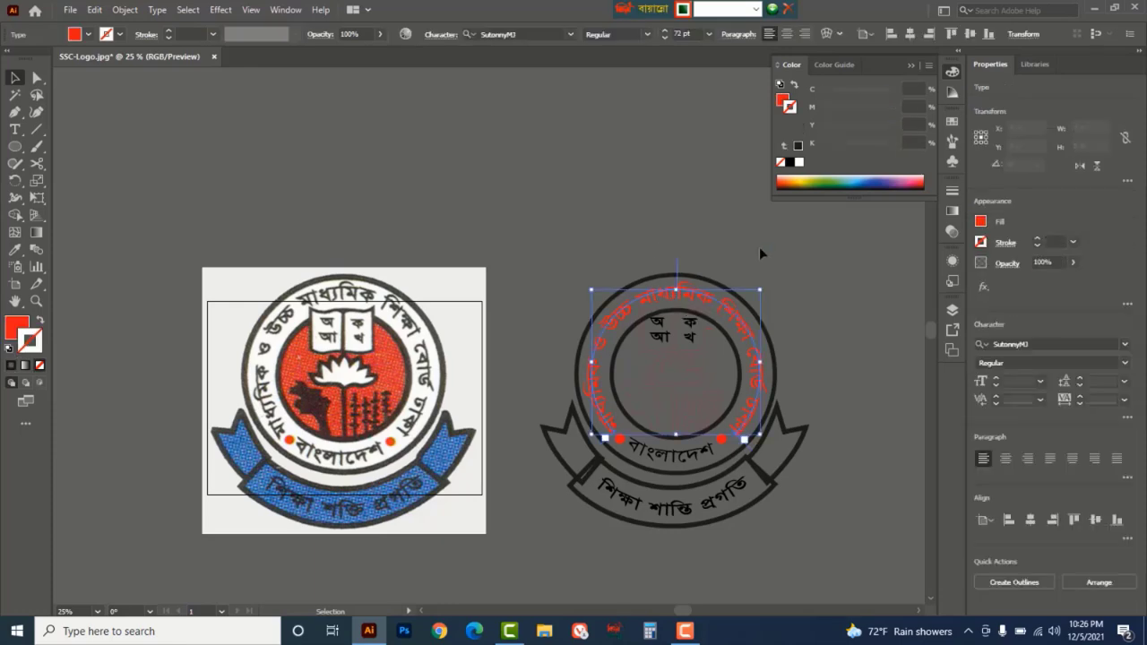
pyautogui.click(791, 163)
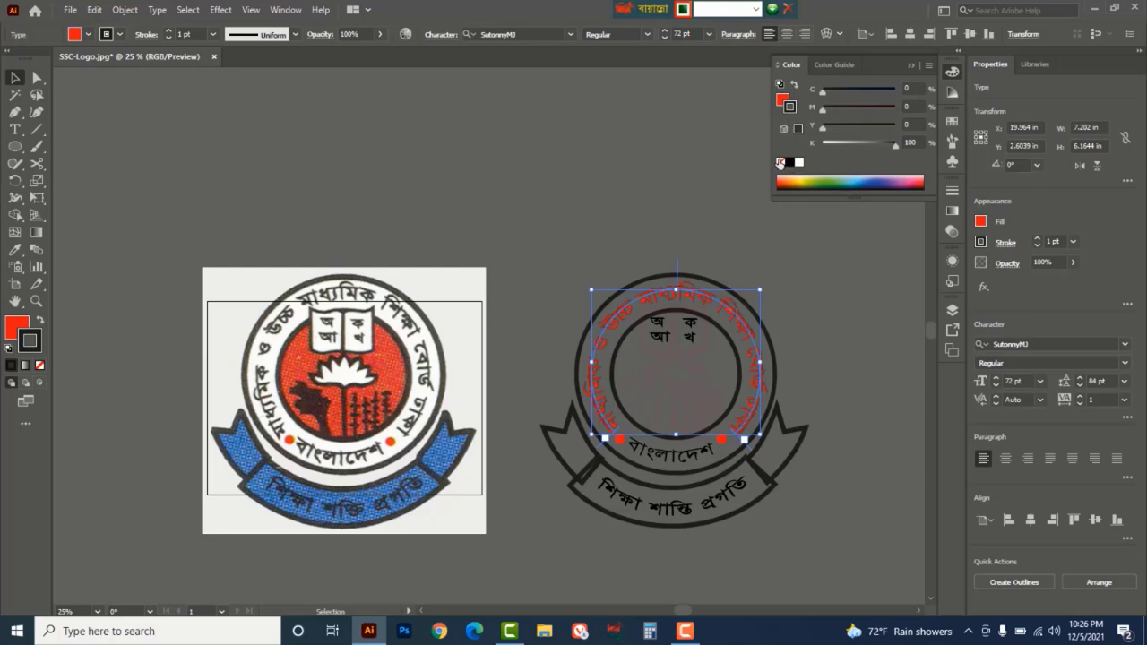
pyautogui.click(780, 163)
pyautogui.press('x')
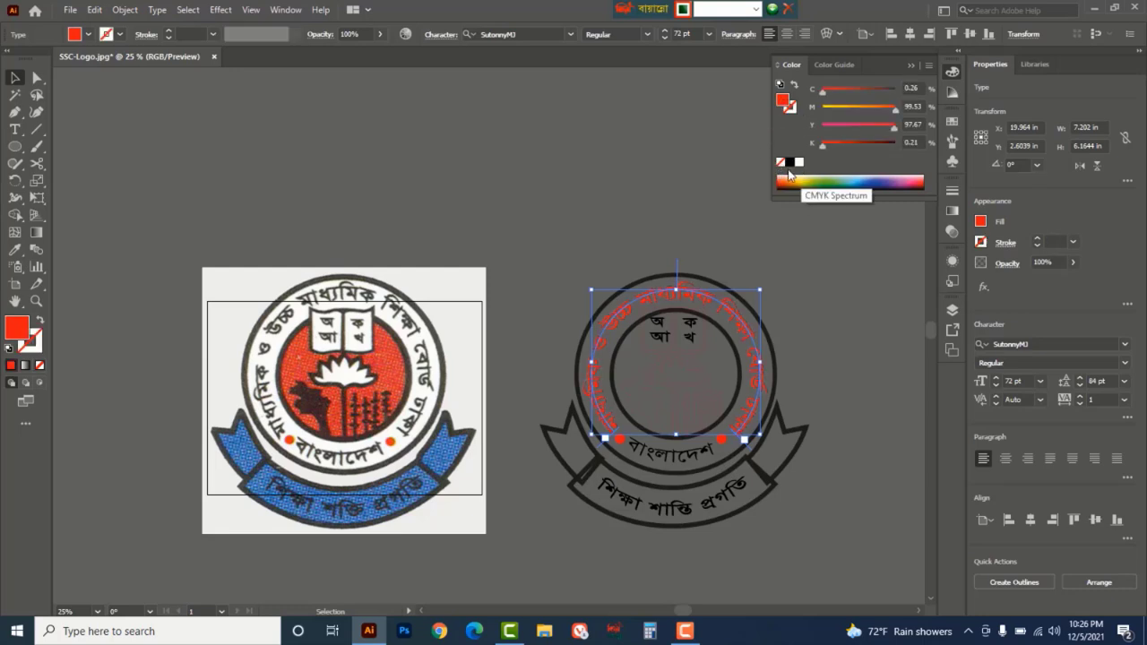
pyautogui.click(789, 162)
pyautogui.click(646, 201)
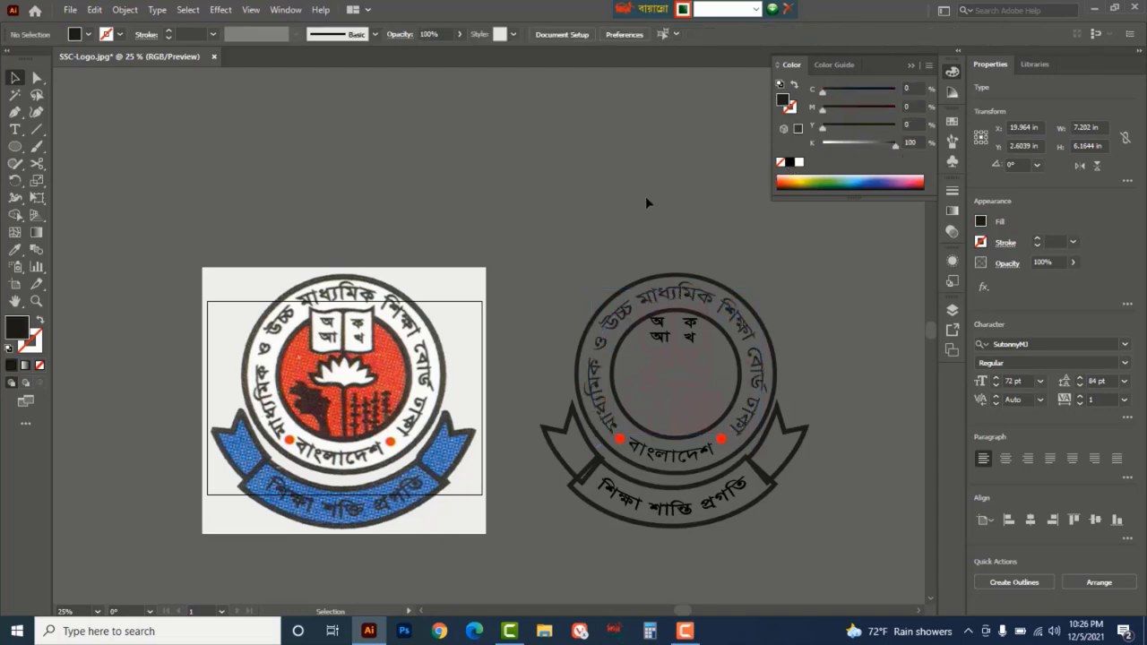
# - Fill the book's outer outline shape with black and remove its stroke
pyautogui.hotkey('ctrl', 'space')
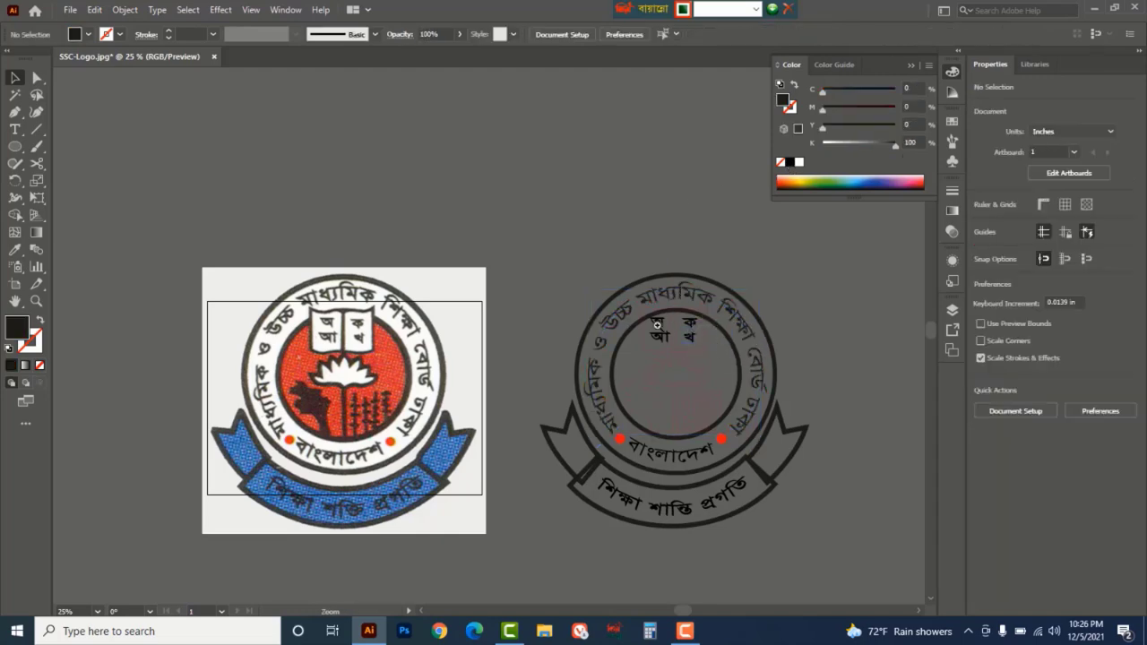
pyautogui.click(657, 325)
pyautogui.click(446, 349)
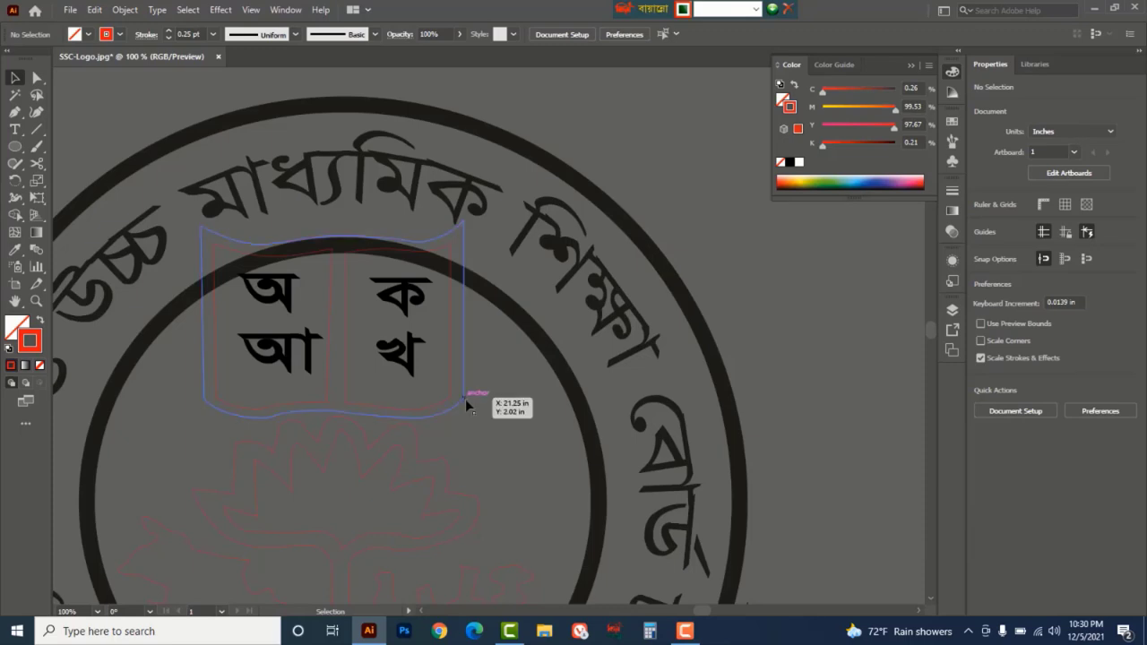
pyautogui.click(465, 401)
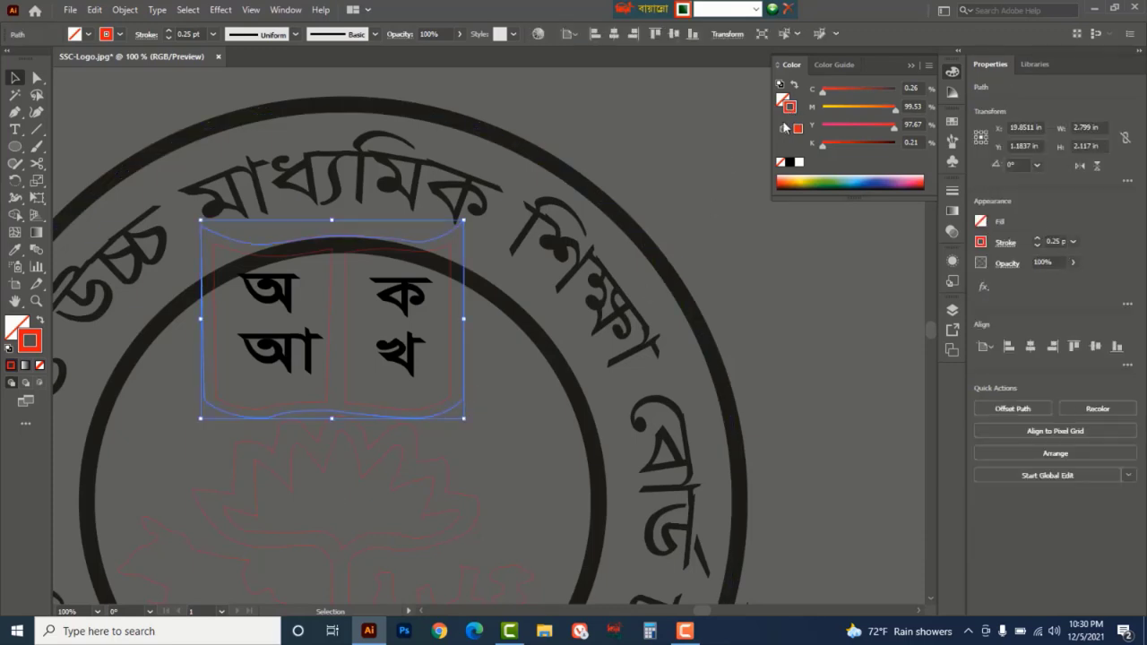
pyautogui.click(779, 163)
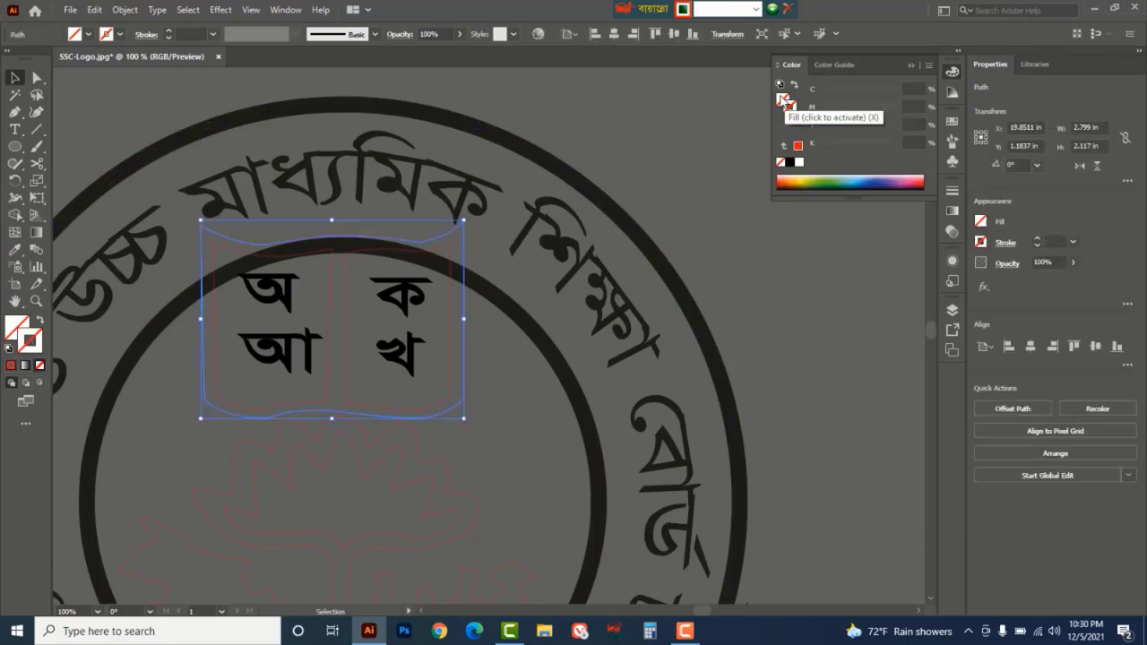
pyautogui.click(790, 164)
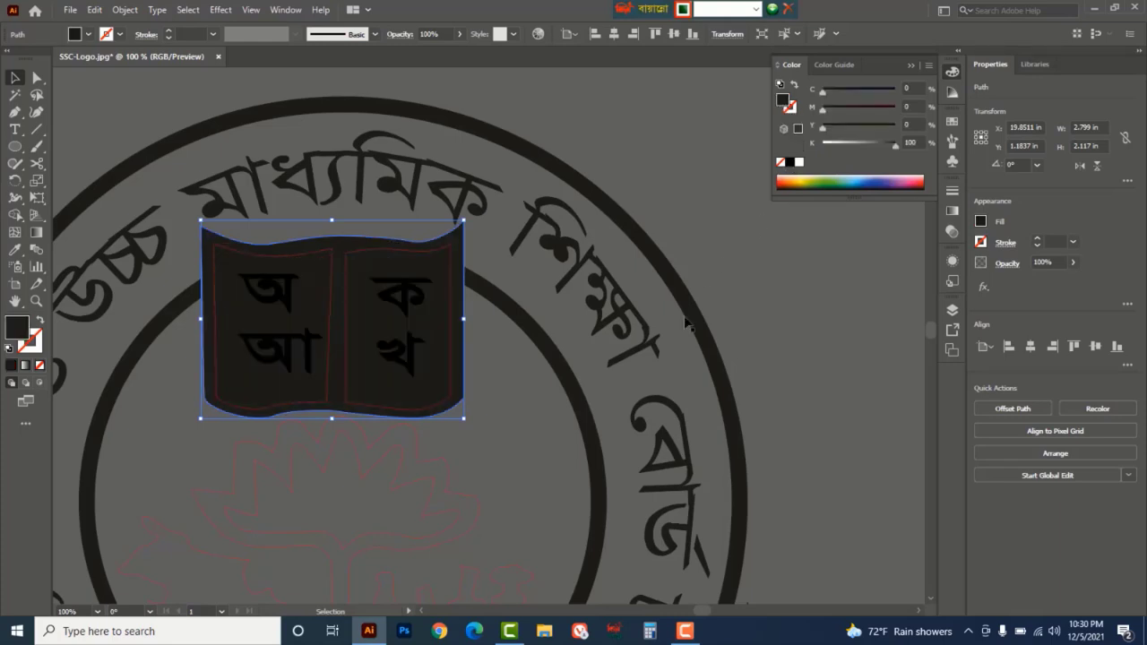
pyautogui.click(817, 320)
# - Fill the book's right and left page shapes with white and remove their strokes
pyautogui.click(451, 386)
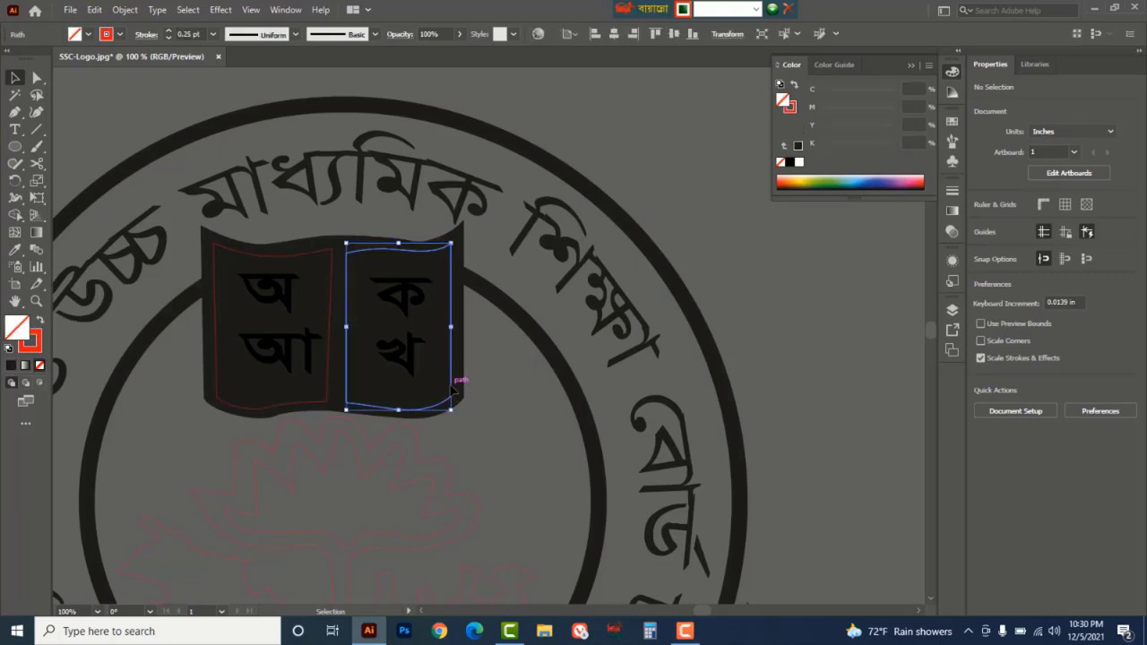
pyautogui.click(800, 164)
pyautogui.click(790, 110)
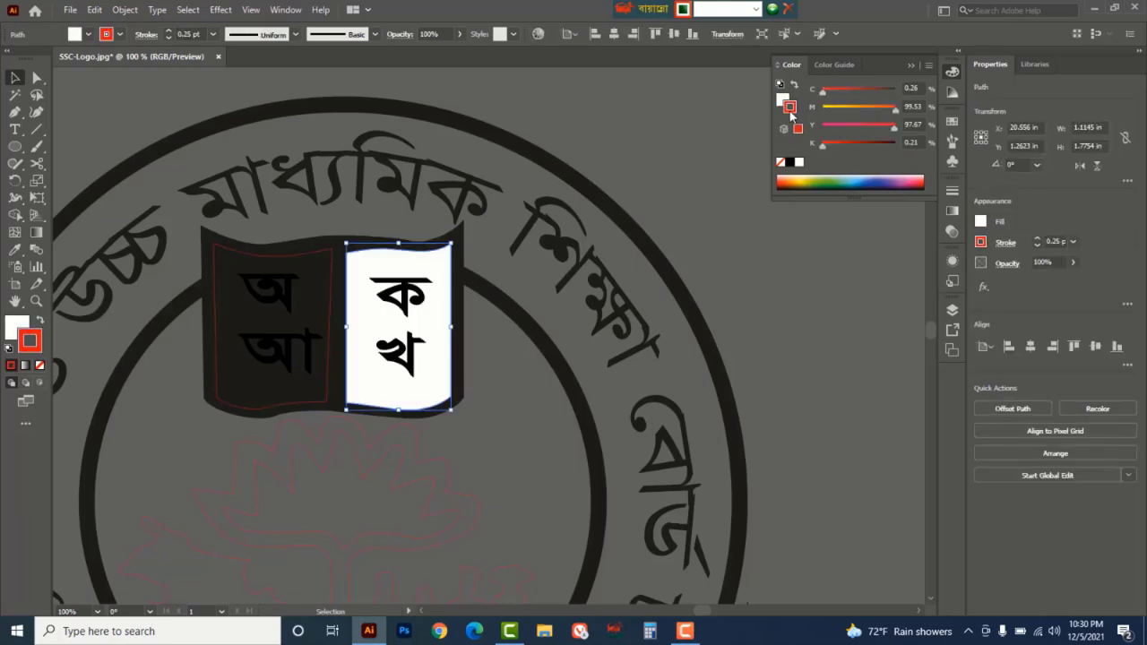
pyautogui.click(780, 163)
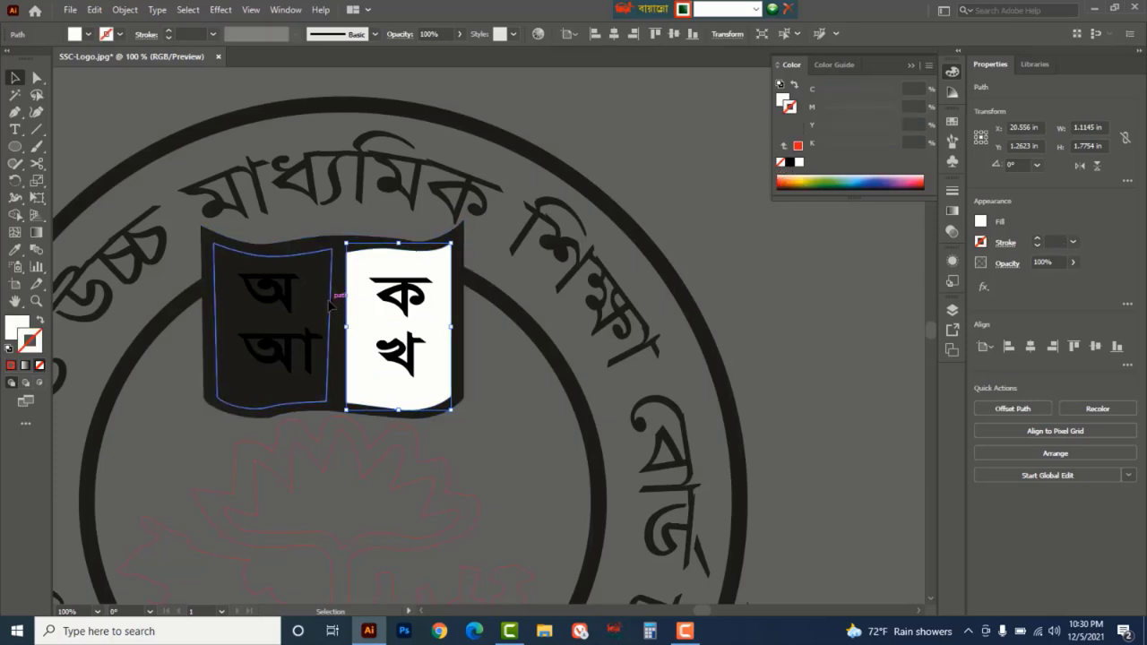
pyautogui.click(330, 306)
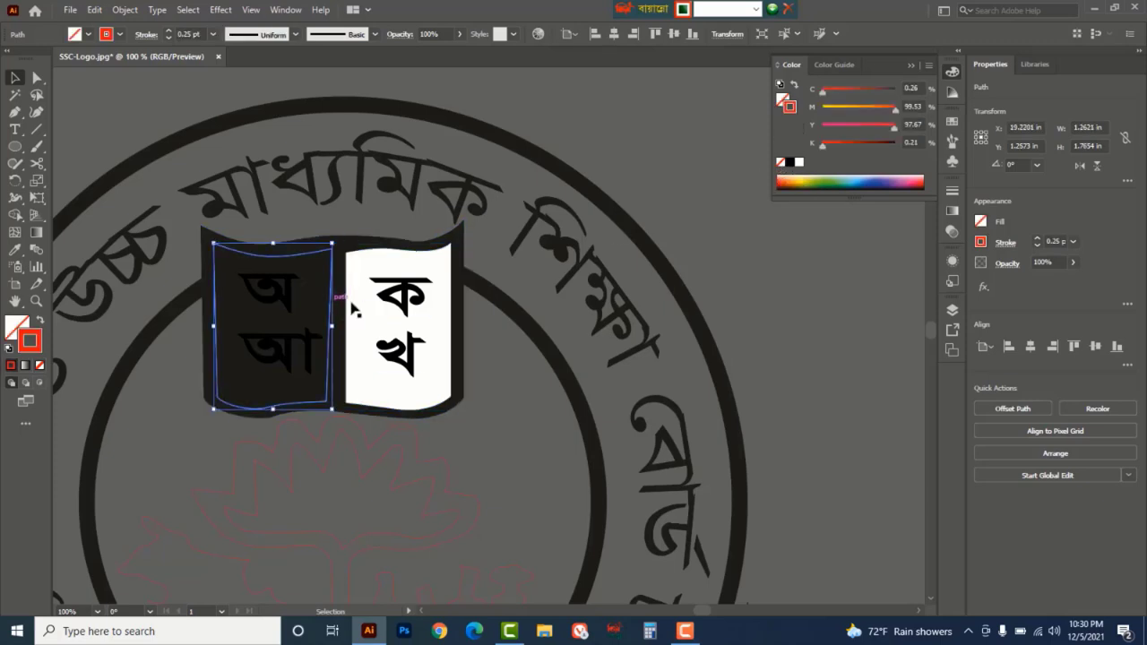
pyautogui.click(780, 163)
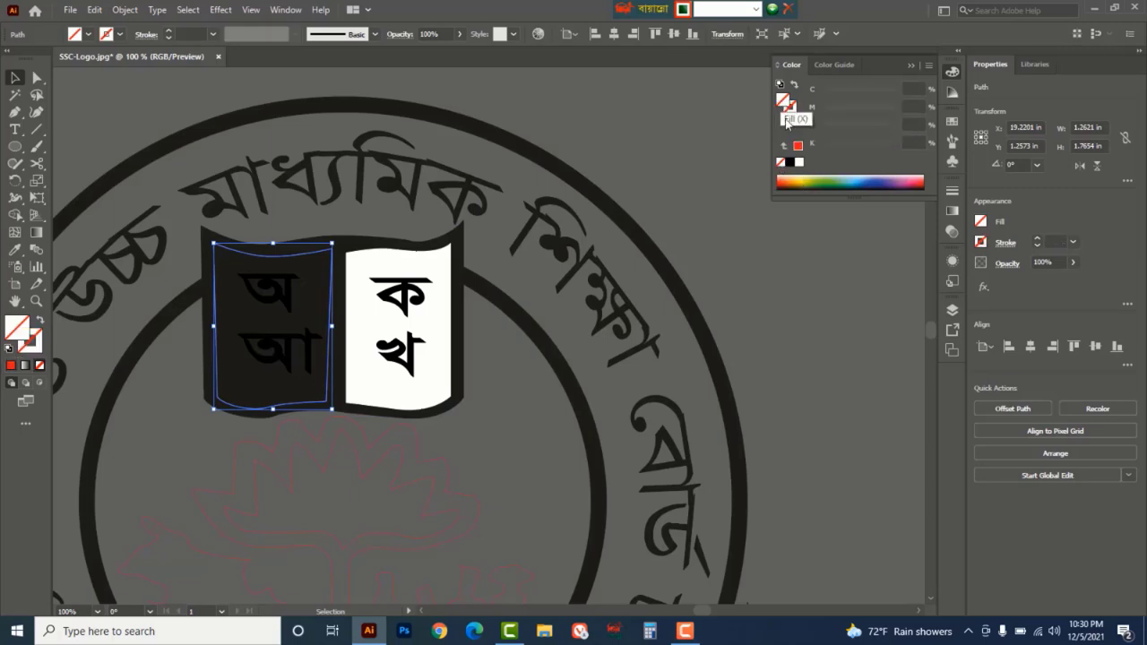
pyautogui.click(799, 163)
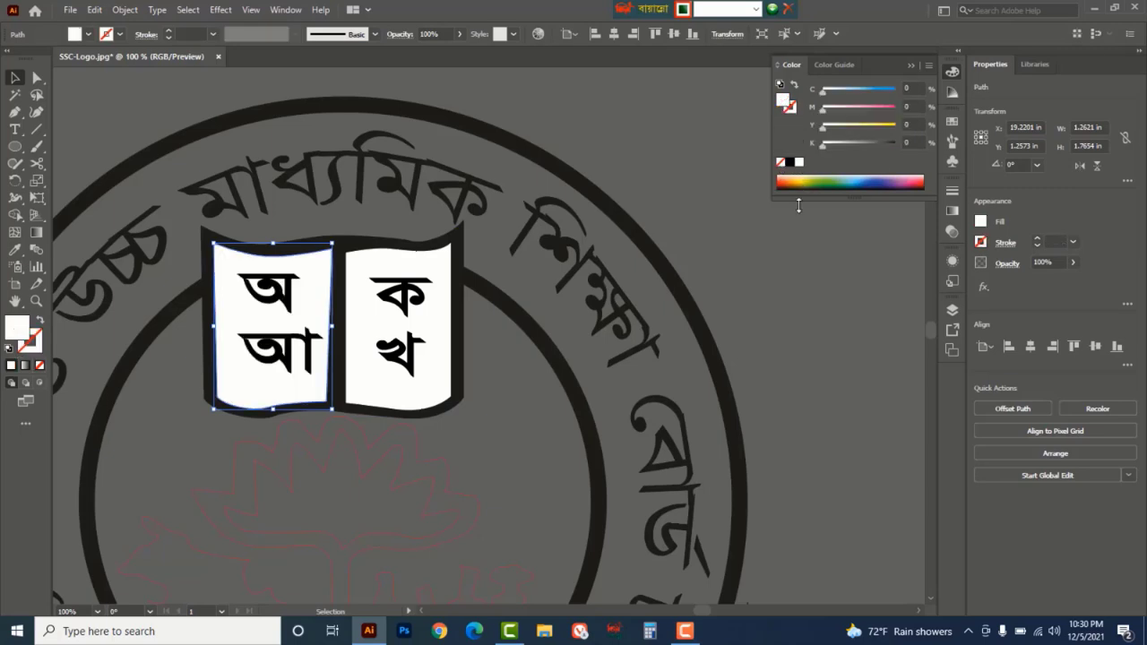
pyautogui.click(800, 269)
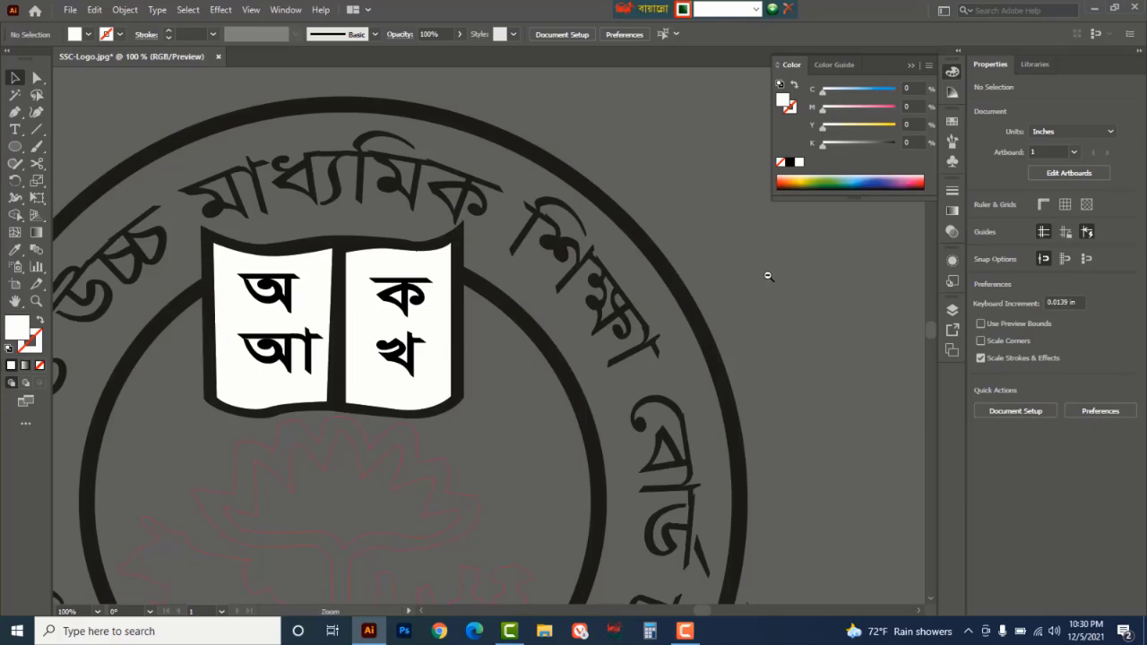
# - Switch the Bengali keyboard tool's input layout to English
pyautogui.hotkey('ctrl', '-')
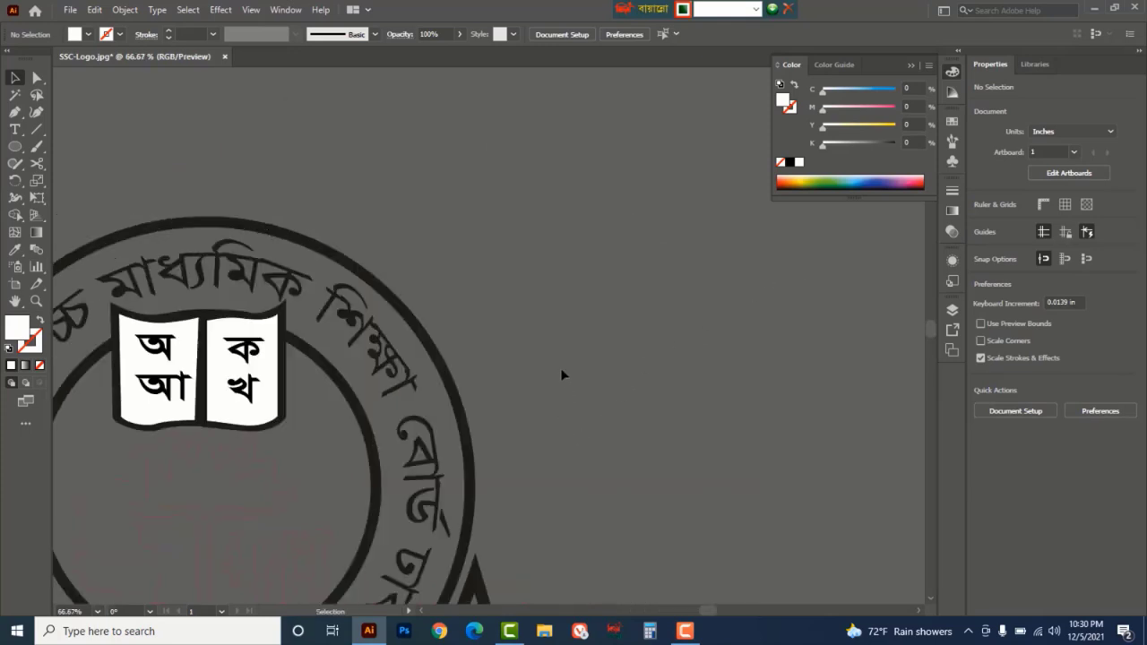
pyautogui.click(755, 9)
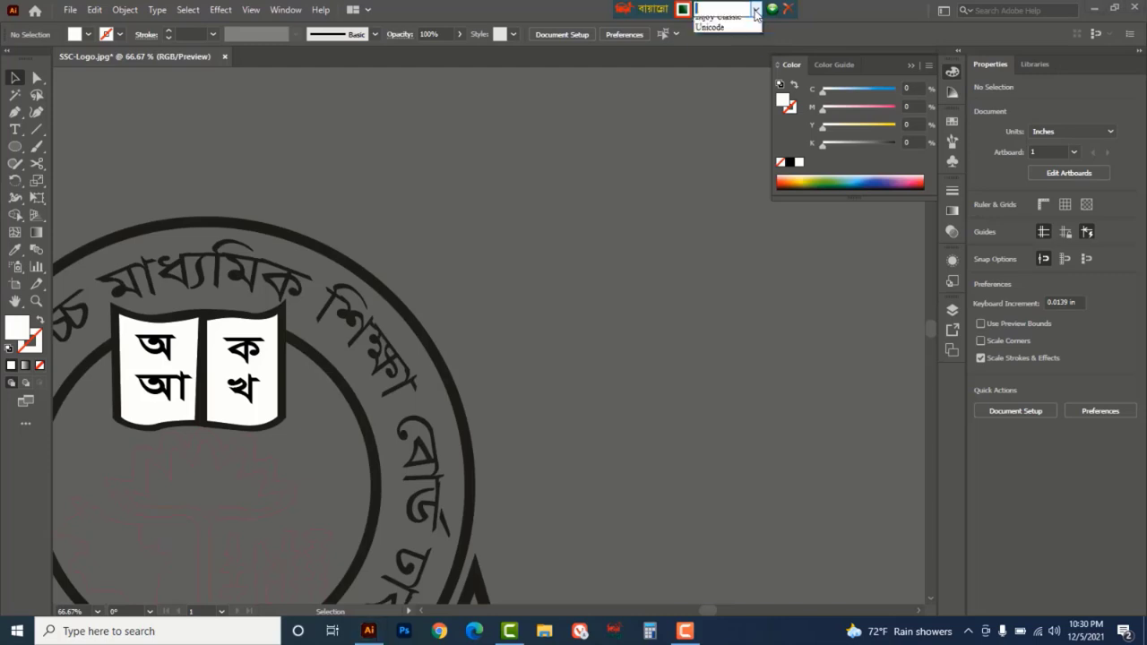
pyautogui.click(707, 27)
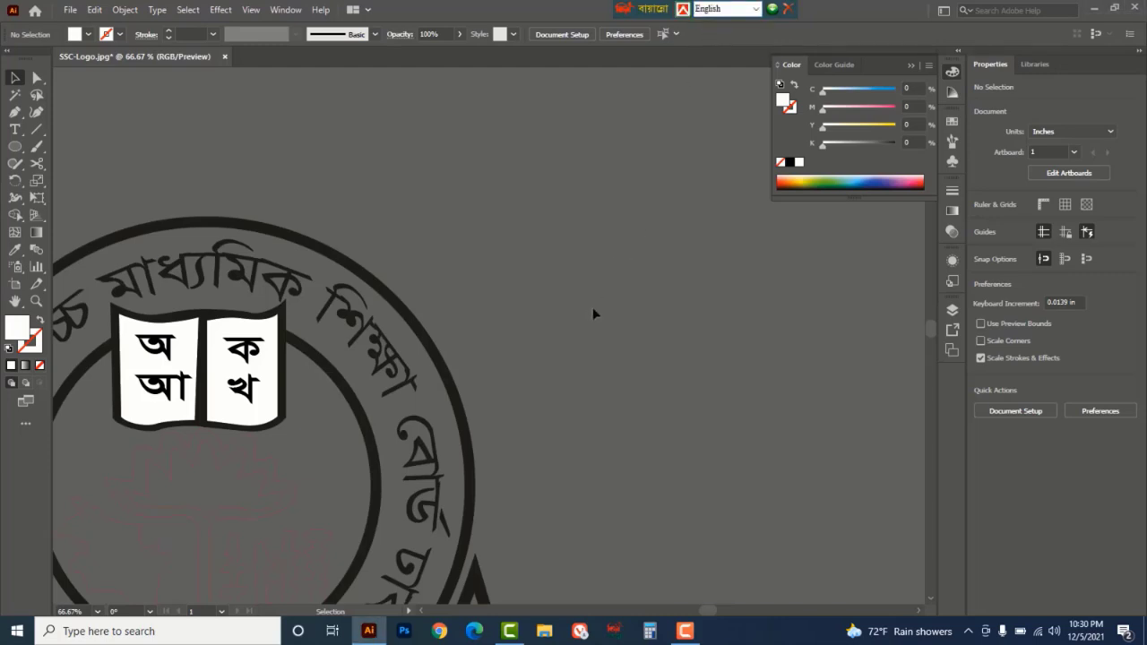
# - Fill the logo's inner circle with red using C 21, M 100, Y 100 and K 0
pyautogui.moveTo(542, 440); pyautogui.dragTo(730, 266)
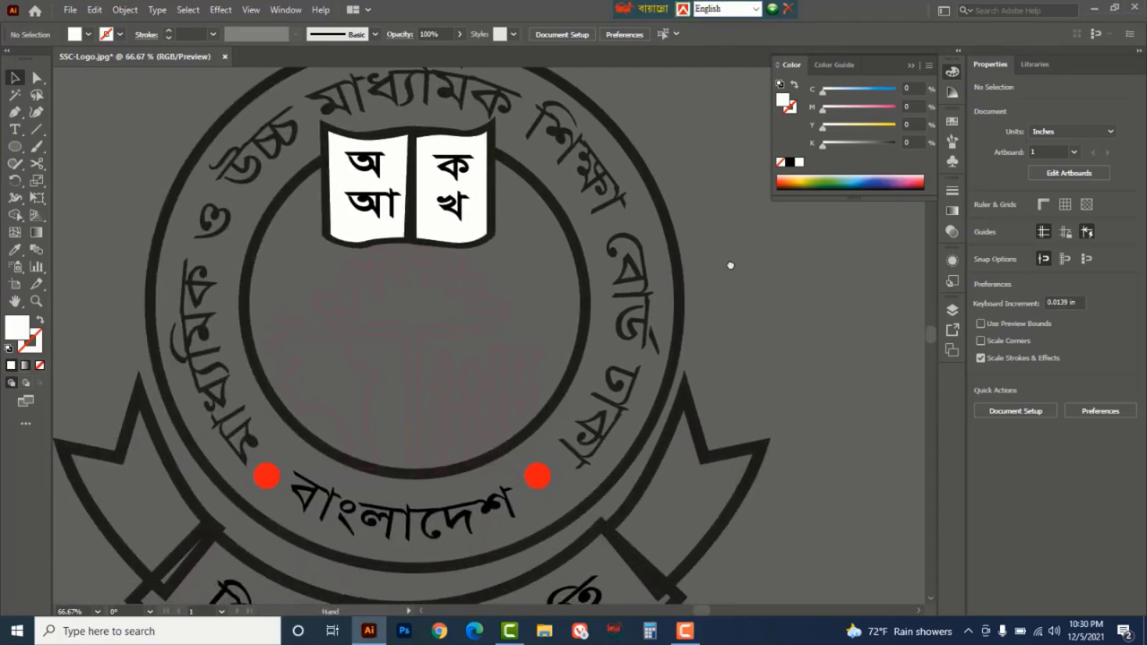
pyautogui.click(587, 291)
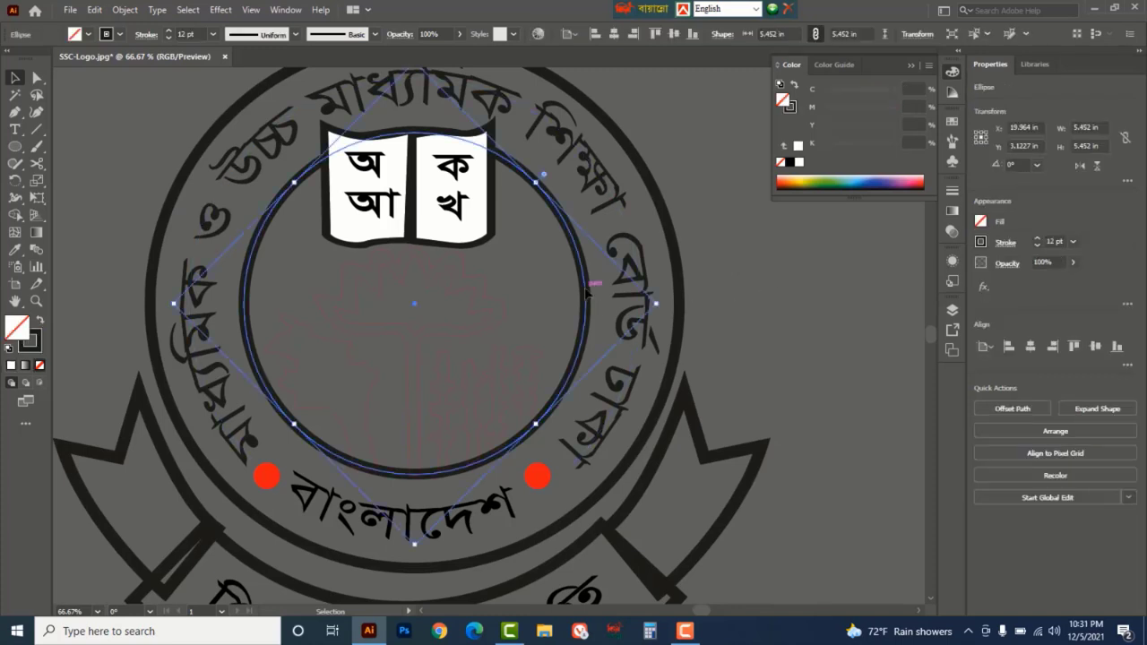
pyautogui.click(793, 179)
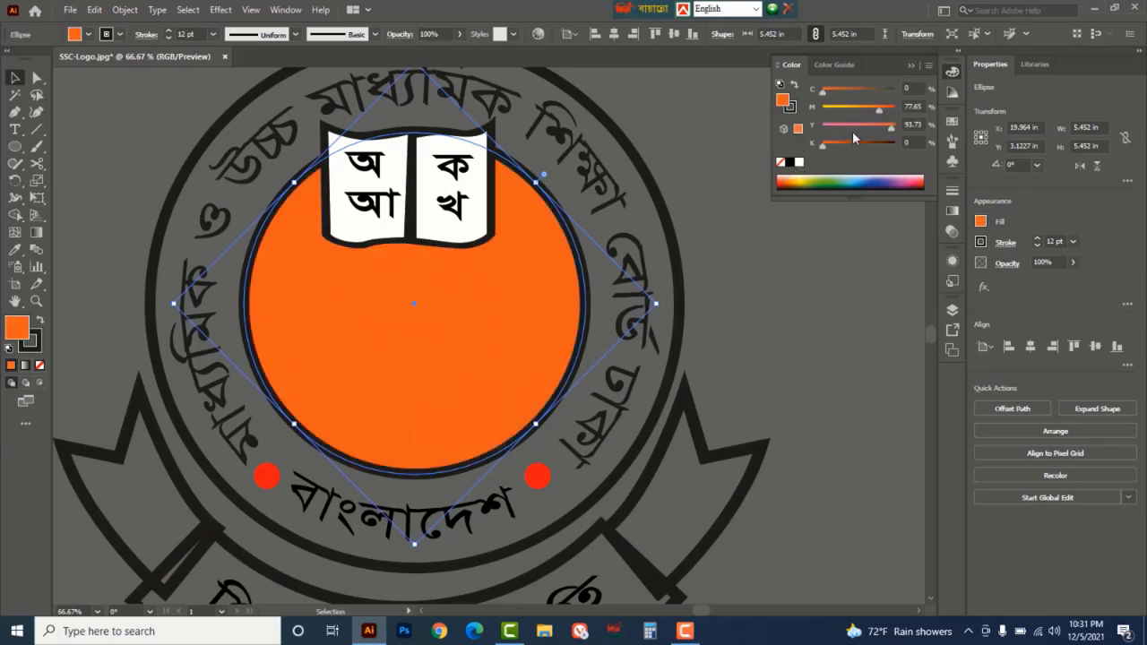
pyautogui.moveTo(881, 113); pyautogui.dragTo(896, 109)
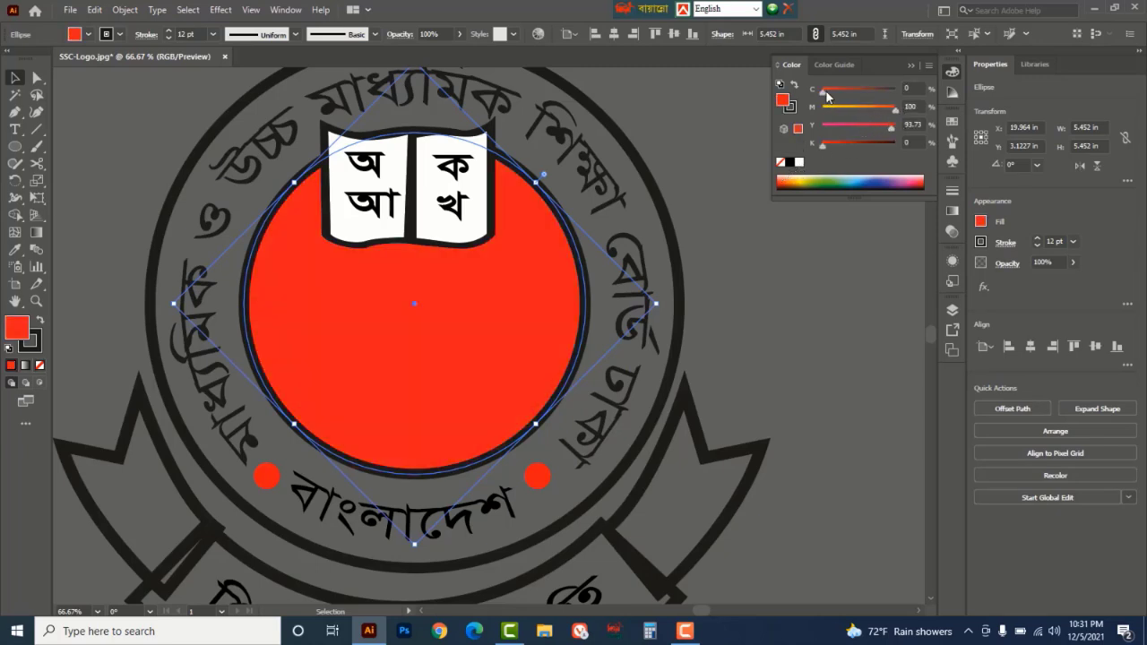
pyautogui.moveTo(826, 93); pyautogui.dragTo(841, 98)
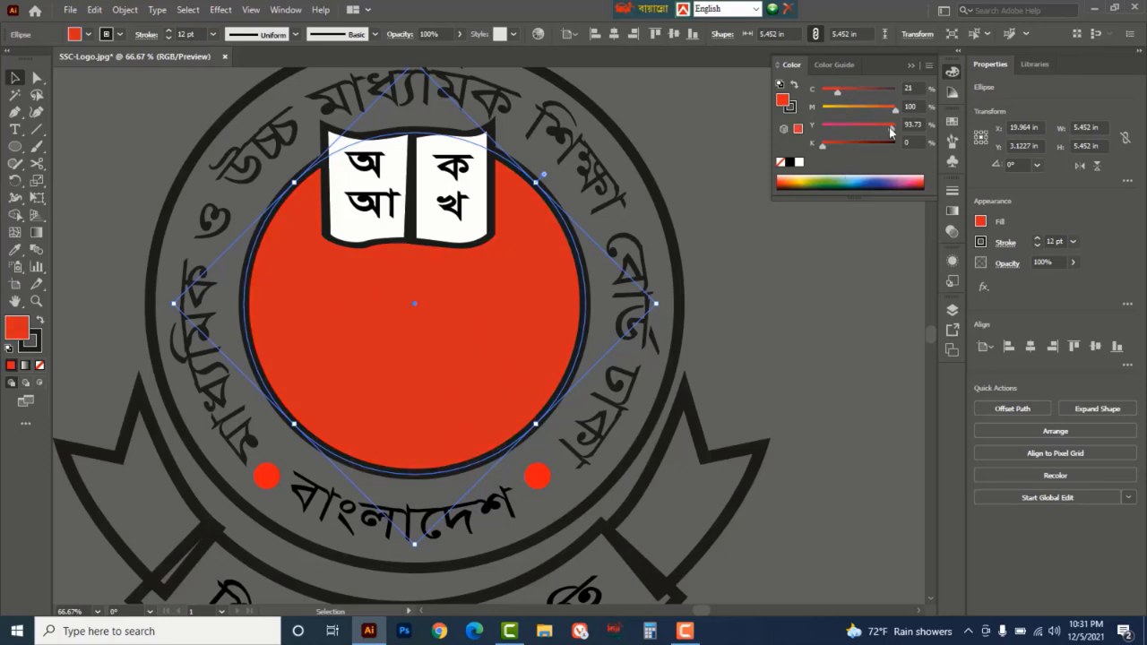
pyautogui.click(823, 261)
# - Fill the flower-and-stem outline, the silhouette beside it and the four notched stalks with black and remove their strokes
pyautogui.hotkey('ctrl', 'y')
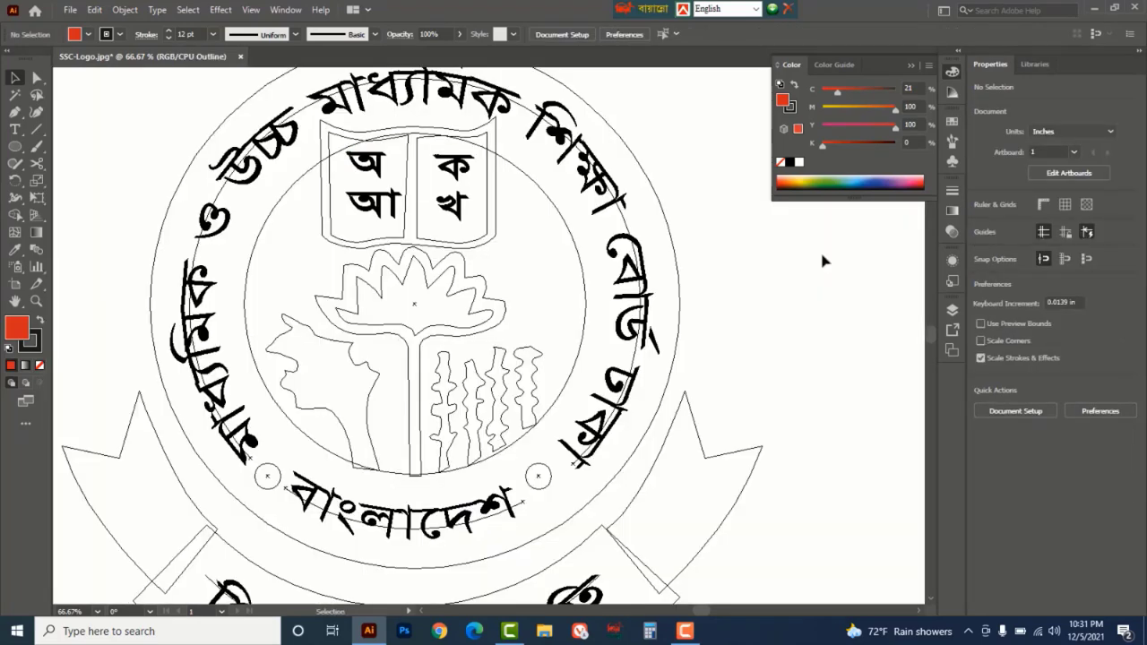
pyautogui.click(529, 368)
pyautogui.keyDown('shift'); pyautogui.click(494, 371); pyautogui.keyUp('shift')
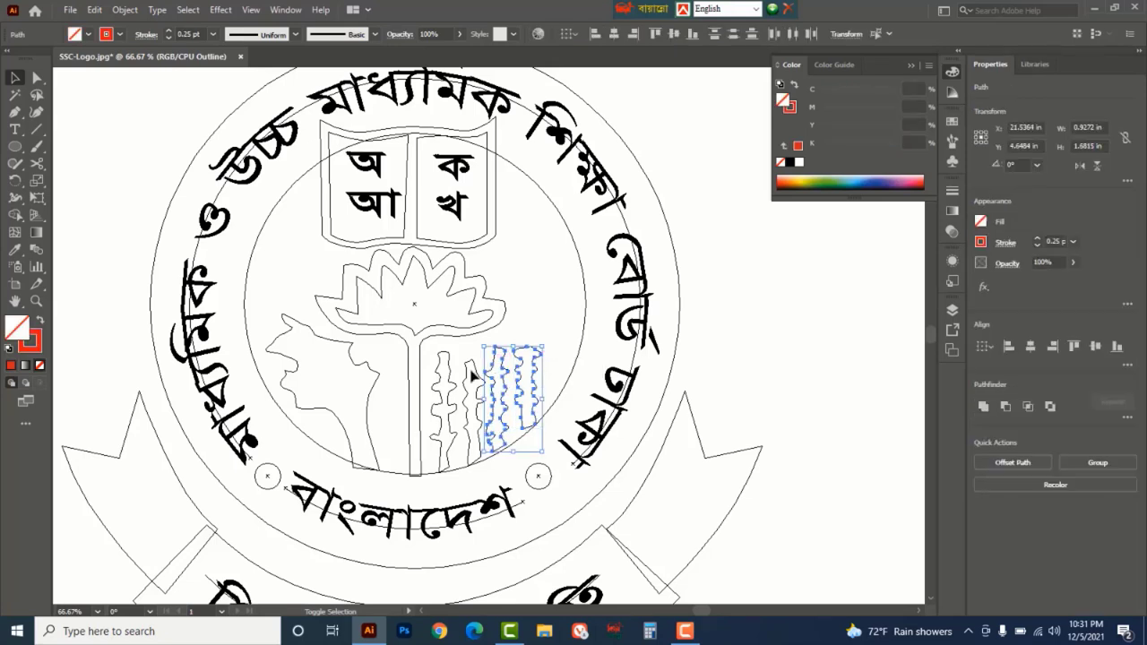
pyautogui.keyDown('shift'); pyautogui.click(473, 369); pyautogui.keyUp('shift')
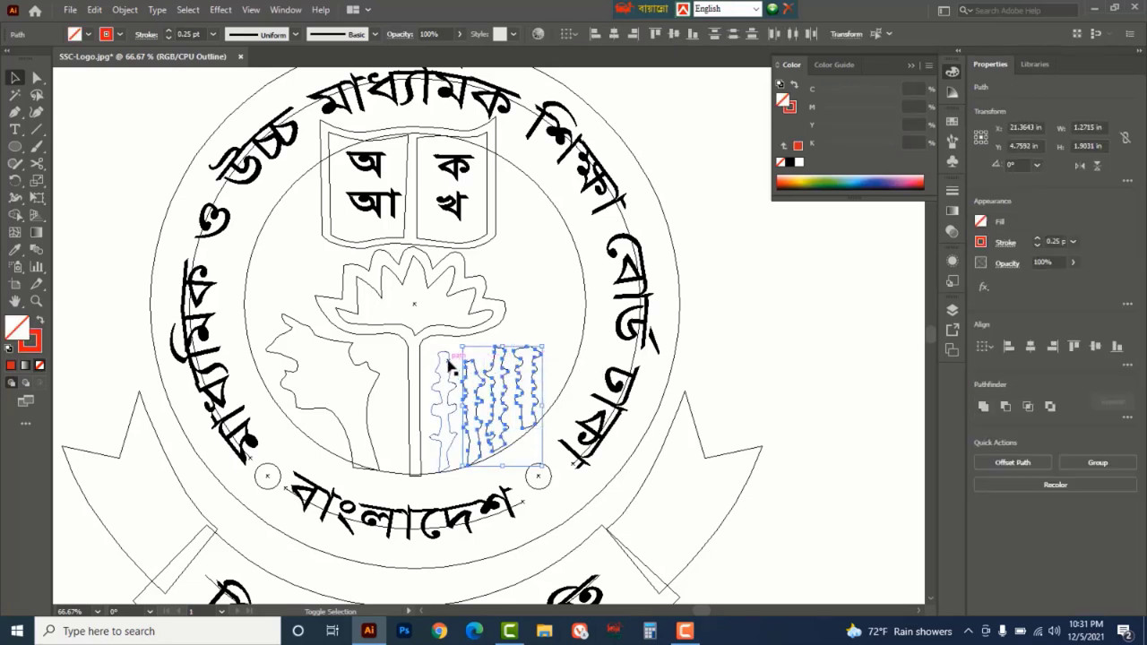
pyautogui.keyDown('shift'); pyautogui.click(449, 368); pyautogui.keyUp('shift')
pyautogui.keyDown('shift'); pyautogui.click(370, 399); pyautogui.keyUp('shift')
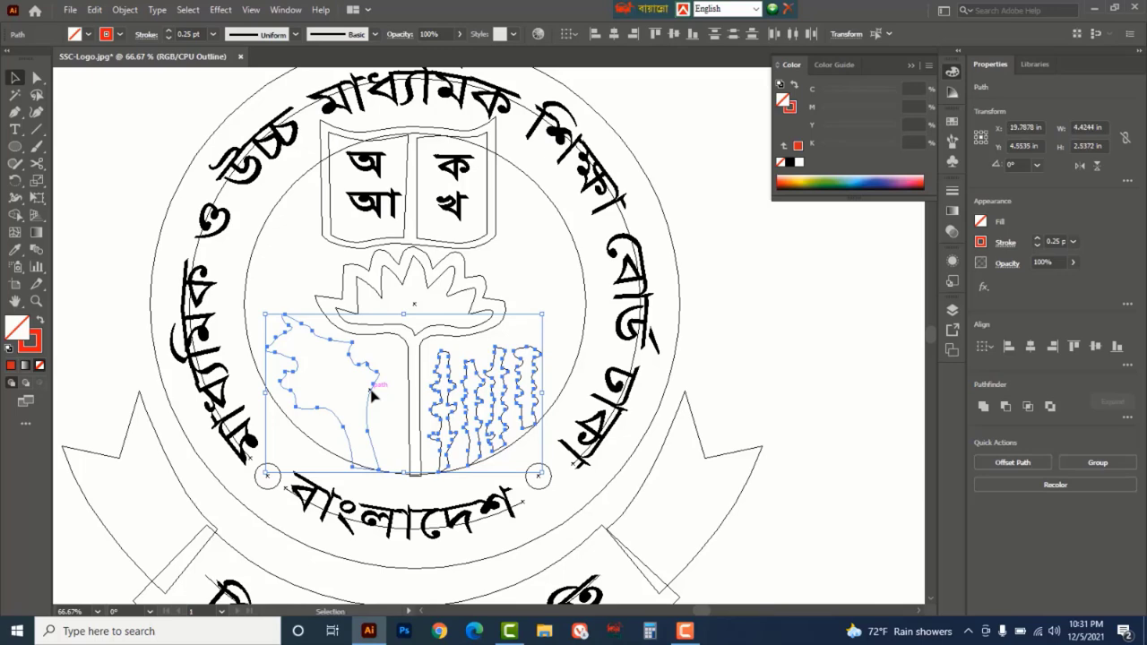
pyautogui.keyDown('shift'); pyautogui.click(414, 358); pyautogui.keyUp('shift')
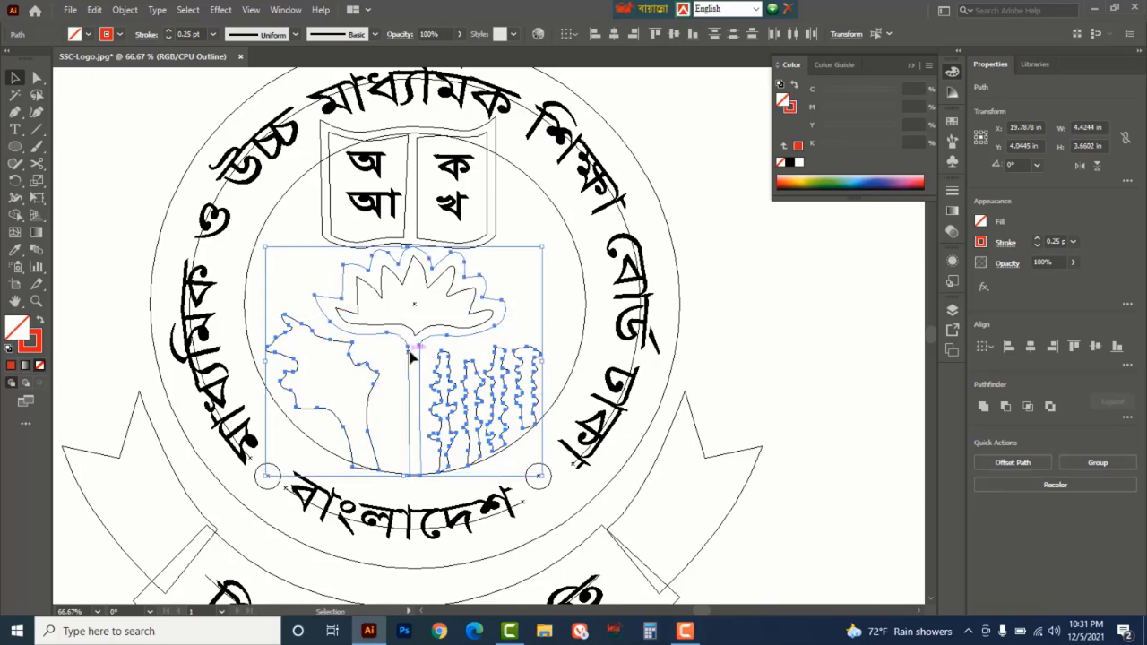
pyautogui.press('a')
pyautogui.hotkey('ctrl', 'y')
pyautogui.press('v')
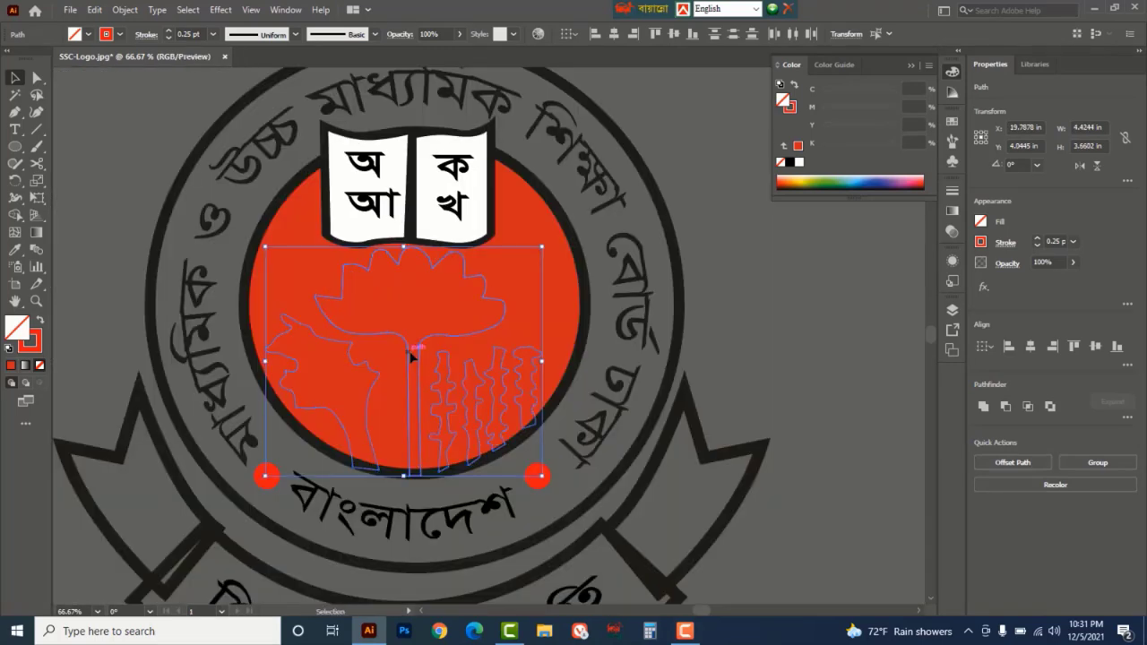
pyautogui.click(789, 163)
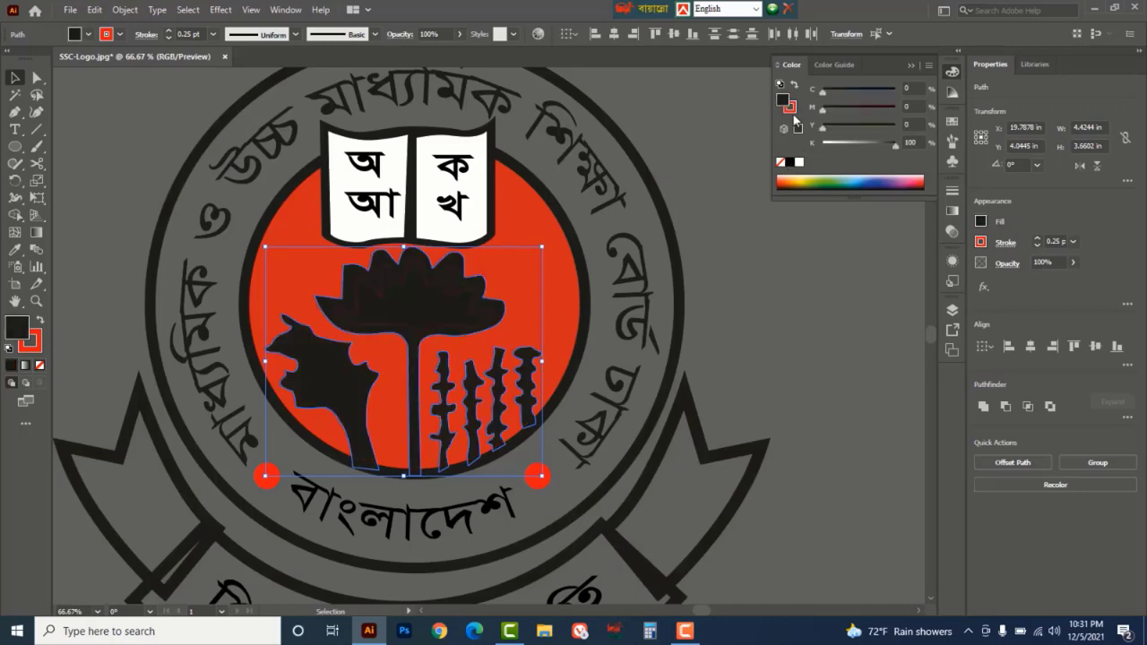
pyautogui.click(794, 110)
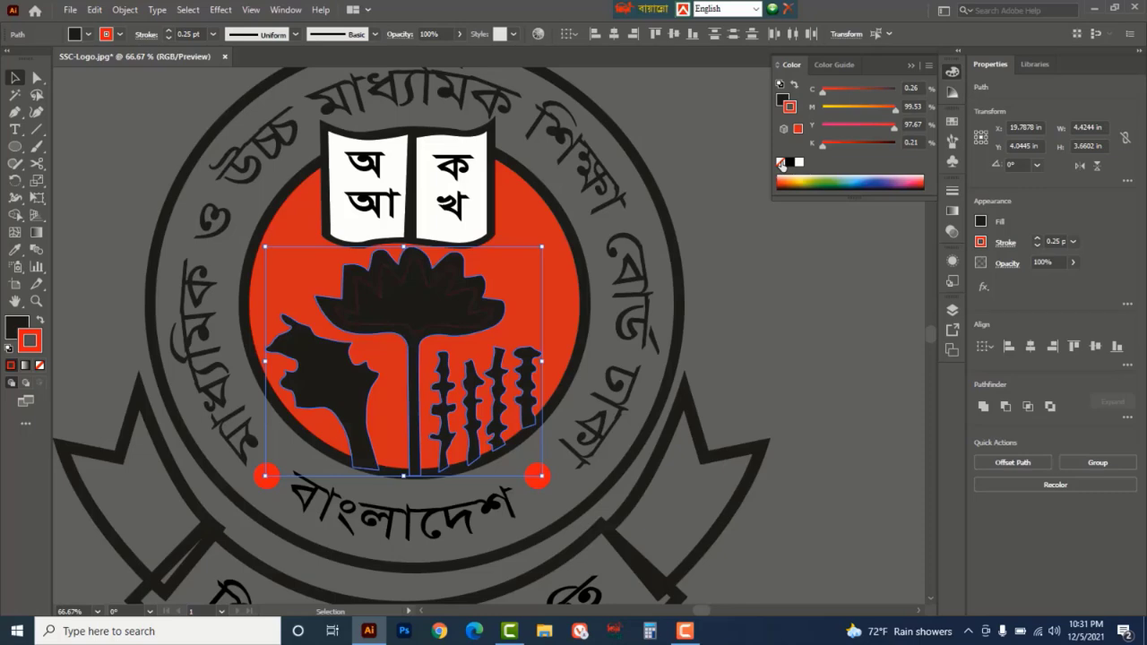
pyautogui.click(779, 162)
pyautogui.click(794, 260)
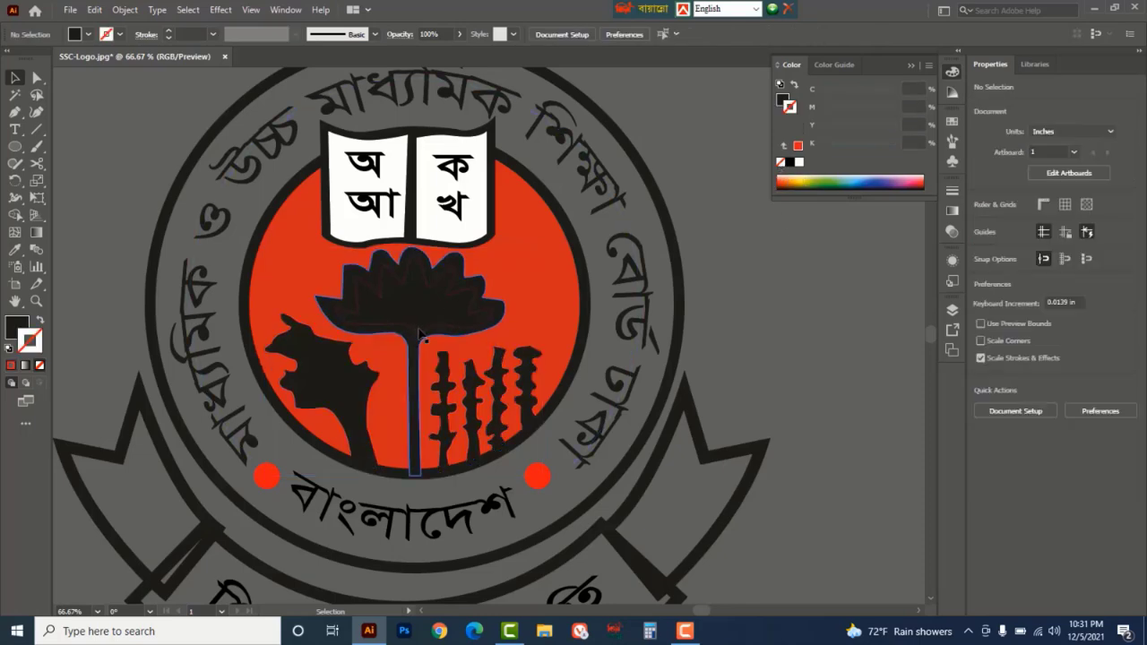
# - Remove the stroke from the inner petal shape of the flower and fill it with white
pyautogui.click(432, 326)
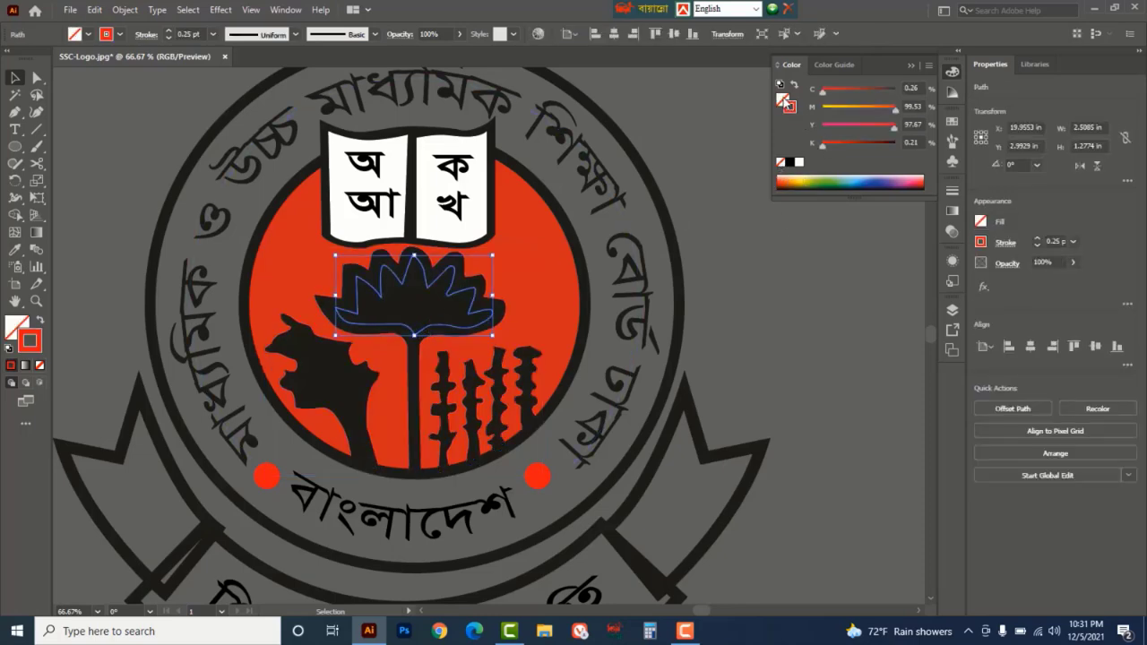
pyautogui.click(781, 165)
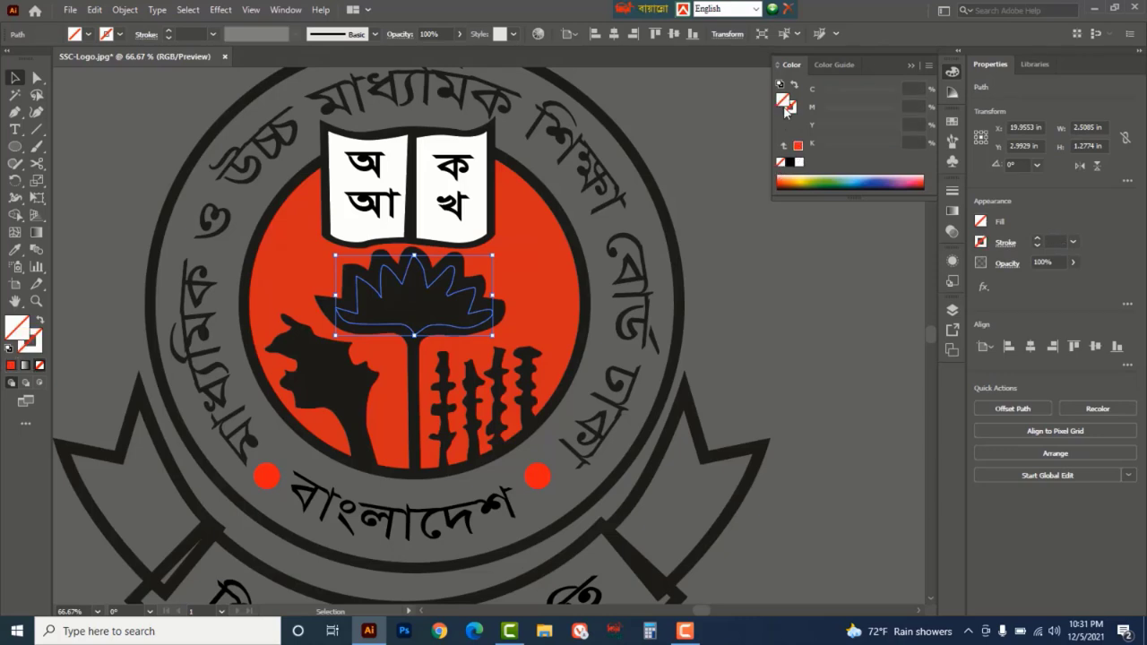
pyautogui.click(799, 164)
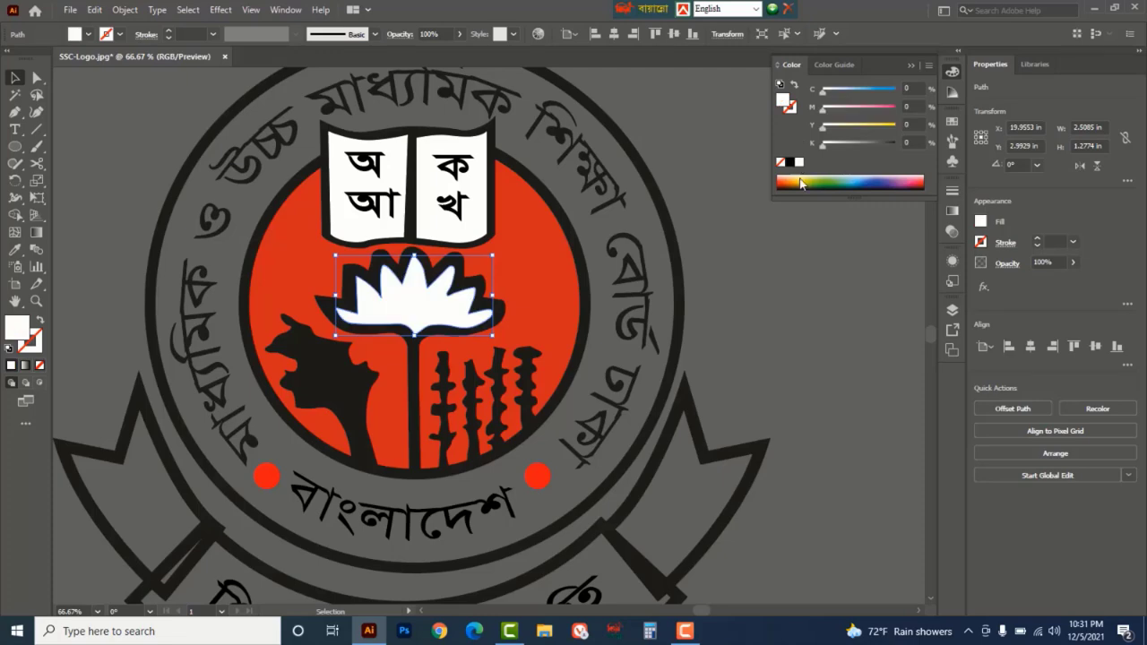
pyautogui.click(809, 279)
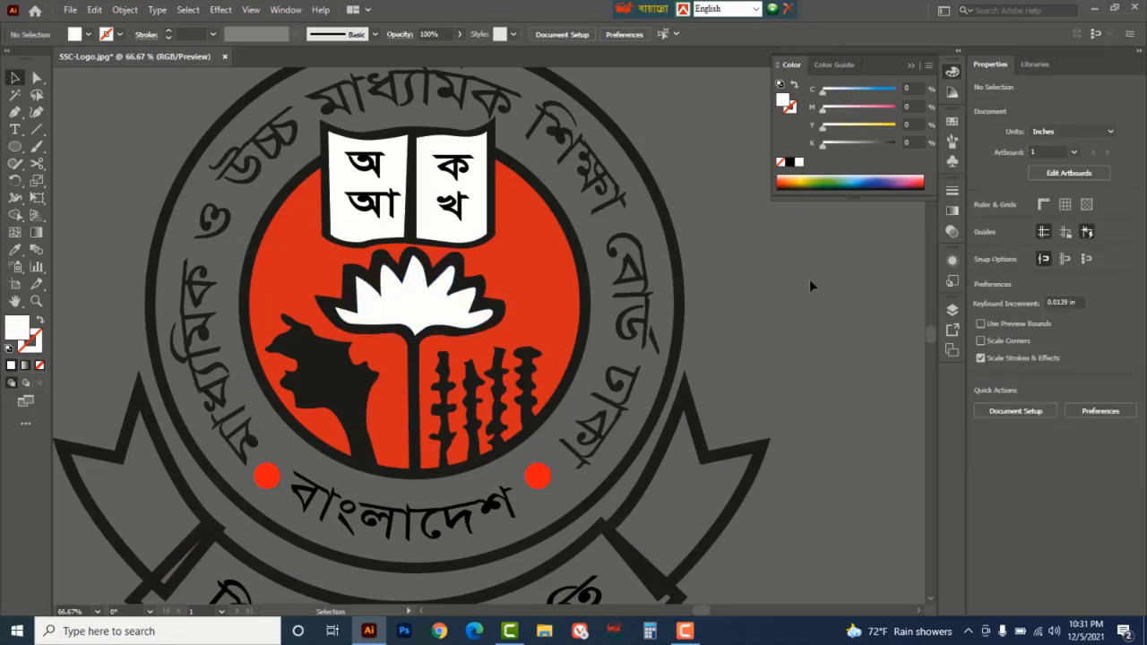
# - Fill all the ribbon shapes with blue using C 100, M 0, Y 0 and K 0
pyautogui.keyDown('ctrl'); pyautogui.keyDown('alt'); pyautogui.click(760, 246); pyautogui.keyUp('alt'); pyautogui.keyUp('ctrl')
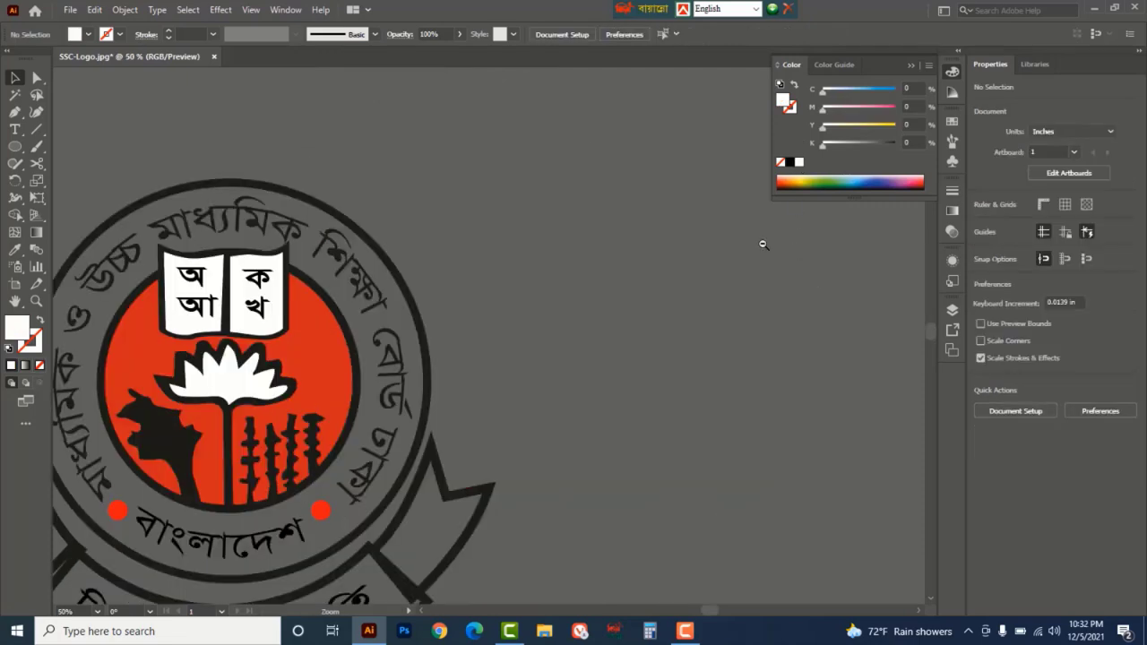
pyautogui.keyDown('ctrl'); pyautogui.keyDown('alt'); pyautogui.click(677, 301); pyautogui.keyUp('alt'); pyautogui.keyUp('ctrl')
pyautogui.moveTo(448, 371); pyautogui.dragTo(679, 274)
pyautogui.click(566, 436)
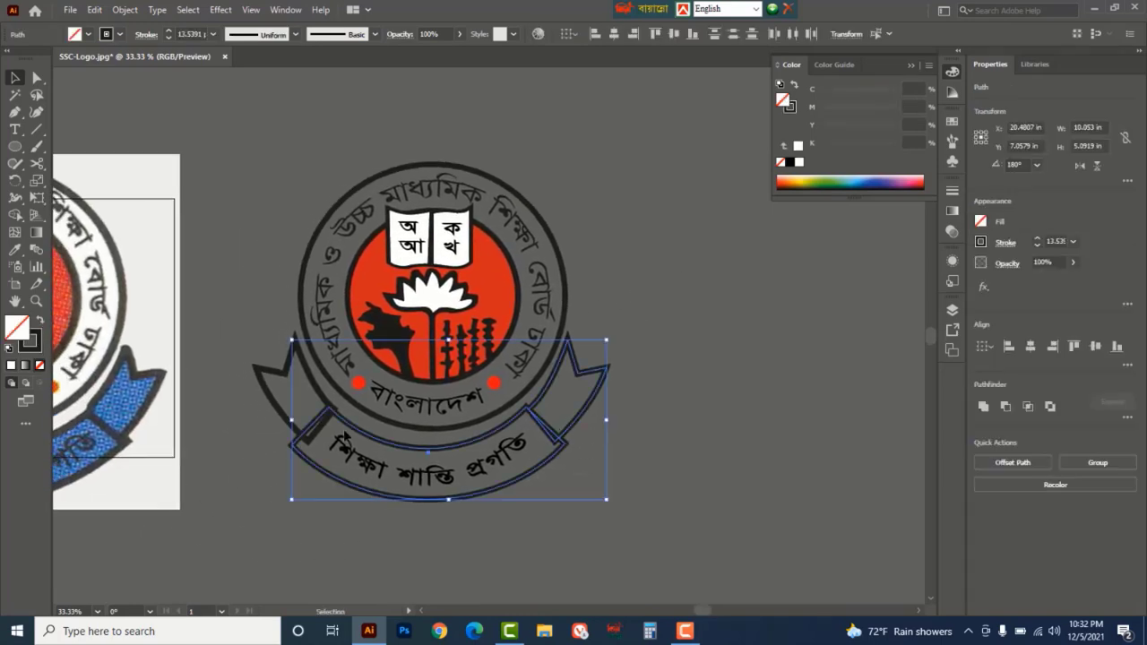
pyautogui.keyDown('shift'); pyautogui.click(262, 375); pyautogui.keyUp('shift')
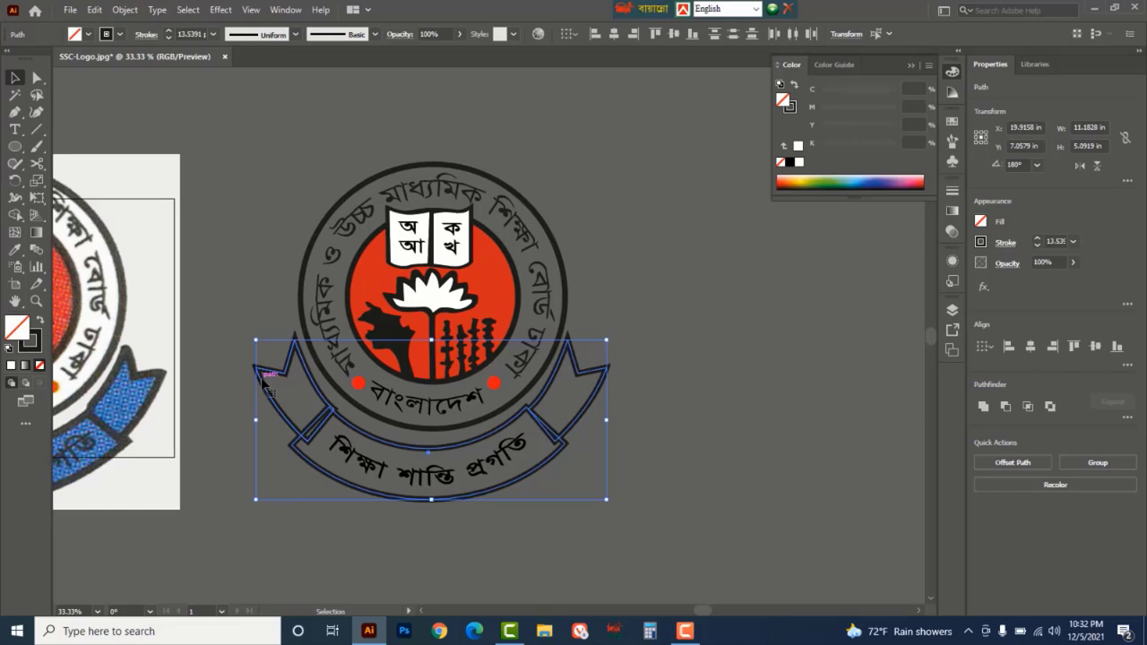
pyautogui.click(864, 176)
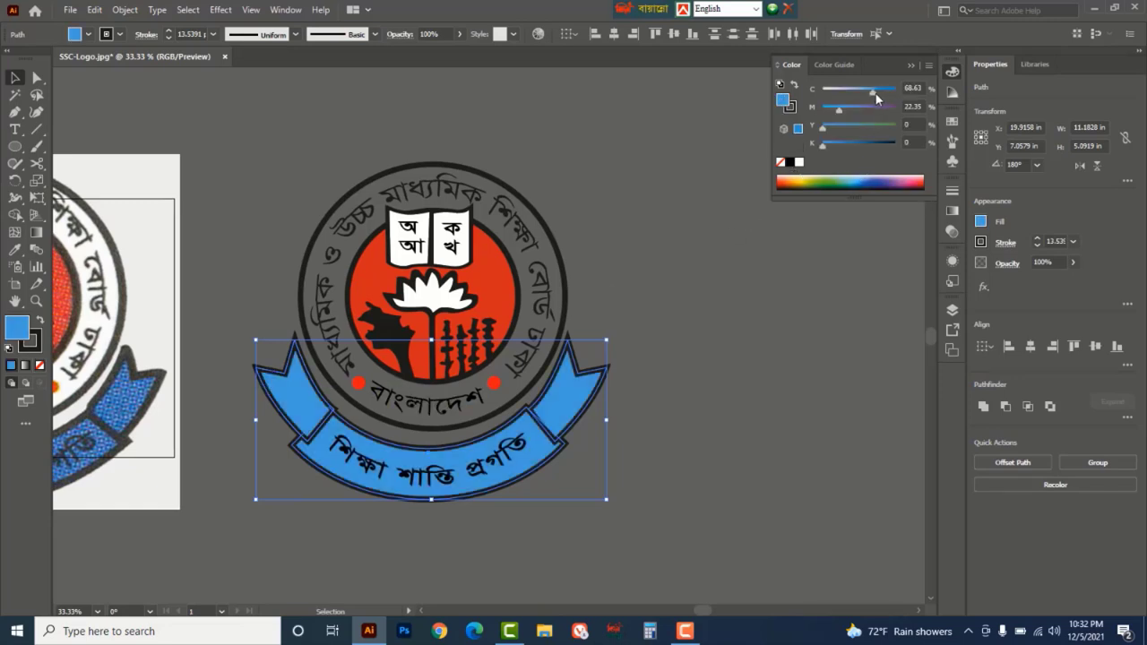
pyautogui.moveTo(875, 93); pyautogui.dragTo(908, 91)
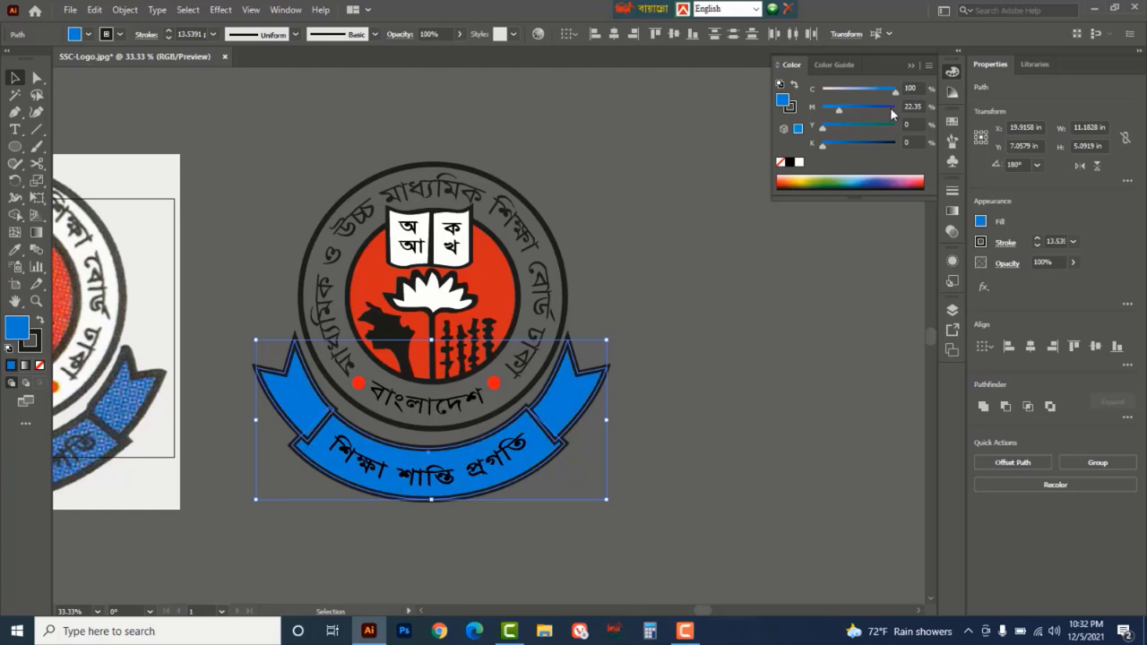
pyautogui.click(853, 108)
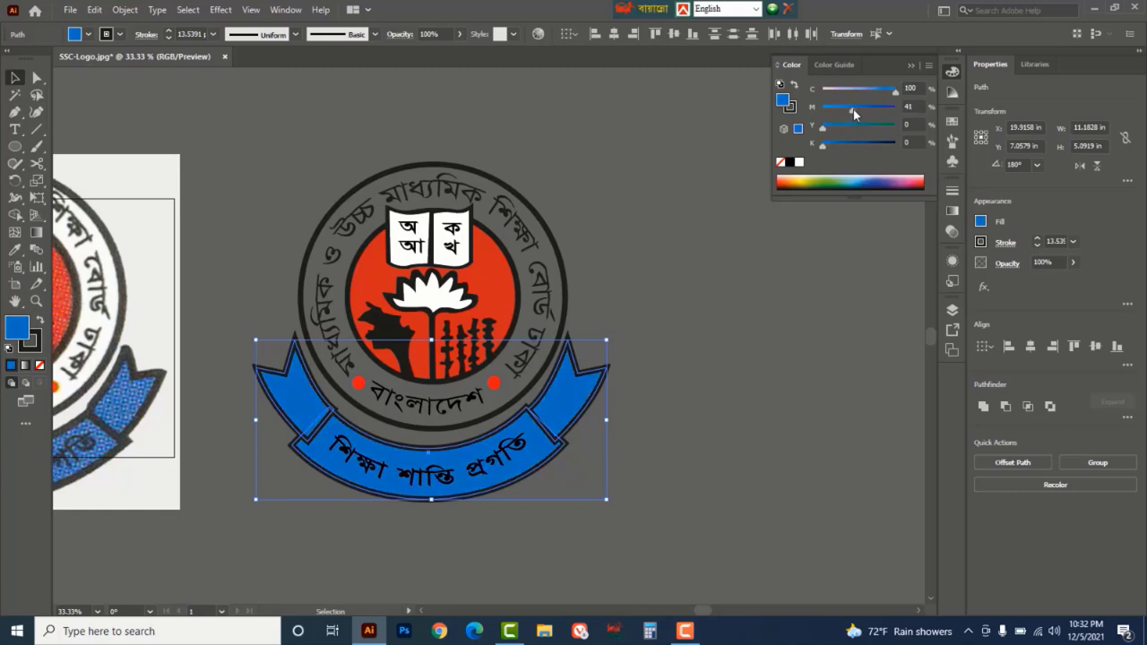
pyautogui.moveTo(853, 109); pyautogui.dragTo(822, 108)
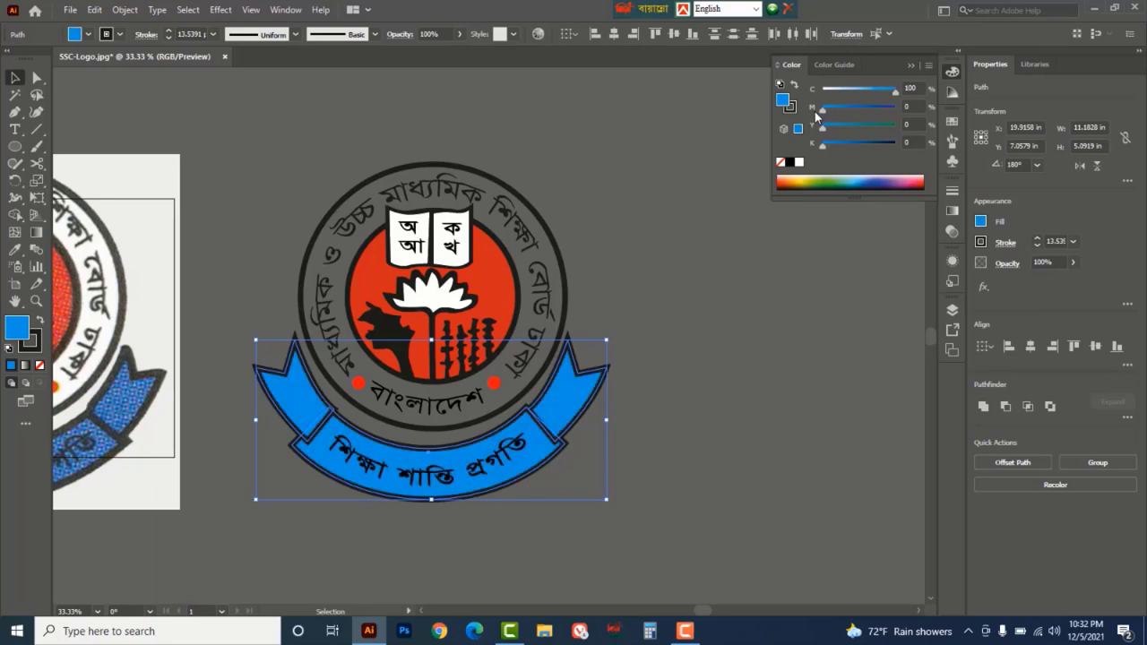
pyautogui.click(759, 287)
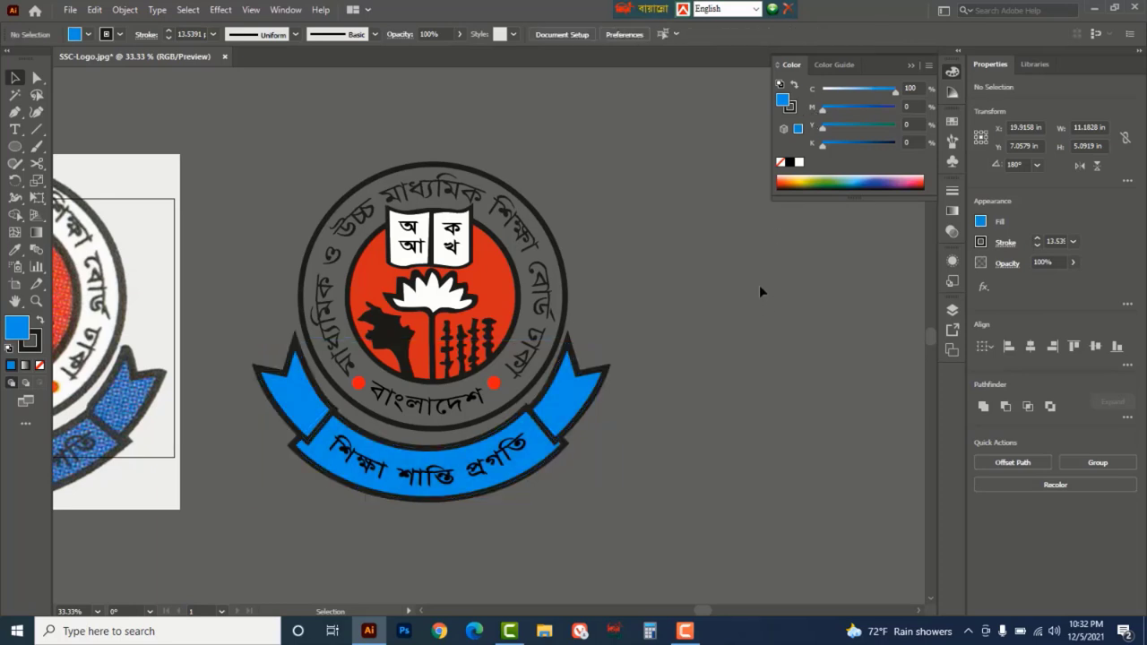
# - Fill the logo's outer circle with white behind the ring lettering
pyautogui.click(555, 235)
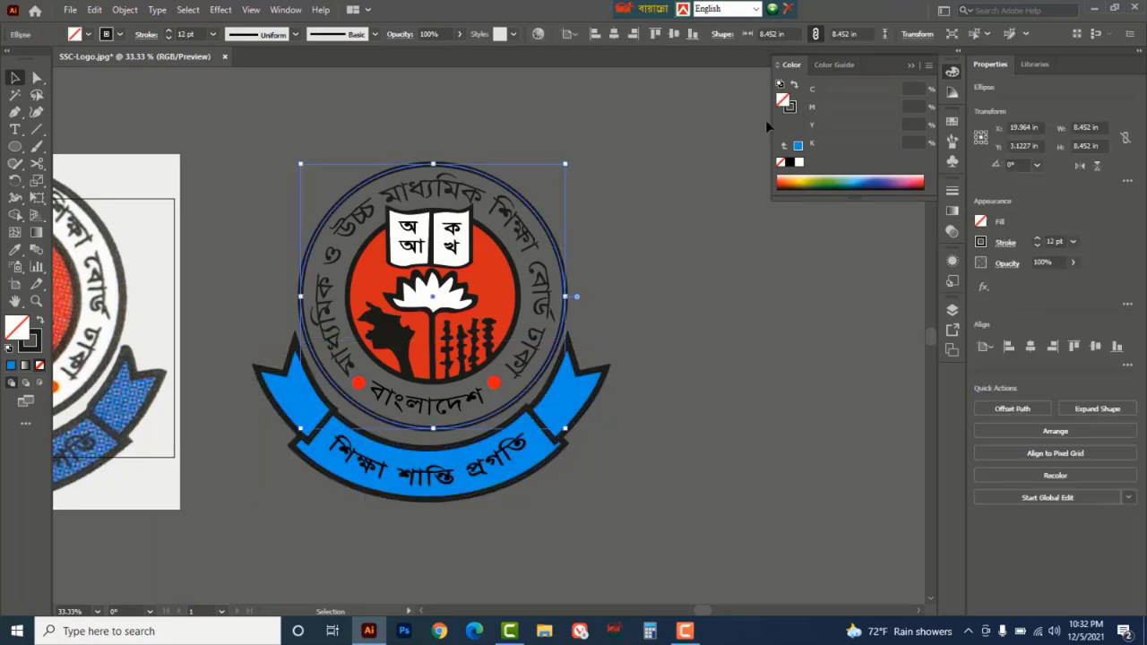
pyautogui.click(799, 163)
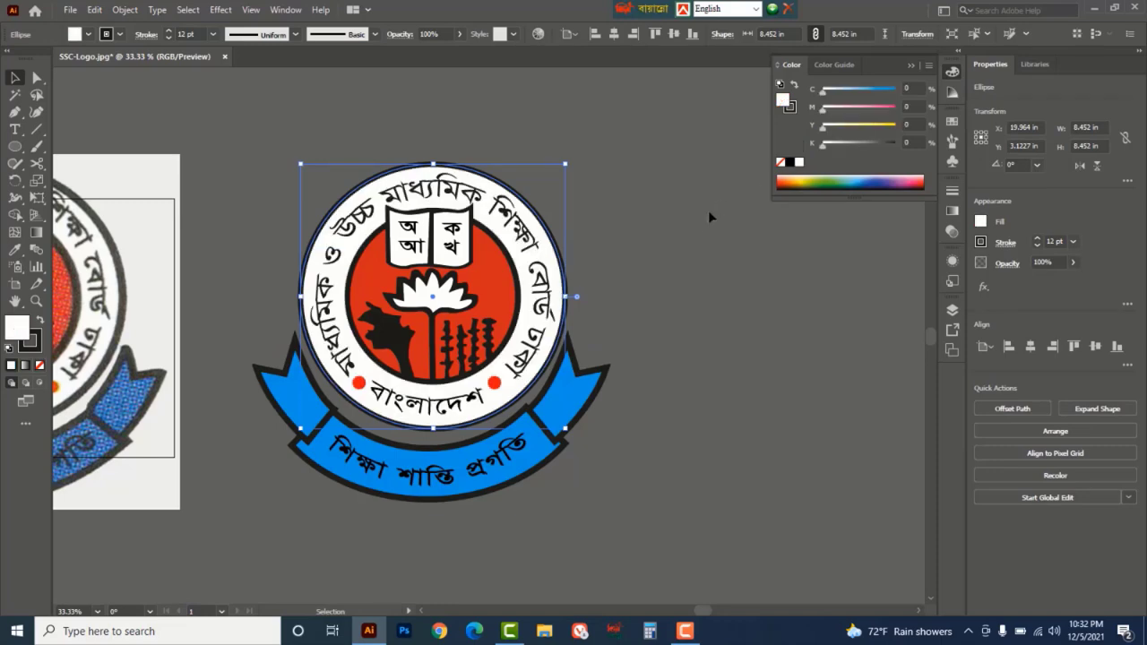
pyautogui.click(691, 225)
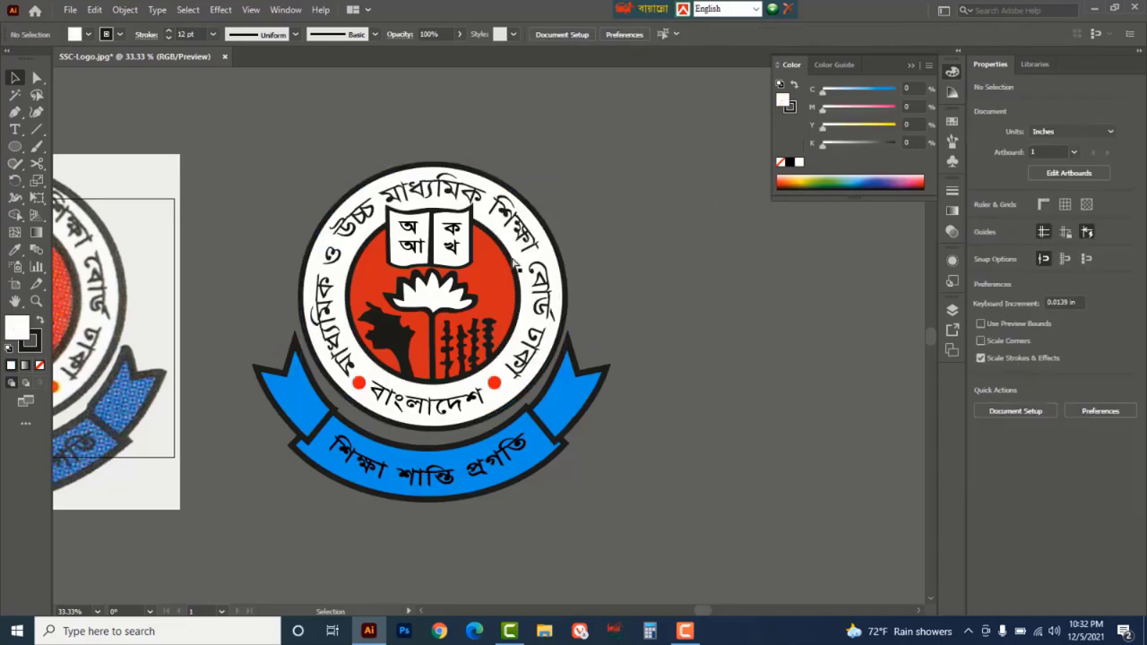
pyautogui.keyDown('ctrl'); pyautogui.click(432, 276); pyautogui.keyUp('ctrl')
pyautogui.moveTo(532, 428); pyautogui.dragTo(508, 336)
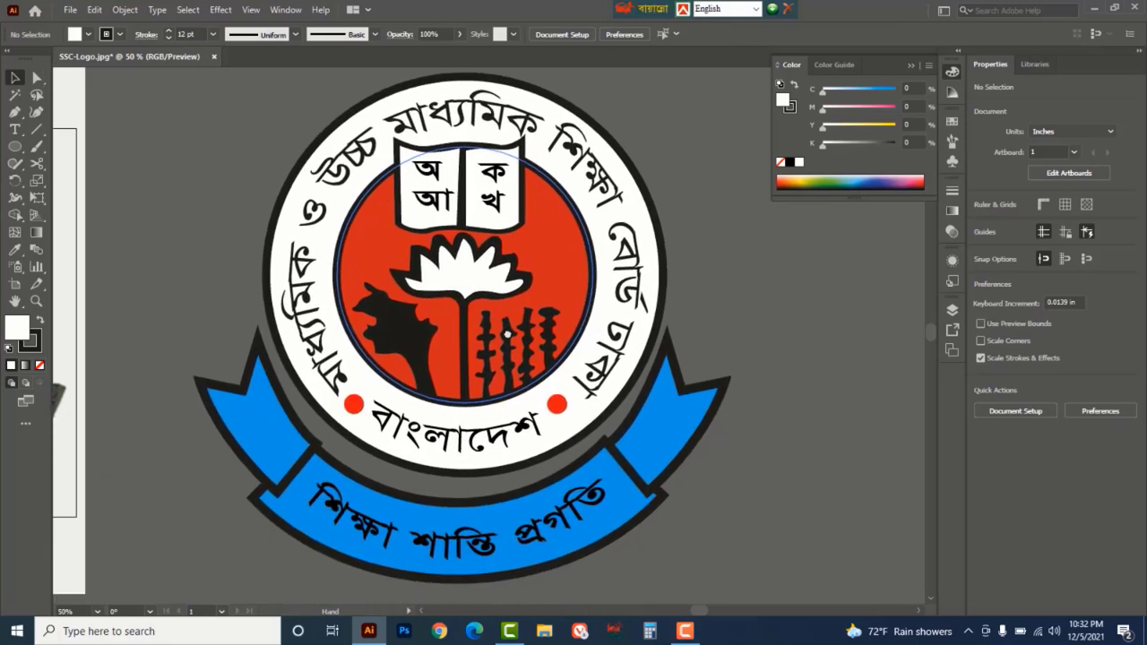